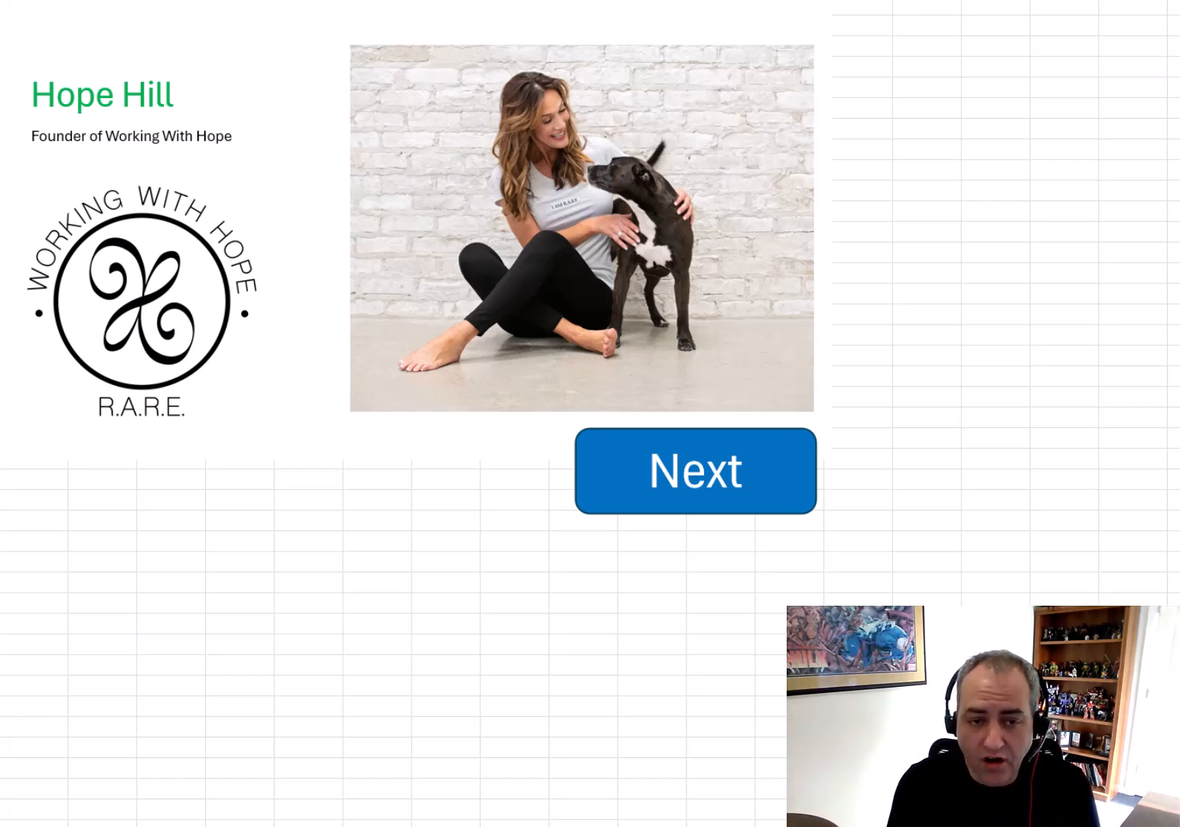
# Advance through the introduction sheets to the speedometer worksheet
pyautogui.click(718, 482)
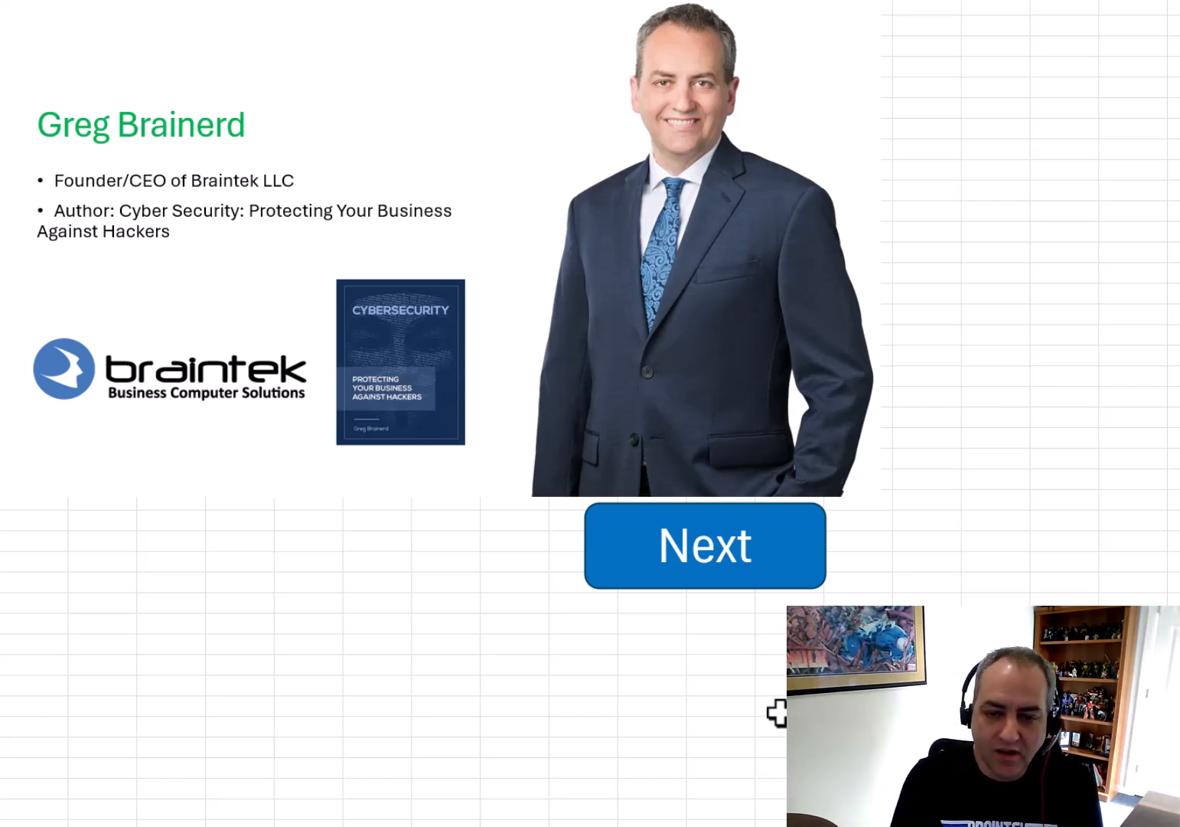
pyautogui.click(716, 578)
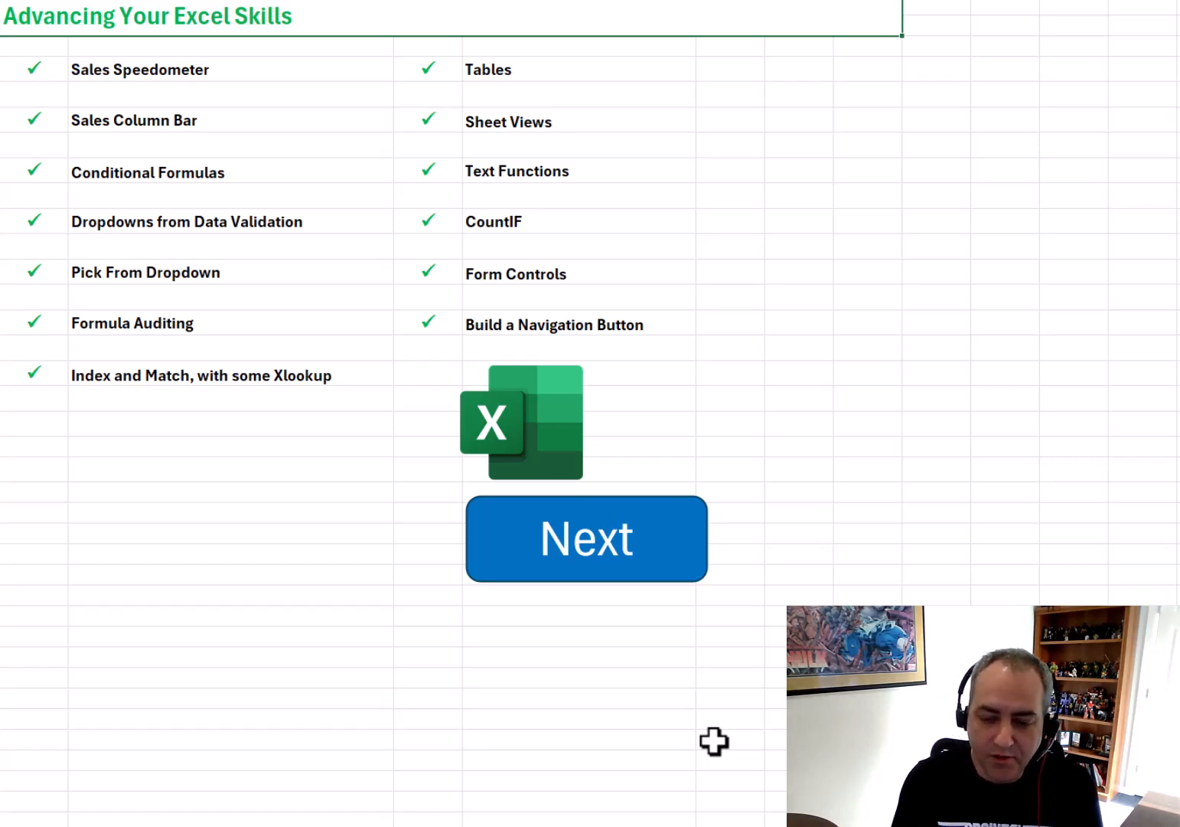
pyautogui.click(623, 554)
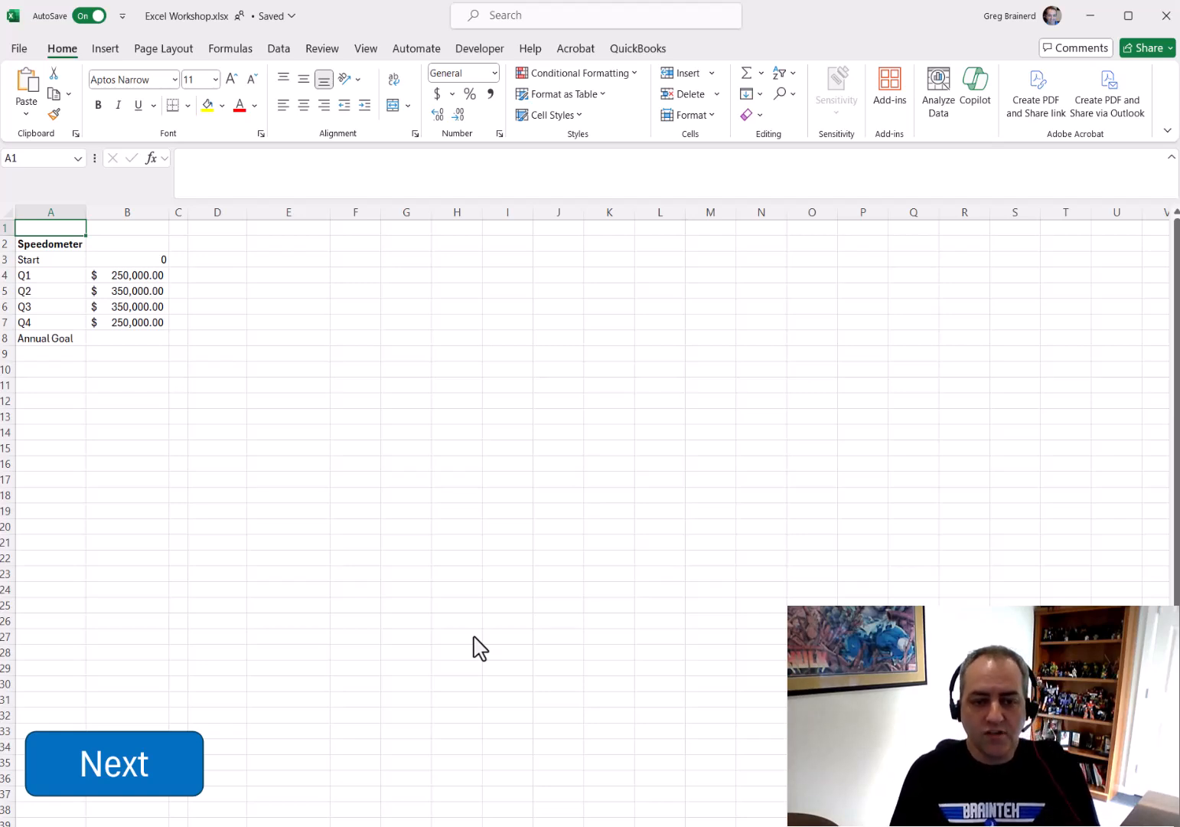
# Total the quarterly sales in B8 as the Annual Goal with AutoSum
pyautogui.click(139, 261)
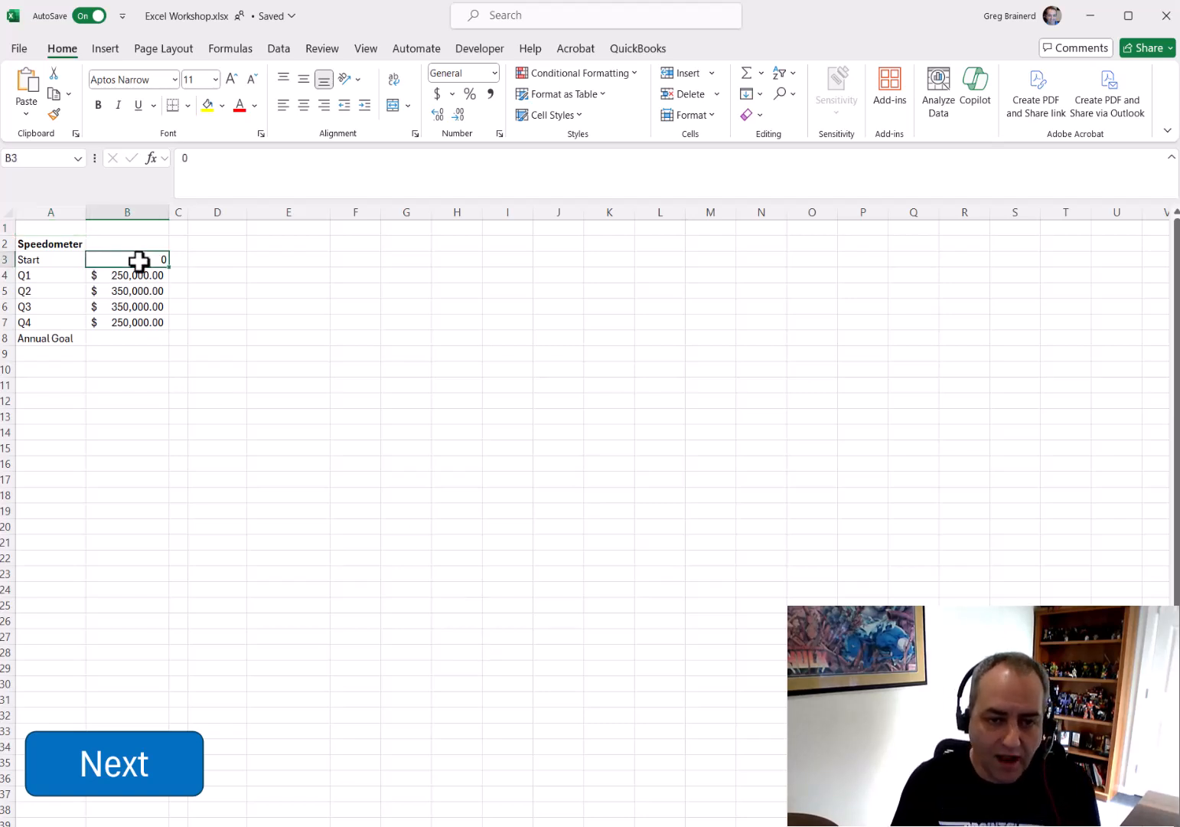
pyautogui.click(157, 337)
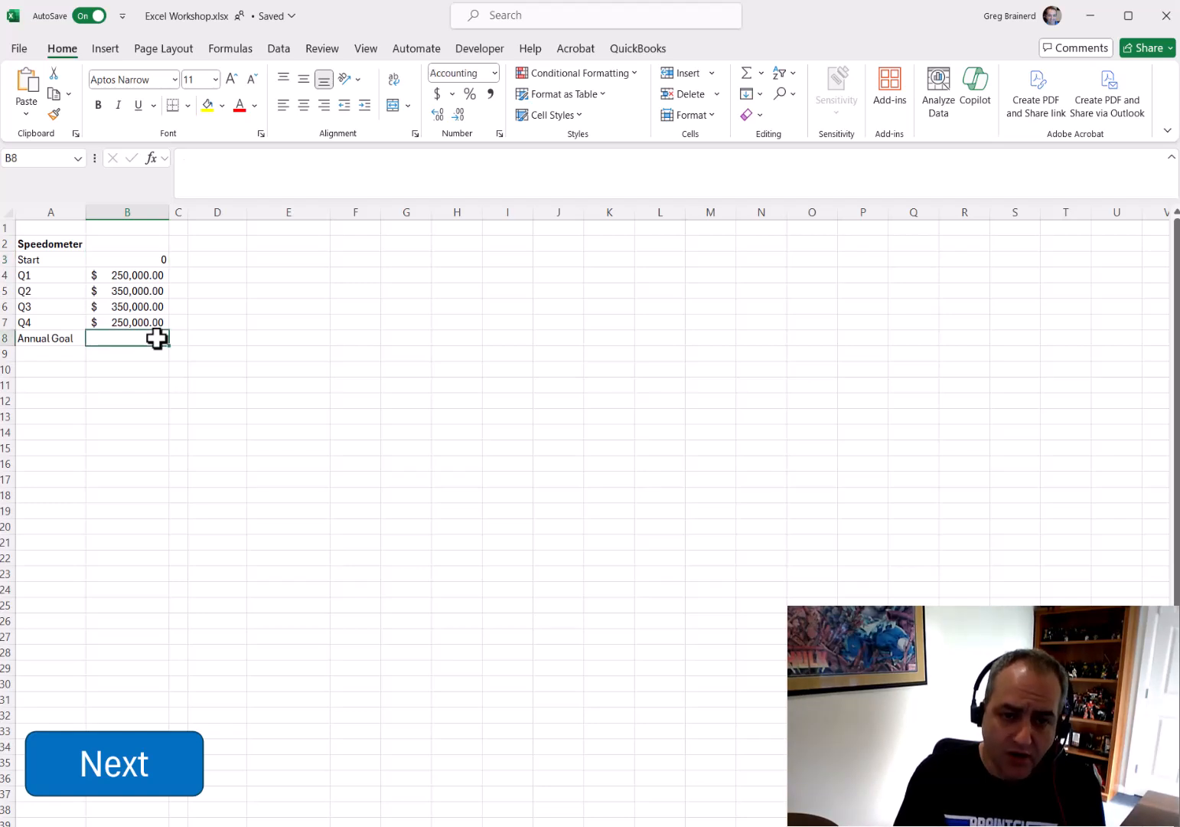
pyautogui.click(746, 74)
pyautogui.press('Return')
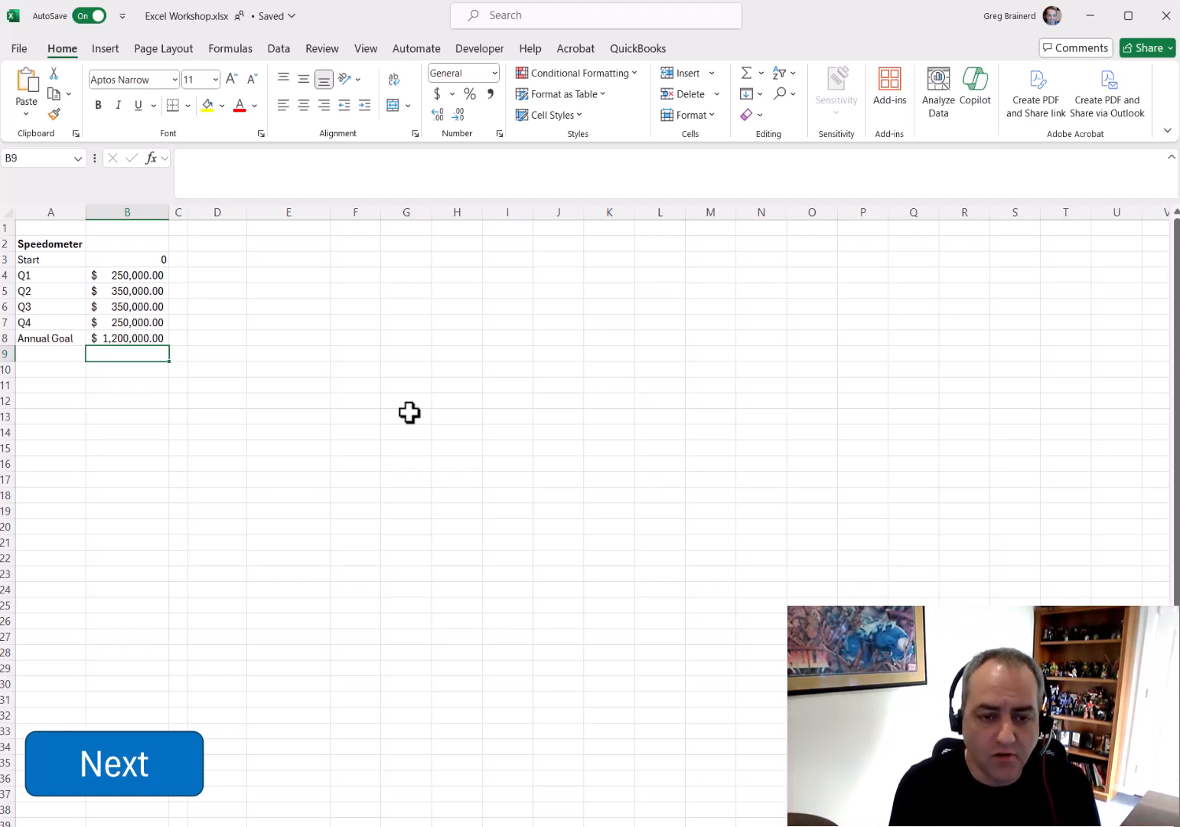
pyautogui.press('Down')
pyautogui.press('Left')
pyautogui.hotkey('ctrl', 'b')
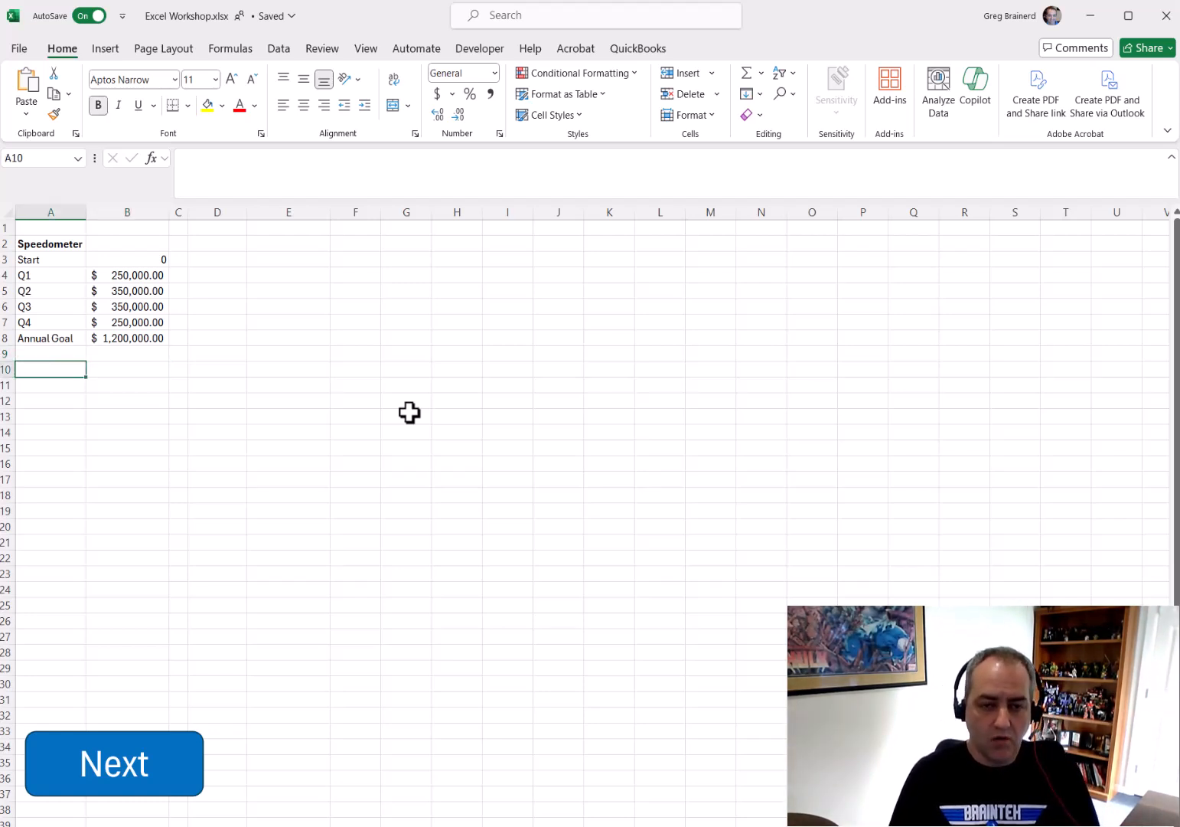
# Insert an empty doughnut chart beside the data and enlarge it to span about columns D to M, rows 2 to 19
pyautogui.click(259, 259)
pyautogui.click(110, 49)
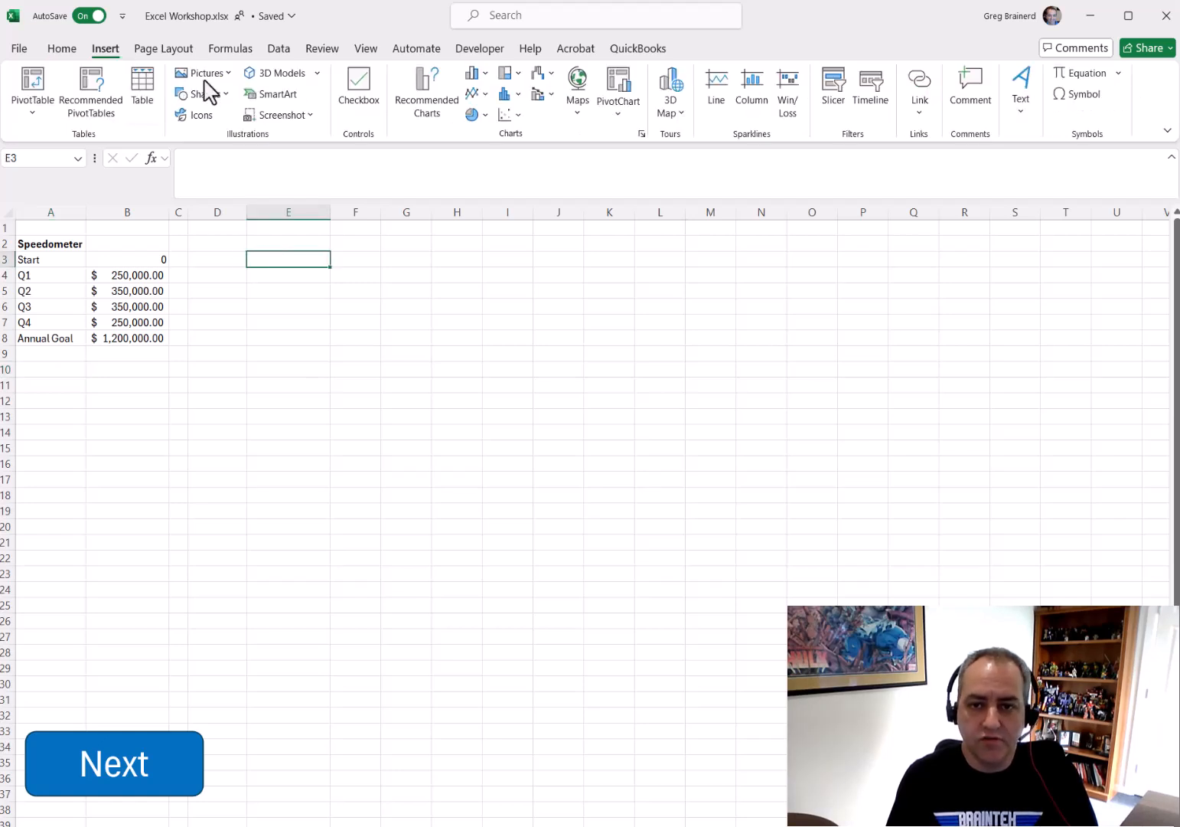
pyautogui.click(486, 114)
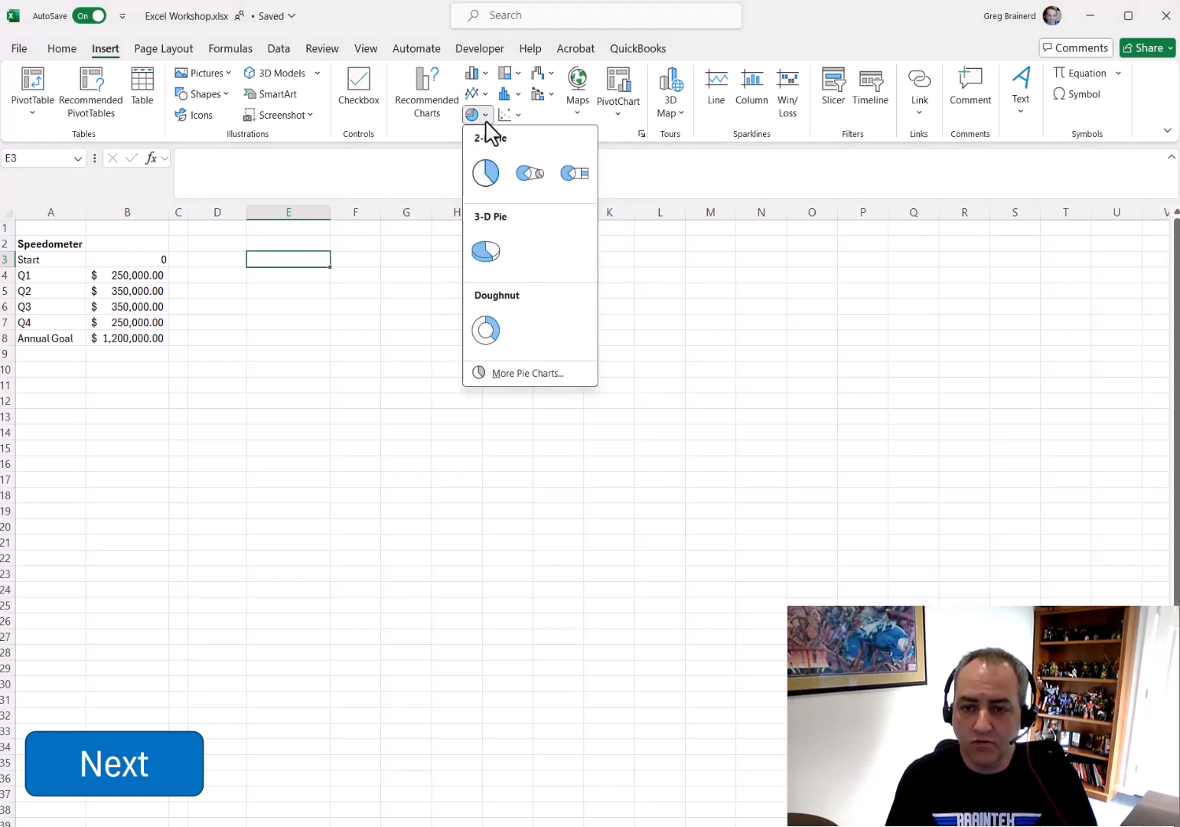
pyautogui.click(480, 345)
pyautogui.moveTo(480, 440); pyautogui.dragTo(291, 254)
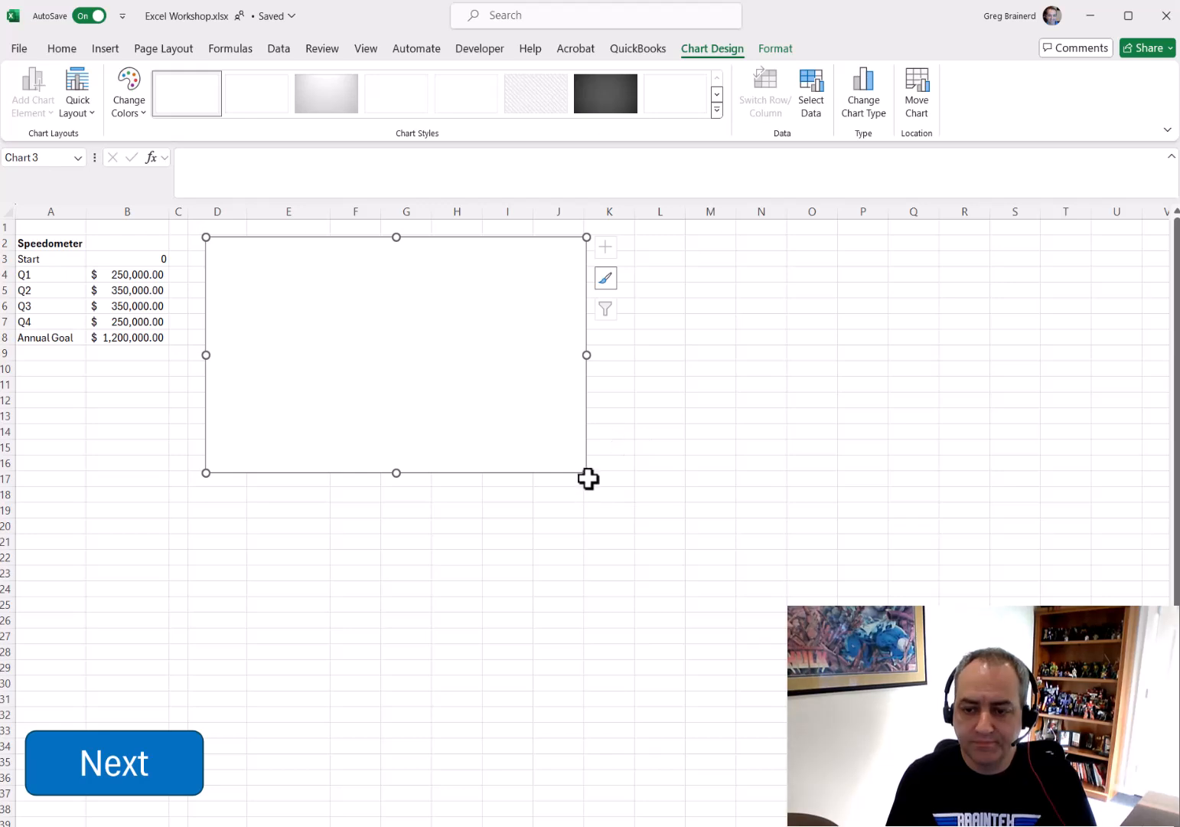
pyautogui.moveTo(587, 474); pyautogui.dragTo(683, 514)
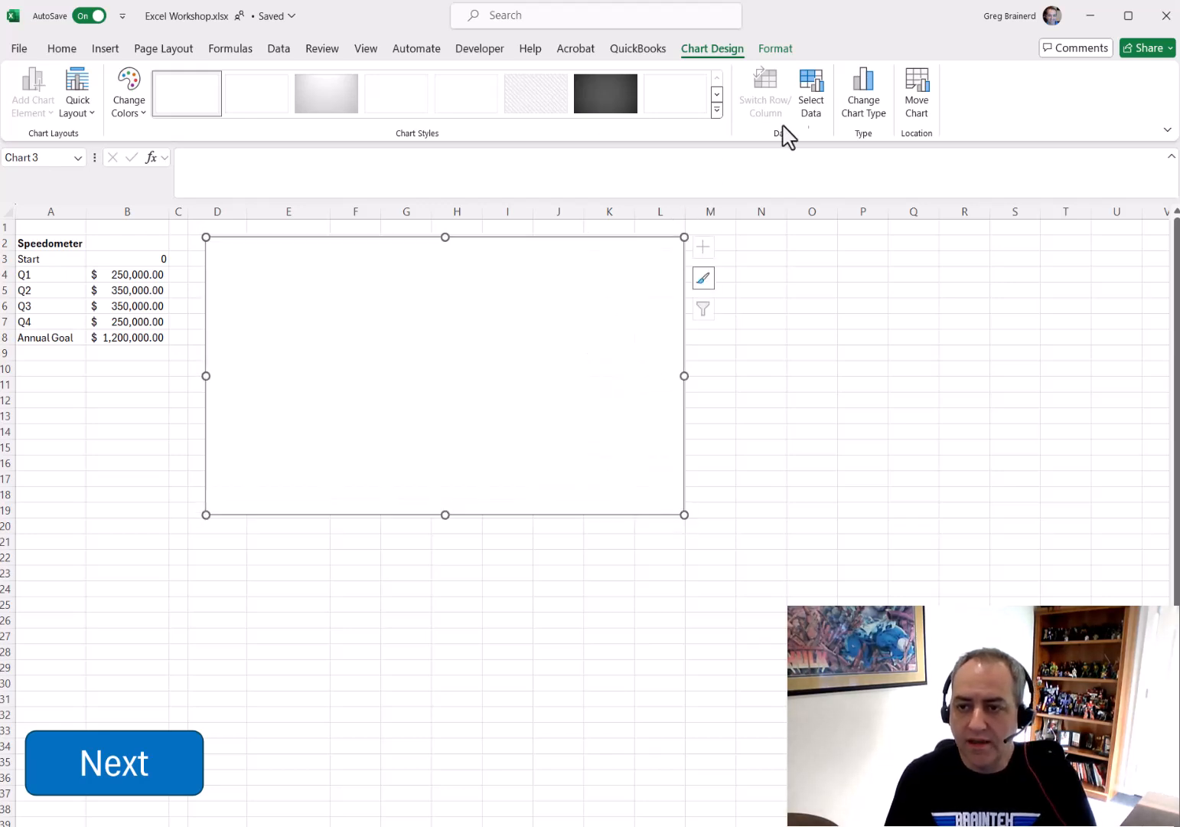
# Add a data series named from A2 with values B3:B8 to the chart
pyautogui.click(810, 95)
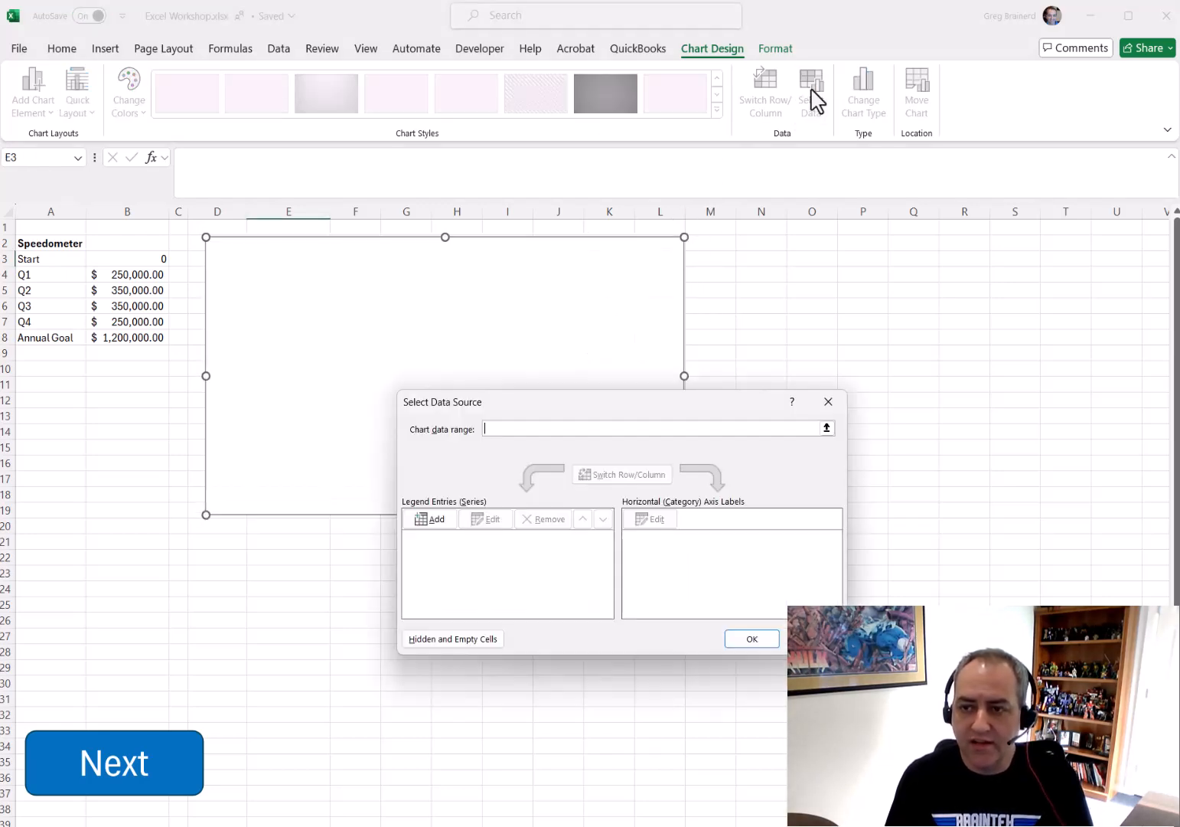
pyautogui.click(435, 526)
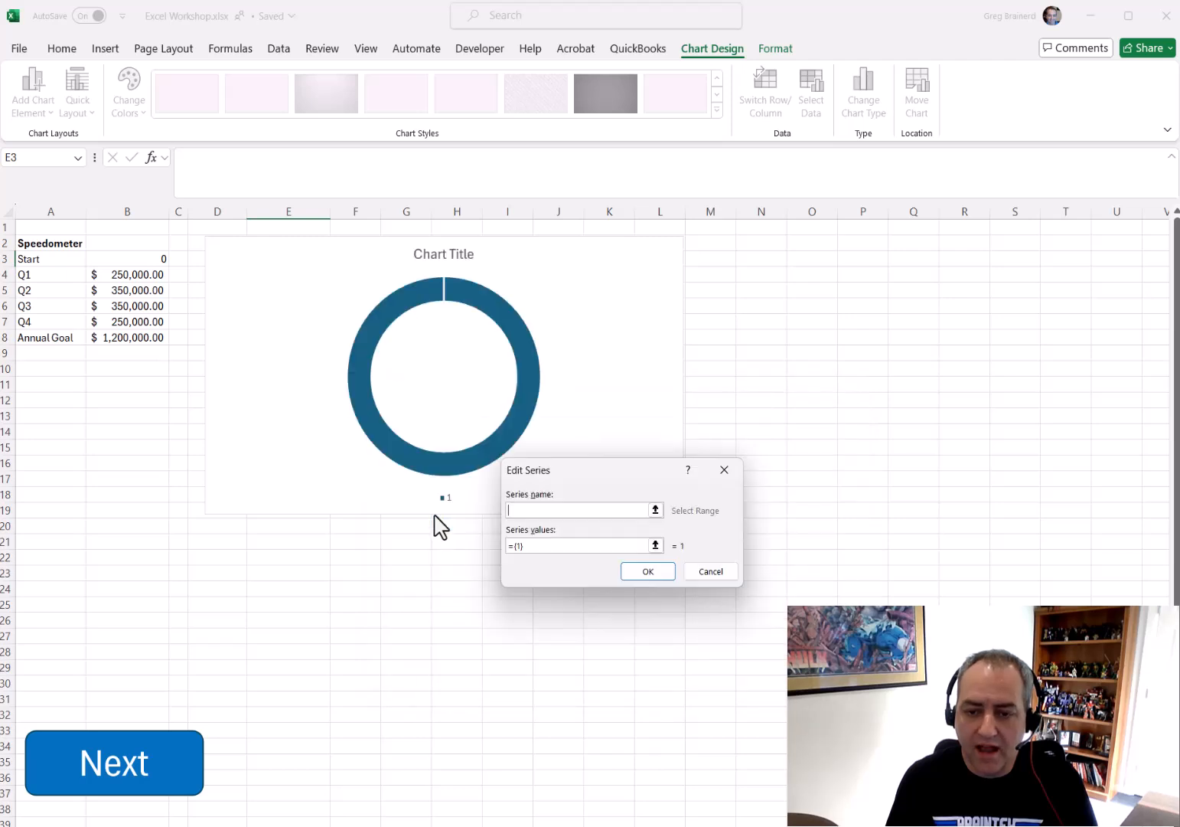
pyautogui.click(63, 242)
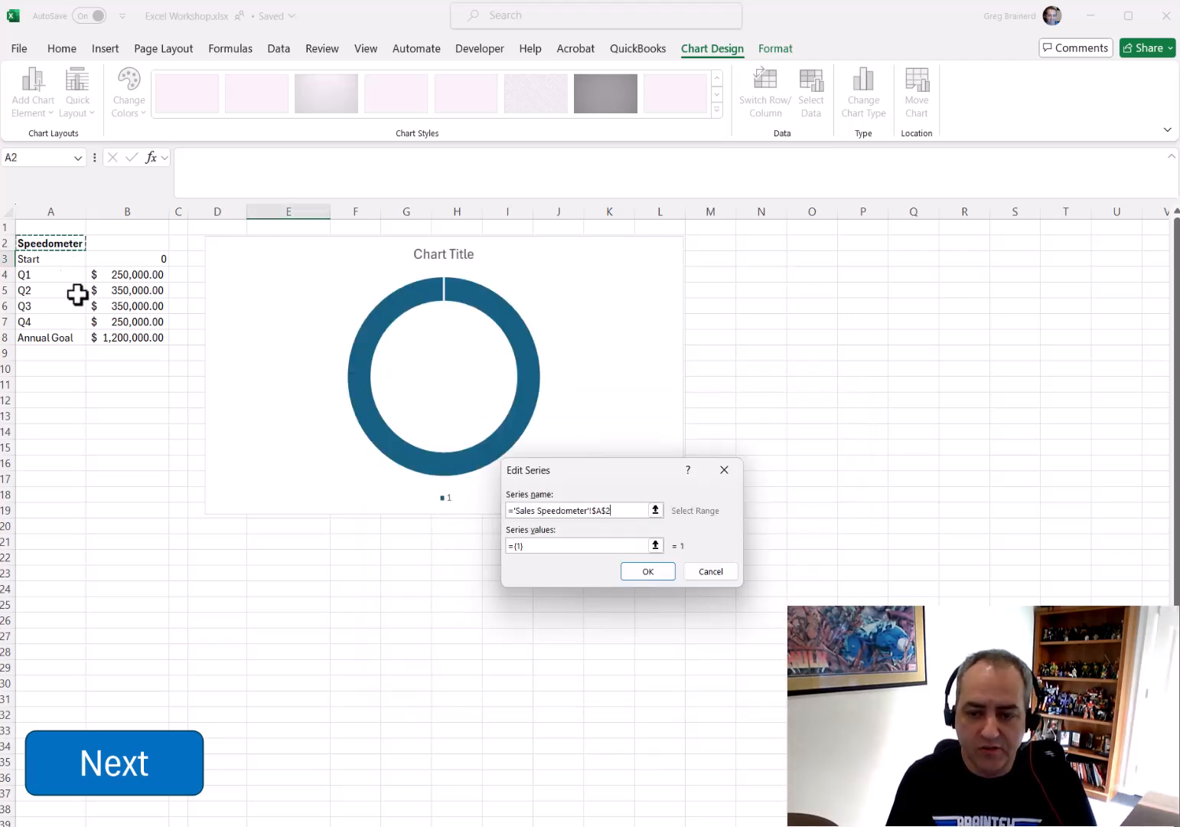
pyautogui.click(656, 545)
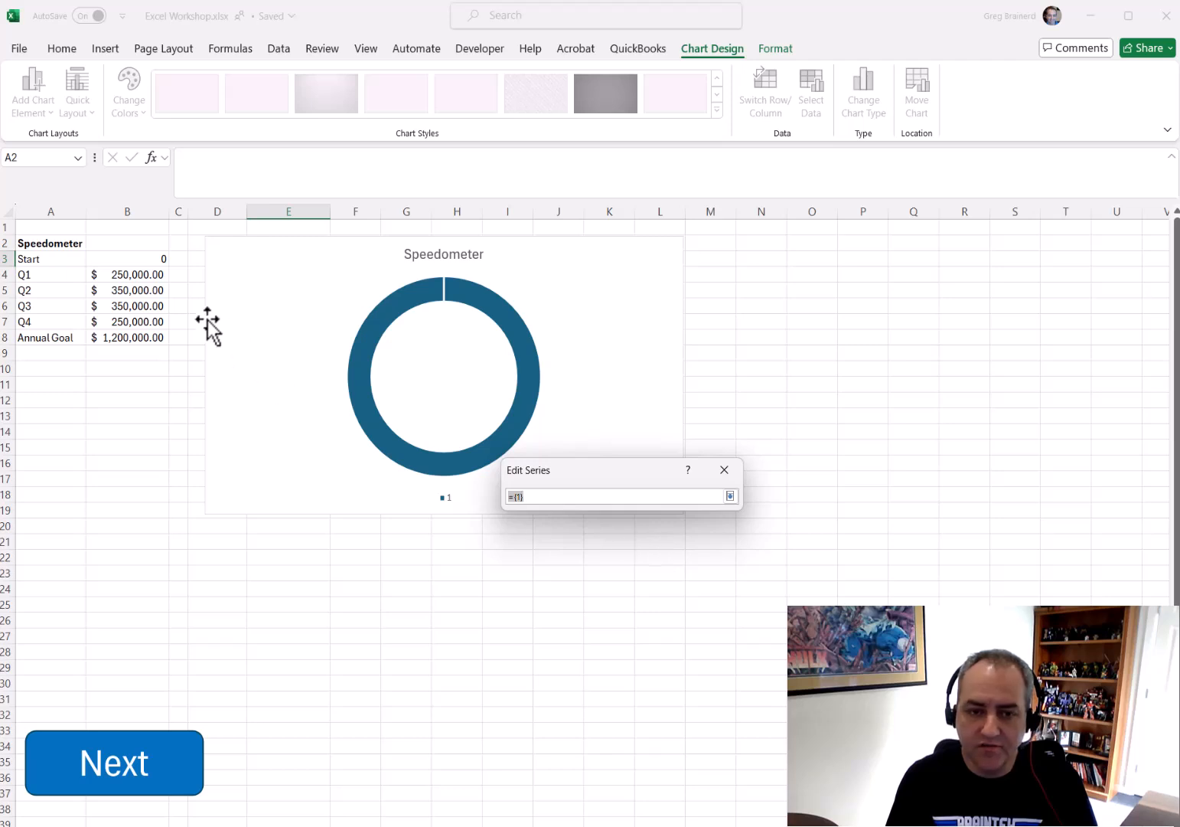
pyautogui.moveTo(131, 262); pyautogui.dragTo(135, 338)
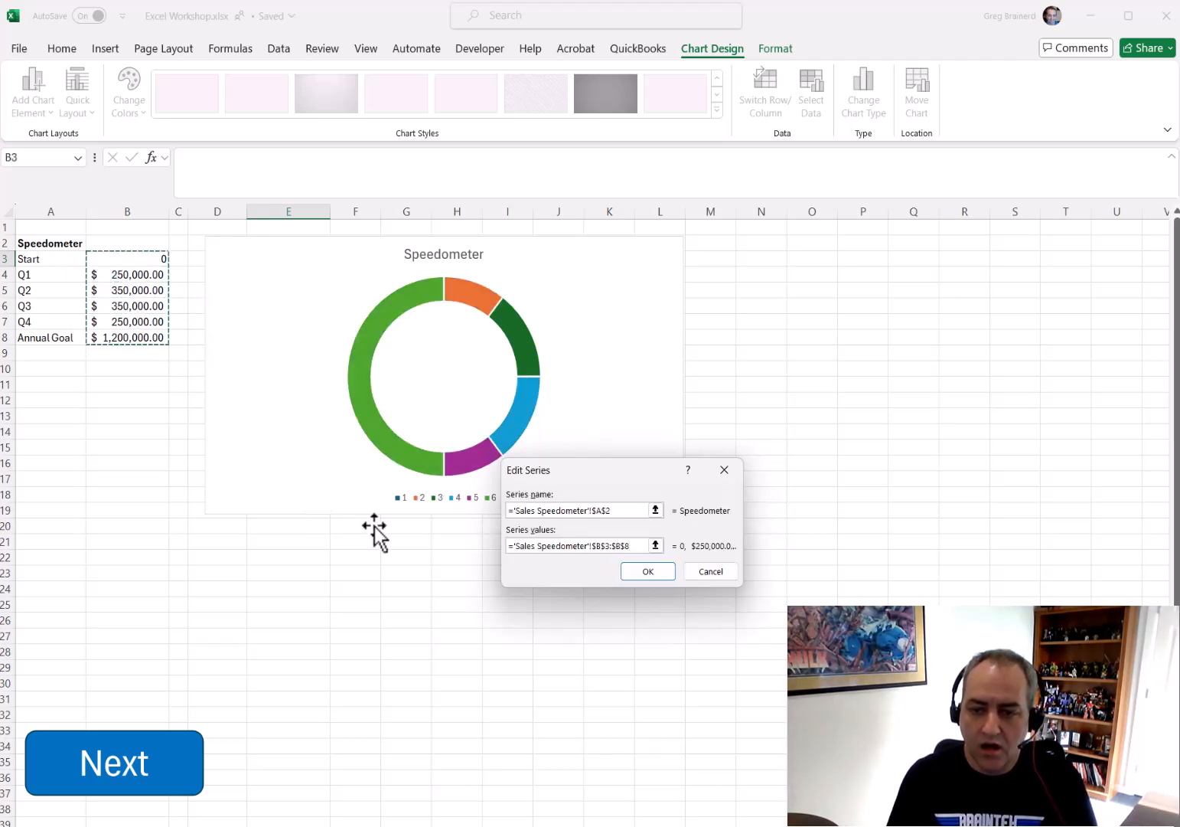
pyautogui.click(666, 574)
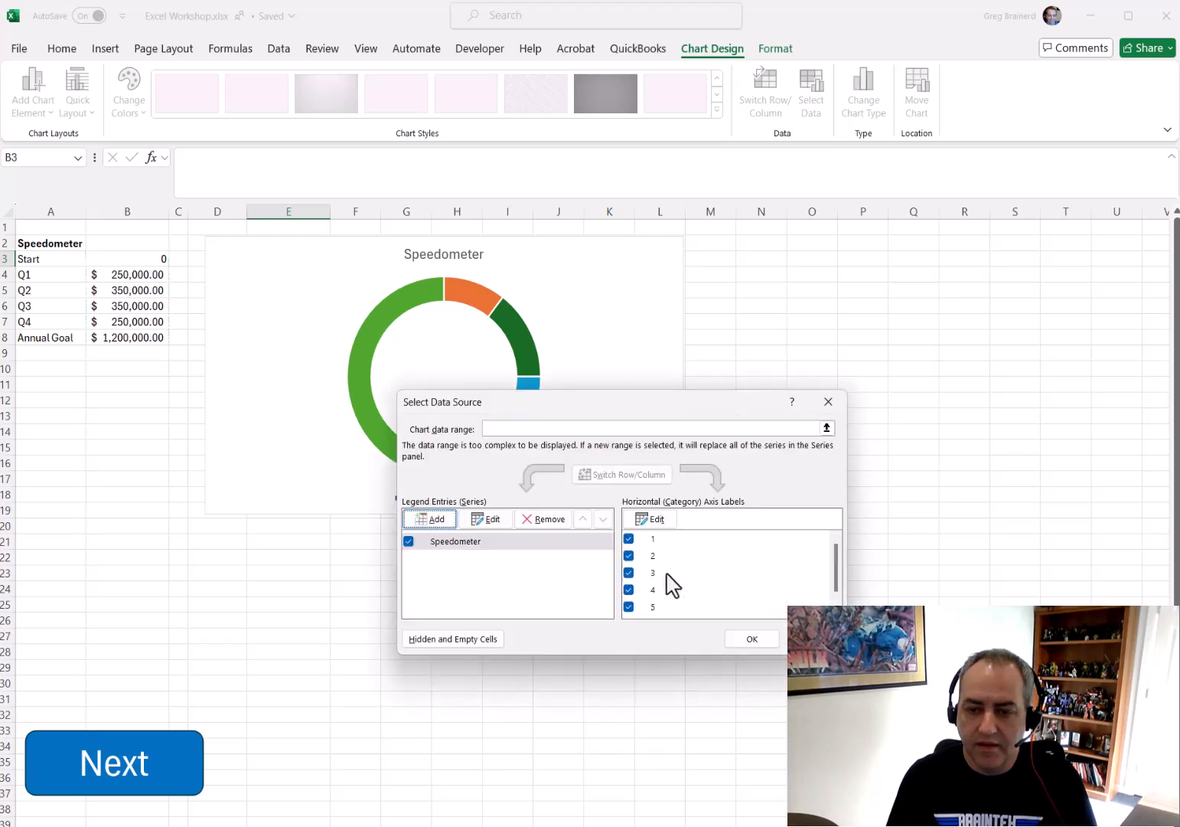
pyautogui.click(751, 643)
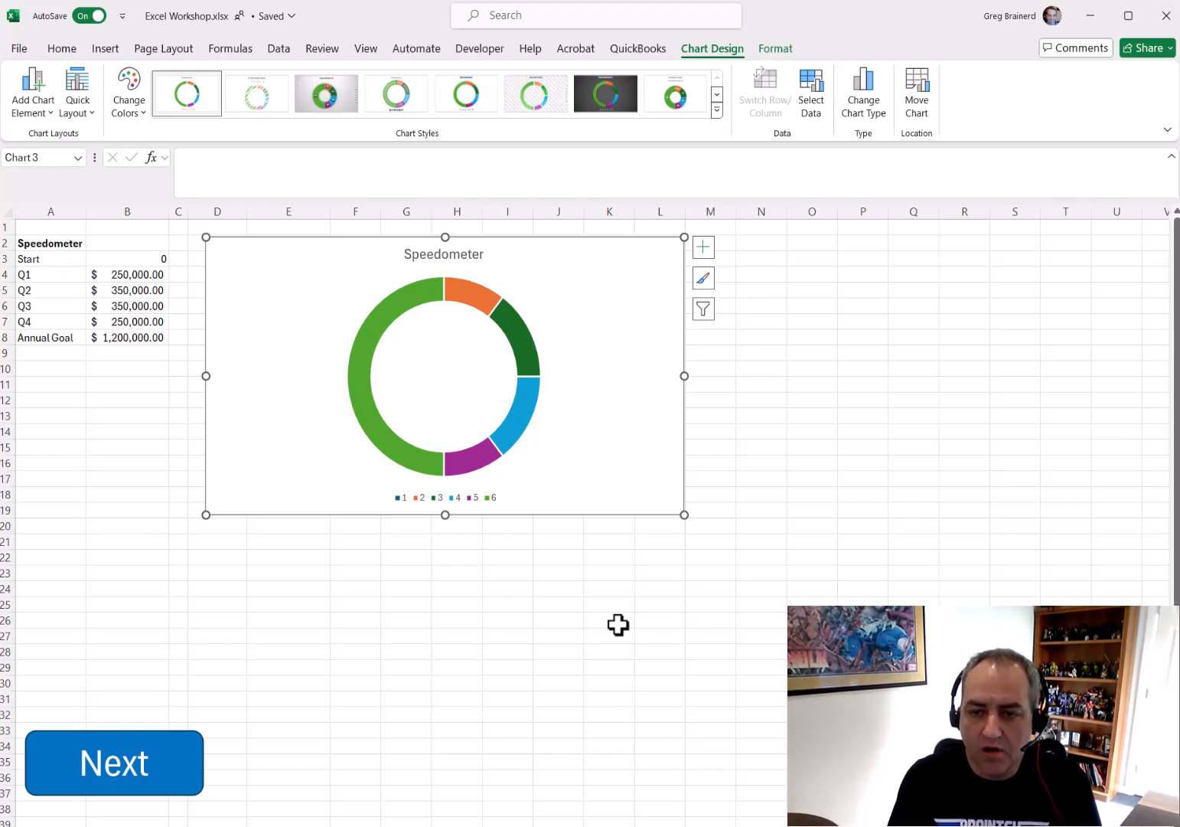
# Change the chart title to Sales Speedometer
pyautogui.click(431, 254)
pyautogui.doubleClick(431, 254)
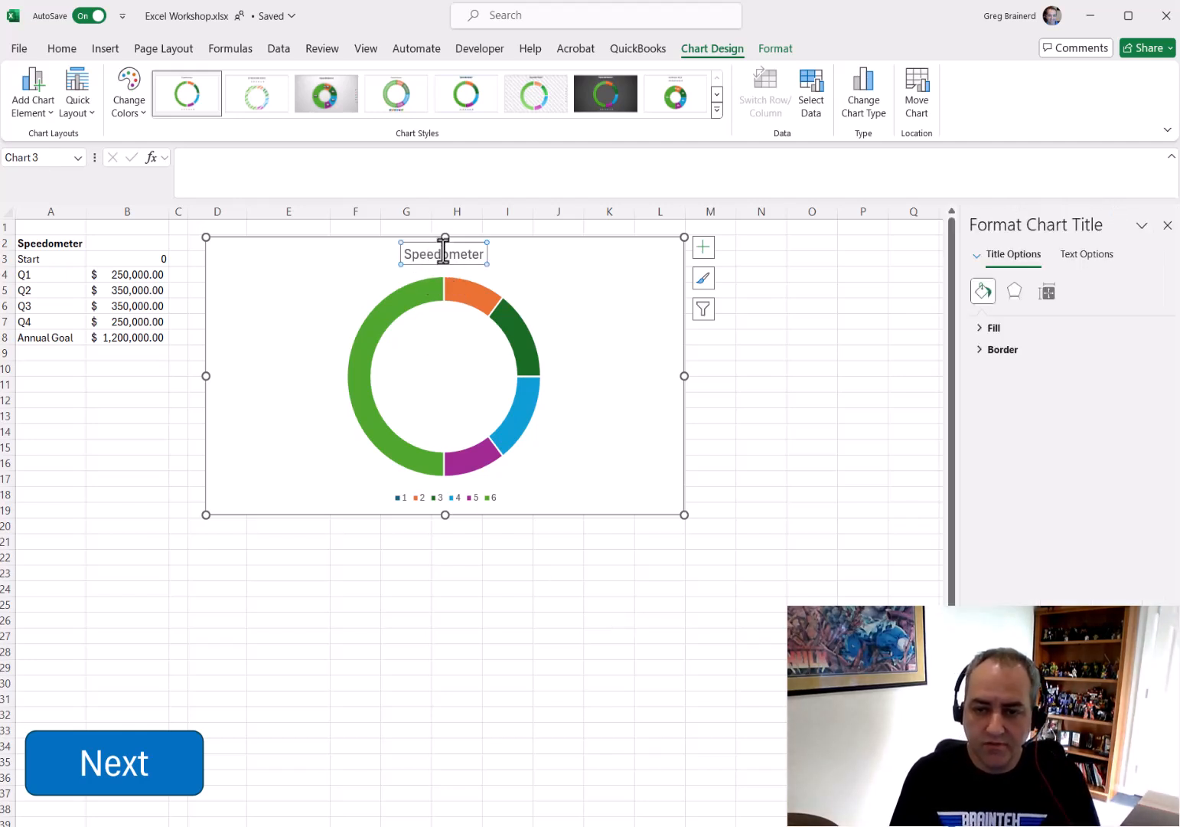
pyautogui.write('Sales')
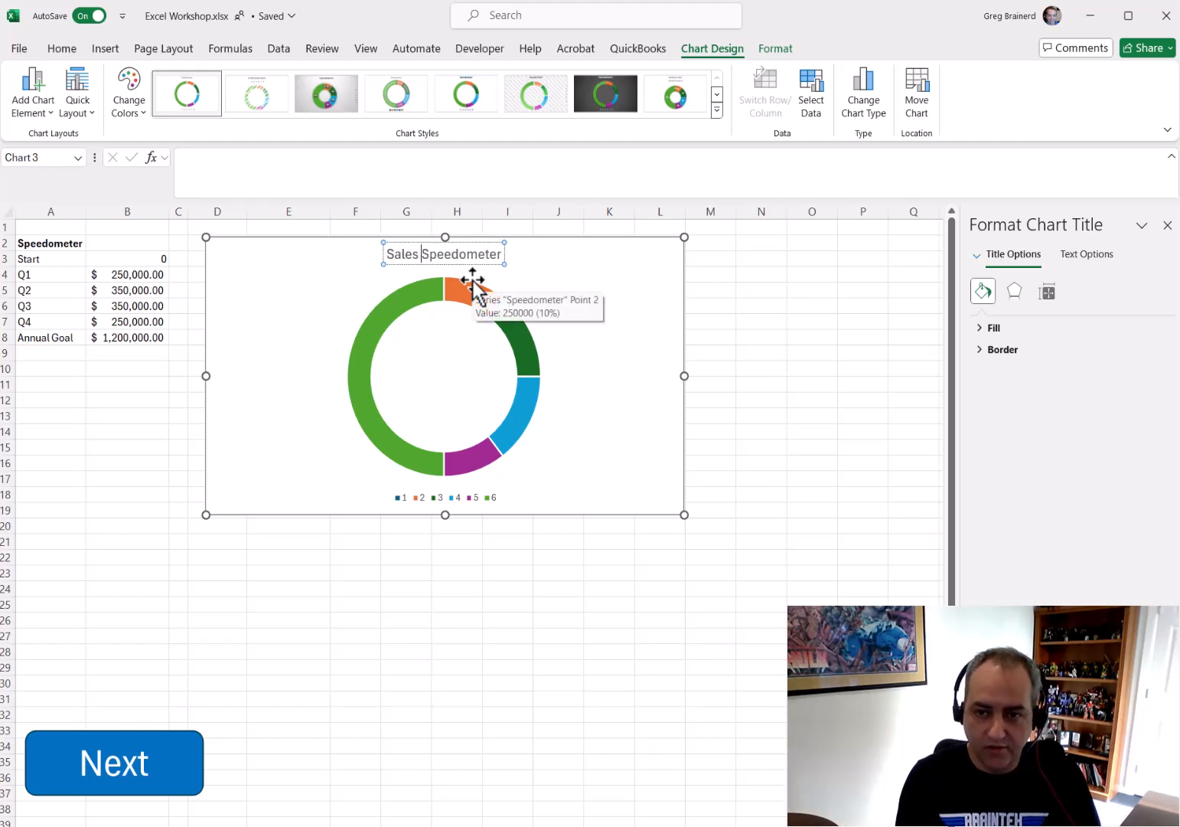
# Delete the chart legend
pyautogui.click(522, 295)
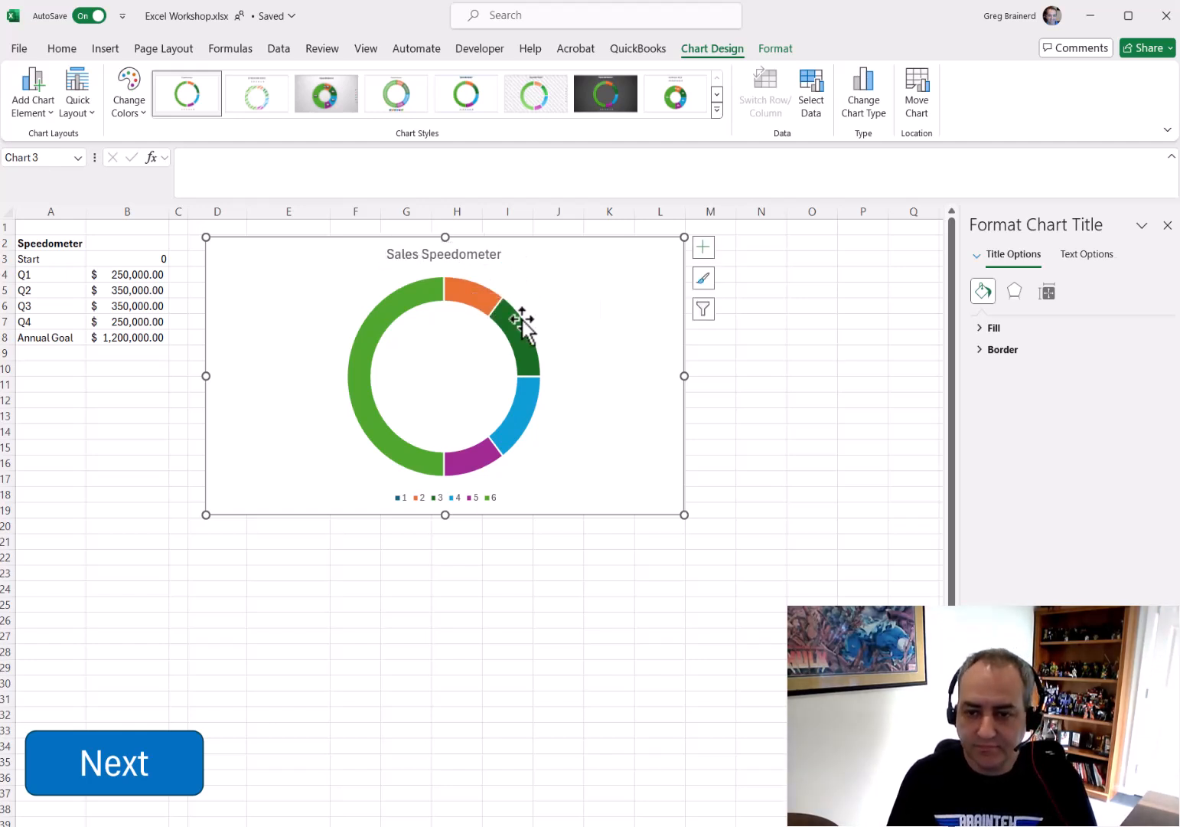
pyautogui.click(472, 498)
pyautogui.press('Delete')
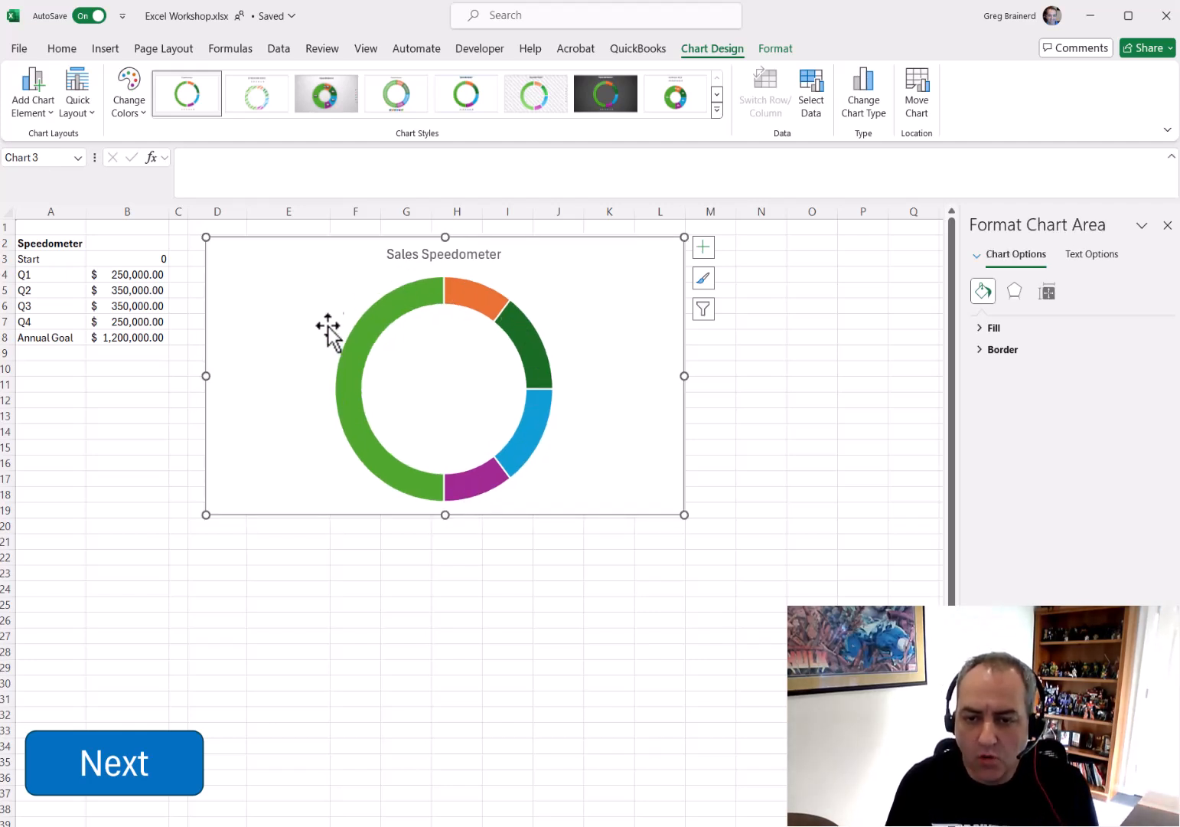
# Remove the border line from the doughnut series
pyautogui.click(519, 444)
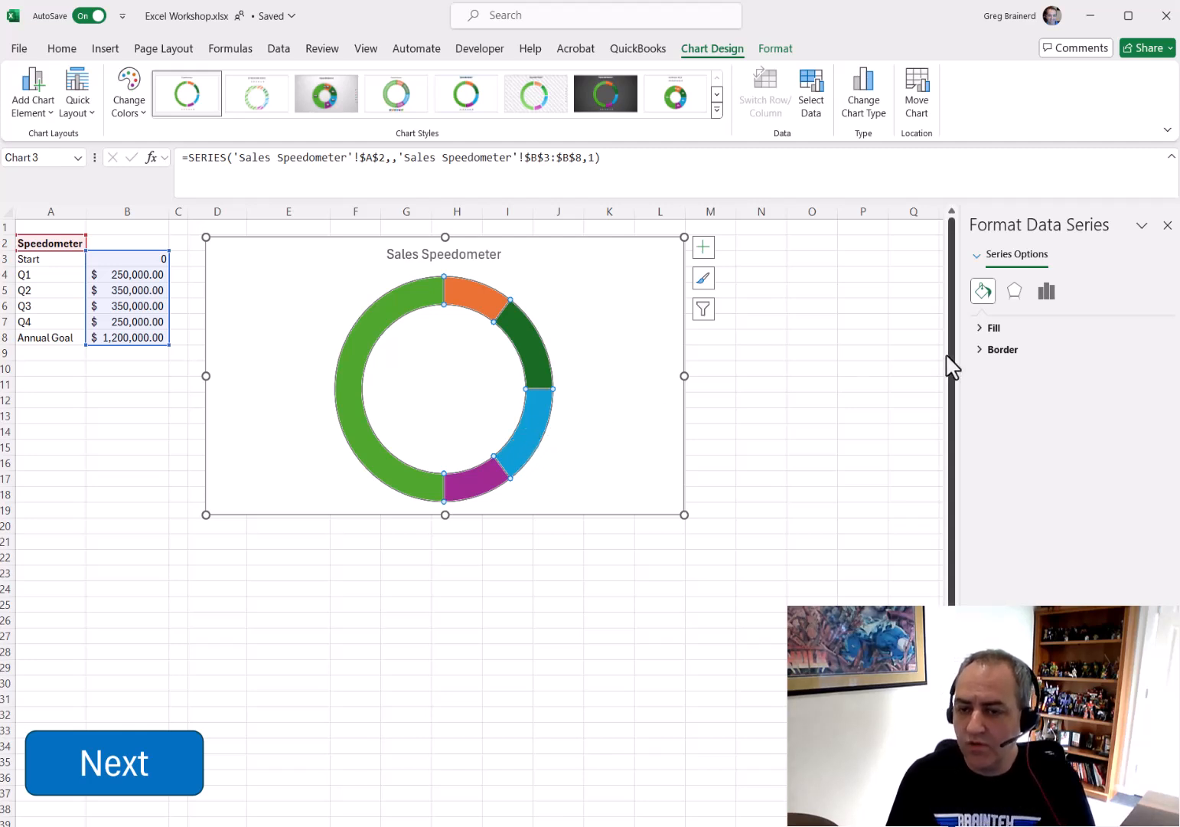
pyautogui.click(981, 351)
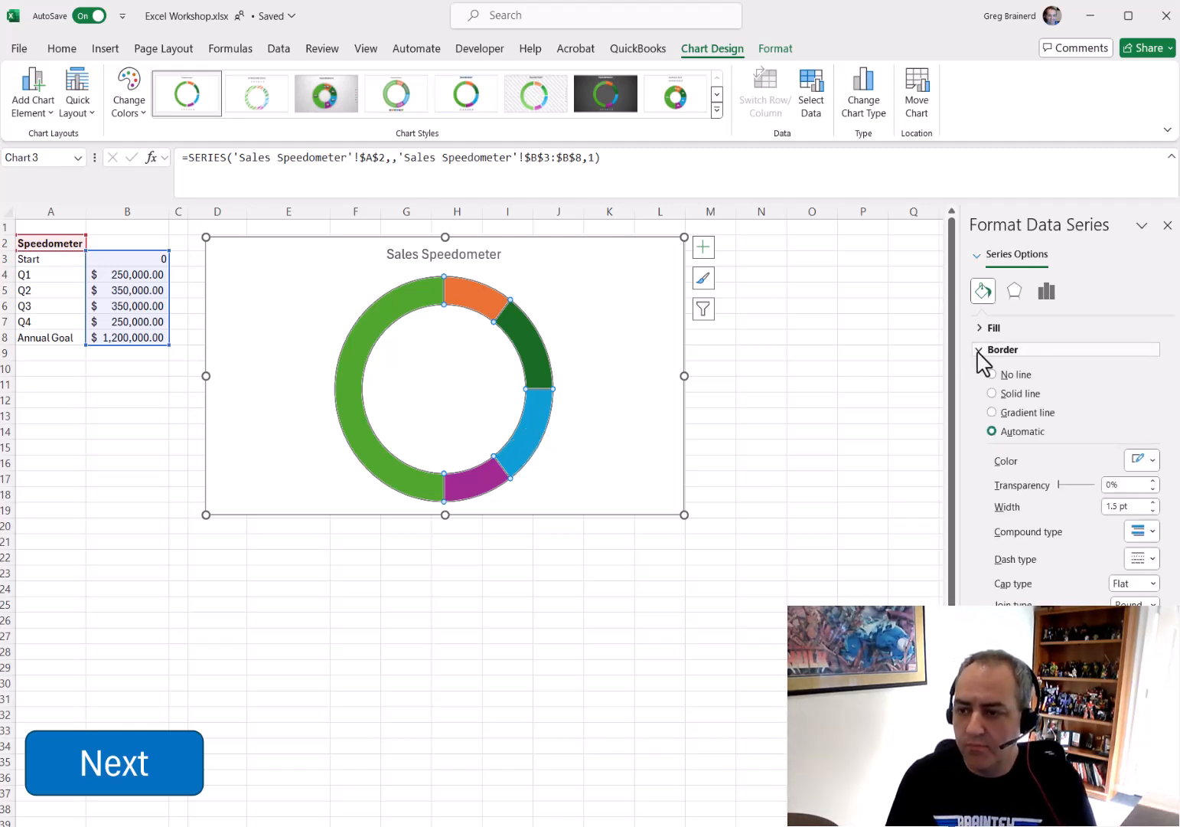
pyautogui.click(1003, 377)
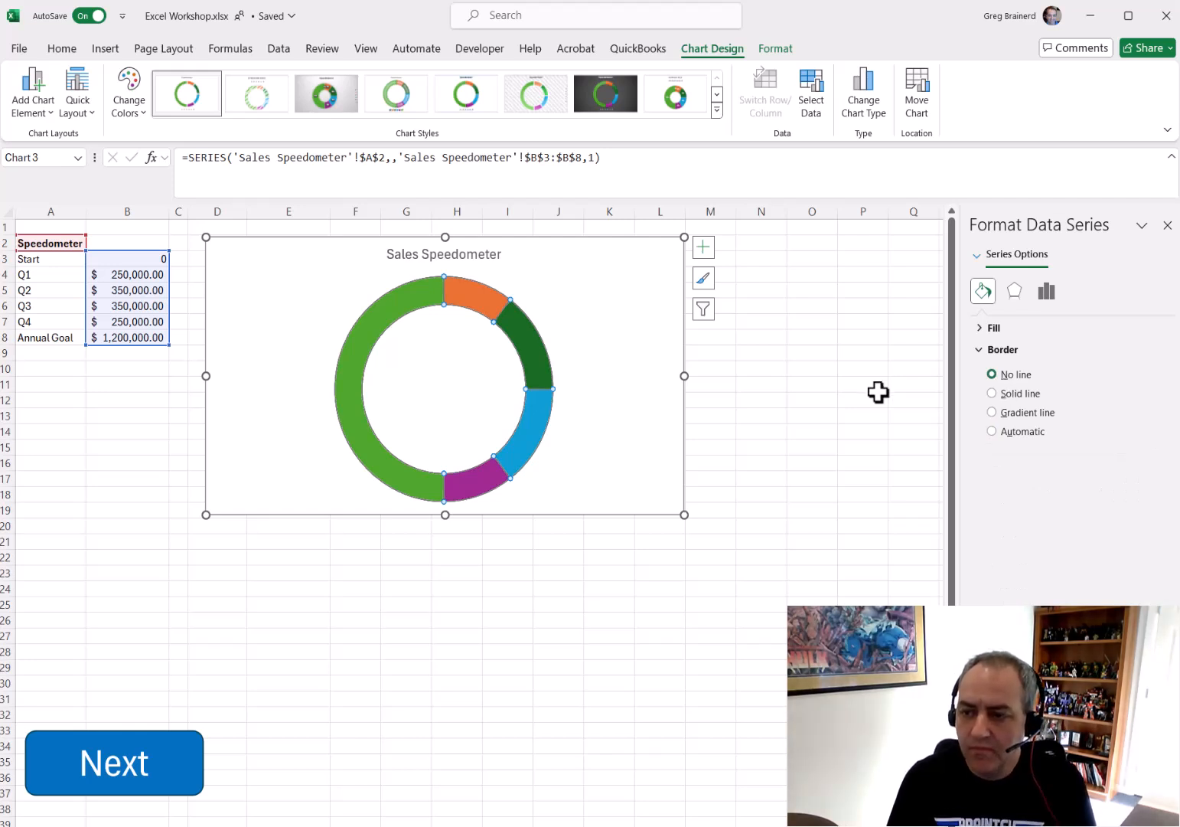
# Set the large Annual Goal slice to no fill
pyautogui.click(366, 339)
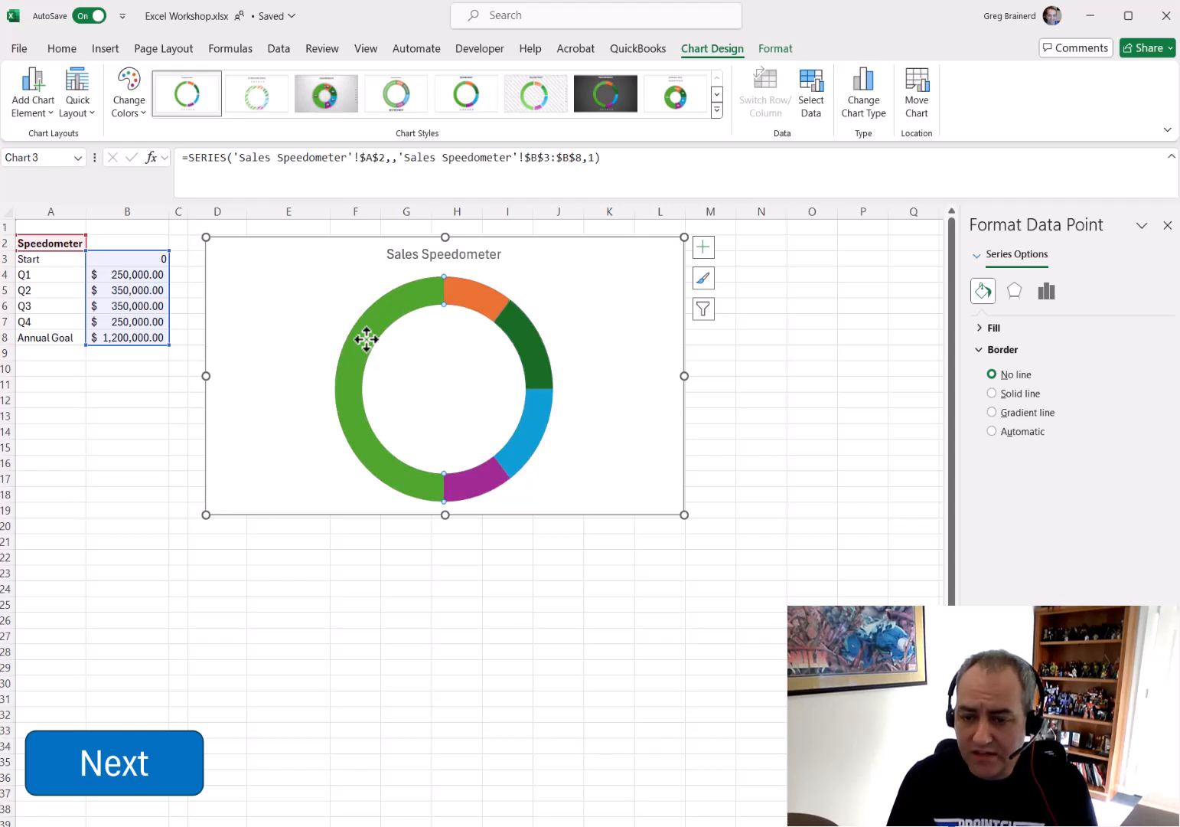
pyautogui.click(983, 331)
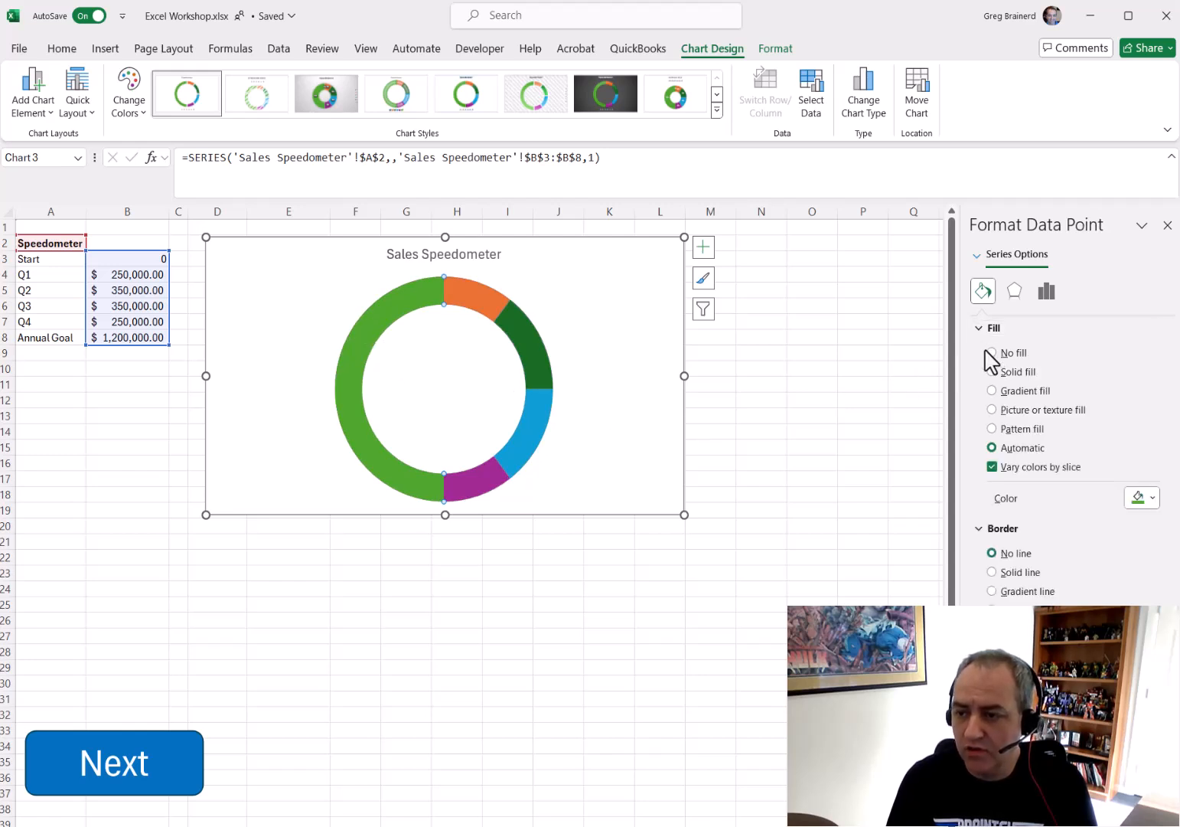
pyautogui.click(992, 352)
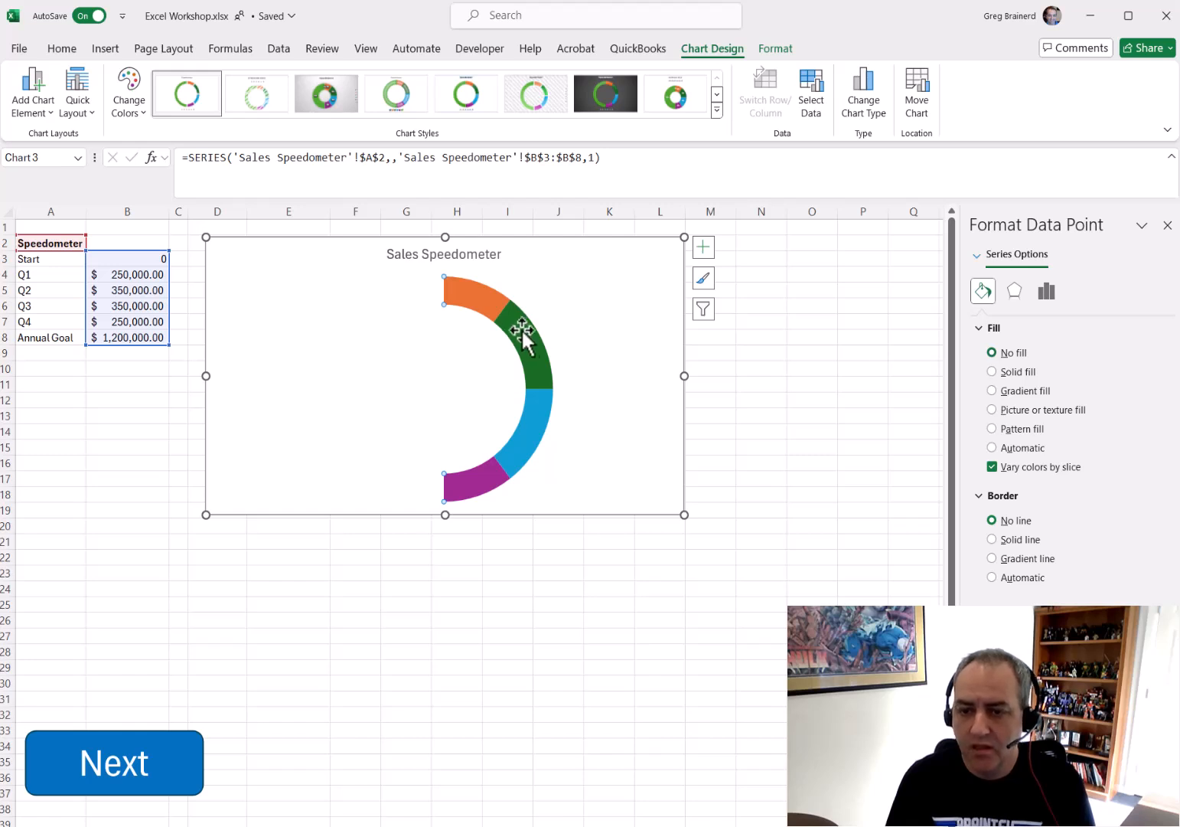
# Color the Q1 slice of the doughnut red
pyautogui.click(486, 303)
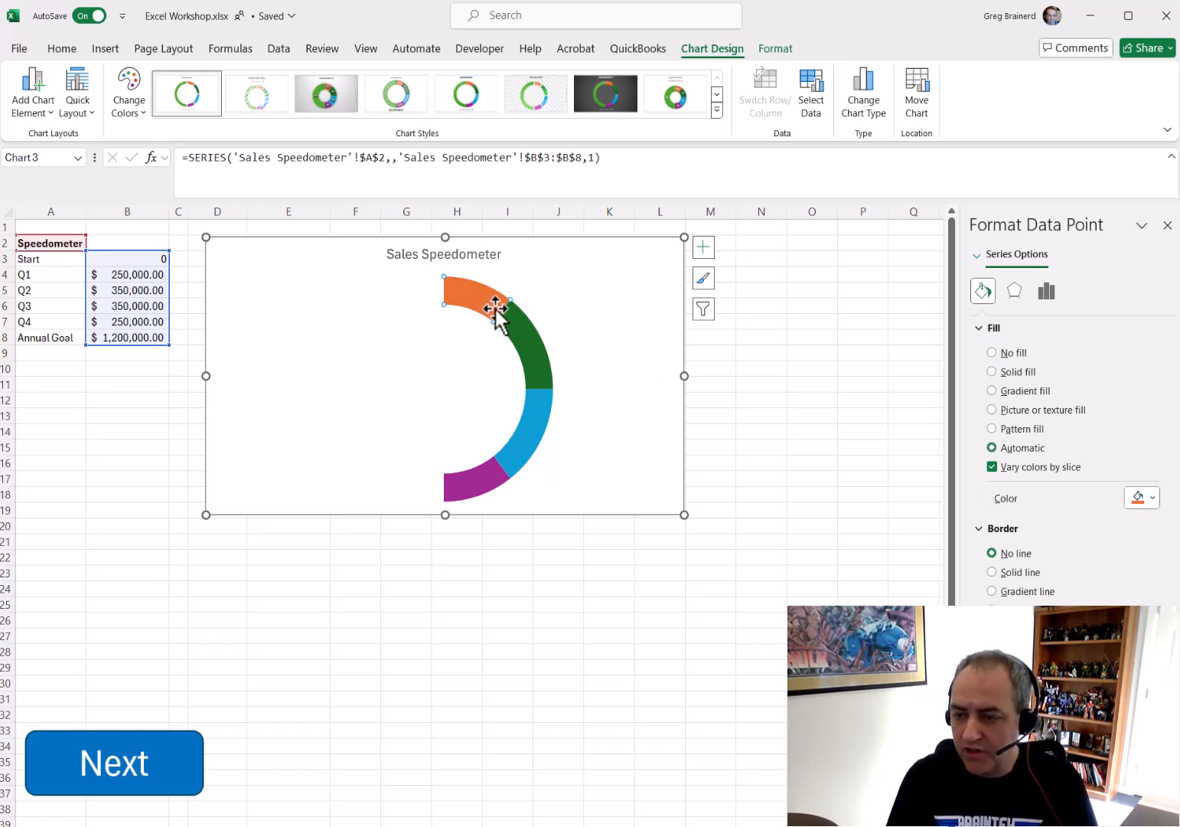
pyautogui.click(1152, 497)
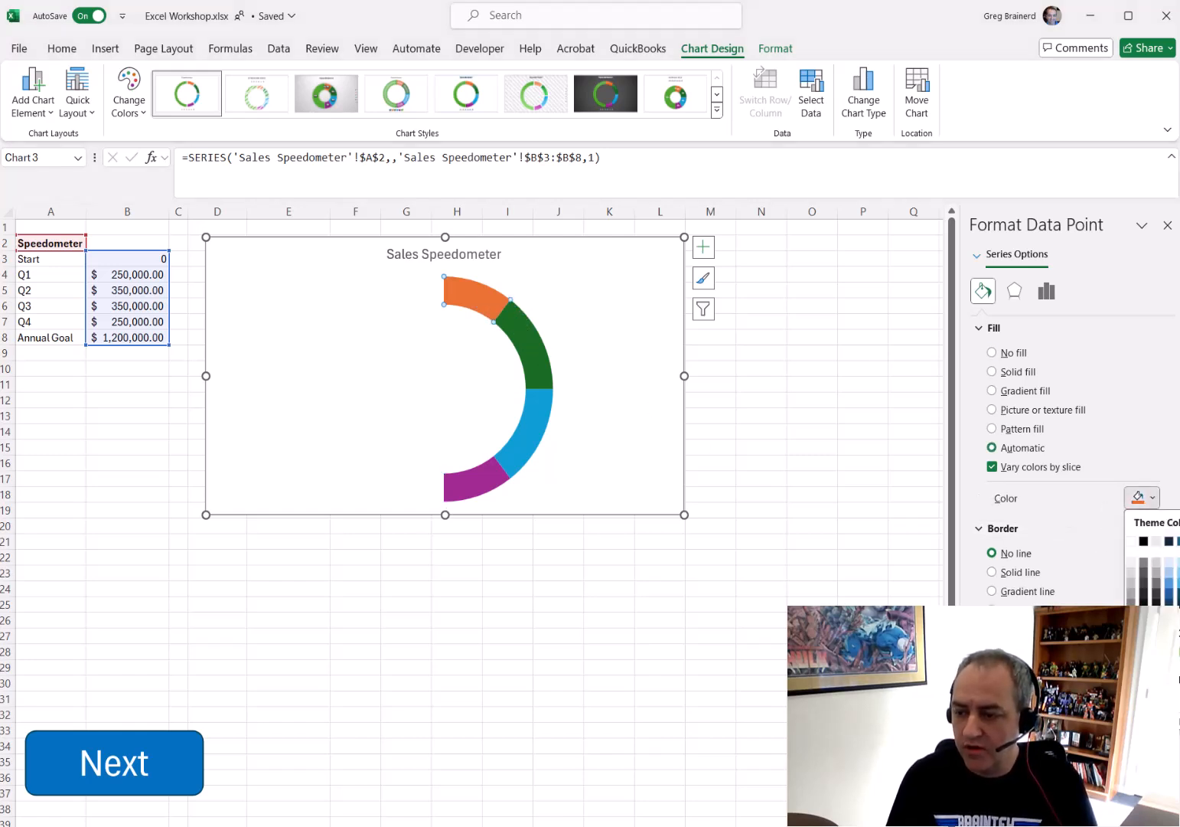
pyautogui.click(1143, 653)
# Color the Q2 slice of the doughnut yellow
pyautogui.click(529, 346)
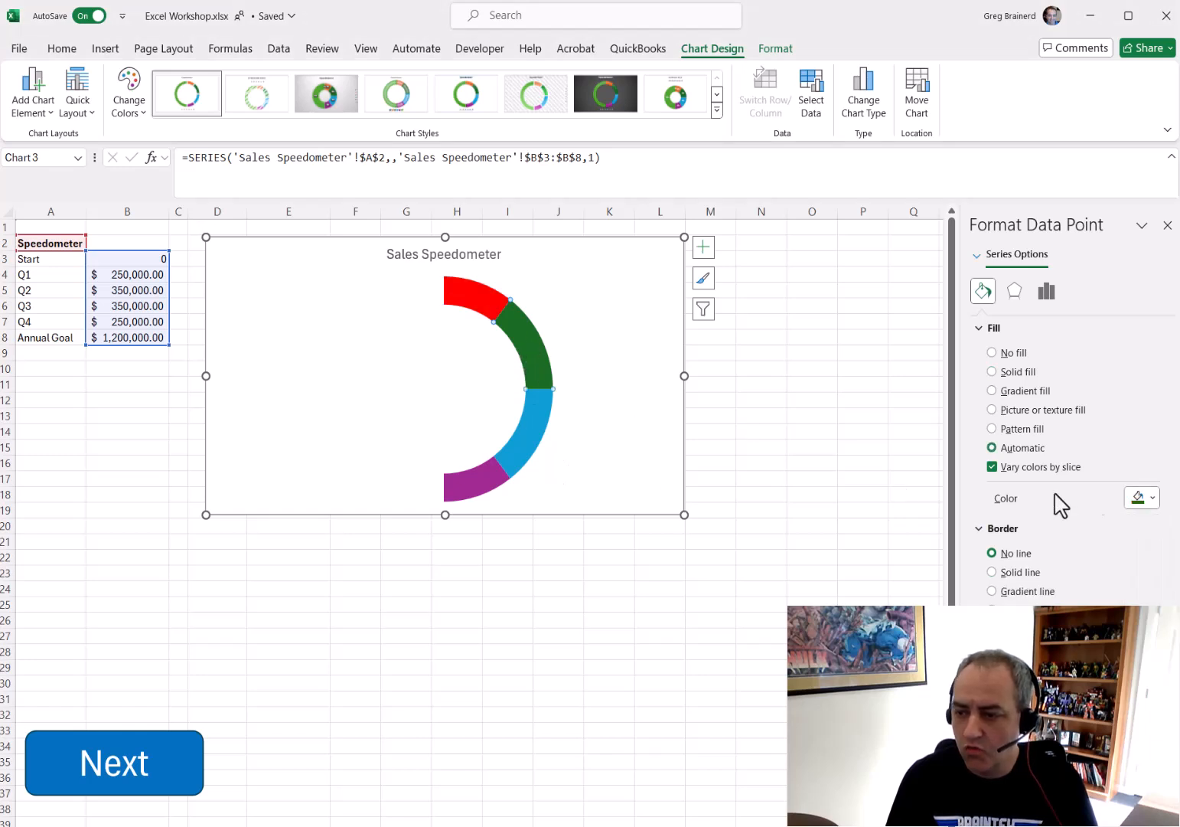
pyautogui.click(1151, 500)
pyautogui.click(1157, 653)
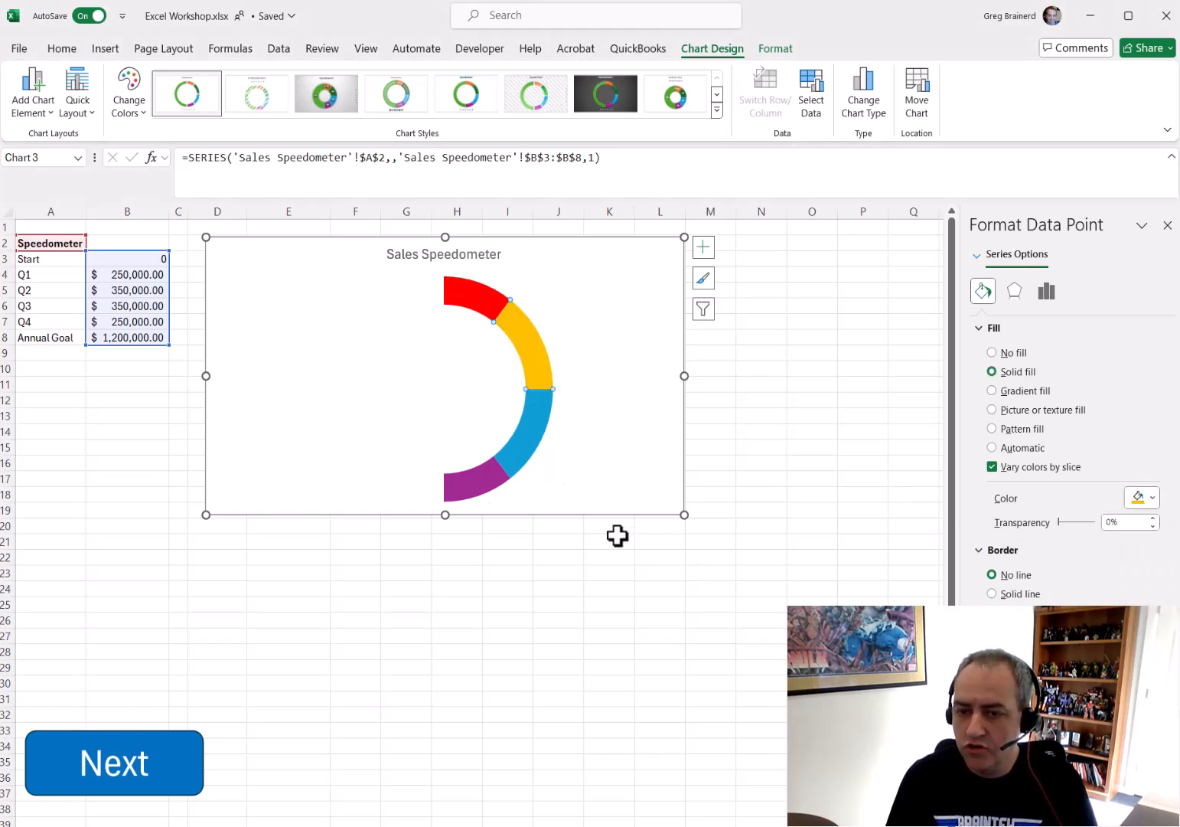
# Color the Q3 slice of the doughnut green
pyautogui.click(528, 442)
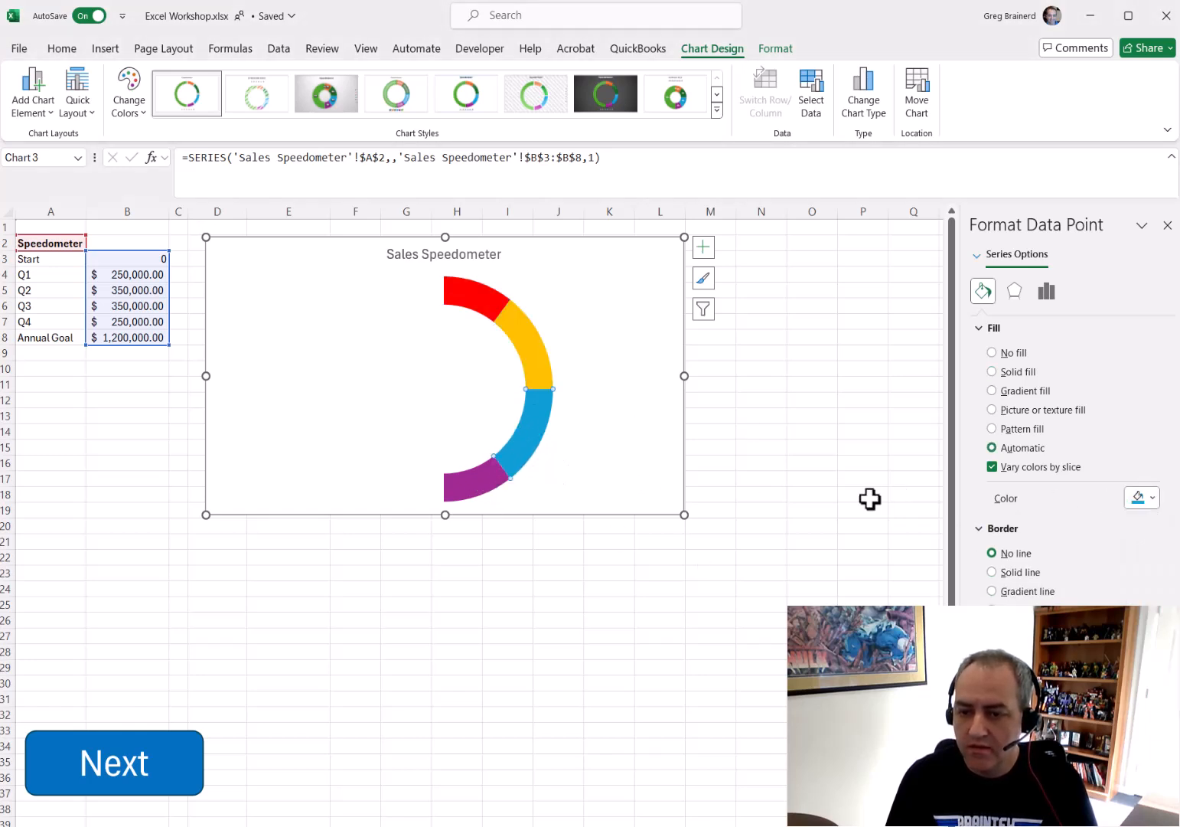
pyautogui.click(1151, 499)
pyautogui.click(1179, 652)
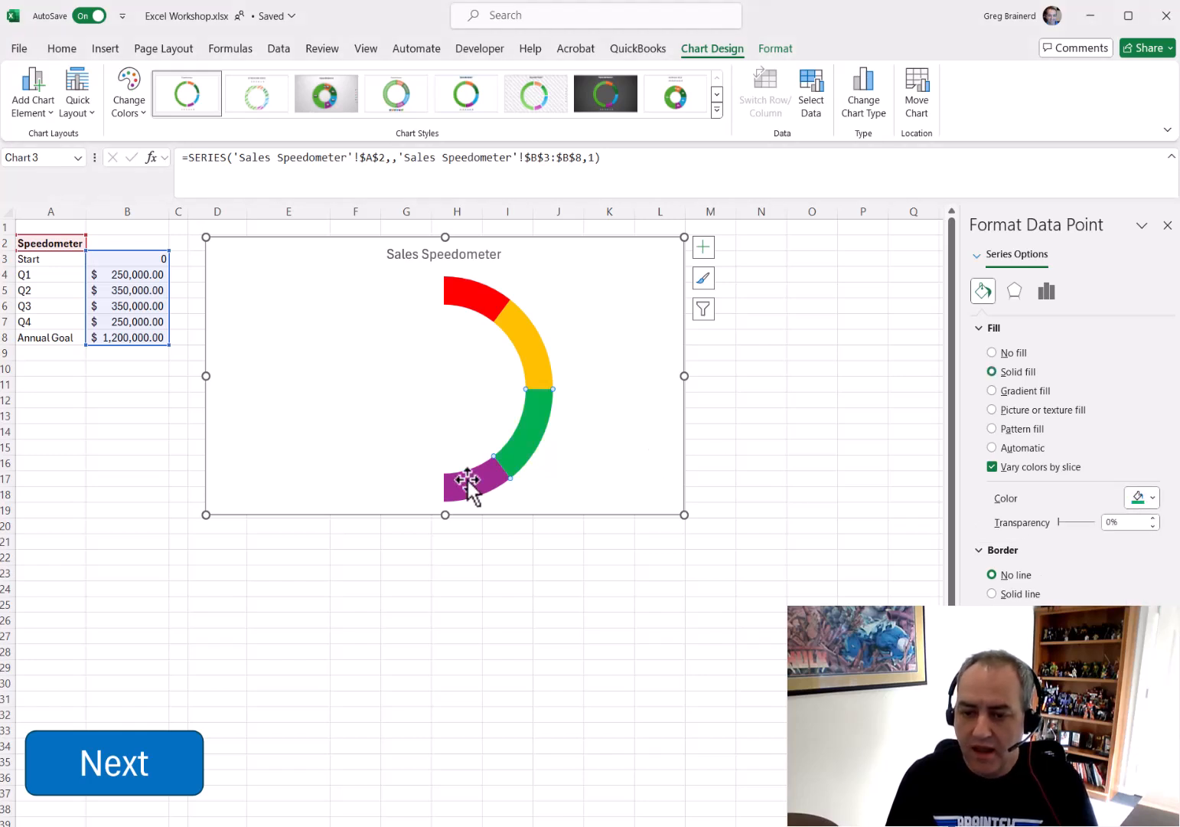
# Set the doughnut series' angle of first slice to 270°
pyautogui.click(526, 345)
pyautogui.click(742, 349)
pyautogui.click(527, 354)
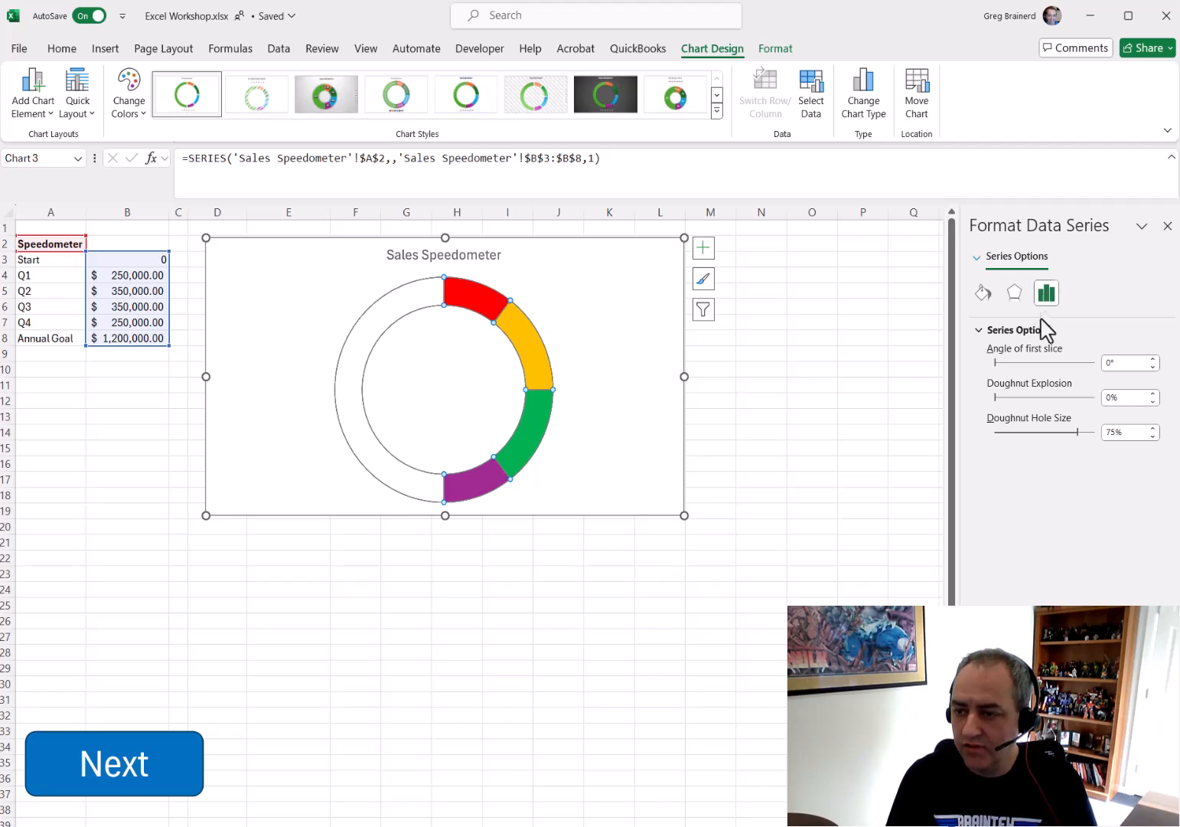
pyautogui.doubleClick(1112, 363)
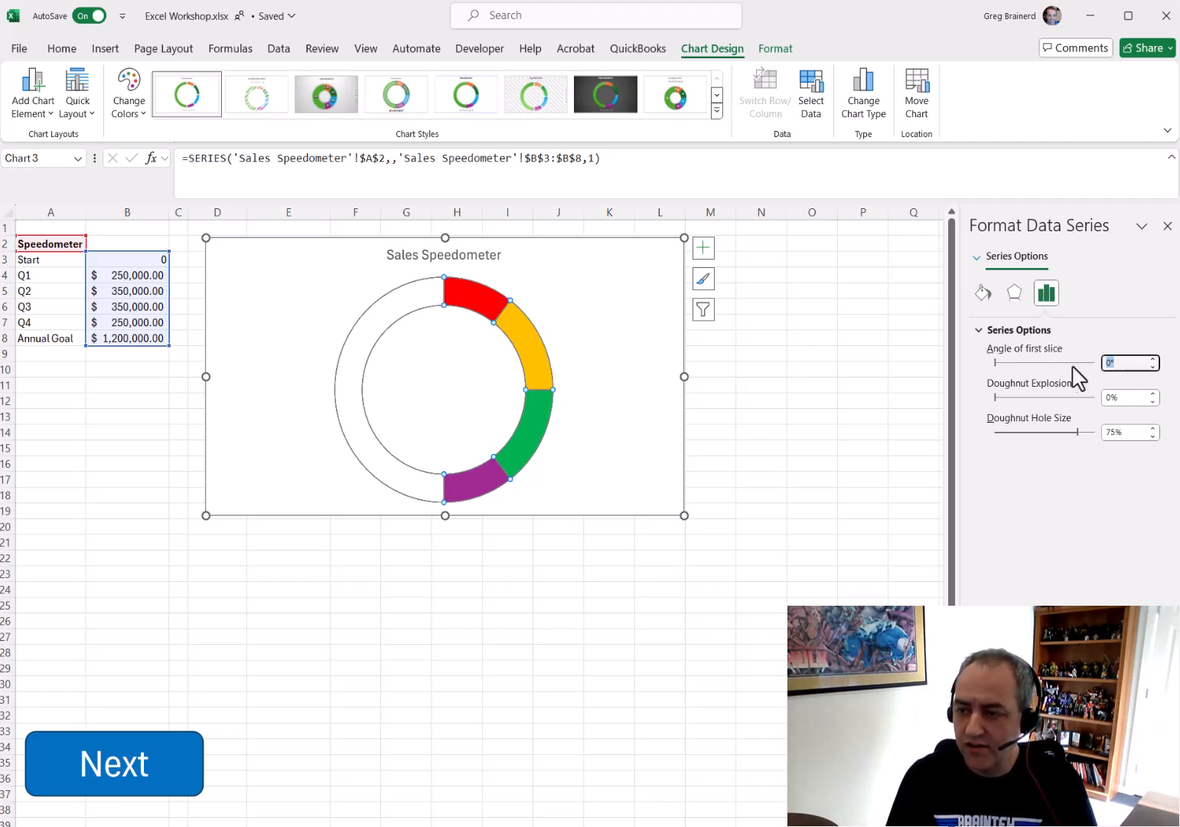
pyautogui.write('270')
pyautogui.press('Return')
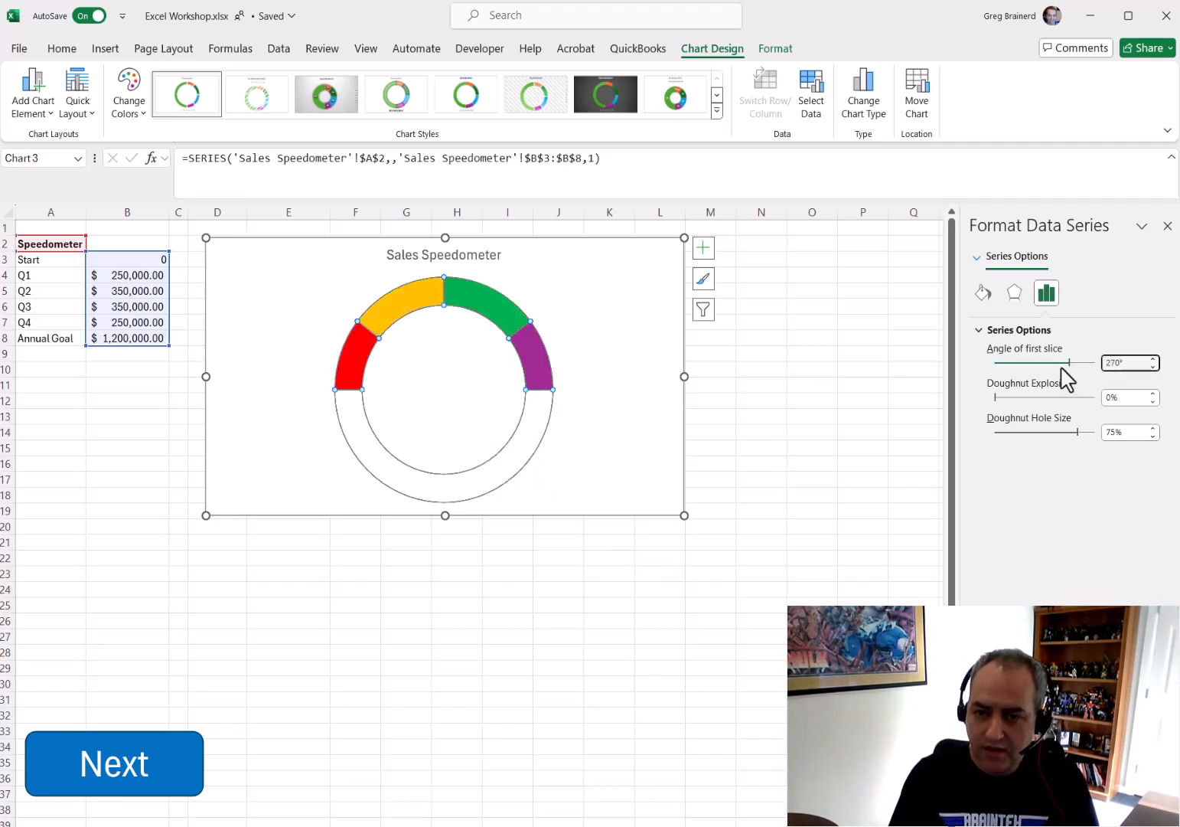
# Add data labels to the doughnut series and open their full formatting options
pyautogui.click(843, 433)
pyautogui.click(485, 307)
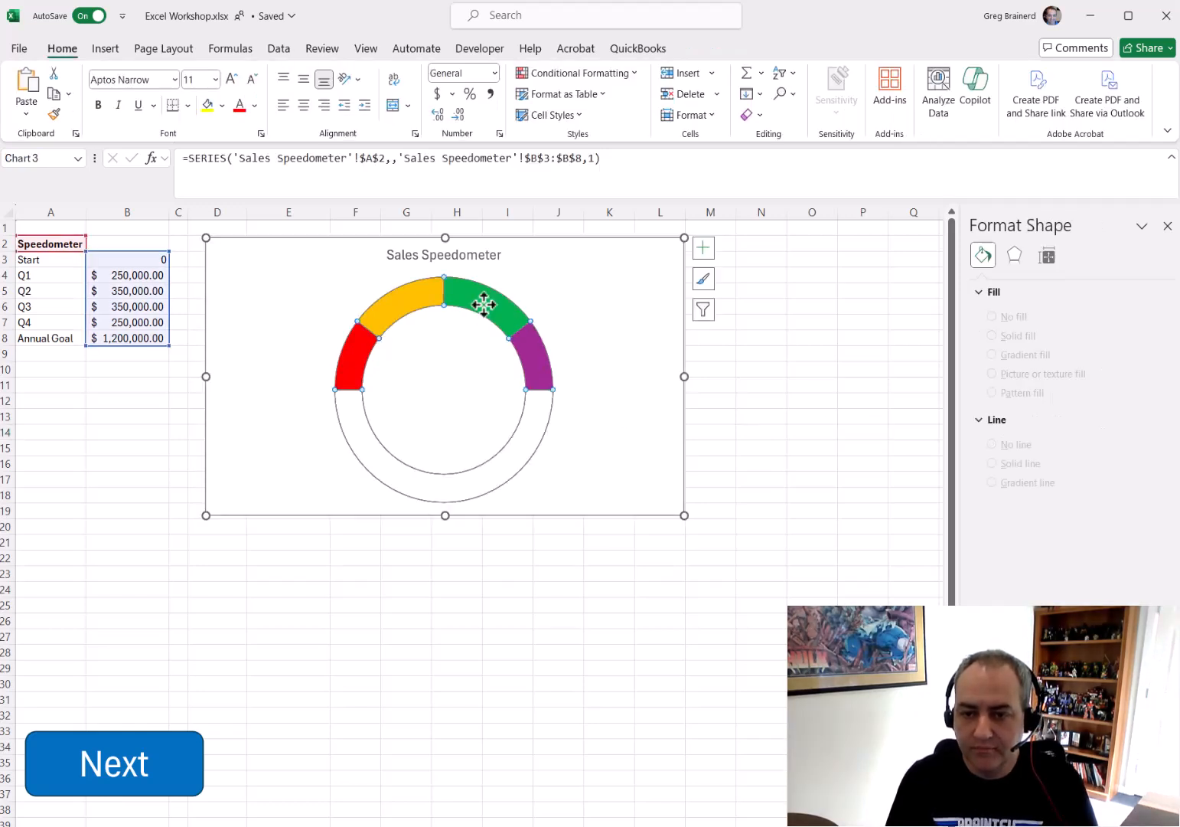
pyautogui.click(703, 248)
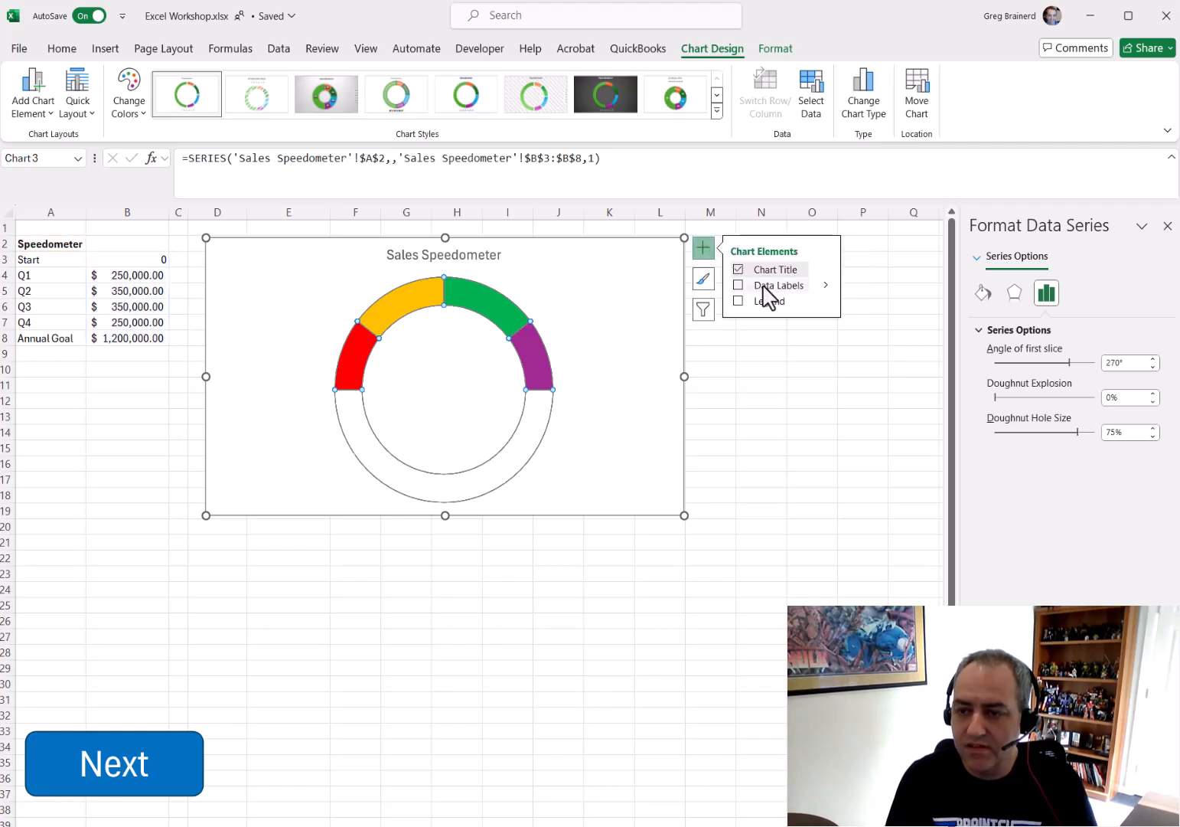
pyautogui.click(826, 286)
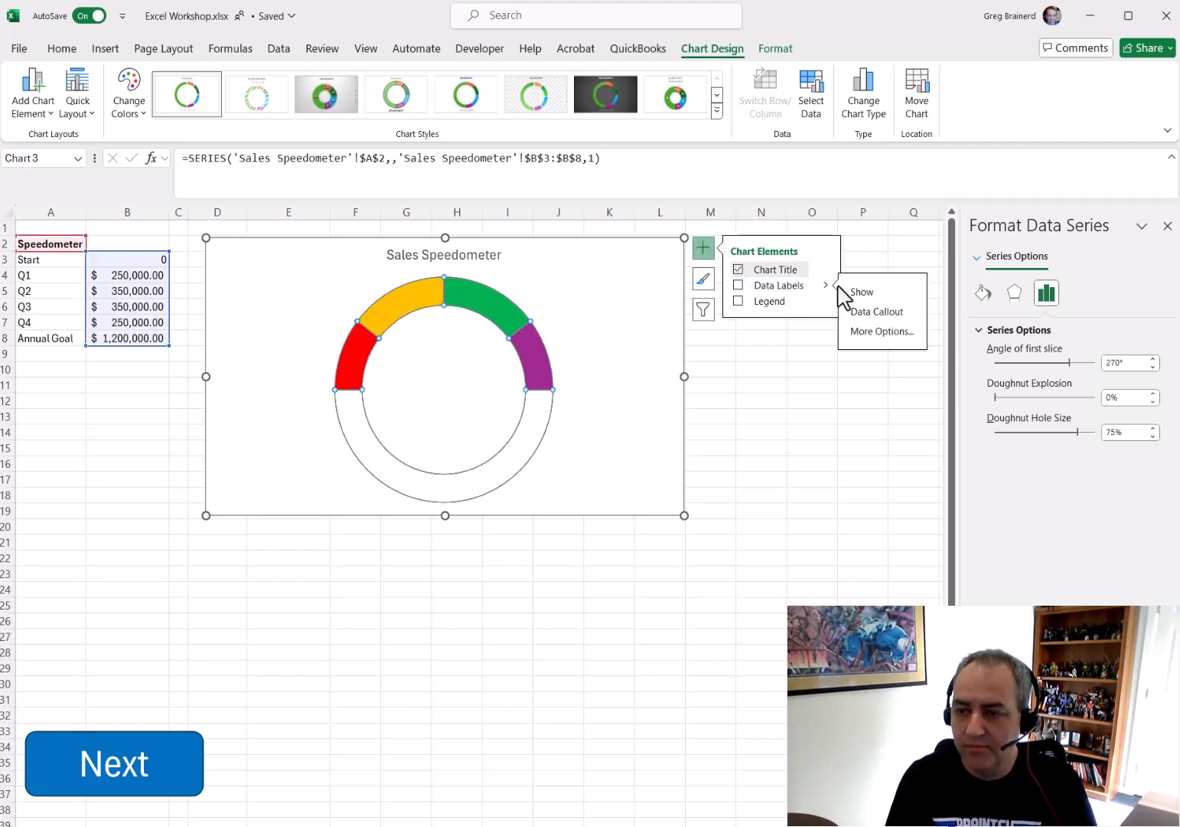
pyautogui.click(881, 331)
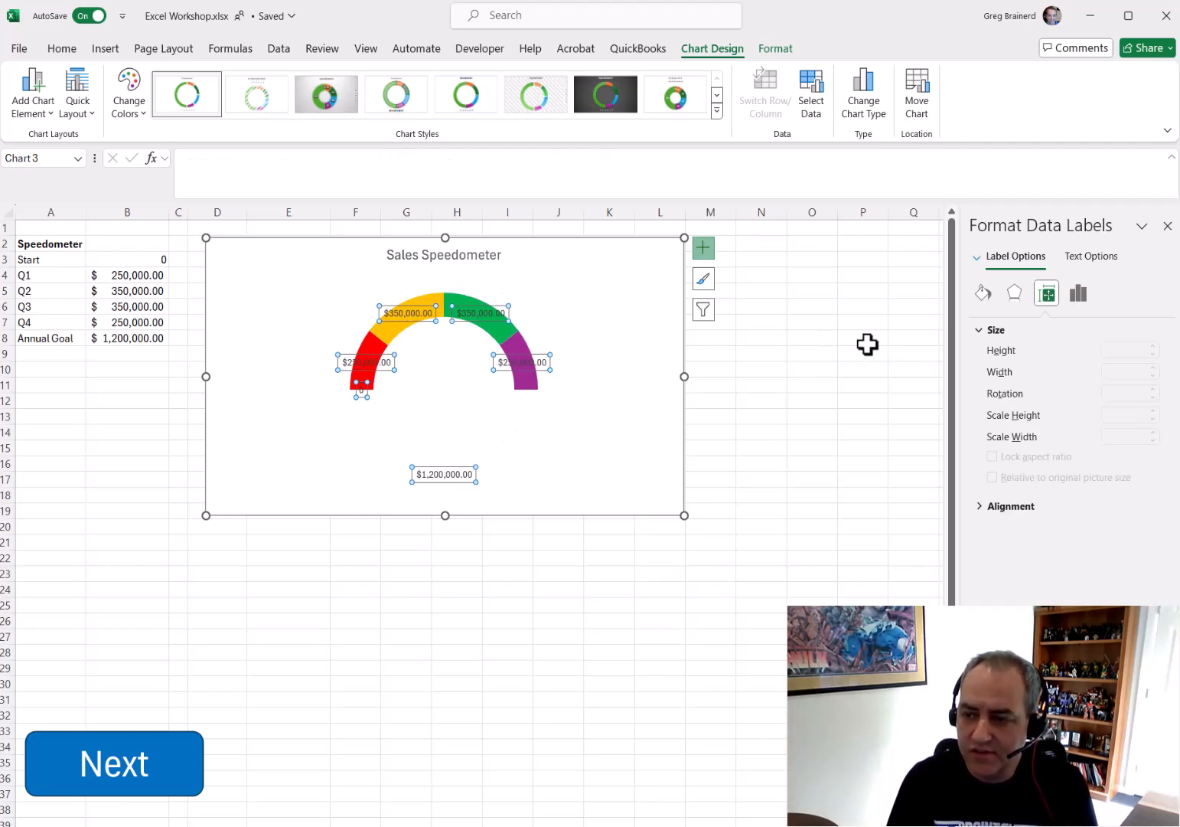
# Make the data labels show values from cells A4:A7 instead of values, without leader lines
pyautogui.click(1075, 300)
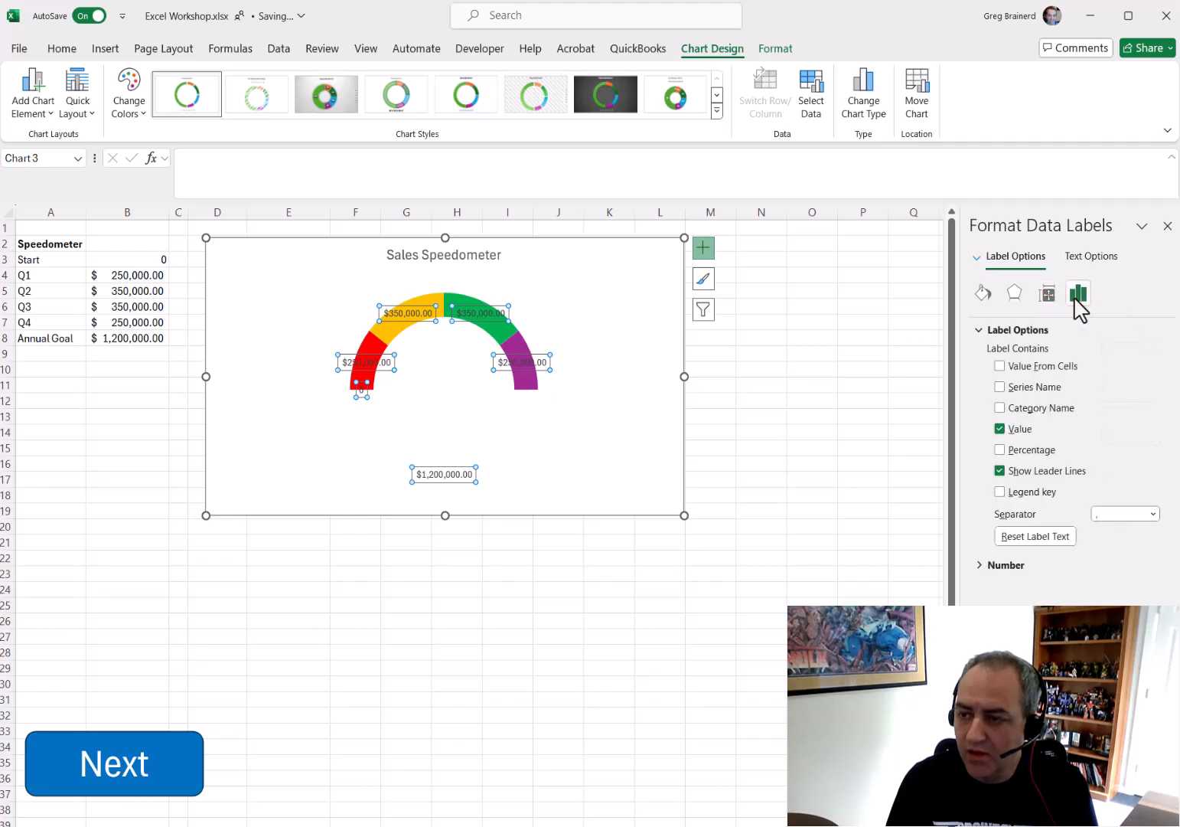
pyautogui.click(999, 471)
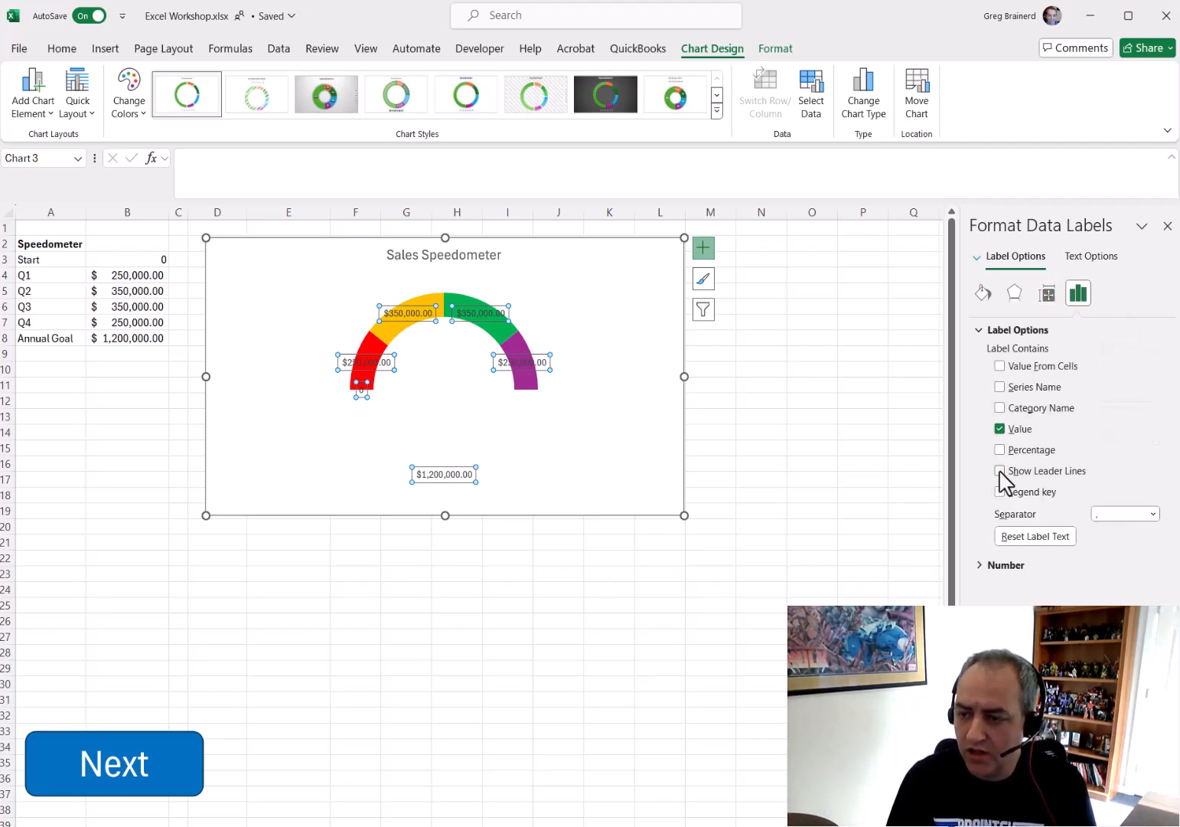
pyautogui.click(999, 429)
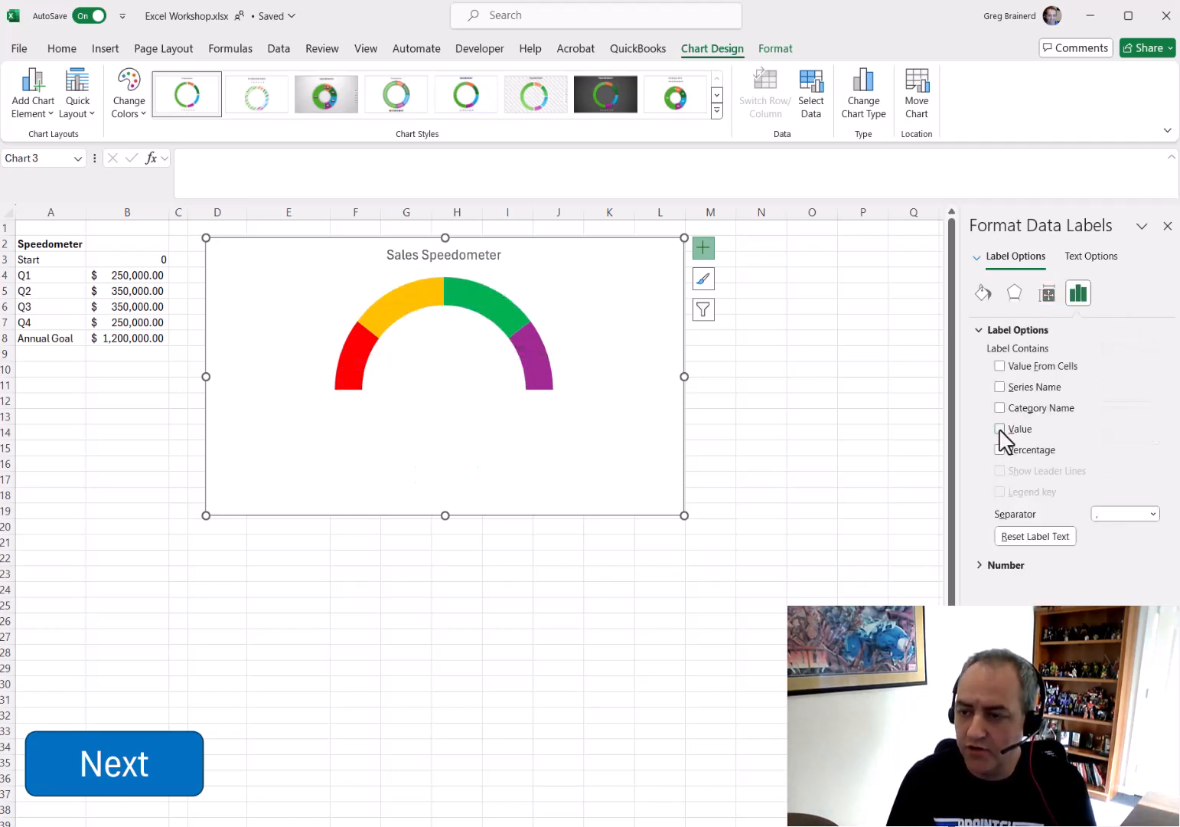
pyautogui.click(1000, 366)
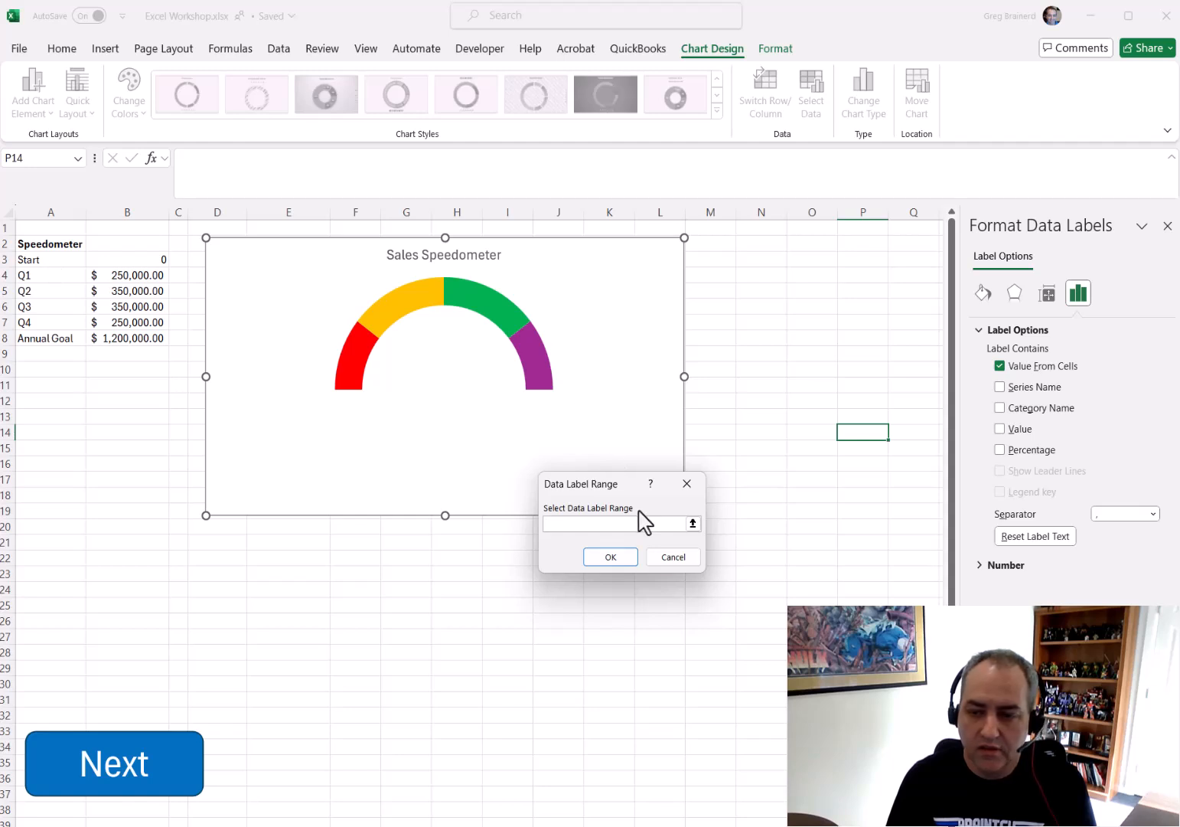
pyautogui.click(692, 522)
pyautogui.moveTo(53, 274); pyautogui.dragTo(56, 322)
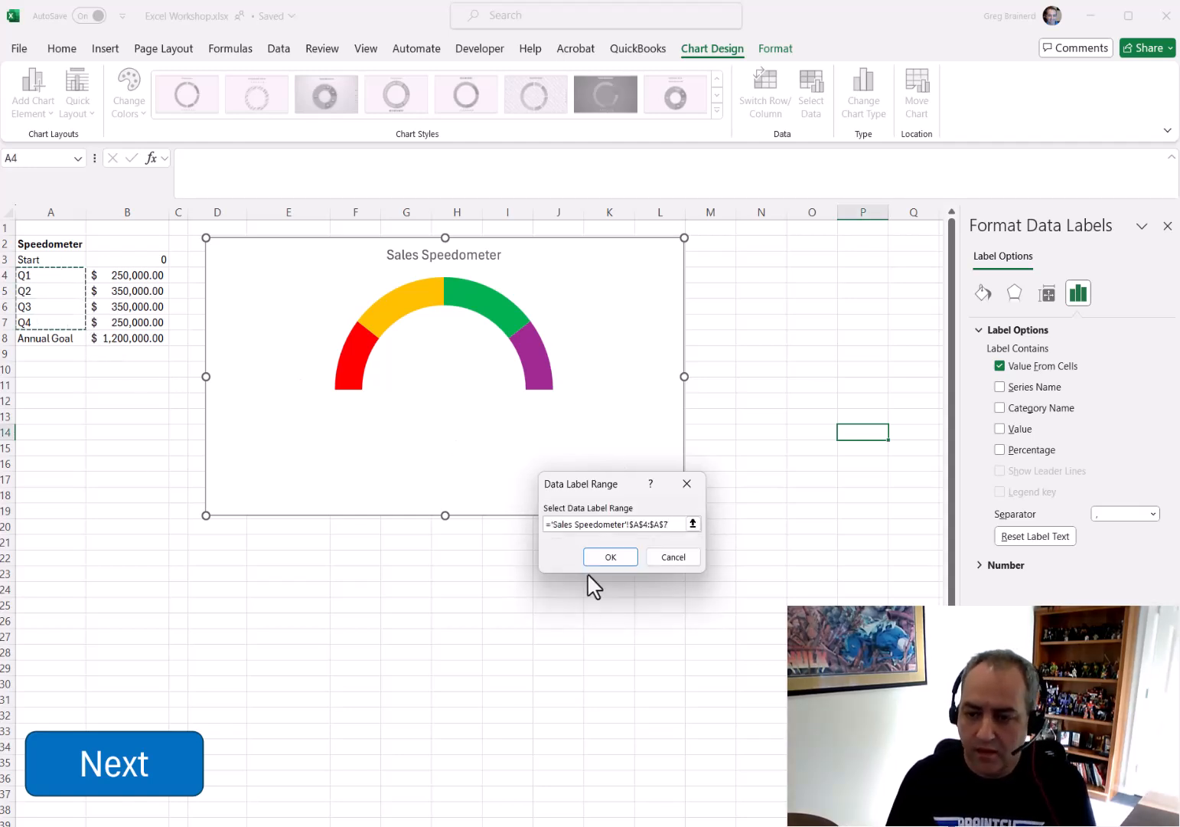
pyautogui.click(609, 557)
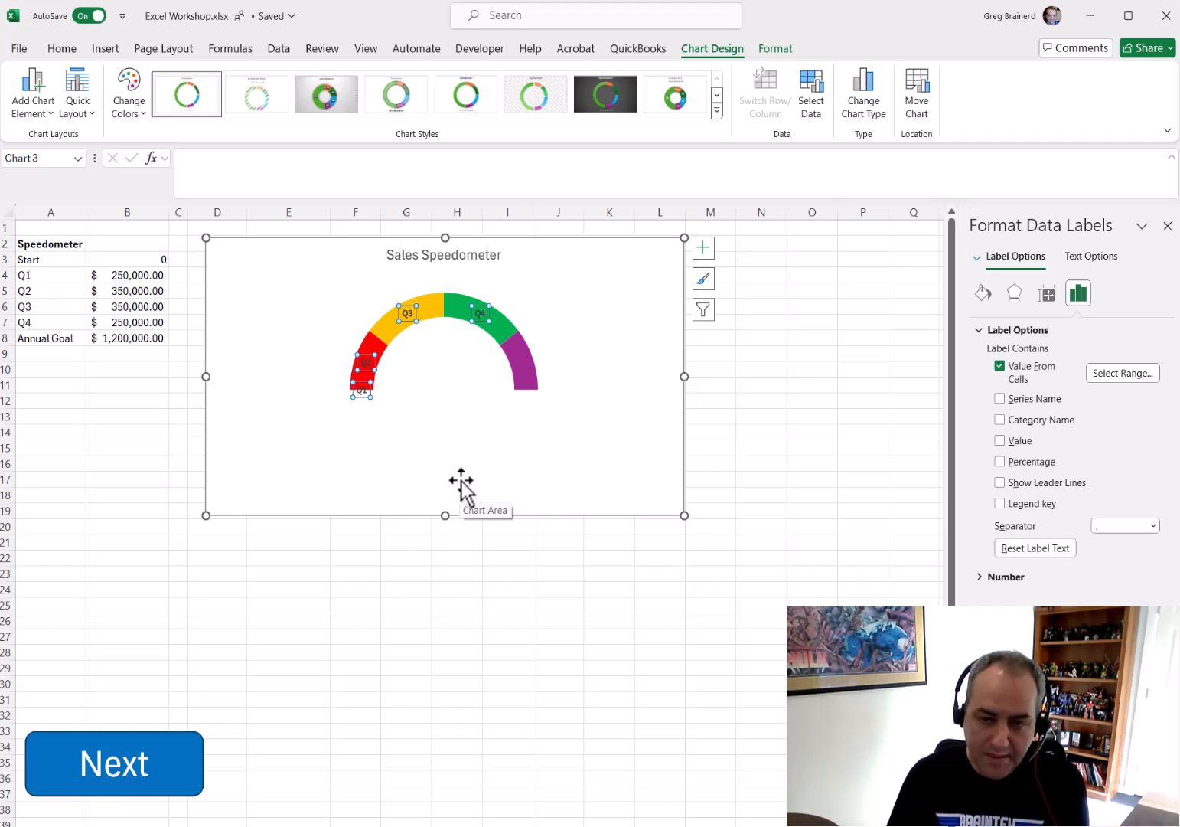
# Move the Q1, Q2, Q3 and Q4 labels just outside the arc of the gauge
pyautogui.click(471, 452)
pyautogui.click(486, 311)
pyautogui.click(486, 311)
pyautogui.moveTo(551, 351); pyautogui.dragTo(553, 354)
pyautogui.click(408, 313)
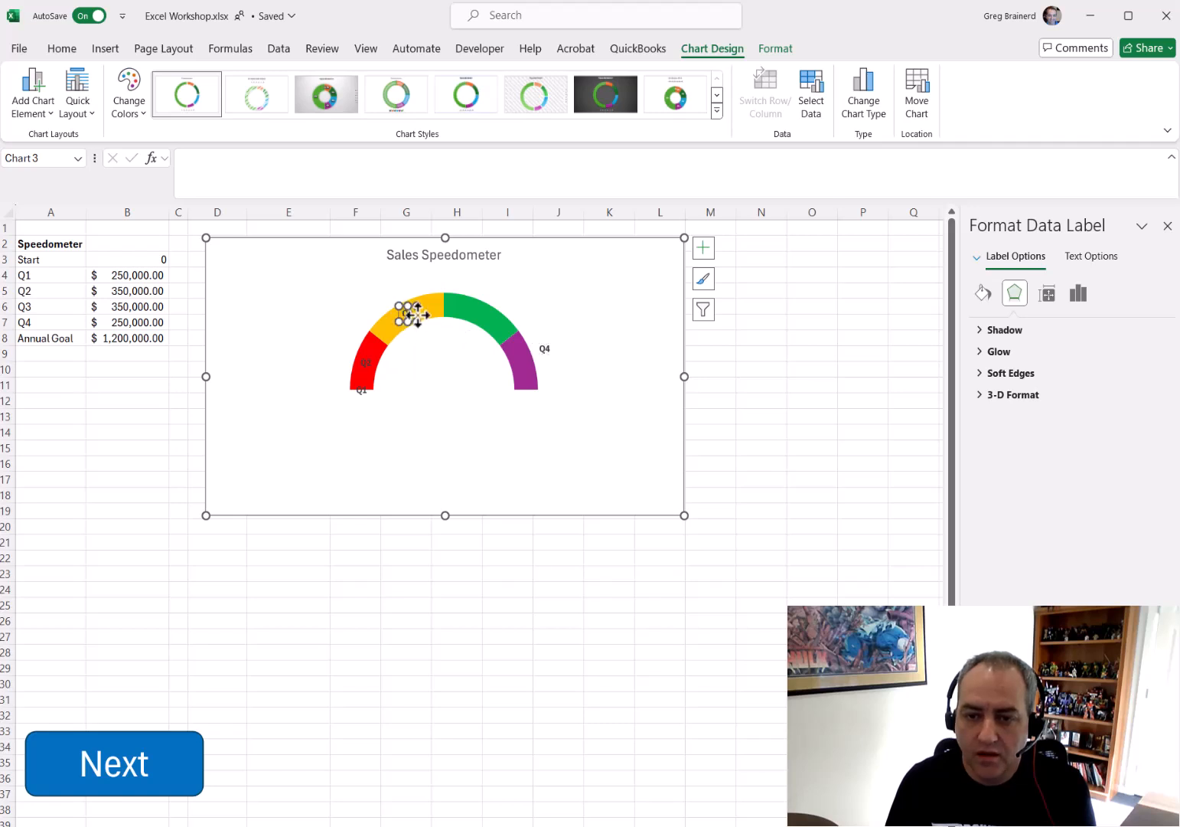
pyautogui.moveTo(417, 314); pyautogui.dragTo(494, 291)
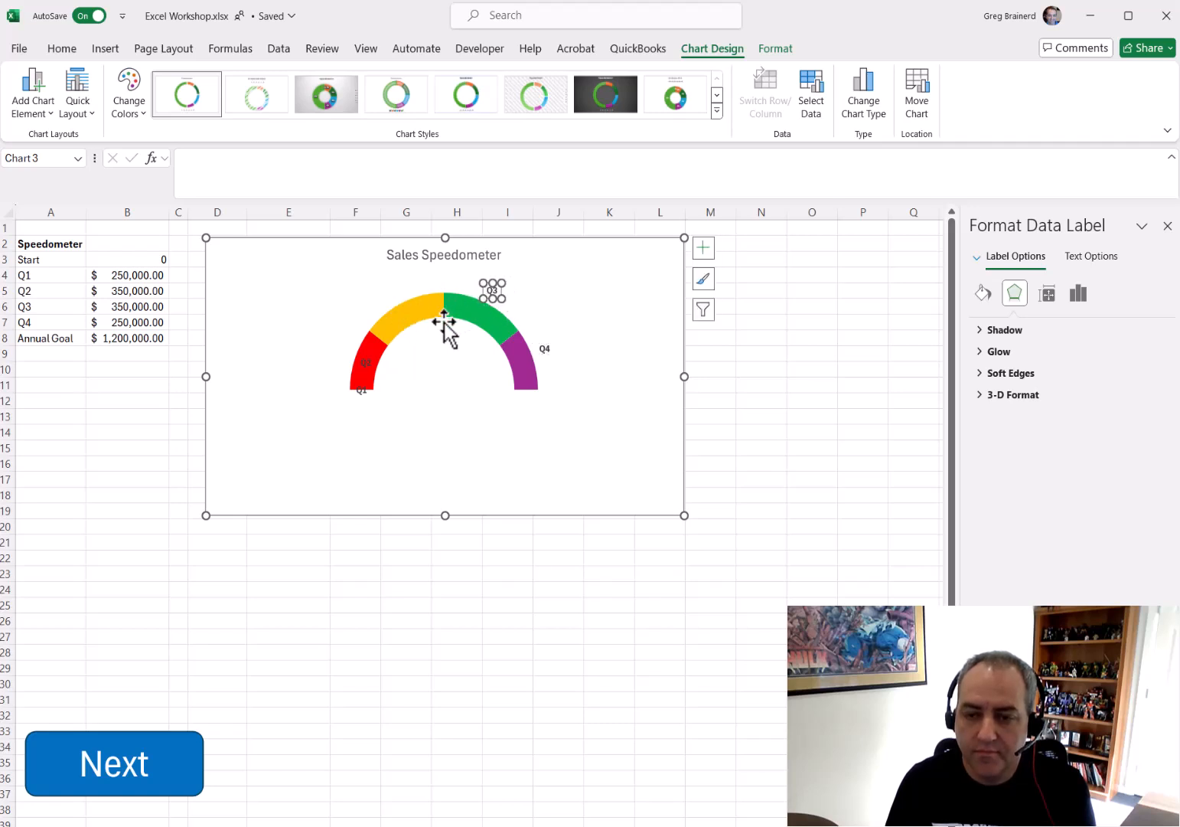
pyautogui.click(370, 358)
pyautogui.moveTo(372, 356); pyautogui.dragTo(396, 297)
pyautogui.click(369, 392)
pyautogui.moveTo(371, 390); pyautogui.dragTo(354, 345)
pyautogui.click(762, 399)
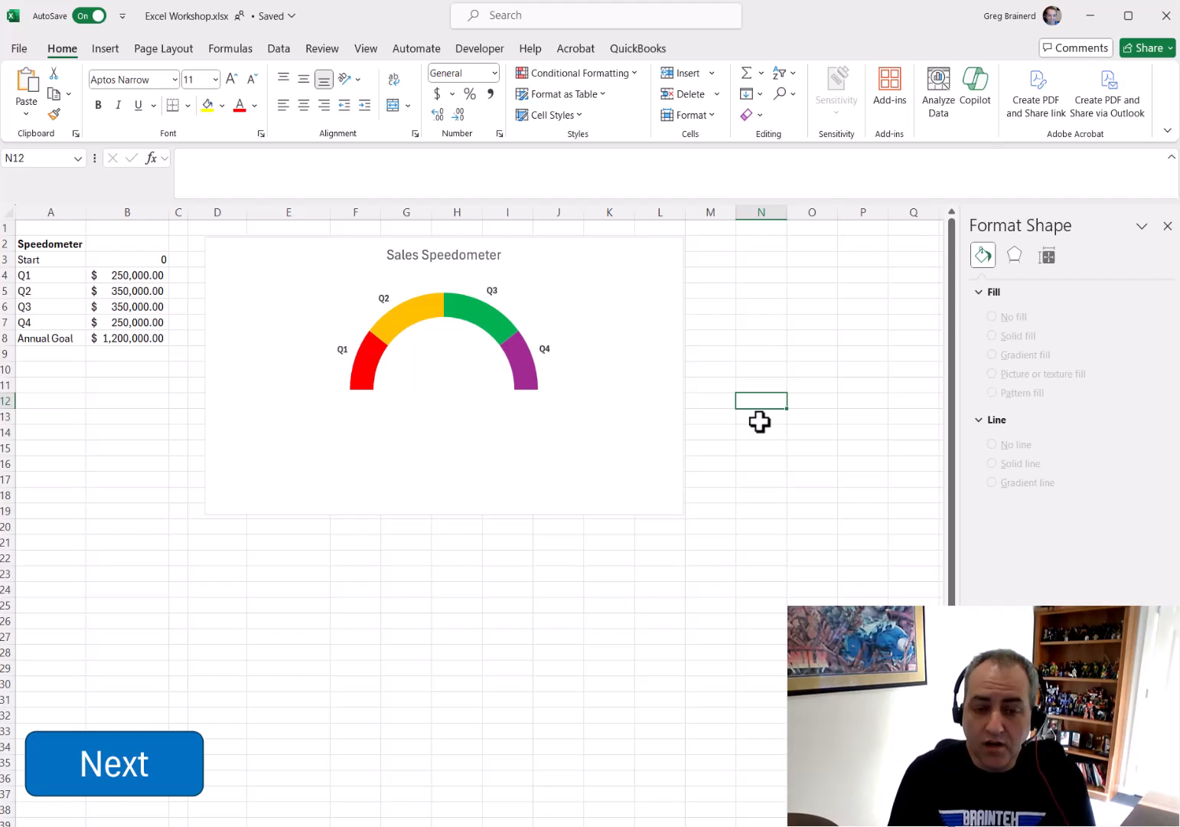
# Enter the heading Pointer in cell A10
pyautogui.click(76, 373)
pyautogui.write('Pointer')
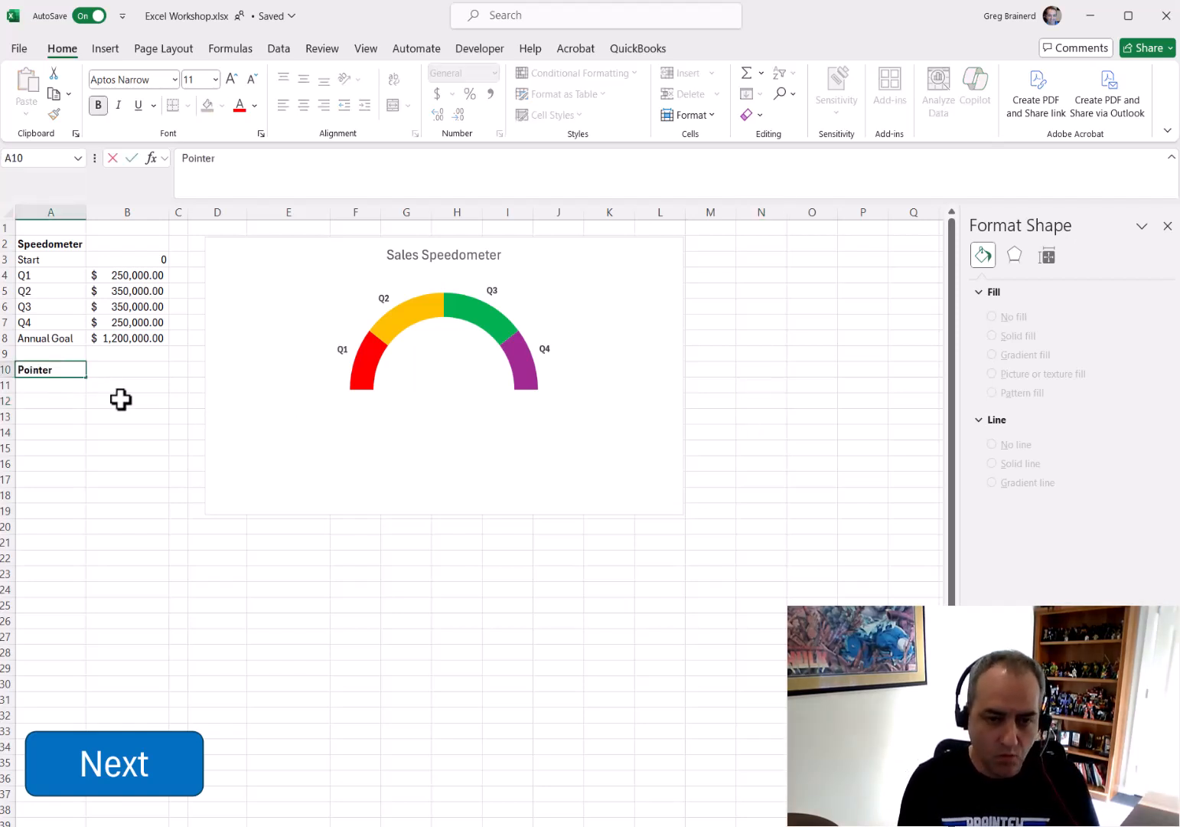
pyautogui.press('Tab')
pyautogui.press('Return')
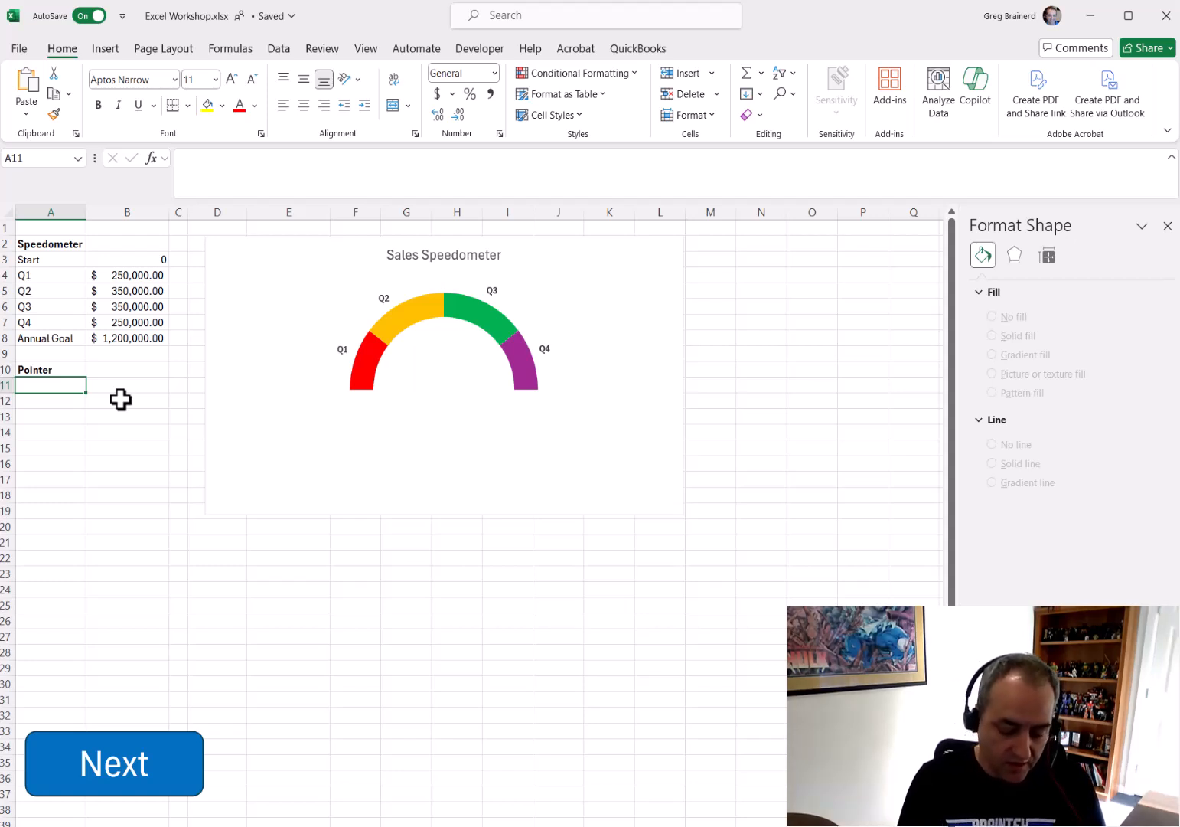
# Enter Sales so far in A11 with the value 875,000 beside it in B11
pyautogui.write('Sales so far')
pyautogui.press('Tab')
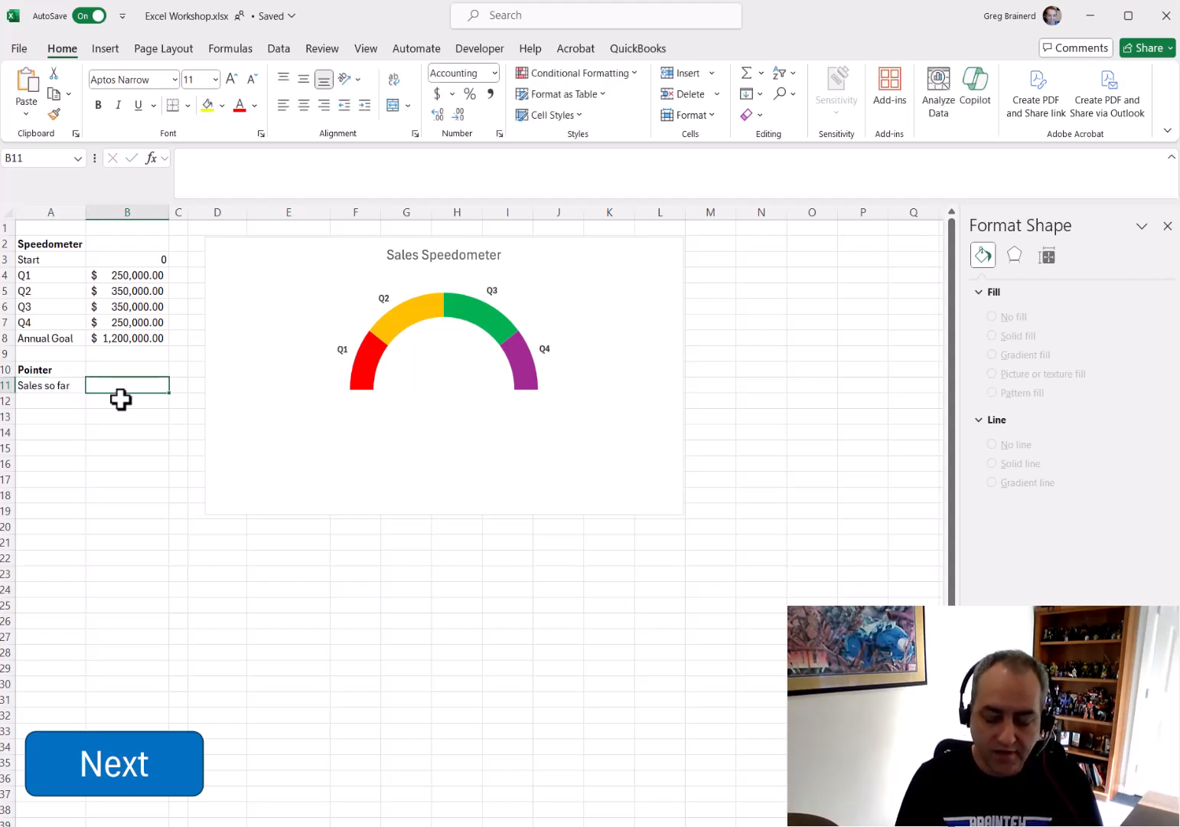
pyautogui.write('875,000')
pyautogui.press('Return')
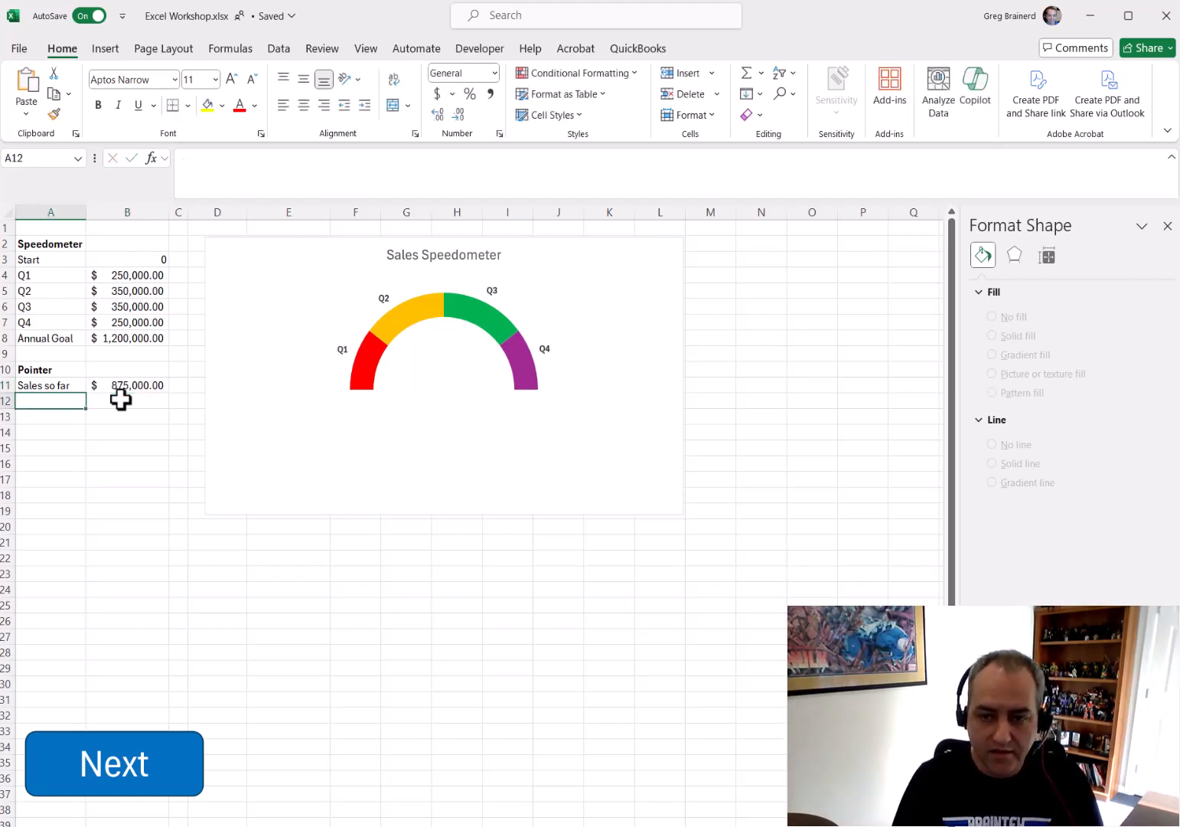
# Label row 12 Size and calculate B12 as a SUM formula on the annual goal B8 multiplied by a fraction
pyautogui.write('Si')
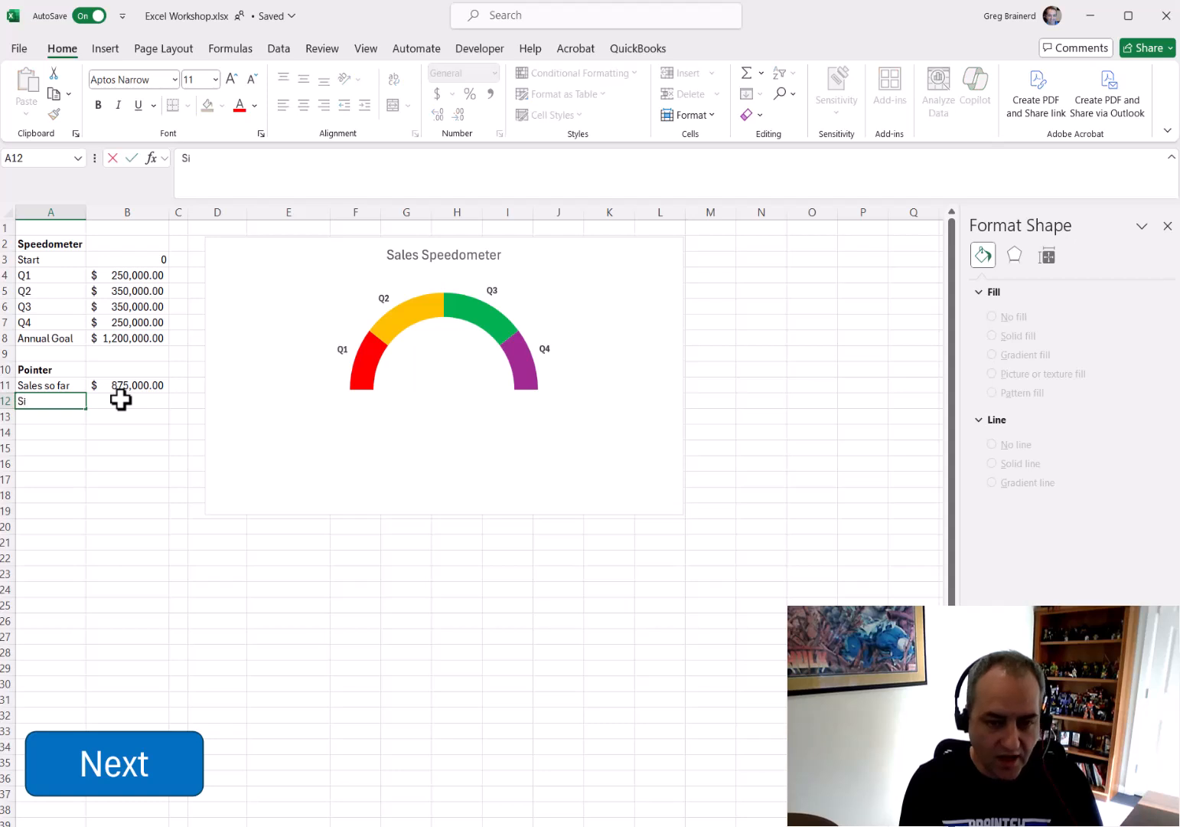
pyautogui.write('ze')
pyautogui.click(121, 399)
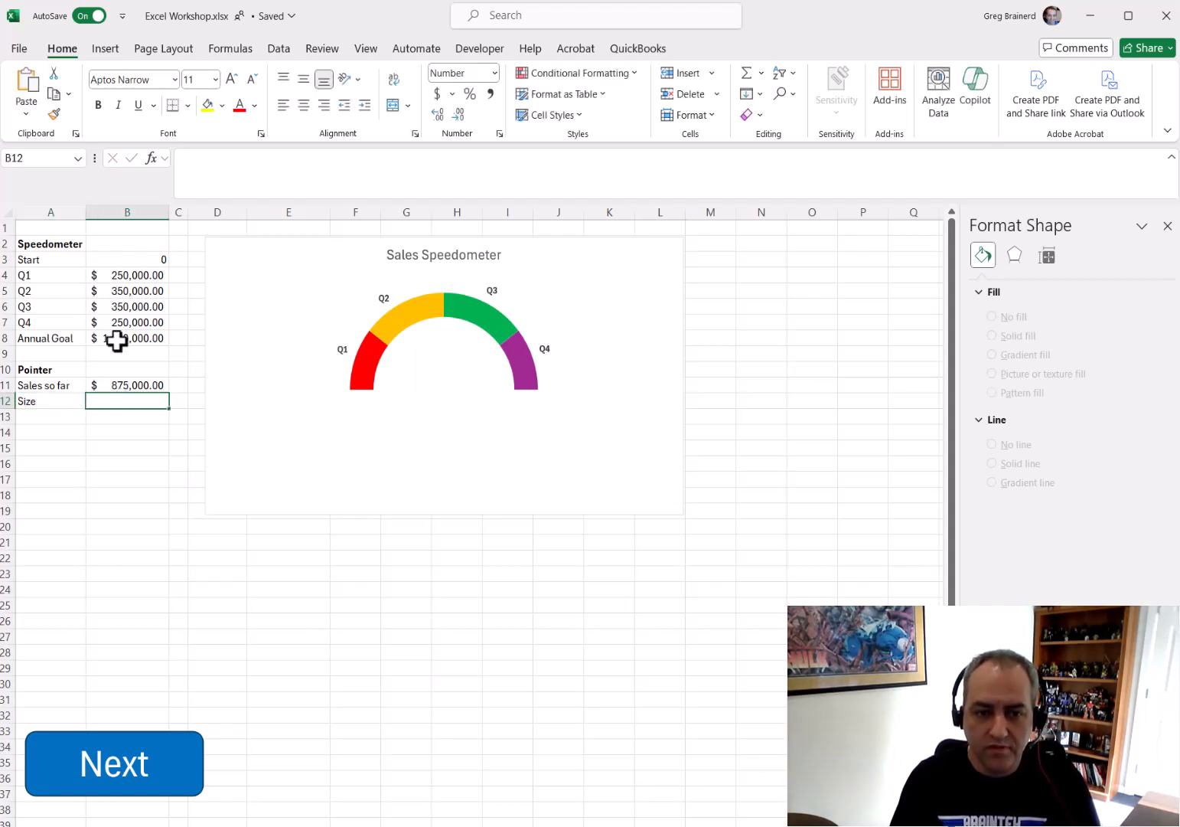
pyautogui.click(741, 75)
pyautogui.click(149, 335)
pyautogui.click(252, 158)
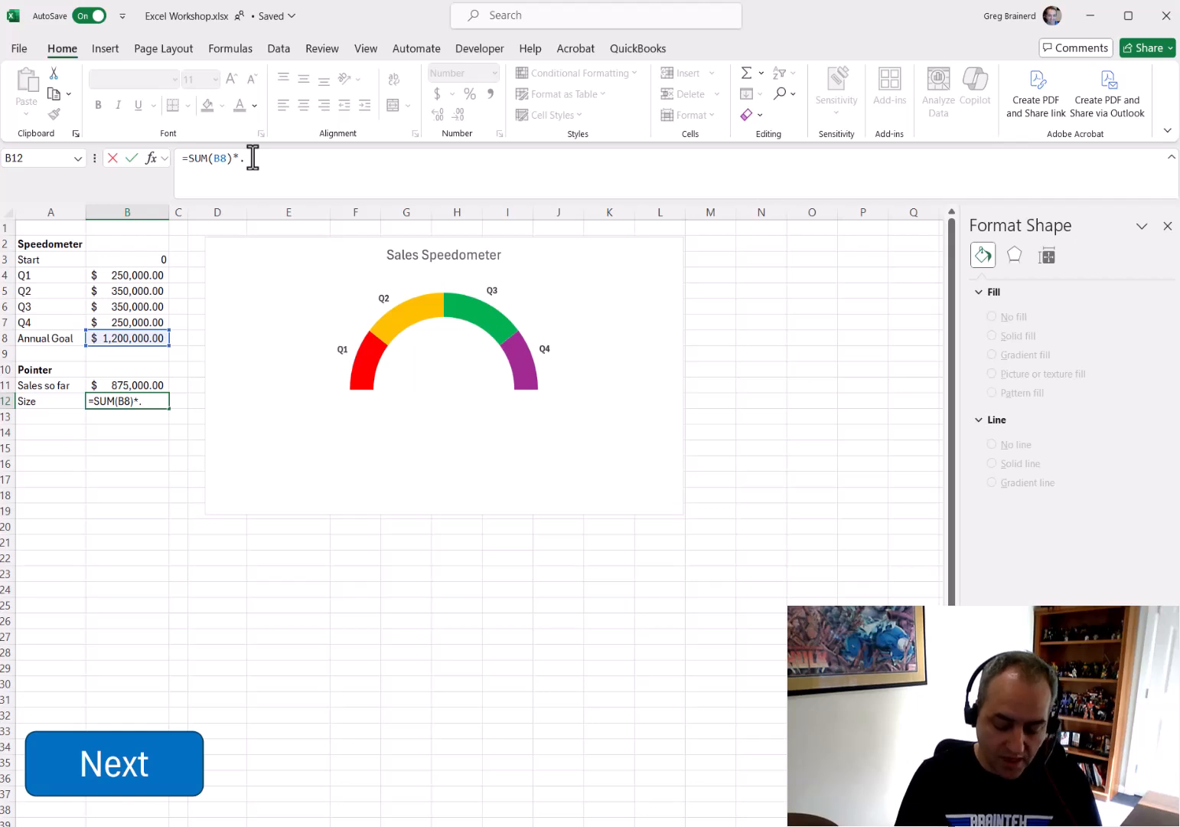
pyautogui.press('Return')
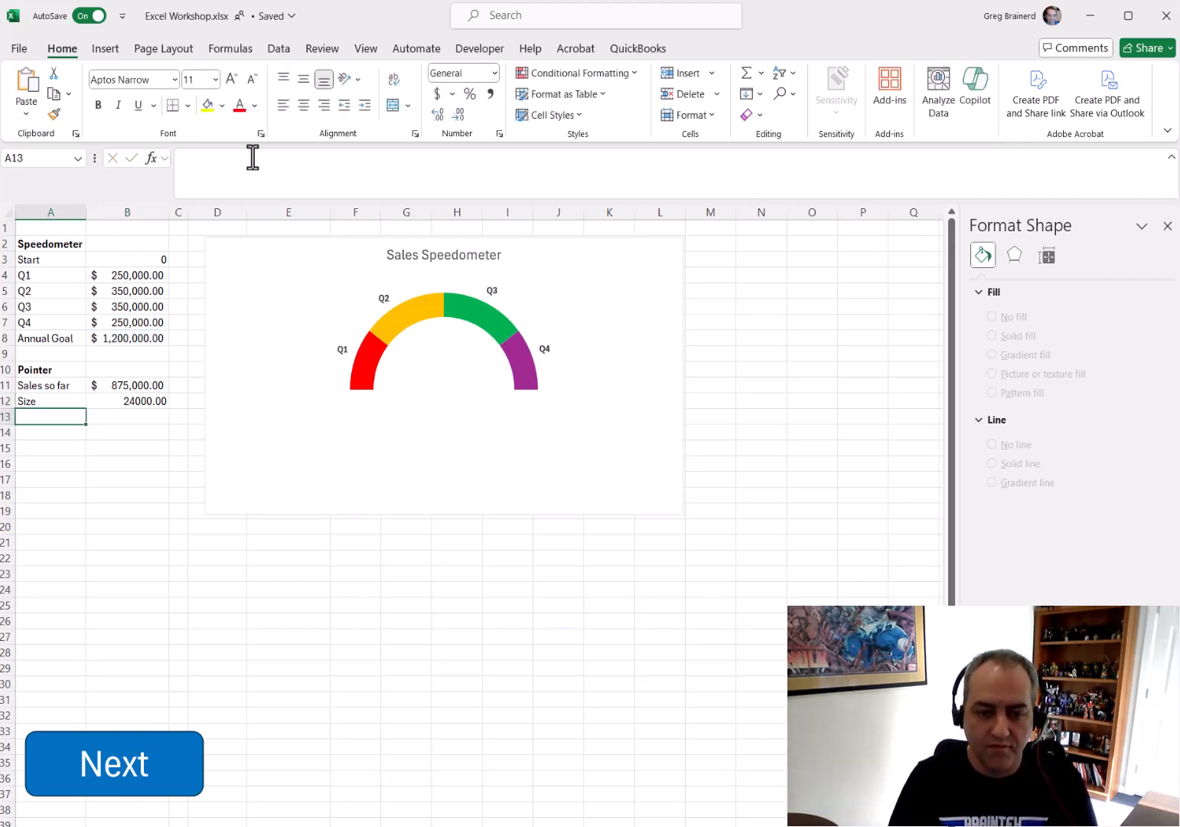
# Label row 13 End and enter =SUM(B3:B8)-SUM(B11:B12) in B13
pyautogui.write('End')
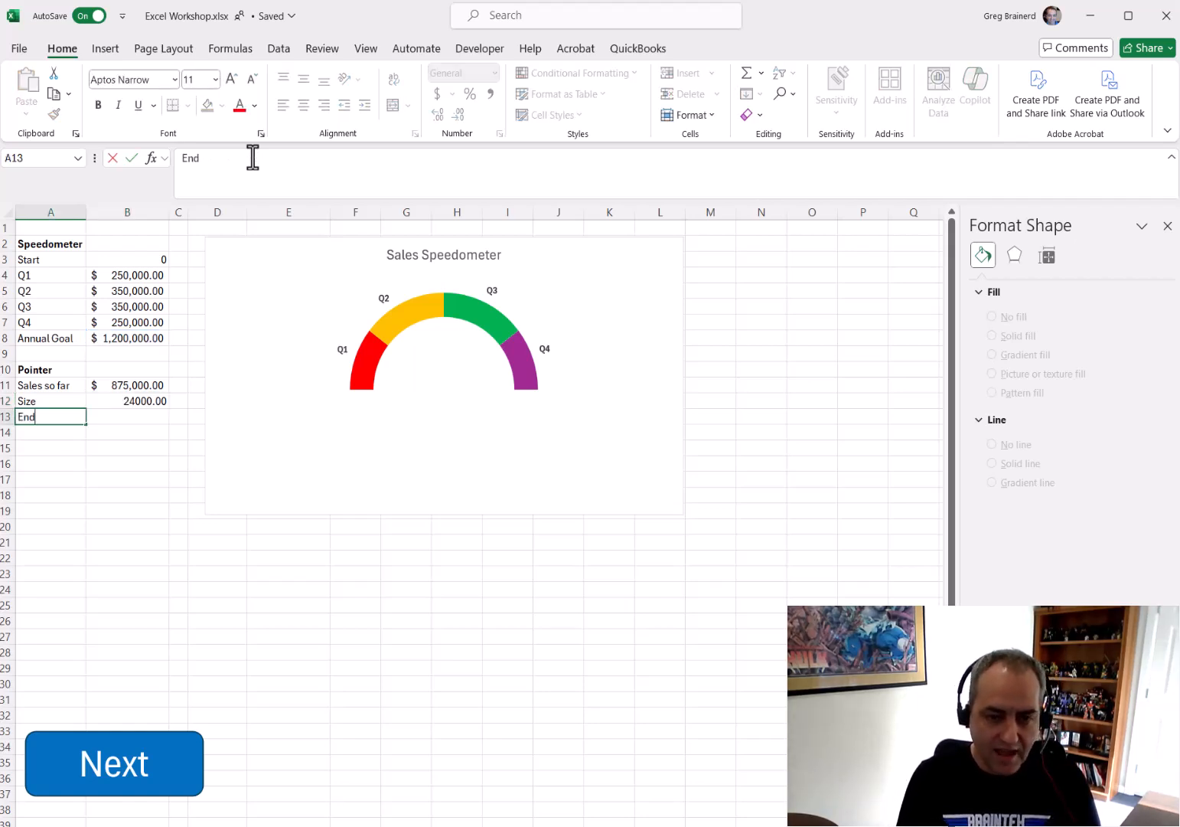
pyautogui.press('Tab')
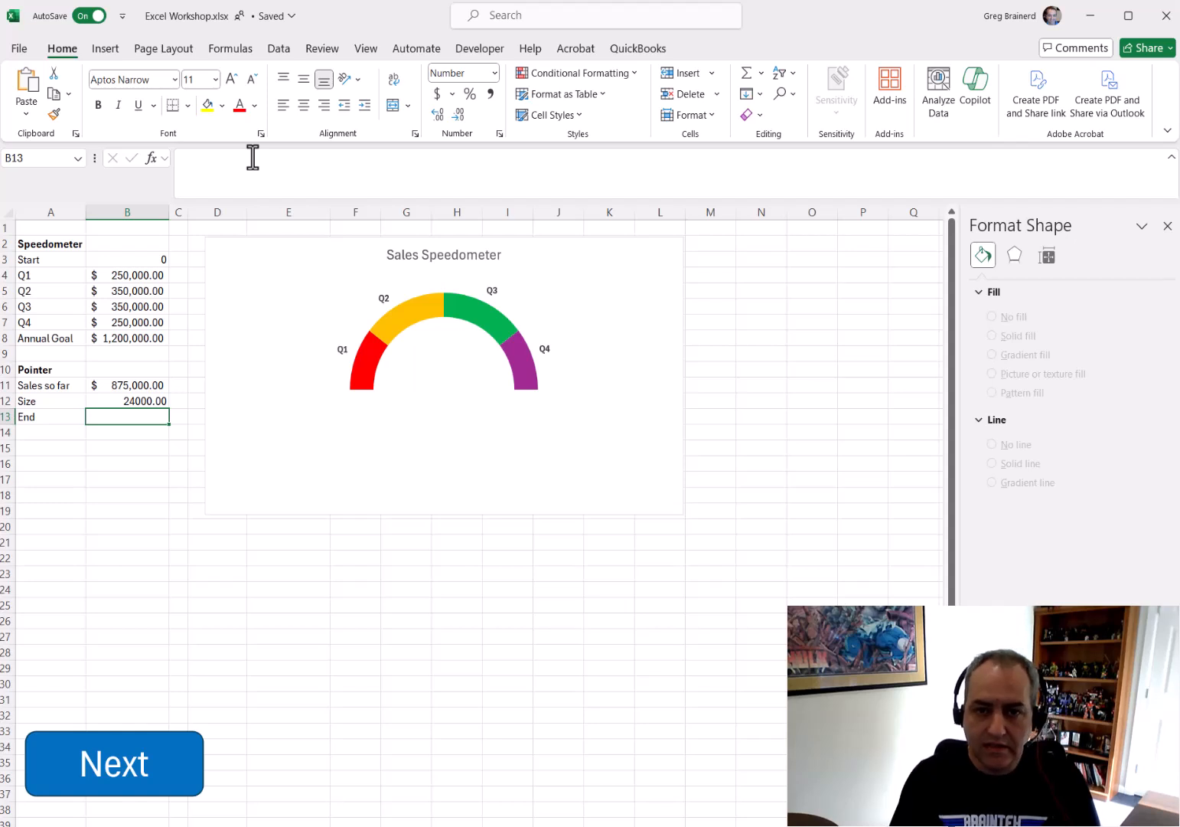
pyautogui.click(252, 158)
pyautogui.click(142, 416)
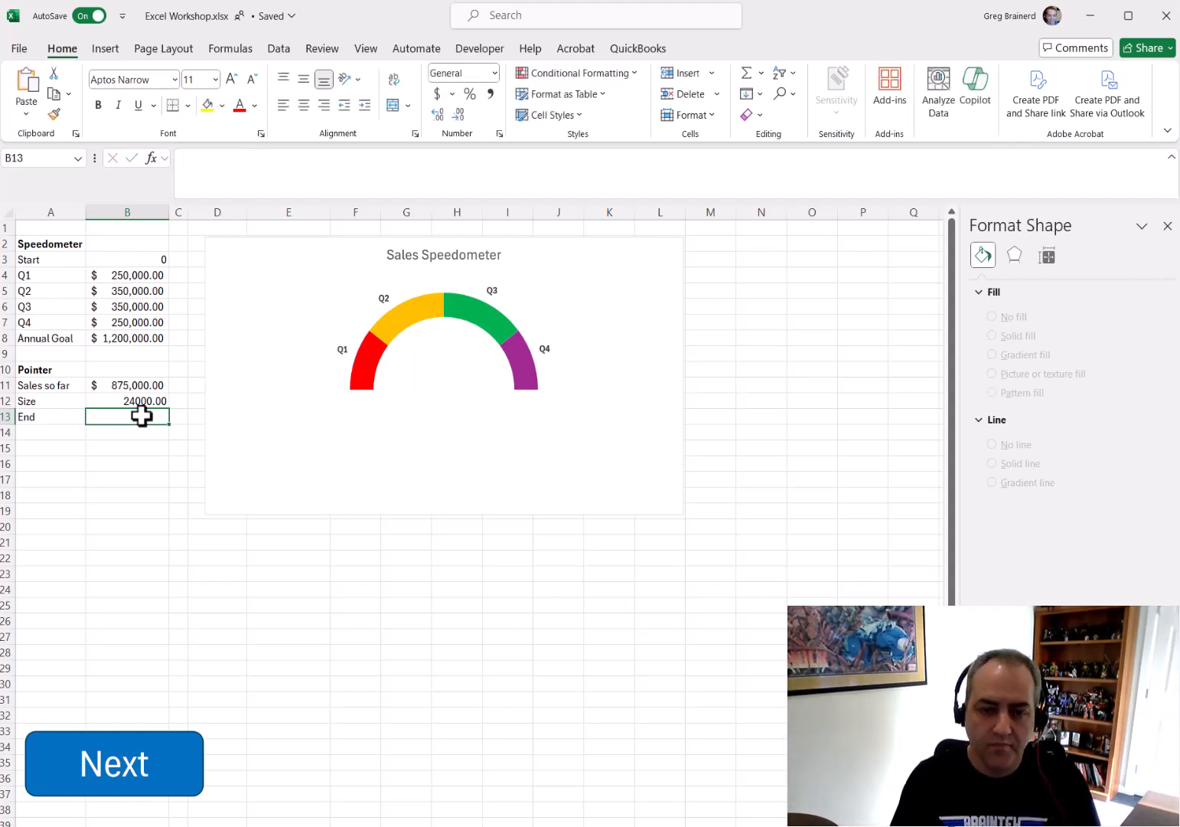
pyautogui.click(749, 77)
pyautogui.moveTo(137, 260); pyautogui.dragTo(140, 338)
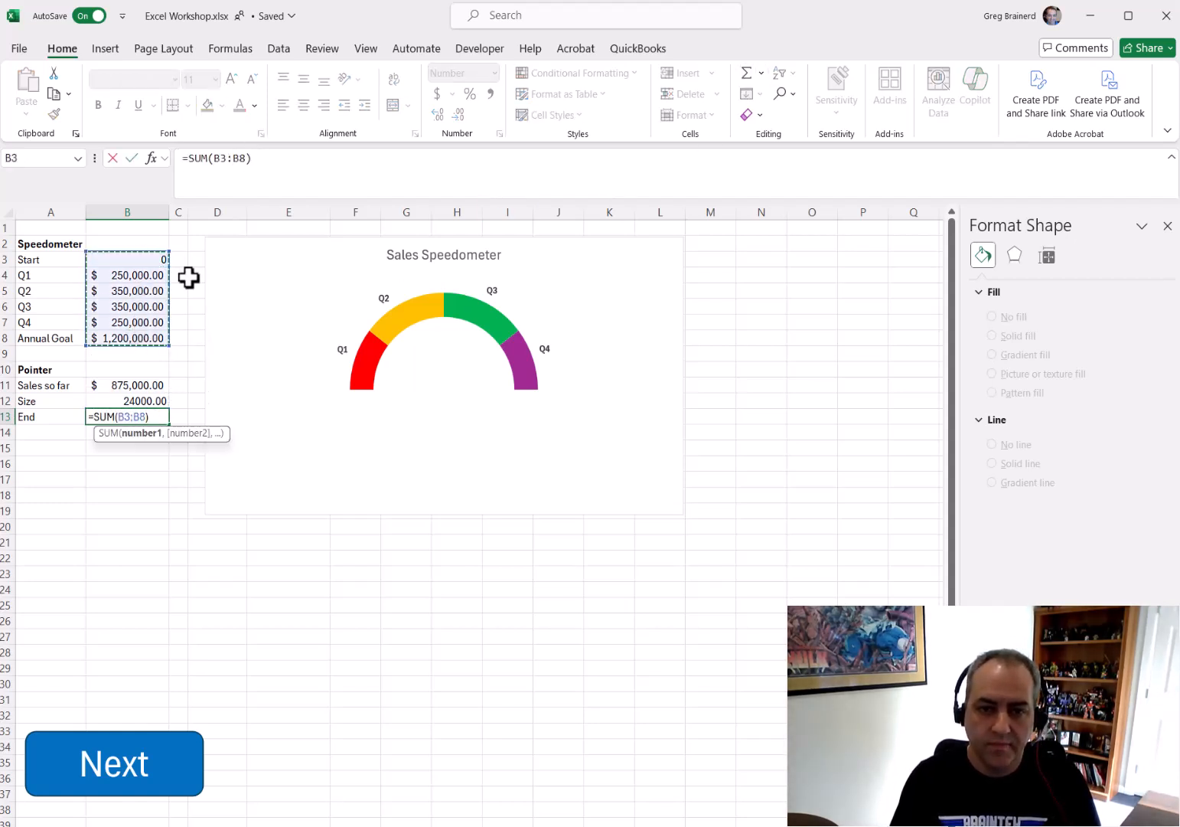
pyautogui.click(272, 160)
pyautogui.write('-')
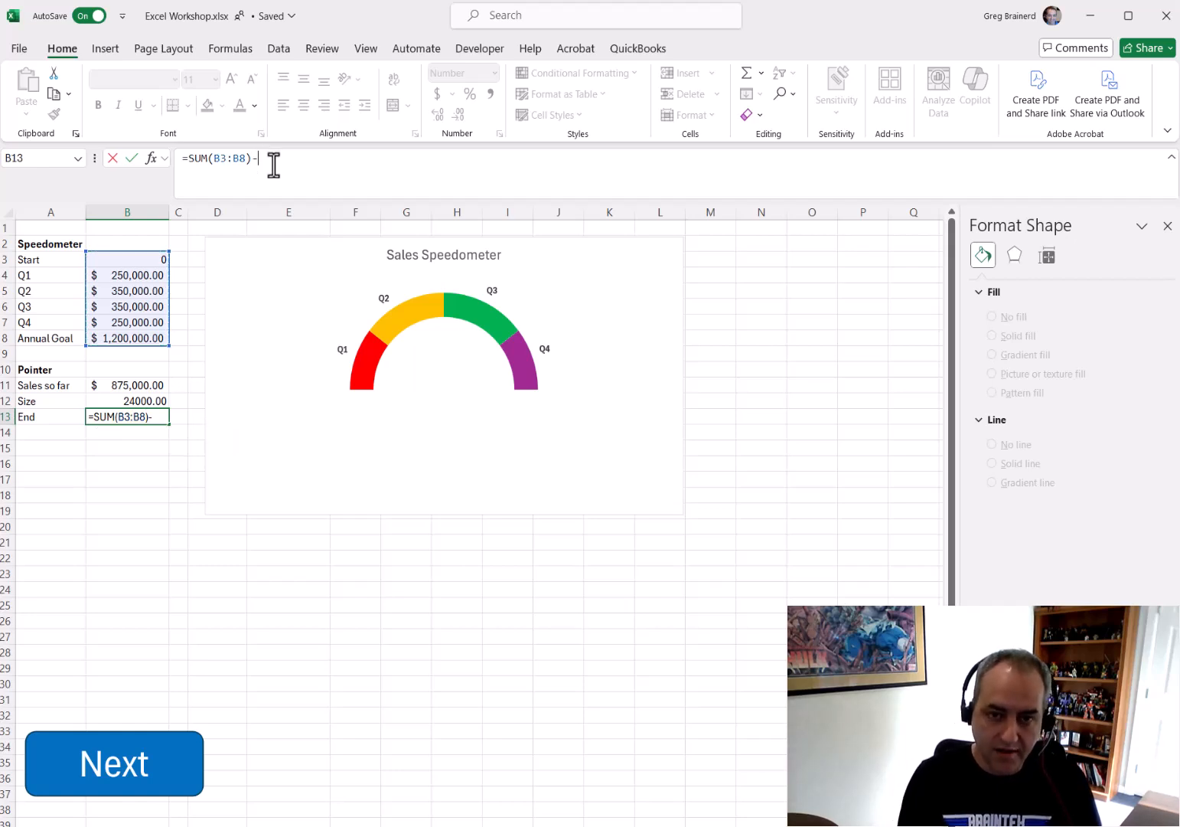
pyautogui.write('SUM(')
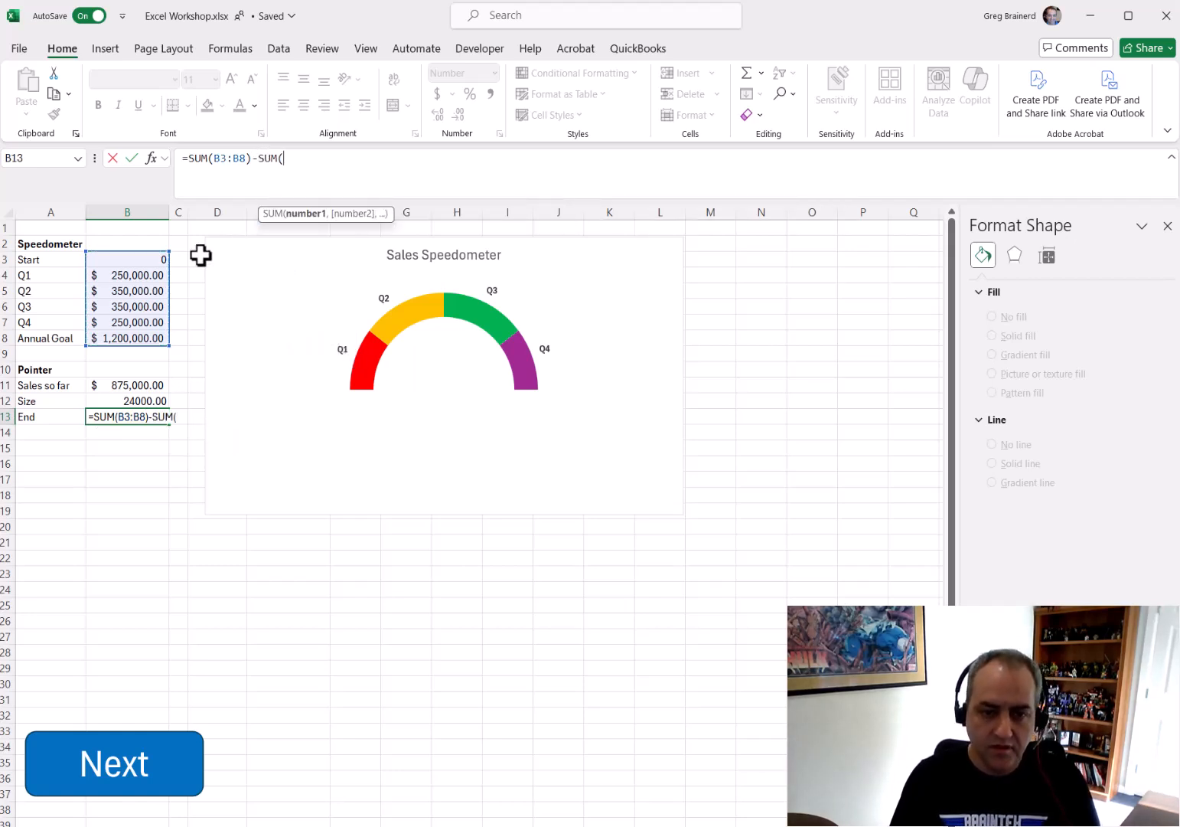
pyautogui.moveTo(139, 385); pyautogui.dragTo(140, 399)
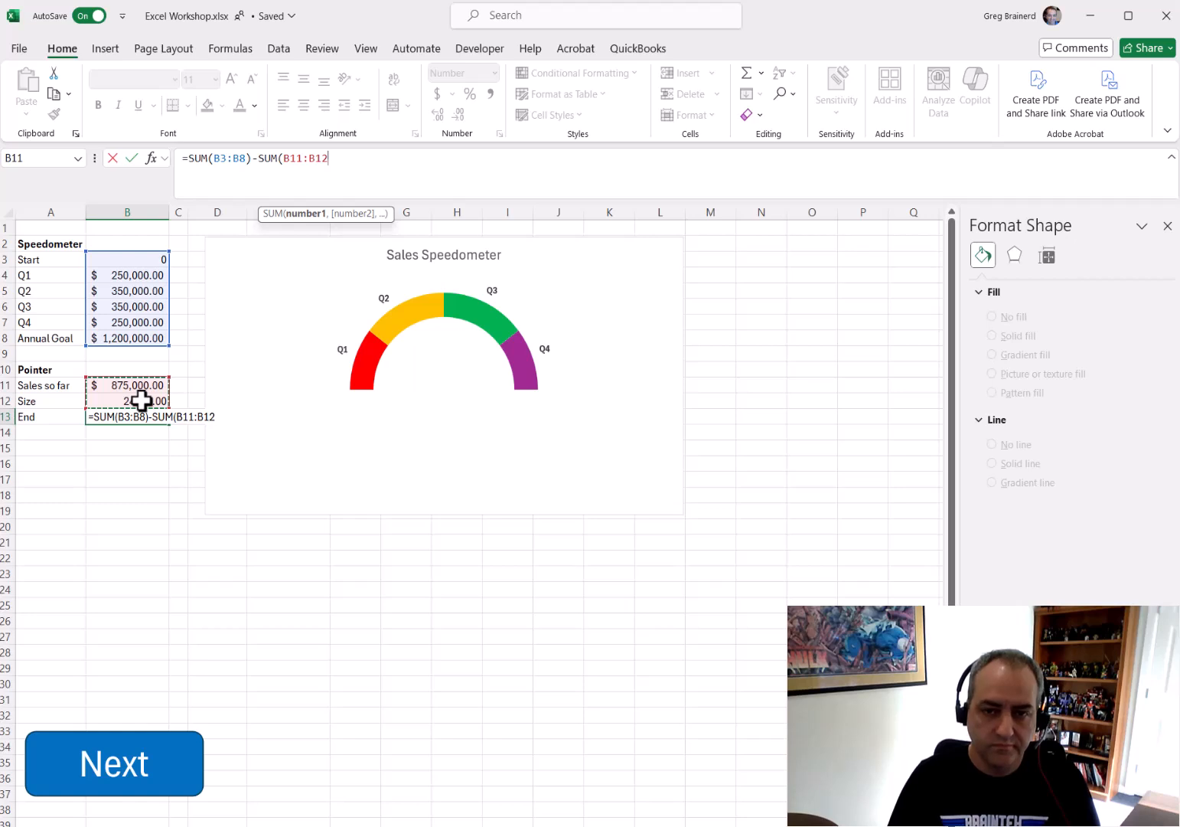
pyautogui.press('Return')
pyautogui.press('Return')
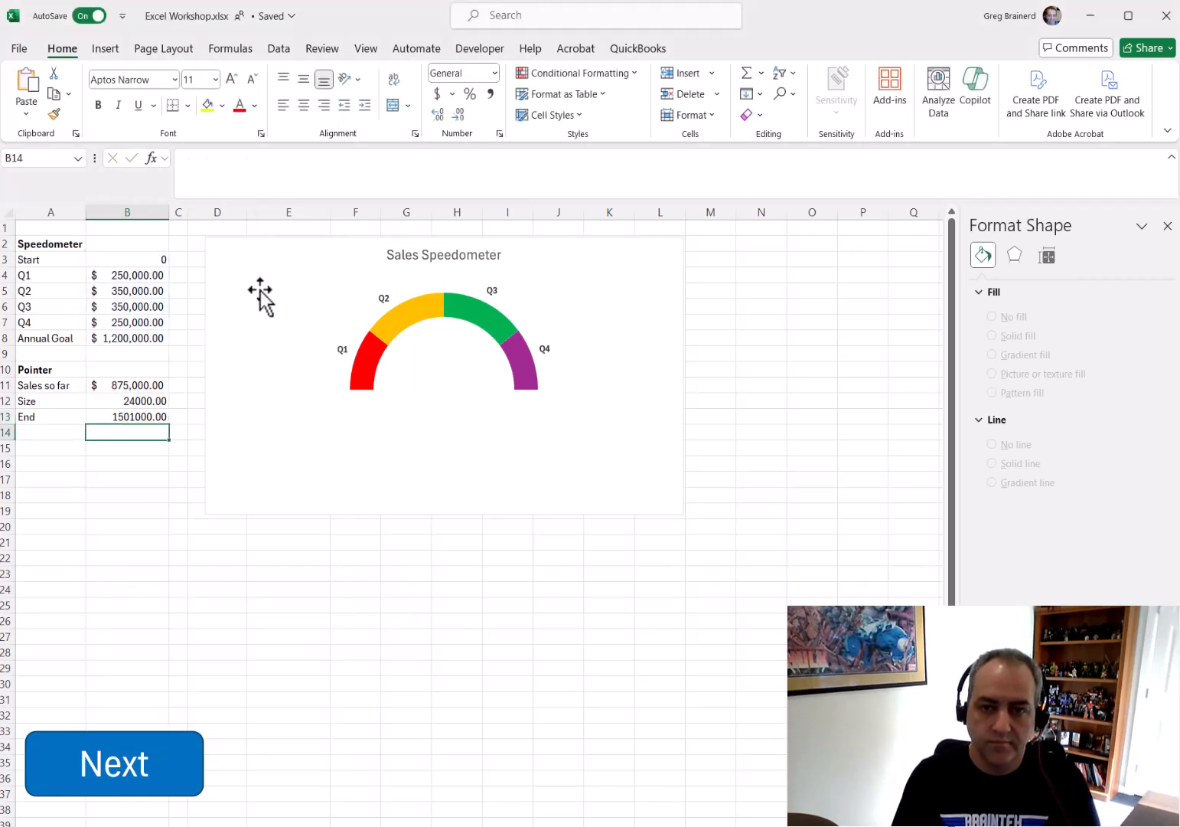
# Add data validation to the Sales so far cell B11 allowing decimals between B3 and B8
pyautogui.click(145, 416)
pyautogui.click(145, 385)
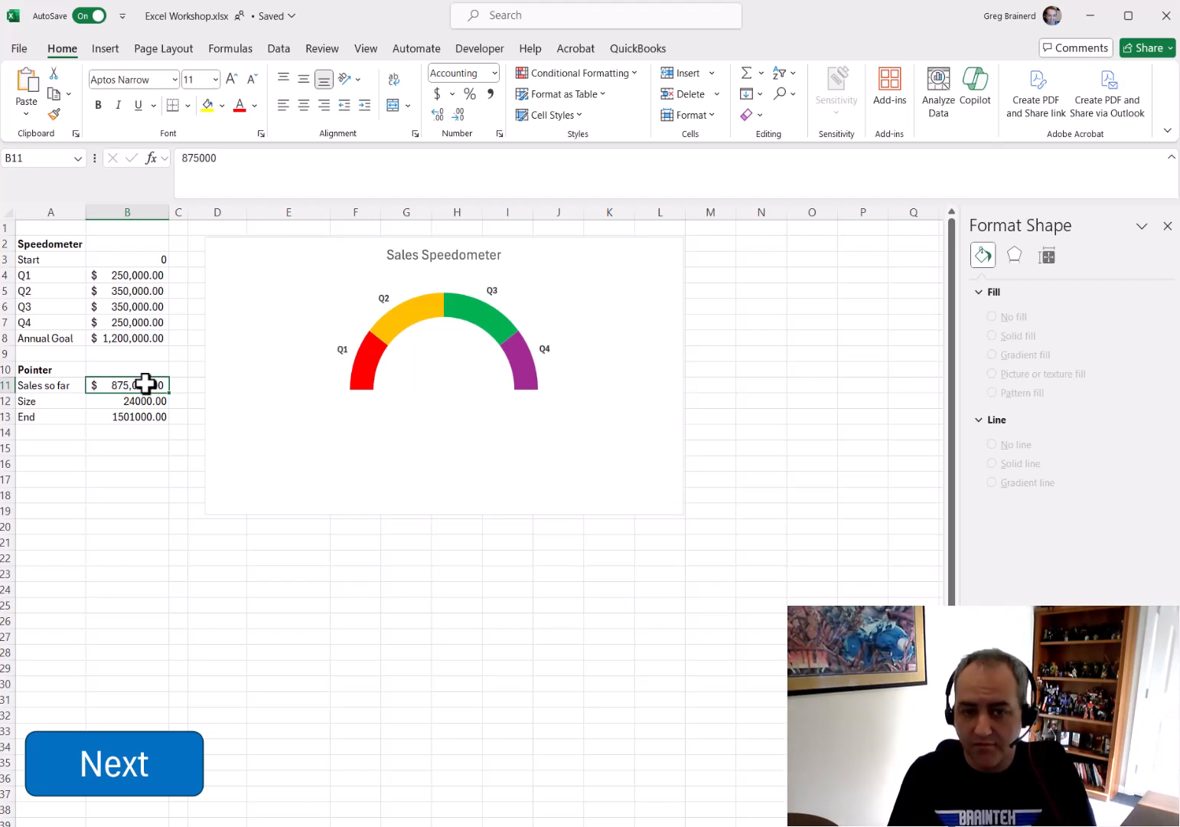
pyautogui.click(279, 48)
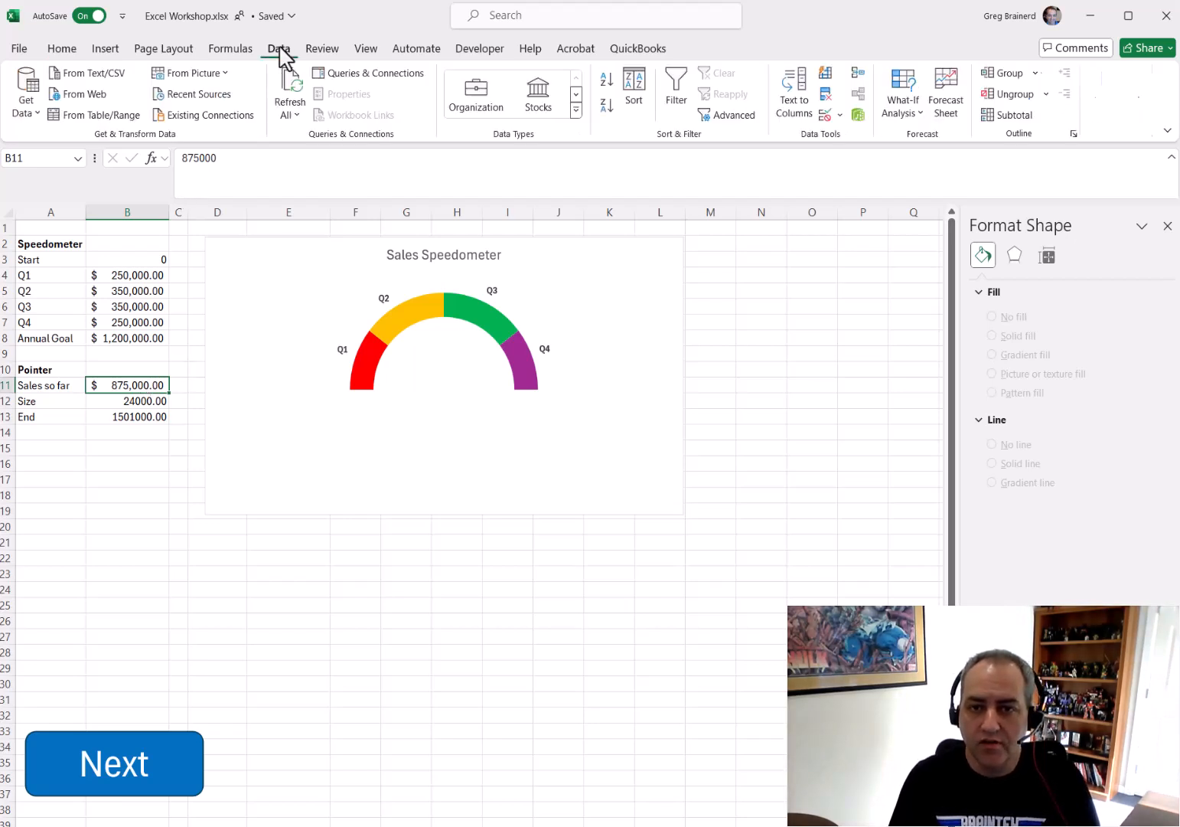
pyautogui.click(826, 115)
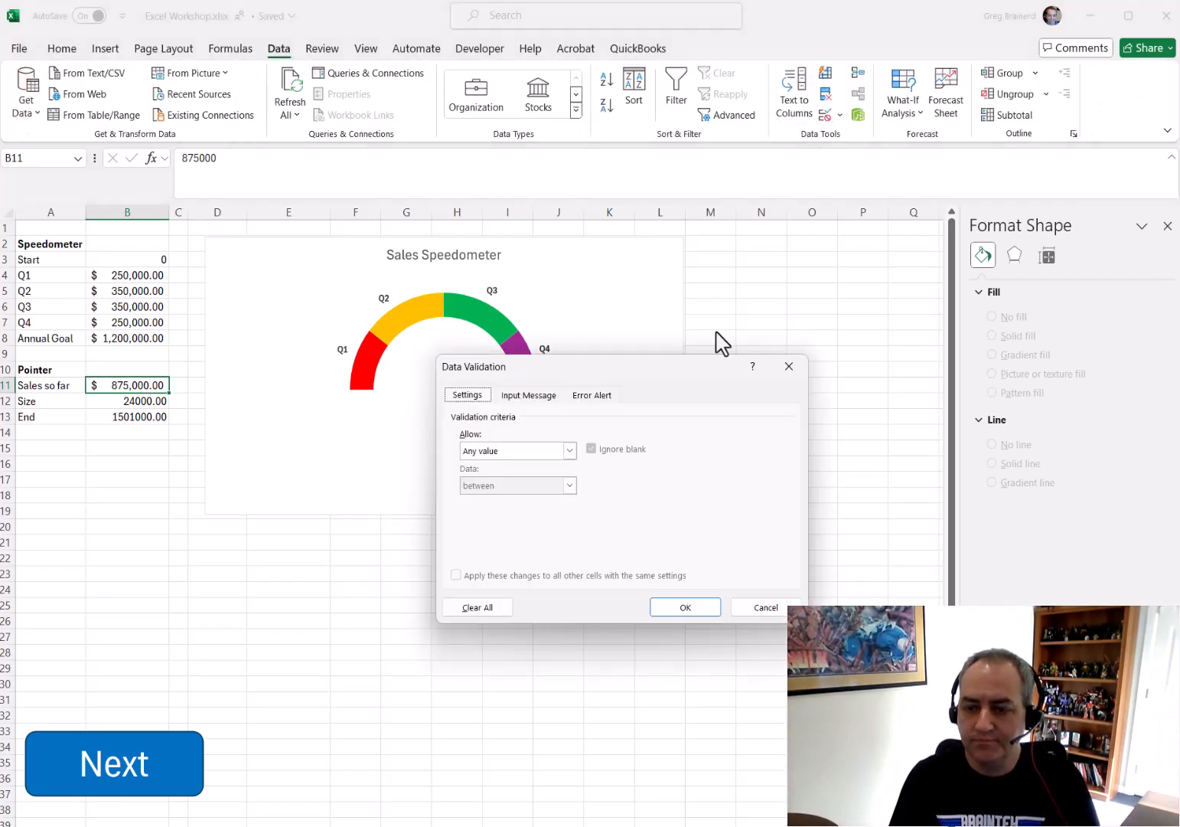
pyautogui.click(570, 451)
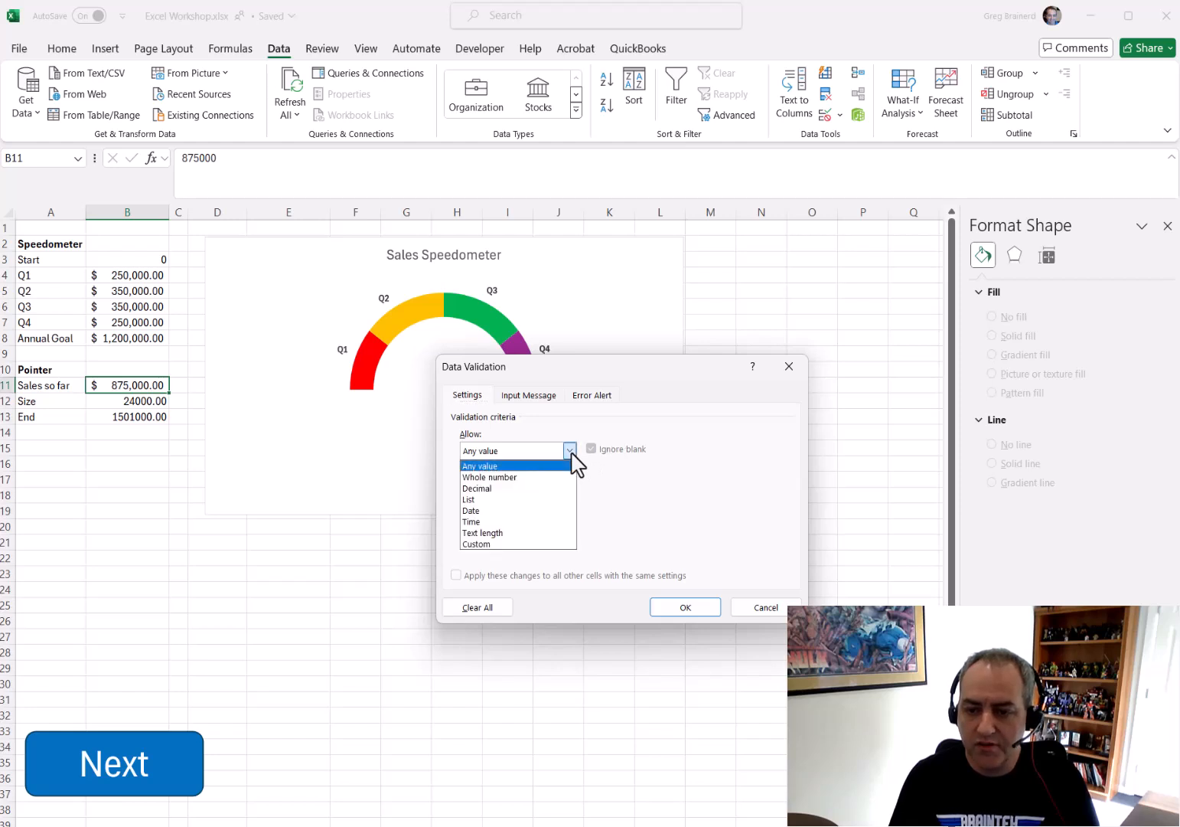
pyautogui.click(520, 488)
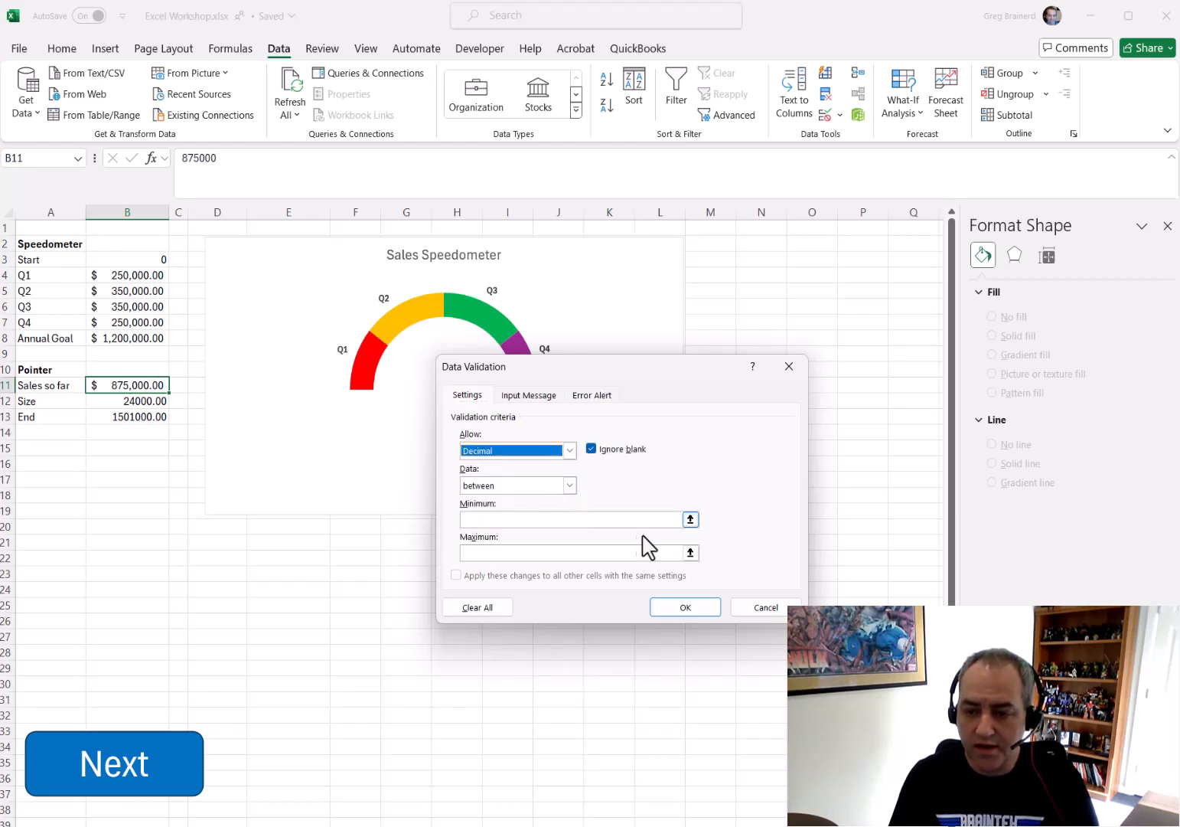
pyautogui.click(690, 520)
pyautogui.click(157, 261)
pyautogui.press('Return')
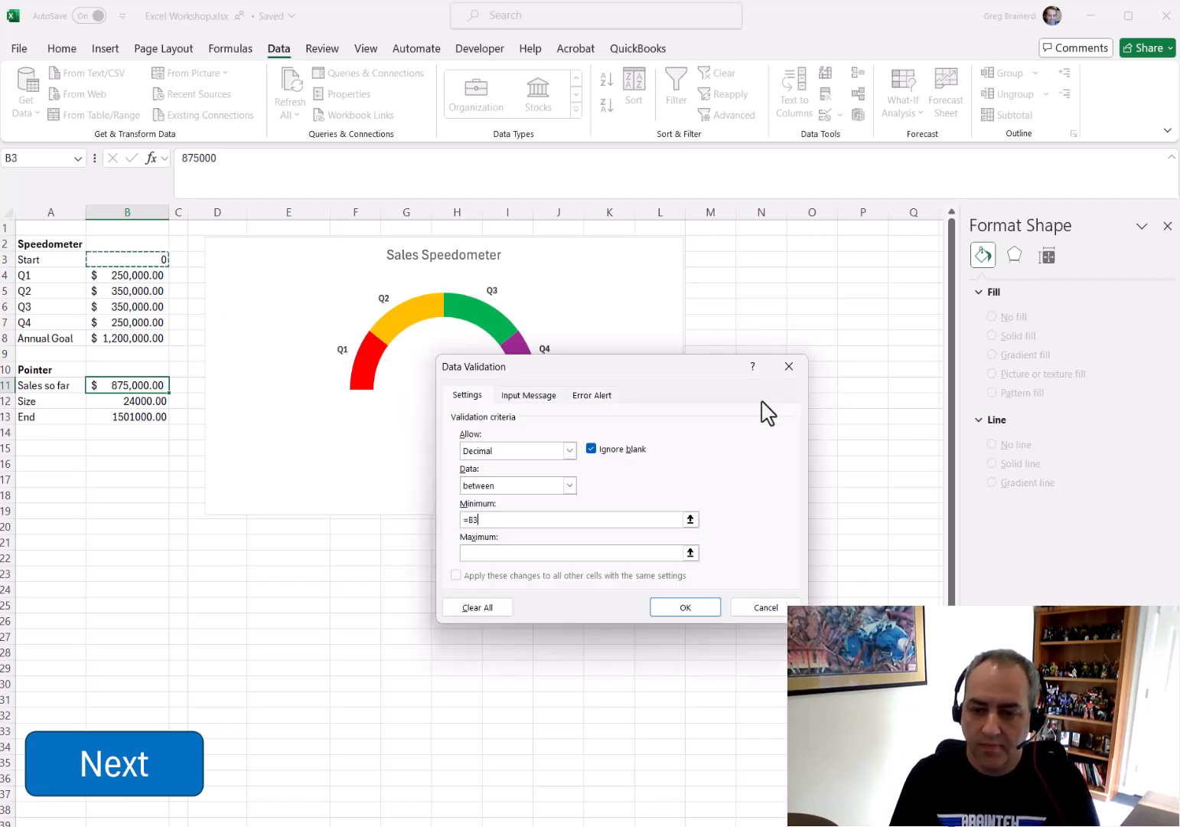
pyautogui.click(690, 551)
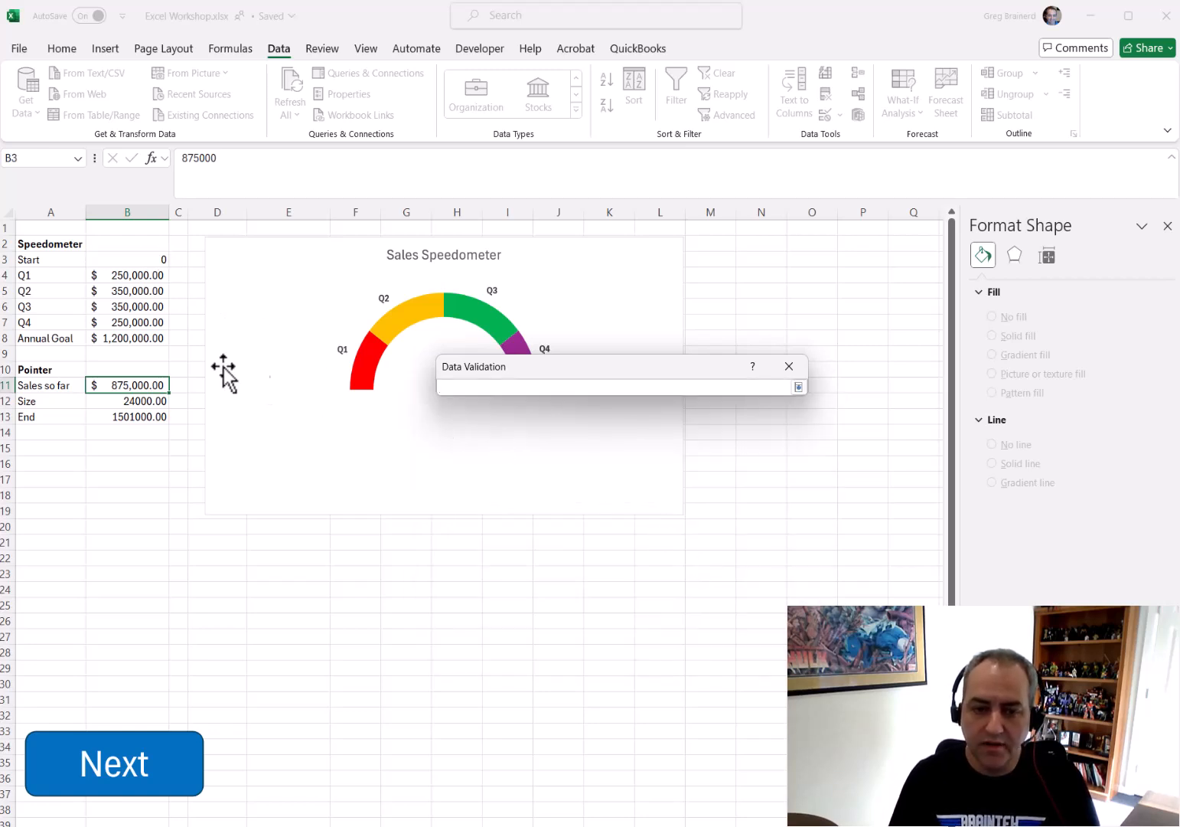
pyautogui.click(146, 339)
pyautogui.press('Return')
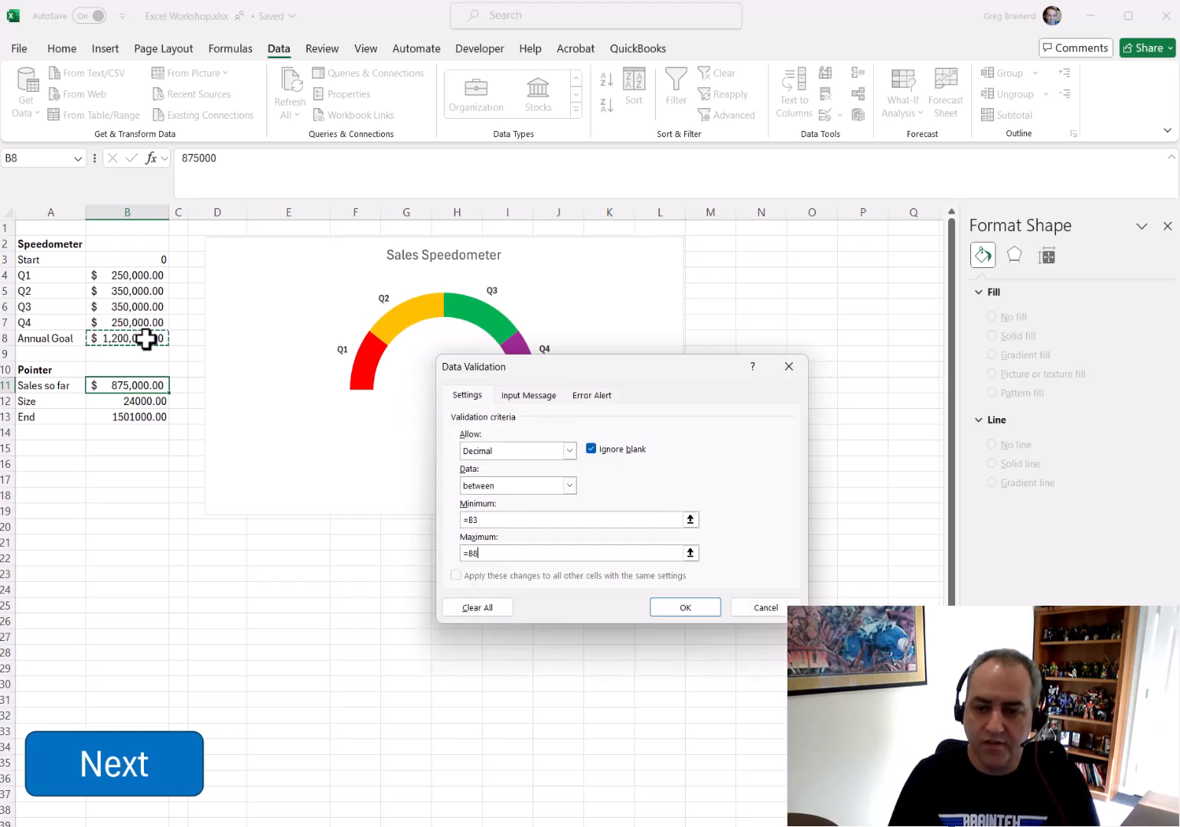
pyautogui.click(686, 607)
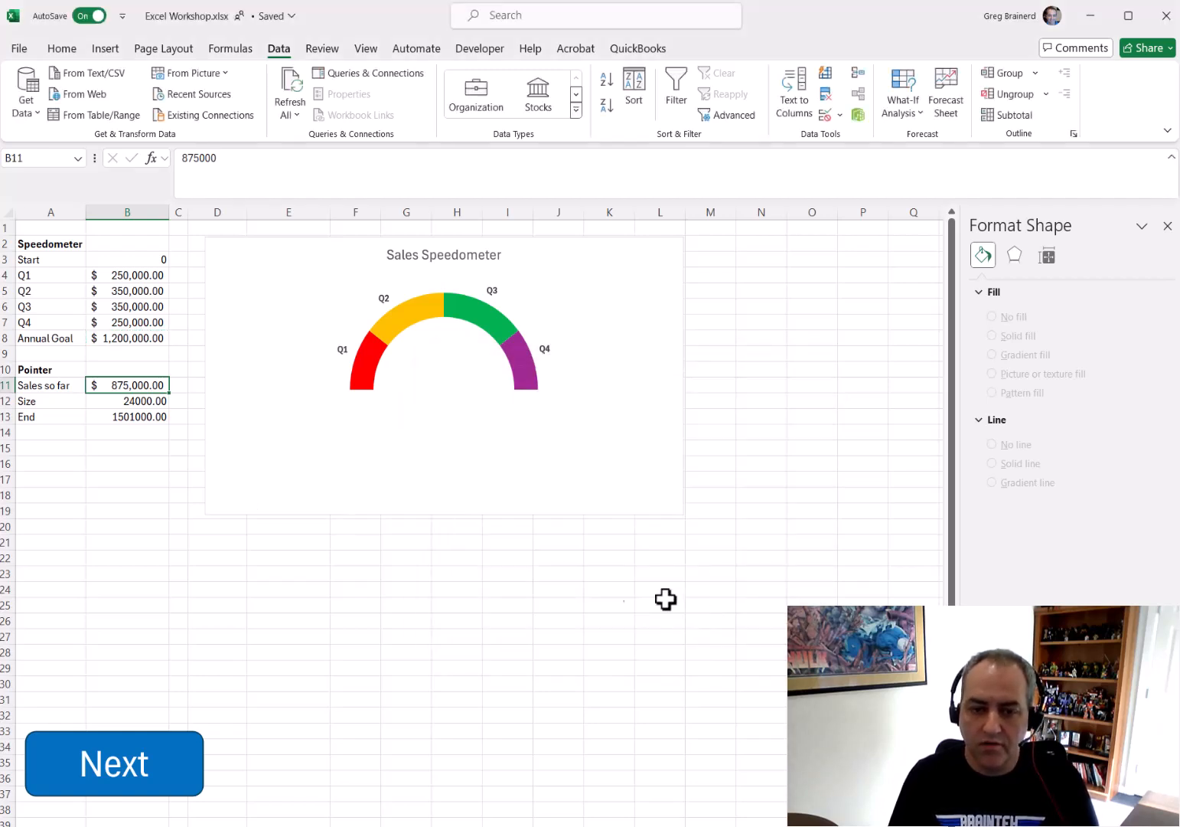
# Add a new chart series named from A10 (Pointer) with values B11:B13 to the speedometer chart
pyautogui.click(116, 480)
pyautogui.click(134, 386)
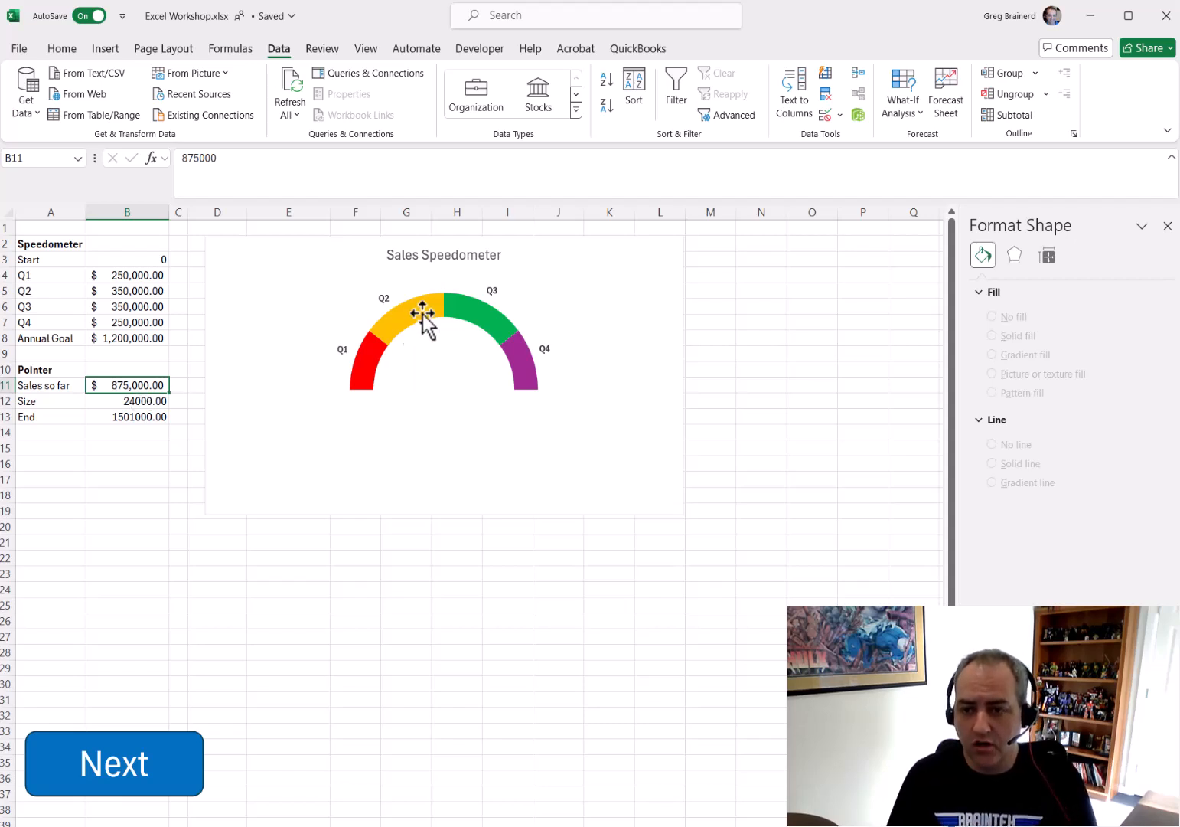
pyautogui.click(656, 270)
pyautogui.rightClick(648, 265)
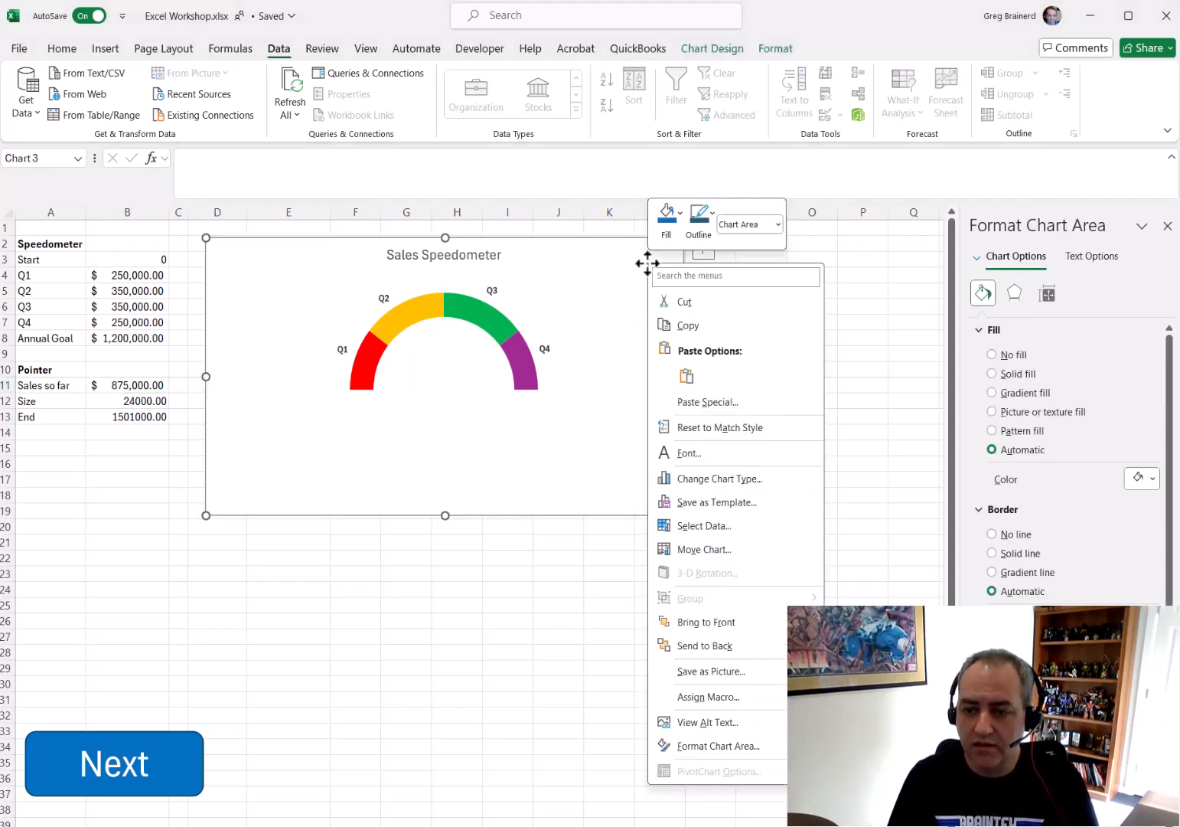
pyautogui.click(708, 527)
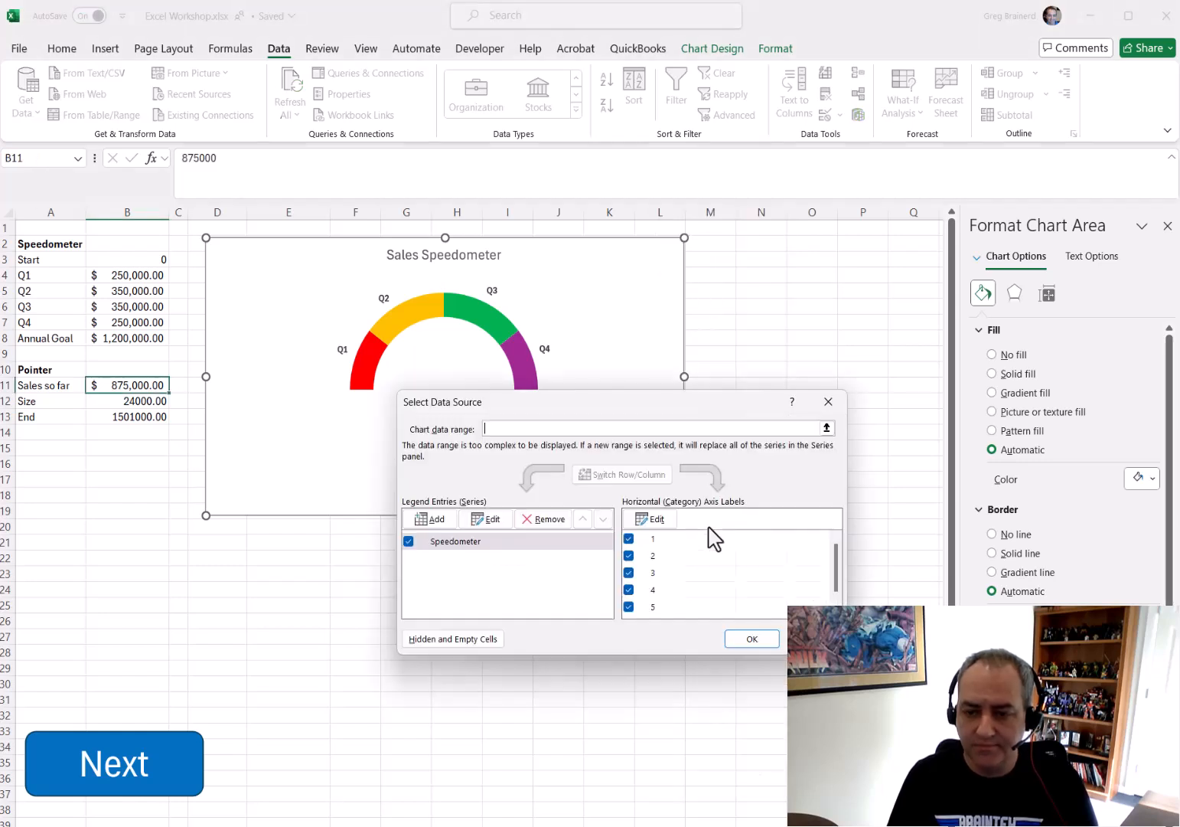
pyautogui.click(447, 528)
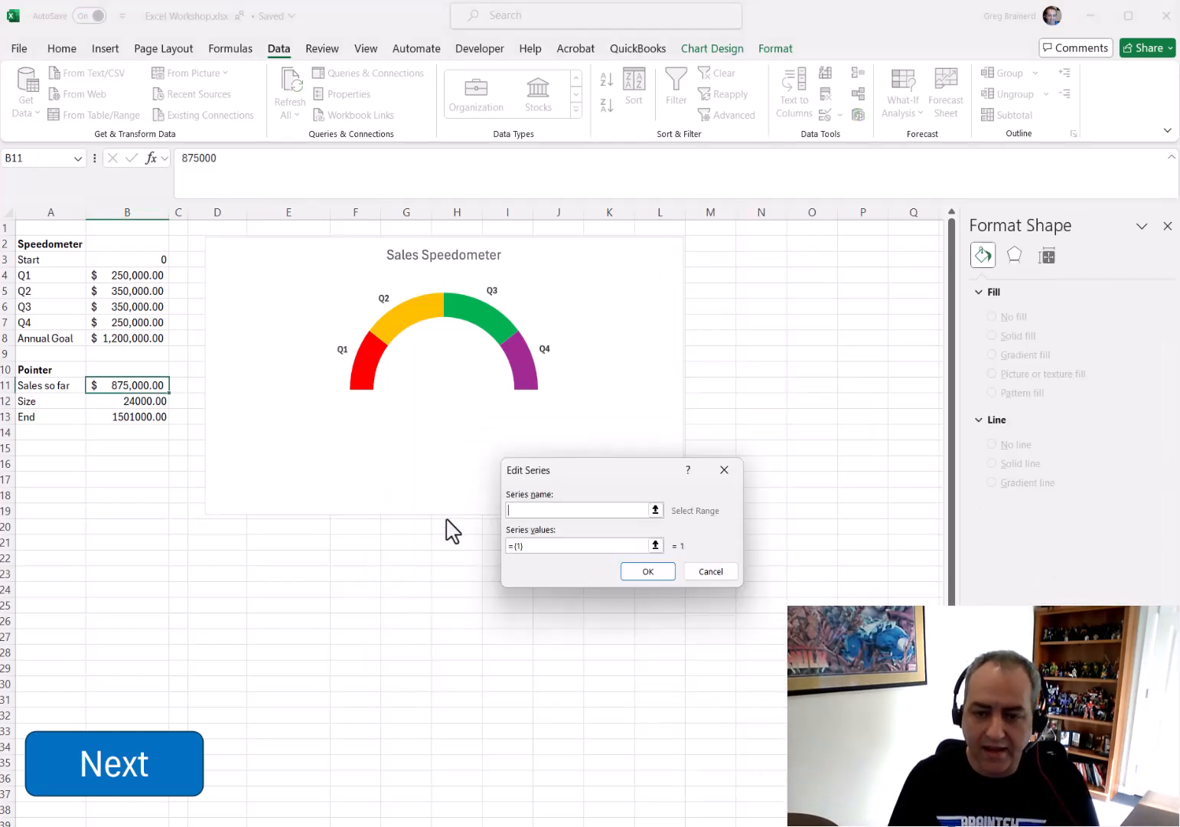
pyautogui.click(38, 370)
pyautogui.click(655, 545)
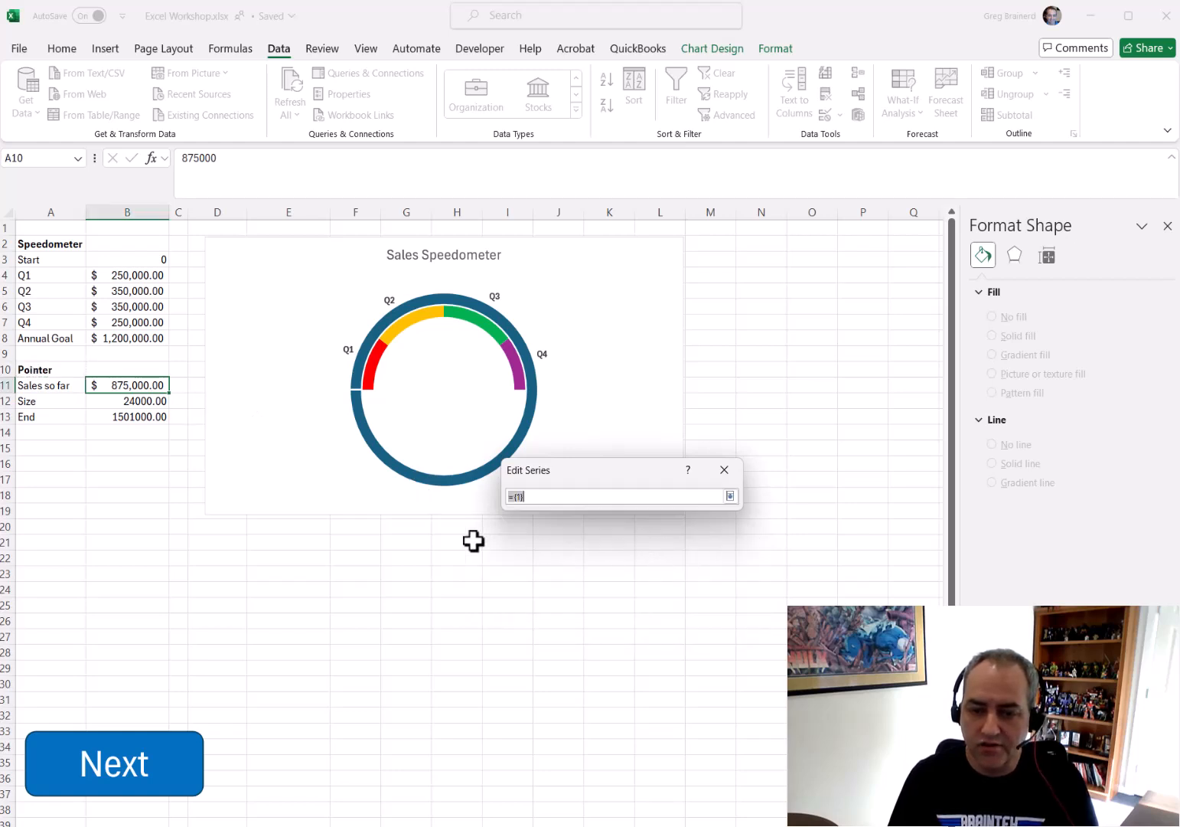
pyautogui.click(131, 385)
pyautogui.moveTo(130, 385); pyautogui.dragTo(146, 421)
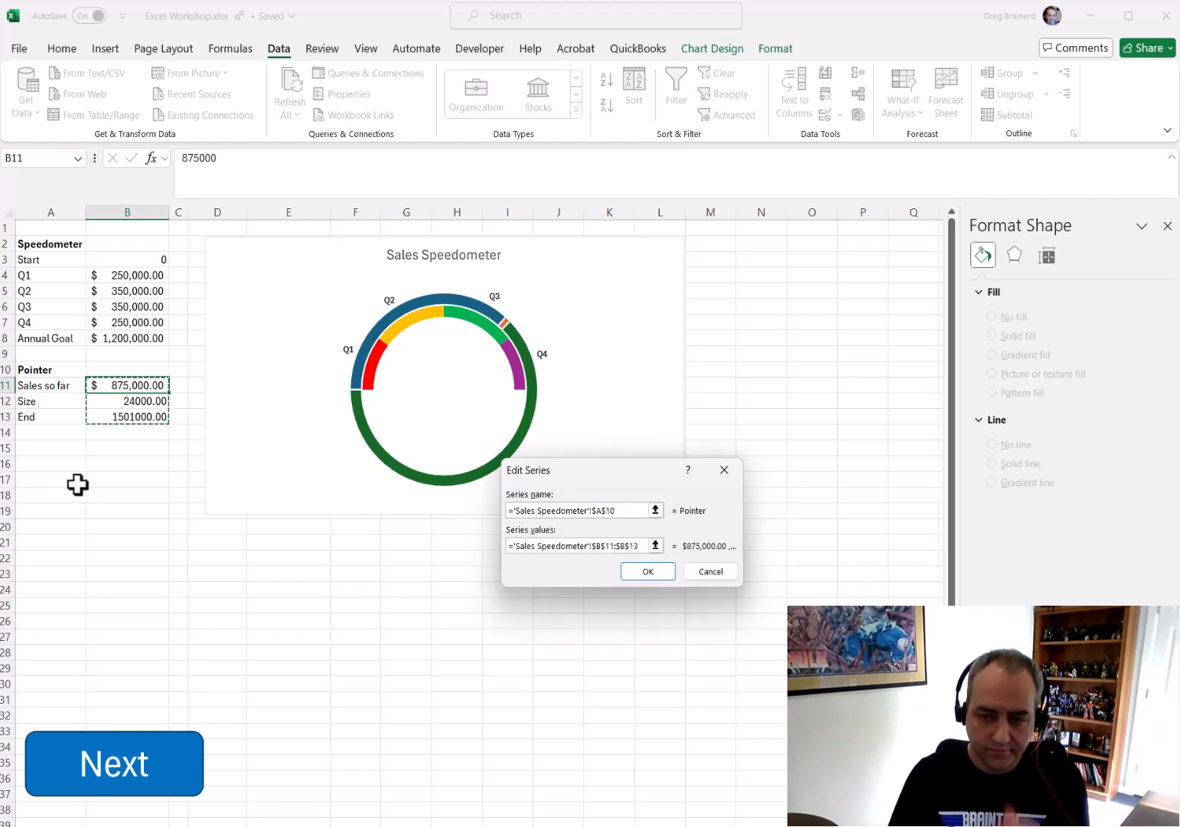
pyautogui.click(661, 573)
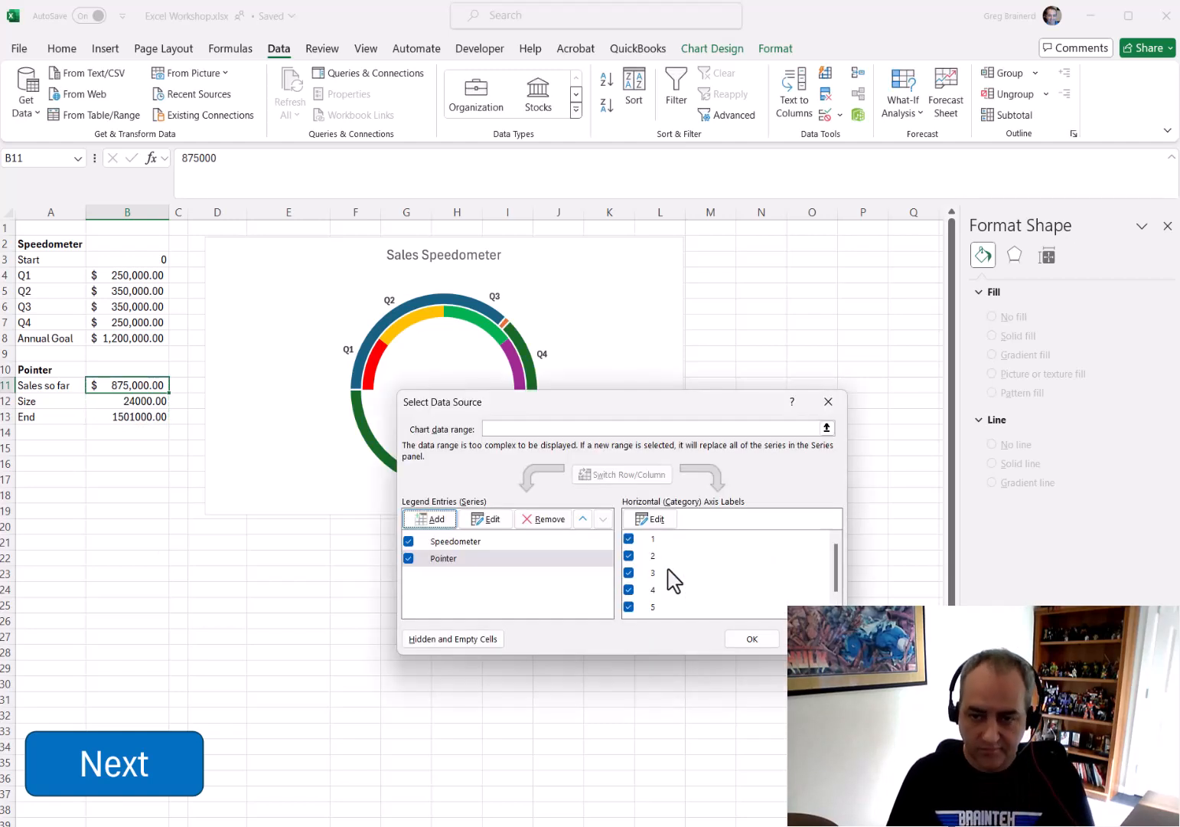
pyautogui.click(750, 643)
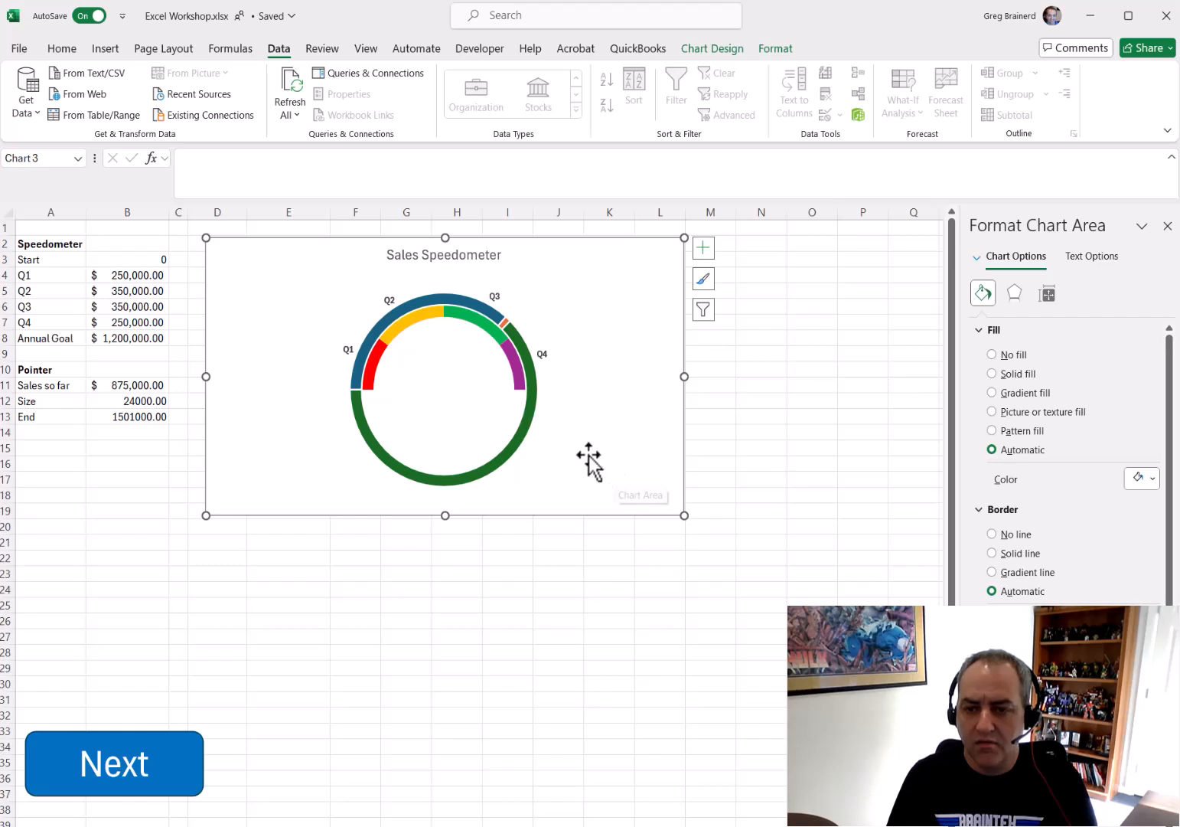
# Change the Pointer series chart type to Pie in the combo chart settings
pyautogui.moveTo(528, 420)
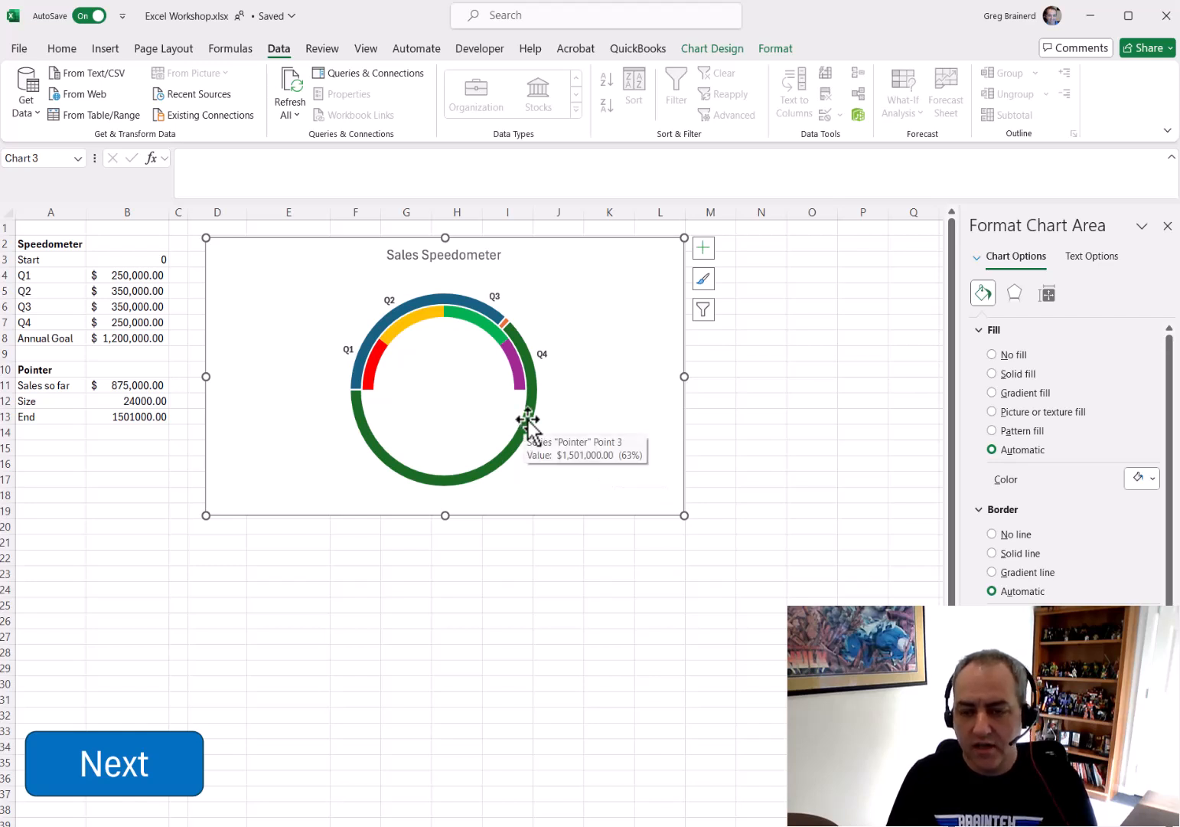
pyautogui.click(528, 420)
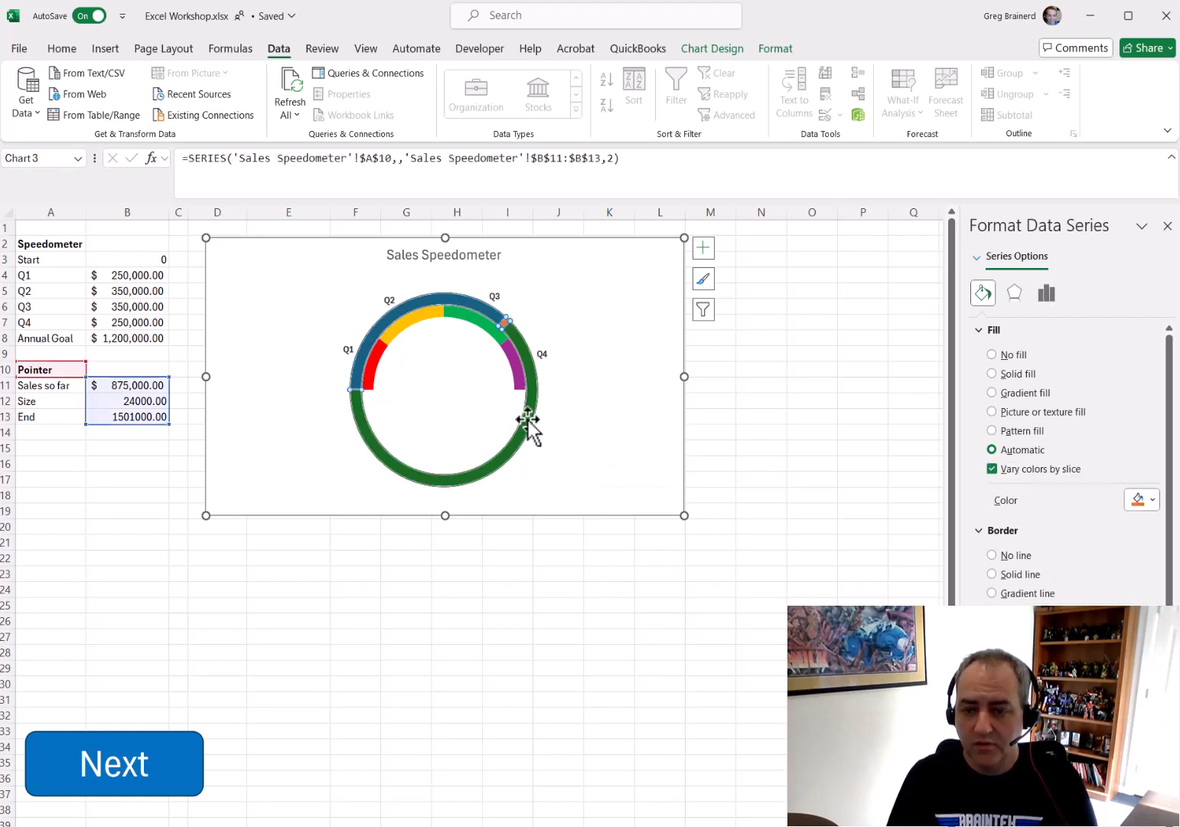
pyautogui.rightClick(529, 419)
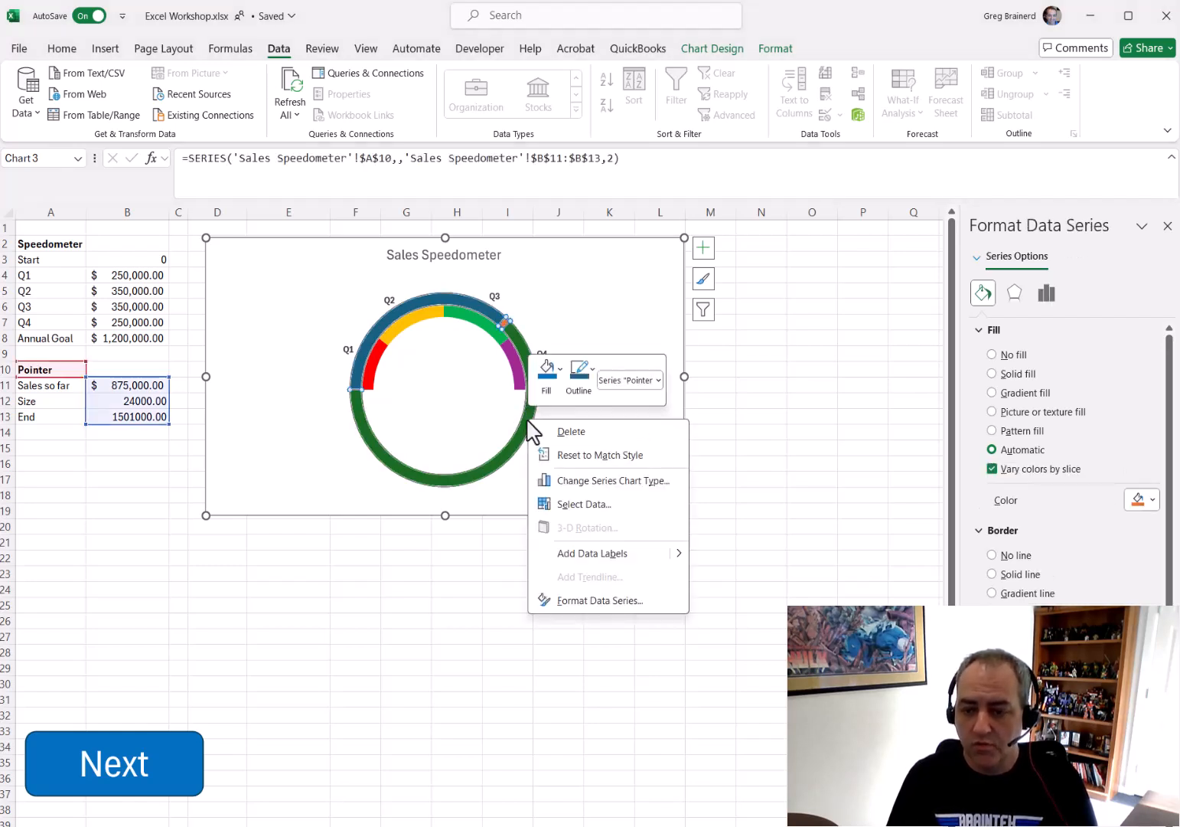
pyautogui.click(604, 481)
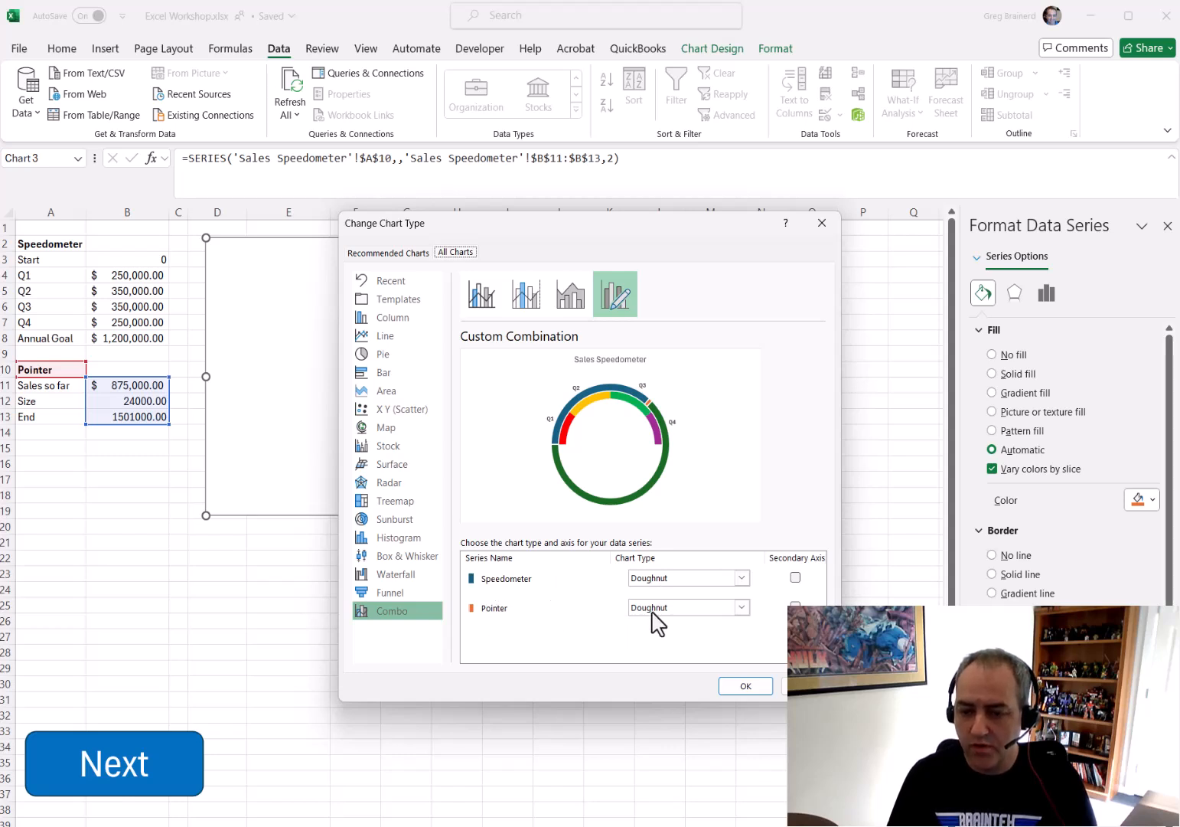
pyautogui.click(741, 608)
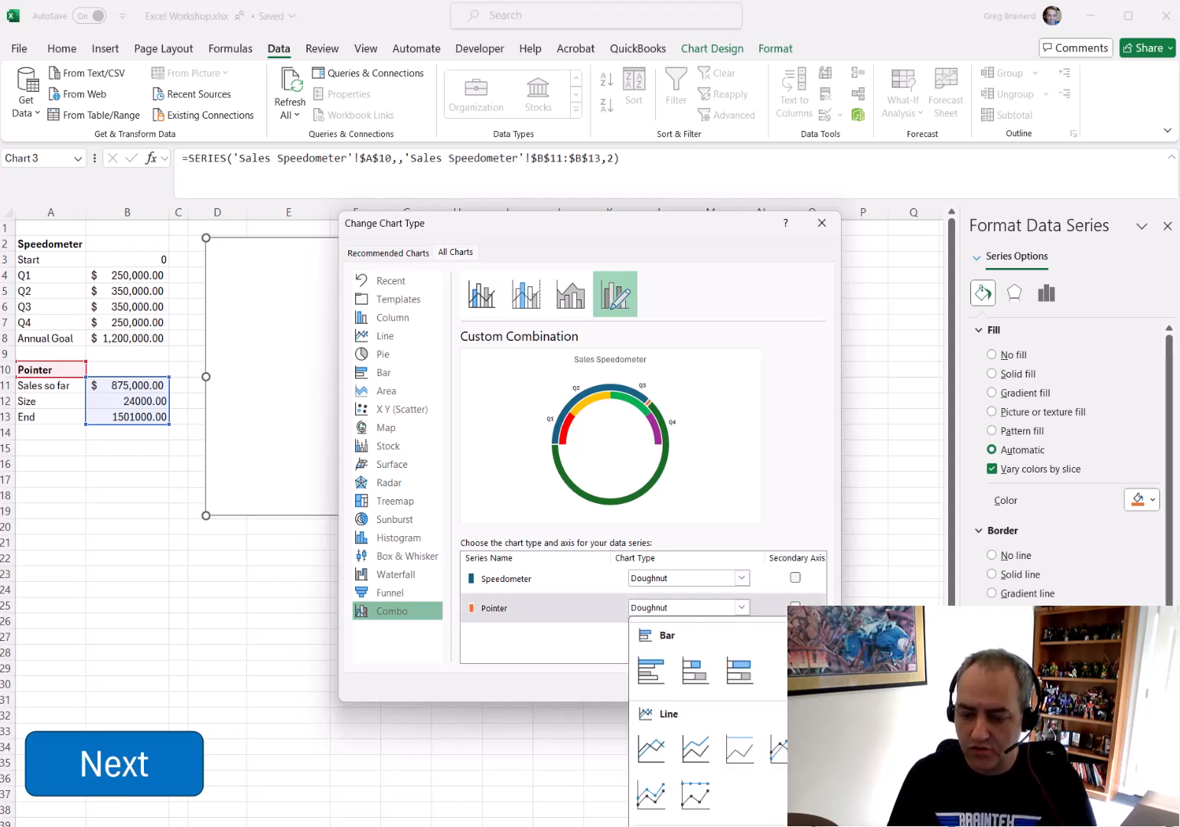
pyautogui.click(652, 824)
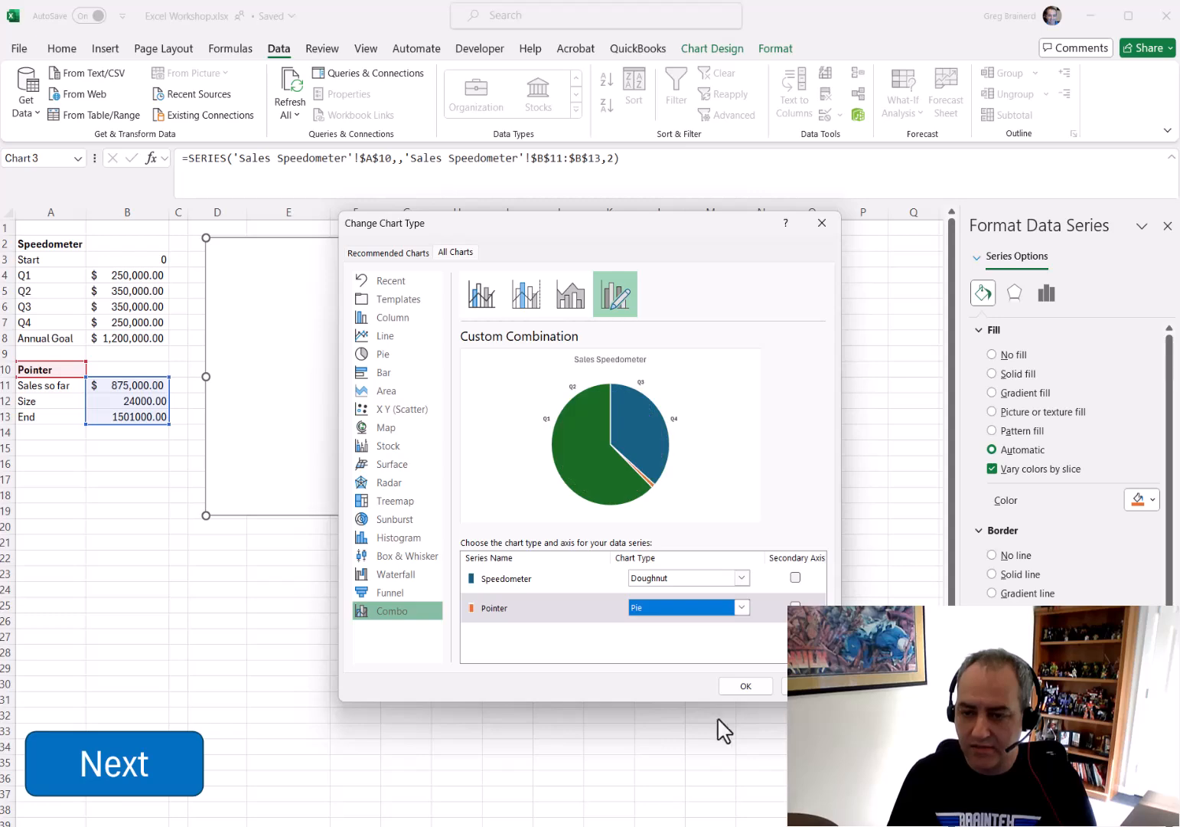
pyautogui.click(763, 687)
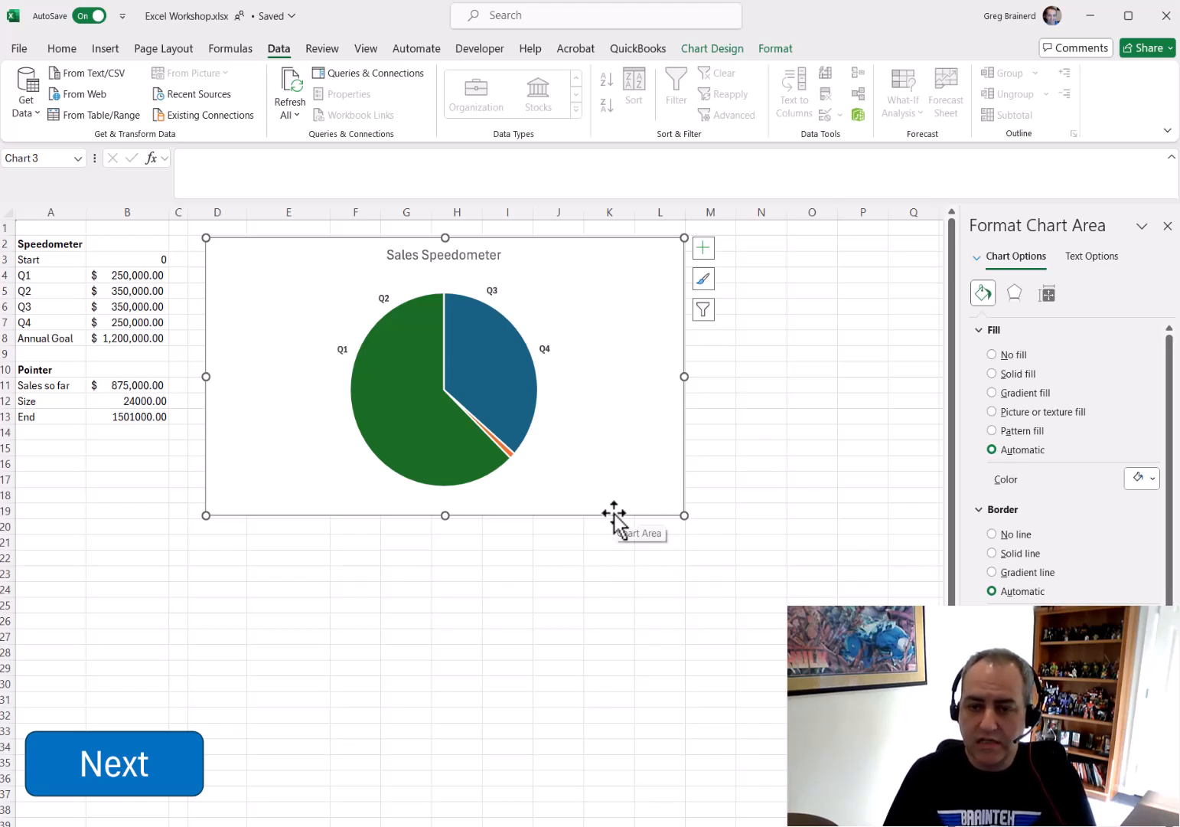
# Remove the border line from the chart area and from the Pointer pie series
pyautogui.click(994, 535)
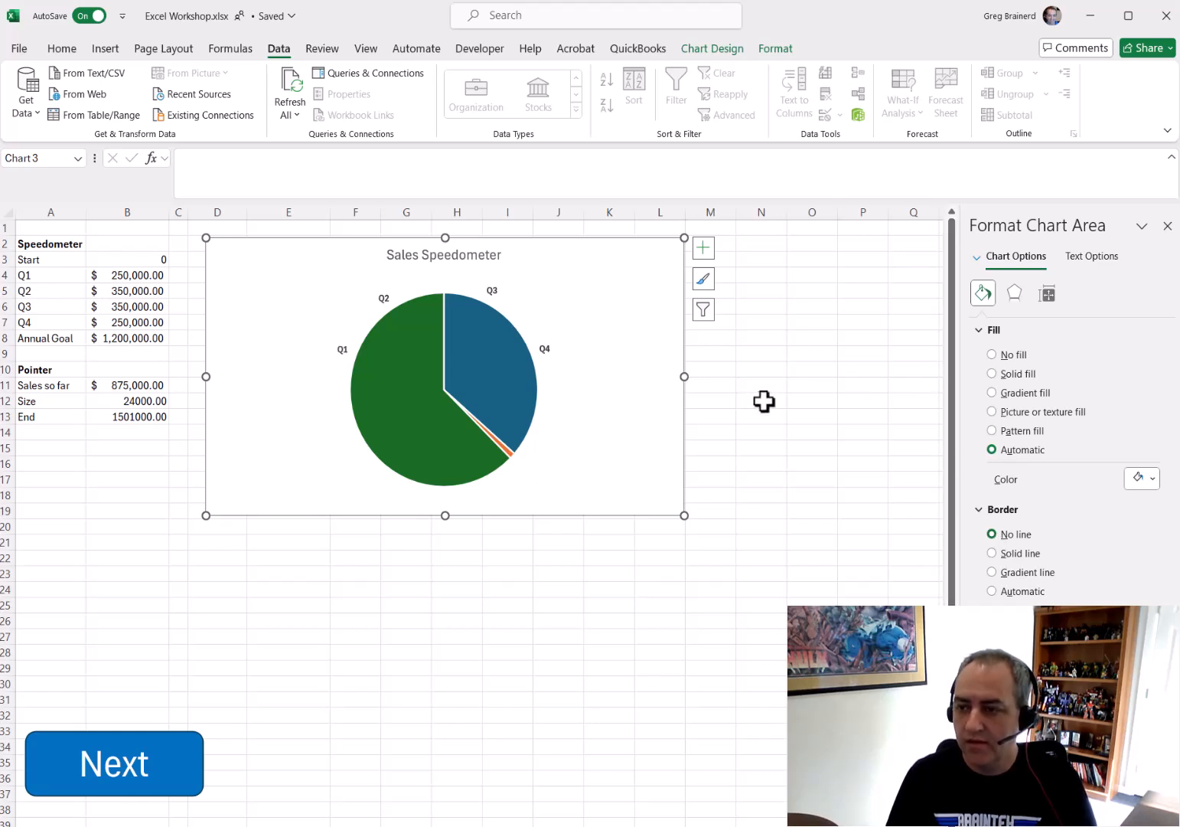
pyautogui.click(493, 390)
pyautogui.click(995, 556)
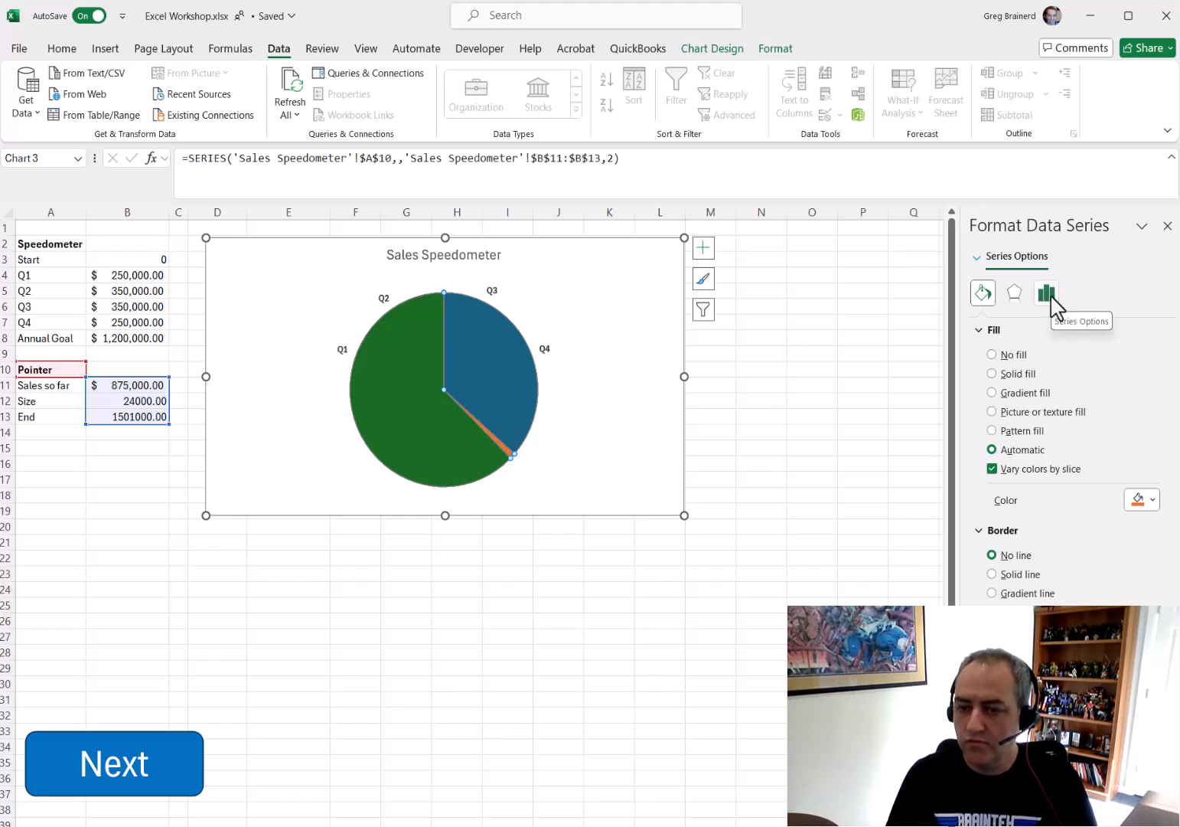
# Set the large green and blue slices of the Pointer pie to no fill
pyautogui.click(444, 436)
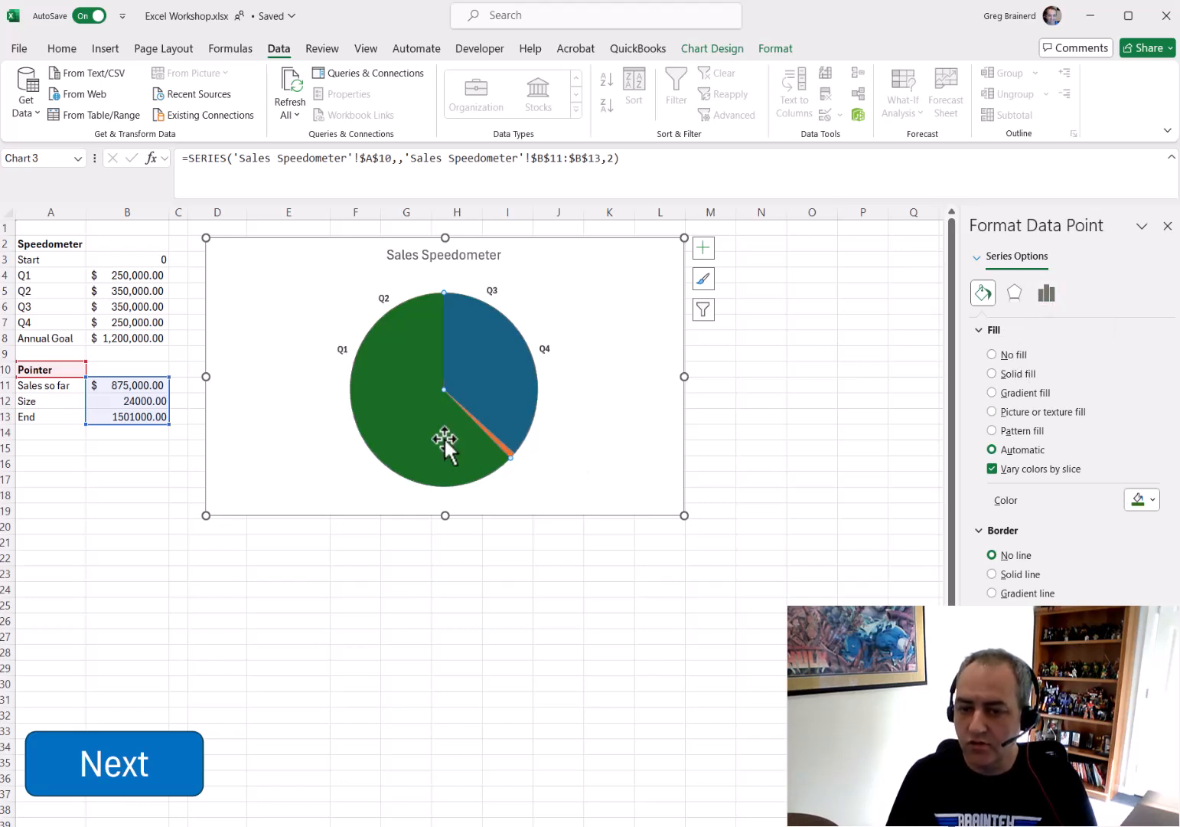
pyautogui.click(992, 354)
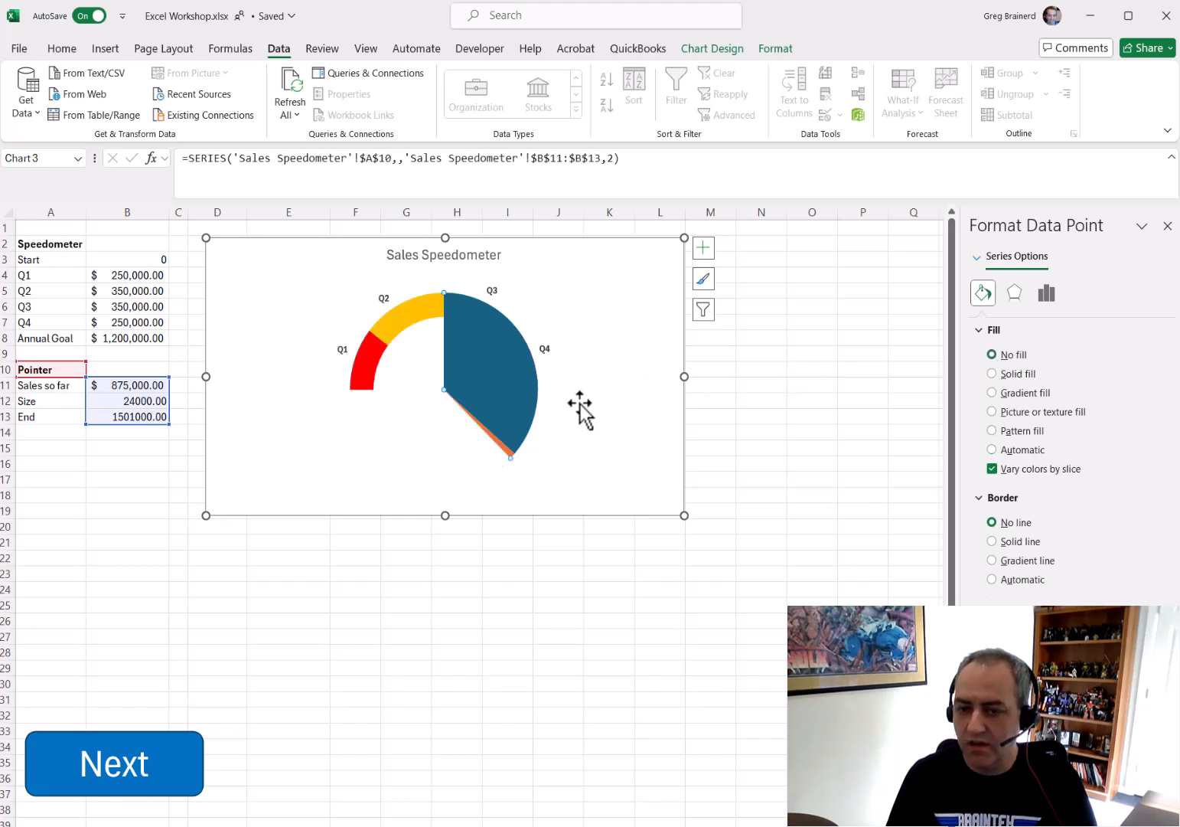
pyautogui.click(497, 392)
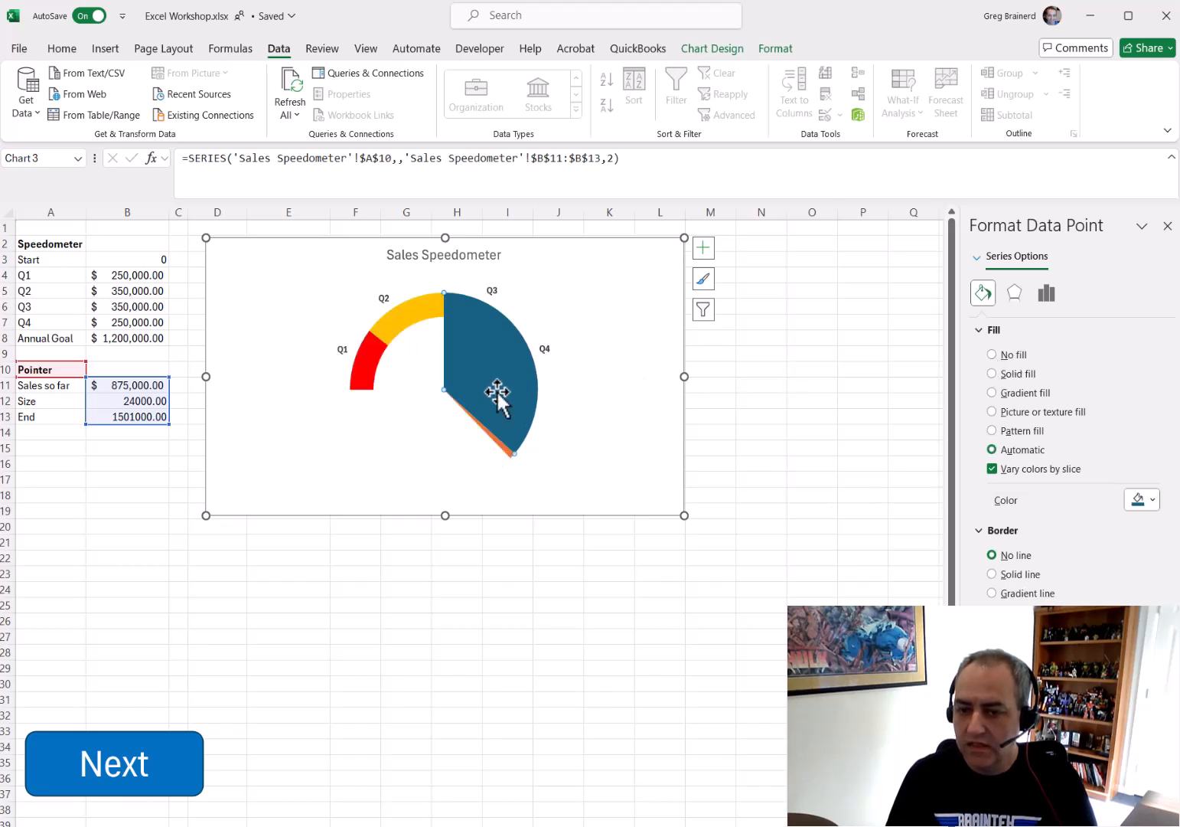
pyautogui.click(1008, 356)
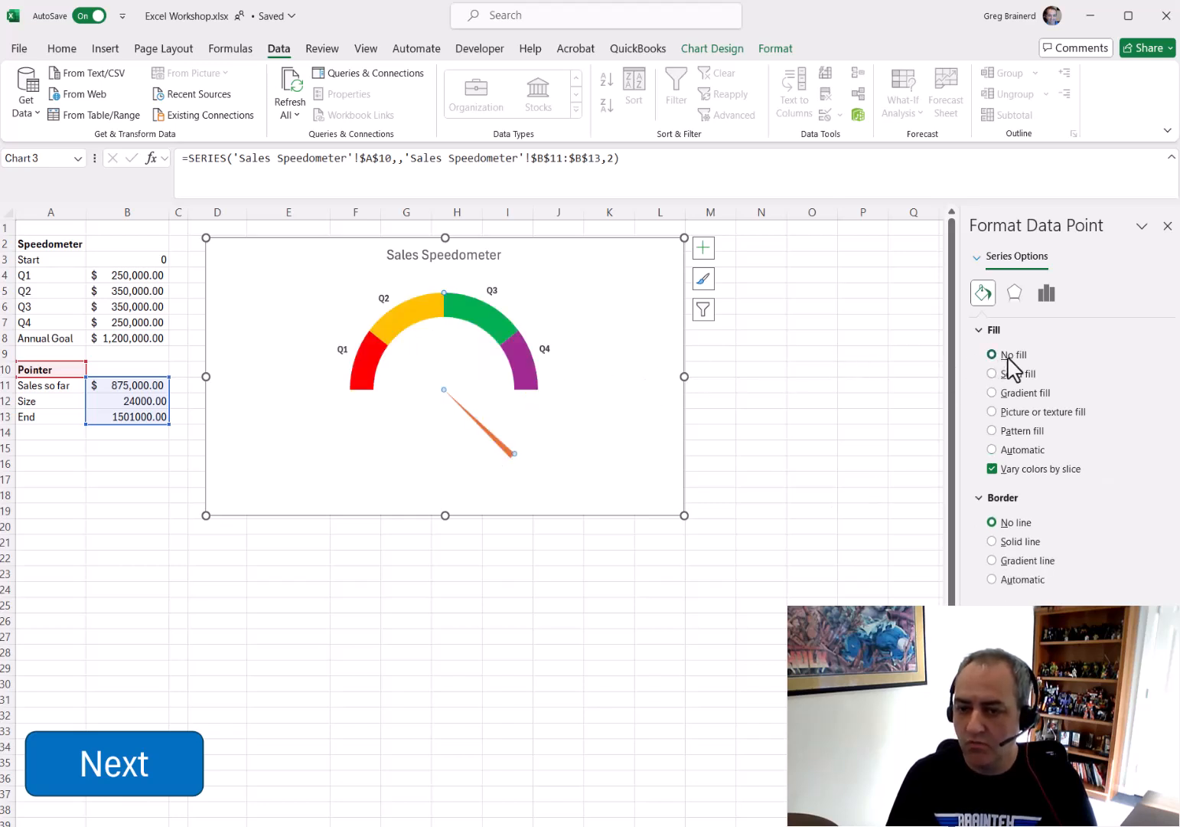
# Fill the narrow pointer slice with solid black
pyautogui.click(504, 448)
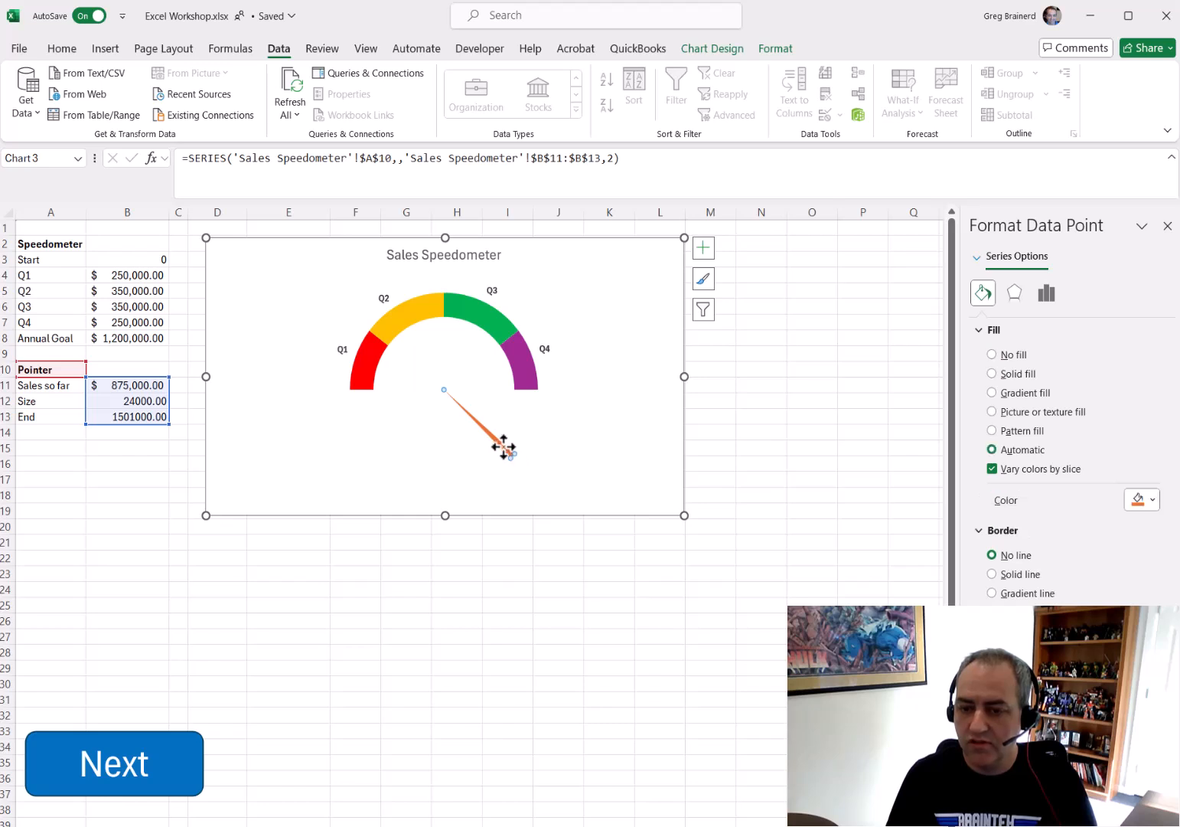
pyautogui.click(1149, 502)
pyautogui.click(1144, 544)
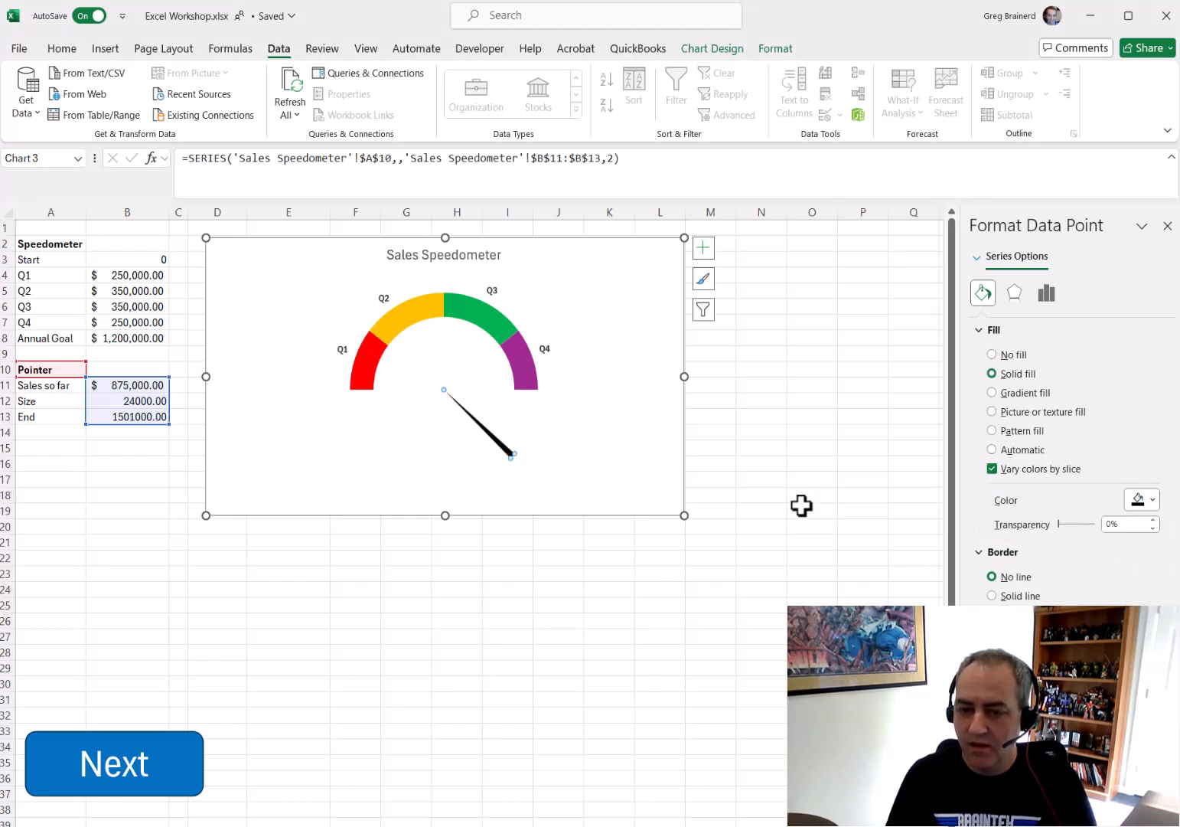
# Set the Pointer series' angle of first slice to 270° so the needle sits on the gauge
pyautogui.click(1047, 298)
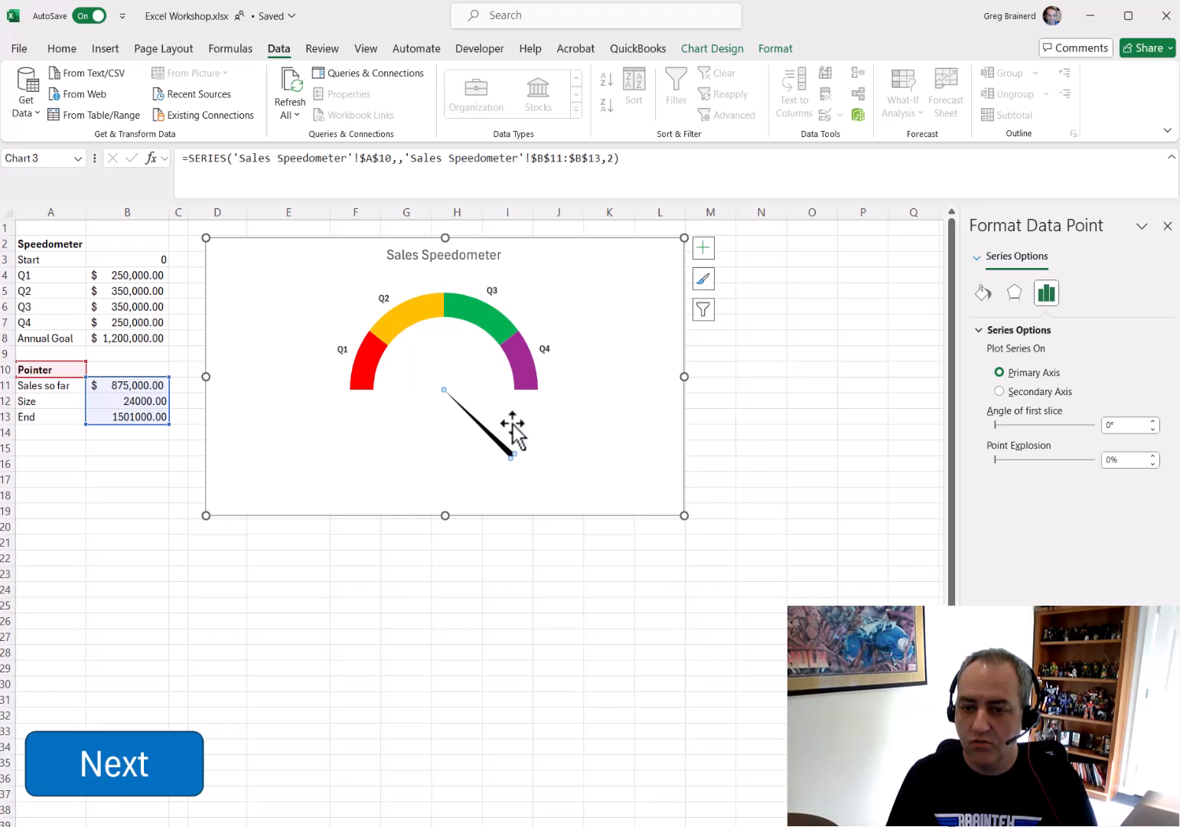
pyautogui.click(1124, 425)
pyautogui.write('270')
pyautogui.press('Return')
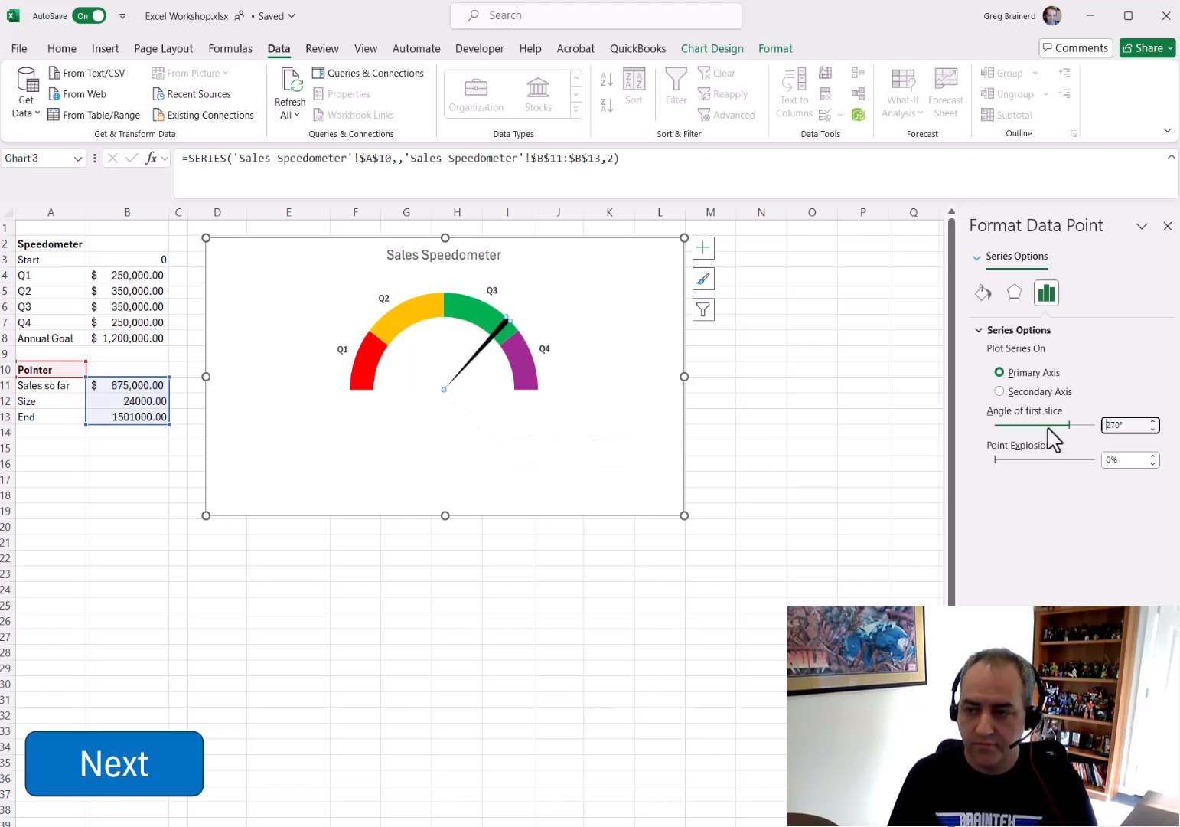
pyautogui.click(137, 495)
pyautogui.click(139, 385)
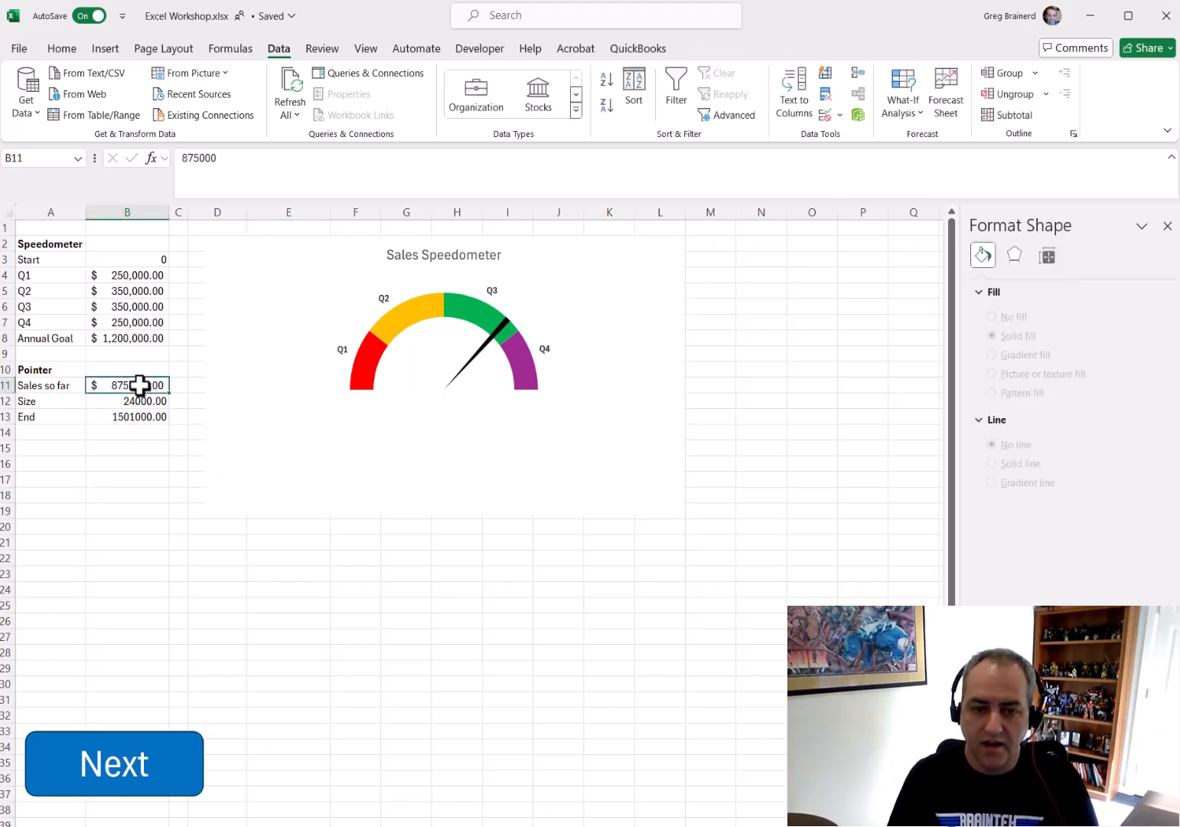
# Set Sales so far to 0 and then to 1,200,000 to test how the pointer moves on the gauge
pyautogui.write('0')
pyautogui.press('Return')
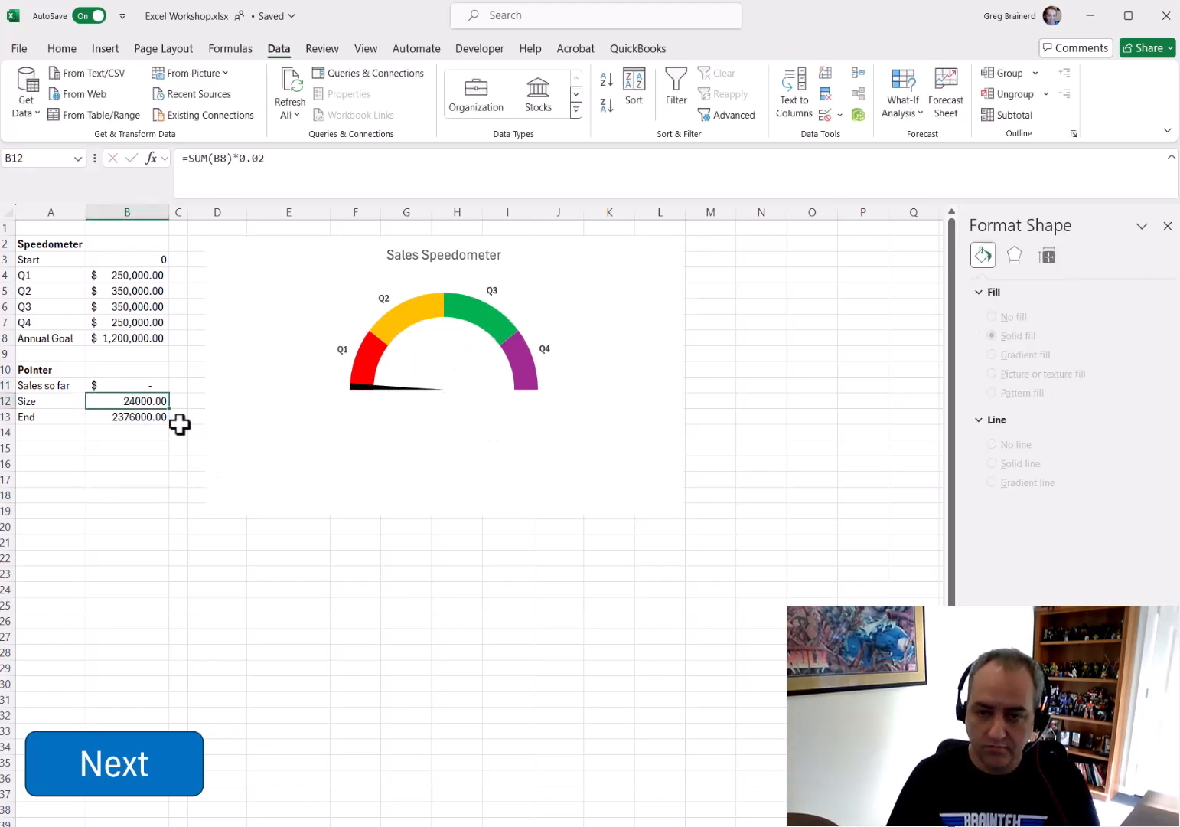
pyautogui.press('Up')
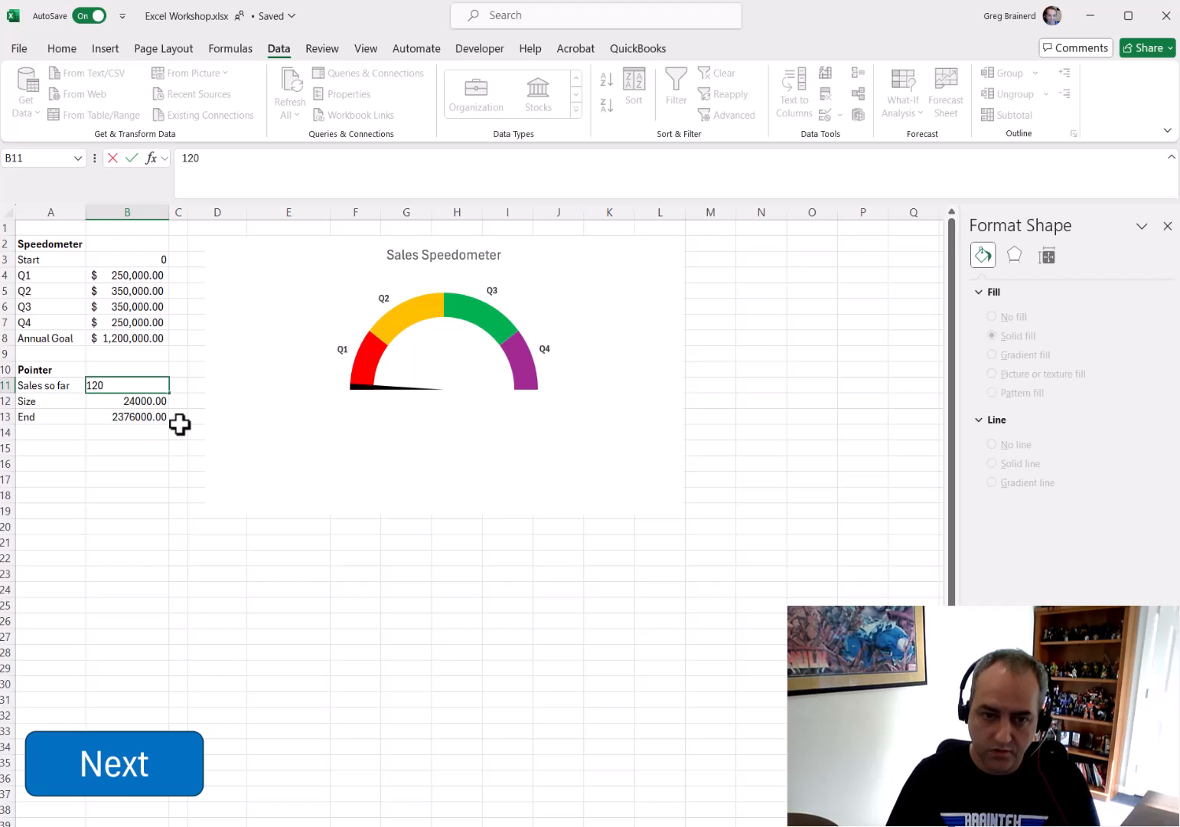
pyautogui.write('000')
pyautogui.press('Return')
# Try entering 1250000 and other out-of-range values in Sales so far, dismissing the rejected entries
pyautogui.press('Up')
pyautogui.write('1')
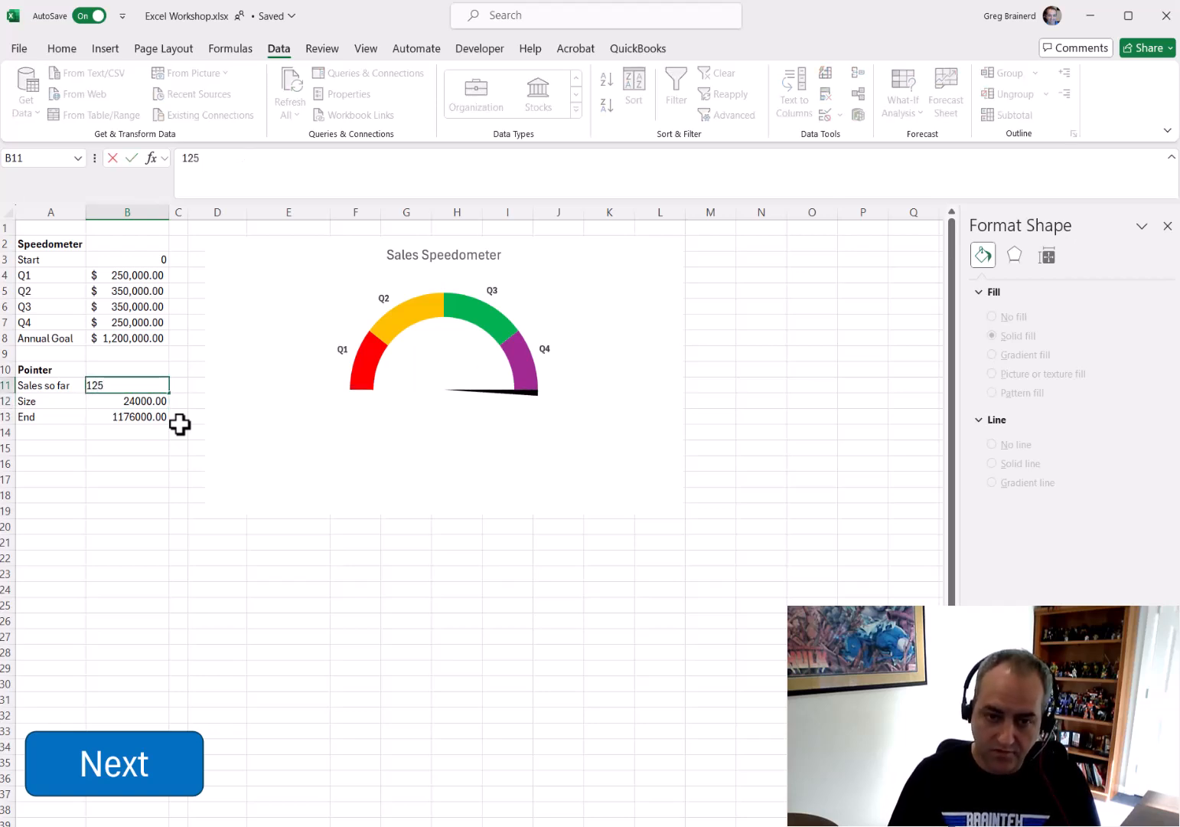
pyautogui.press('Return')
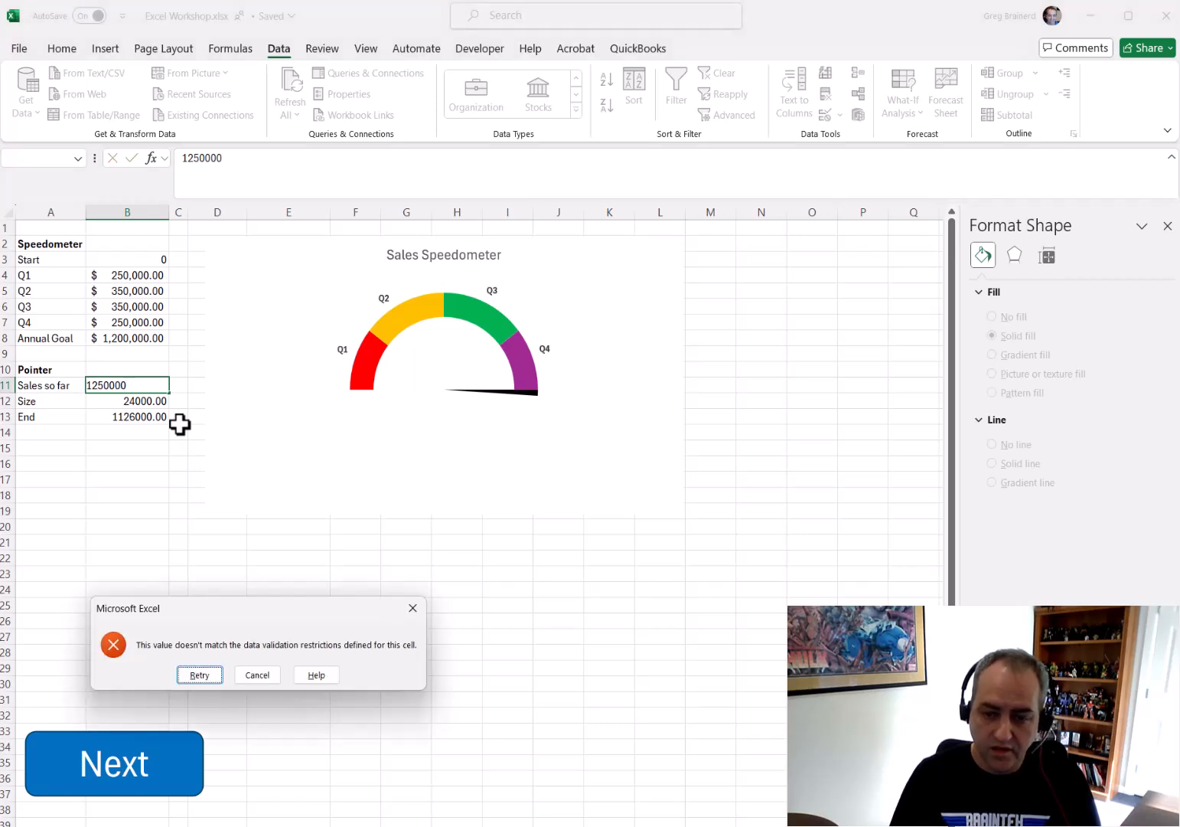
pyautogui.press('Return')
pyautogui.write('-1')
pyautogui.press('Return')
pyautogui.press('Return')
pyautogui.write('=')
pyautogui.click(162, 472)
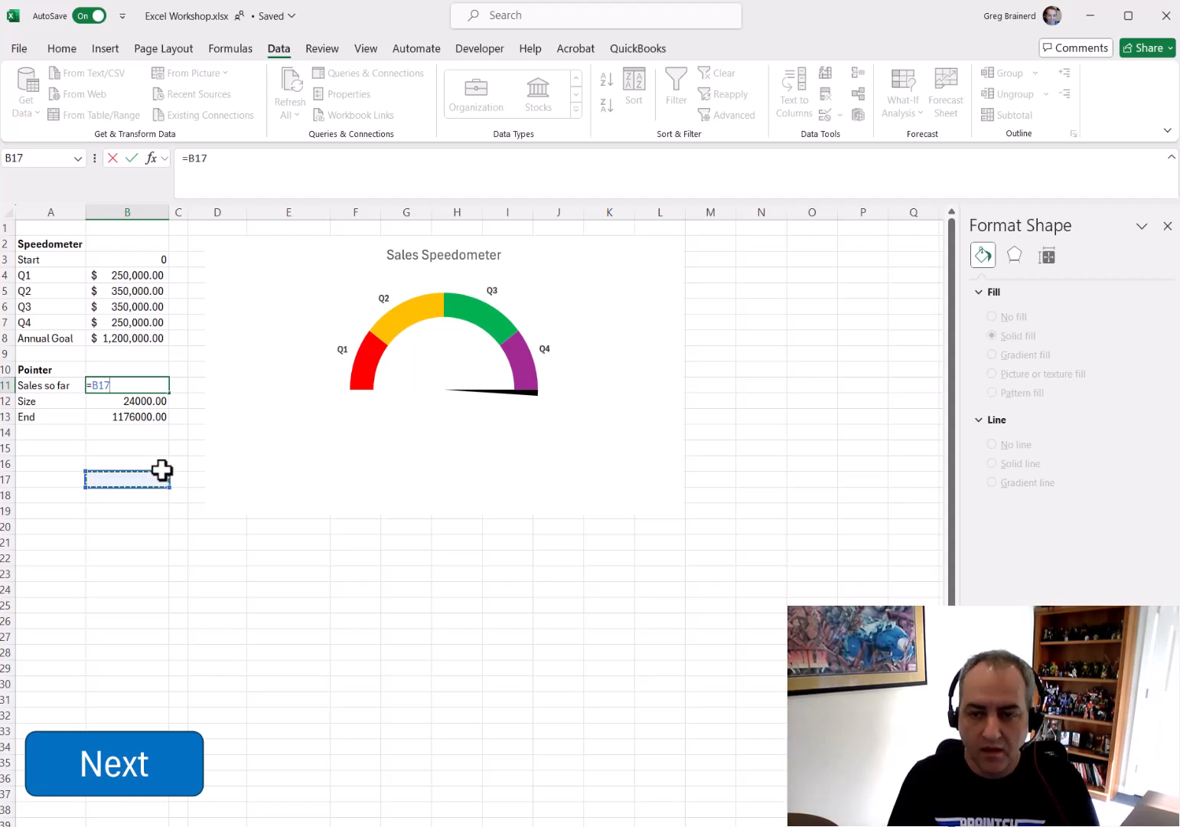
pyautogui.press('Escape')
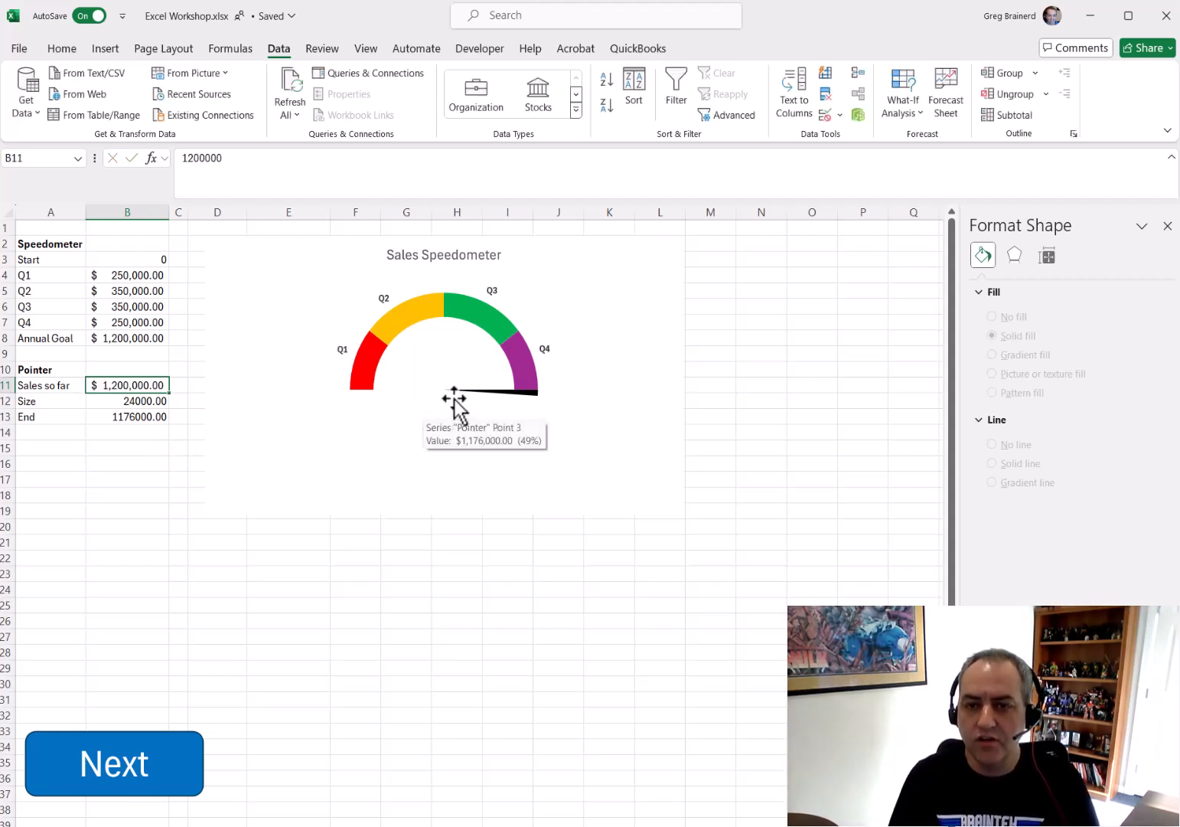
# Draw a text box under the gauge and link its text to the Sales so far cell B11
pyautogui.click(107, 52)
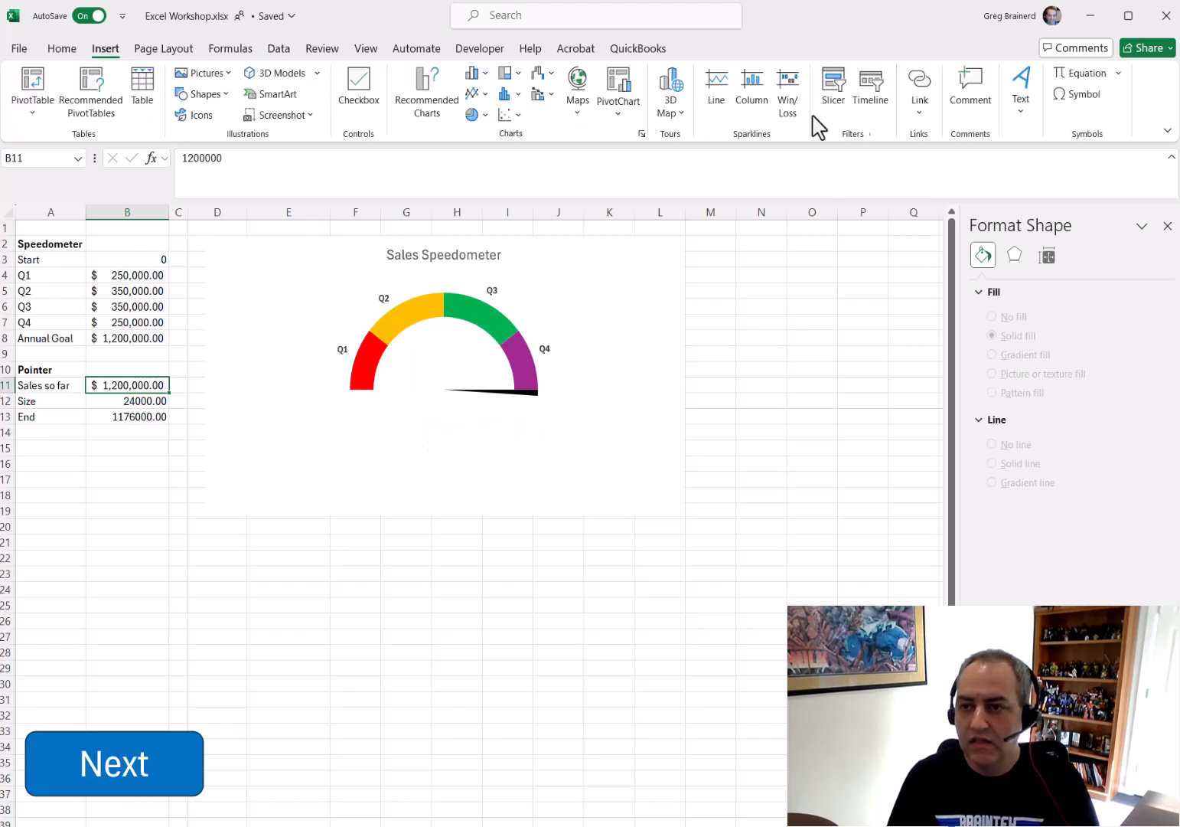
pyautogui.click(1023, 103)
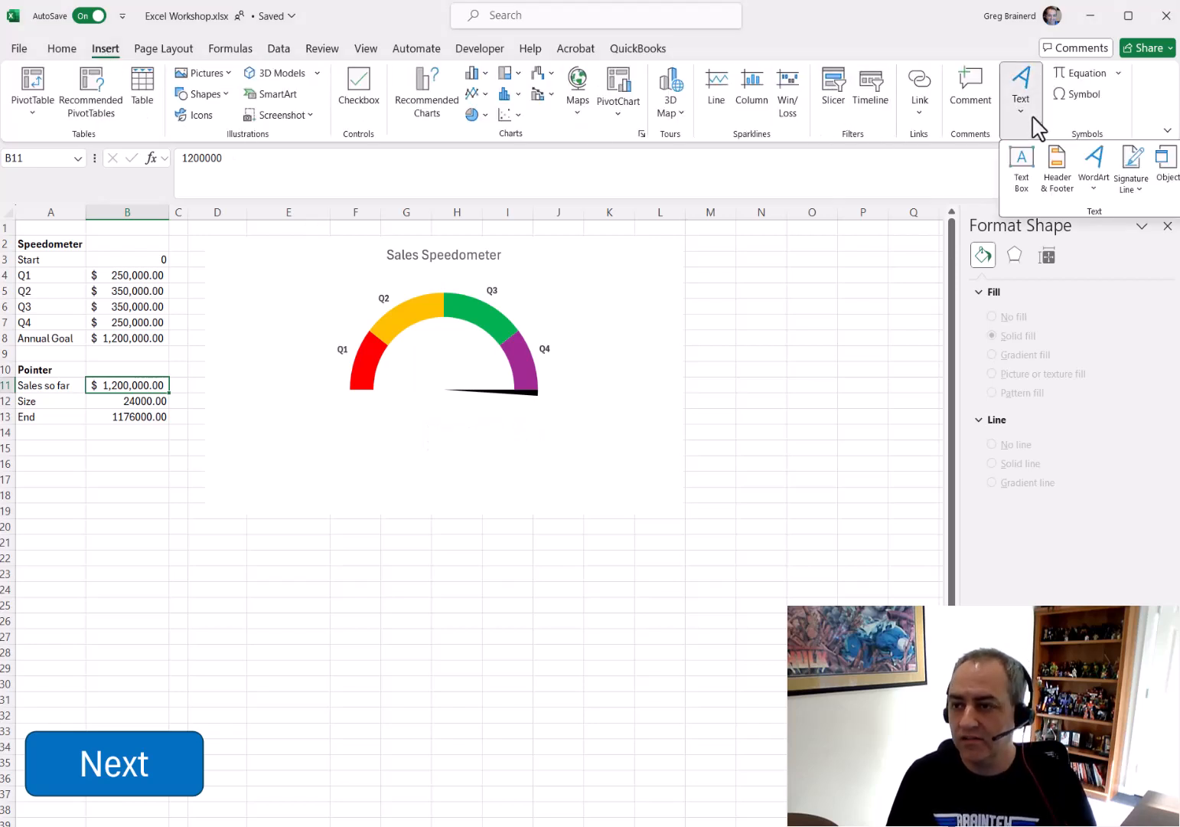
pyautogui.click(1012, 181)
pyautogui.moveTo(390, 398); pyautogui.dragTo(509, 435)
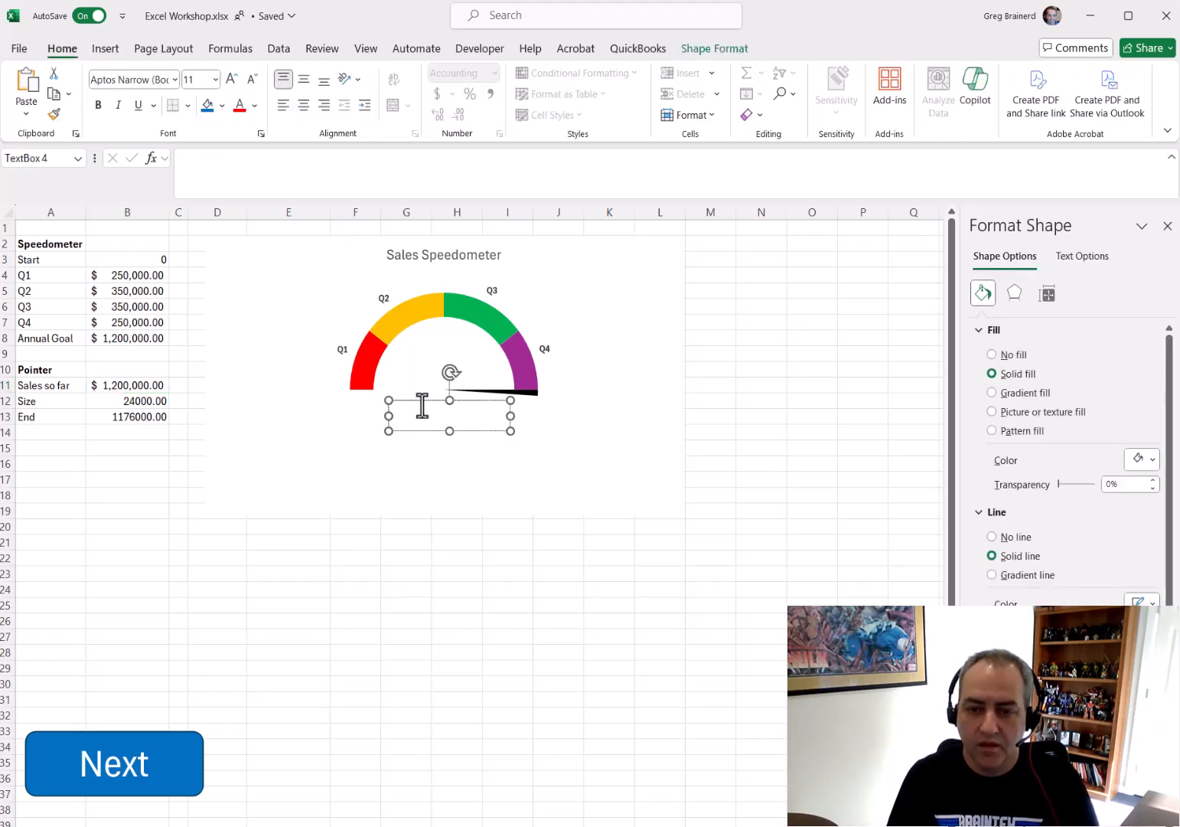
pyautogui.click(244, 168)
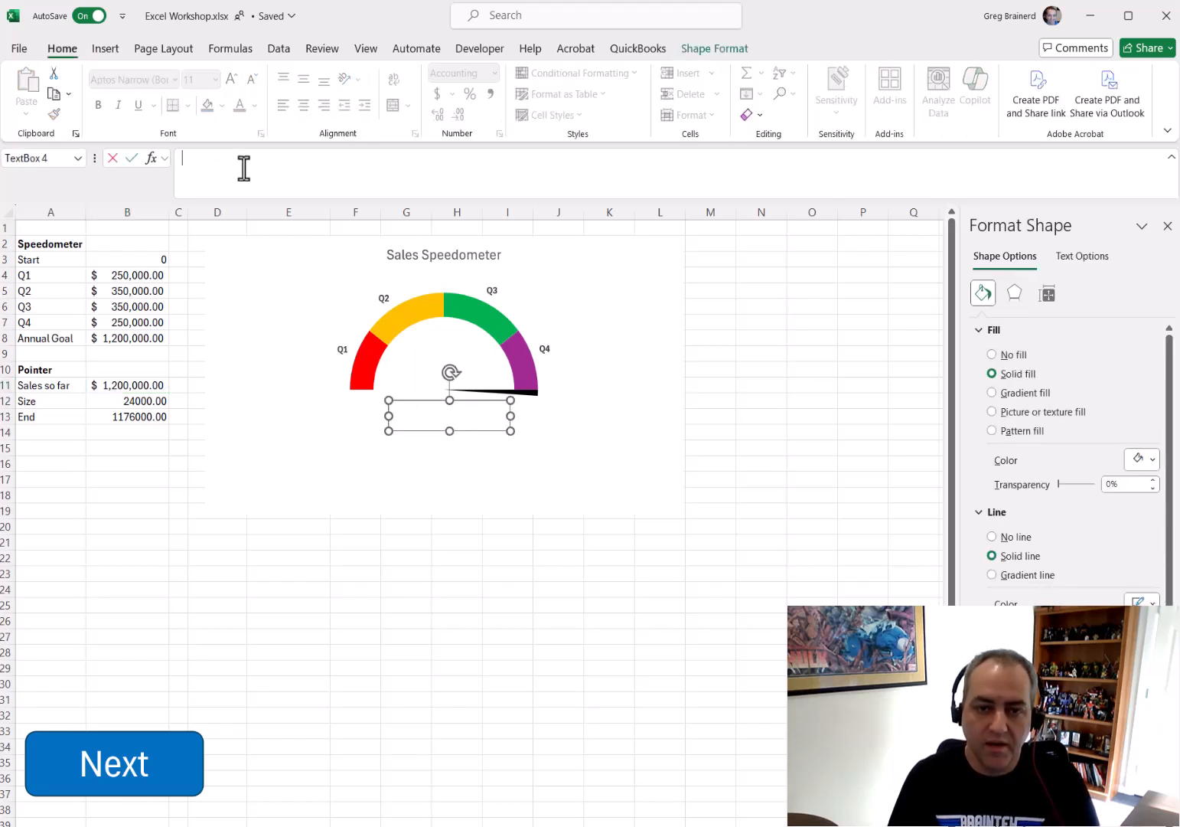
pyautogui.write('=')
pyautogui.click(135, 388)
pyautogui.press('Return')
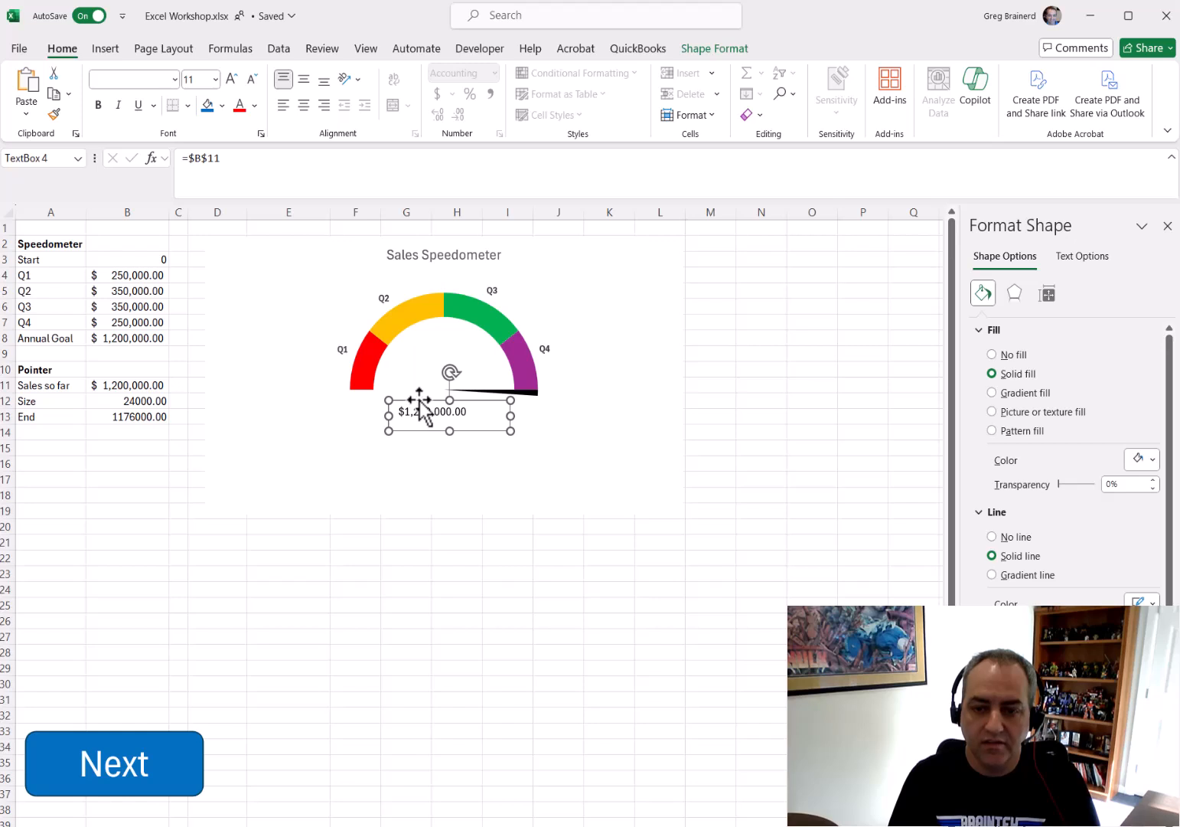
# Format the linked text box as centered, bold, blue 14 pt text with no fill and no outline
pyautogui.click(307, 79)
pyautogui.click(304, 105)
pyautogui.click(99, 107)
pyautogui.click(255, 106)
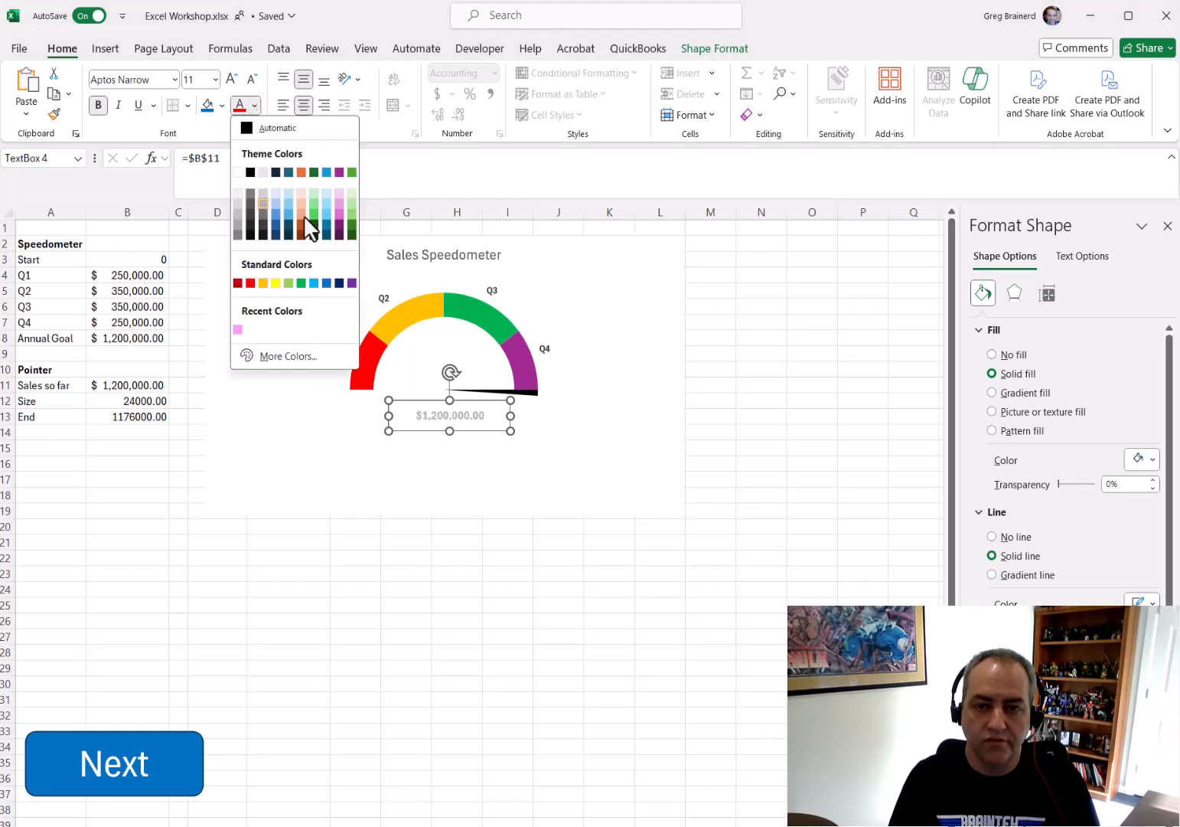
pyautogui.click(314, 283)
pyautogui.click(255, 106)
pyautogui.click(328, 284)
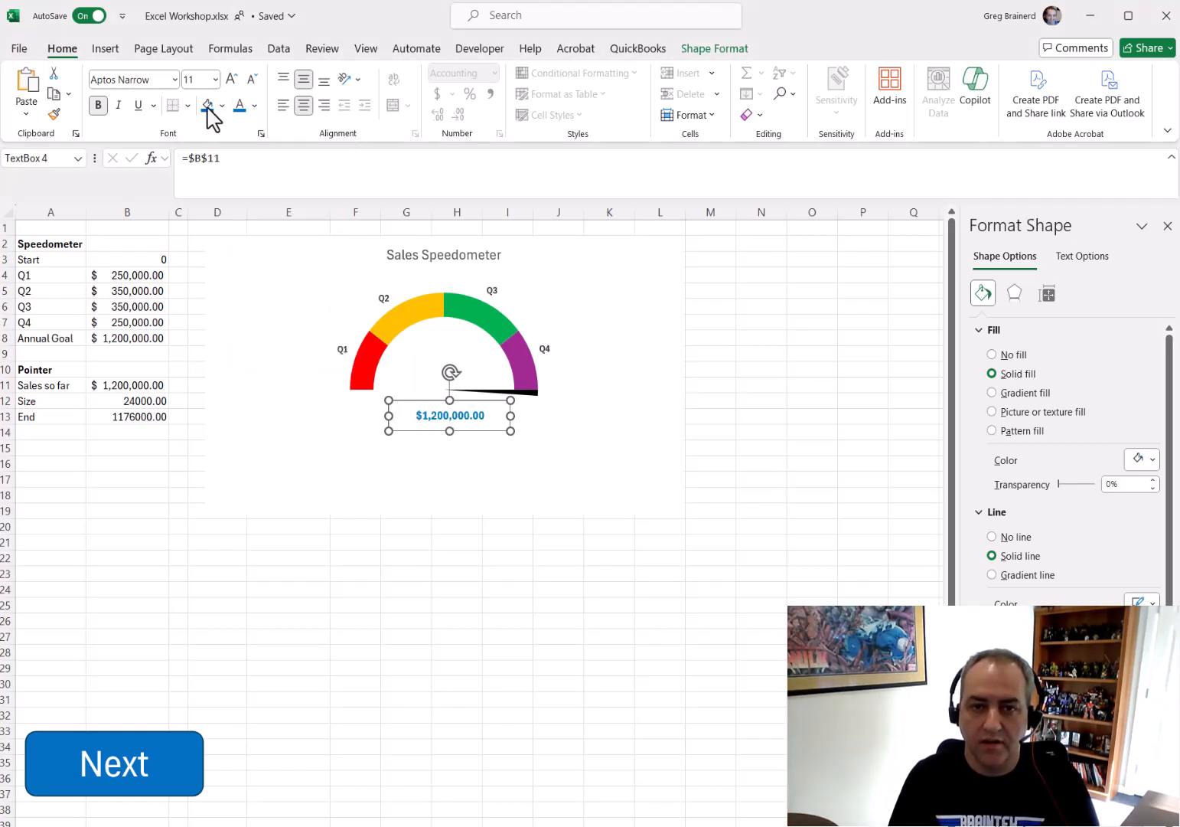
pyautogui.click(231, 79)
pyautogui.click(232, 79)
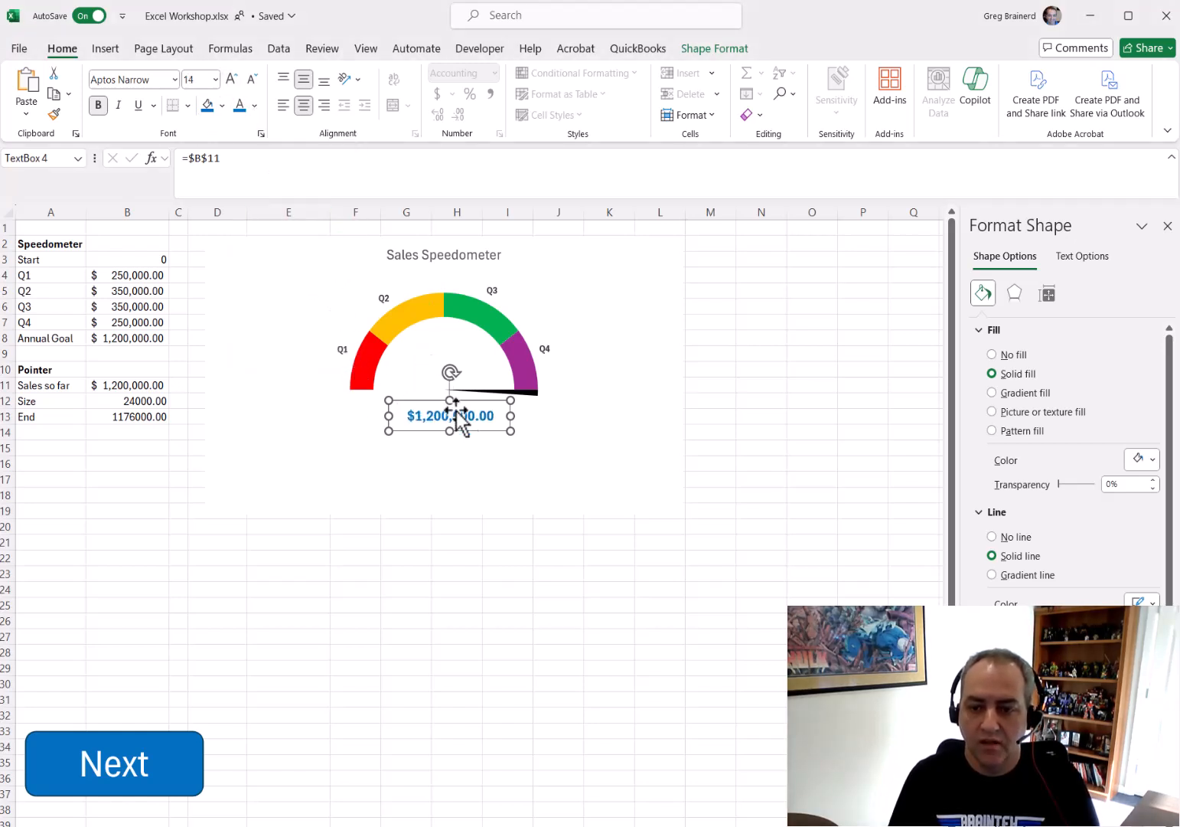
pyautogui.click(1017, 359)
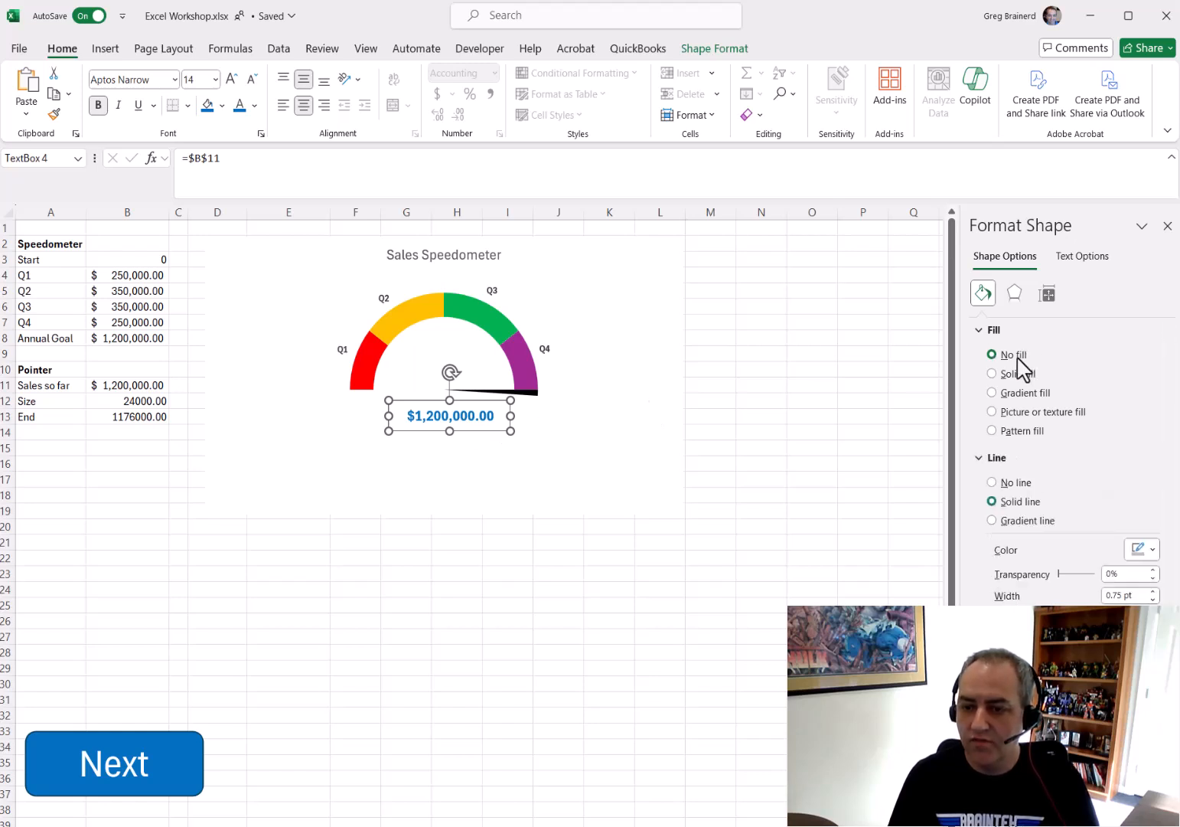
pyautogui.click(1016, 484)
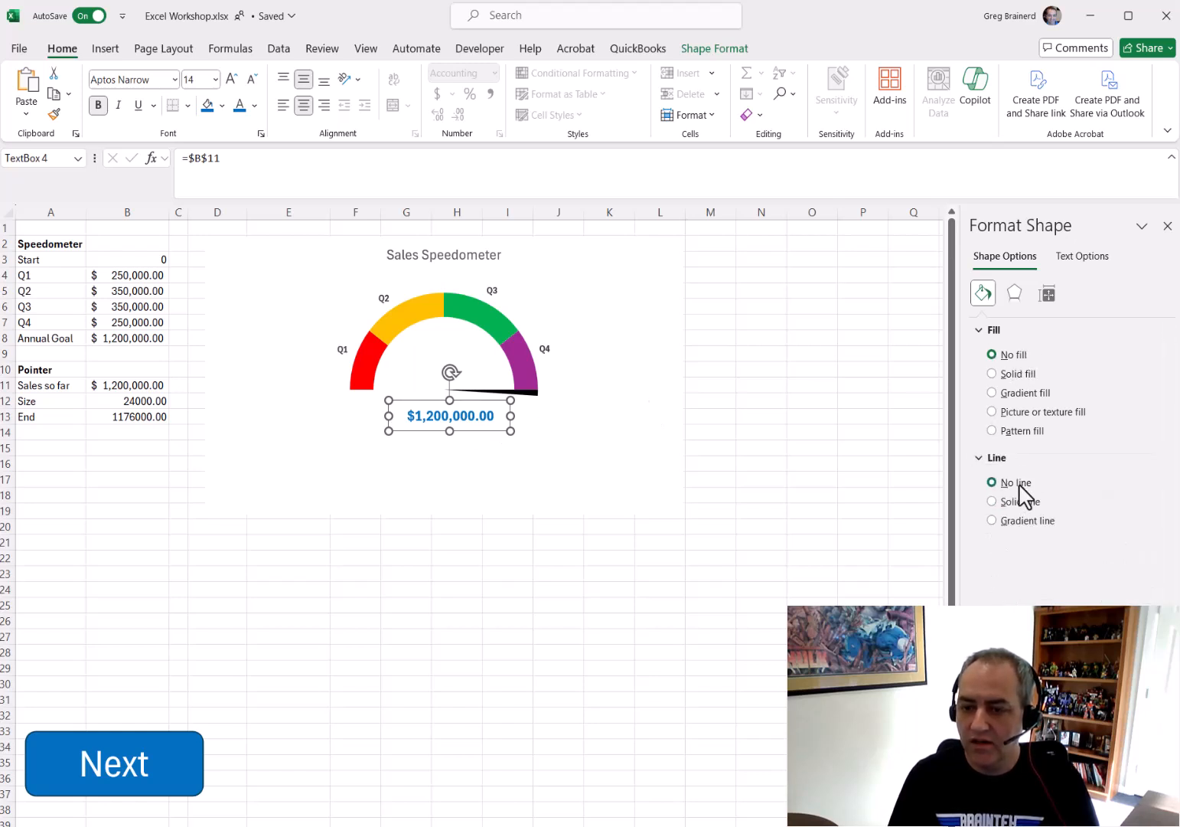
# Set the chart area of the gauge to no fill
pyautogui.click(653, 315)
pyautogui.click(1015, 356)
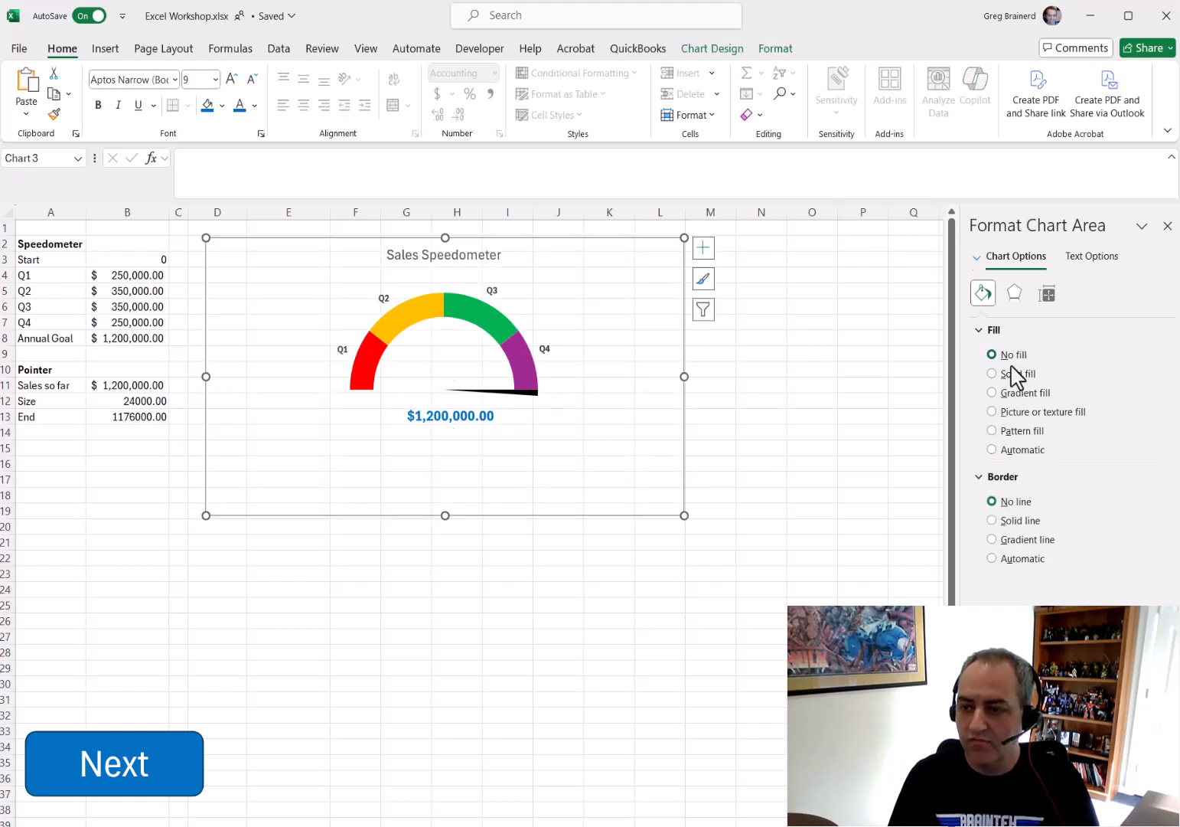
pyautogui.click(861, 461)
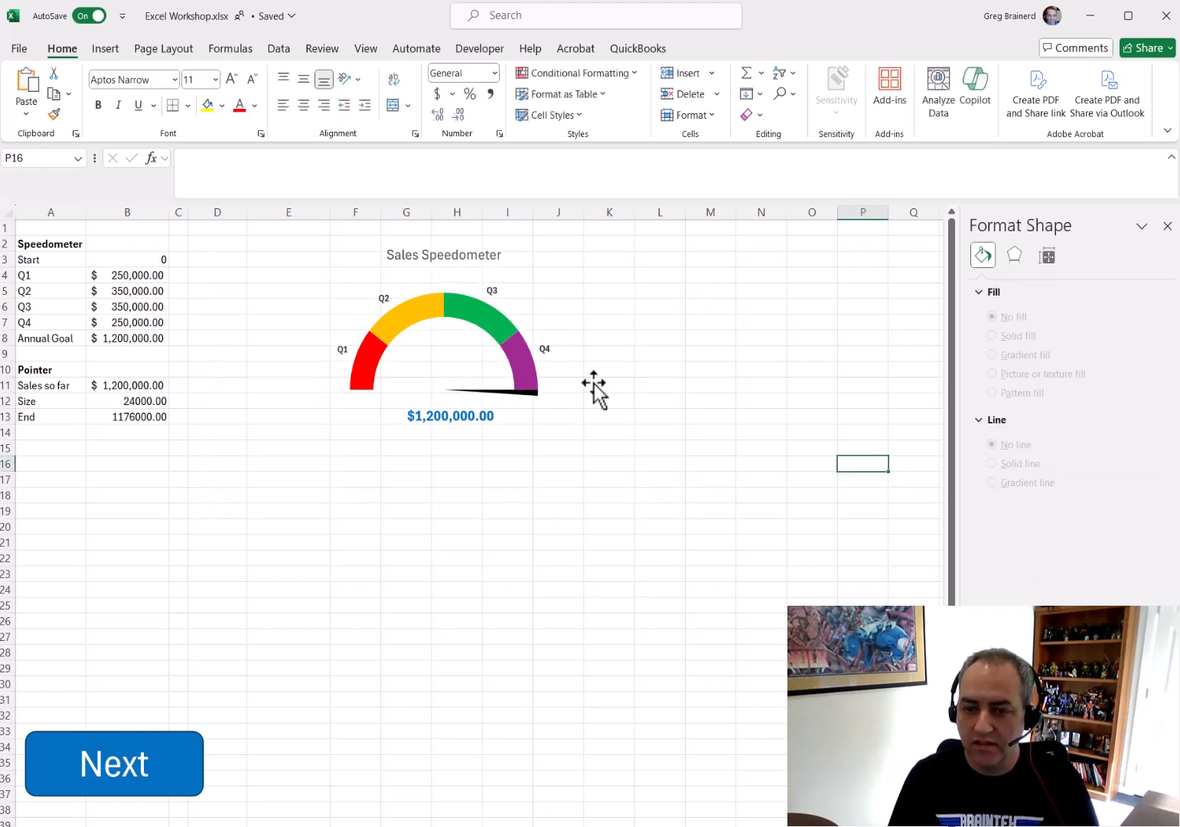
# Group the text box with the gauge chart, then move and narrow the group beside the data
pyautogui.click(460, 418)
pyautogui.keyDown('ctrl'); pyautogui.click(489, 319); pyautogui.keyUp('ctrl')
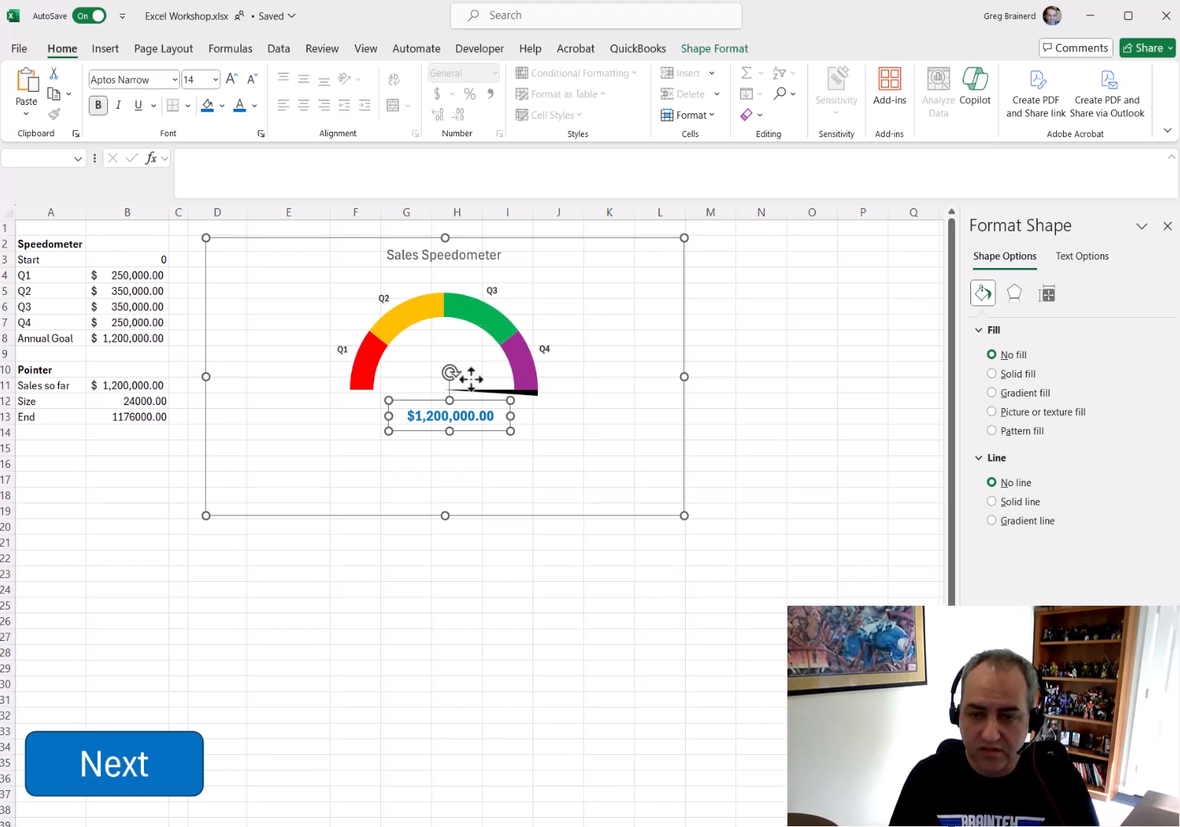
pyautogui.rightClick(496, 325)
pyautogui.moveTo(560, 470)
pyautogui.click(714, 466)
pyautogui.moveTo(592, 238); pyautogui.dragTo(546, 250)
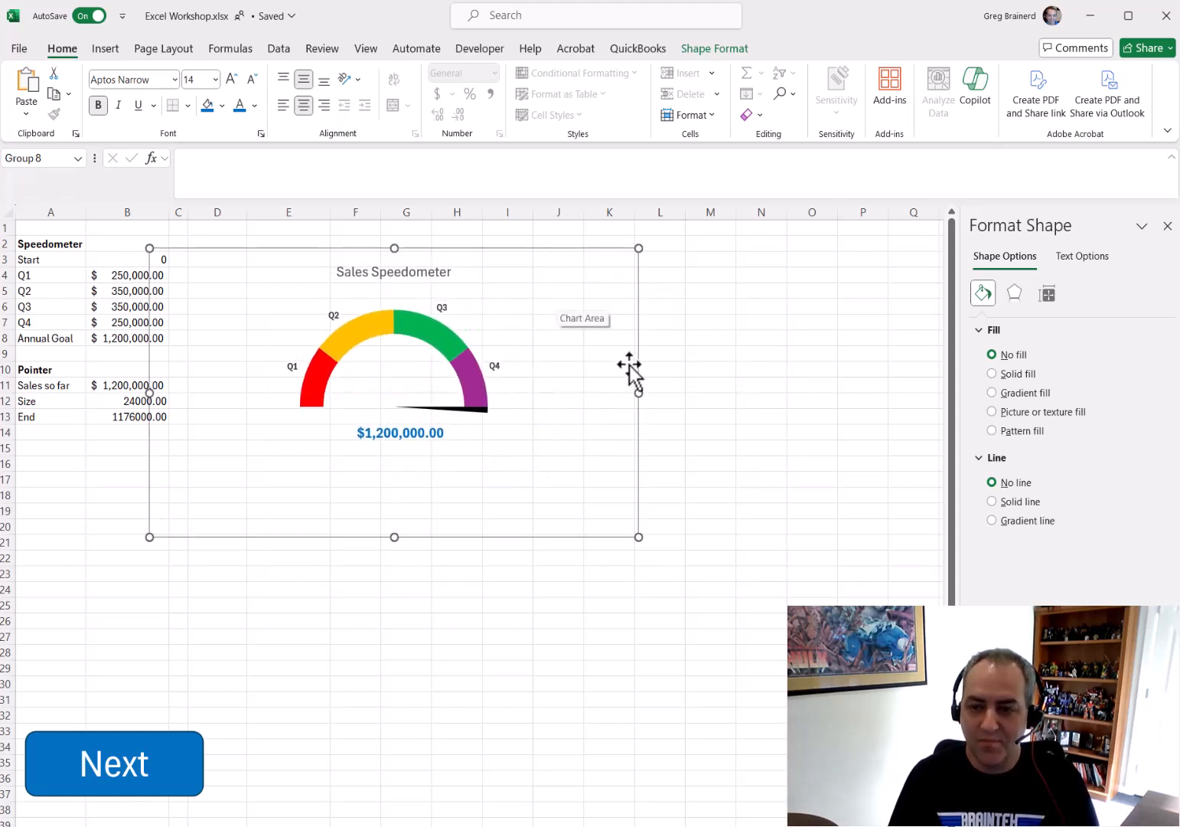
pyautogui.moveTo(638, 539); pyautogui.dragTo(574, 537)
pyautogui.click(356, 652)
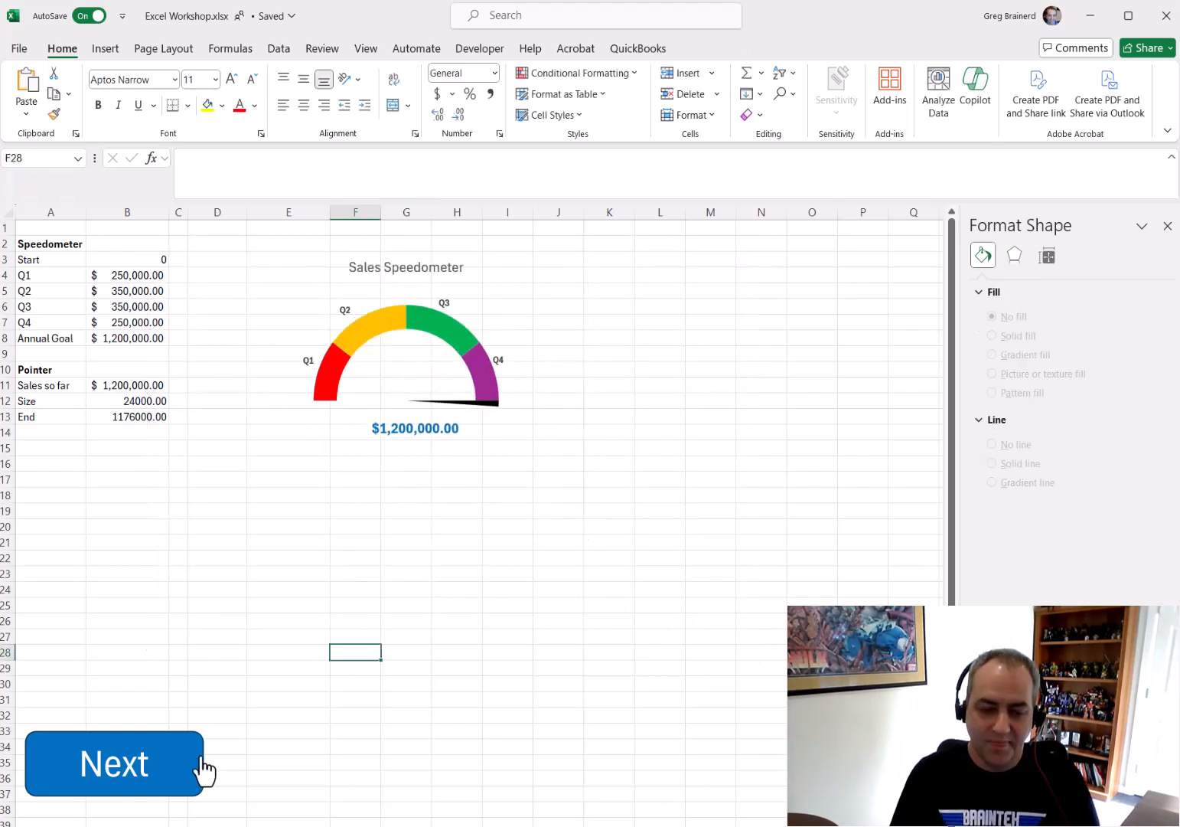
# Go to the Sales Column Bar sheet and set Sold so far to 875,000
pyautogui.click(198, 762)
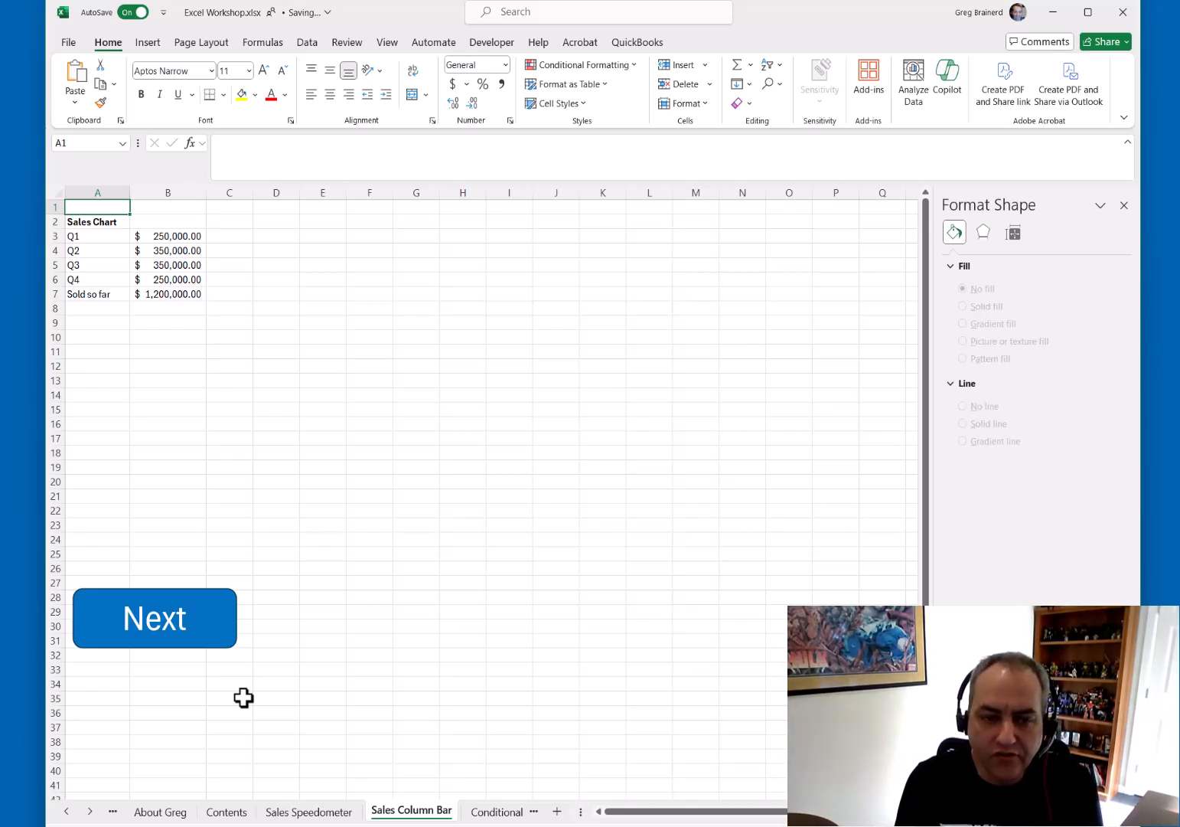
pyautogui.moveTo(163, 243); pyautogui.dragTo(172, 271)
pyautogui.click(174, 294)
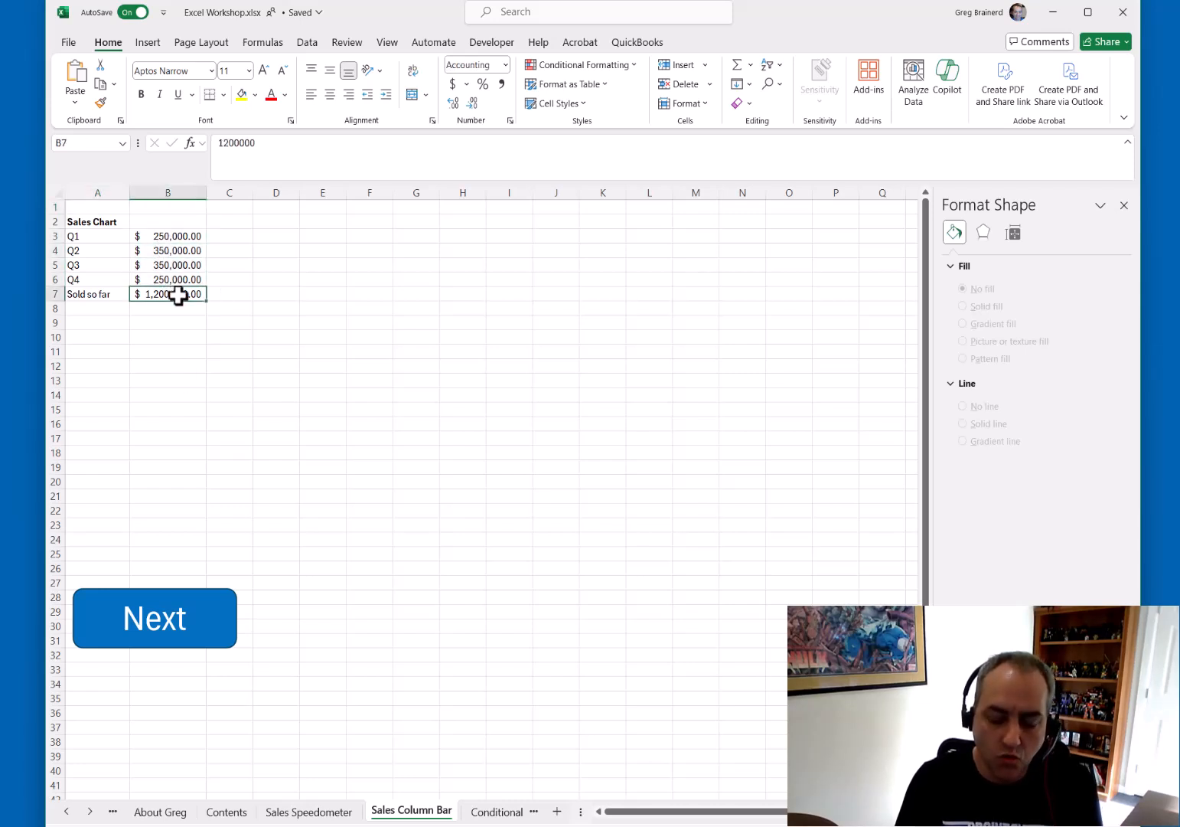
pyautogui.write('875,00')
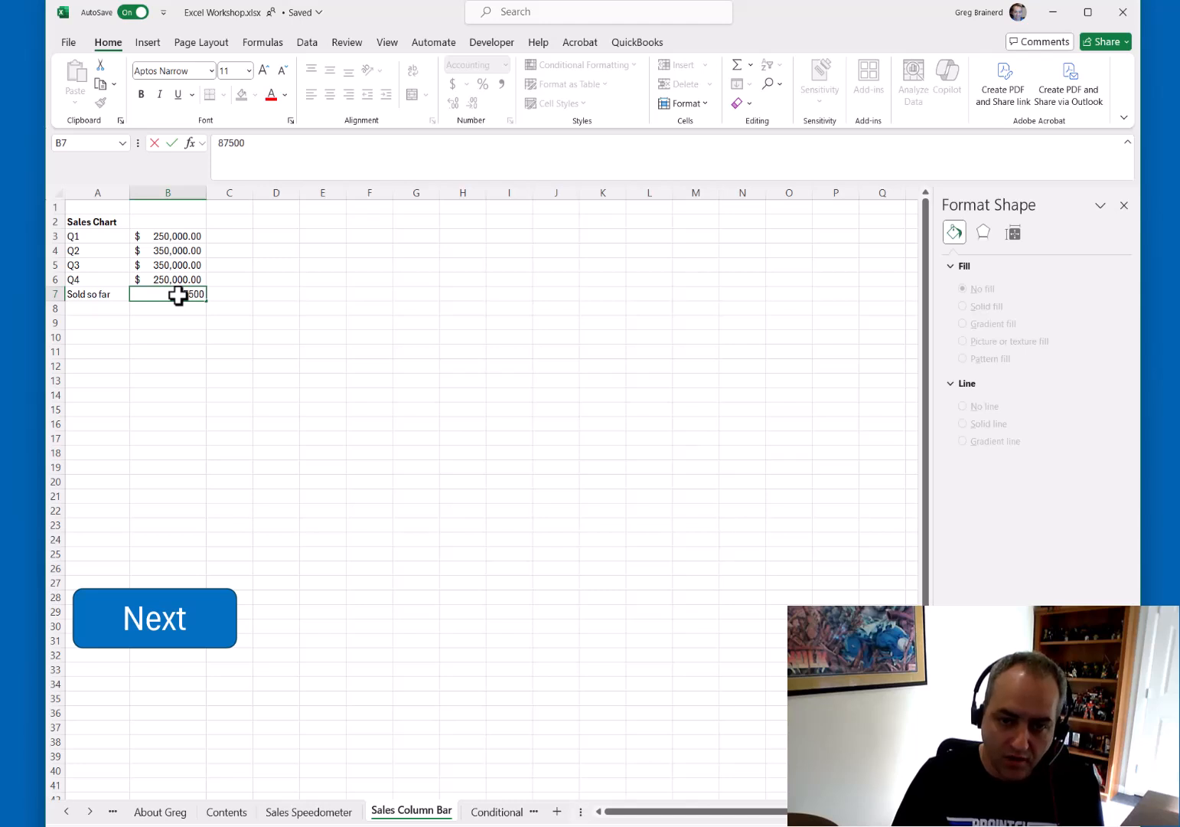
pyautogui.write('0')
pyautogui.press('Return')
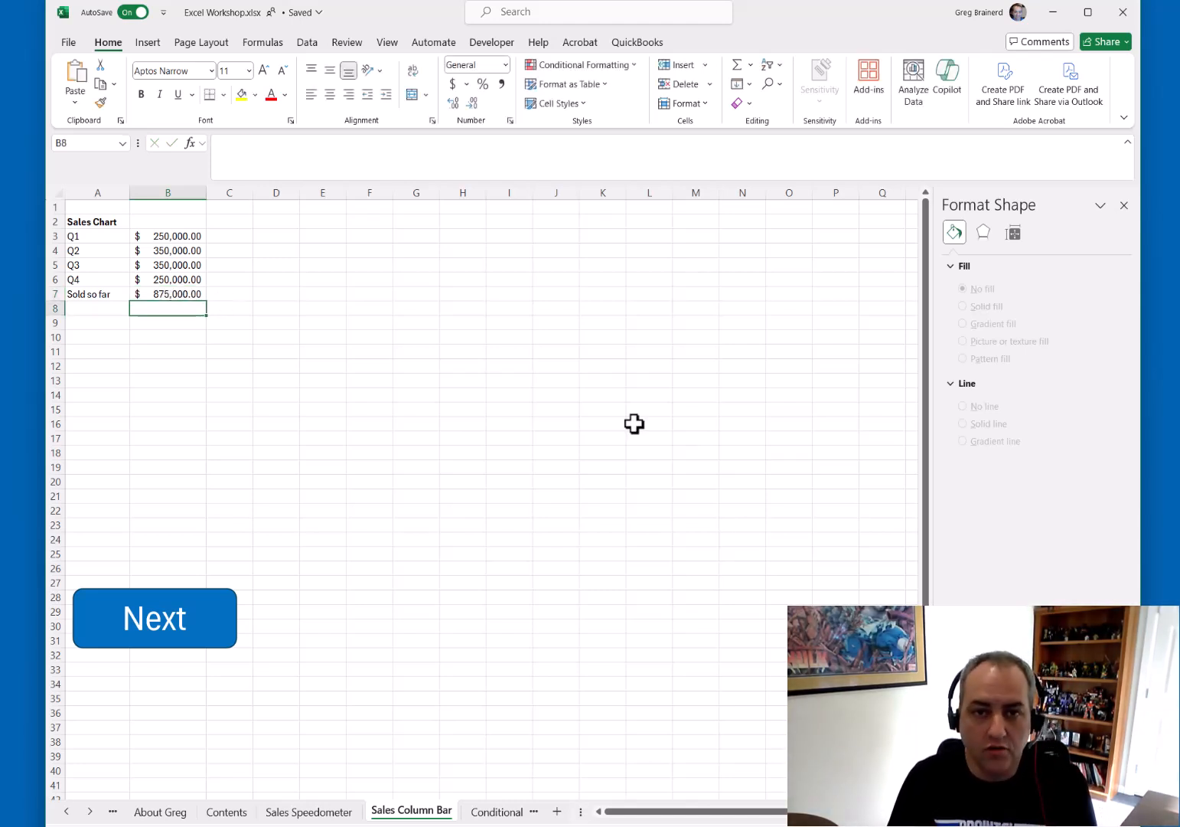
# Insert a stacked column chart of the sales data and move it next to the table
pyautogui.click(150, 44)
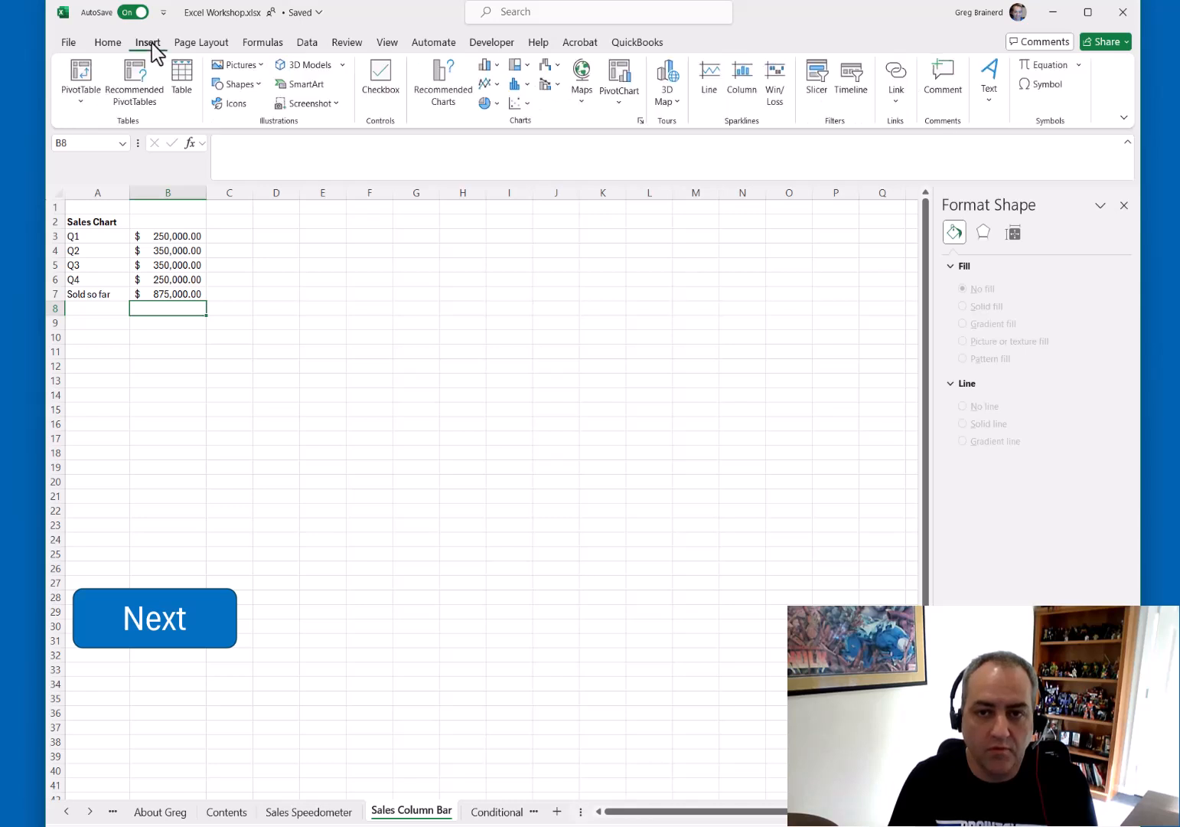
pyautogui.click(486, 65)
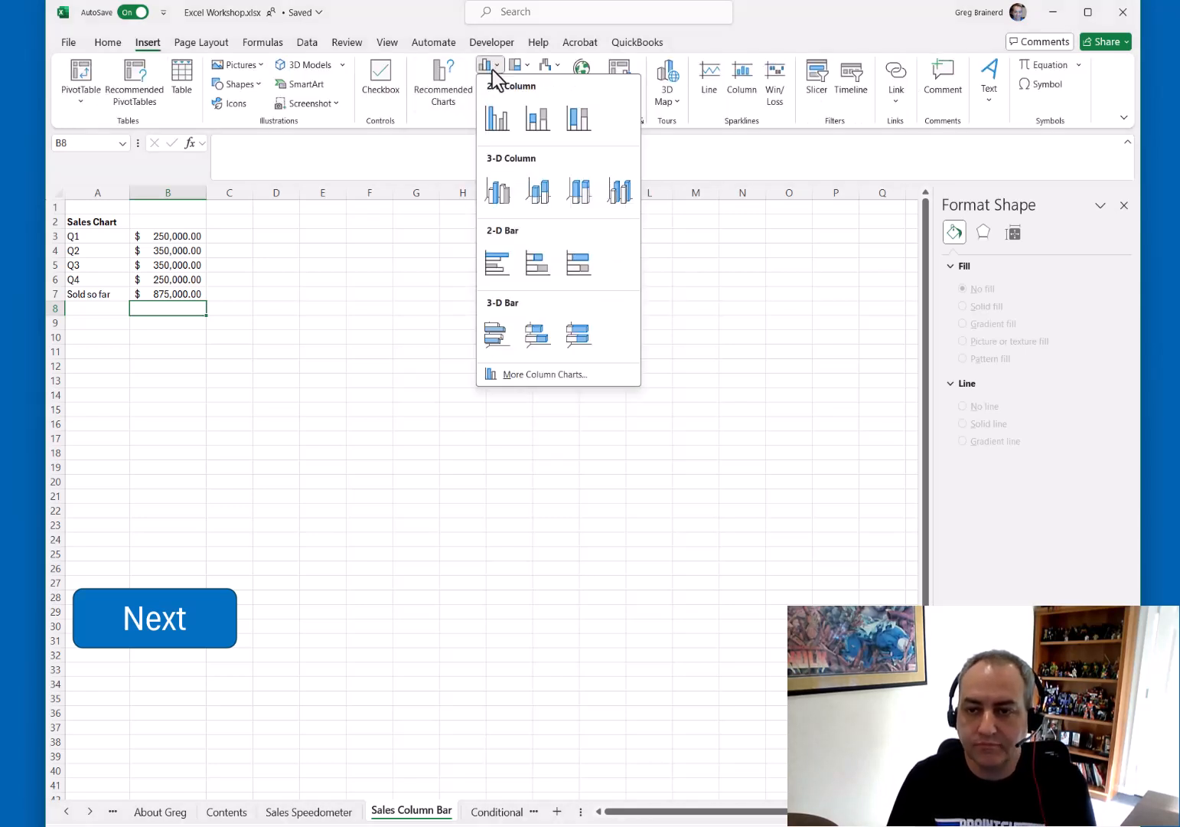
pyautogui.click(537, 126)
pyautogui.moveTo(437, 399); pyautogui.dragTo(352, 238)
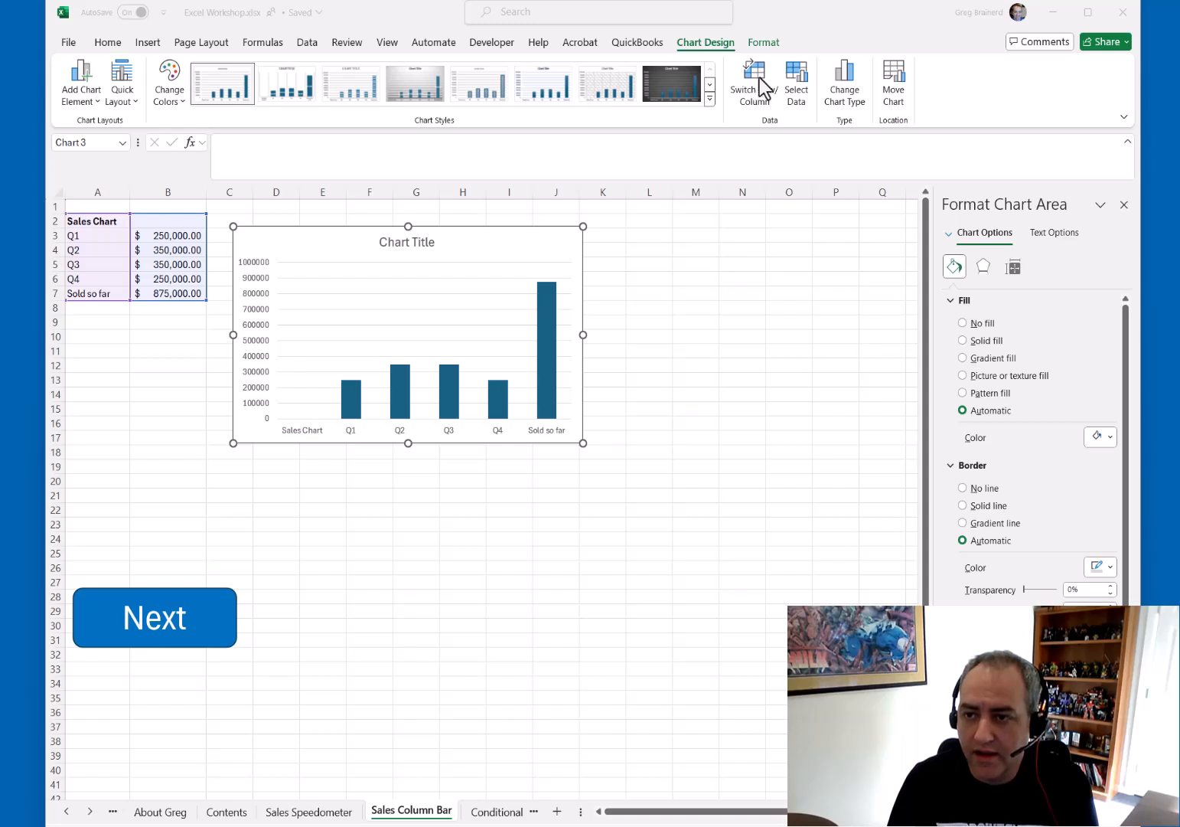
# Switch the chart's rows and columns so the quarters stack in one column, and review the data source
pyautogui.click(756, 78)
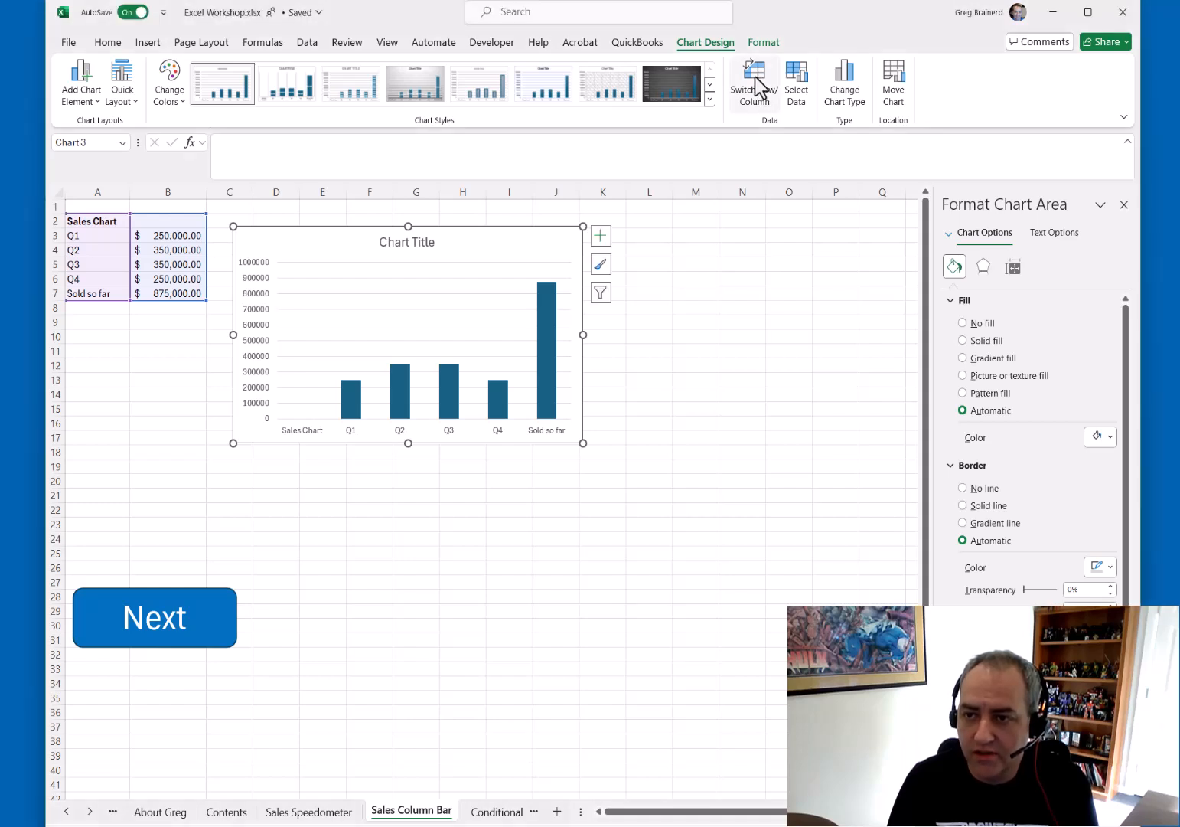
pyautogui.click(755, 80)
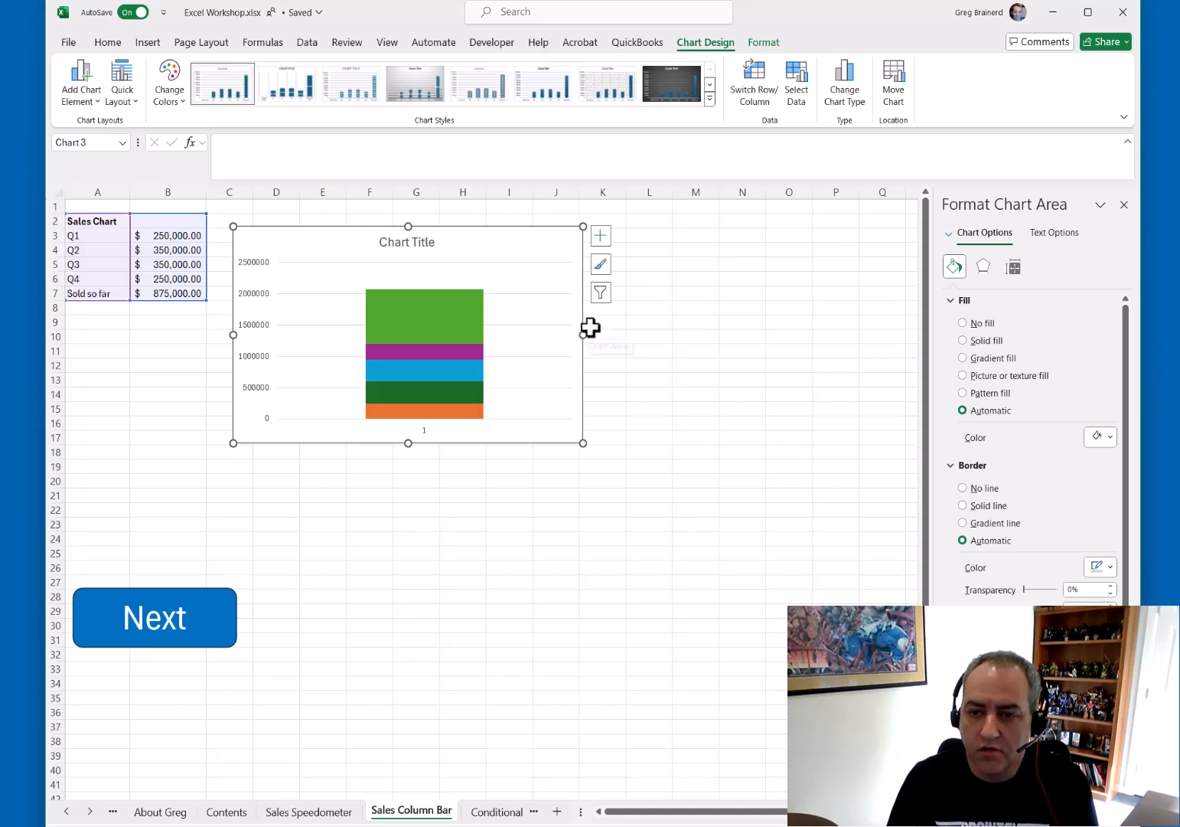
pyautogui.click(800, 88)
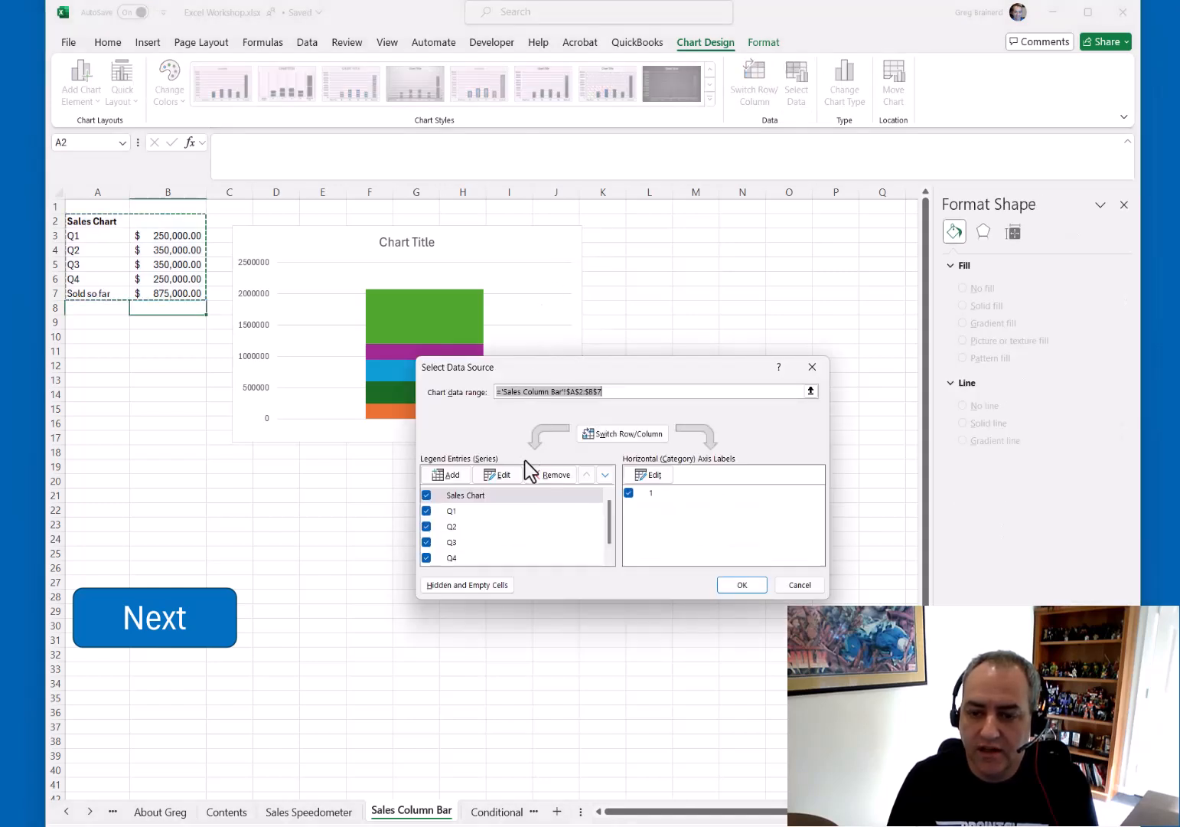
pyautogui.click(813, 585)
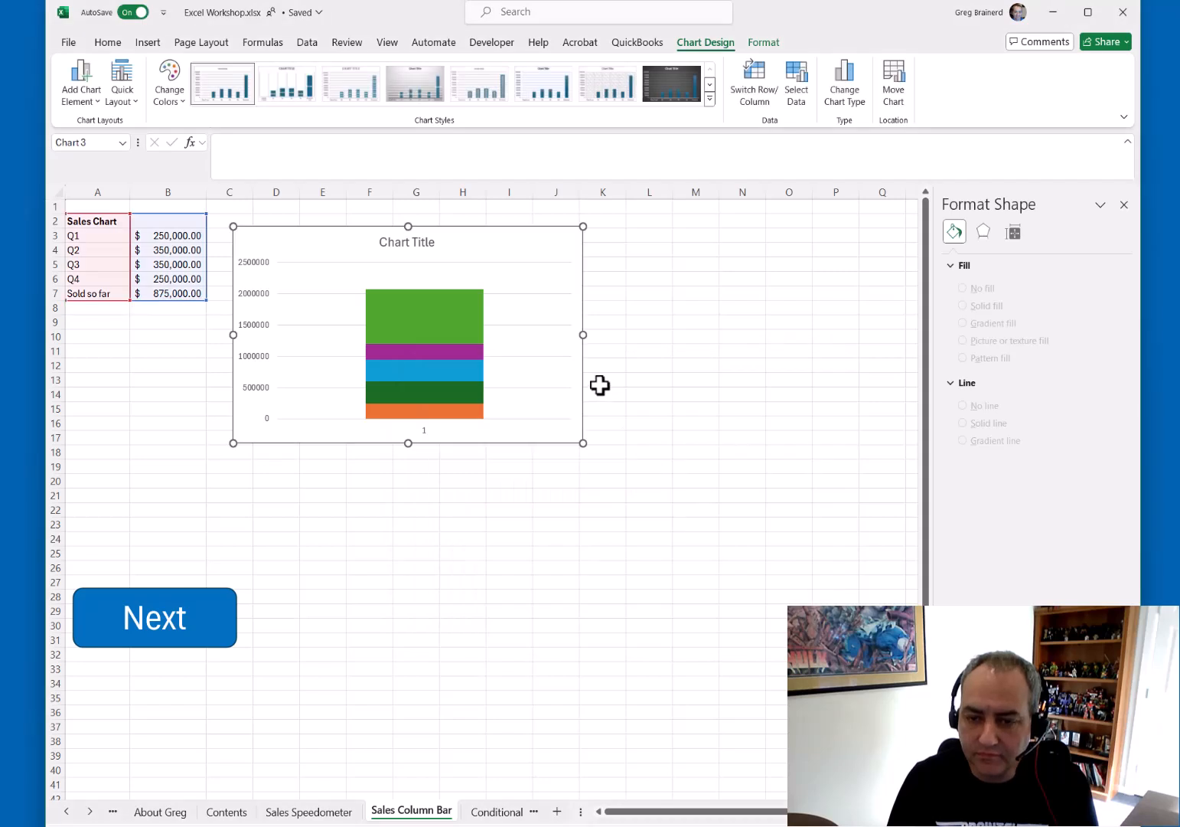
# Remove the gridlines and the horizontal axis labels from the column chart
pyautogui.click(601, 239)
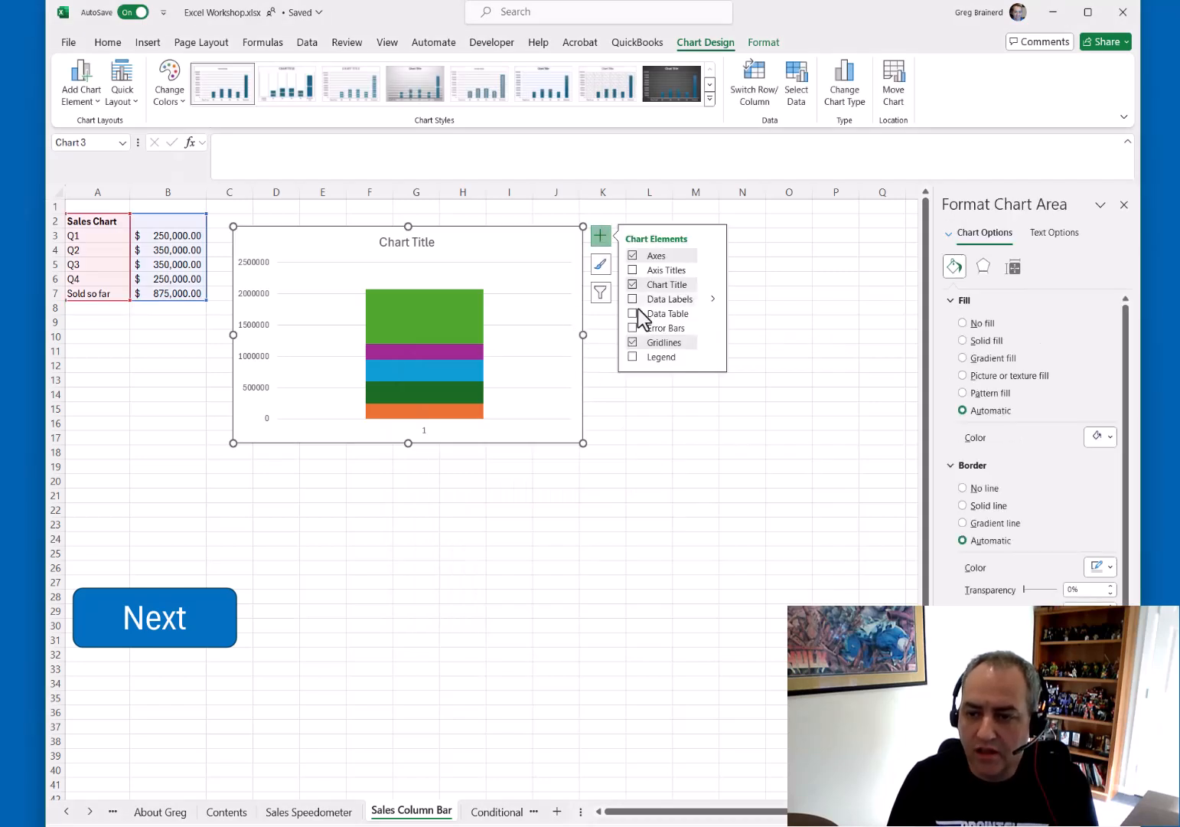
pyautogui.click(632, 342)
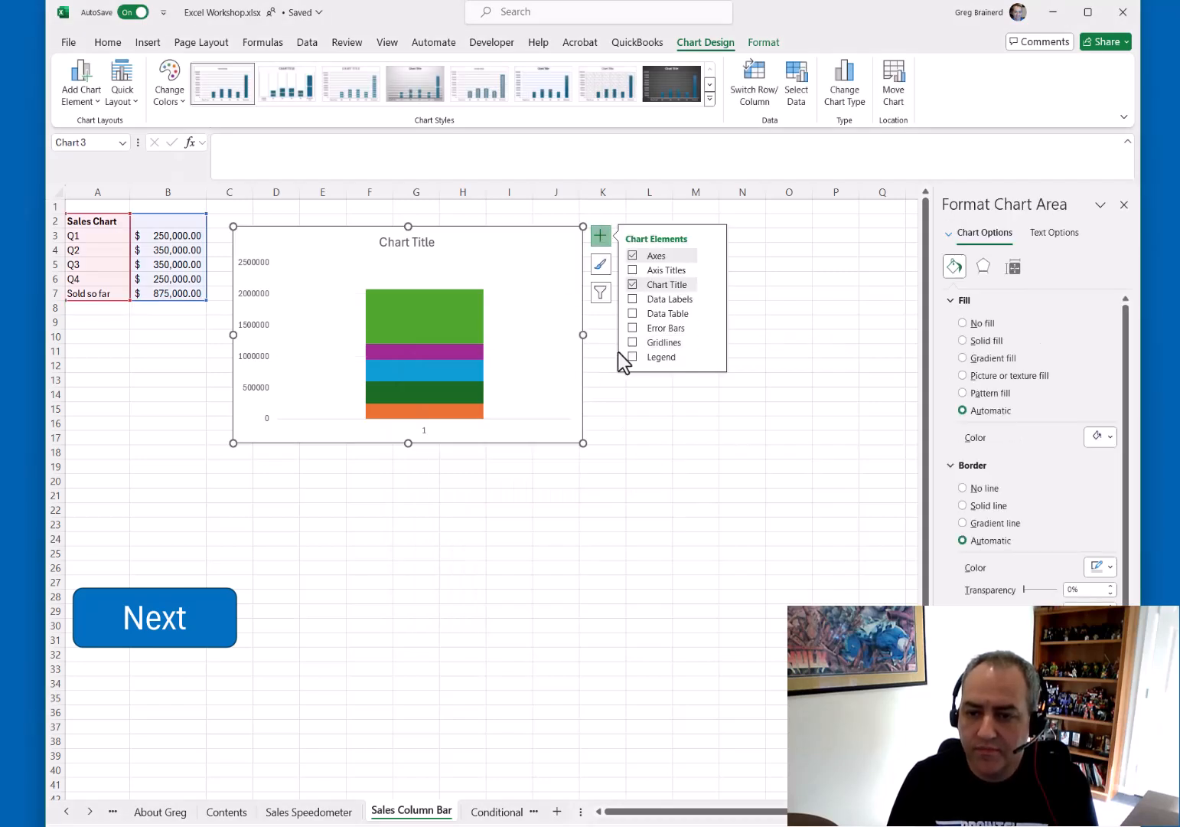
pyautogui.click(423, 429)
pyautogui.press('Delete')
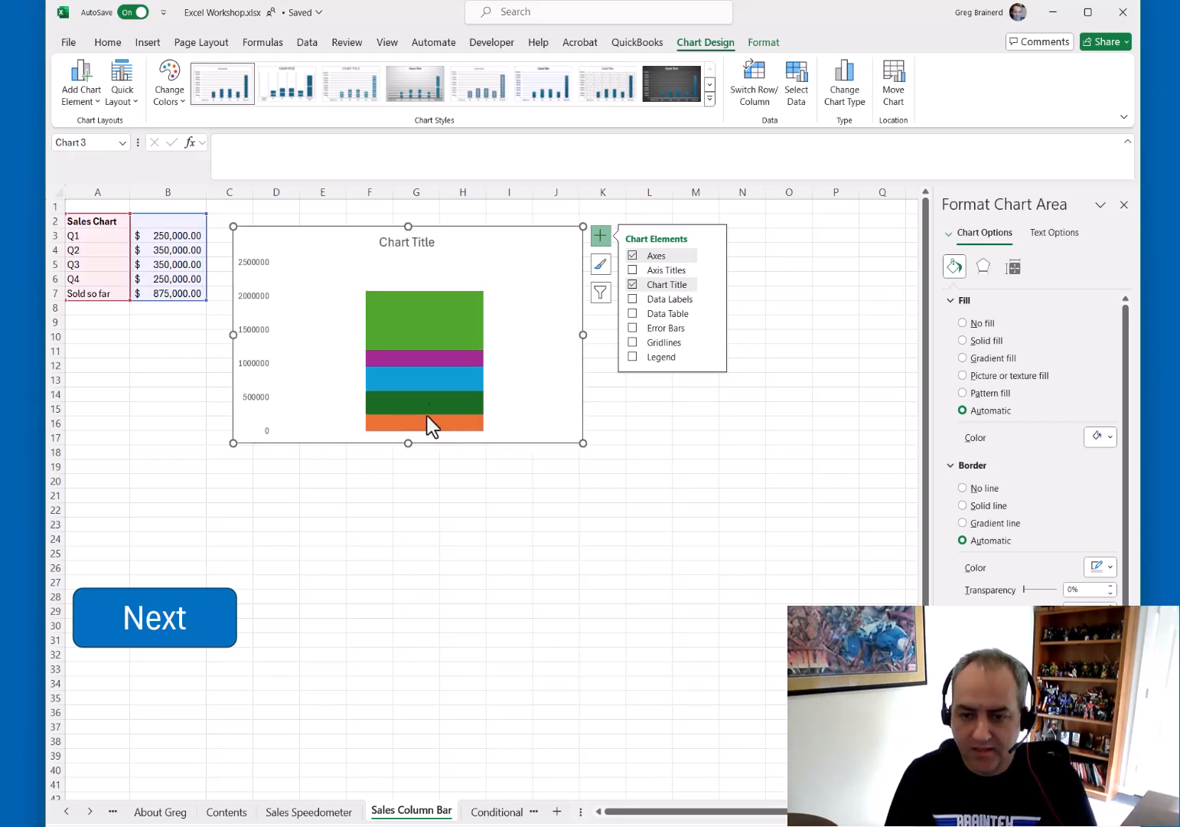
# Rename the column chart's title to Sales Column Chart
pyautogui.click(411, 242)
pyautogui.doubleClick(419, 242)
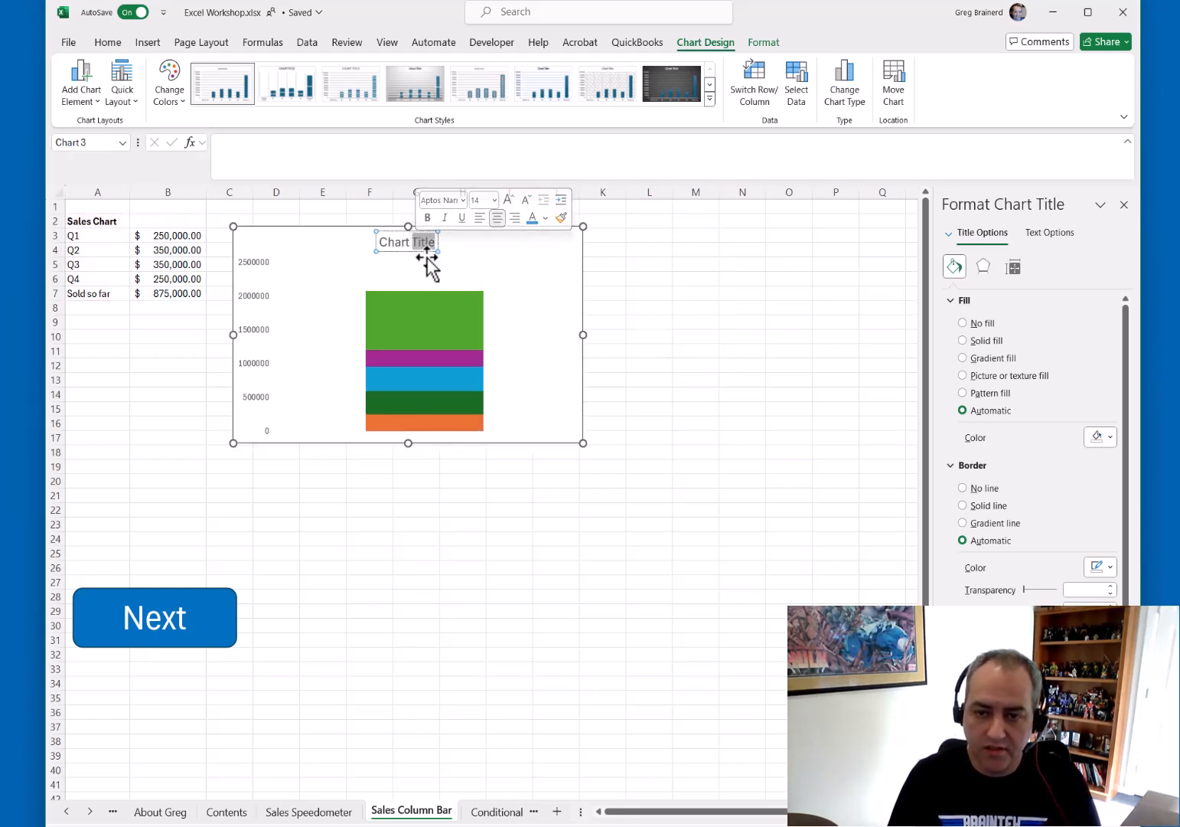
pyautogui.press('BackSpace')
pyautogui.write('Sales ColumnChart')
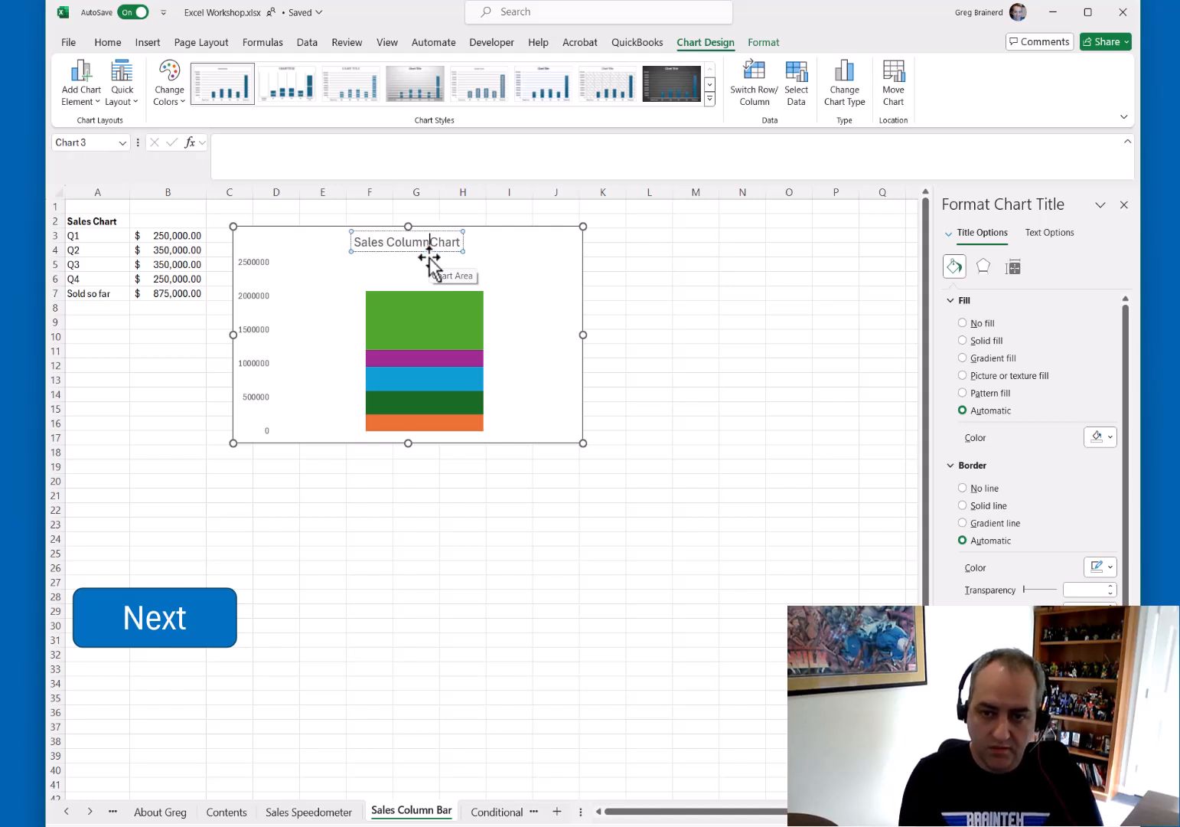
pyautogui.press('Return')
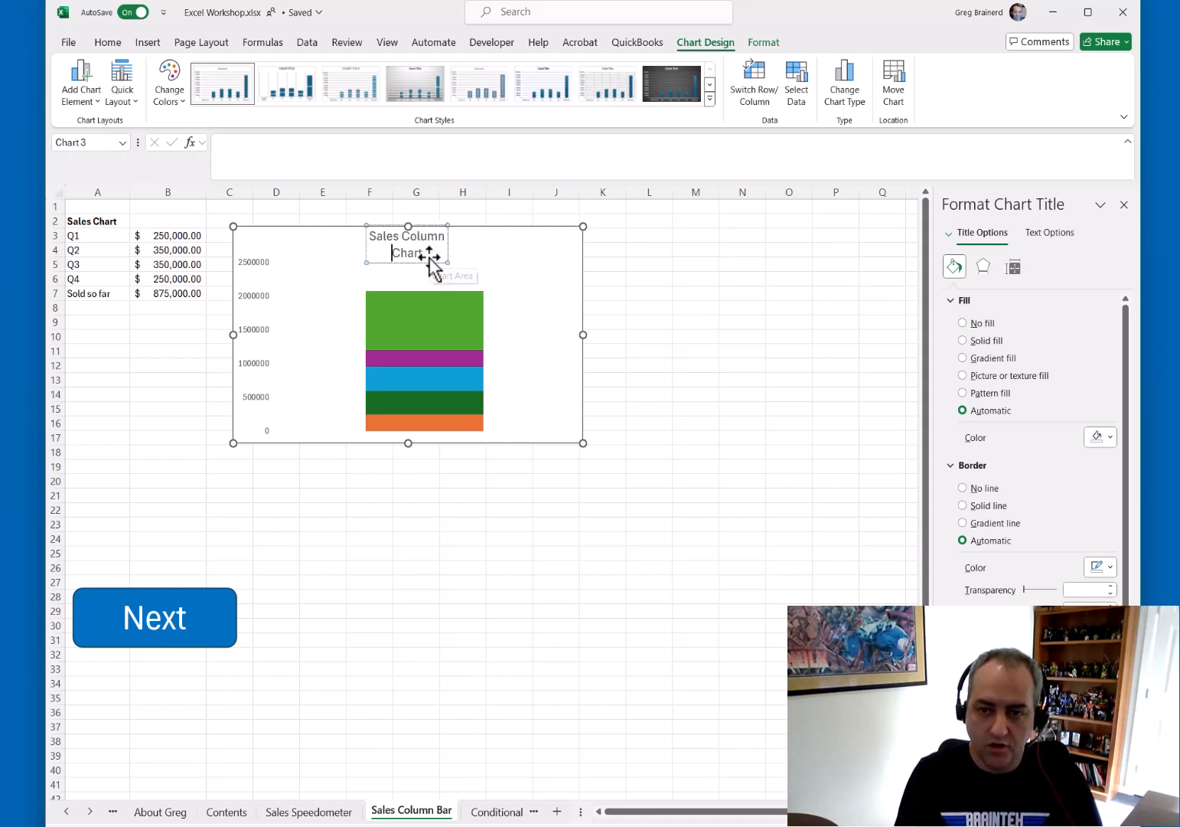
pyautogui.press('BackSpace')
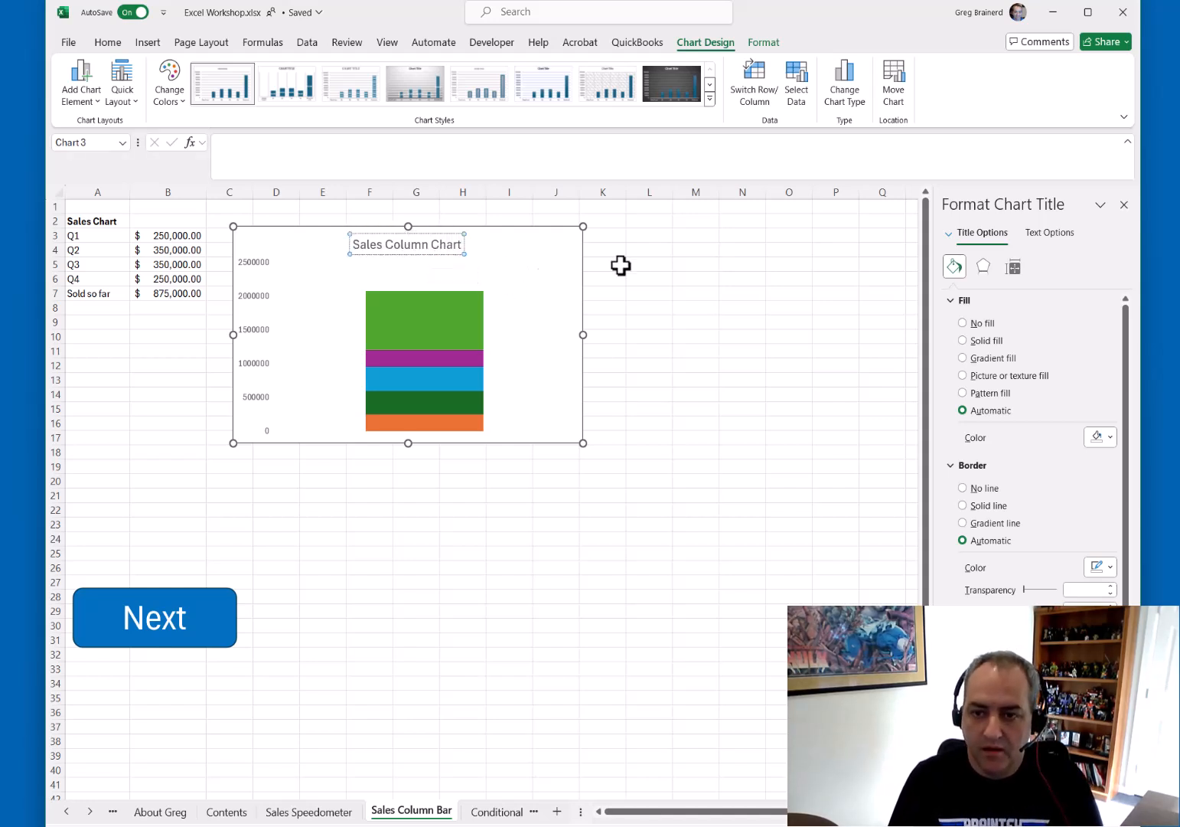
# Resize the chart into a narrow, tall column and nudge it slightly upward
pyautogui.click(647, 263)
pyautogui.click(583, 329)
pyautogui.moveTo(585, 337); pyautogui.dragTo(429, 338)
pyautogui.moveTo(435, 443); pyautogui.dragTo(456, 498)
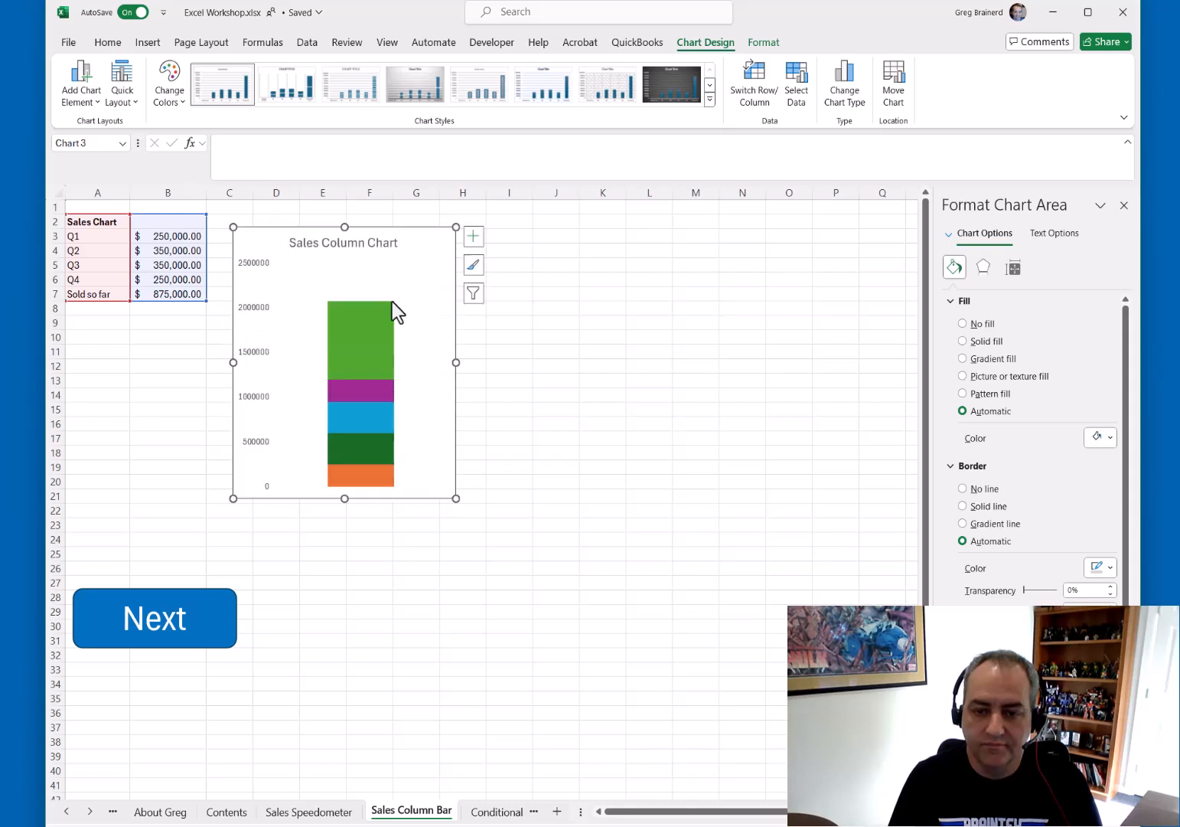
pyautogui.moveTo(393, 238); pyautogui.dragTo(405, 224)
pyautogui.moveTo(418, 238); pyautogui.dragTo(419, 222)
pyautogui.hotkey('ctrl', 'z')
pyautogui.hotkey('ctrl', 'z')
pyautogui.click(419, 222)
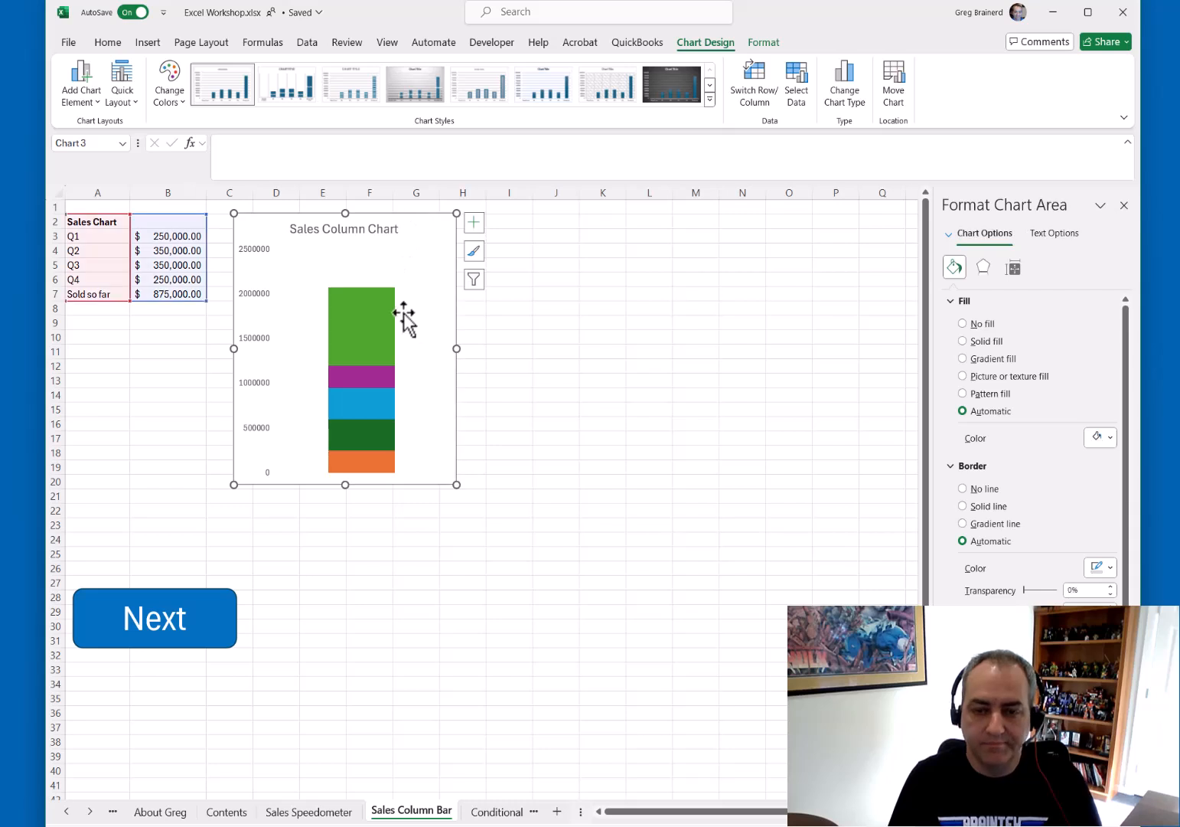
# Change the Sold so far series chart type to Line with Markers in the combo chart settings
pyautogui.click(361, 335)
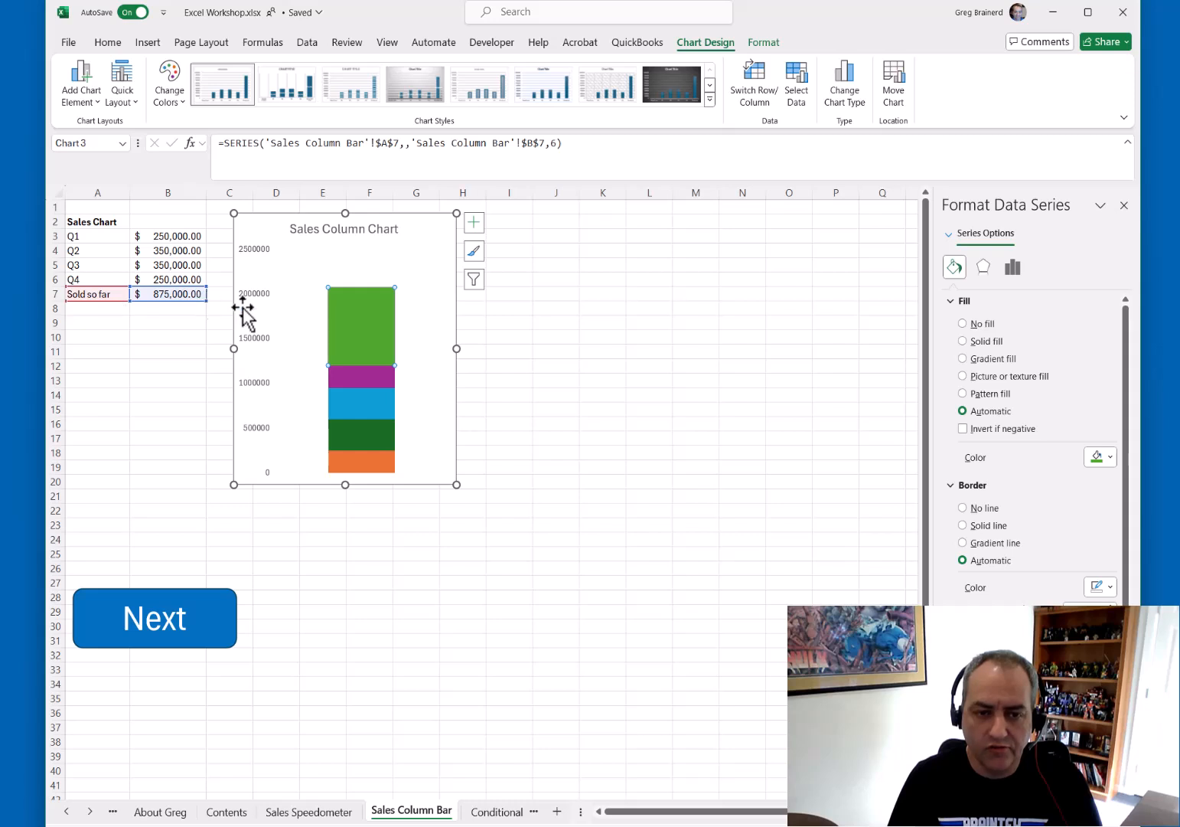
pyautogui.rightClick(352, 330)
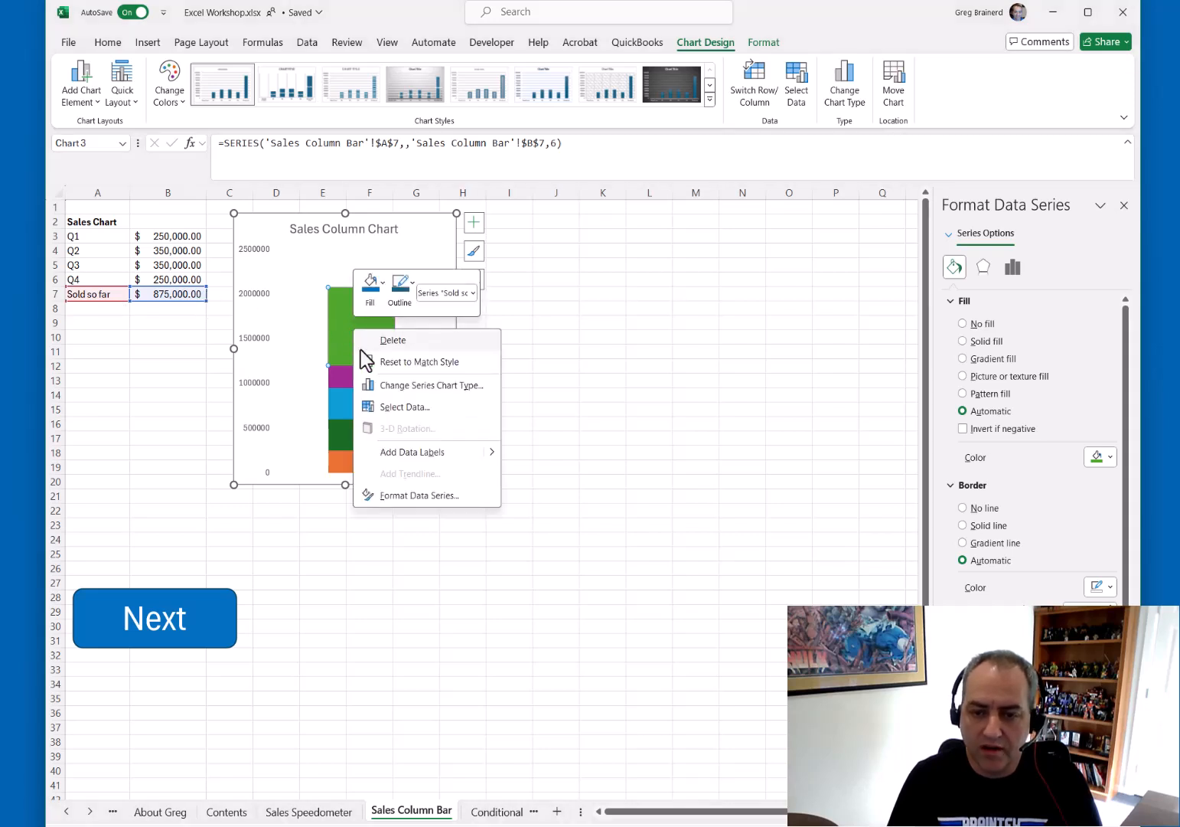
pyautogui.click(427, 388)
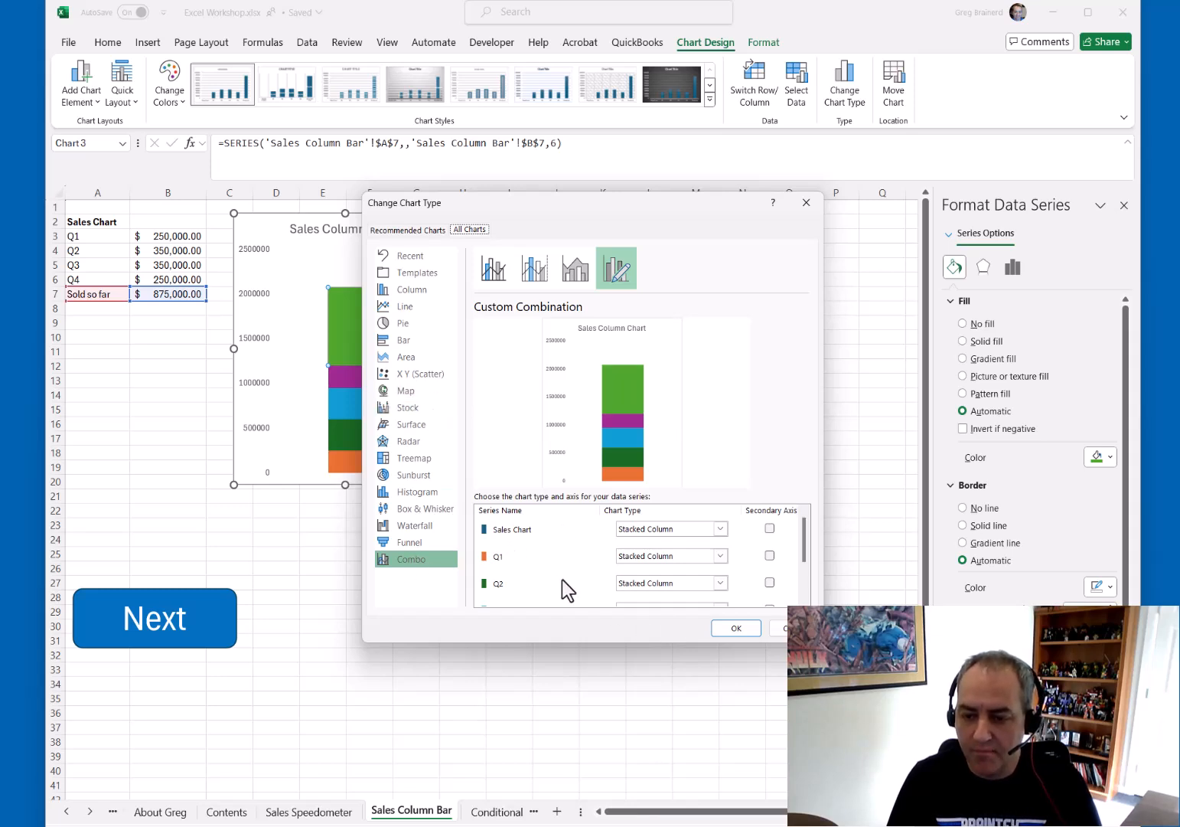
pyautogui.moveTo(808, 532); pyautogui.dragTo(814, 593)
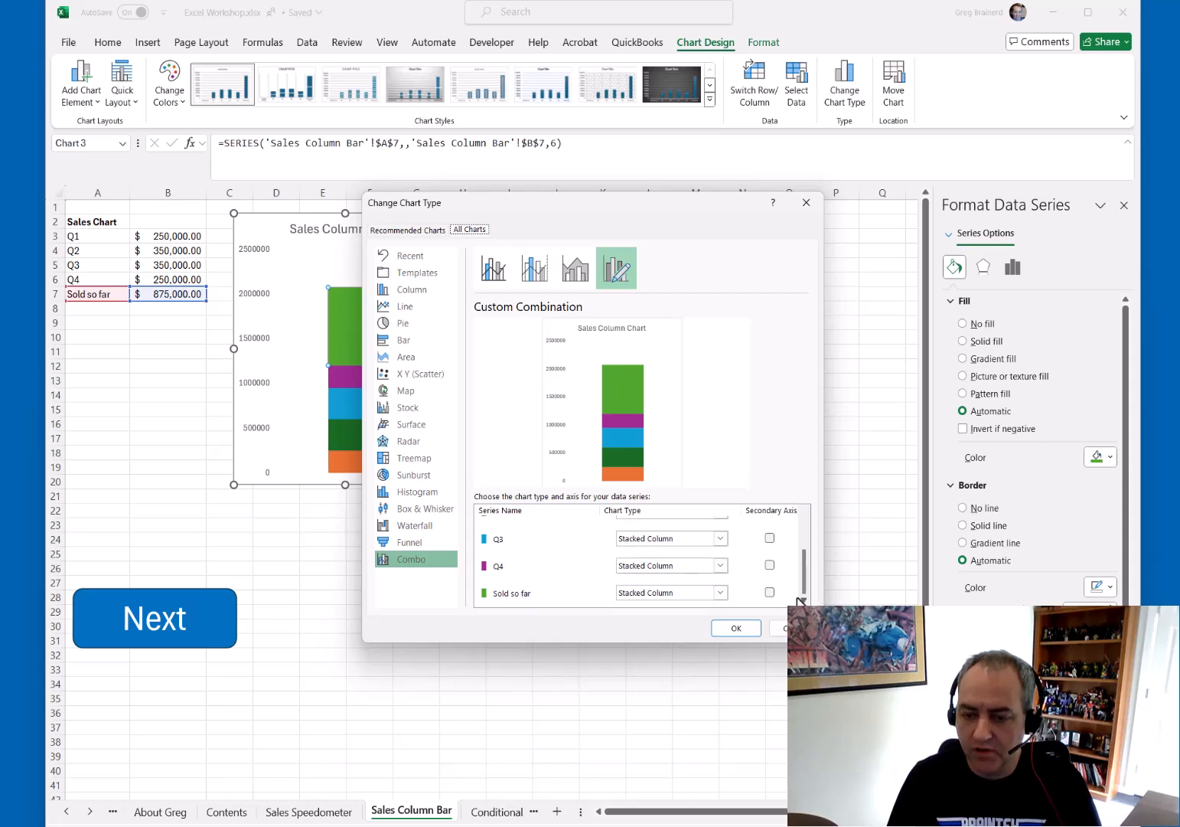
pyautogui.click(720, 593)
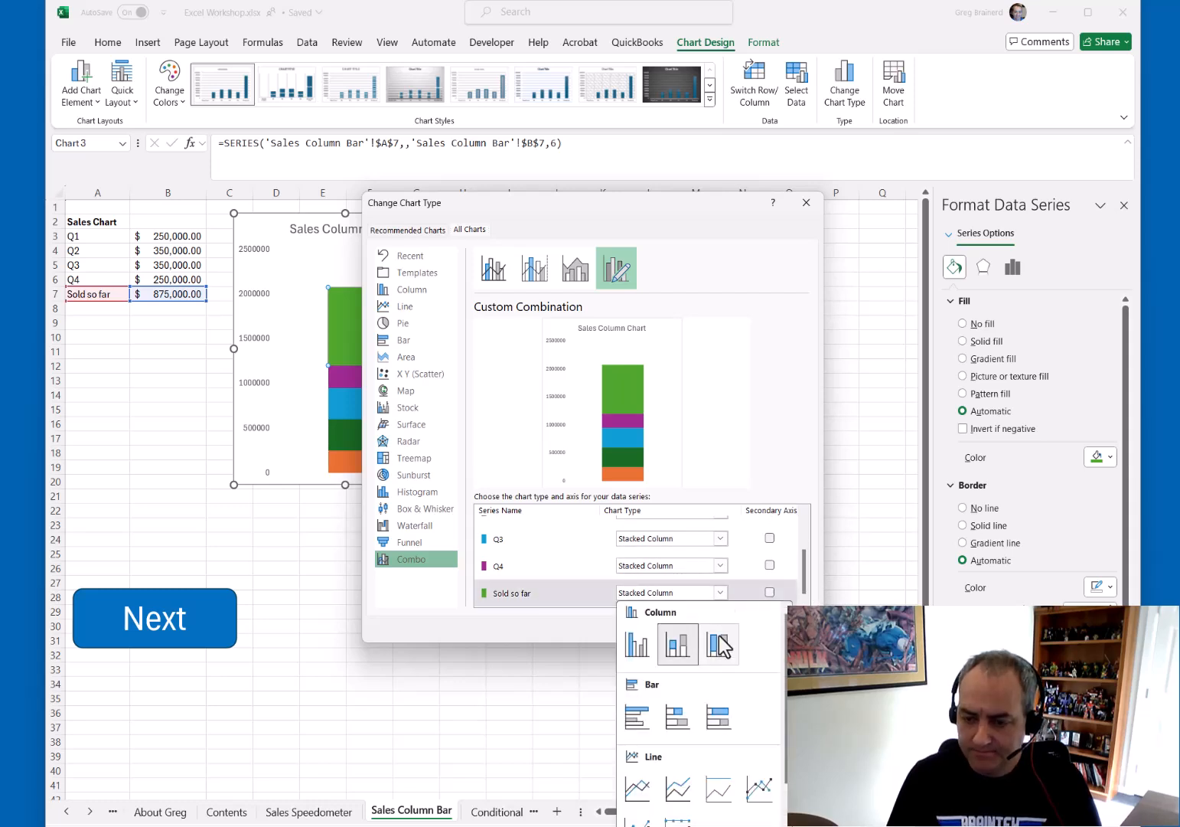
pyautogui.click(759, 791)
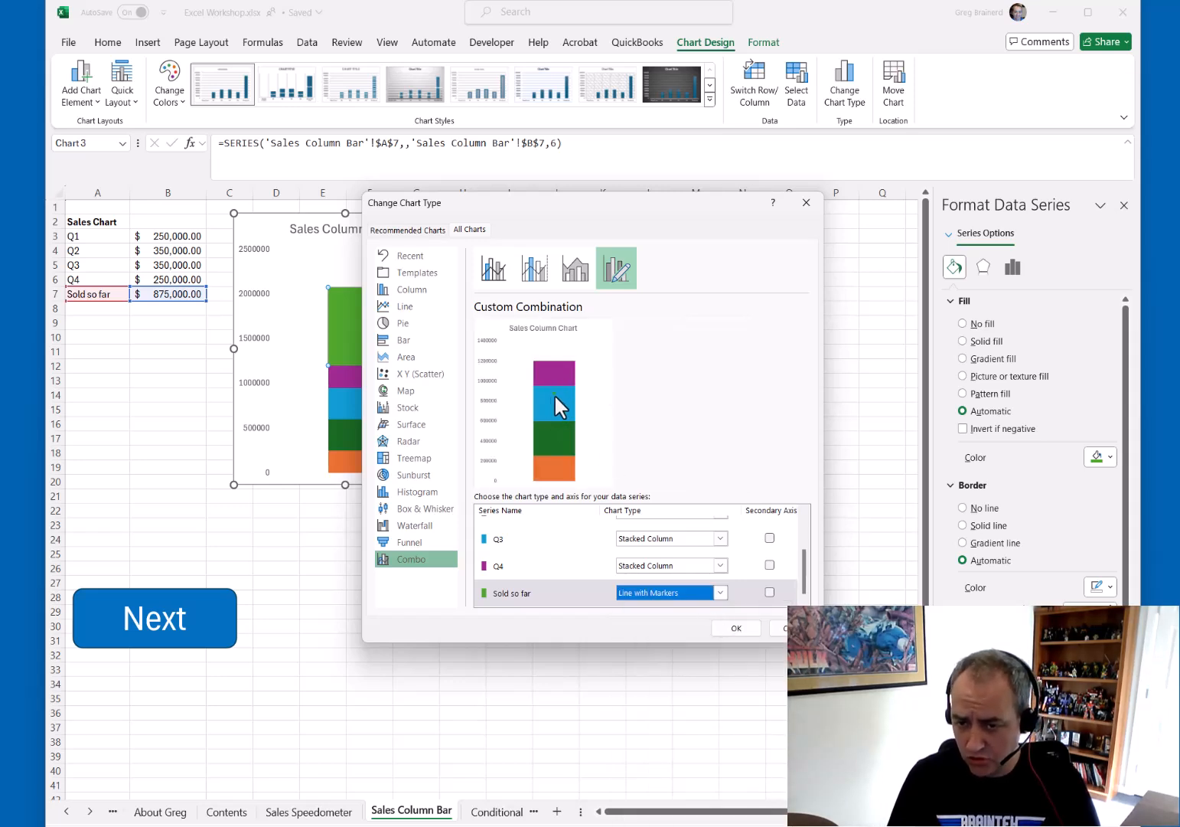
pyautogui.click(738, 630)
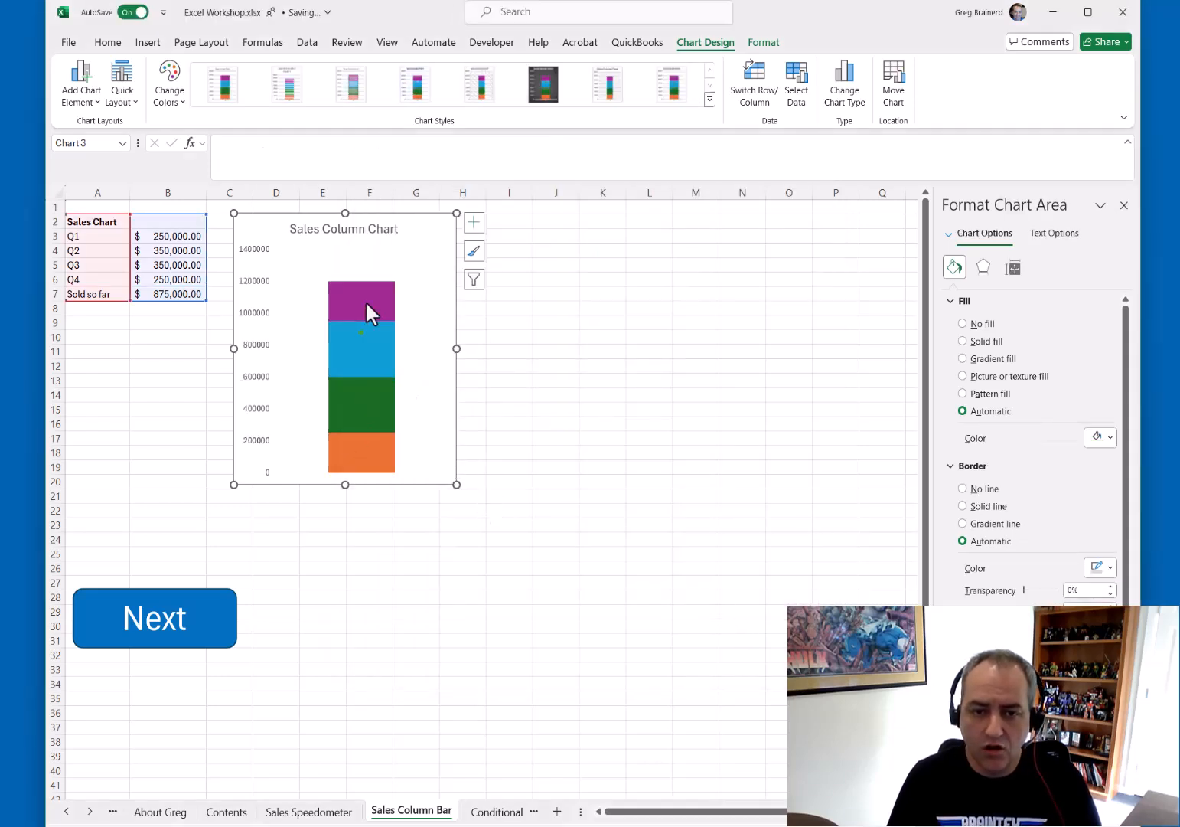
# Set the vertical axis major unit to 100000 and format its labels as currency
pyautogui.moveTo(366, 304)
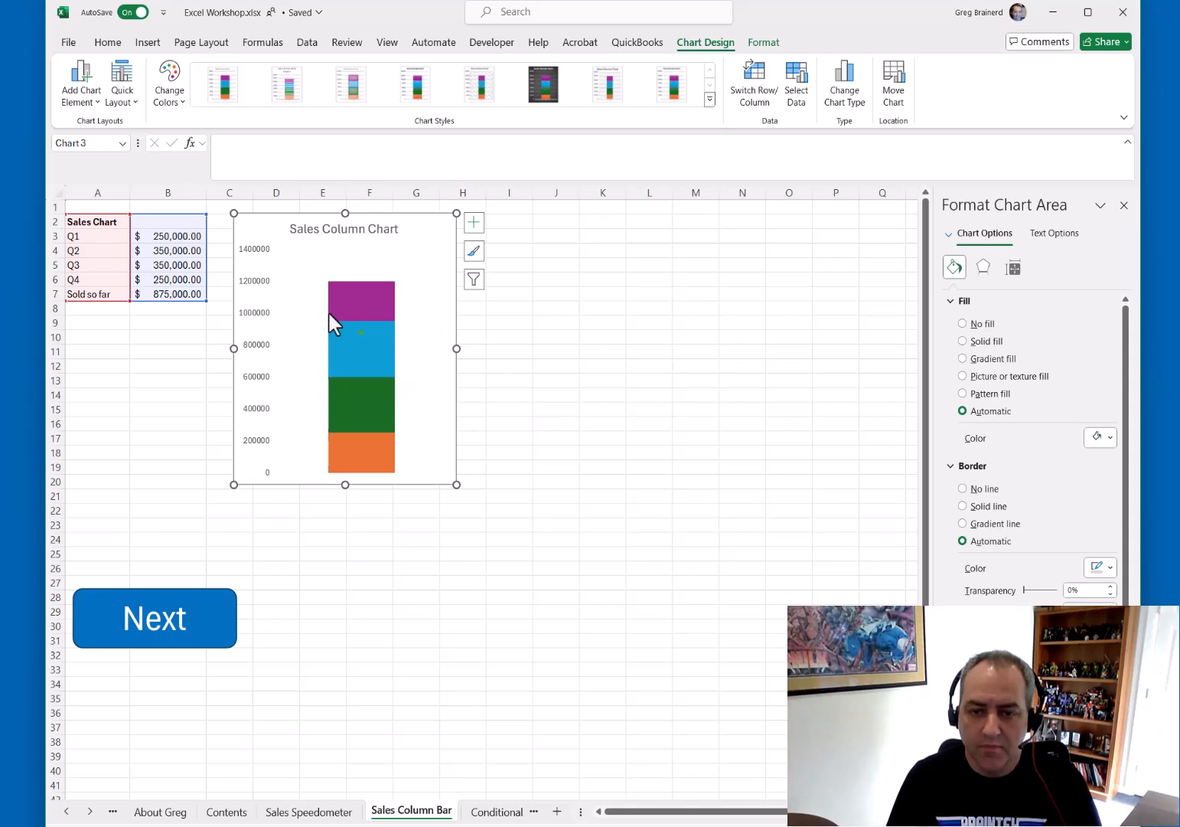
pyautogui.click(260, 251)
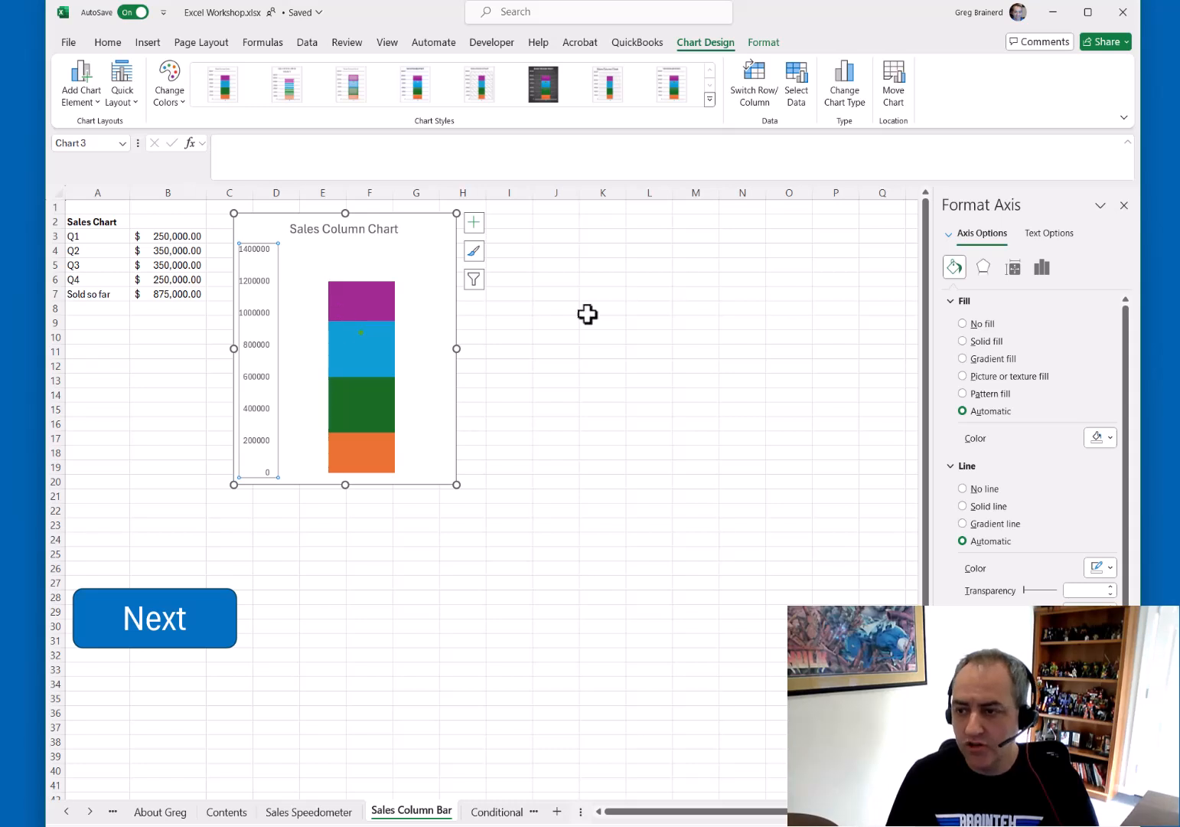
pyautogui.click(1041, 270)
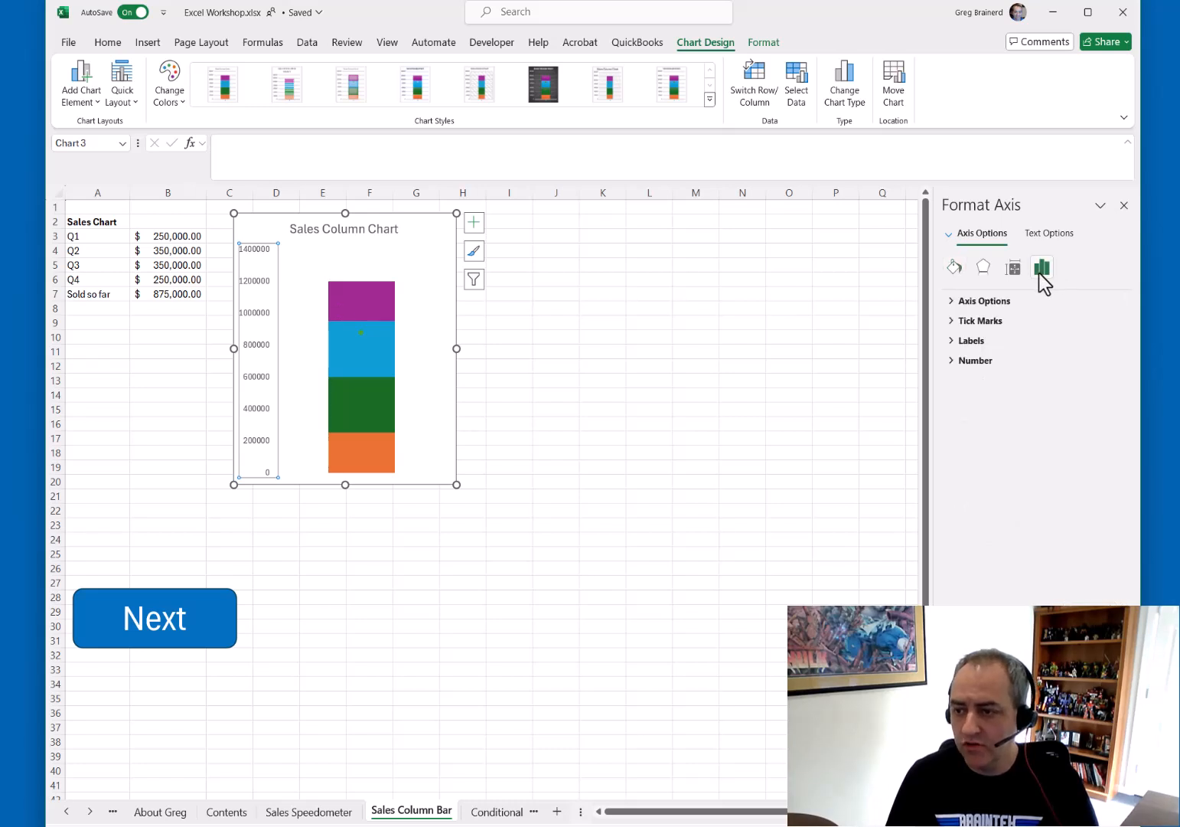
pyautogui.click(993, 303)
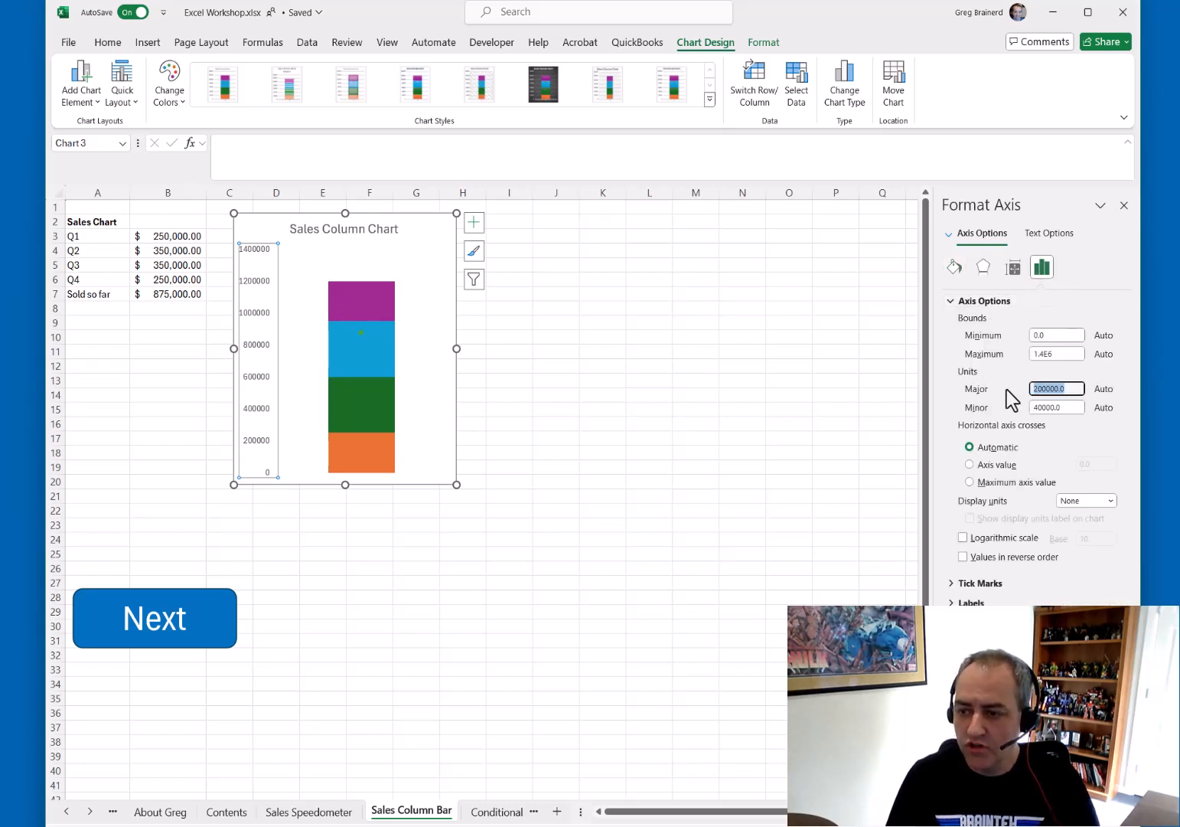
pyautogui.write('12')
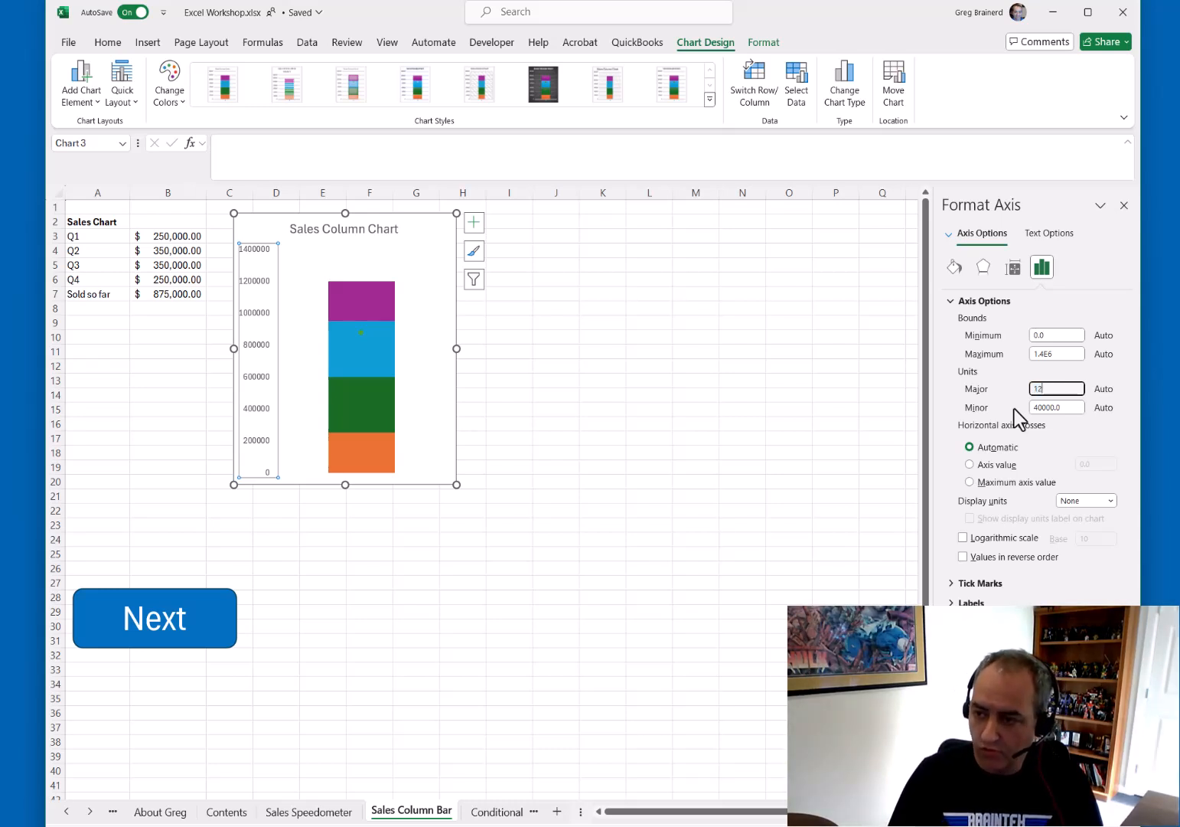
pyautogui.write('00000')
pyautogui.press('Return')
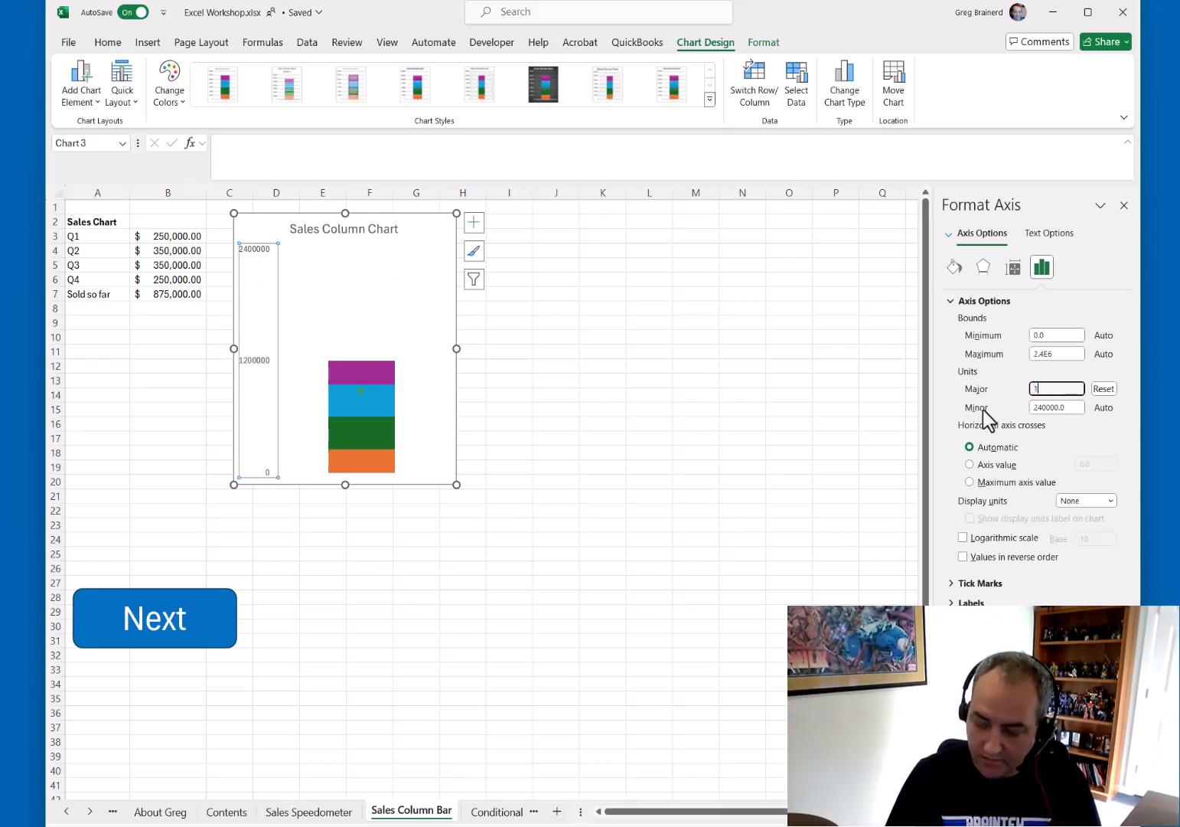
pyautogui.write('100000')
pyautogui.press('Tab')
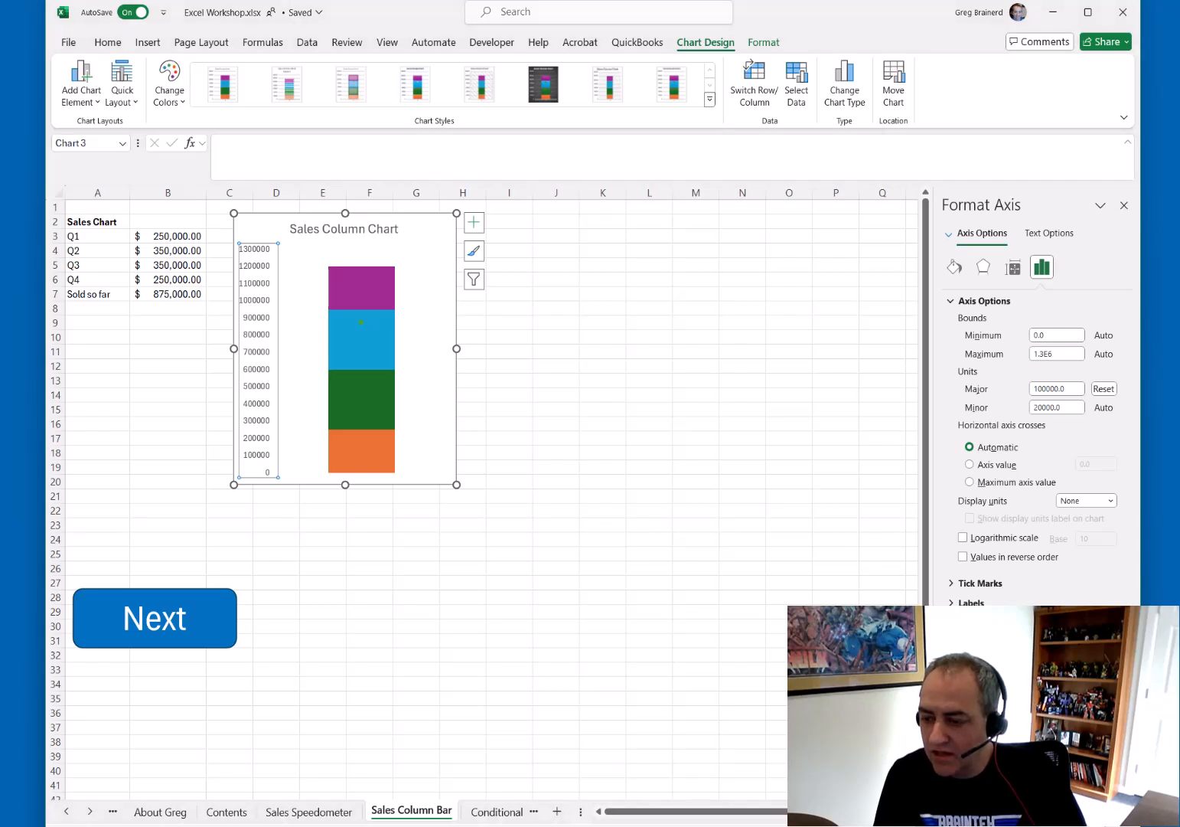
pyautogui.click(995, 696)
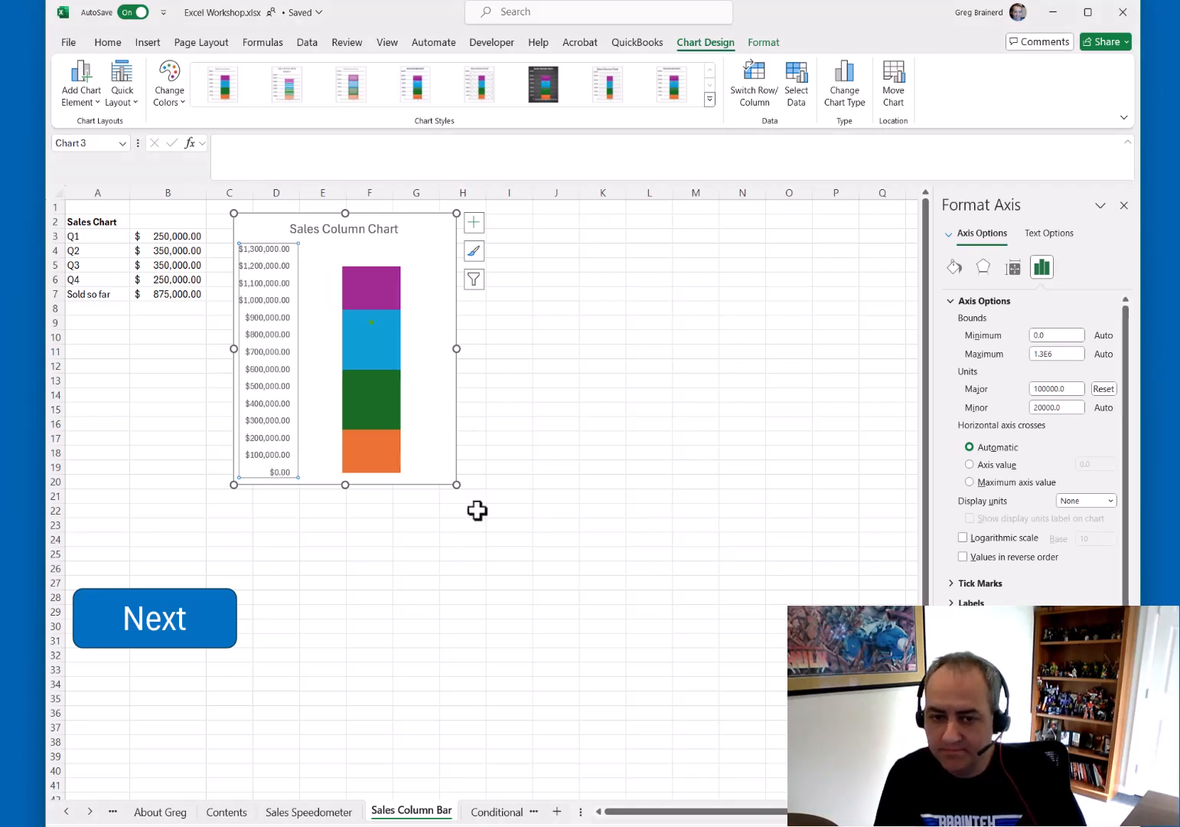
# Narrow the chart further and fill the Q1 segment red
pyautogui.moveTo(459, 352); pyautogui.dragTo(384, 351)
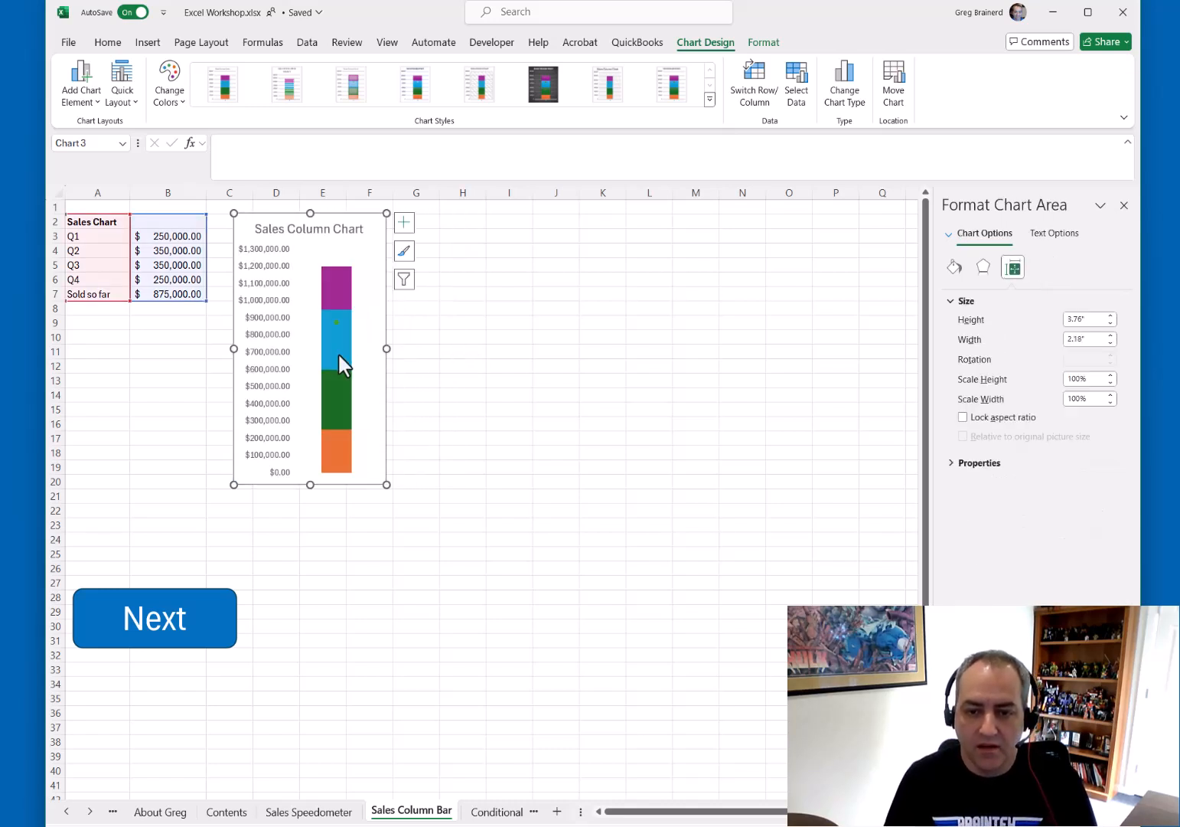
pyautogui.click(338, 454)
pyautogui.click(956, 268)
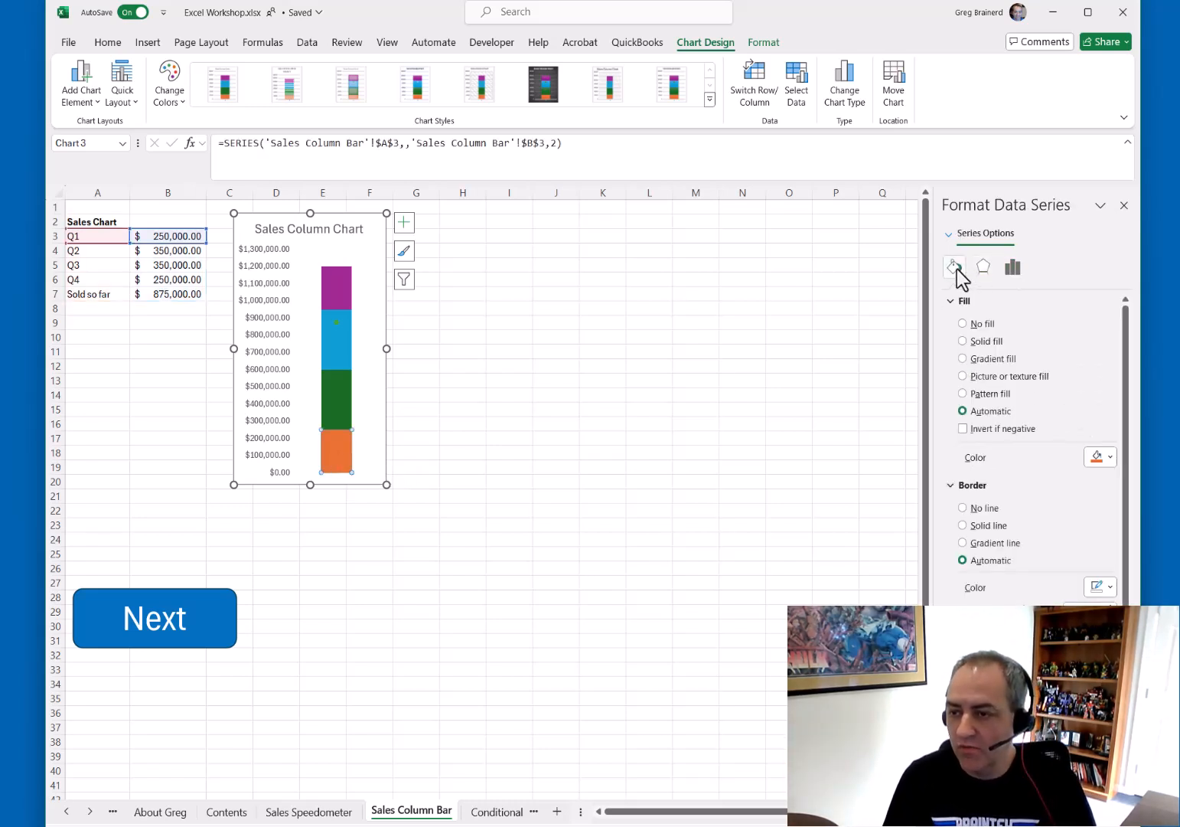
pyautogui.click(1105, 460)
pyautogui.click(1105, 602)
# Fill the Q2 segment with orange
pyautogui.click(341, 405)
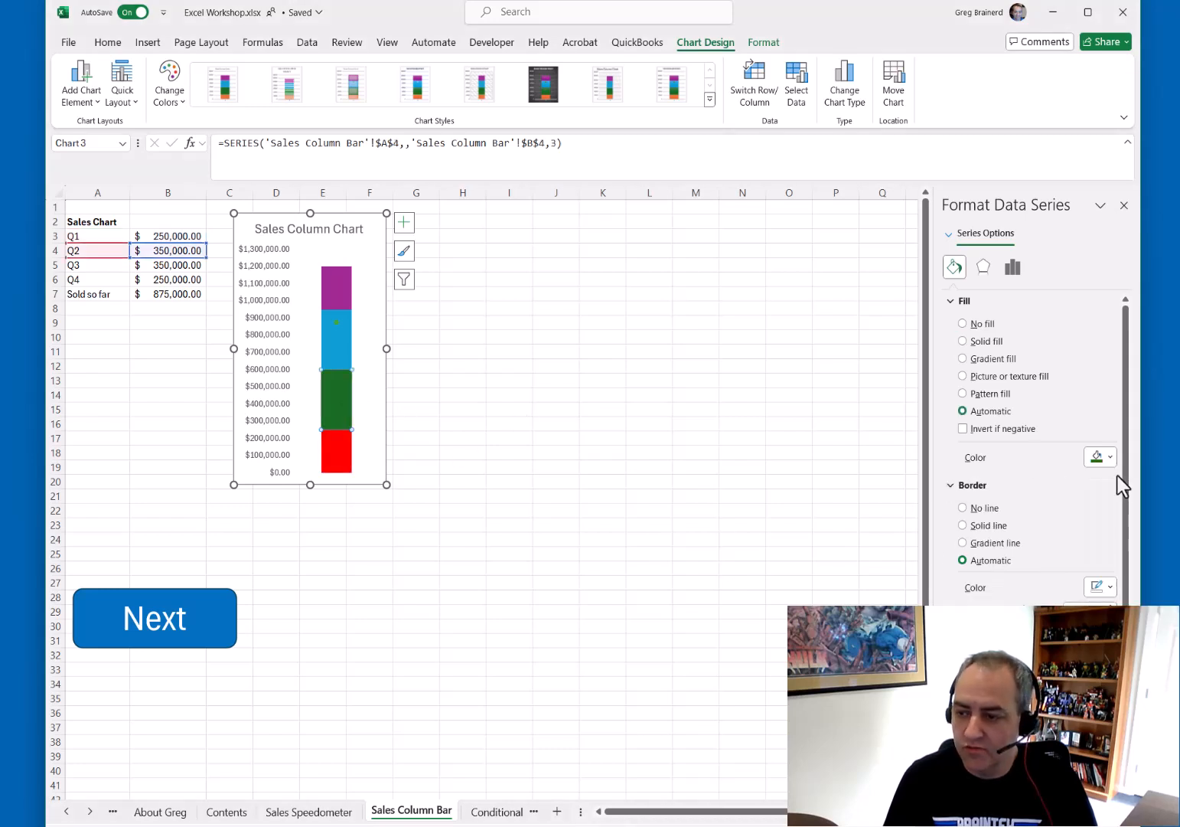
pyautogui.click(1109, 460)
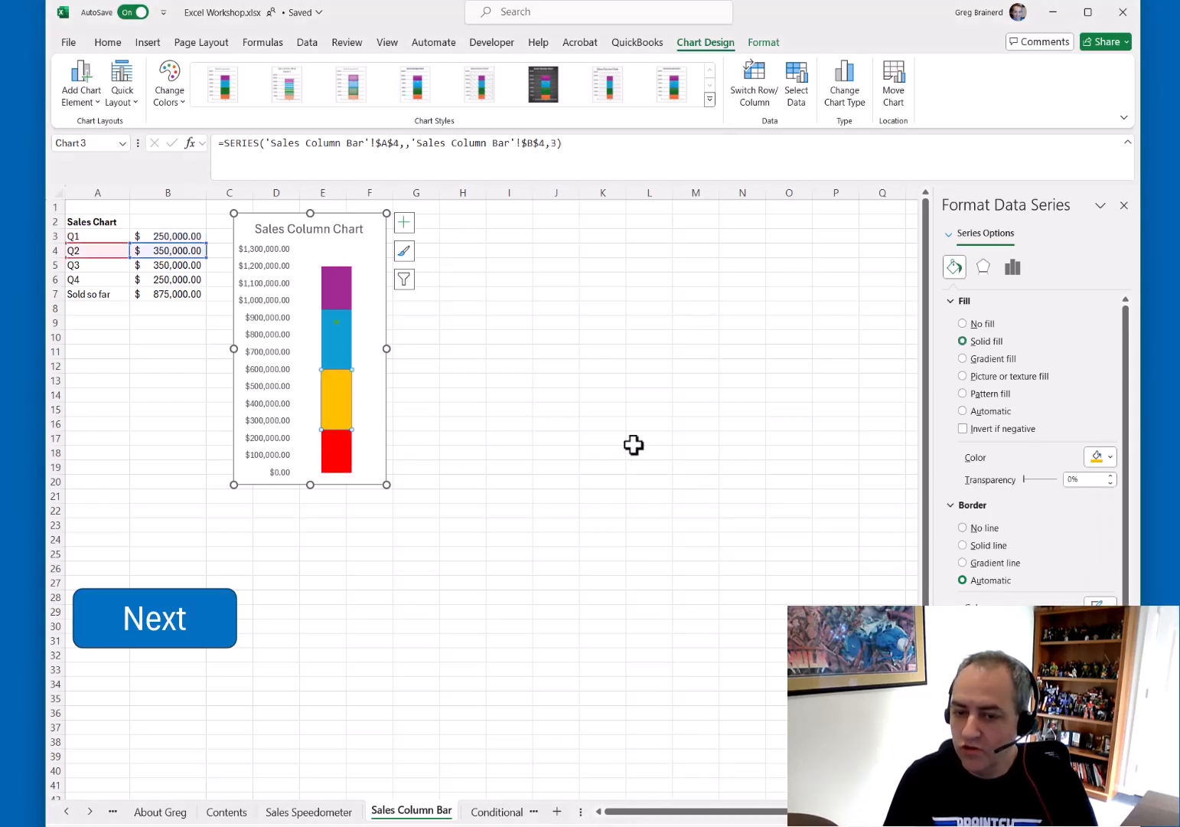
pyautogui.click(1115, 602)
# Fill the Q3 segment with green
pyautogui.click(345, 354)
pyautogui.click(1110, 457)
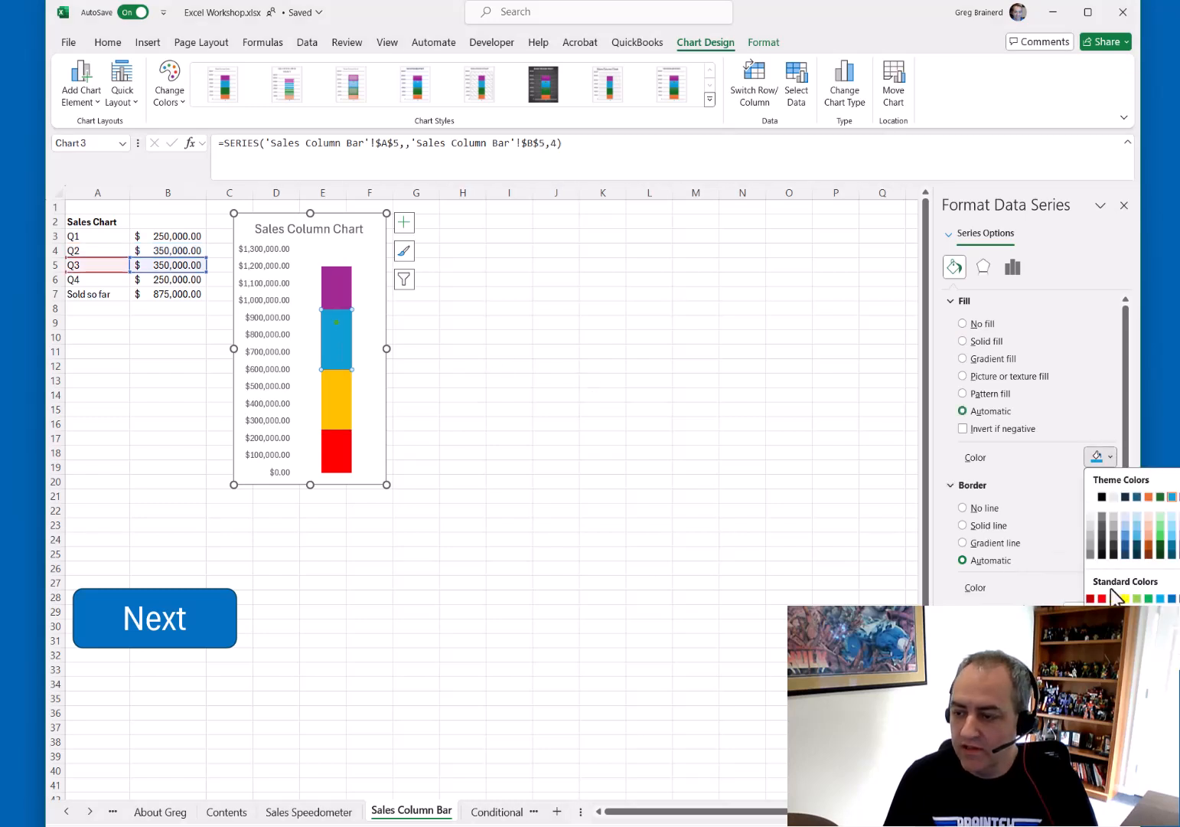
pyautogui.click(1140, 600)
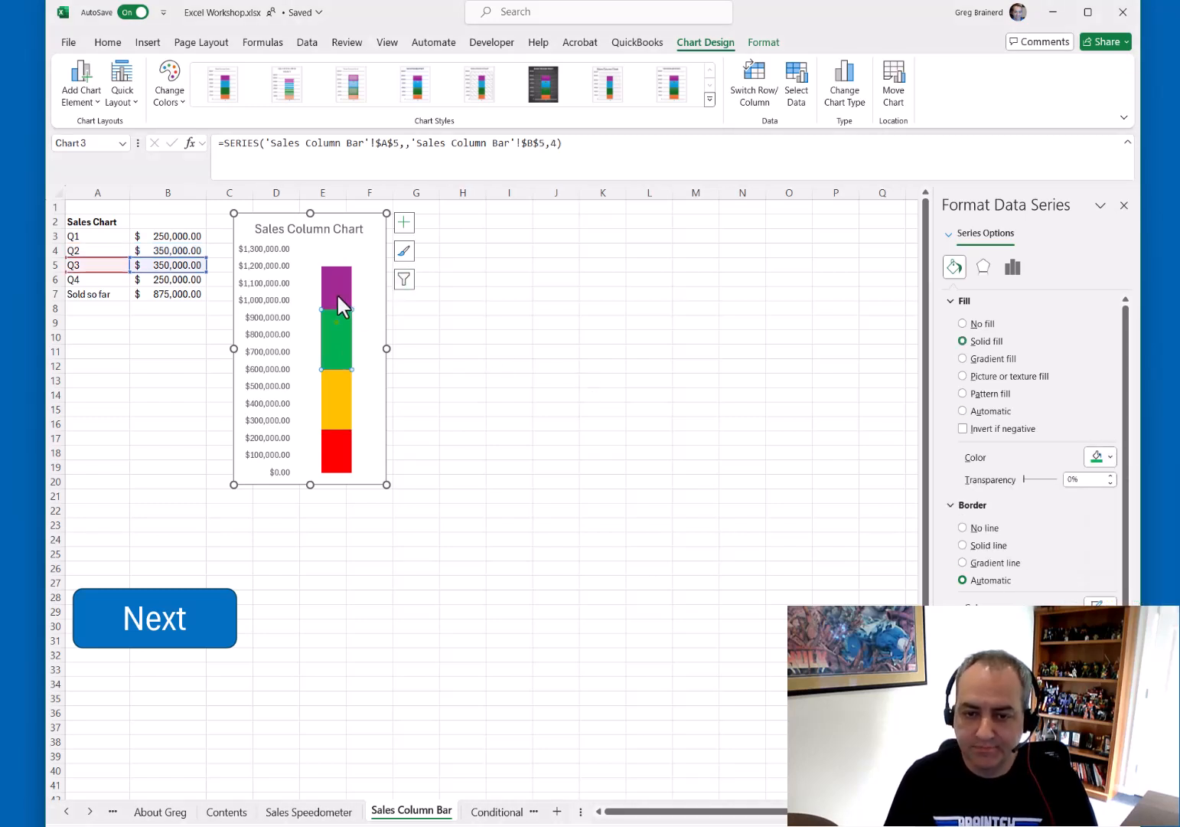
# Set the Sold so far line color to black
pyautogui.click(336, 321)
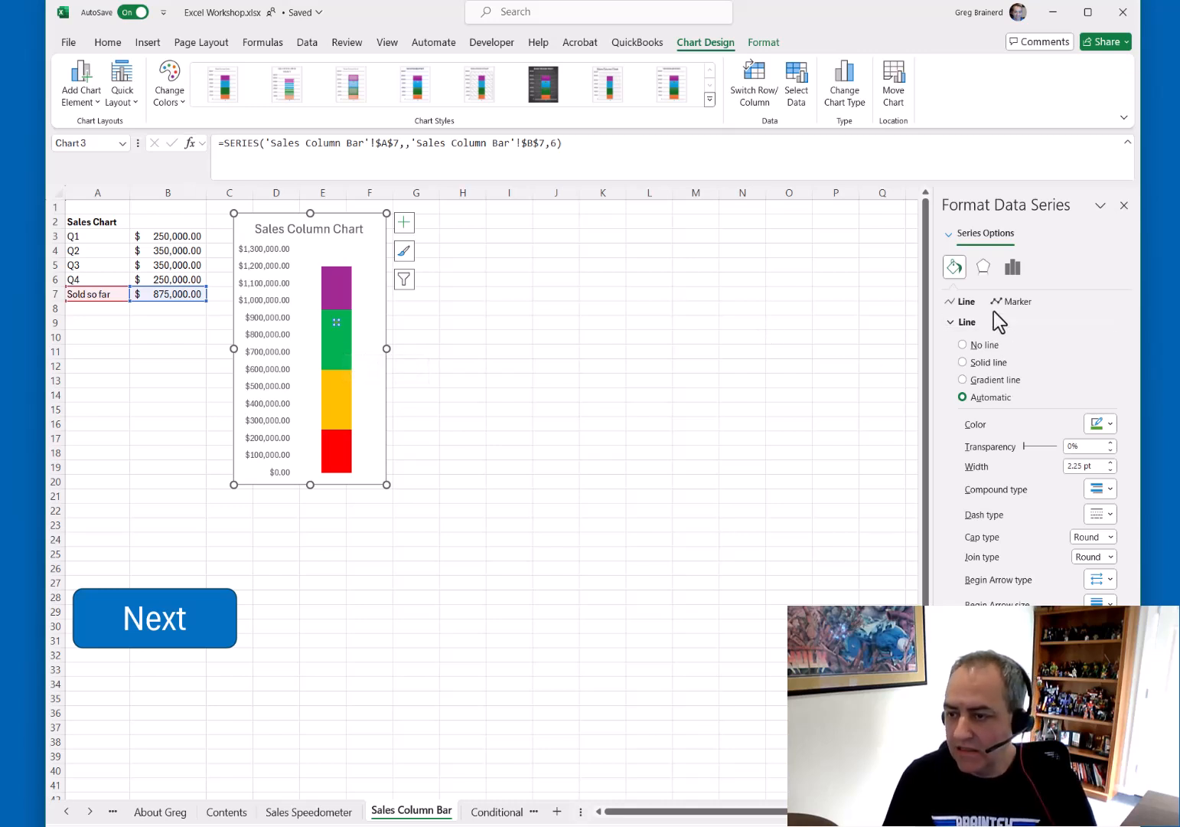
pyautogui.click(1108, 425)
pyautogui.click(1103, 464)
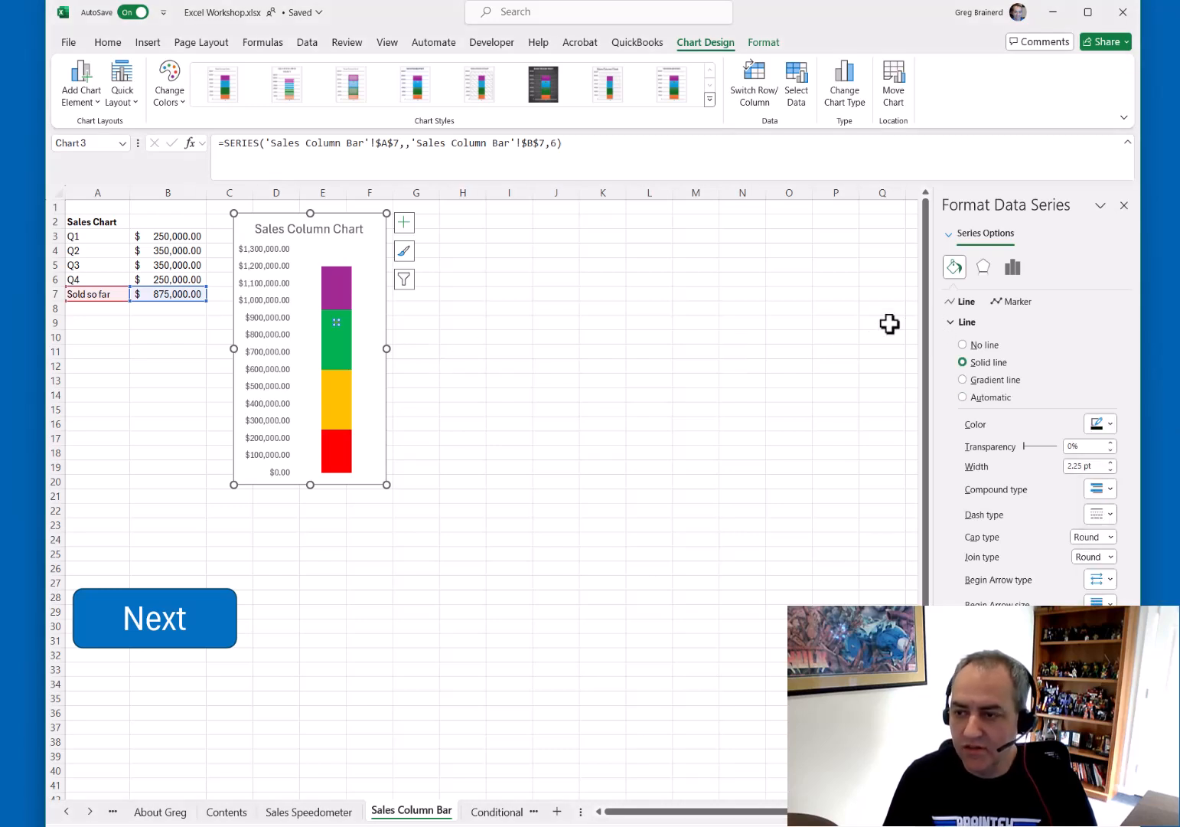
# Fill the Sold so far marker black and change it to a built-in dash marker
pyautogui.click(1012, 302)
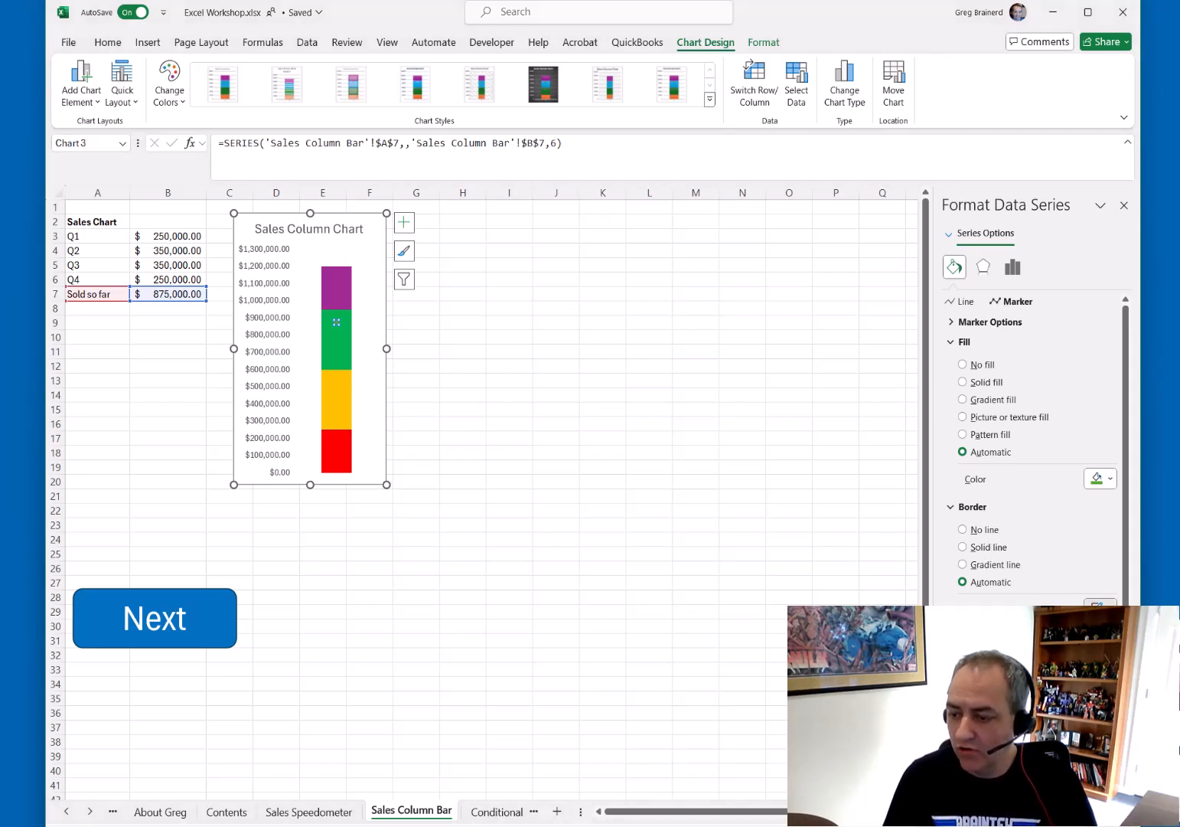
pyautogui.click(1100, 479)
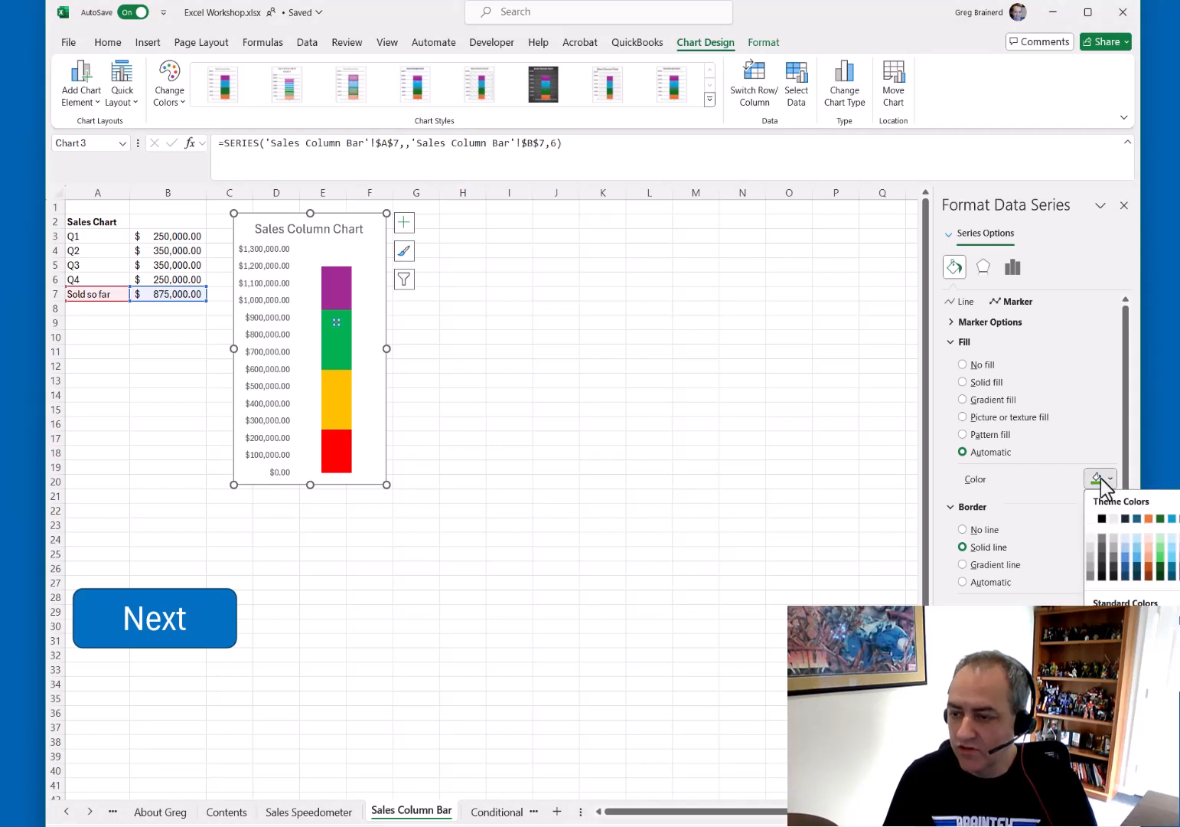
pyautogui.click(1102, 518)
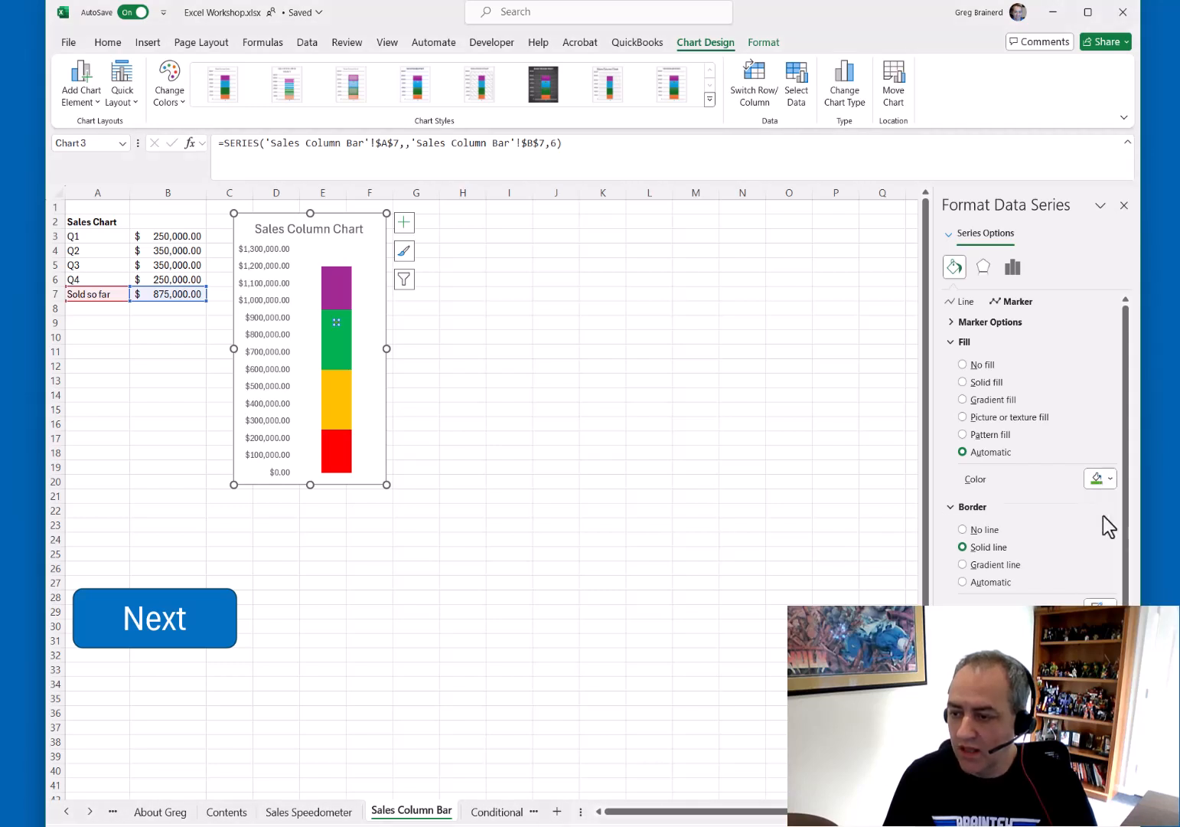
pyautogui.click(952, 323)
pyautogui.click(963, 378)
pyautogui.click(1018, 399)
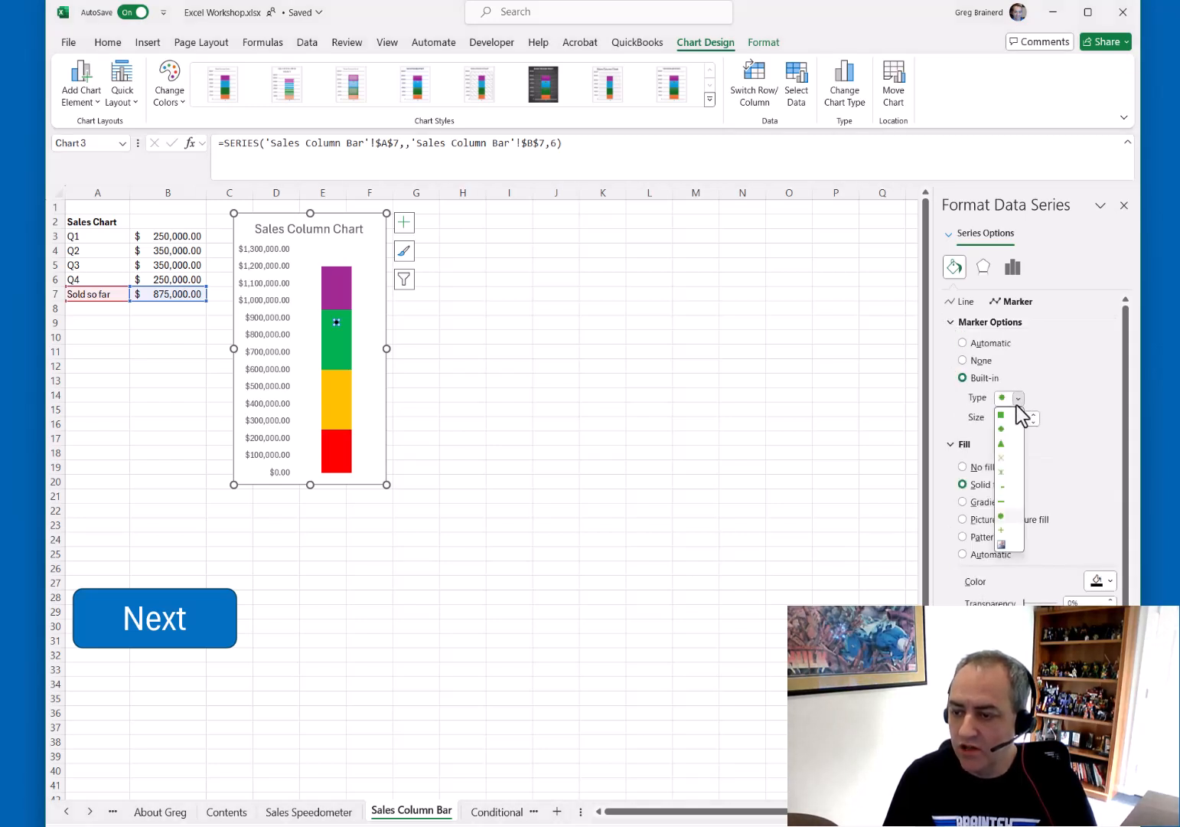
pyautogui.click(1005, 501)
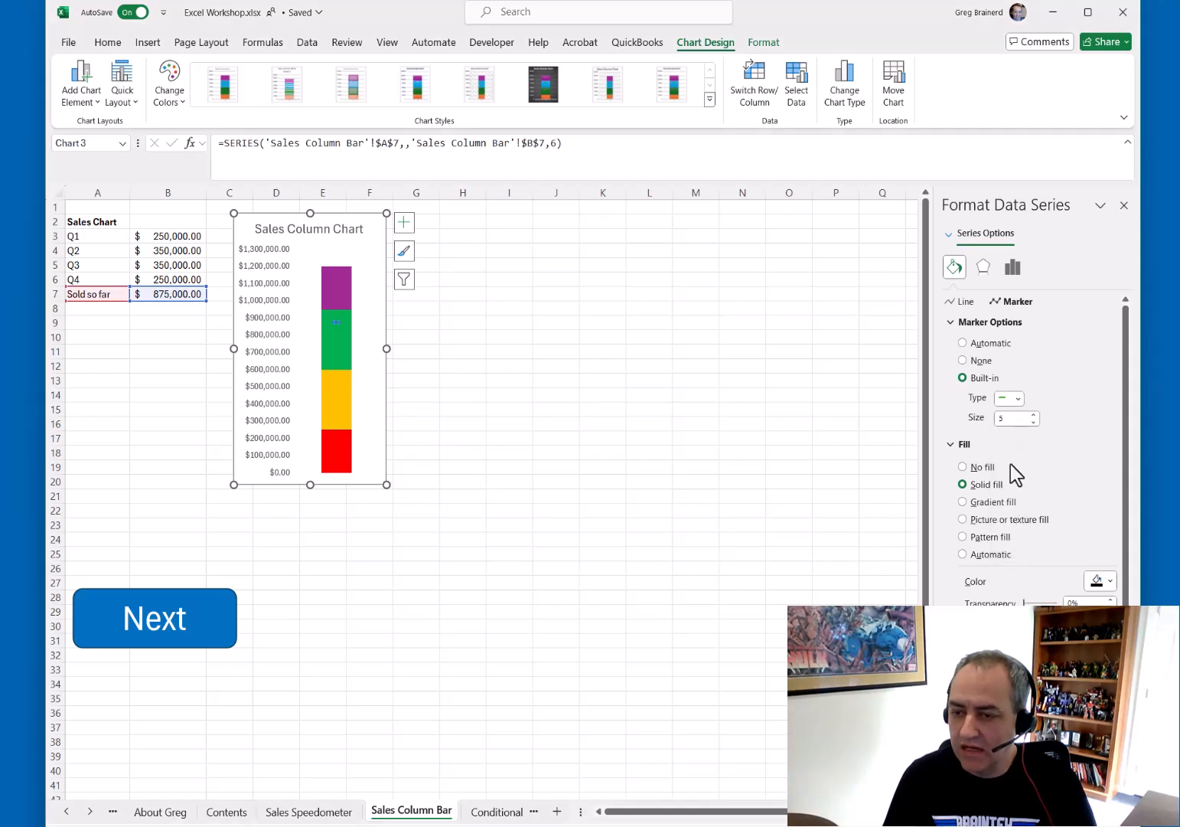
# Increase the Sold so far marker size by five steps
pyautogui.click(1034, 416)
pyautogui.click(1034, 416)
pyautogui.click(1034, 415)
pyautogui.click(1035, 416)
pyautogui.click(1034, 416)
pyautogui.click(1035, 416)
pyautogui.click(1034, 416)
pyautogui.moveTo(383, 350); pyautogui.dragTo(387, 348)
pyautogui.click(337, 322)
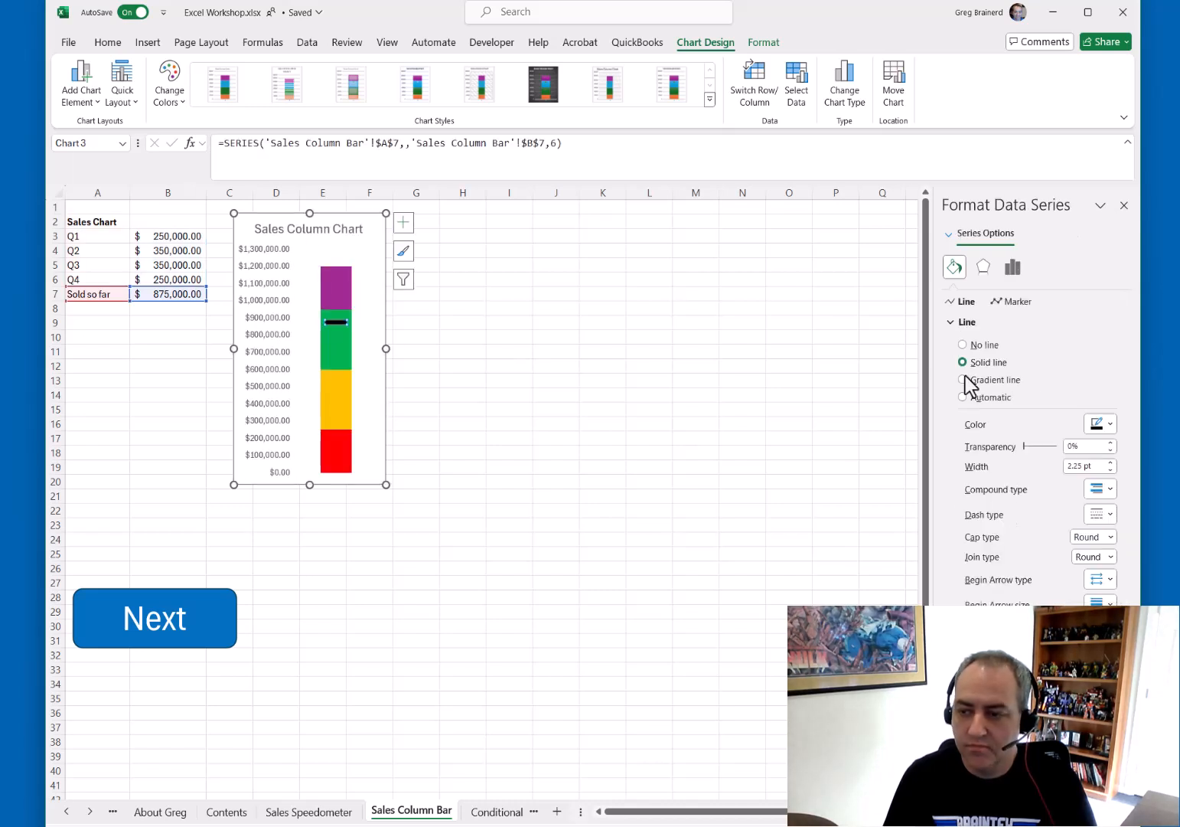
# Enlarge the Sold so far marker by three more size steps and deselect the chart
pyautogui.click(1018, 302)
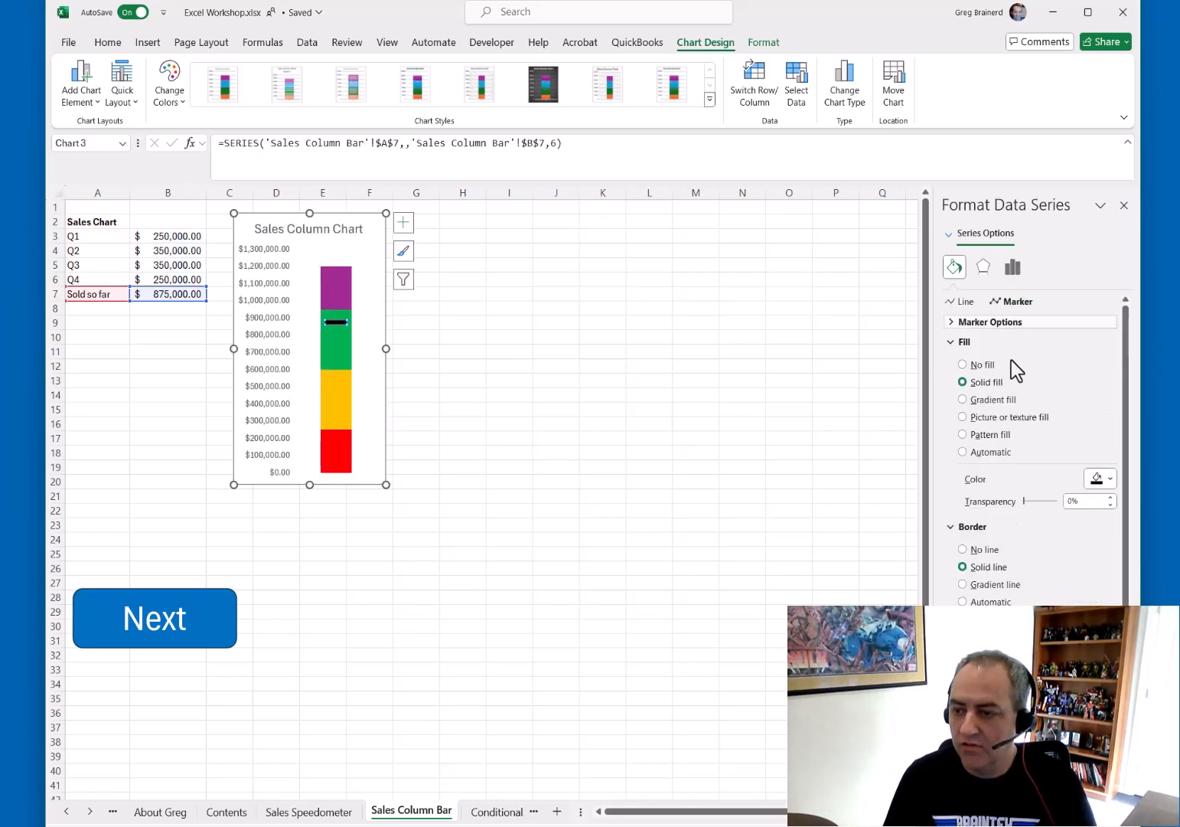
pyautogui.click(971, 322)
pyautogui.click(1033, 414)
pyautogui.click(1033, 414)
pyautogui.click(1034, 414)
pyautogui.click(1033, 414)
pyautogui.click(1033, 414)
pyautogui.click(1034, 414)
pyautogui.click(564, 401)
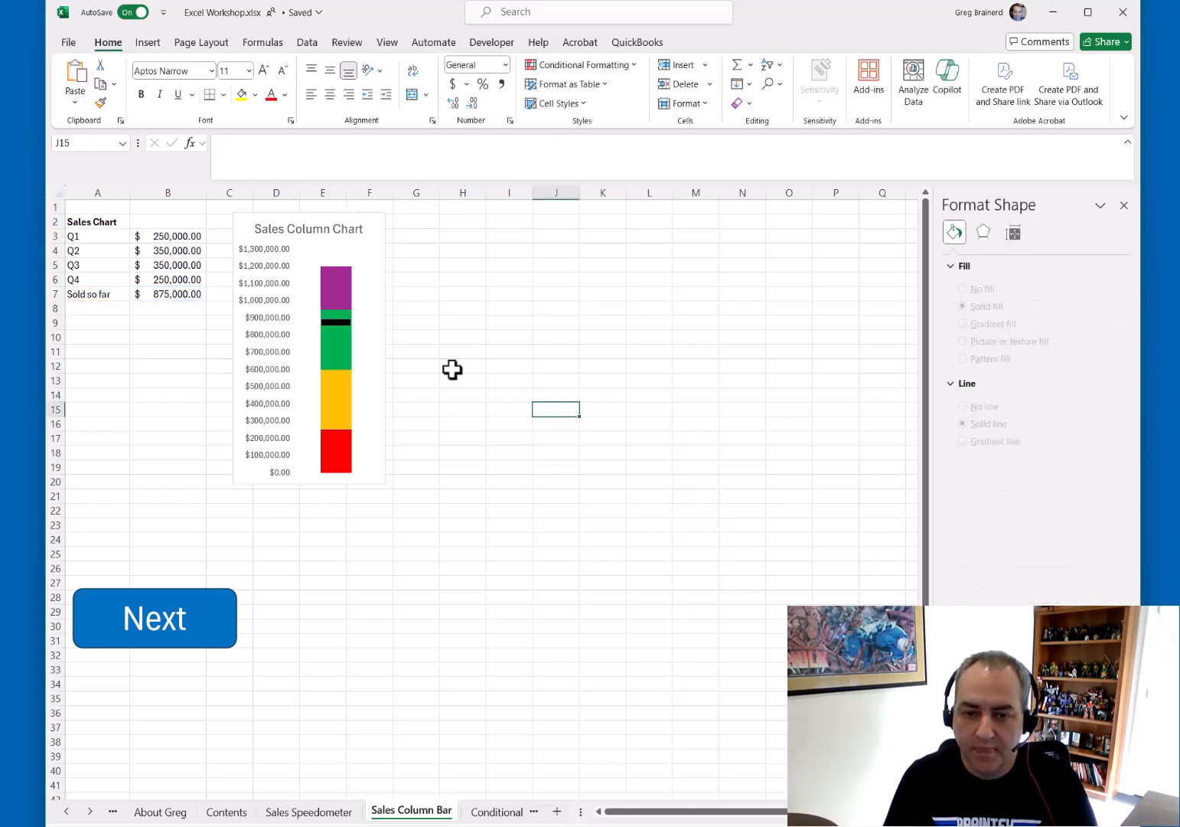
# Enter 25,000 and then 500,000 as the Sold so far value in B7 to test the marker
pyautogui.click(176, 294)
pyautogui.write('25,000')
pyautogui.press('Return')
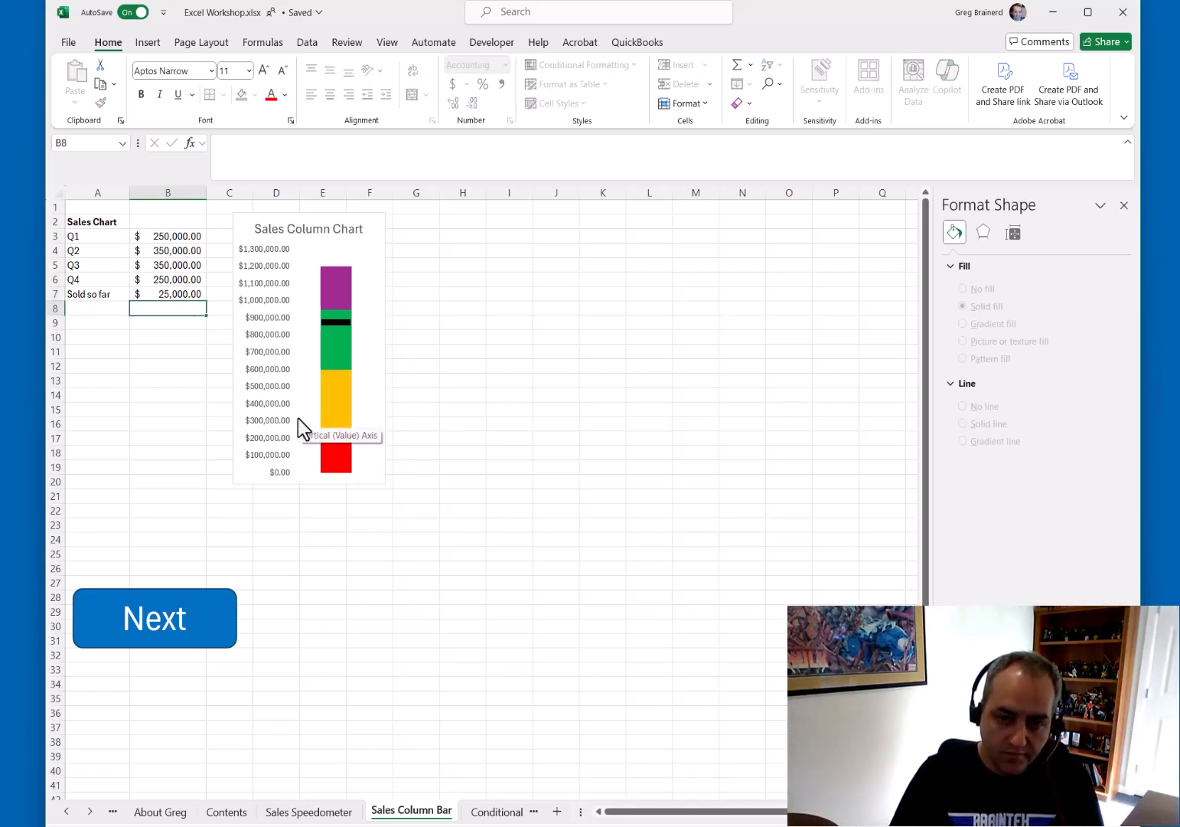
pyautogui.click(189, 295)
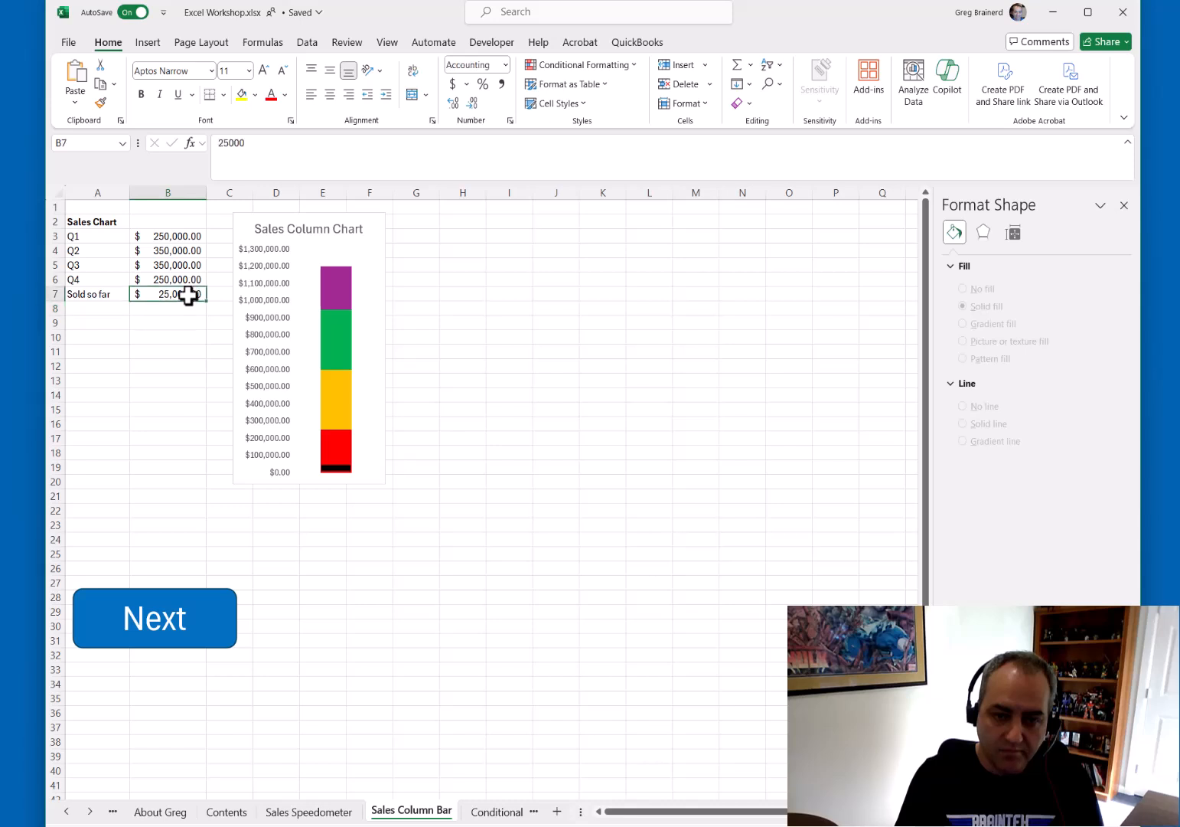
pyautogui.write('500000')
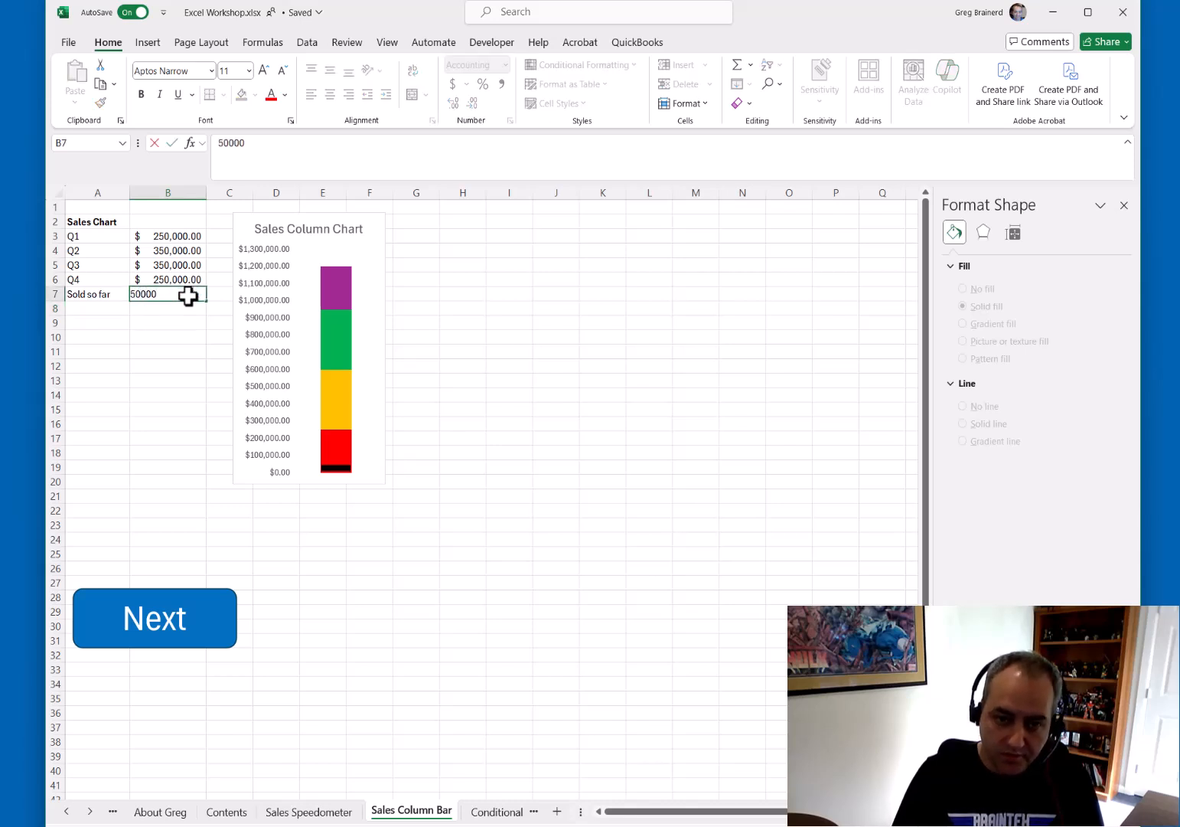
pyautogui.press('Return')
# Add data validation to B7 allowing decimal values between 0 and 1200000
pyautogui.click(188, 295)
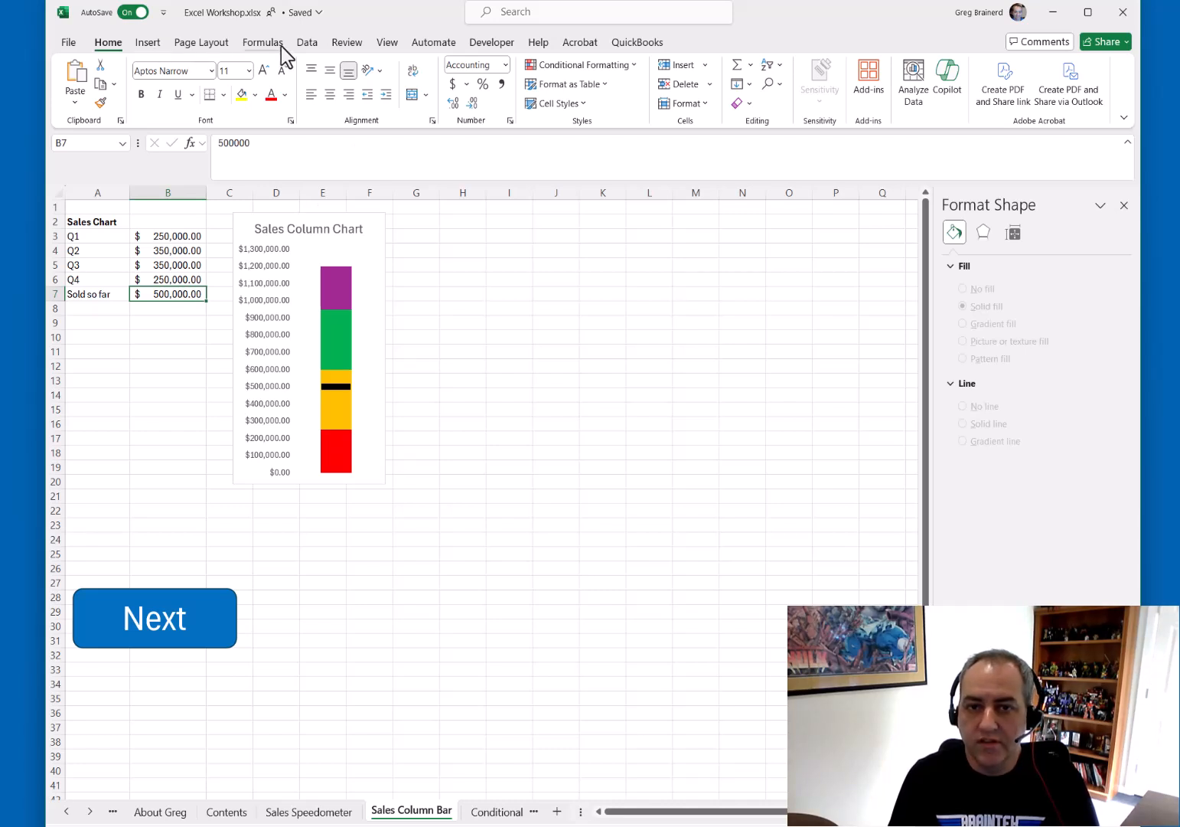
pyautogui.click(307, 43)
pyautogui.click(809, 103)
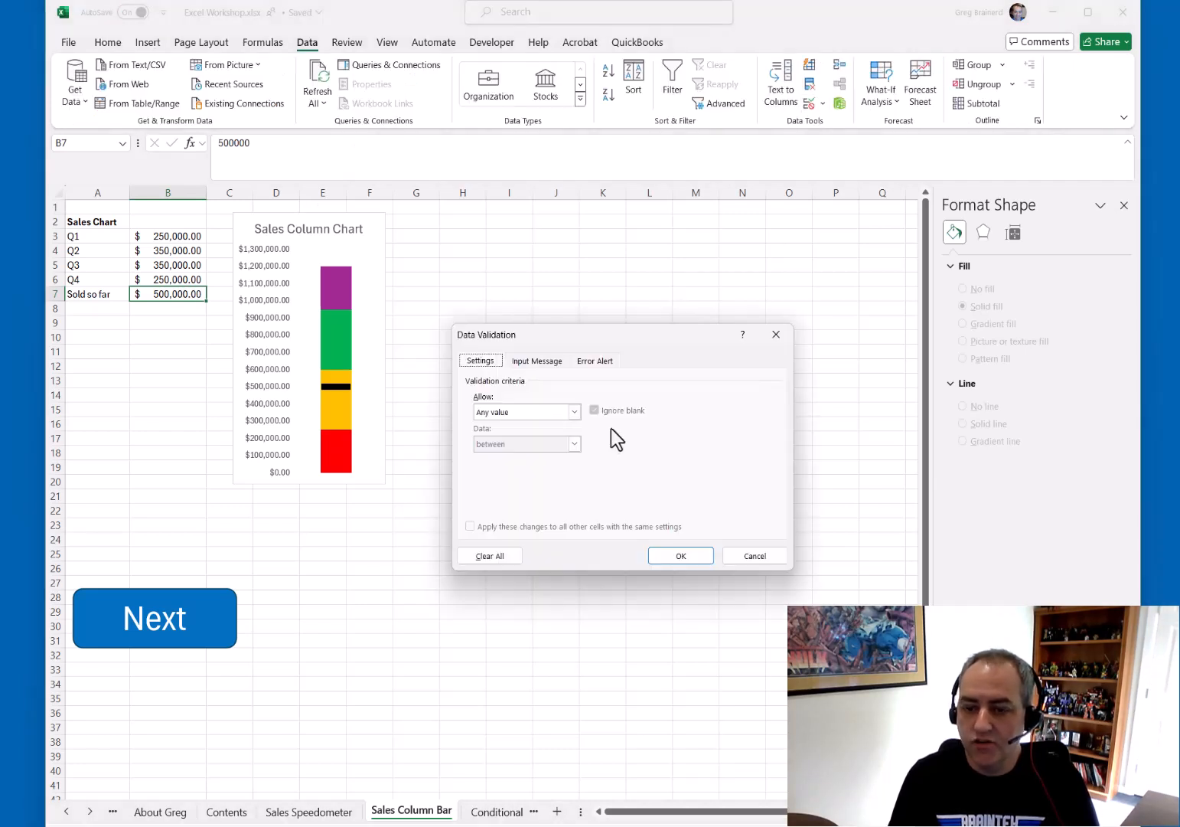
pyautogui.click(574, 411)
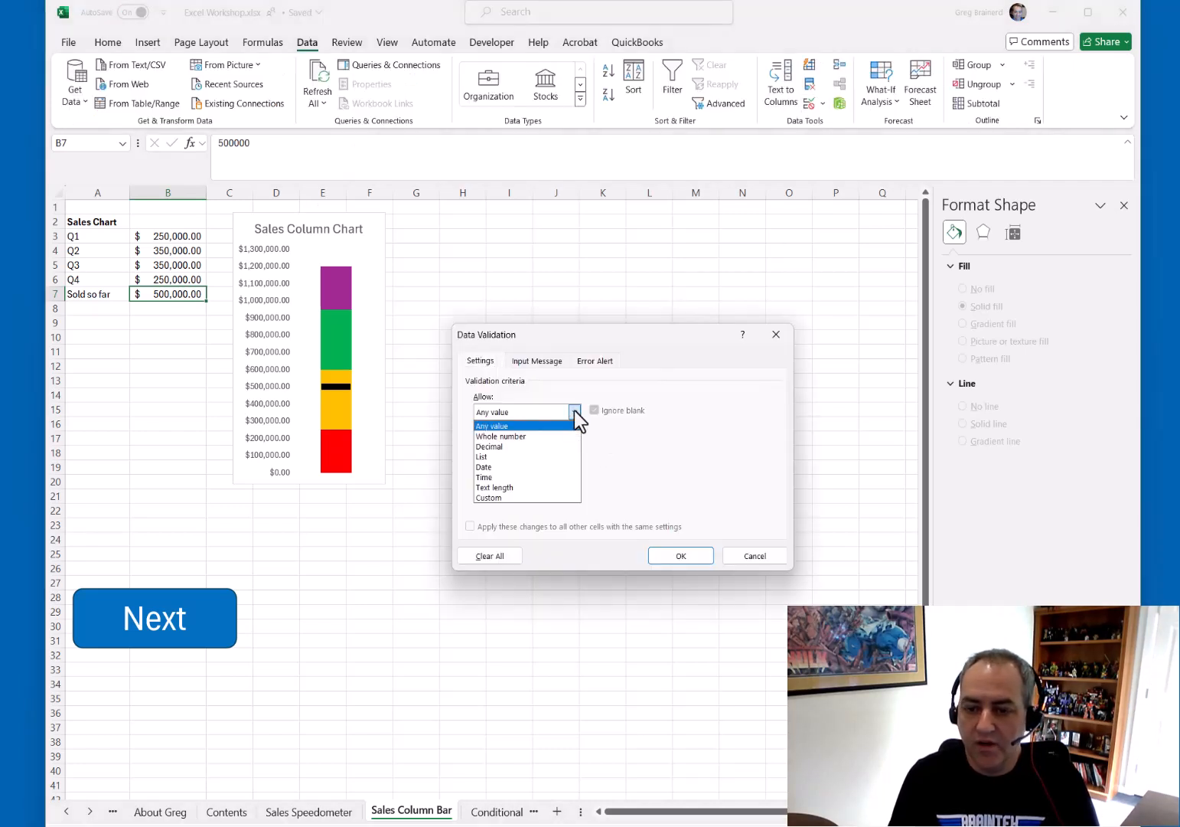
pyautogui.click(512, 446)
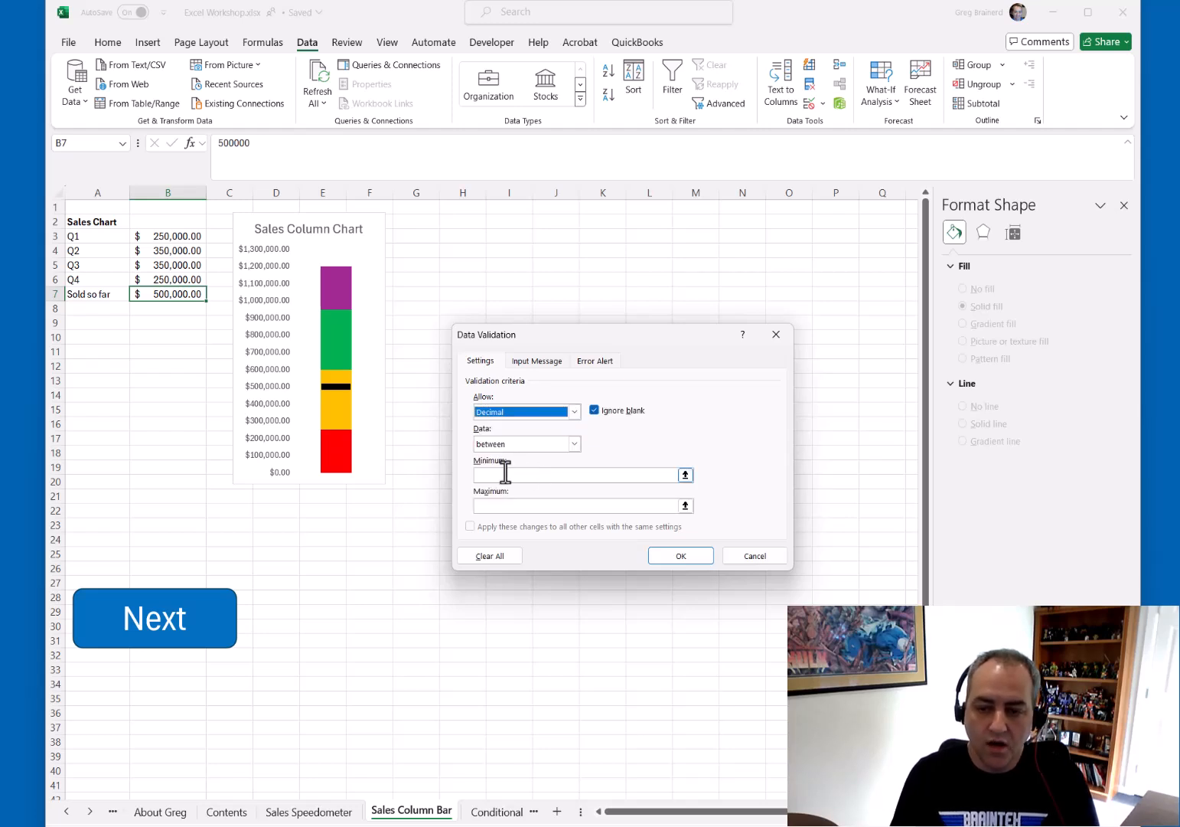
pyautogui.click(506, 471)
pyautogui.write('0')
pyautogui.press('Tab')
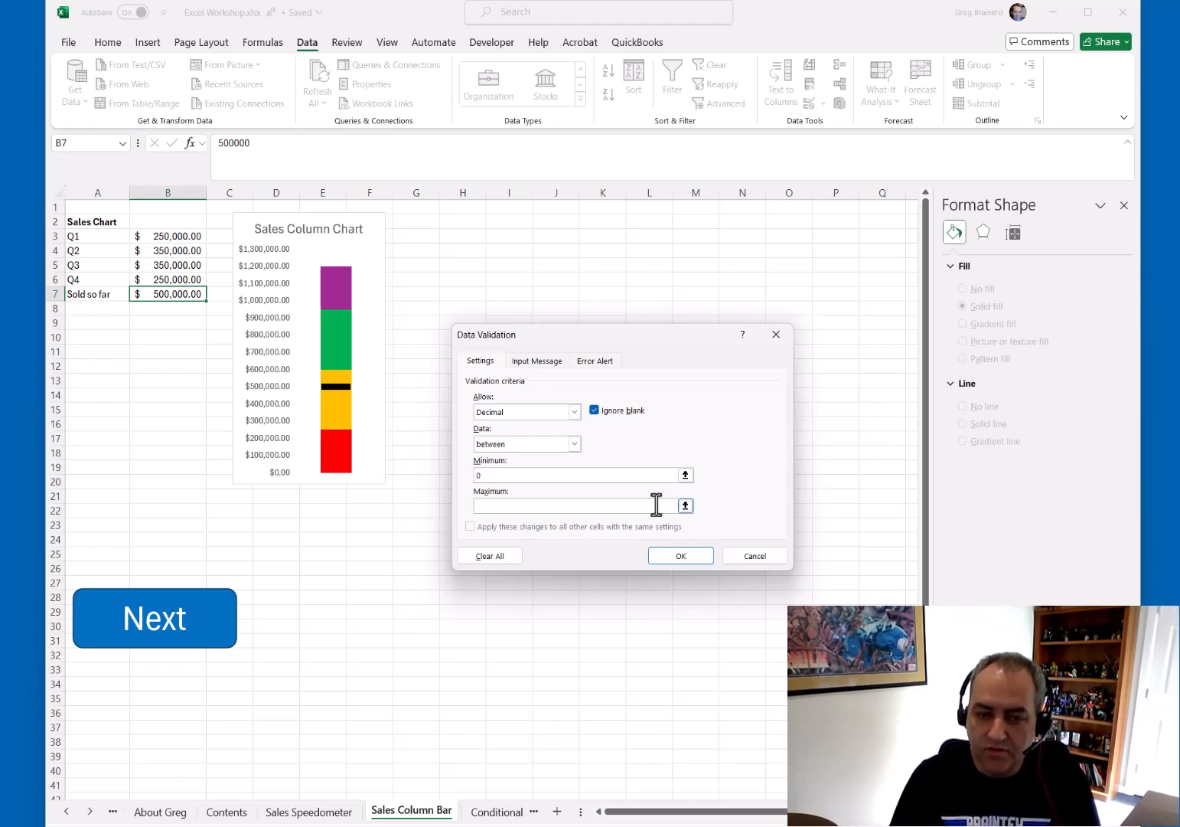
pyautogui.write('1200000')
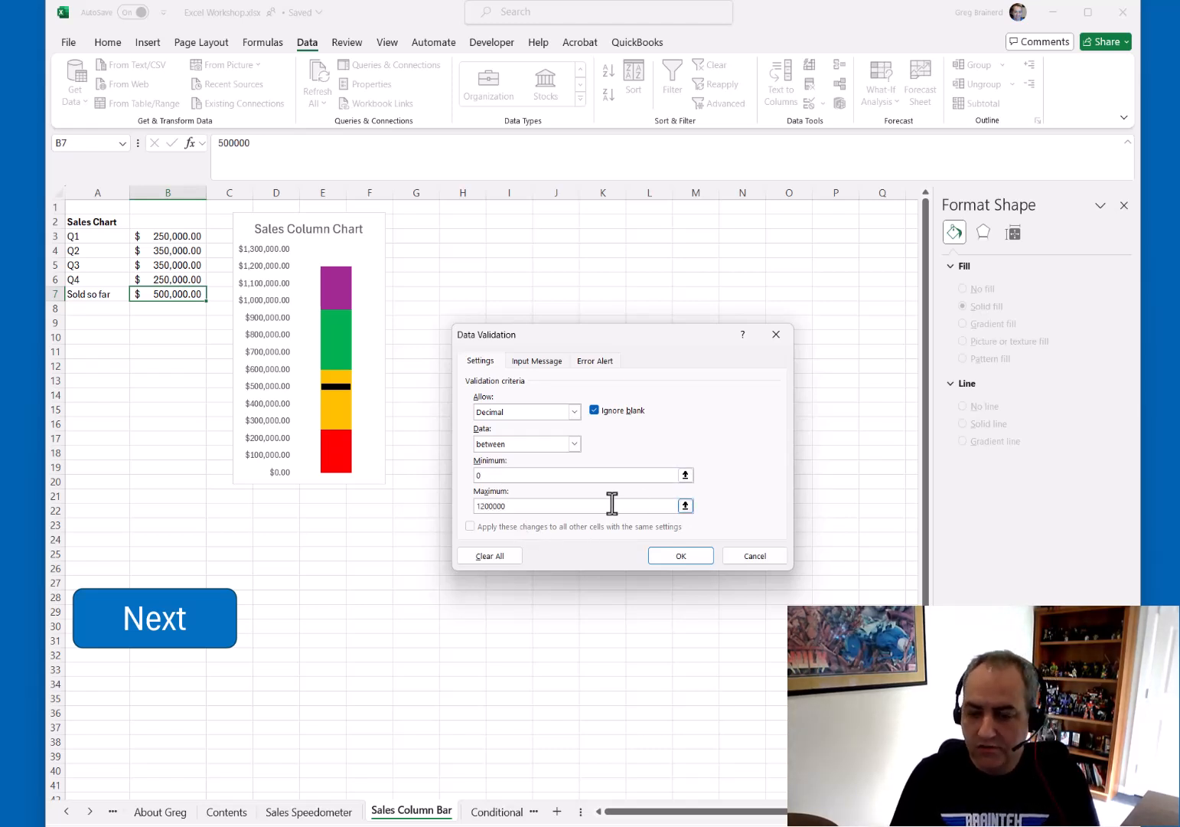
pyautogui.click(679, 557)
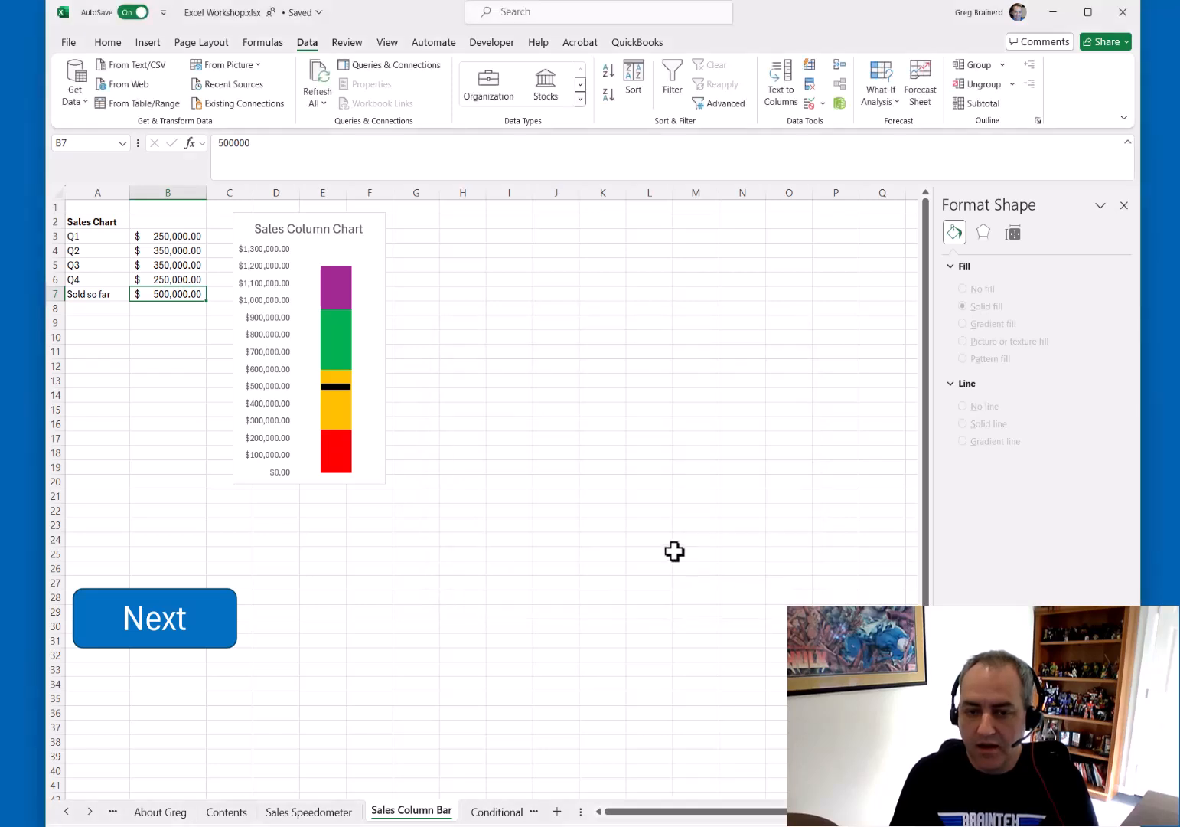
# Test the validation by entering 0 and then -5 as the Sold so far value
pyautogui.write('0')
pyautogui.press('Return')
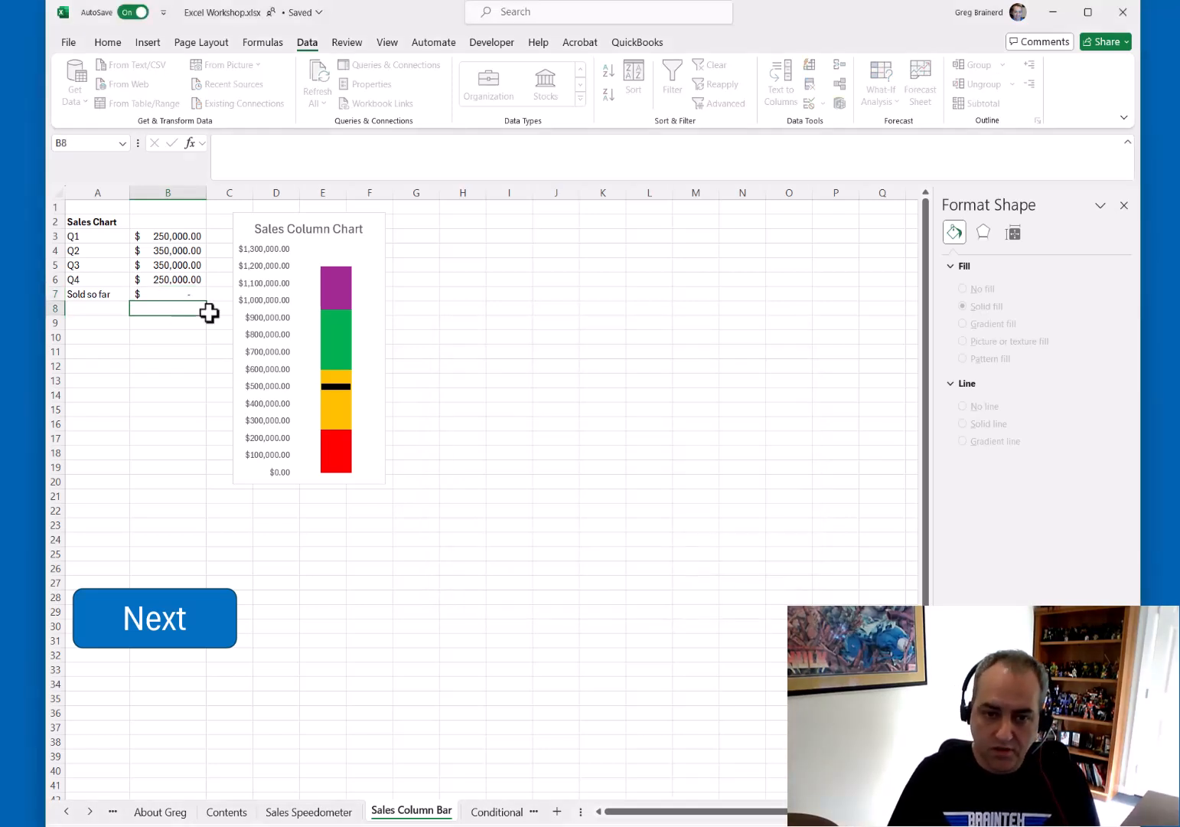
pyautogui.press('Up')
pyautogui.write('-5')
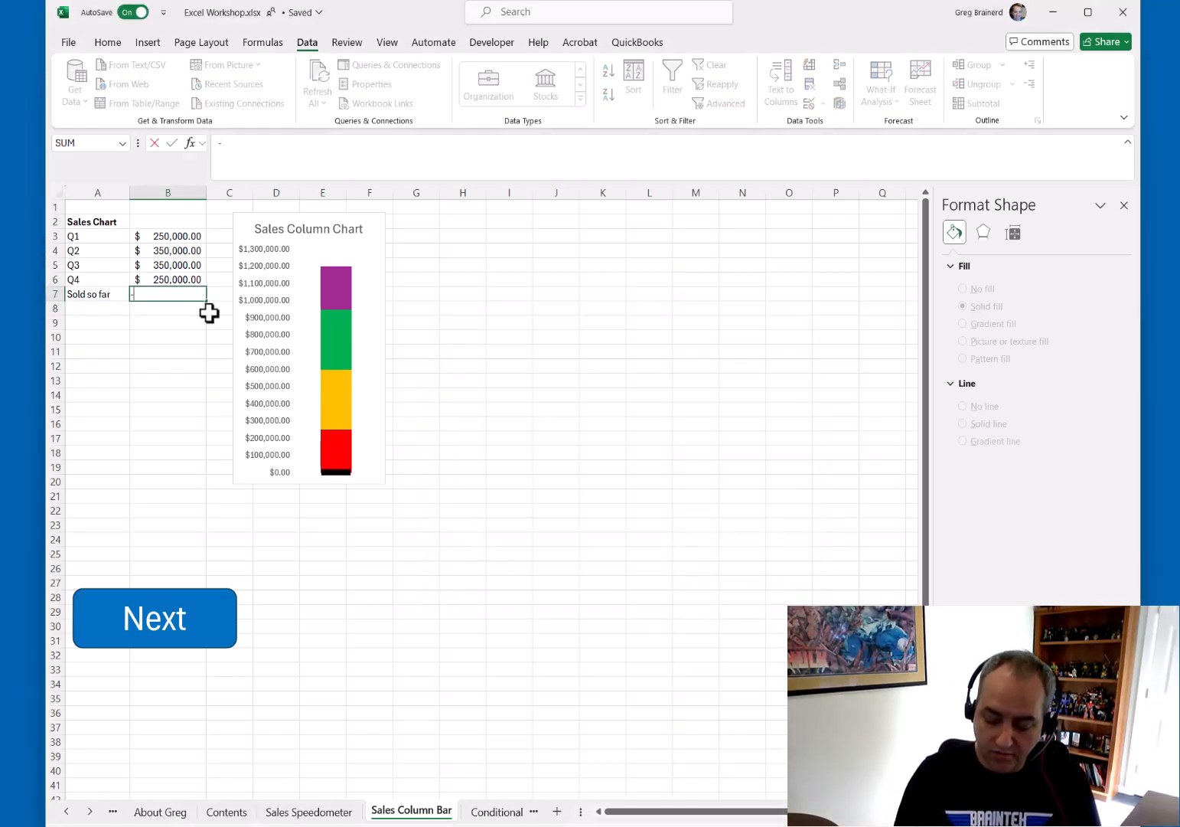
pyautogui.press('Return')
pyautogui.press('Return')
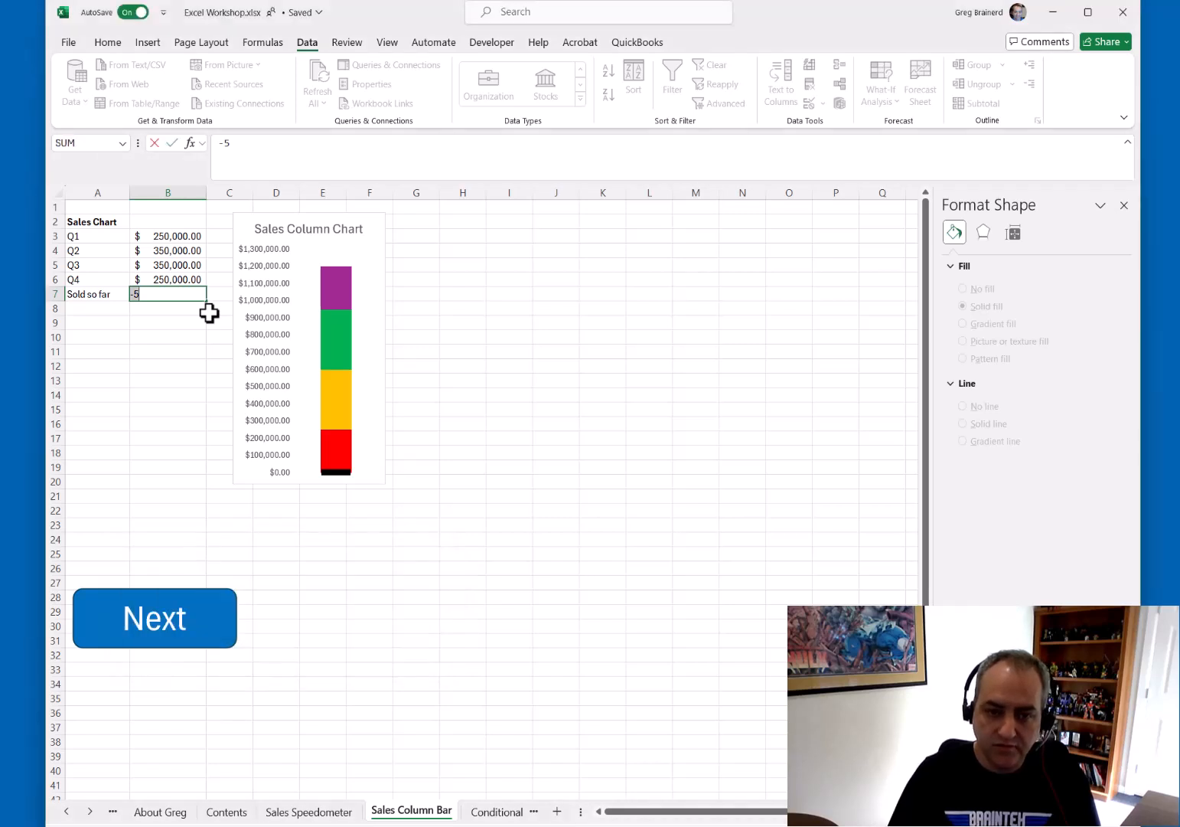
# Try to enter 13500000 as the Sold so far value and retry the entry
pyautogui.write('13')
pyautogui.hotkey('ctrl', 'Return')
pyautogui.write('500000')
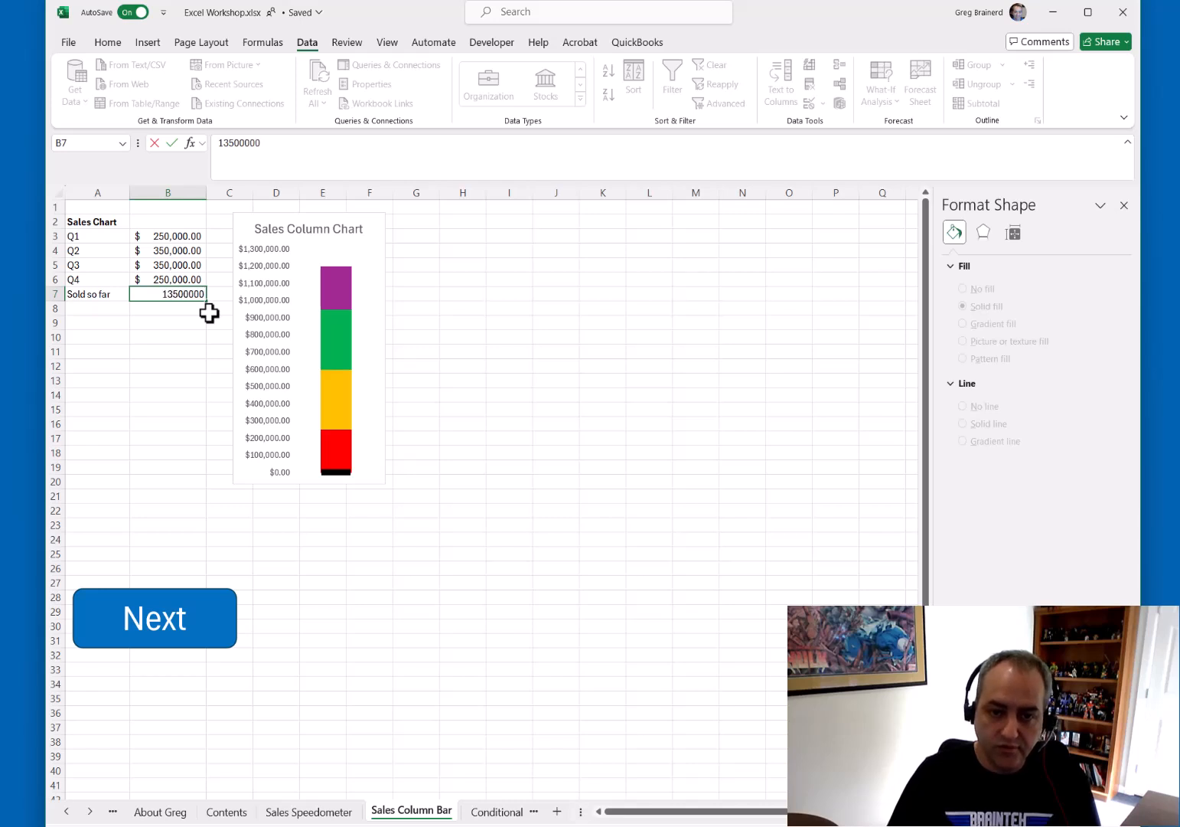
pyautogui.press('Return')
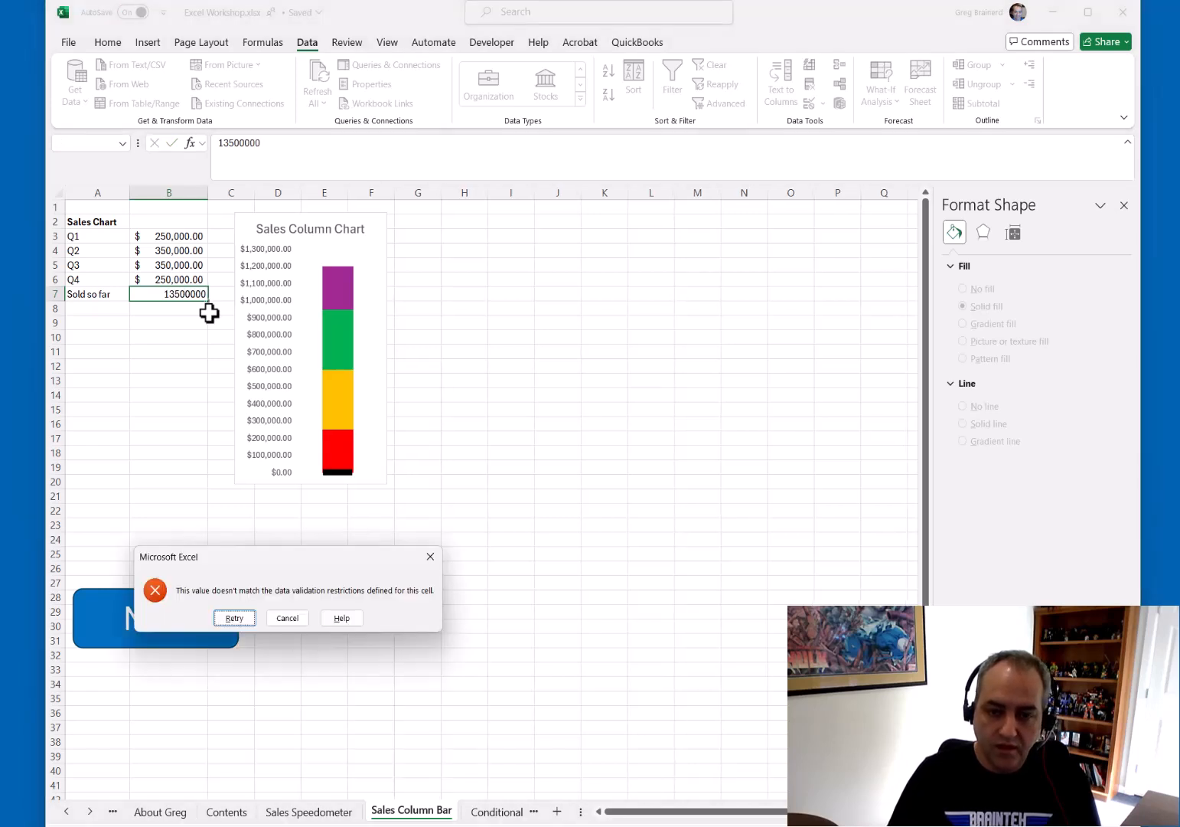
pyautogui.press('Return')
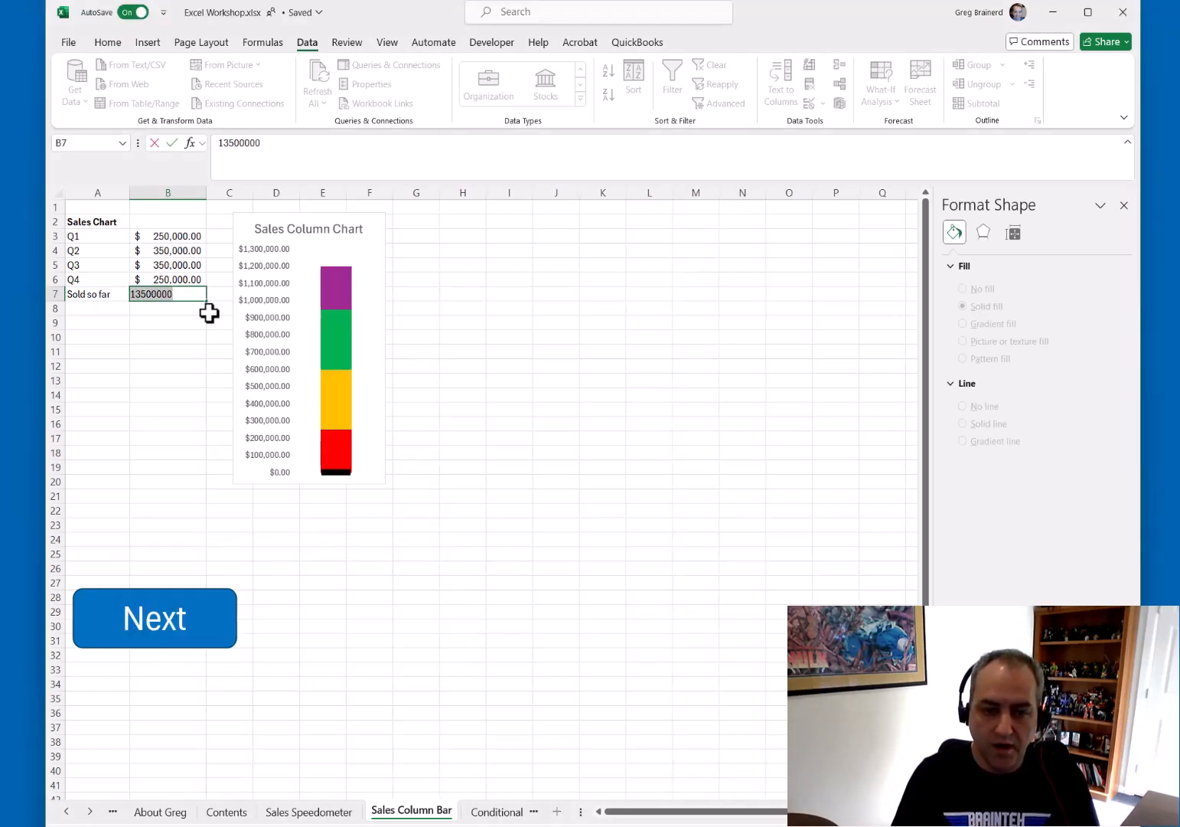
# Set the Sold so far value to 125,000
pyautogui.write('125,000')
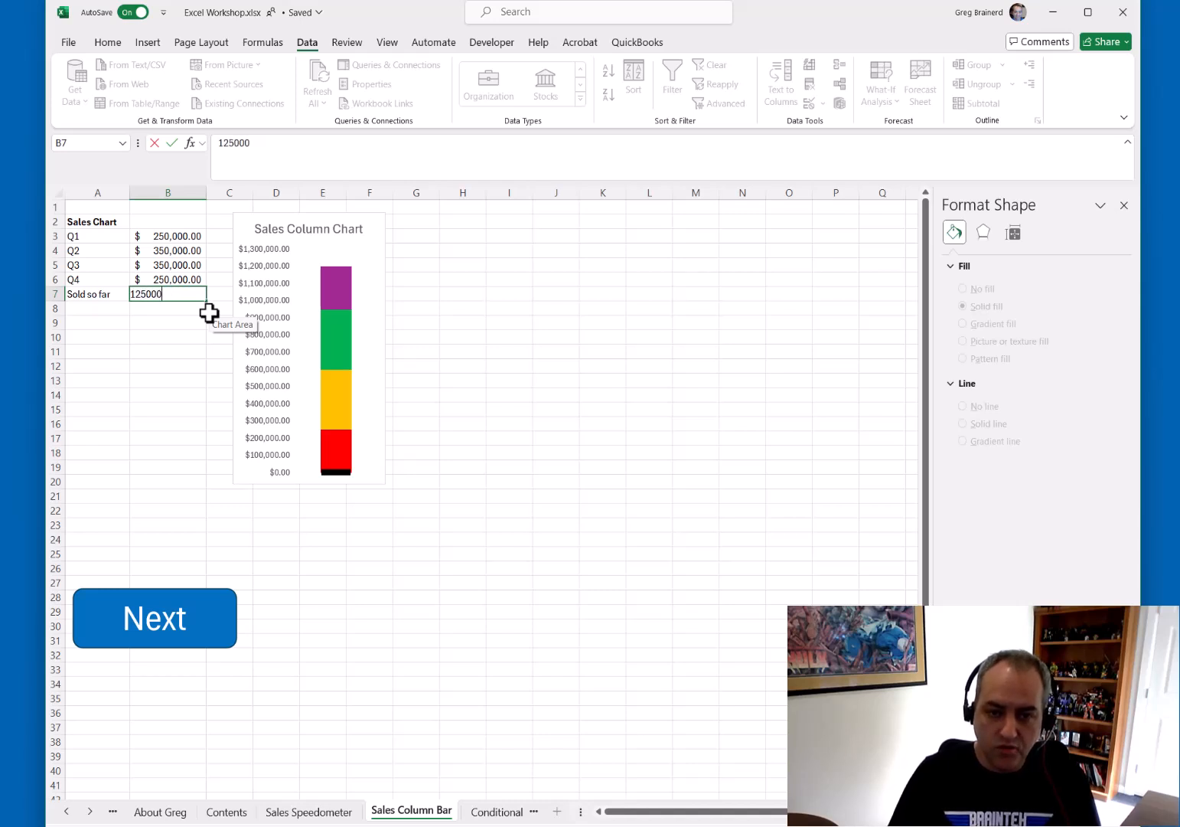
pyautogui.press('Return')
pyautogui.press('Up')
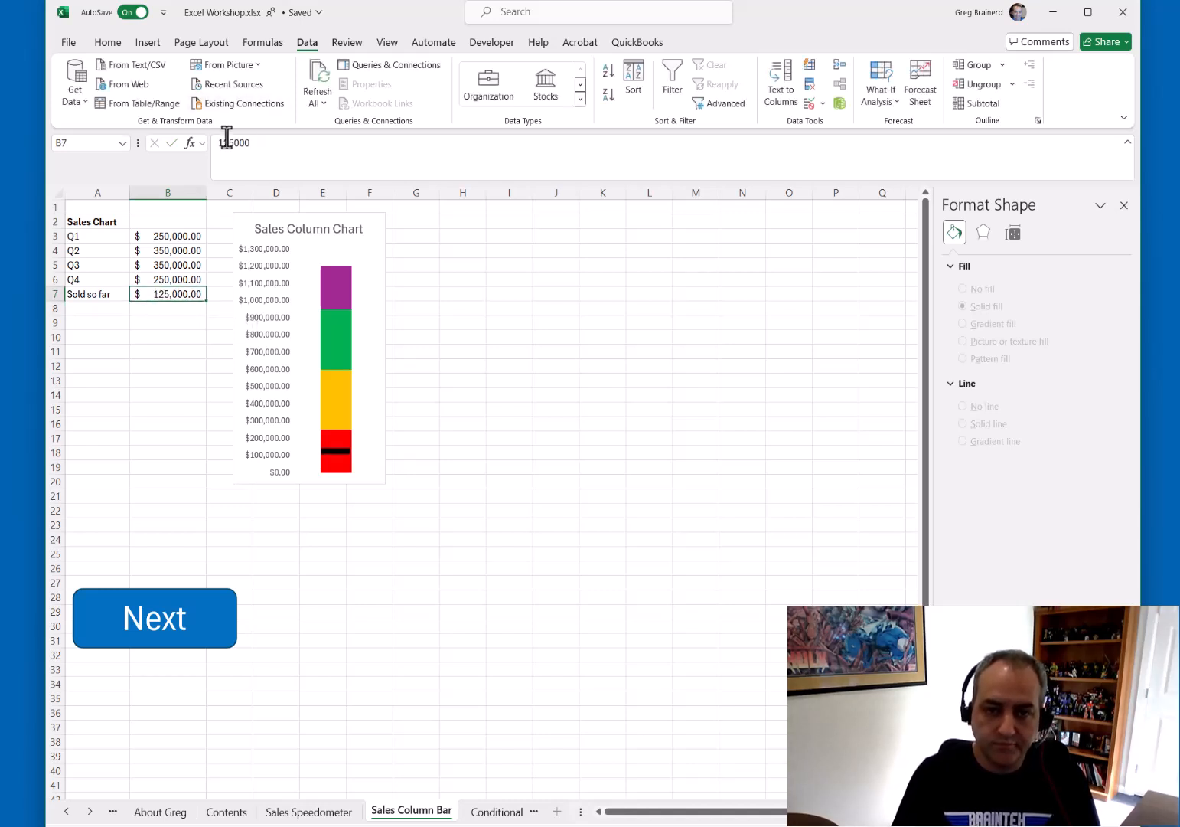
# Move to the next sheet with AND, OR and NOT formulas, close the formatting pane, and select B2
pyautogui.click(192, 624)
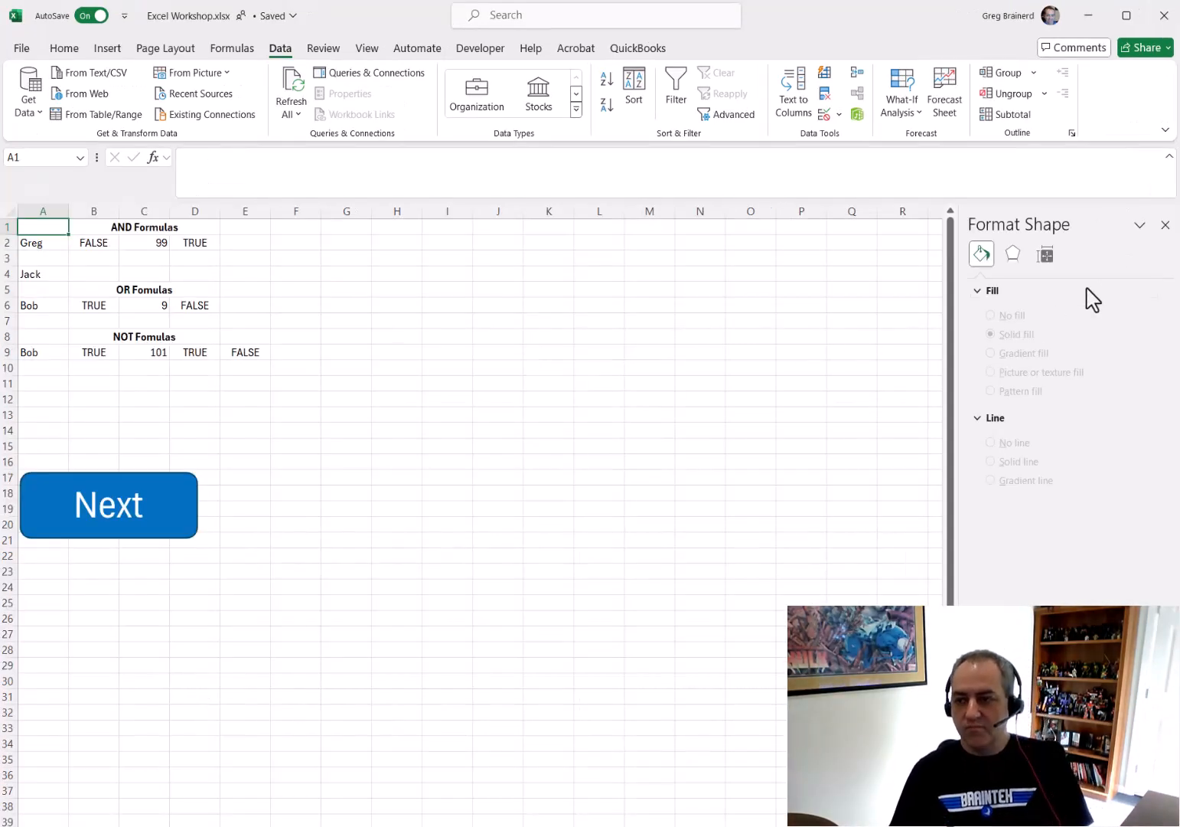
pyautogui.click(1165, 225)
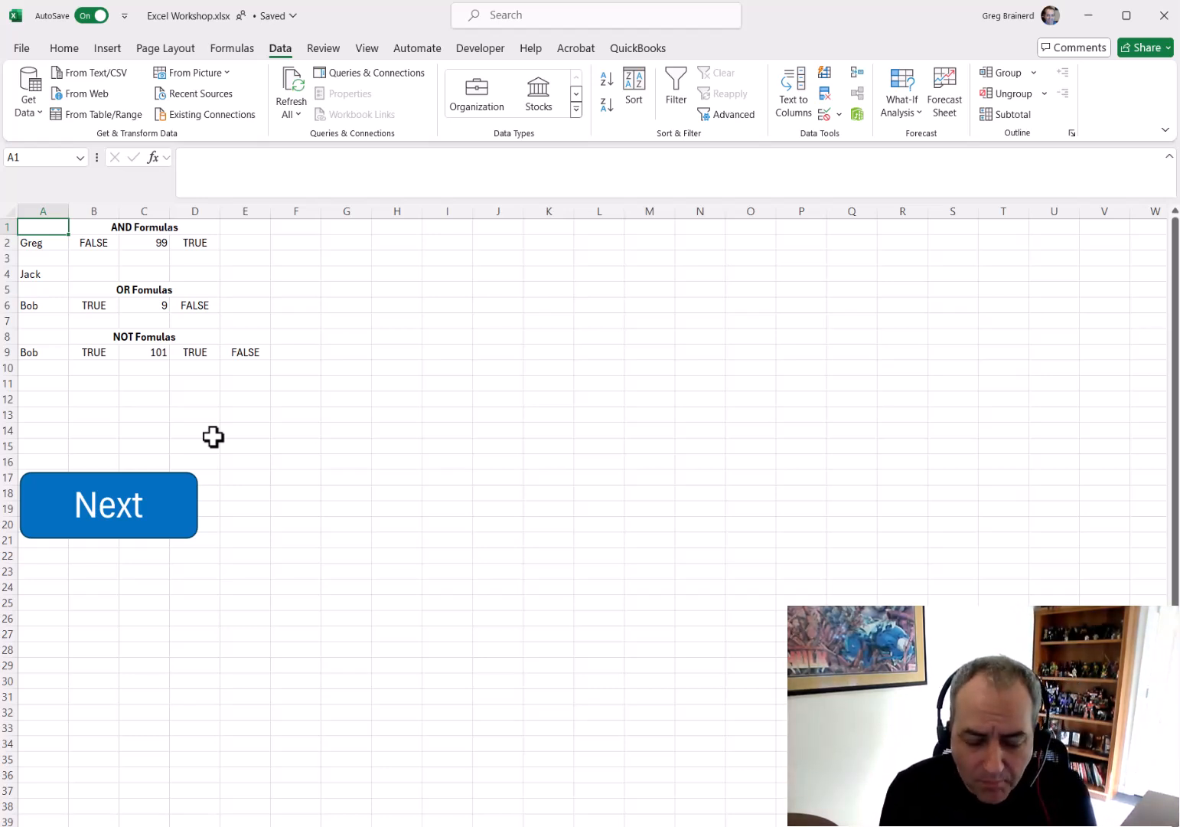
pyautogui.click(95, 243)
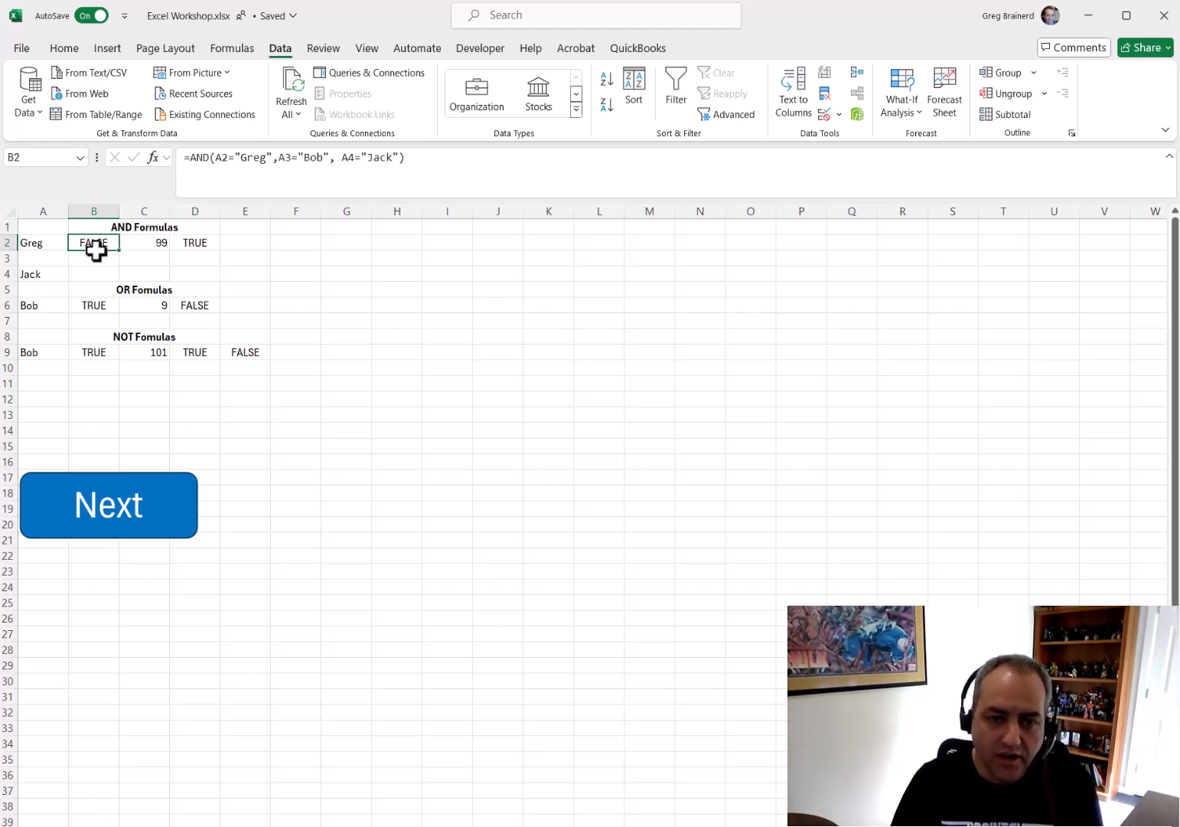
# Enter Bob in A3 to test the AND formula
pyautogui.click(47, 264)
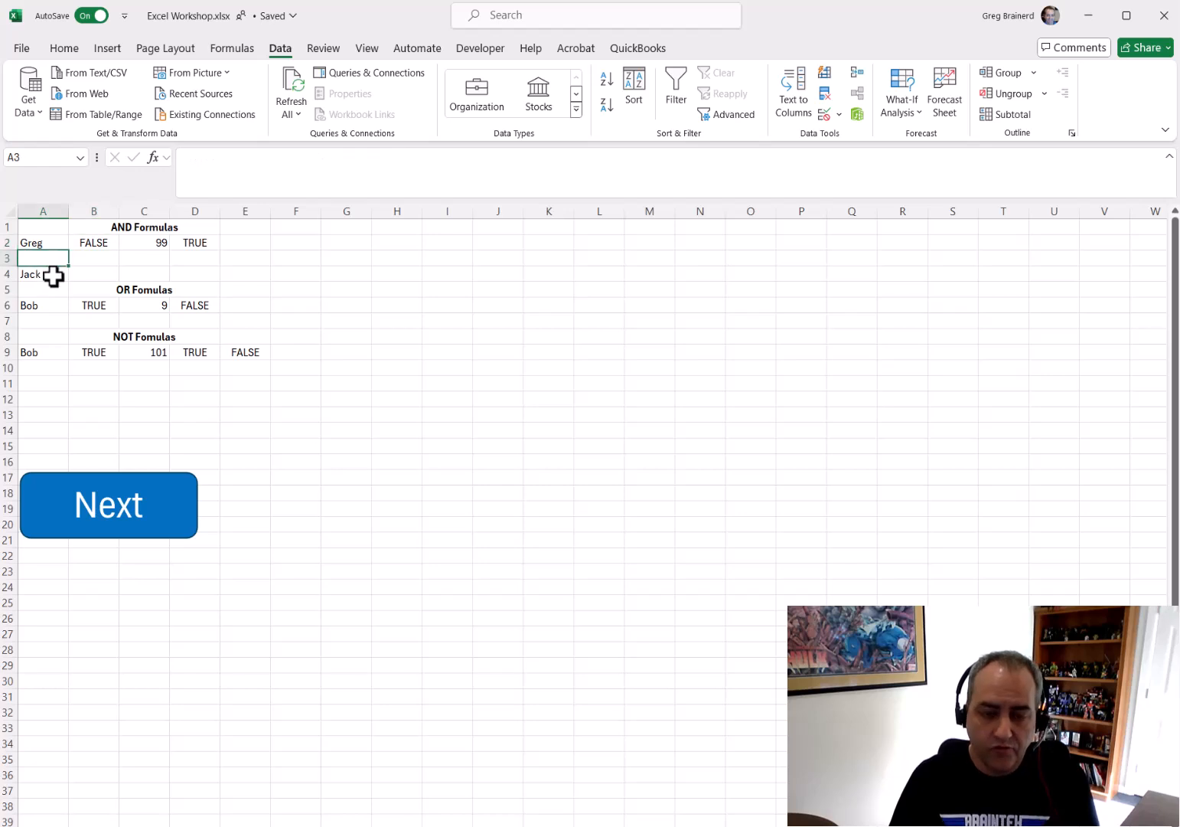
pyautogui.write('Bob')
pyautogui.press('Return')
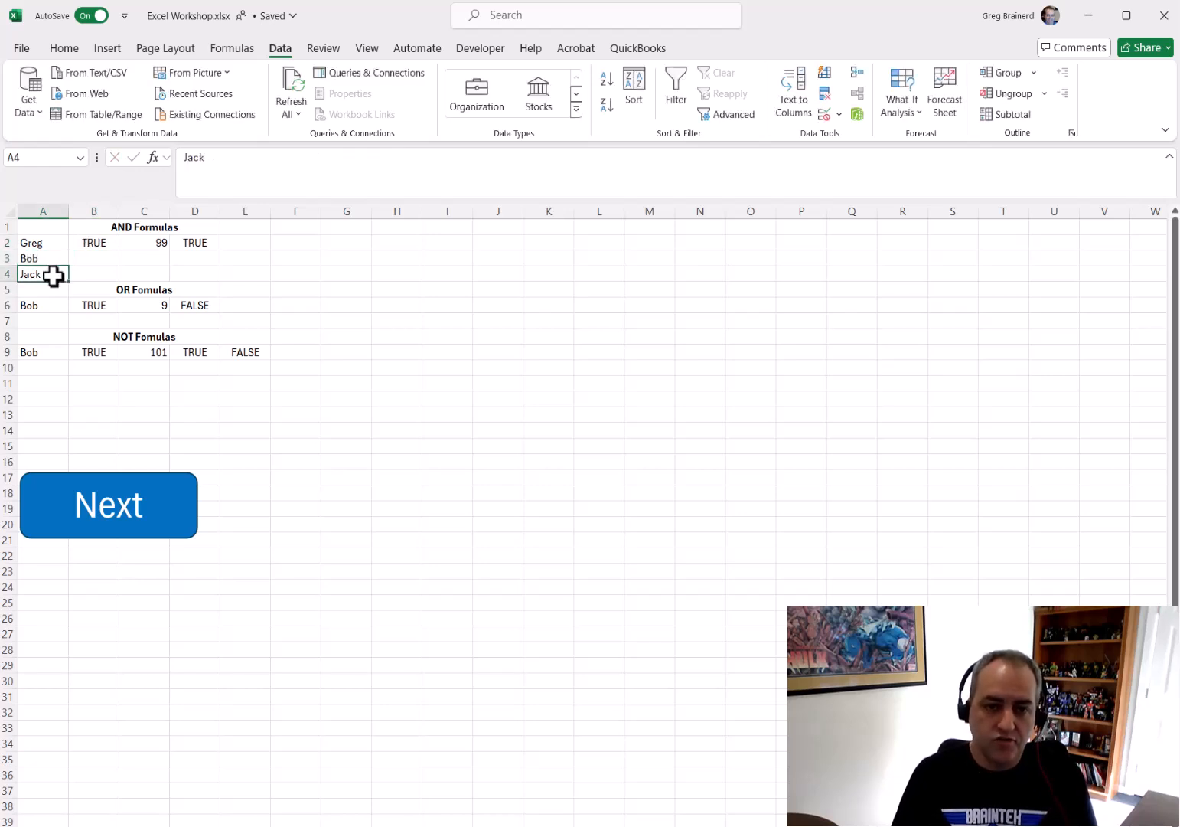
# Swap the names so A3 reads Jack and A4 reads Bob
pyautogui.press('Up')
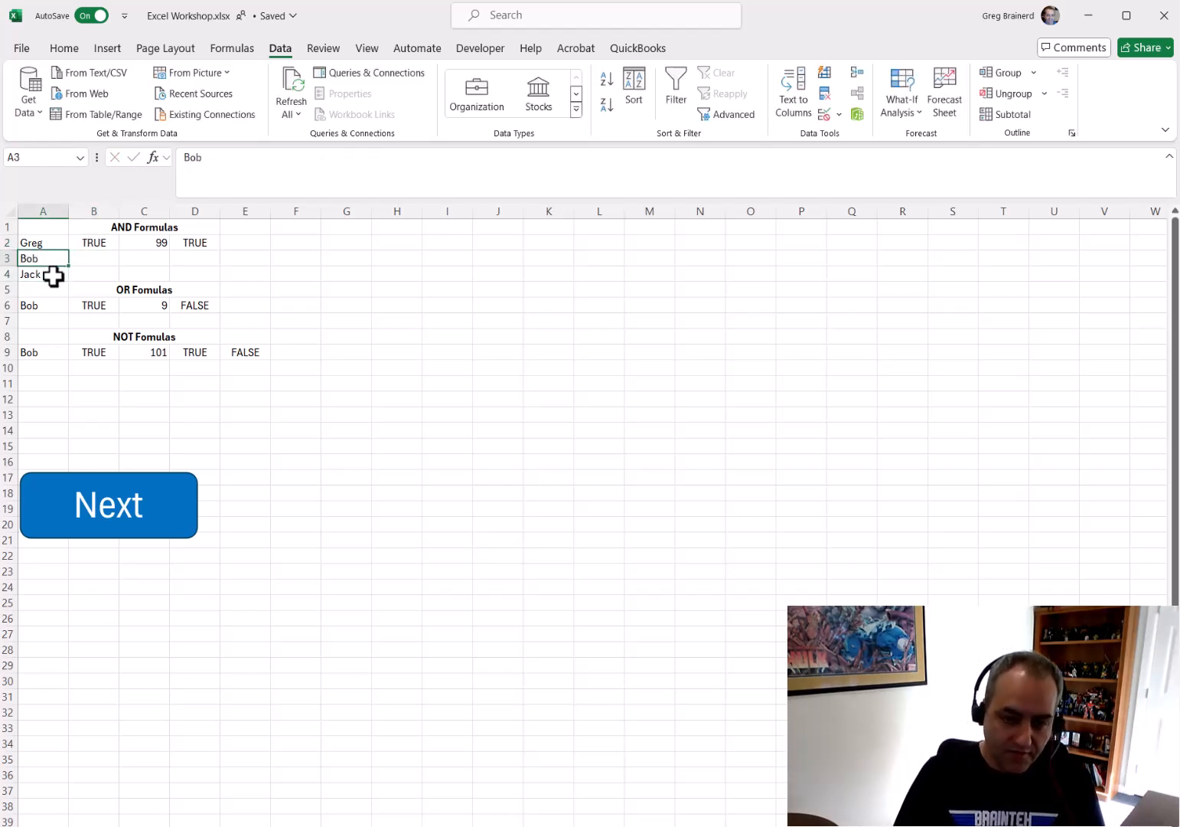
pyautogui.write('Jack')
pyautogui.press('Return')
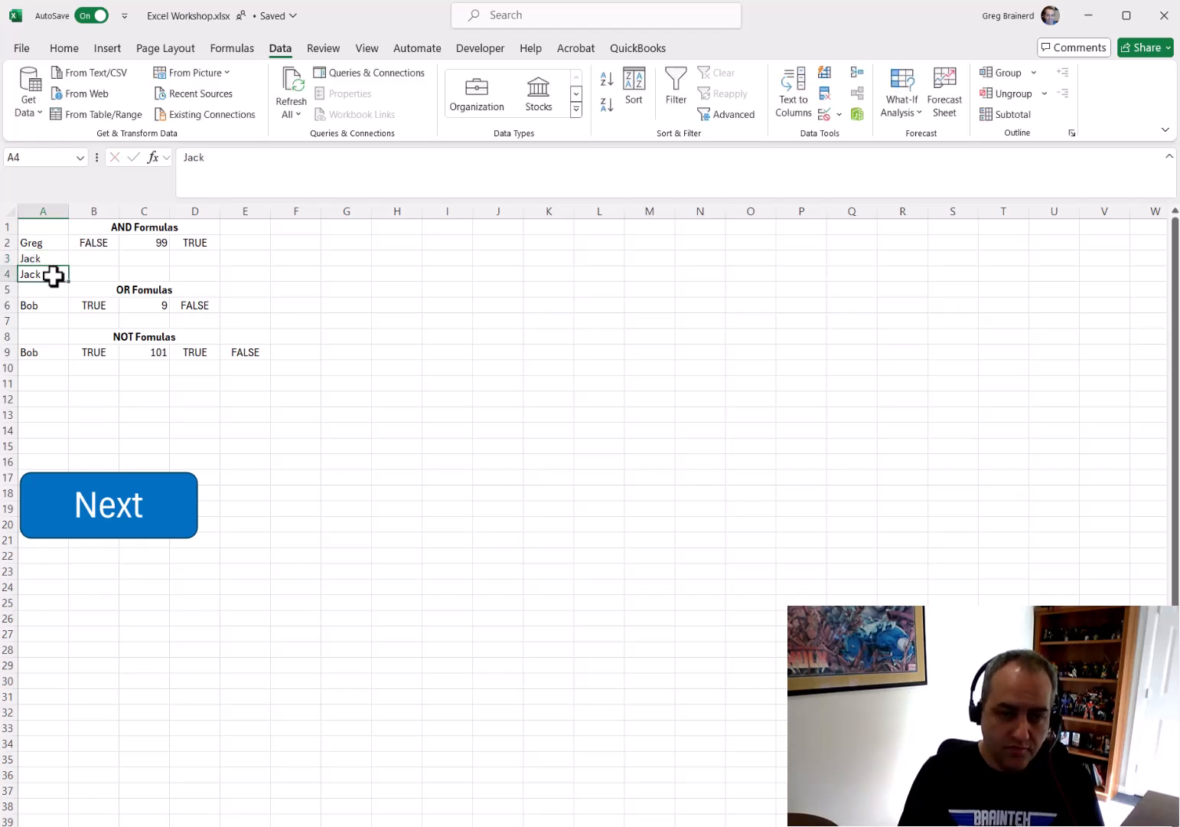
pyautogui.write('Bob')
pyautogui.press('Return')
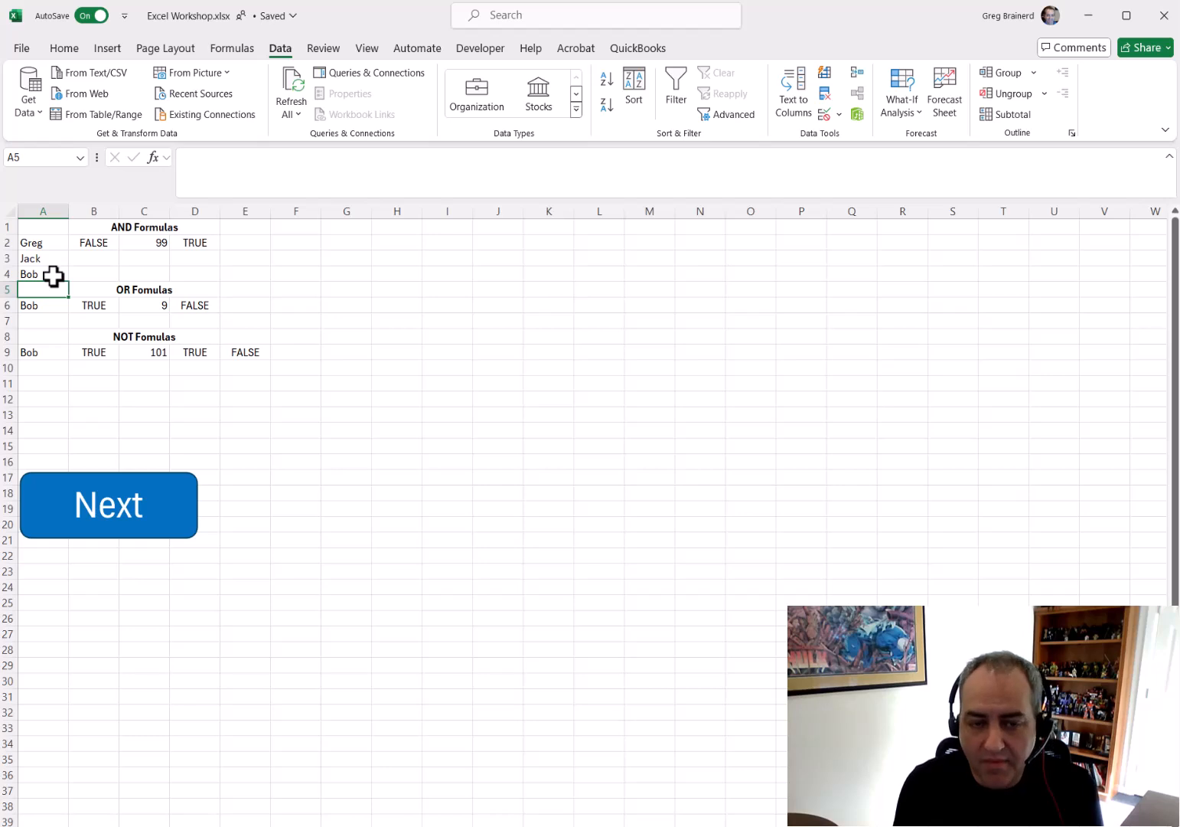
# Clear and re-enter the names so A3 reads Bob and A4 reads Jack
pyautogui.press('Up')
pyautogui.press('Up')
pyautogui.press('Delete')
pyautogui.press('Down')
pyautogui.write('Jack')
pyautogui.press('Up')
pyautogui.write('Bob')
pyautogui.press('Return')
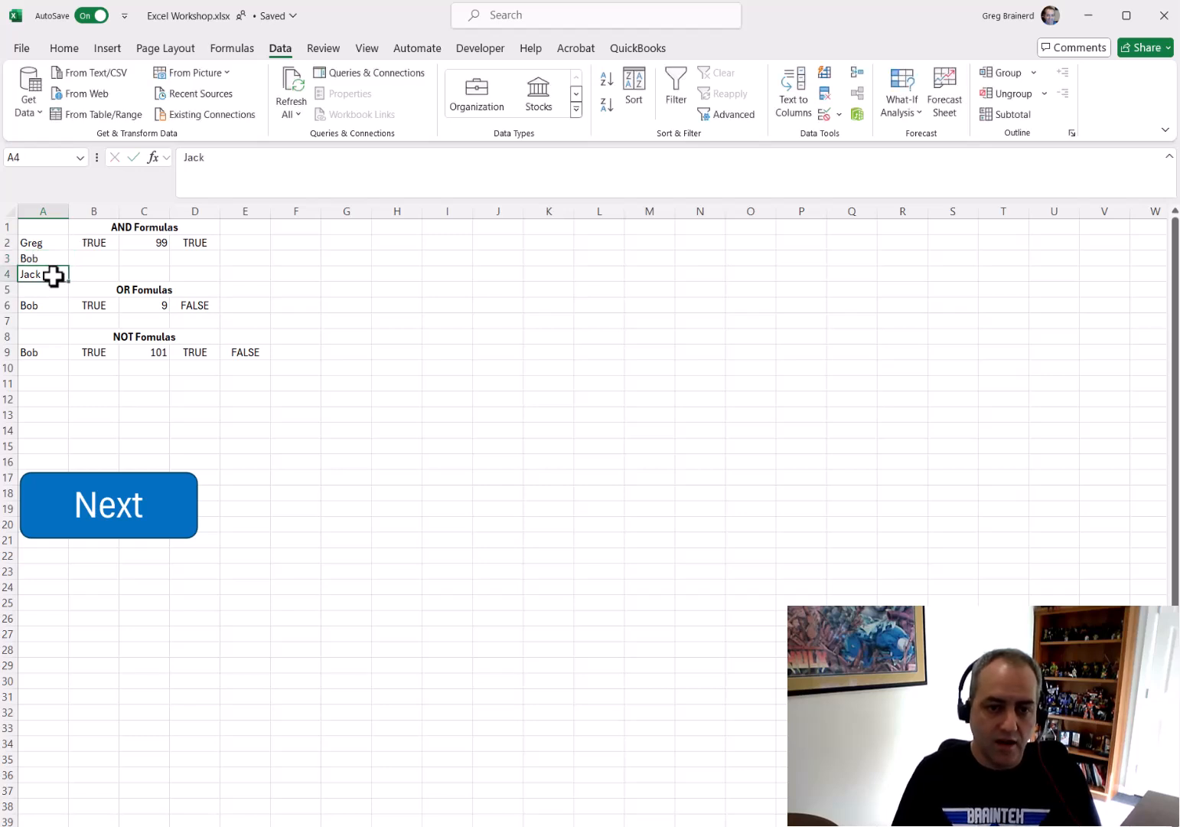
# Test the range check in D2 by entering 49, 101, 51, 50, 75 and 100 in C2
pyautogui.press('Up')
pyautogui.press('Up')
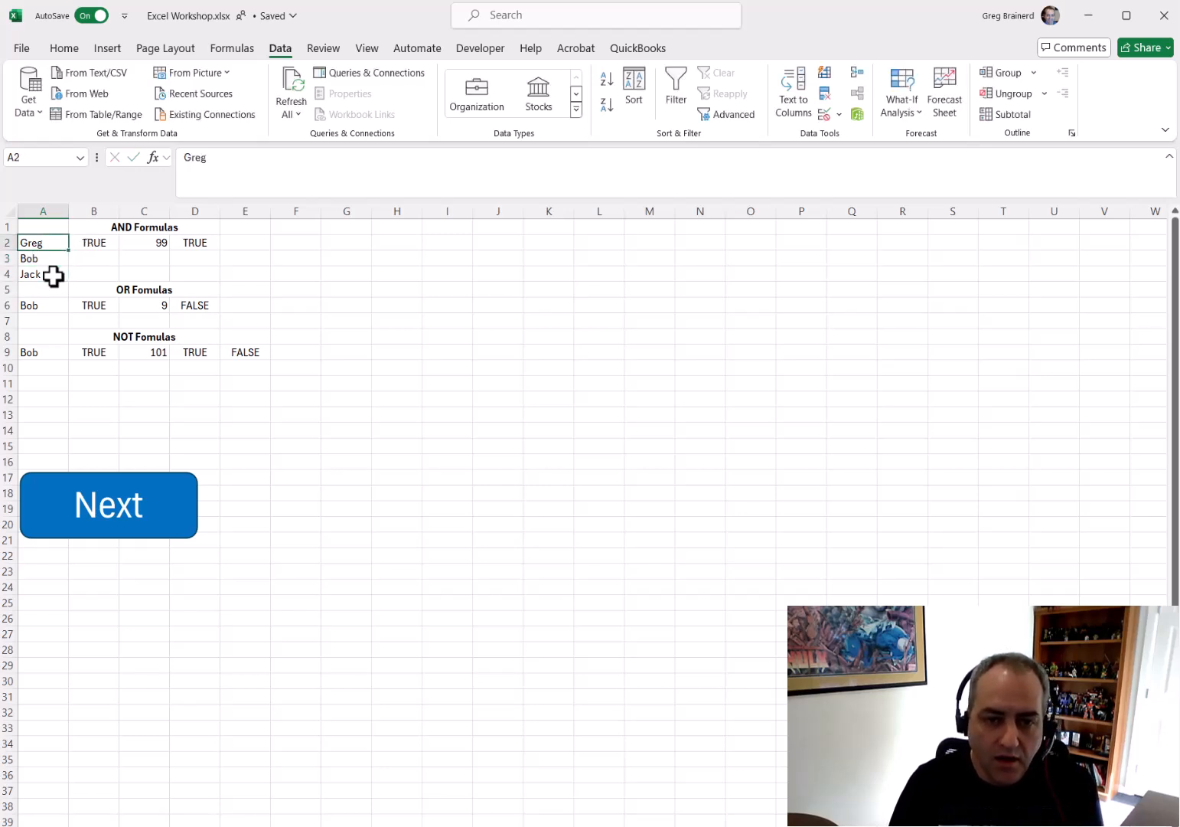
pyautogui.press('Right')
pyautogui.press('Right')
pyautogui.press('Right')
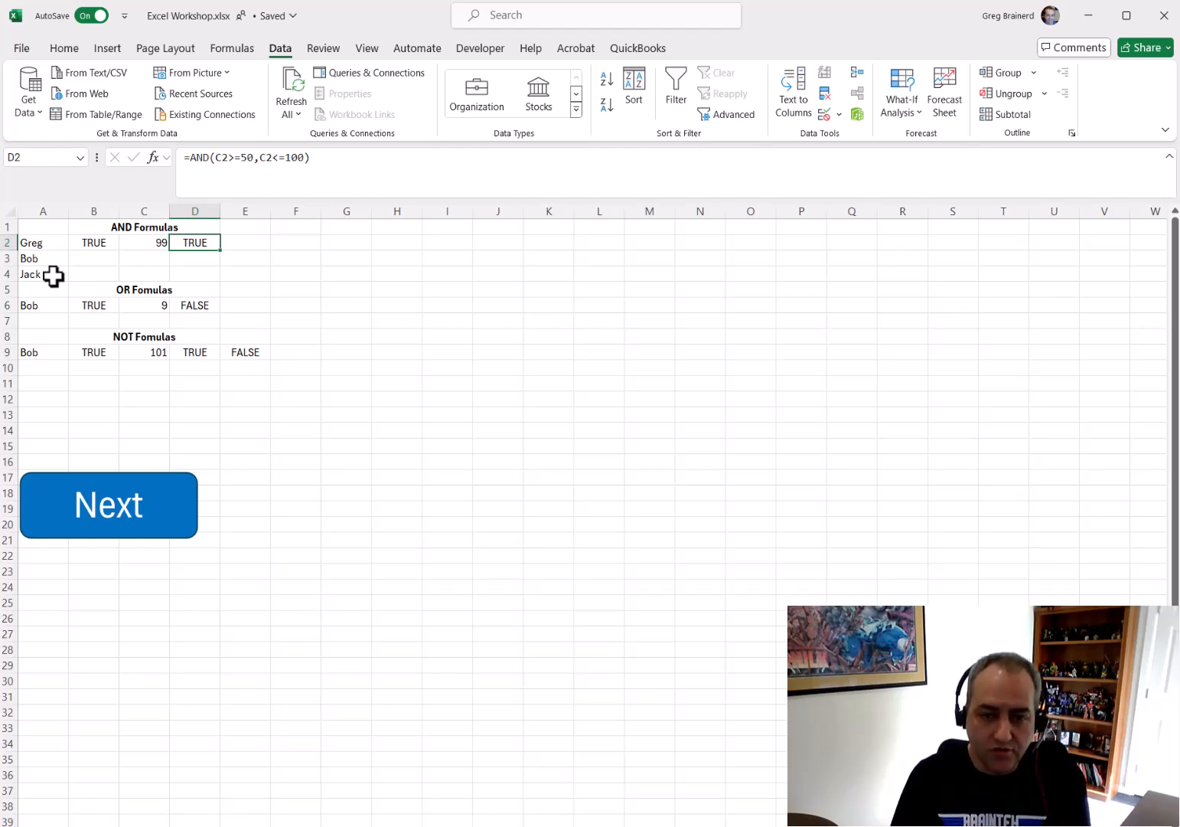
pyautogui.press('Left')
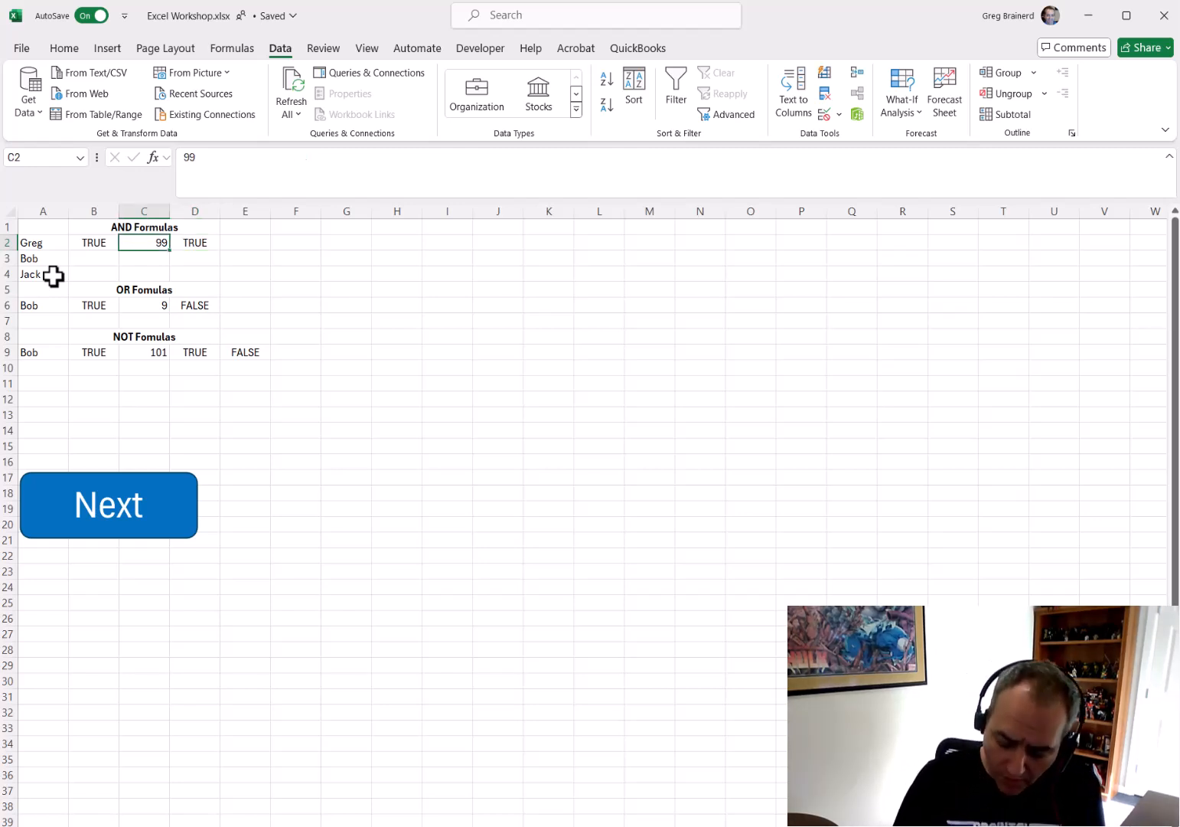
pyautogui.write('49')
pyautogui.press('Return')
pyautogui.press('Up')
pyautogui.write('101')
pyautogui.press('Return')
pyautogui.press('Up')
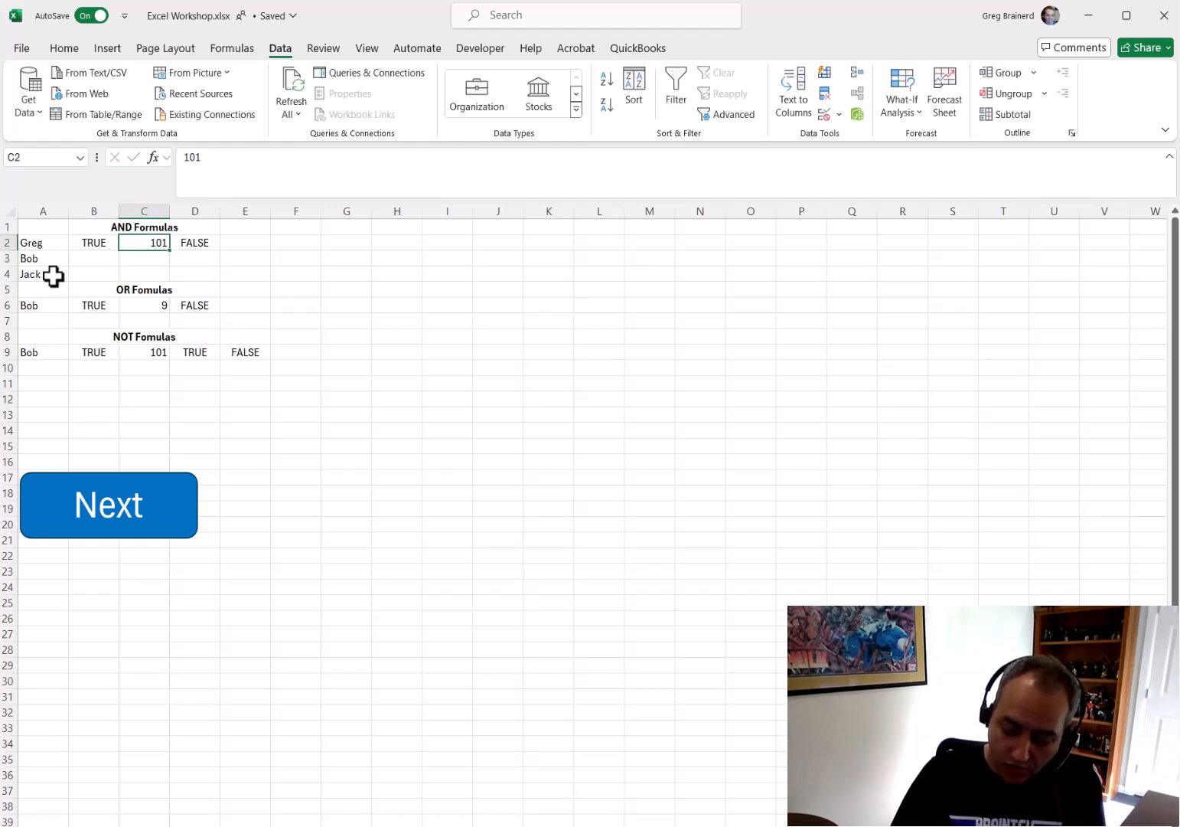
pyautogui.write('51')
pyautogui.press('Up')
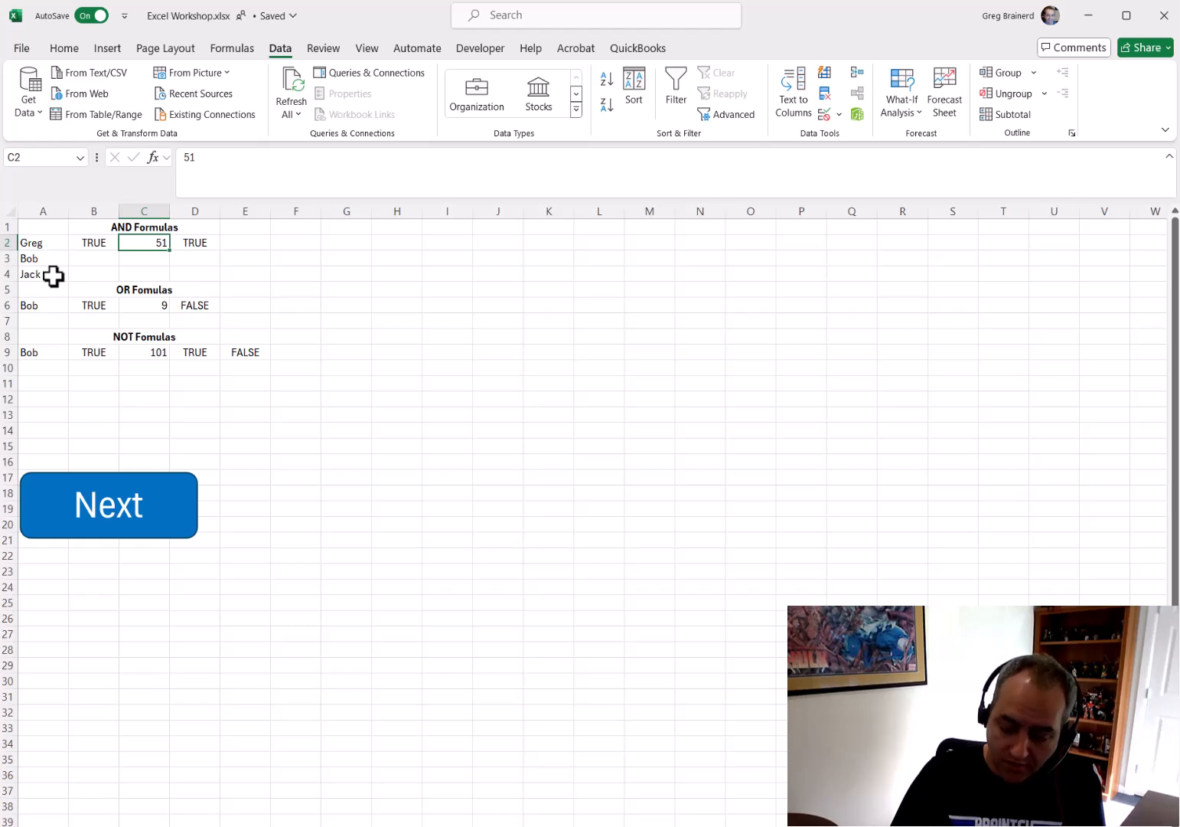
pyautogui.write('50')
pyautogui.press('Return')
pyautogui.press('Up')
pyautogui.write('75')
pyautogui.press('Return')
pyautogui.press('Up')
pyautogui.write('100')
pyautogui.press('Return')
pyautogui.press('Down')
pyautogui.press('Down')
pyautogui.press('Right')
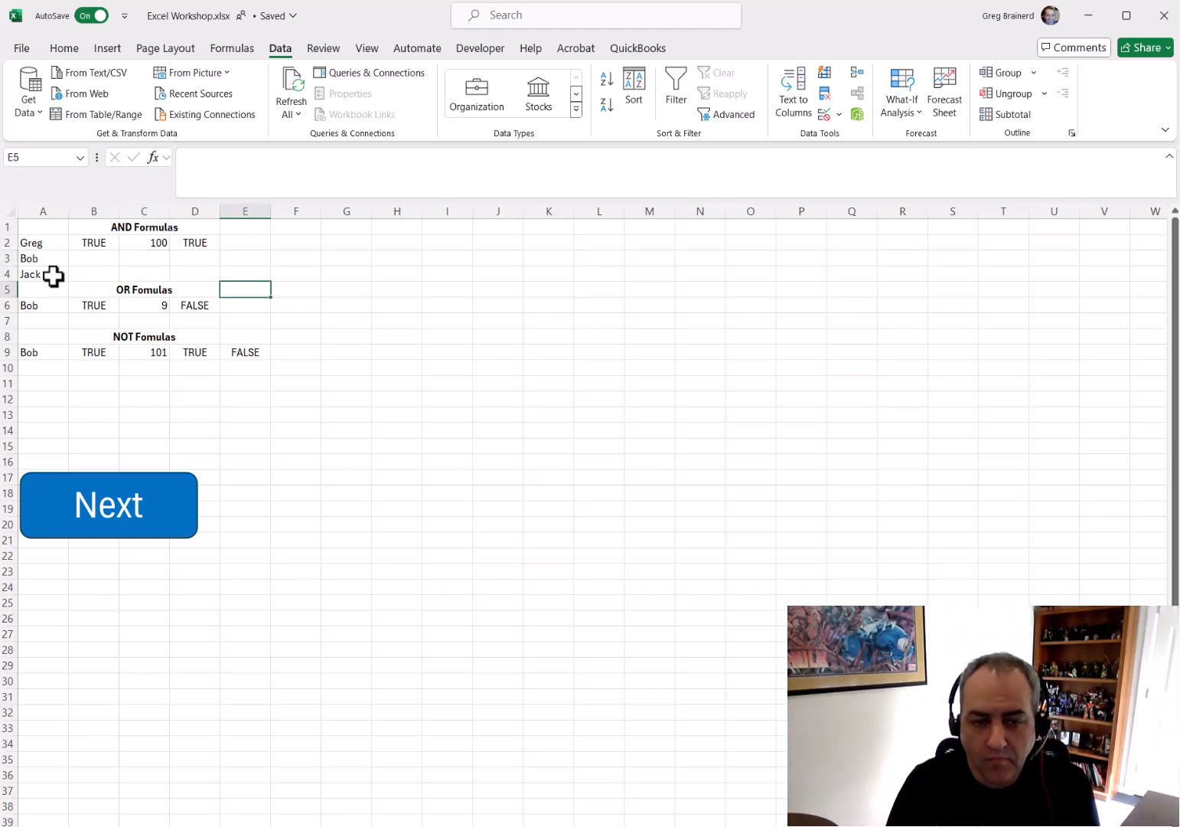
# Test the OR formula in B6 by entering Barry, Greg, Bob and Jack in A6
pyautogui.press('Left')
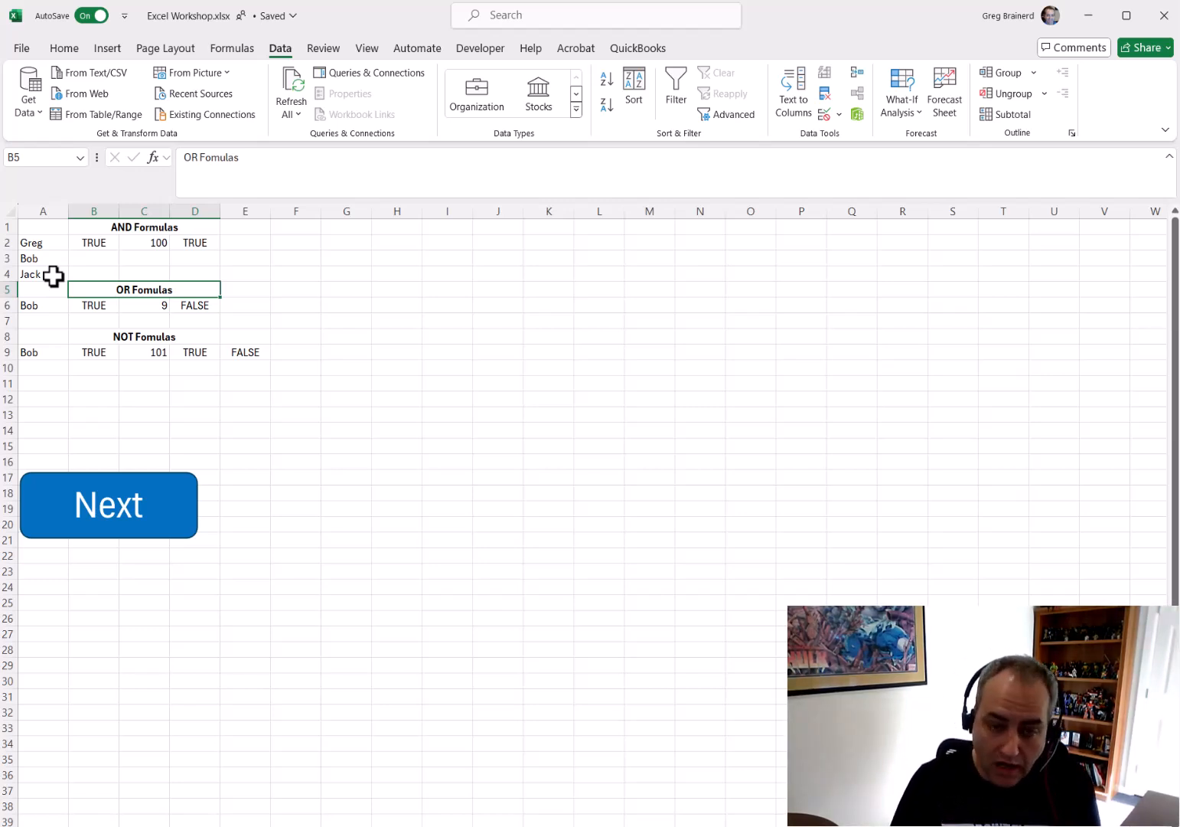
pyautogui.press('Down')
pyautogui.press('Right')
pyautogui.press('Left')
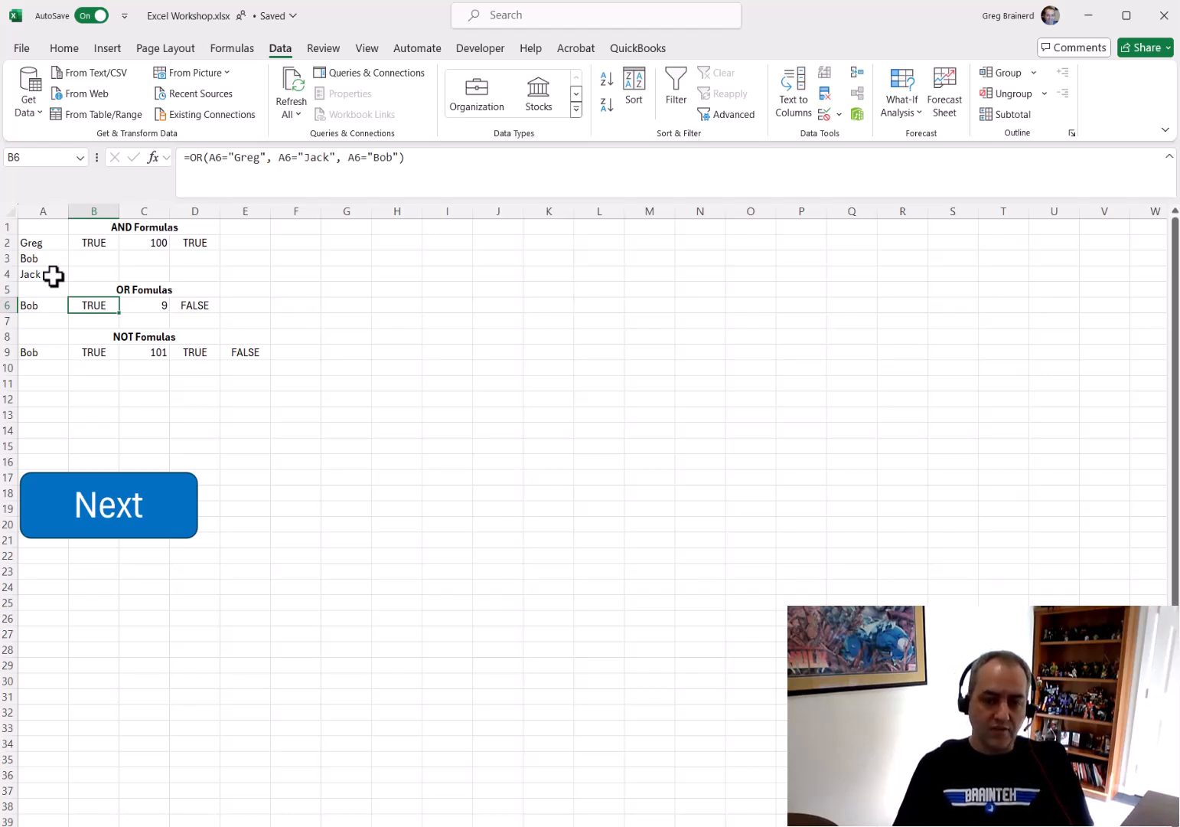
pyautogui.press('Left')
pyautogui.press('Delete')
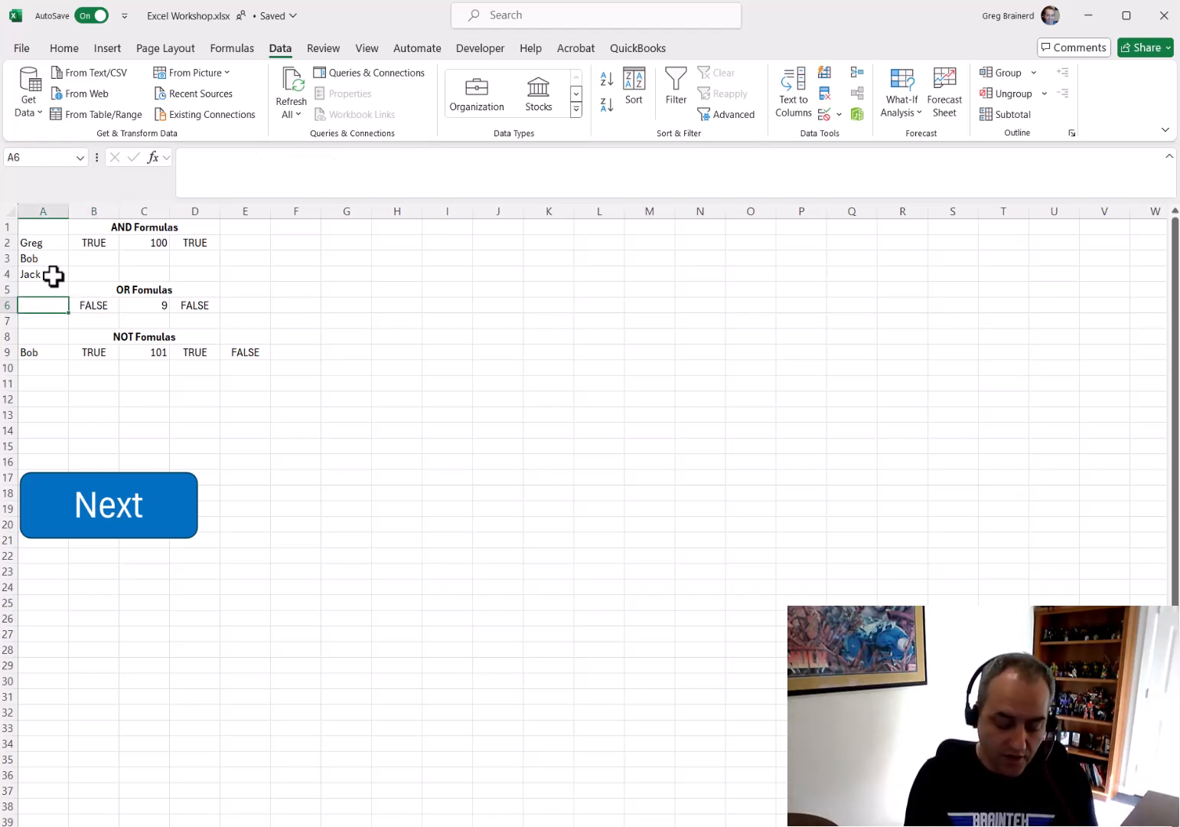
pyautogui.write('Barry')
pyautogui.press('Return')
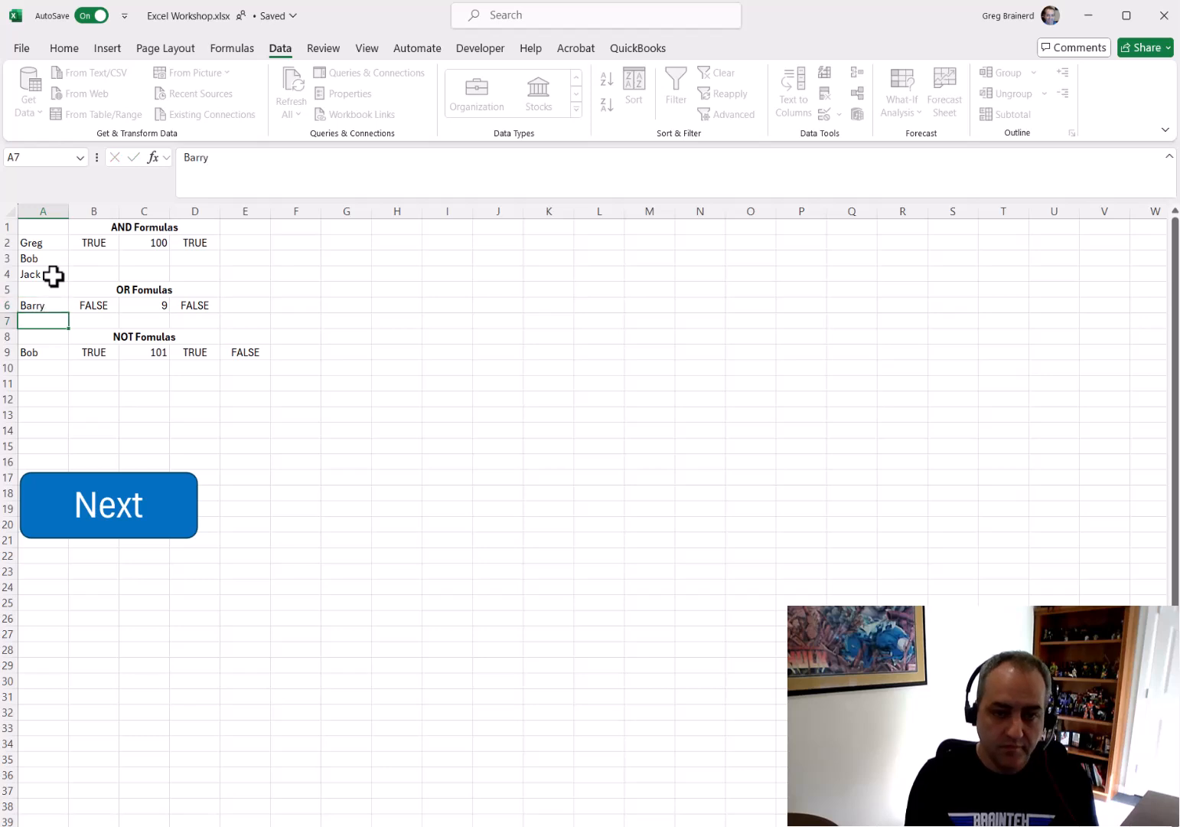
pyautogui.press('Up')
pyautogui.write('Greg')
pyautogui.press('Return')
pyautogui.press('Up')
pyautogui.write('Bob')
pyautogui.press('Return')
pyautogui.press('Up')
pyautogui.write('Jack')
pyautogui.press('Return')
pyautogui.press('Up')
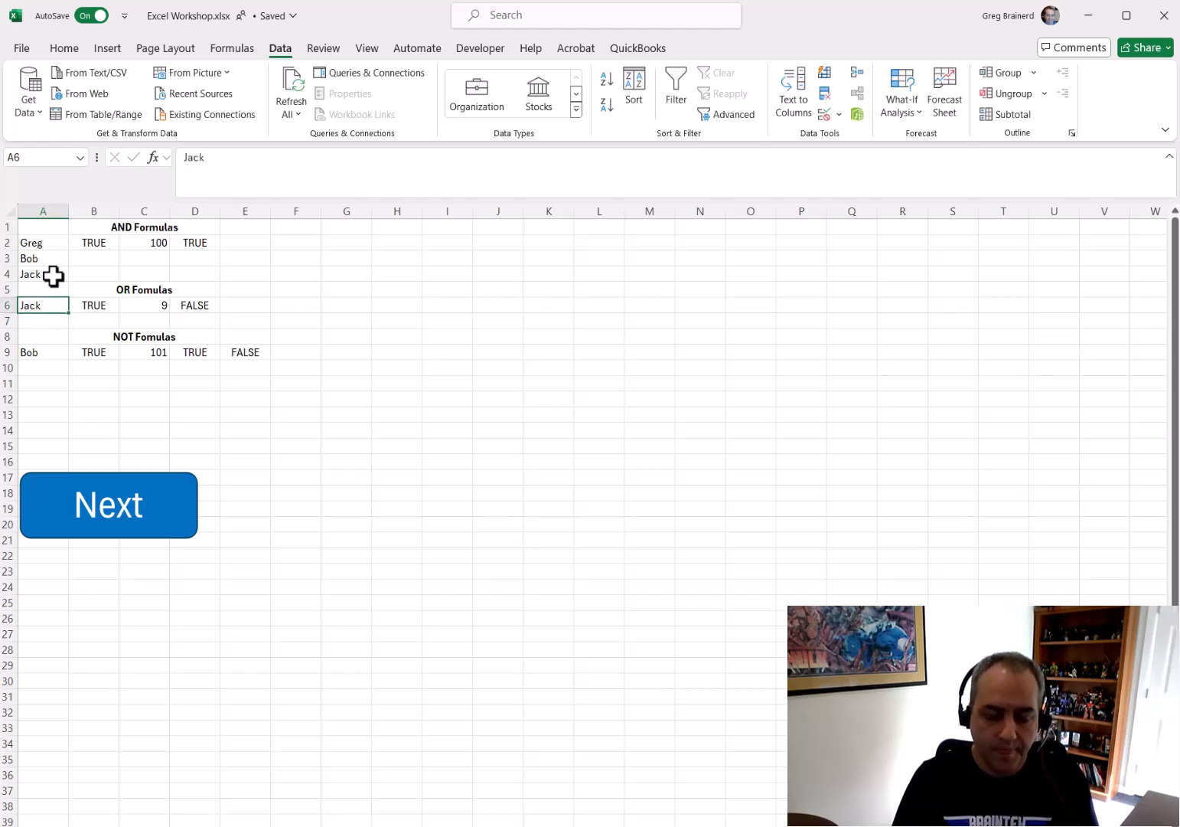
# Test the range check in D6 by entering 0, -1 and 5 in C6
pyautogui.press('Right')
pyautogui.press('Right')
pyautogui.press('Right')
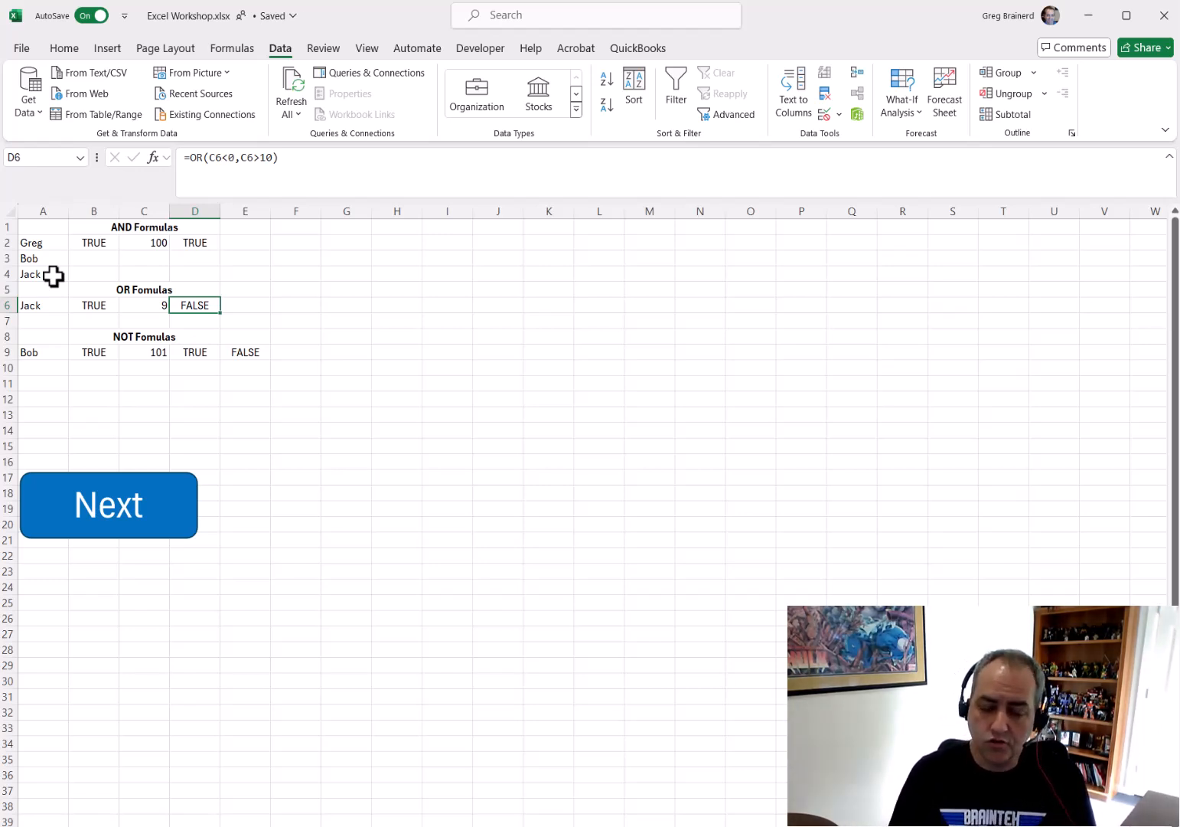
pyautogui.press('Left')
pyautogui.write('0')
pyautogui.press('Return')
pyautogui.press('Up')
pyautogui.write('-1')
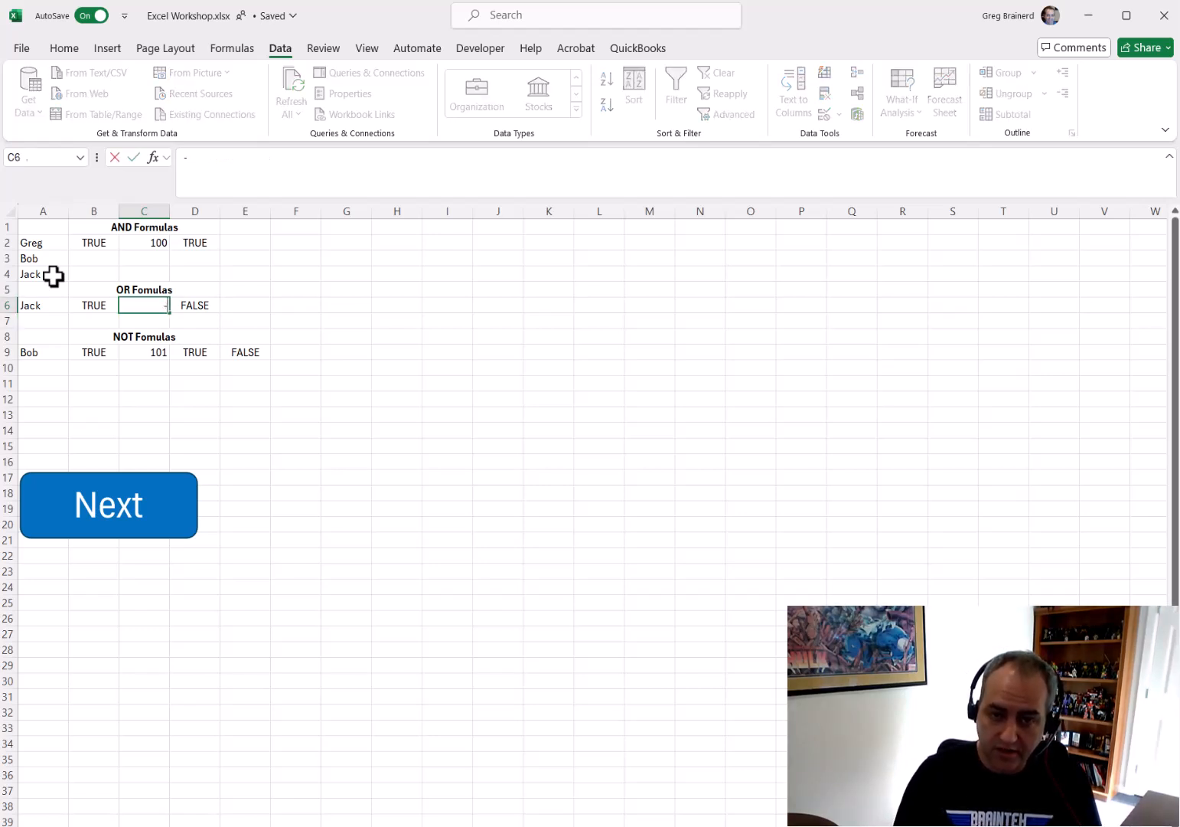
pyautogui.press('Return')
pyautogui.press('Up')
pyautogui.press('Return')
pyautogui.press('Up')
pyautogui.write('10')
pyautogui.press('BackSpace')
pyautogui.press('BackSpace')
pyautogui.write('5')
pyautogui.press('Return')
pyautogui.press('Up')
pyautogui.press('Right')
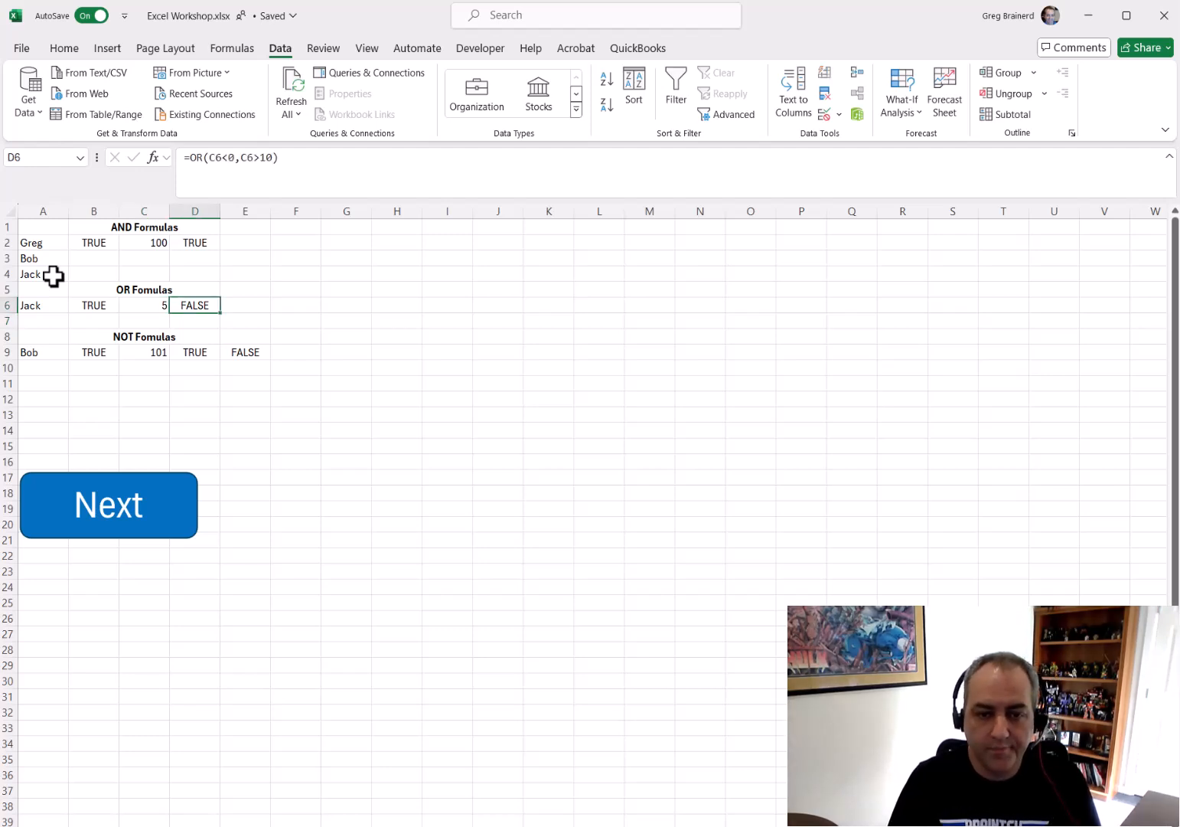
# Test the NOT formula in B9 by entering Jack and then Greg in A9
pyautogui.press('Down')
pyautogui.press('Down')
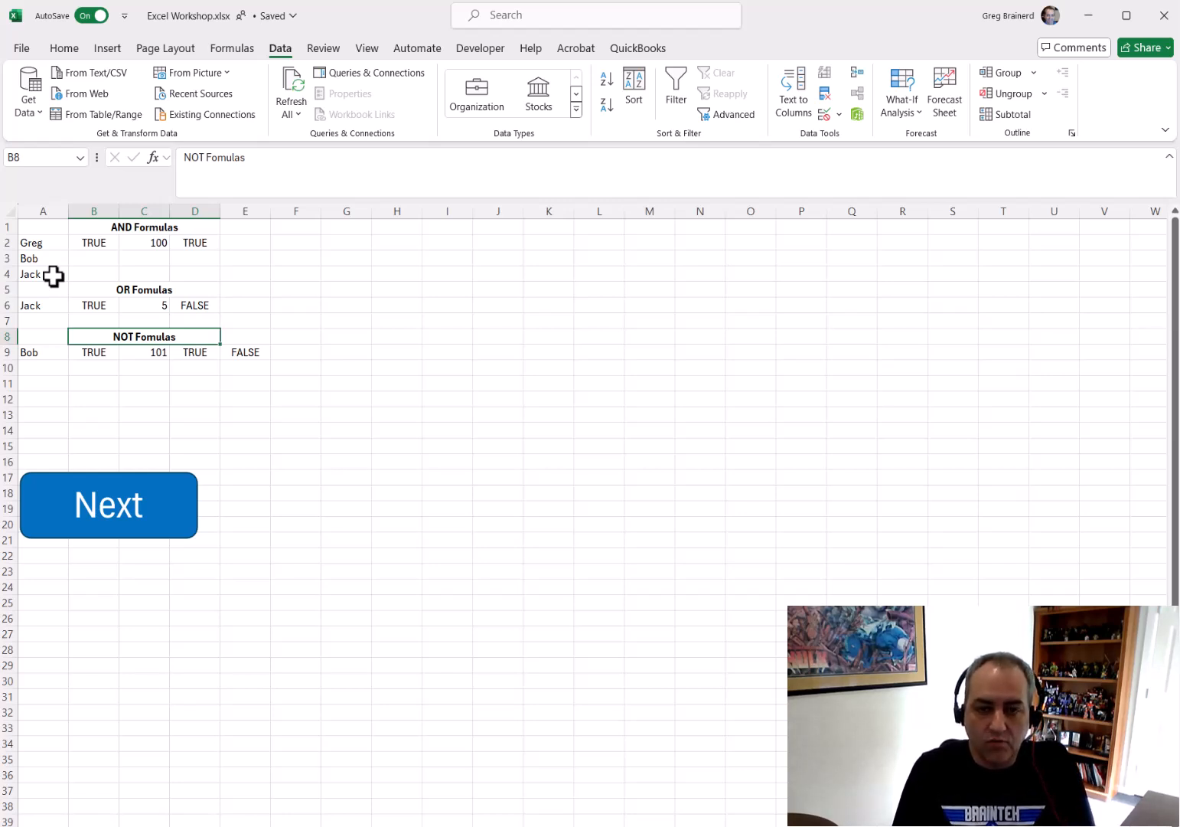
pyautogui.press('Down')
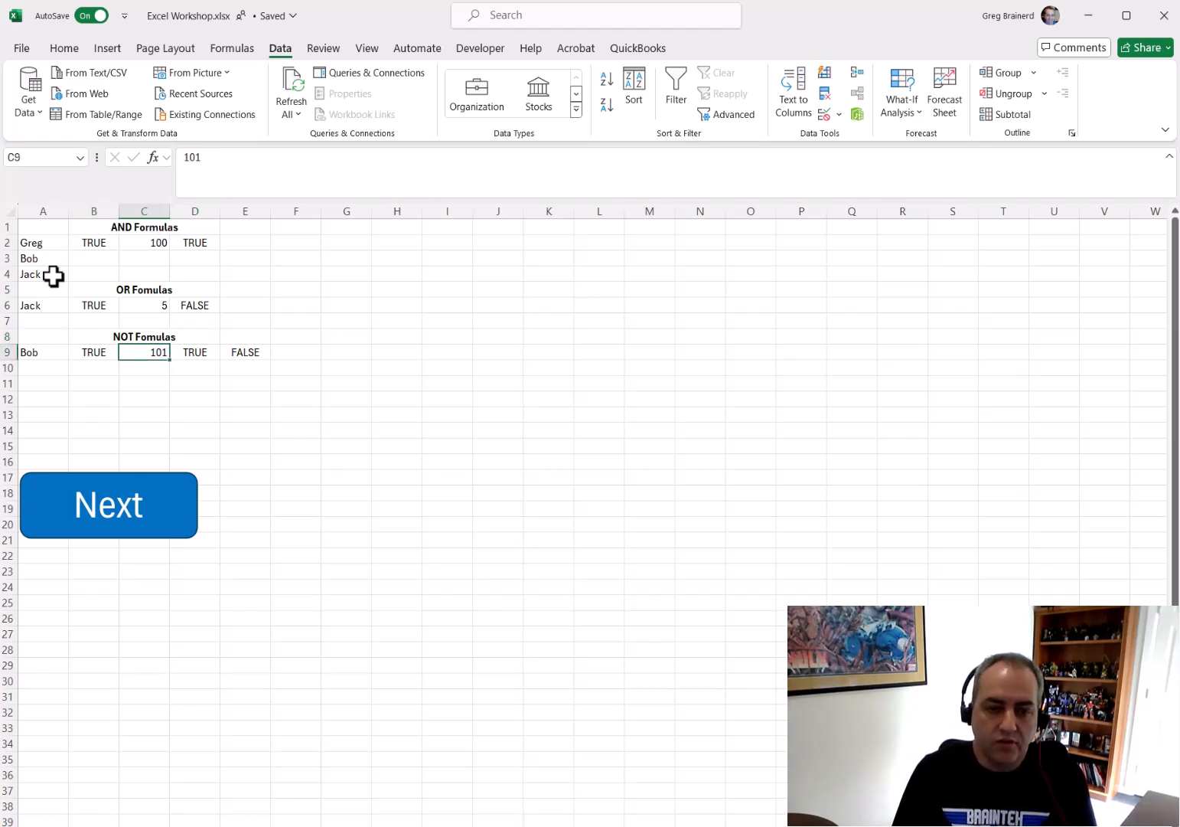
pyautogui.press('Left')
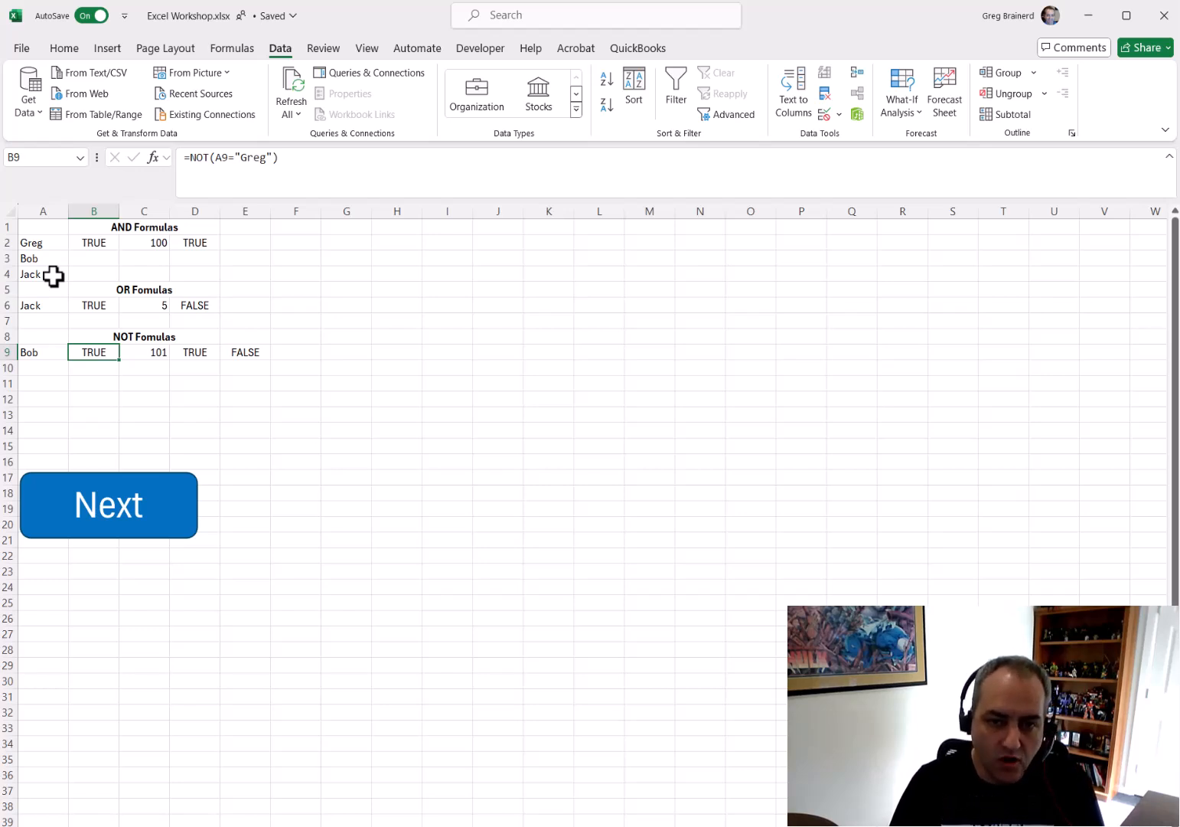
pyautogui.press('Left')
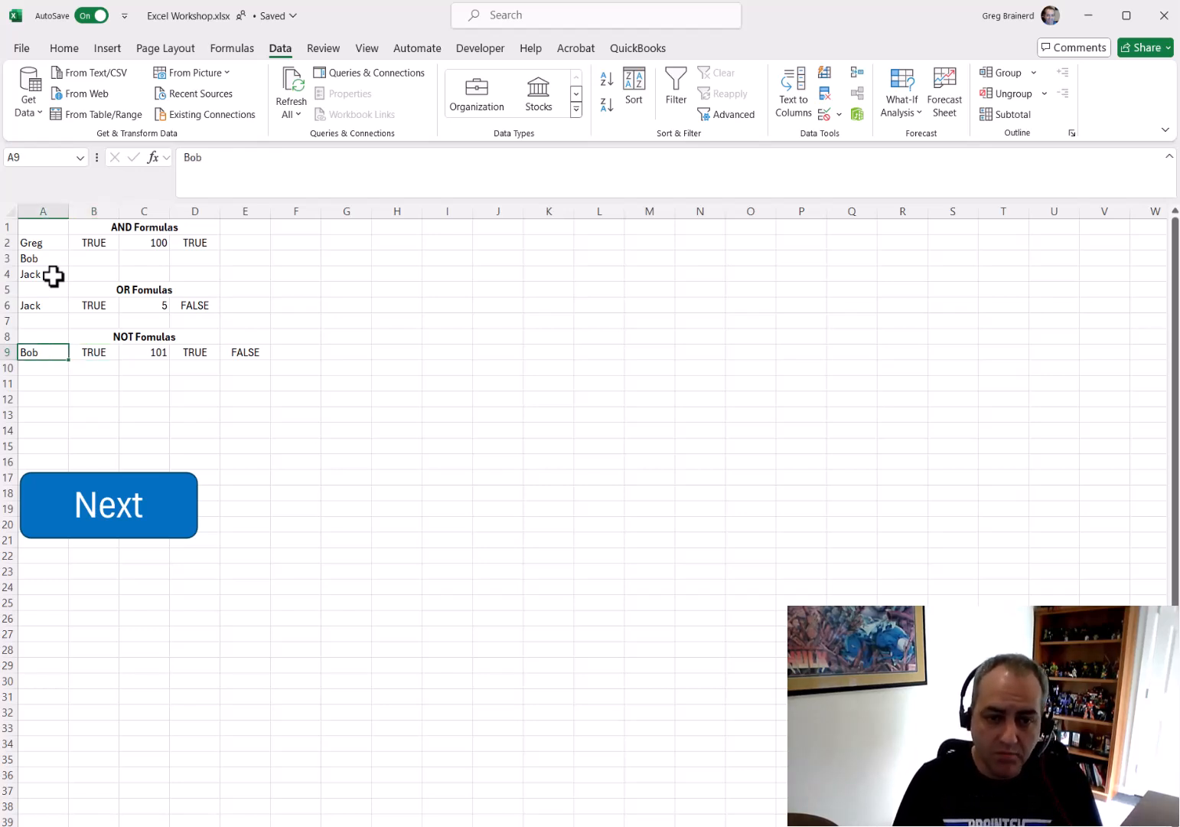
pyautogui.write('Jack')
pyautogui.press('Return')
pyautogui.press('Up')
pyautogui.press('Delete')
pyautogui.press('Up')
pyautogui.press('Down')
pyautogui.write('Greg')
pyautogui.press('Return')
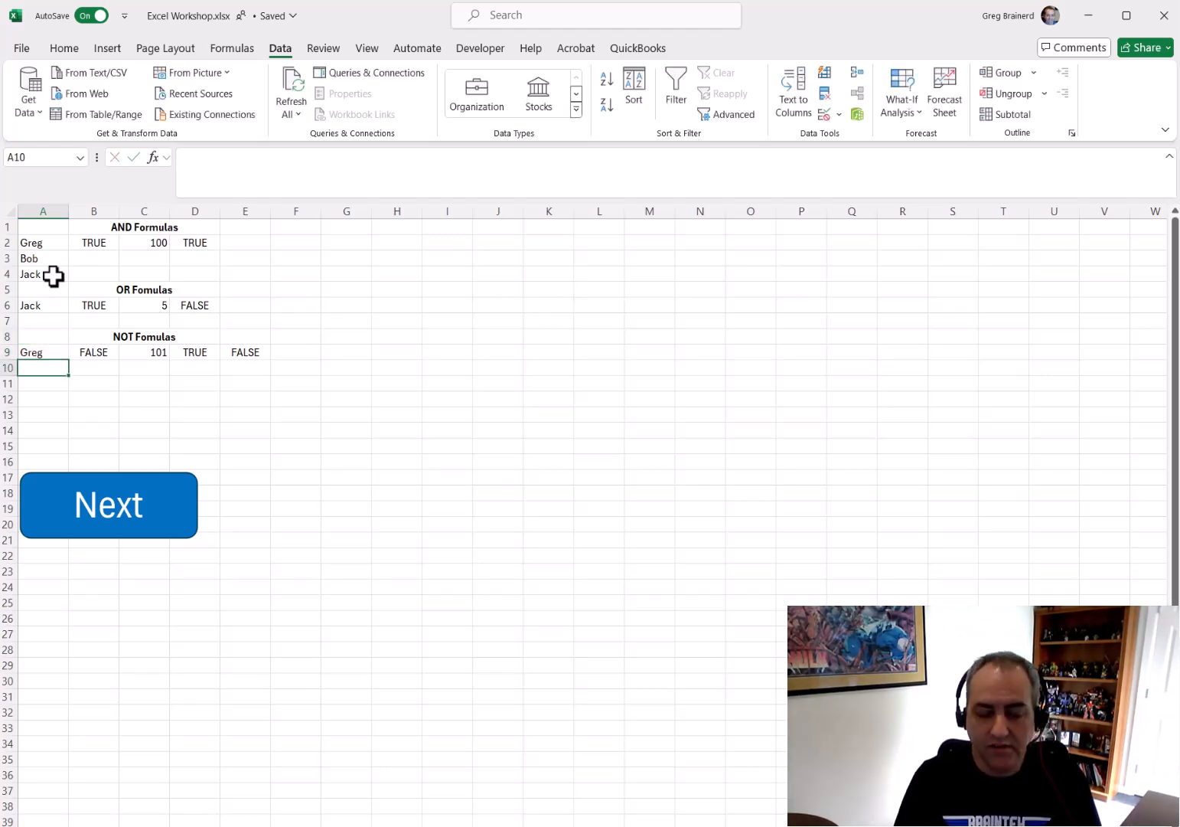
pyautogui.press('Up')
pyautogui.press('Right')
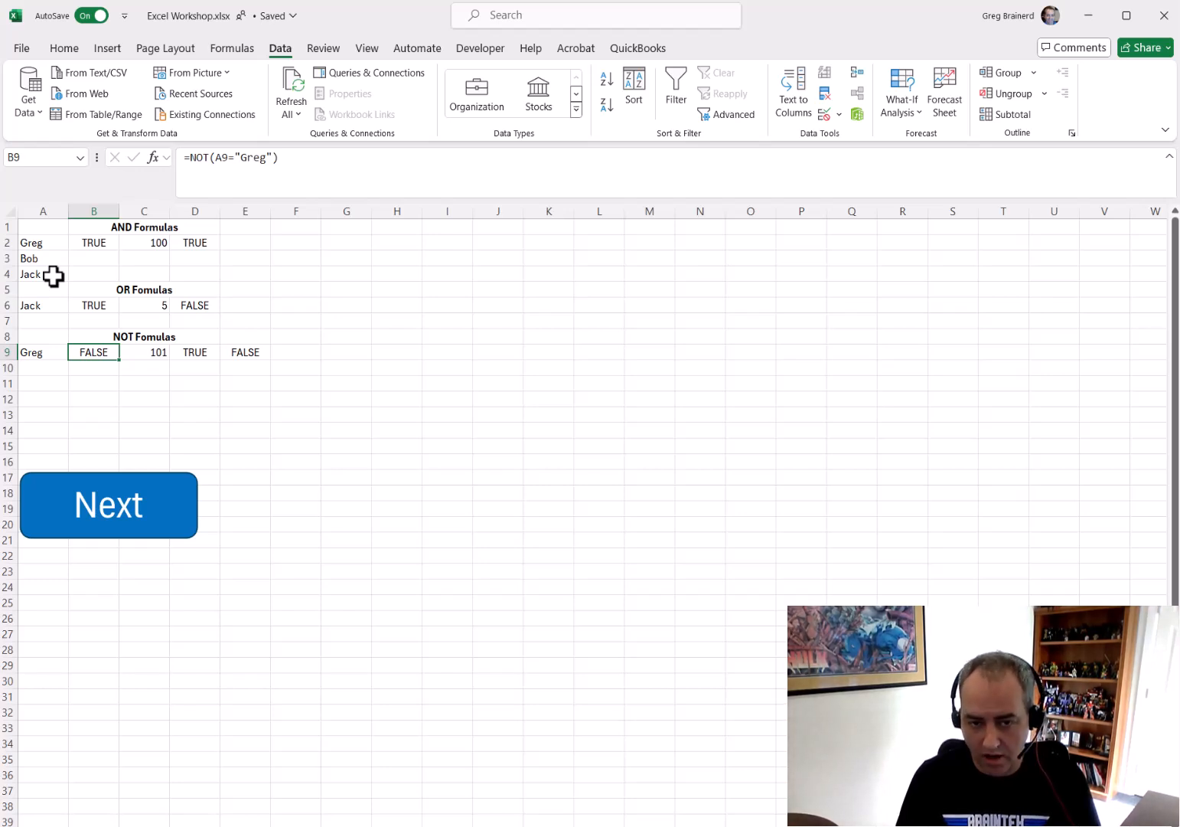
# Test the NOT formulas in D9 and E9 by entering 99 in C9
pyautogui.press('Right')
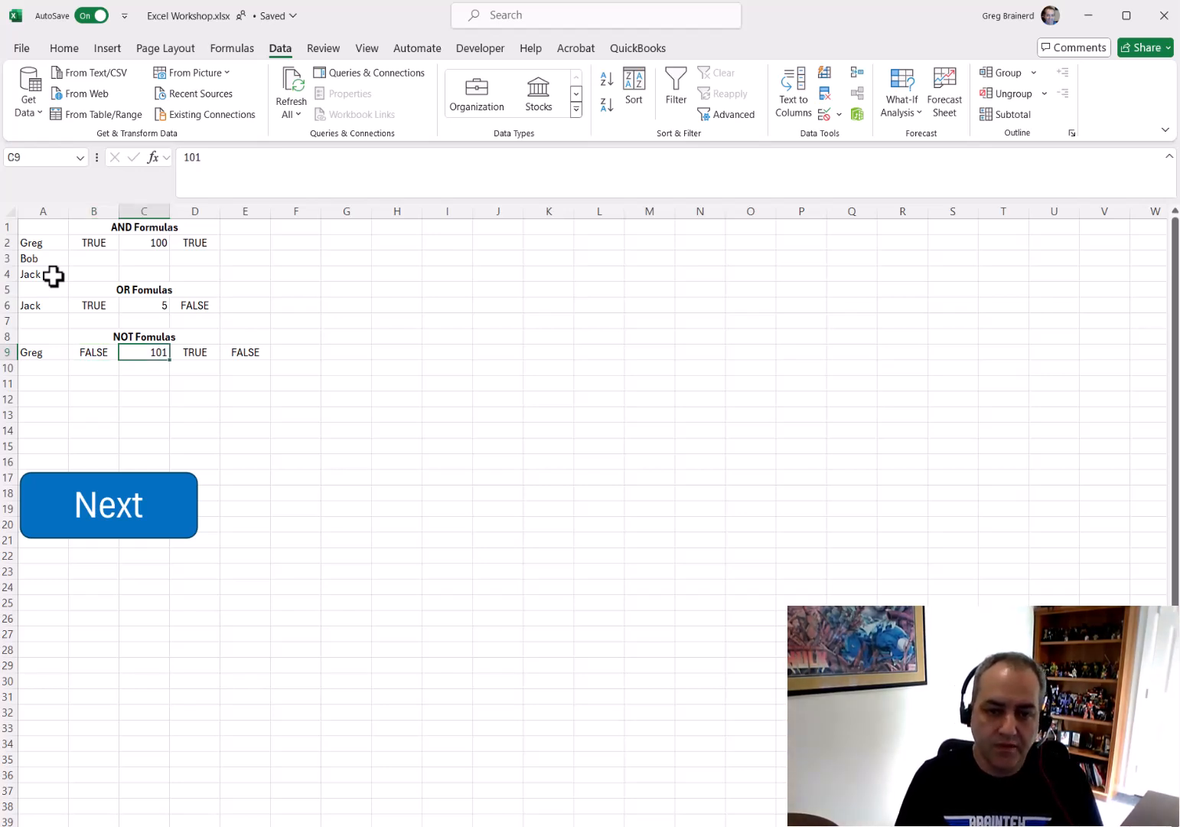
pyautogui.press('Right')
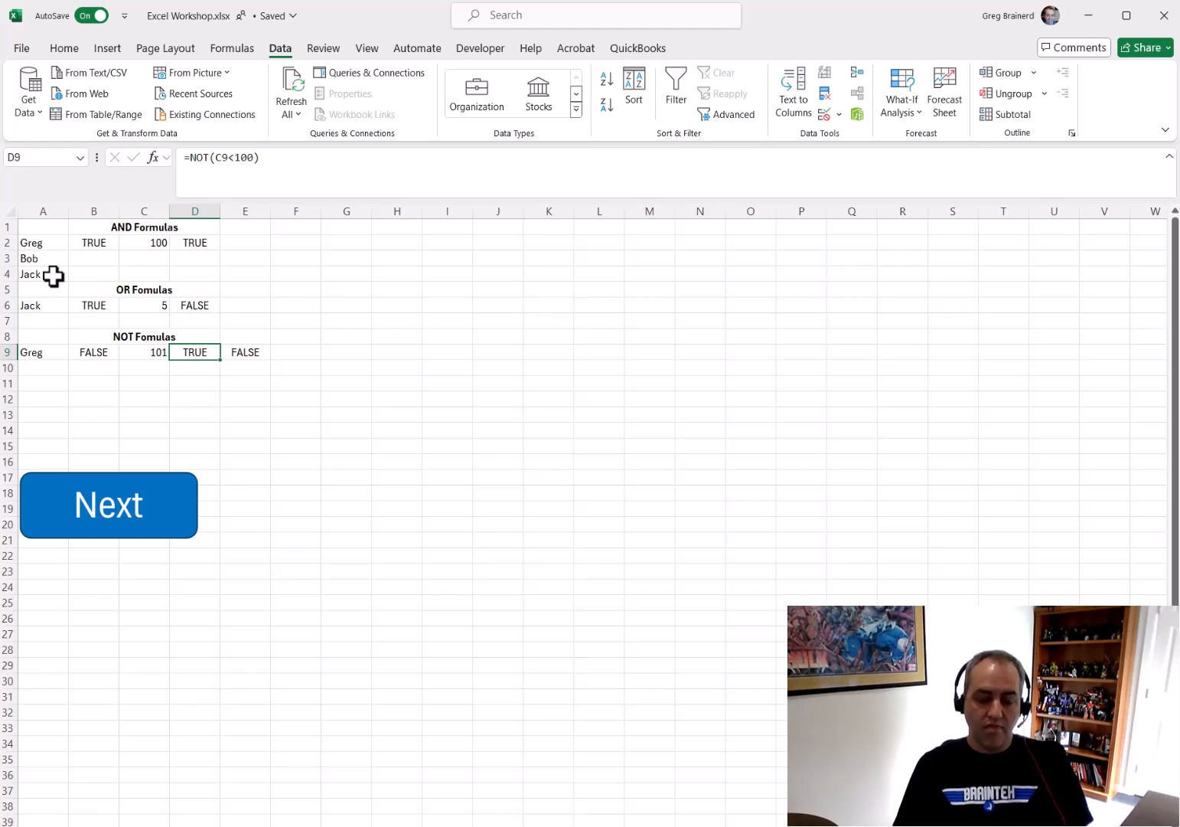
pyautogui.press('Left')
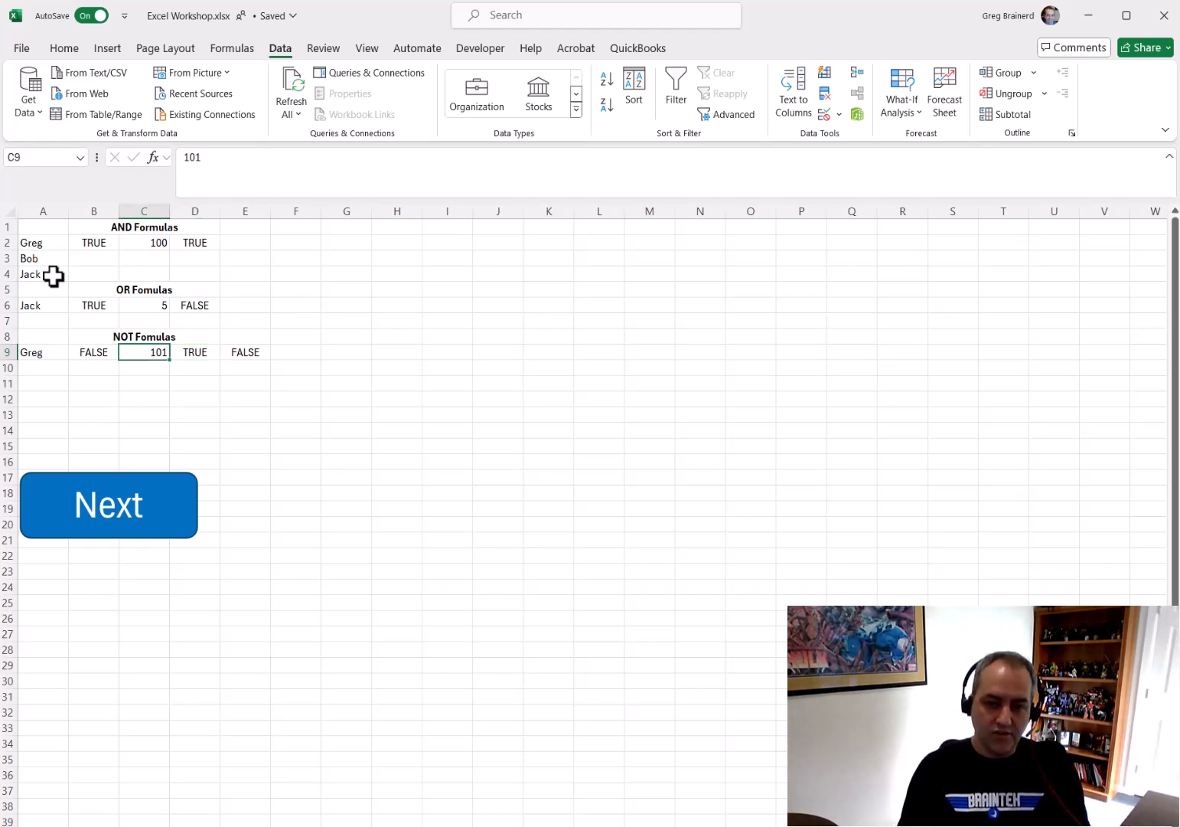
pyautogui.press('Right')
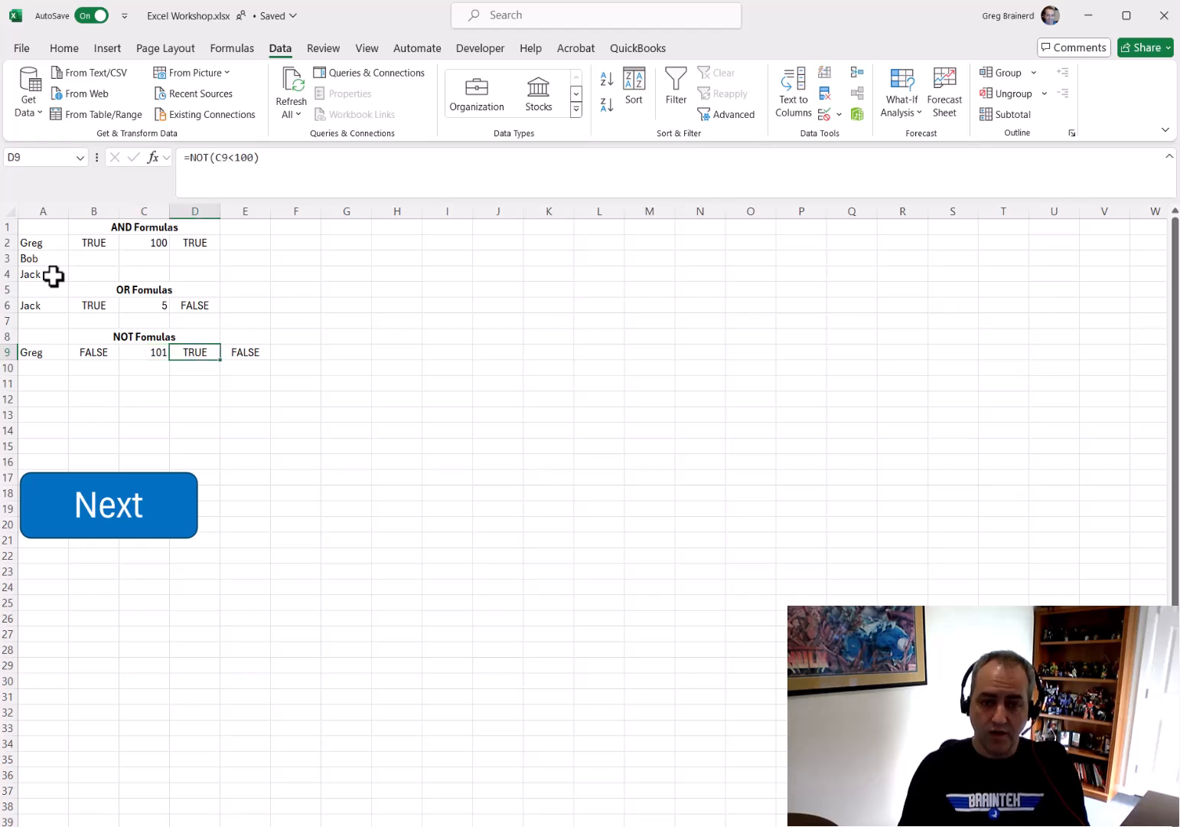
pyautogui.press('Left')
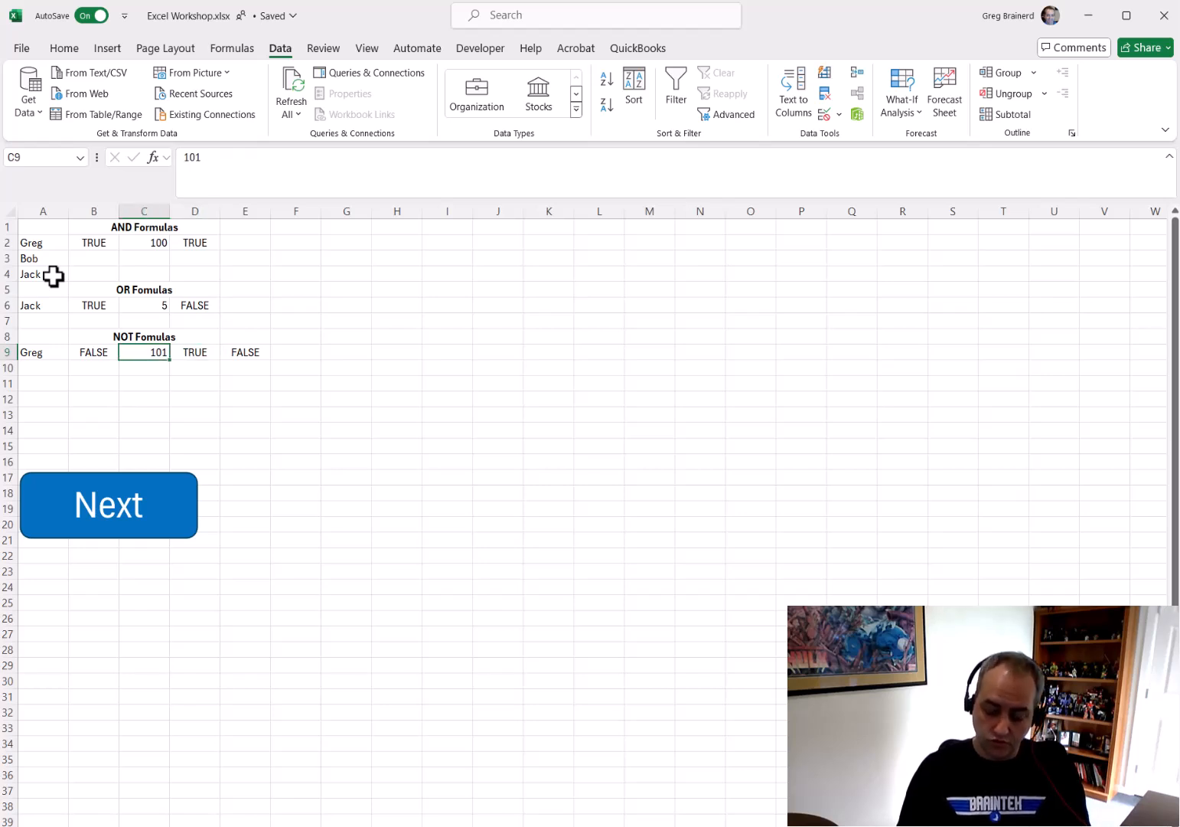
pyautogui.write('99')
pyautogui.press('Return')
pyautogui.press('Up')
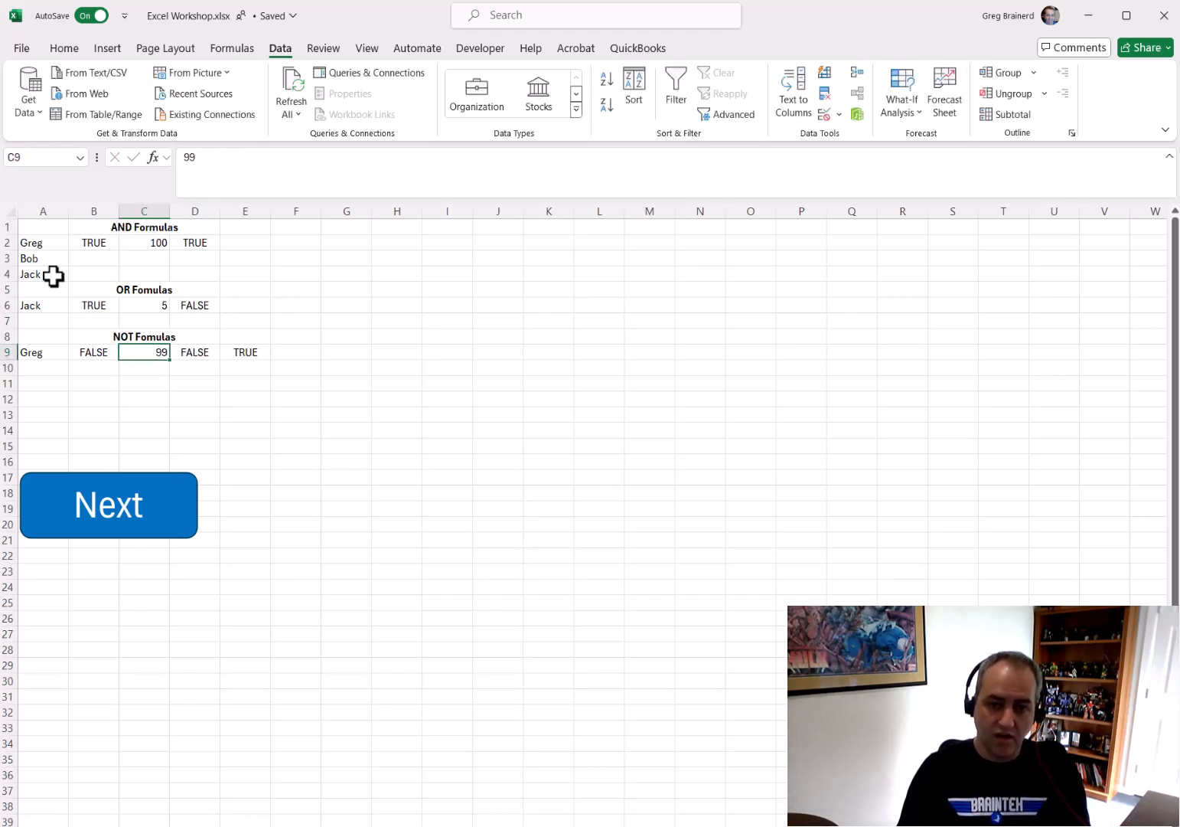
pyautogui.press('Right')
pyautogui.press('Right')
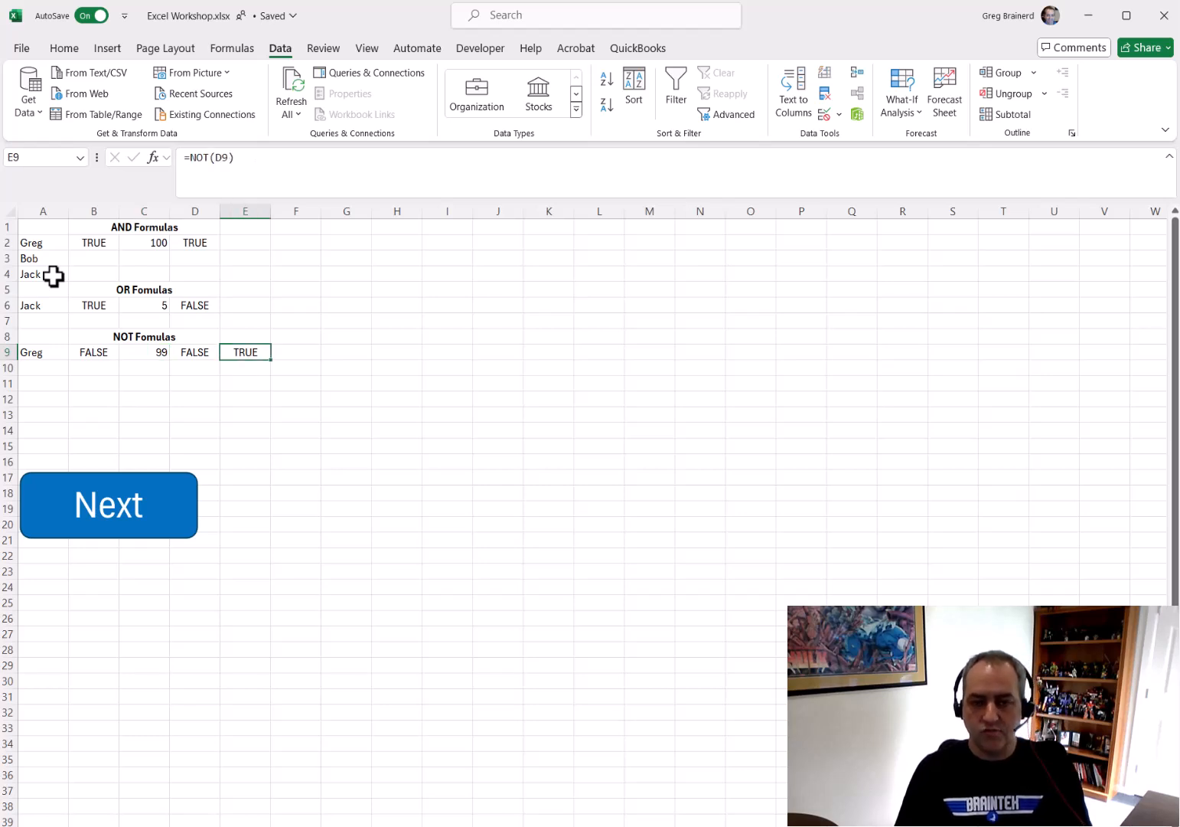
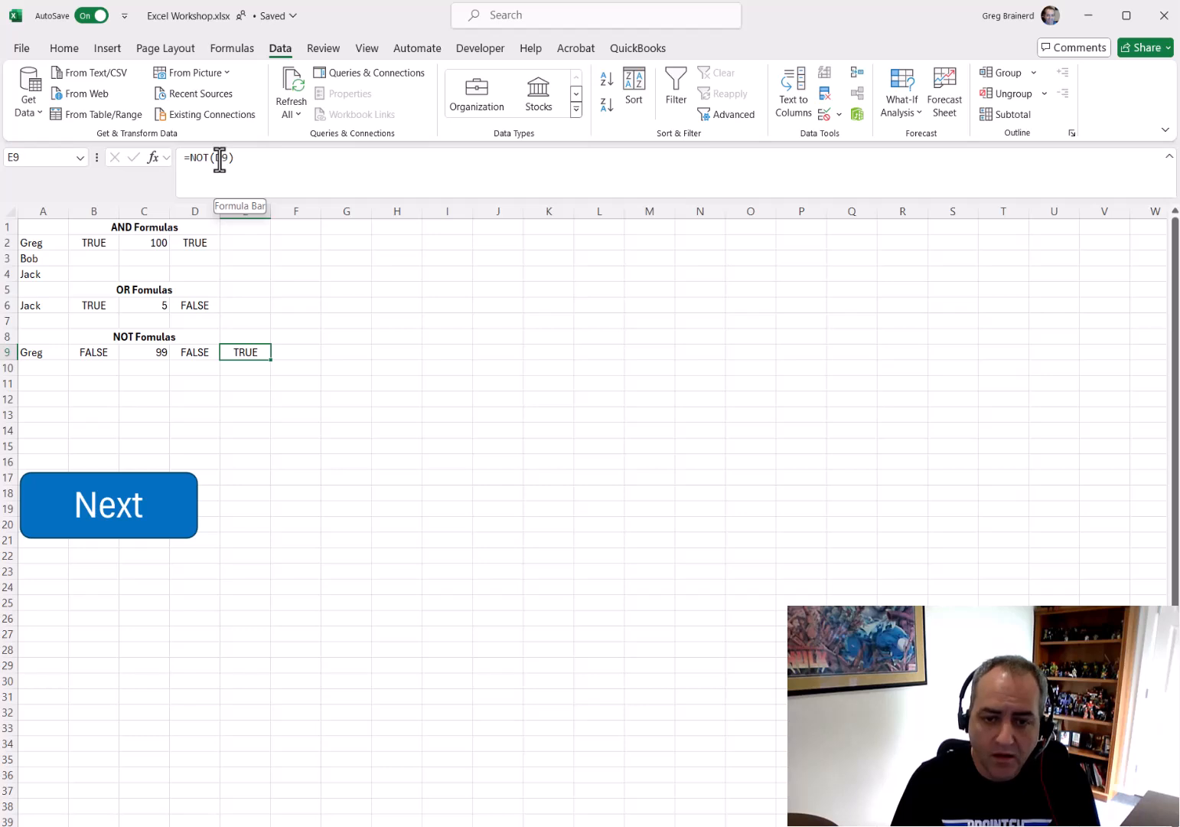
# Test the NOT formulas in D9 and E9 by entering 101 in C9
pyautogui.press('Left')
pyautogui.press('Left')
pyautogui.write('101')
pyautogui.press('Return')
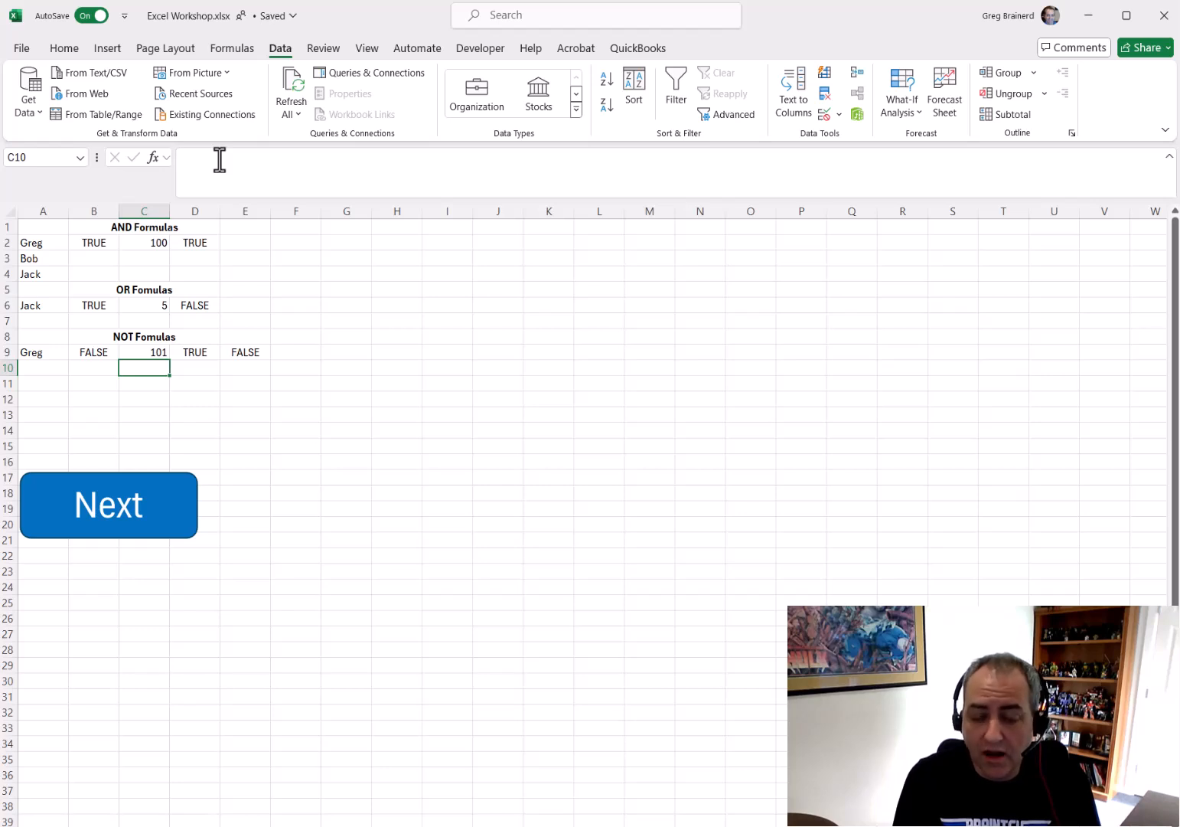
pyautogui.press('Up')
pyautogui.press('Right')
pyautogui.press('Right')
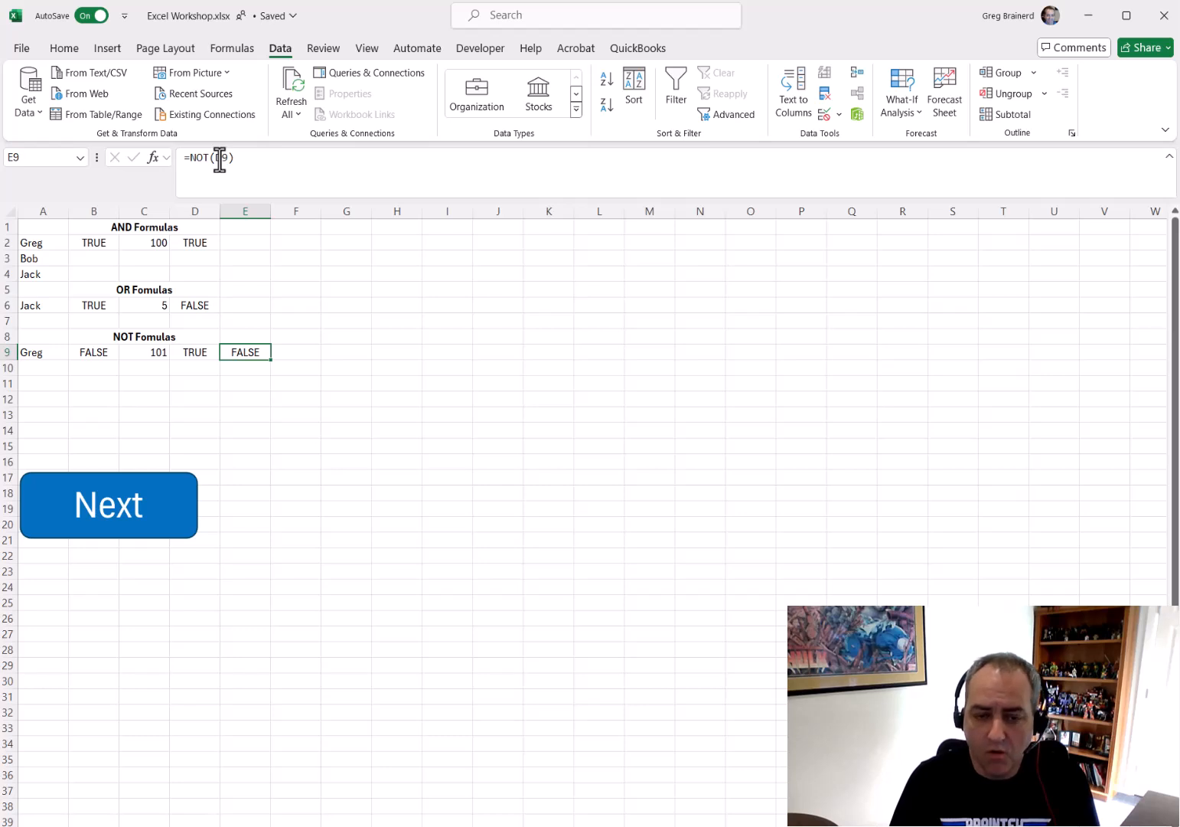
# Go to the next sheet and add List data validation to B1 using A1:A9 as the source
pyautogui.click(91, 519)
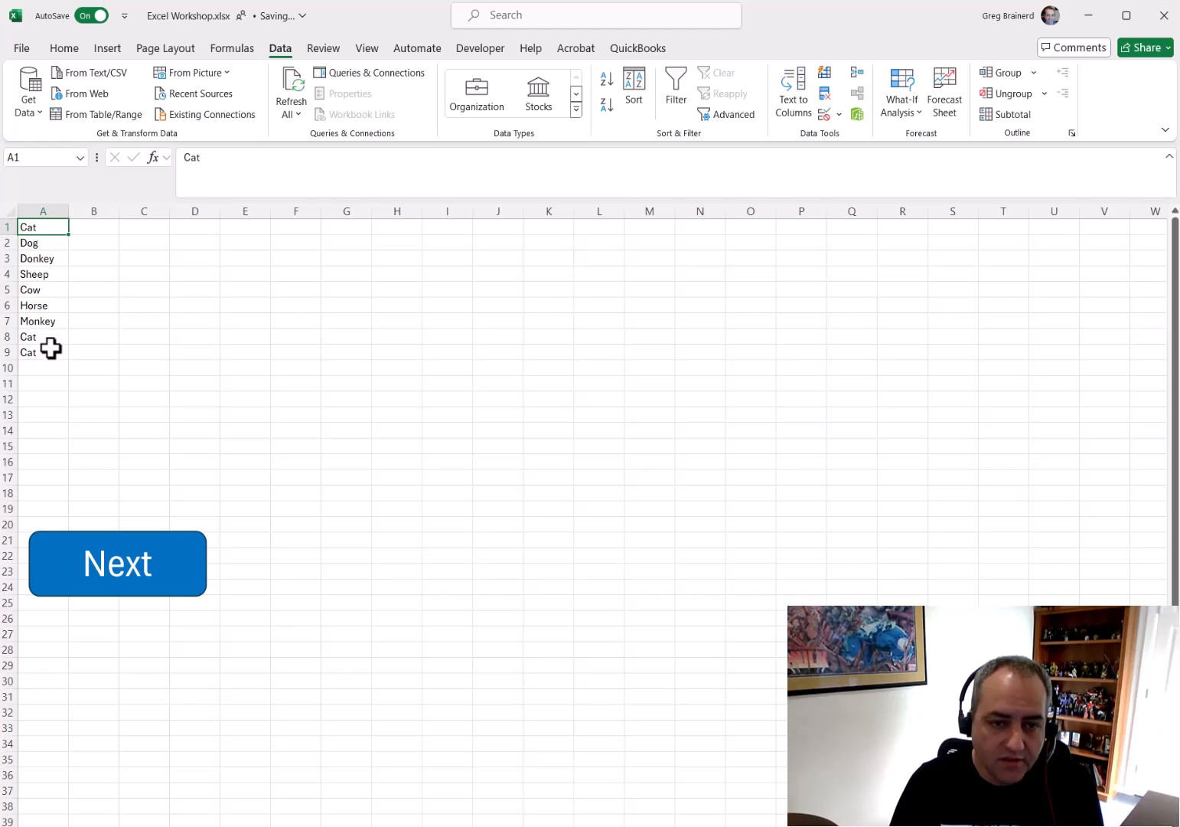
pyautogui.click(93, 225)
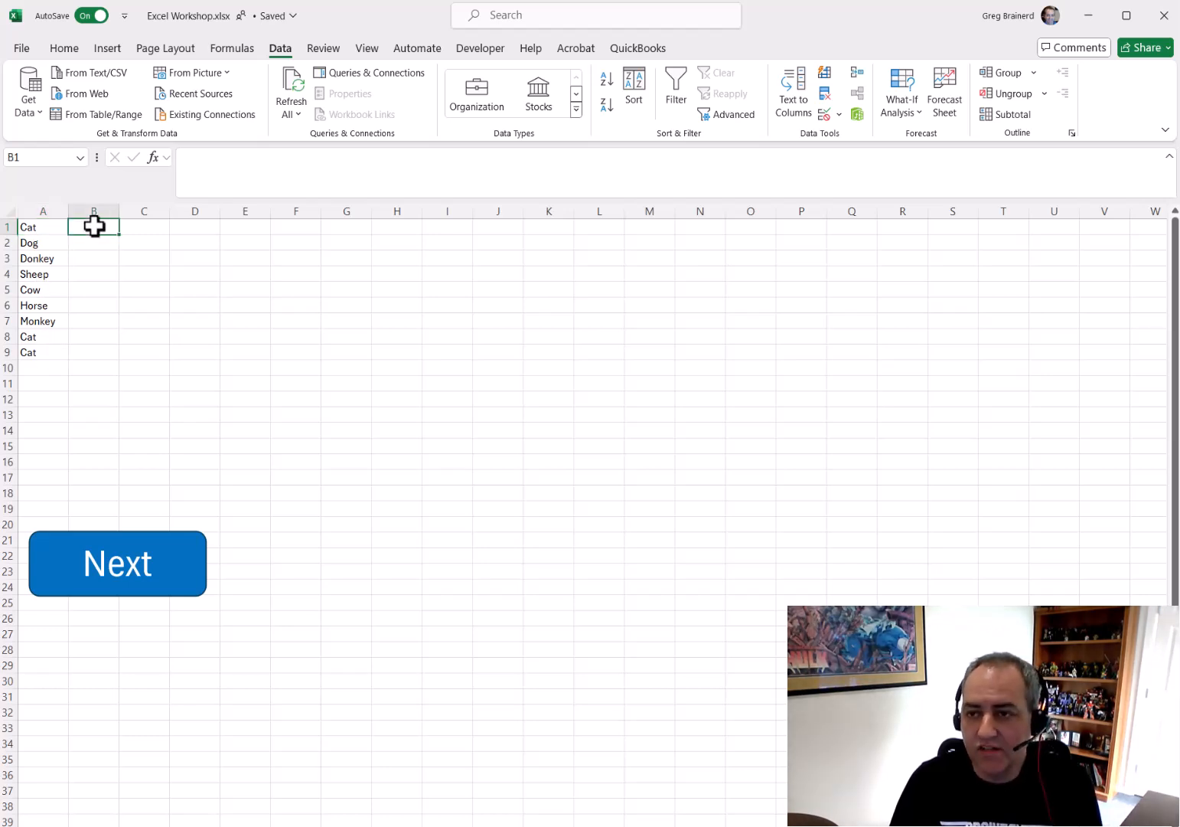
pyautogui.click(824, 114)
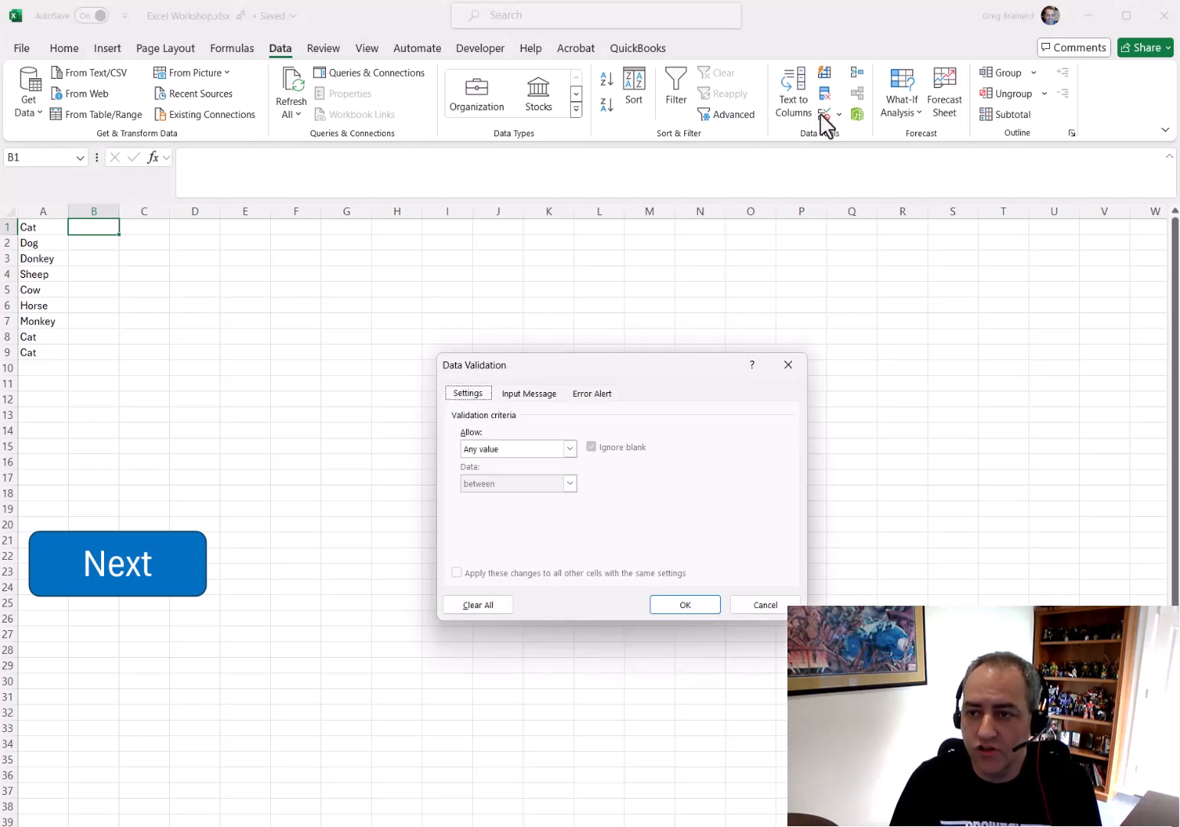
pyautogui.click(570, 449)
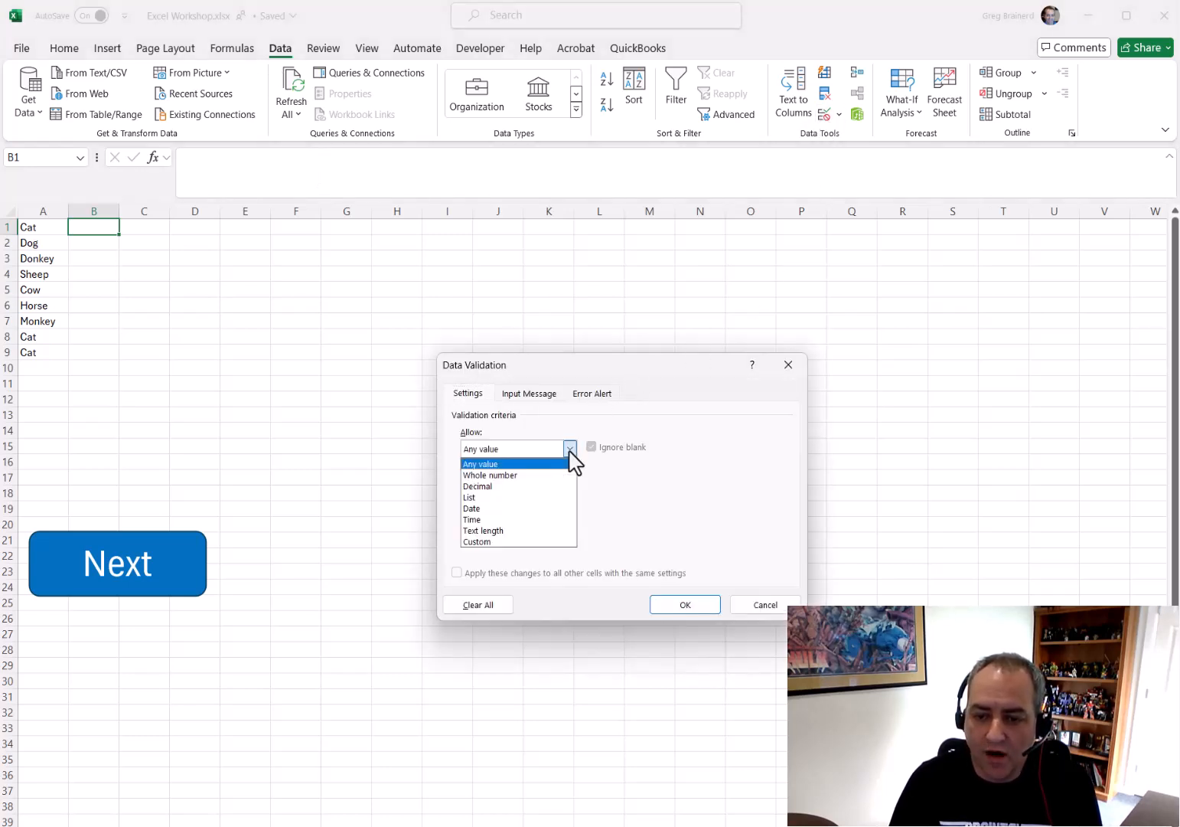
pyautogui.click(515, 497)
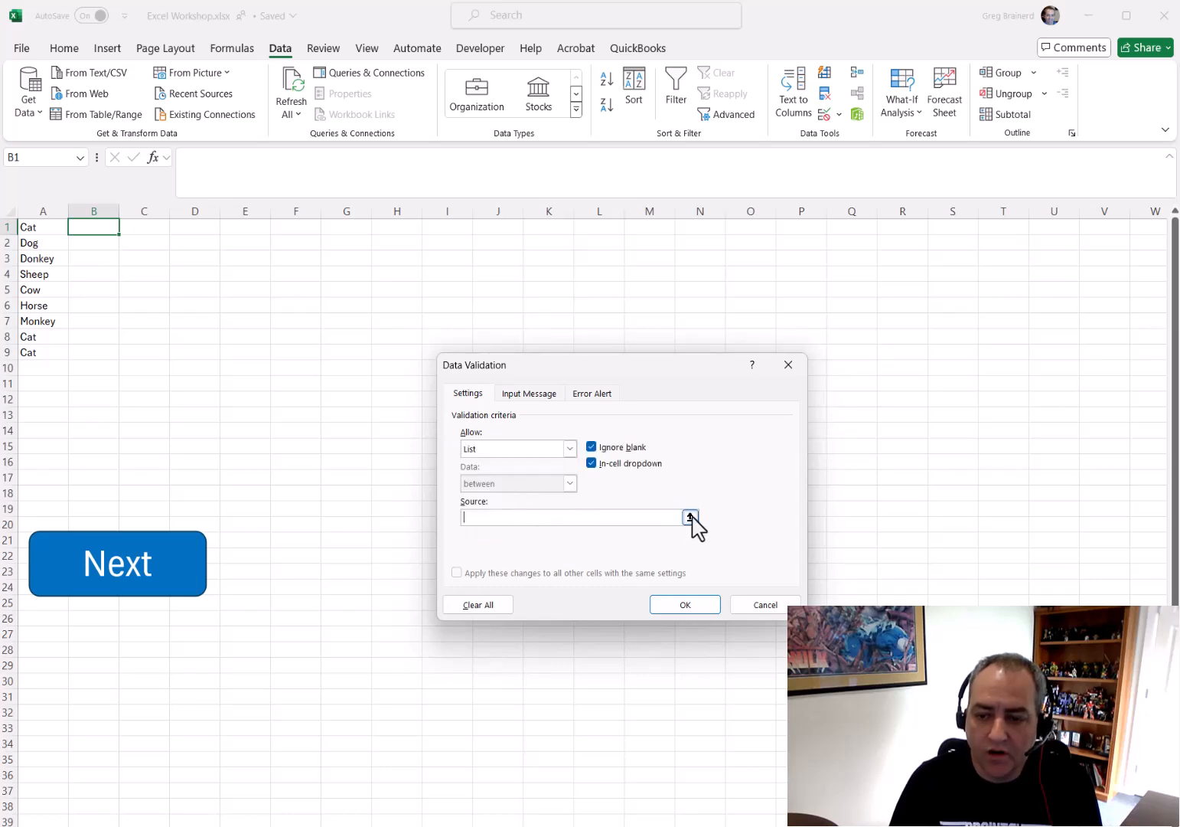
pyautogui.click(691, 519)
pyautogui.moveTo(37, 227); pyautogui.dragTo(37, 354)
pyautogui.press('Return')
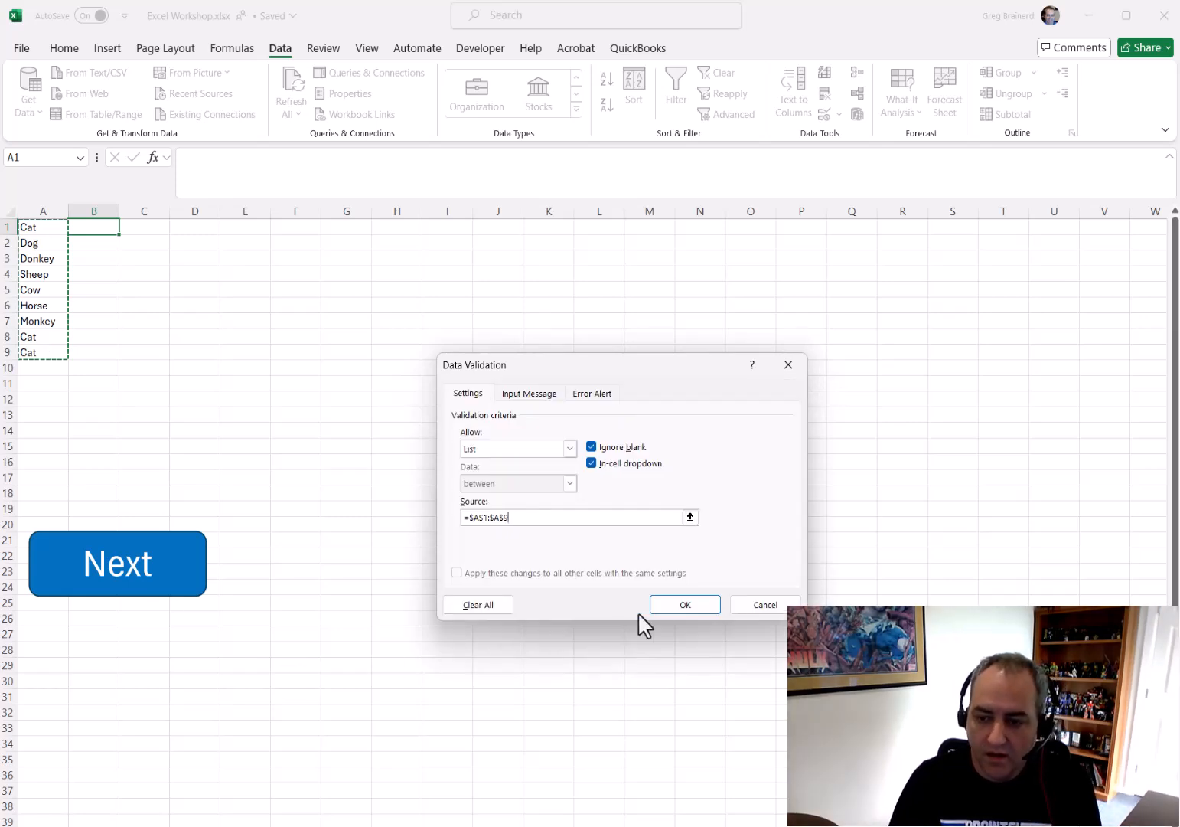
pyautogui.click(677, 604)
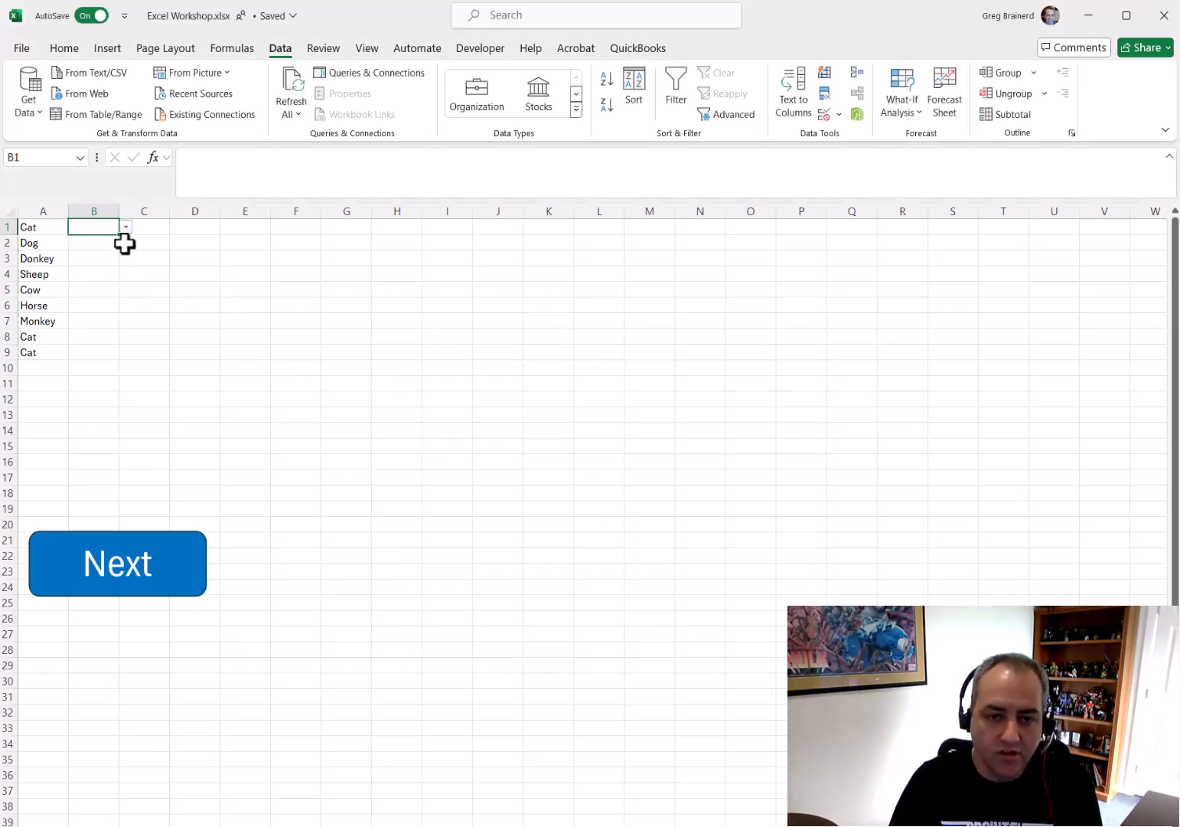
# Pick Dog from B1's drop-down list and enter the formula =B1 in D1
pyautogui.click(126, 227)
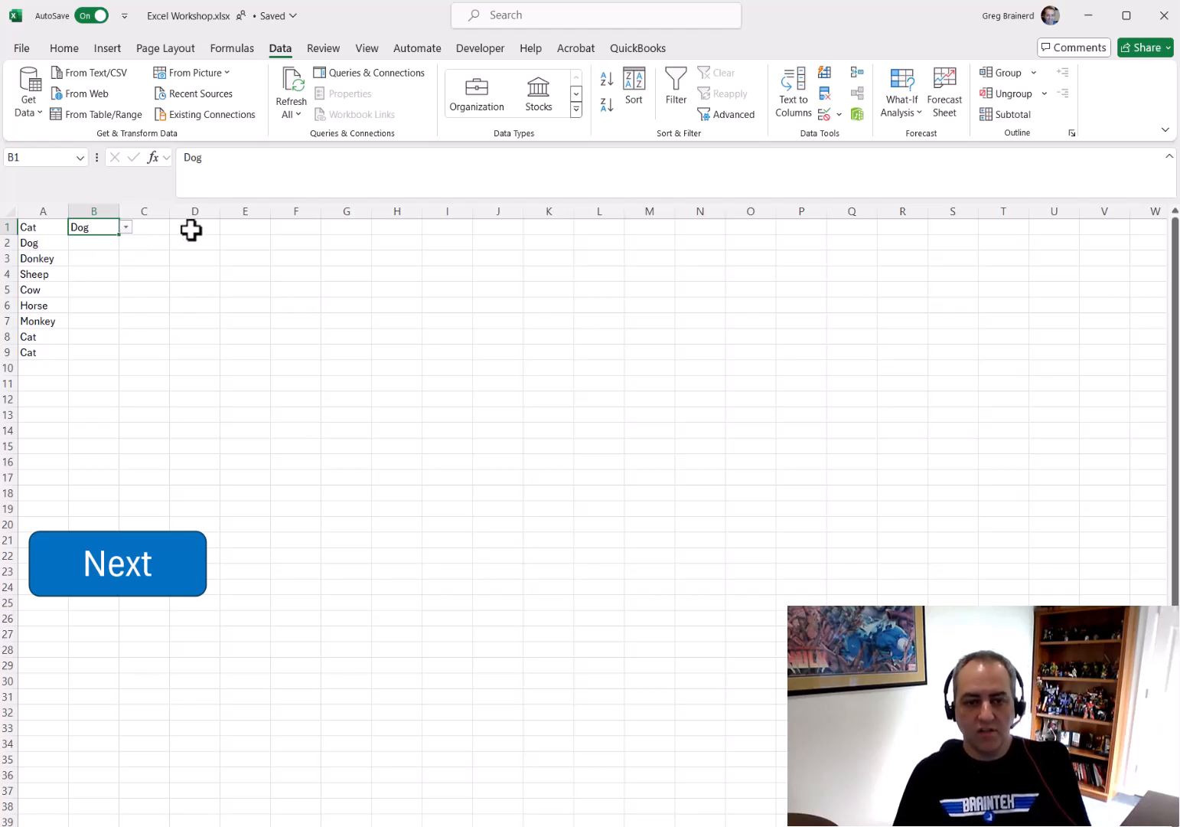
pyautogui.click(191, 229)
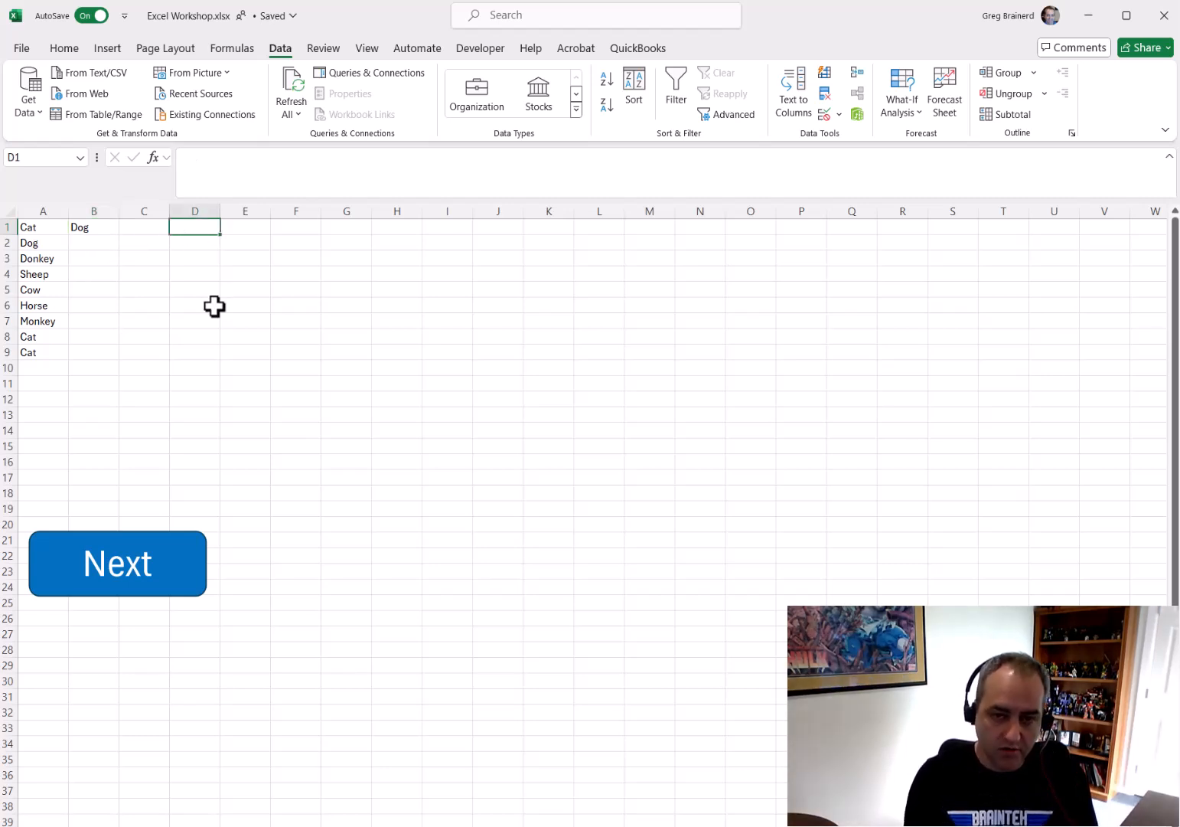
pyautogui.write('=b1')
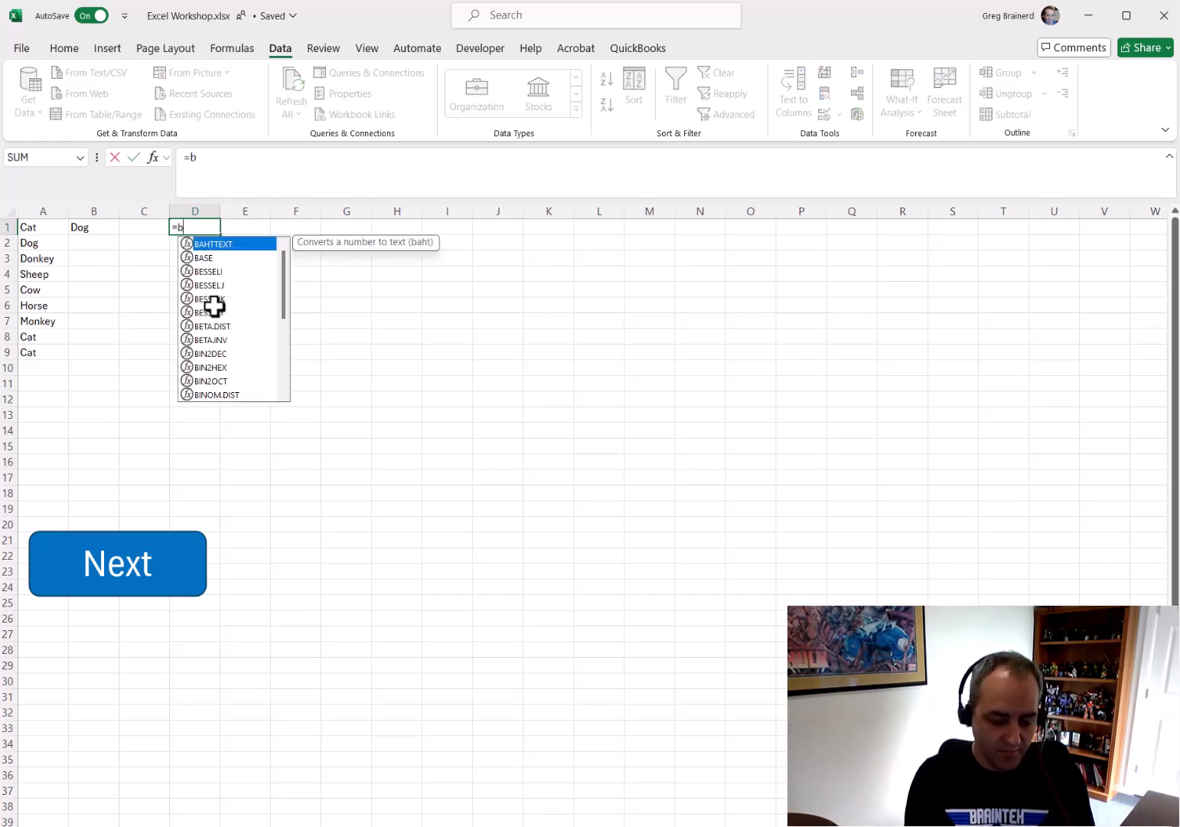
pyautogui.press('Return')
pyautogui.press('Up')
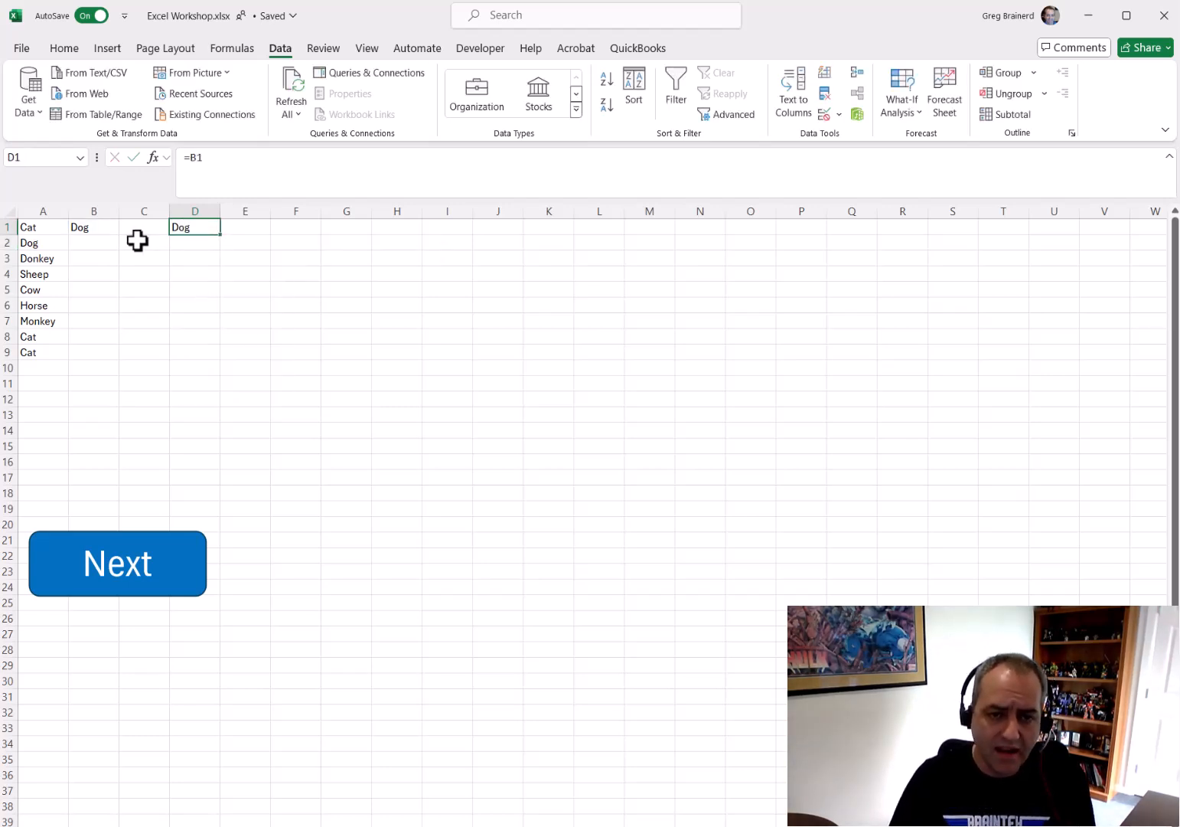
# Choose Cow and then Monkey from B1's drop-down list
pyautogui.click(107, 227)
pyautogui.click(125, 227)
pyautogui.click(113, 299)
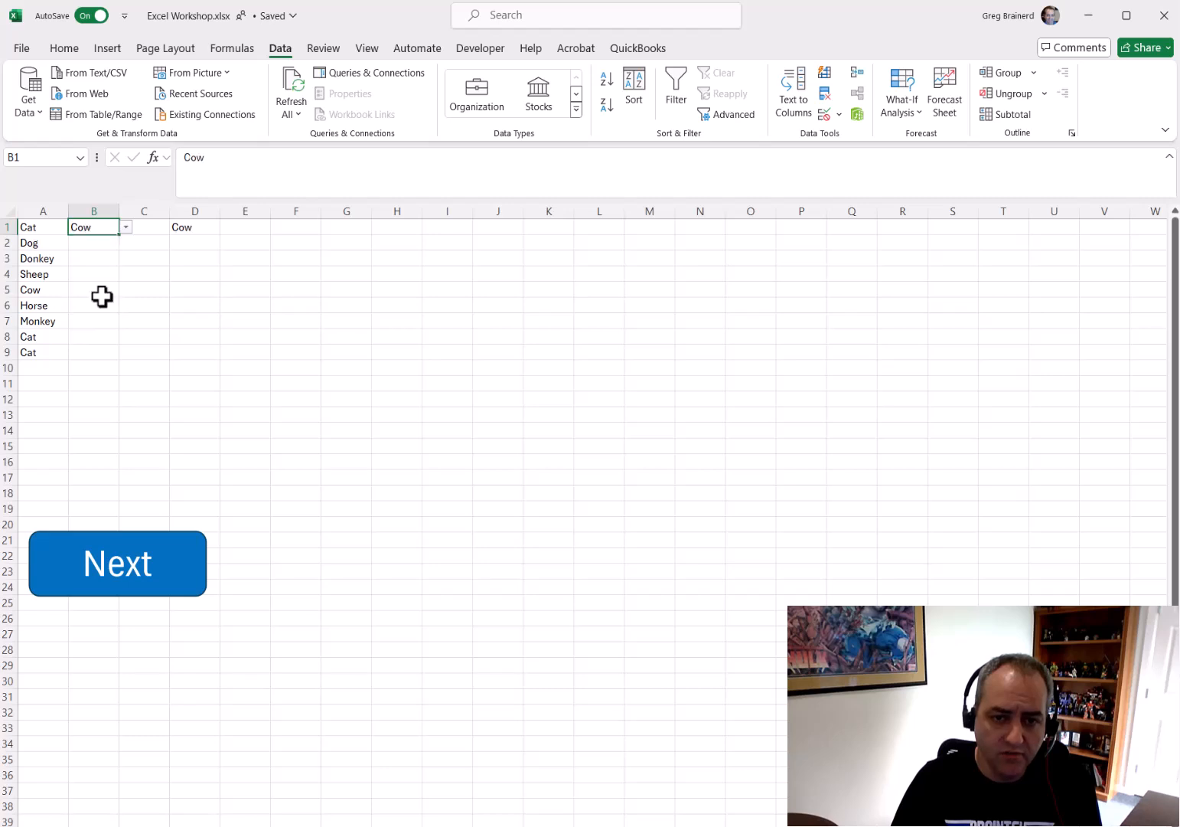
pyautogui.click(126, 228)
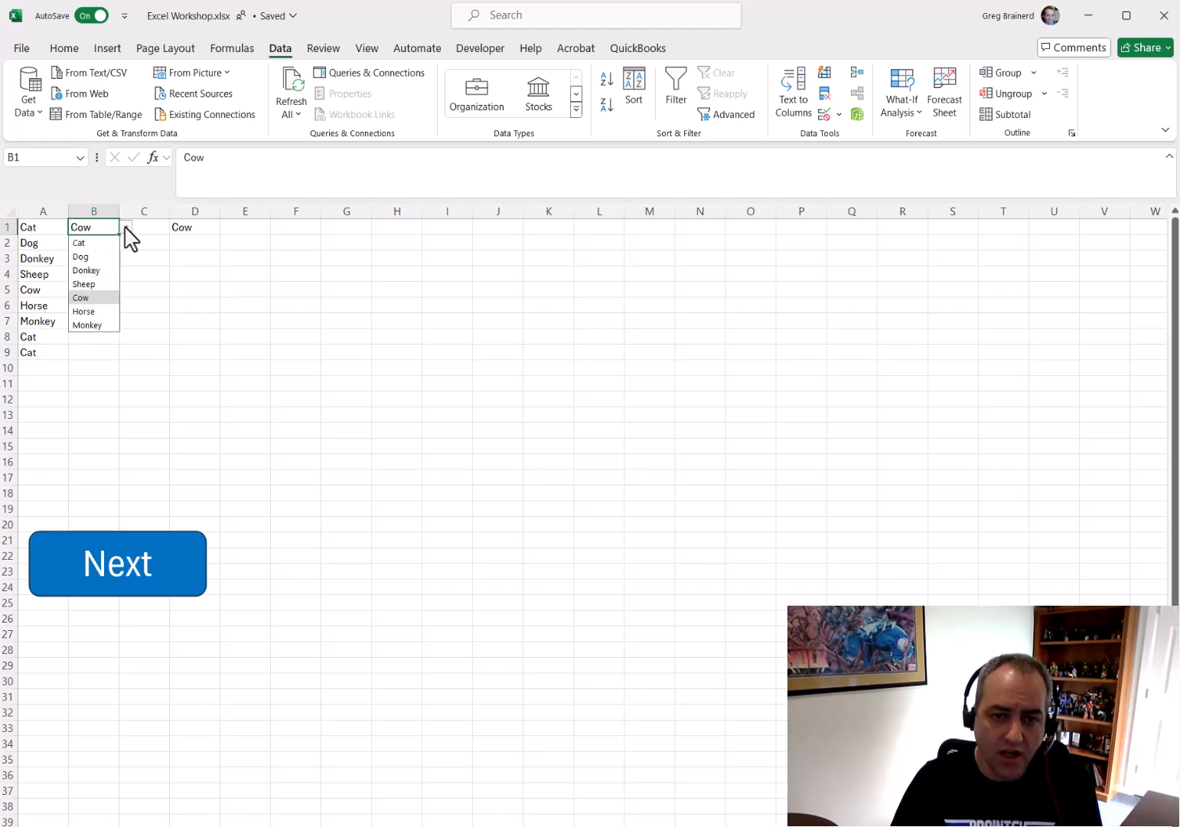
pyautogui.click(98, 324)
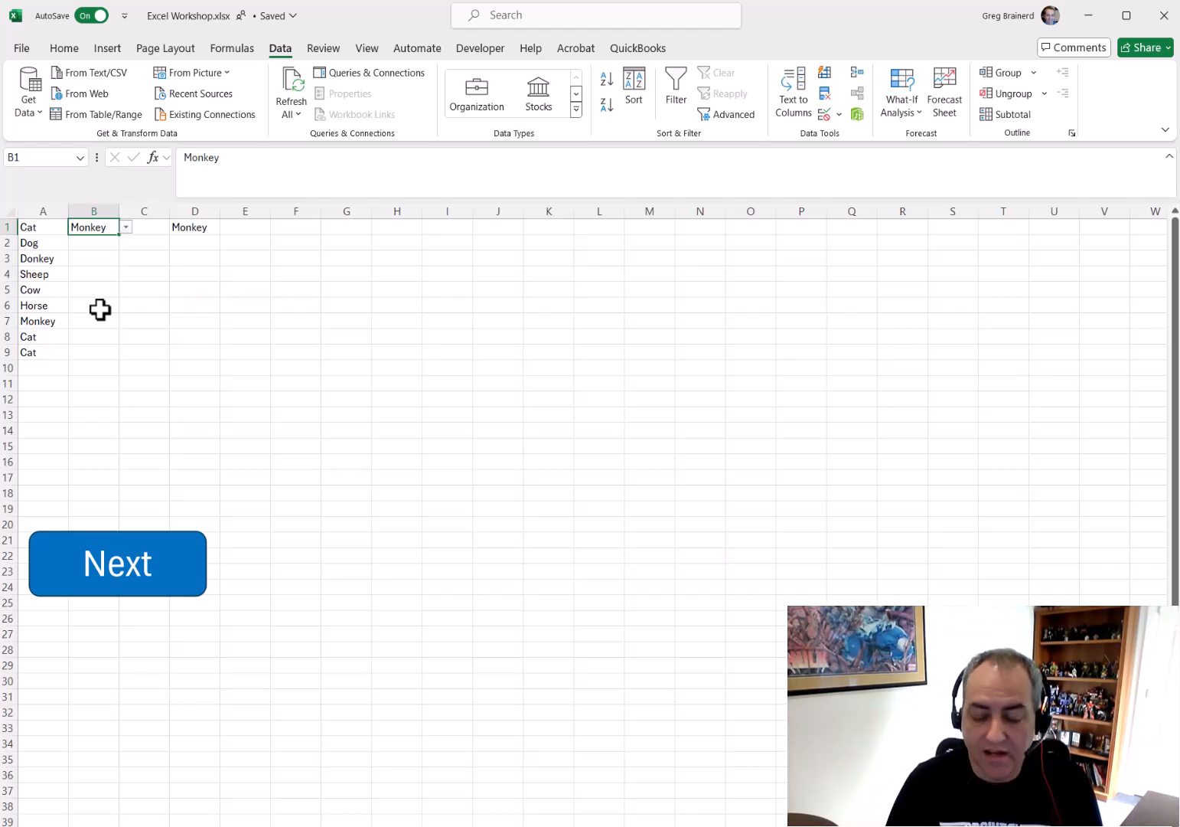
# Go to the next sheet and try picking a value from a drop-down list in the empty cell C8
pyautogui.click(117, 576)
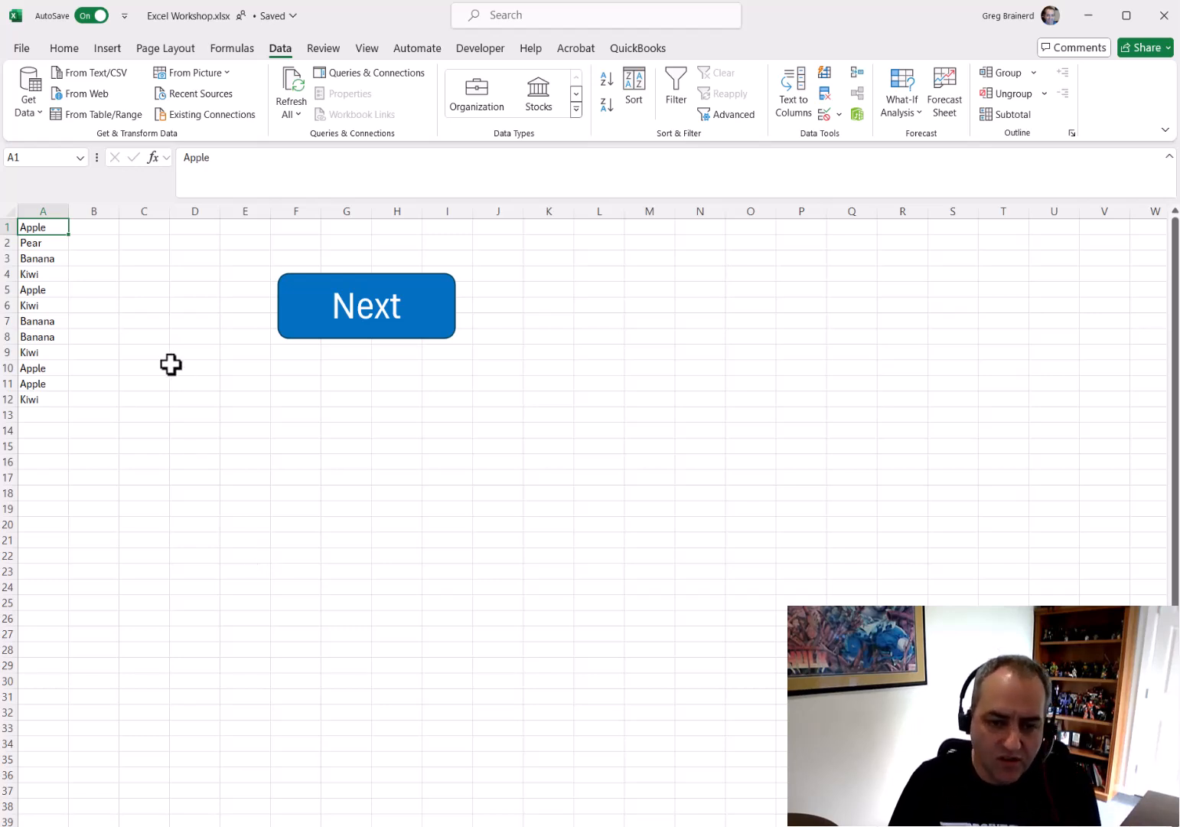
pyautogui.click(143, 336)
pyautogui.rightClick(144, 338)
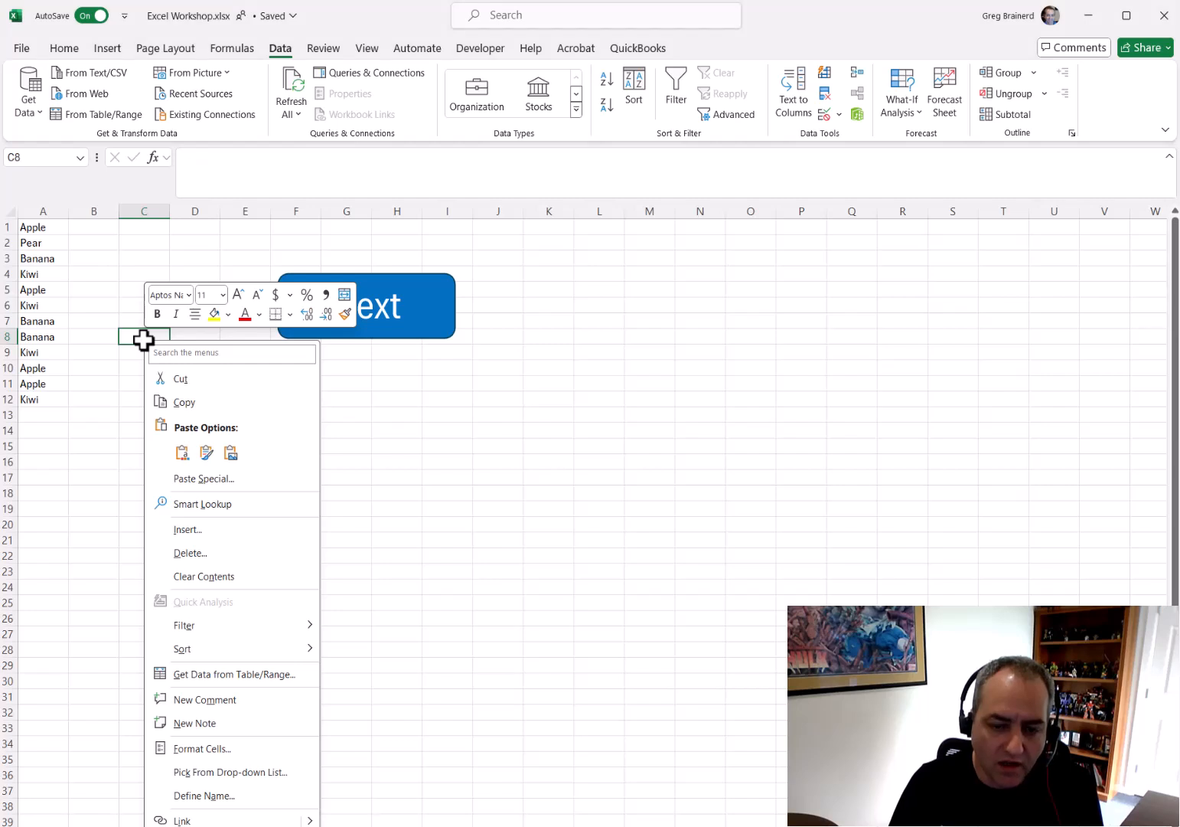
pyautogui.click(215, 774)
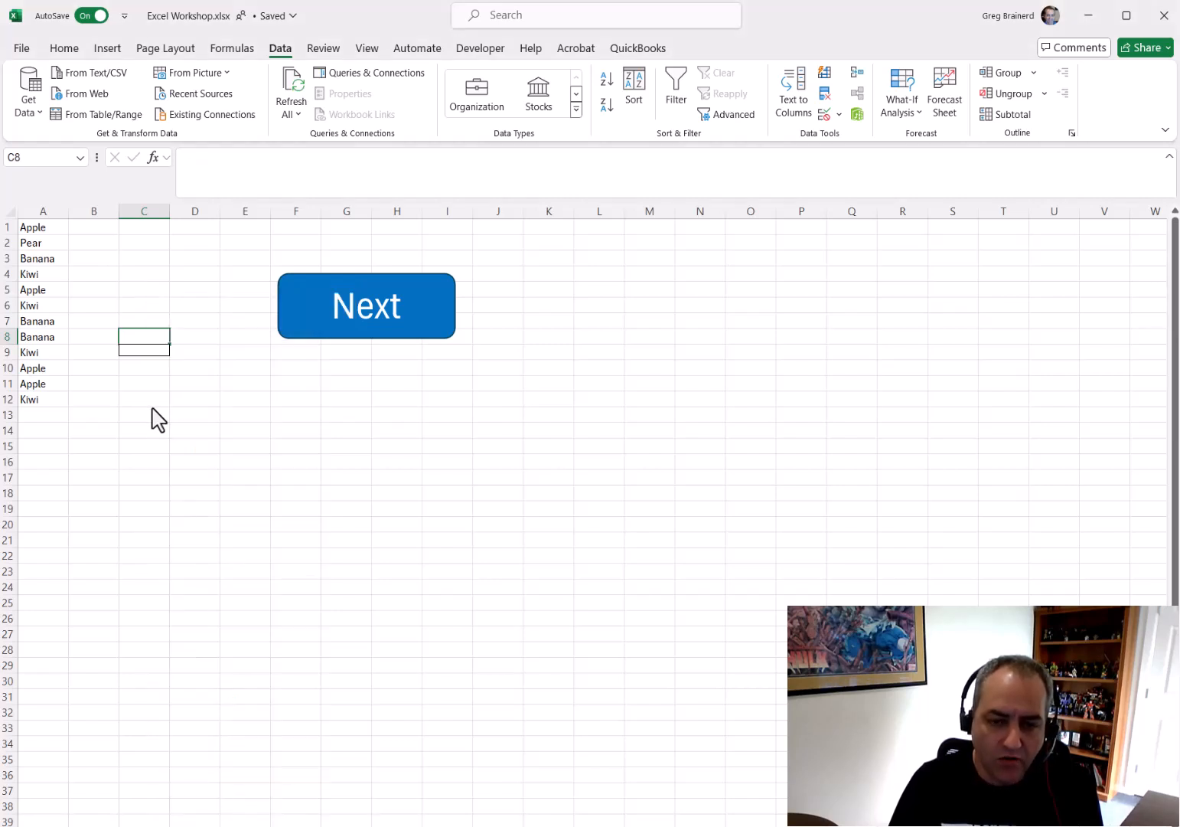
pyautogui.click(156, 367)
pyautogui.click(153, 334)
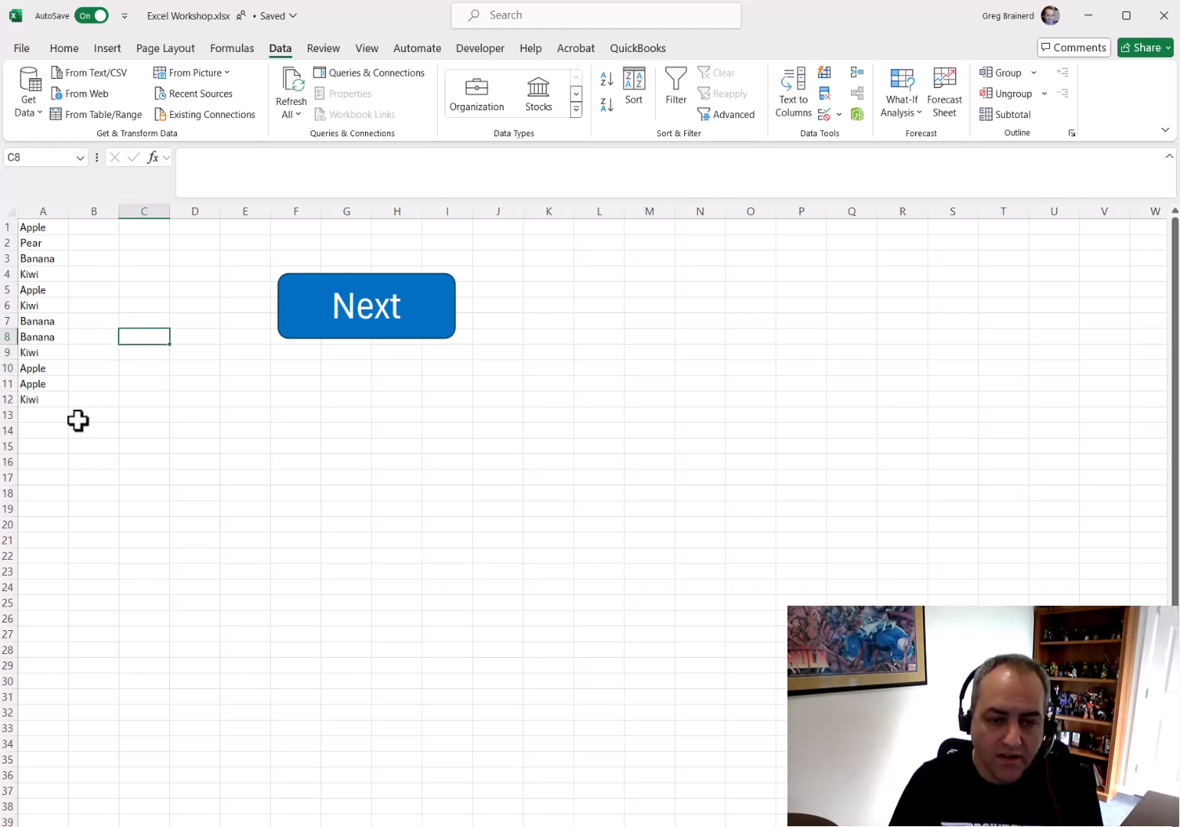
# Pick Banana for A13 from the column's drop-down pick list
pyautogui.click(48, 414)
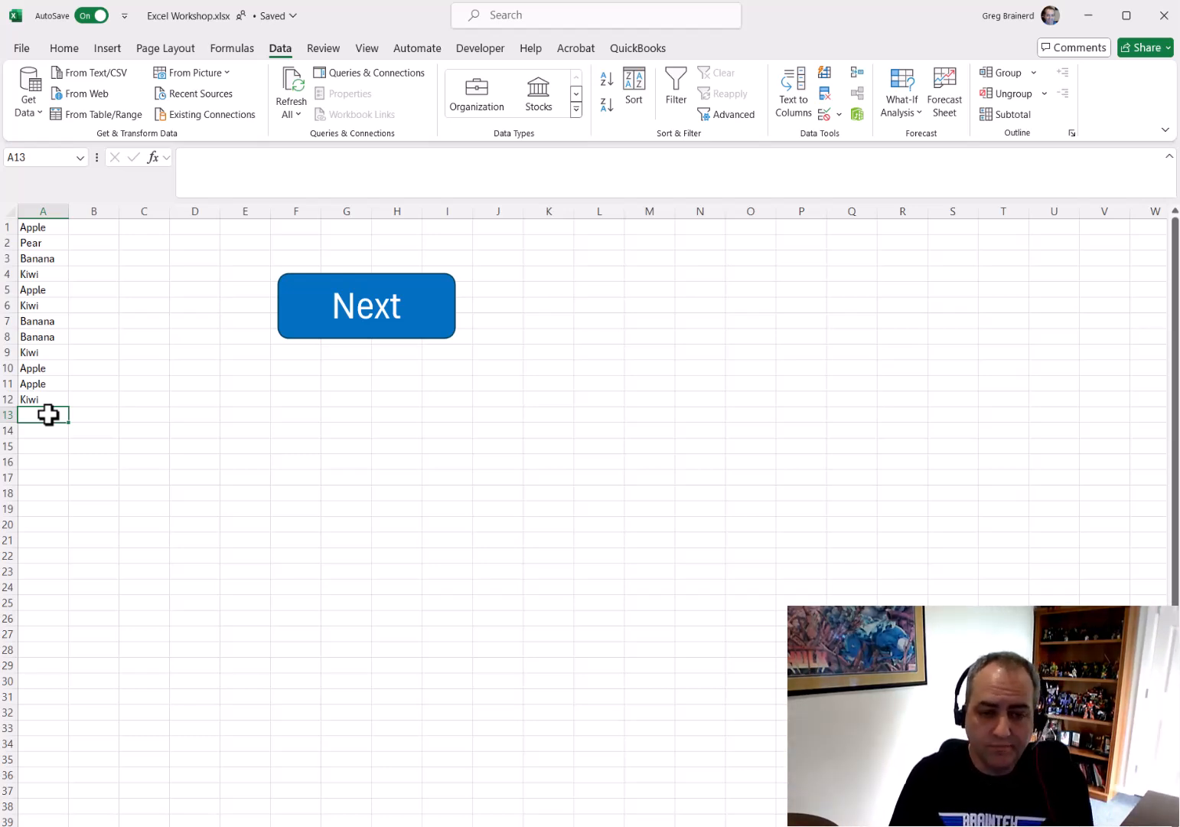
pyautogui.rightClick(48, 414)
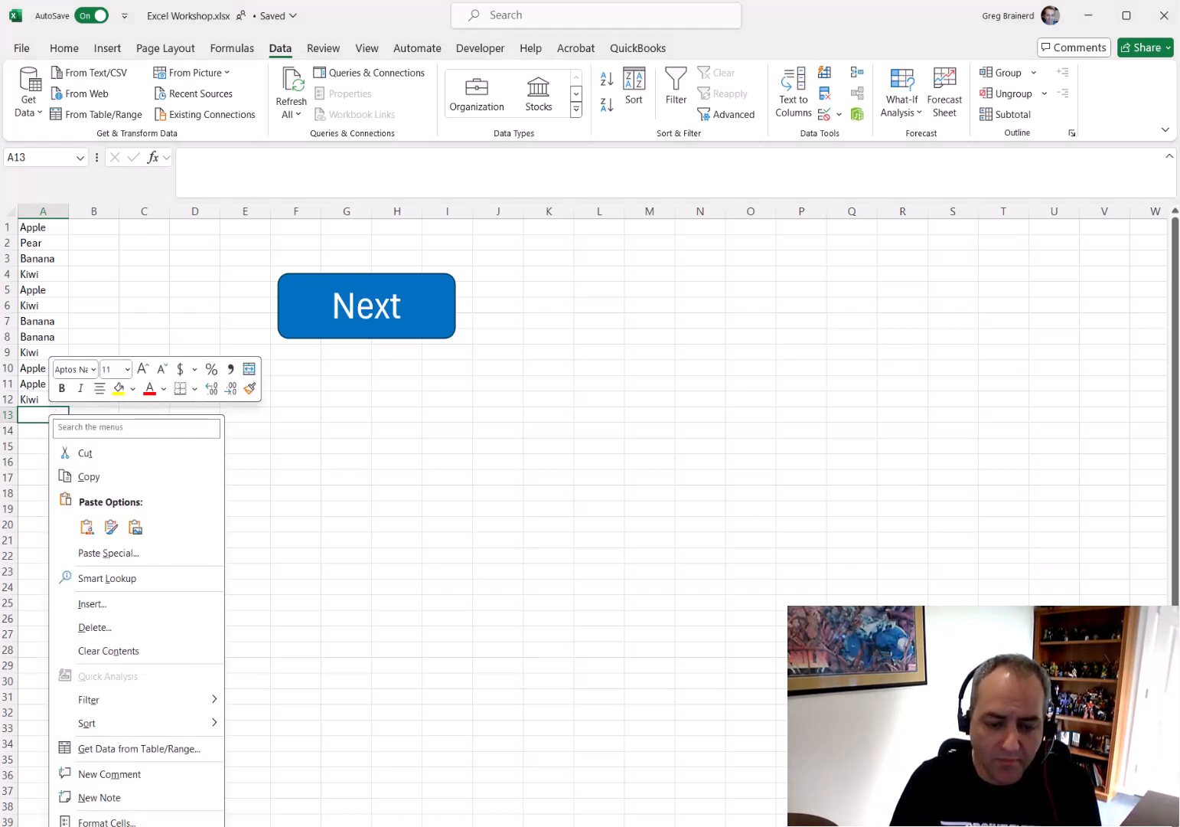
pyautogui.click(120, 826)
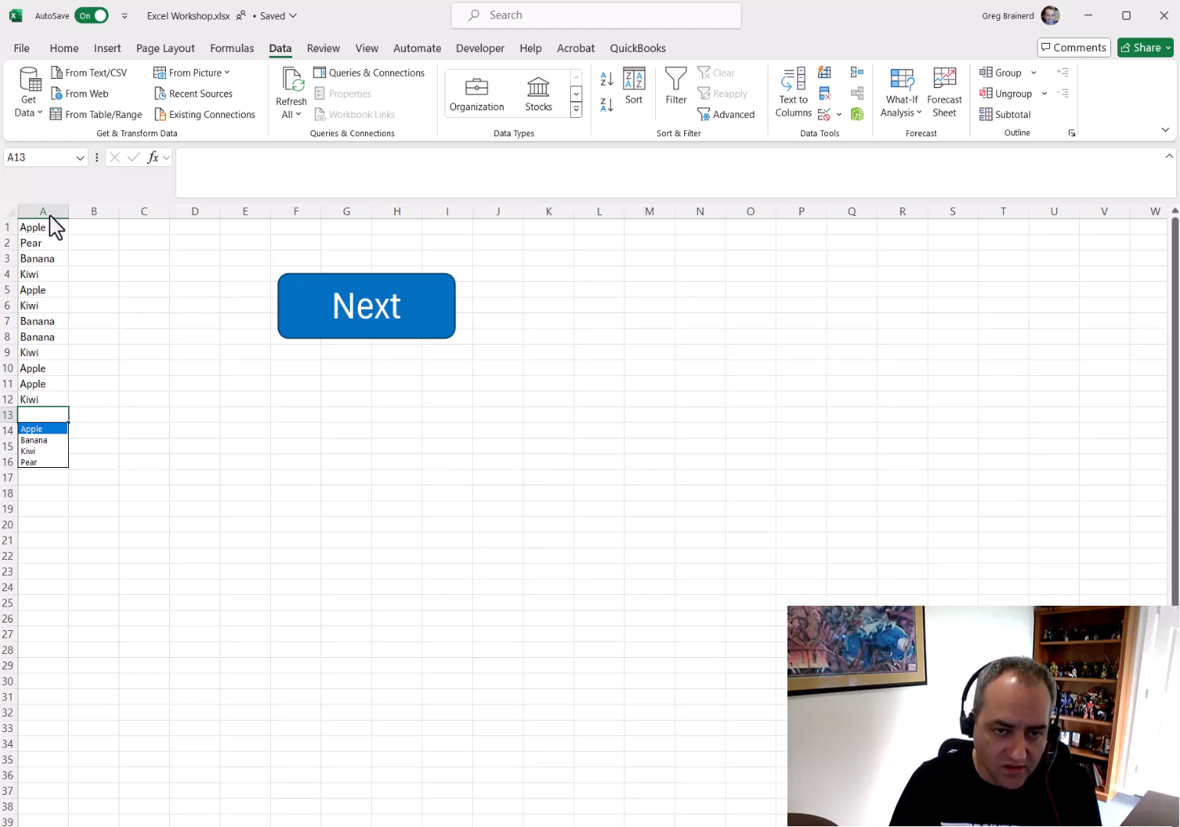
pyautogui.click(42, 441)
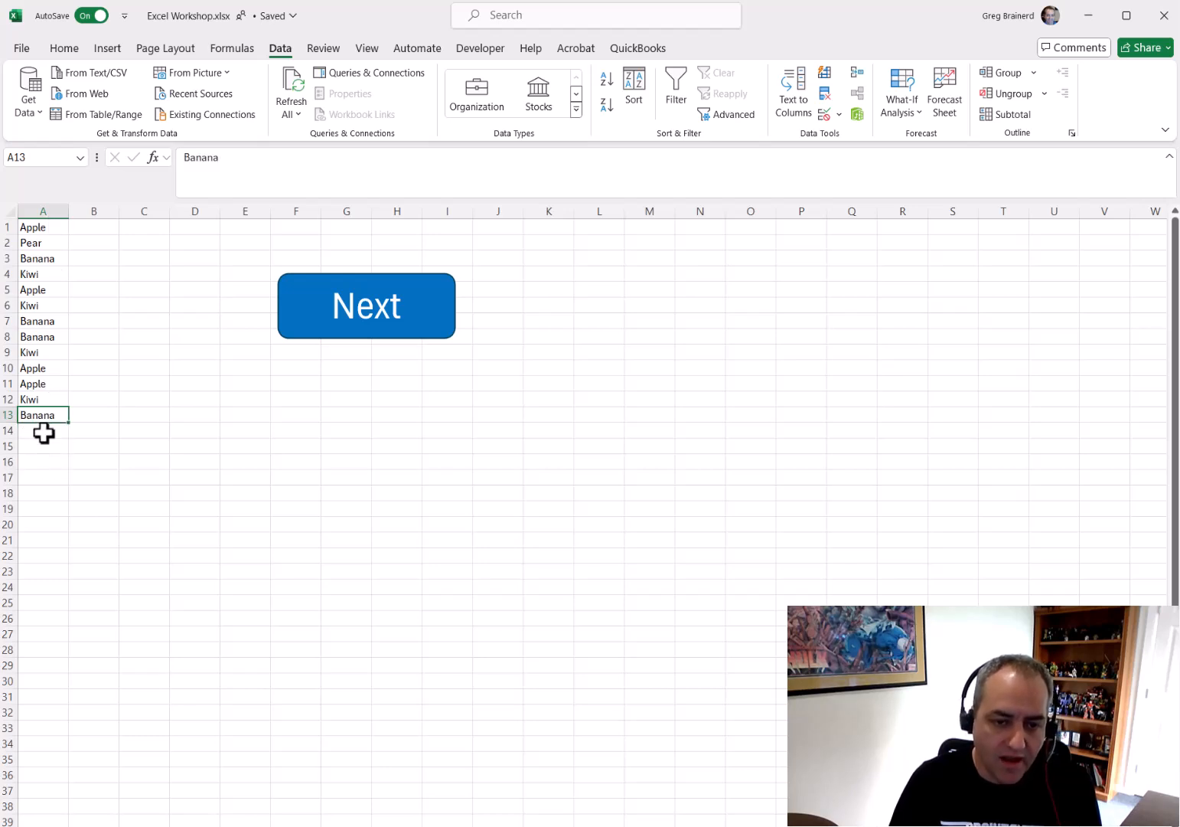
pyautogui.rightClick(43, 433)
pyautogui.click(101, 826)
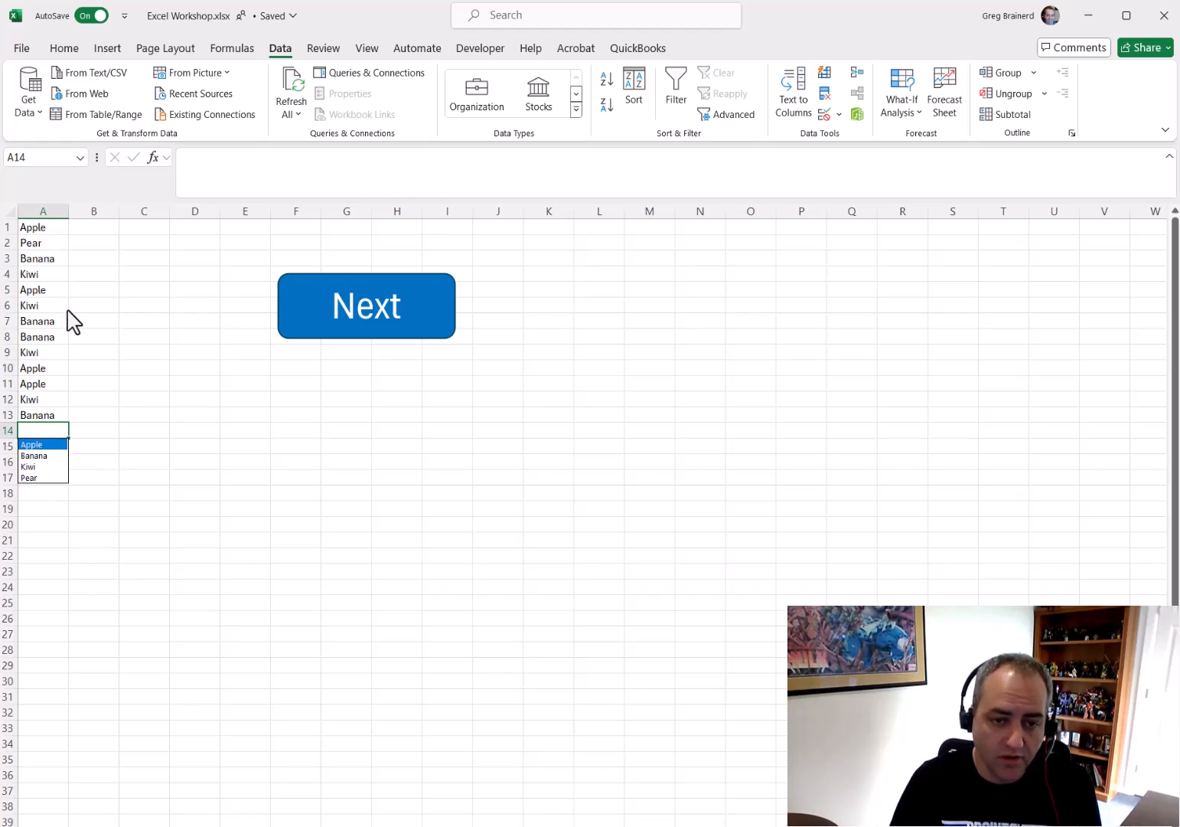
pyautogui.press('Escape')
pyautogui.click(92, 413)
pyautogui.rightClick(92, 414)
pyautogui.press('Escape')
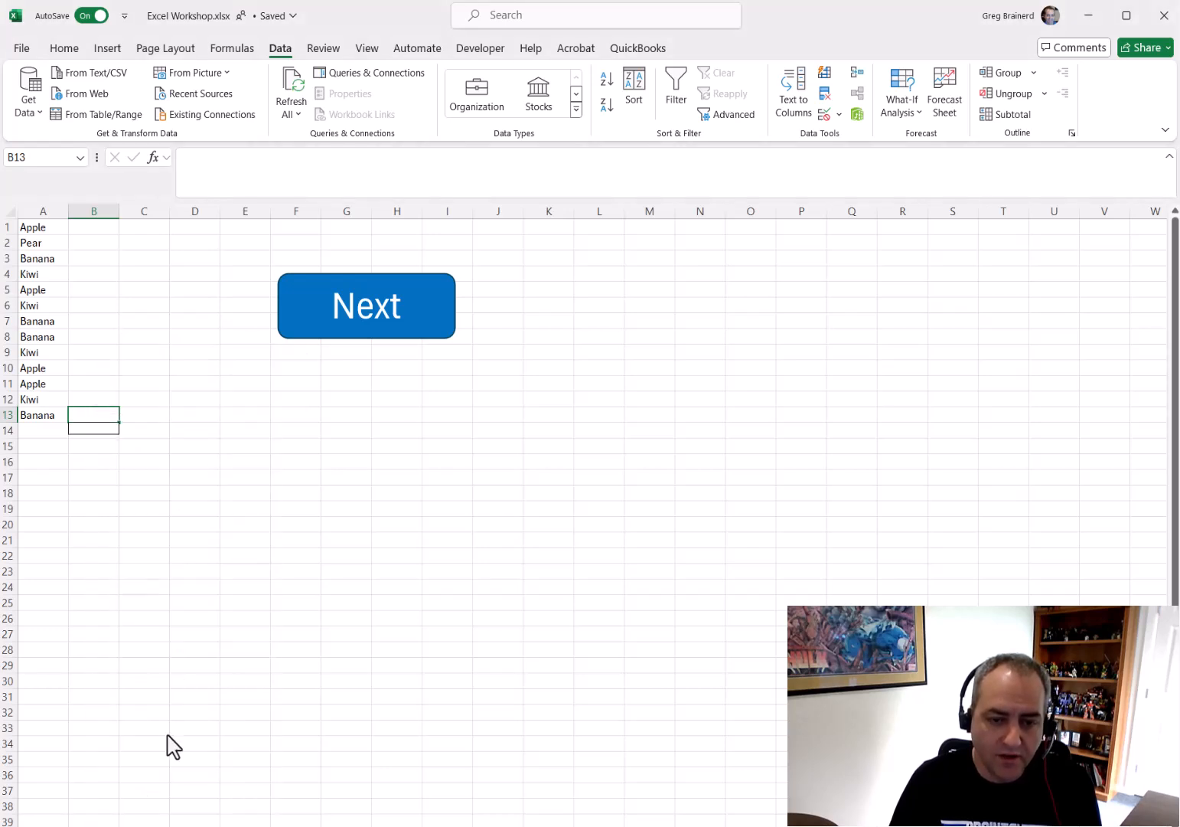
pyautogui.click(196, 401)
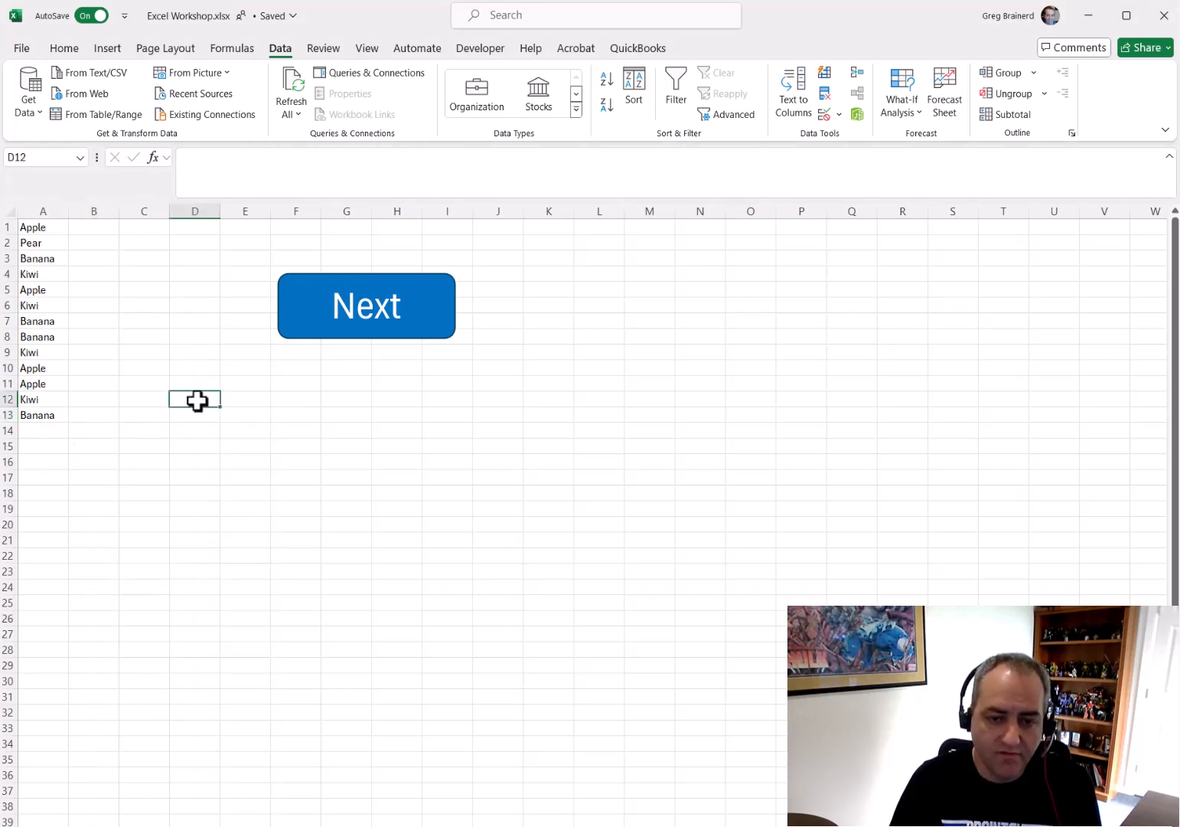
pyautogui.rightClick(196, 400)
pyautogui.press('Escape')
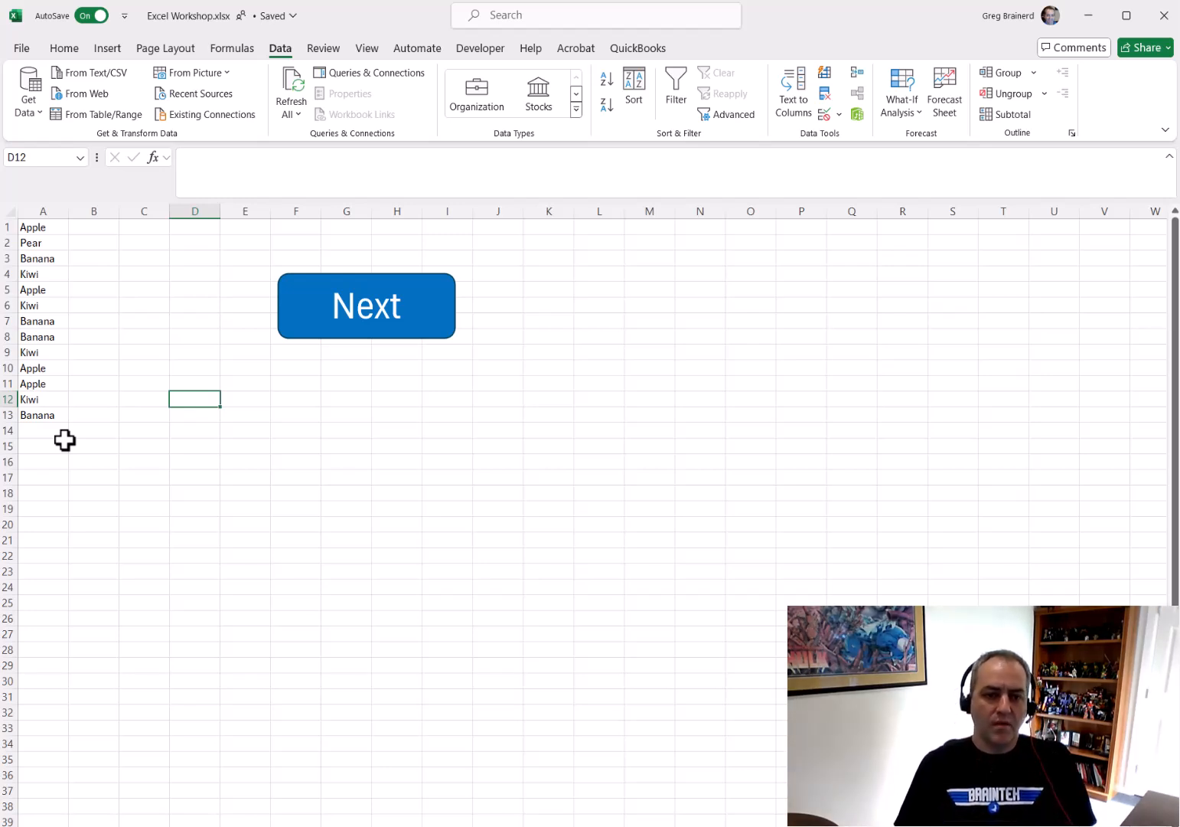
# Go to the next sheet and examine the IF formulas in B7 and D7
pyautogui.click(396, 316)
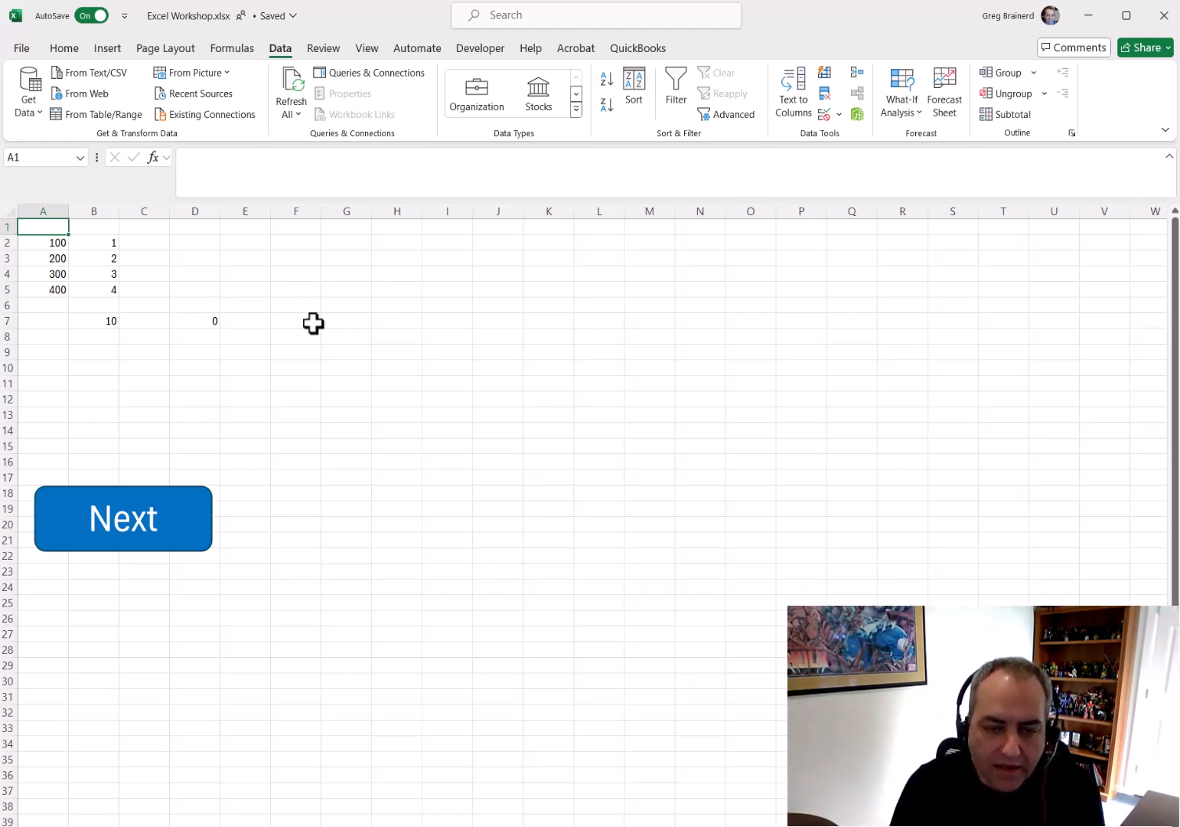
pyautogui.click(100, 322)
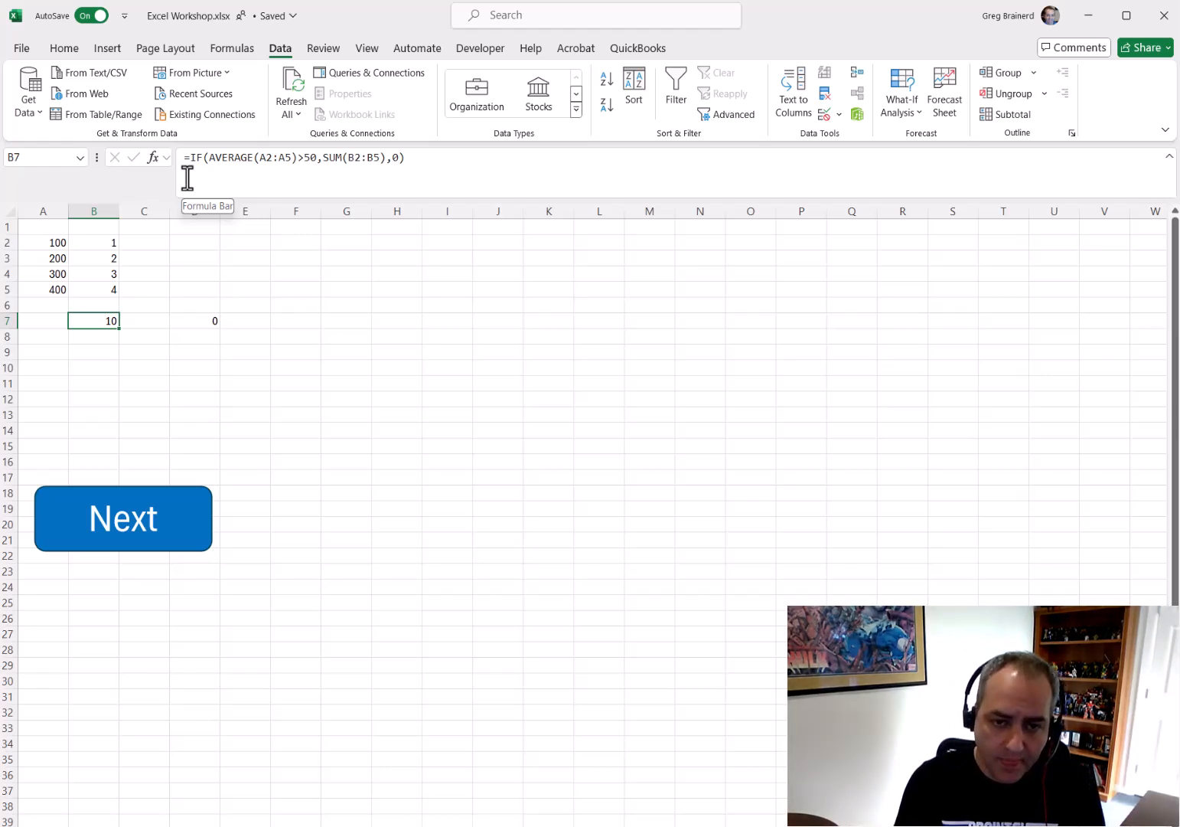
pyautogui.click(207, 322)
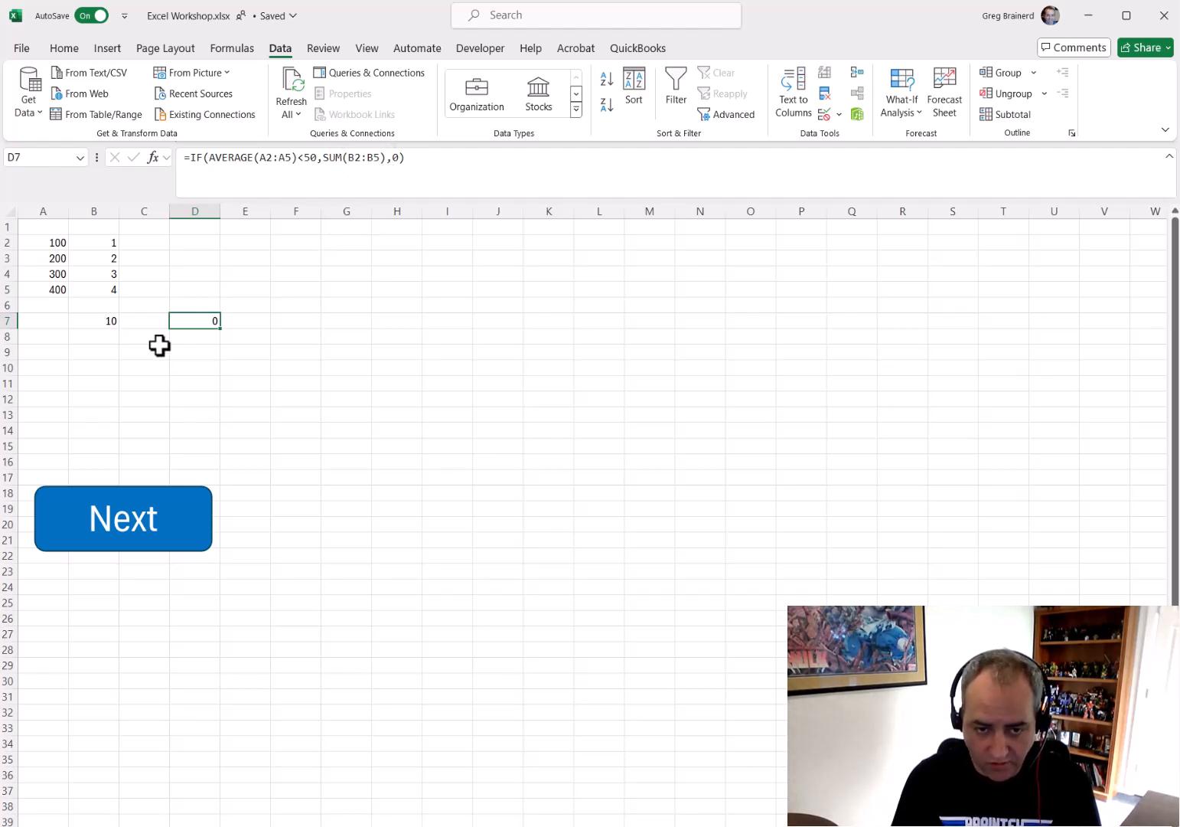
# Open the Evaluate Formula dialog for B7's formula
pyautogui.click(108, 322)
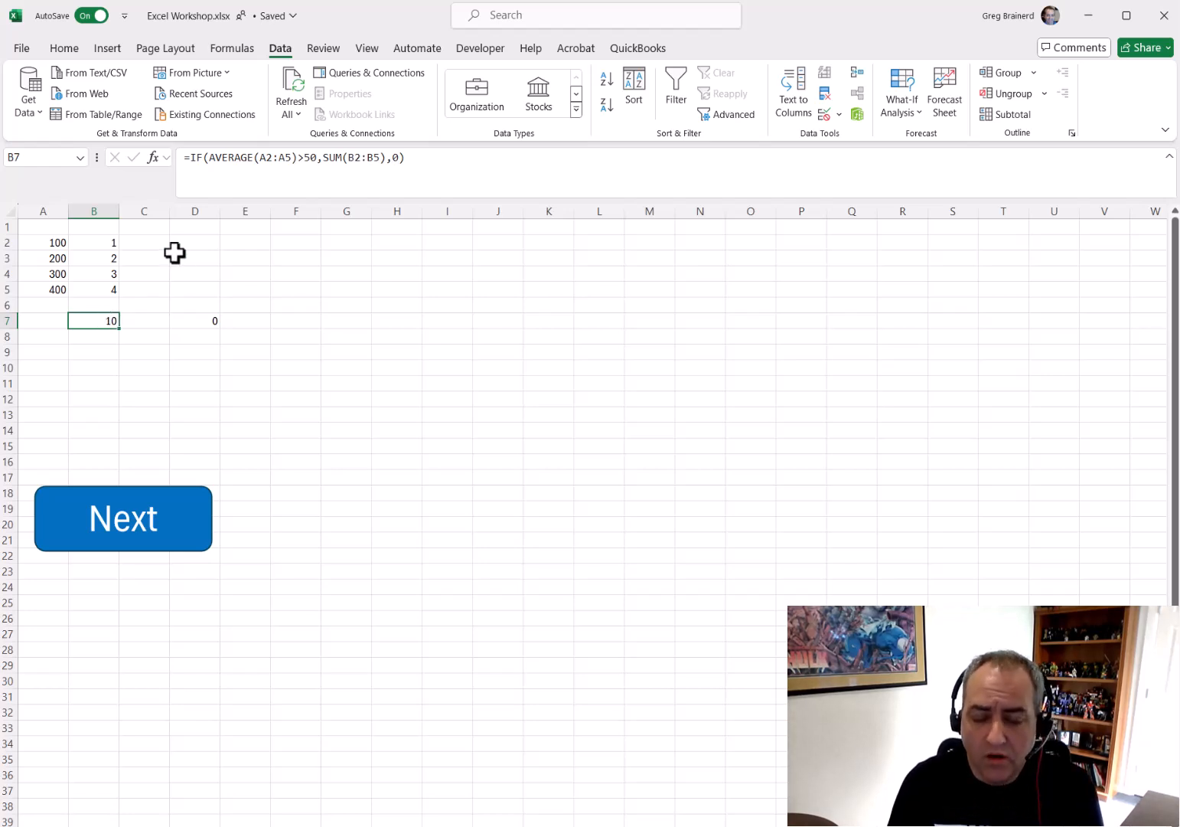
pyautogui.click(240, 48)
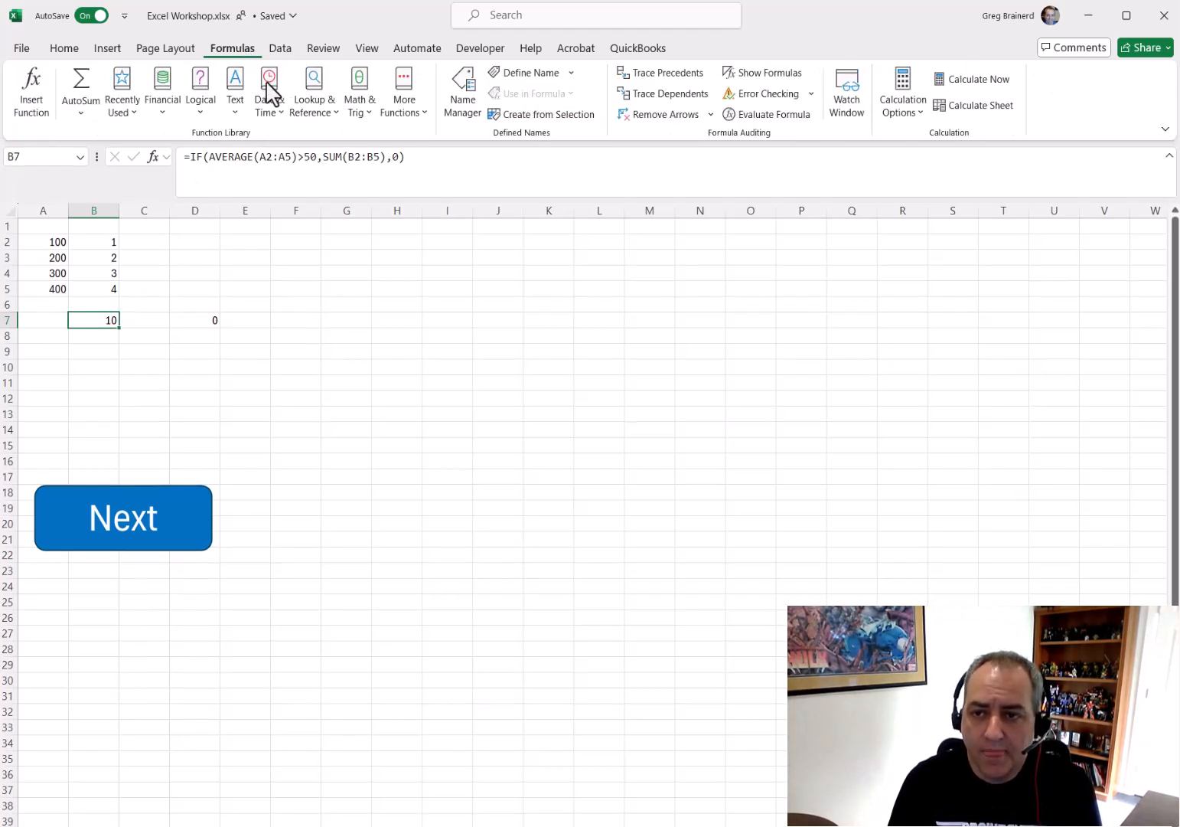
pyautogui.click(757, 117)
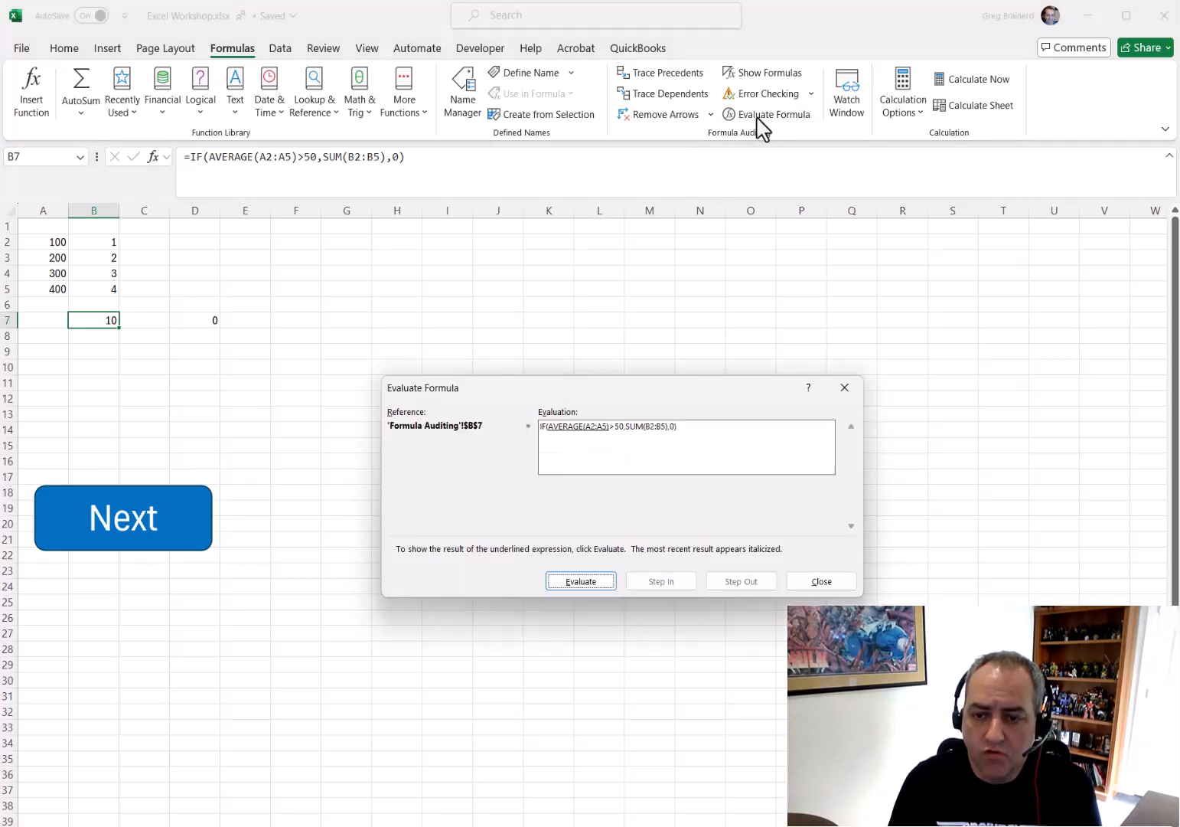
pyautogui.moveTo(606, 388); pyautogui.dragTo(403, 377)
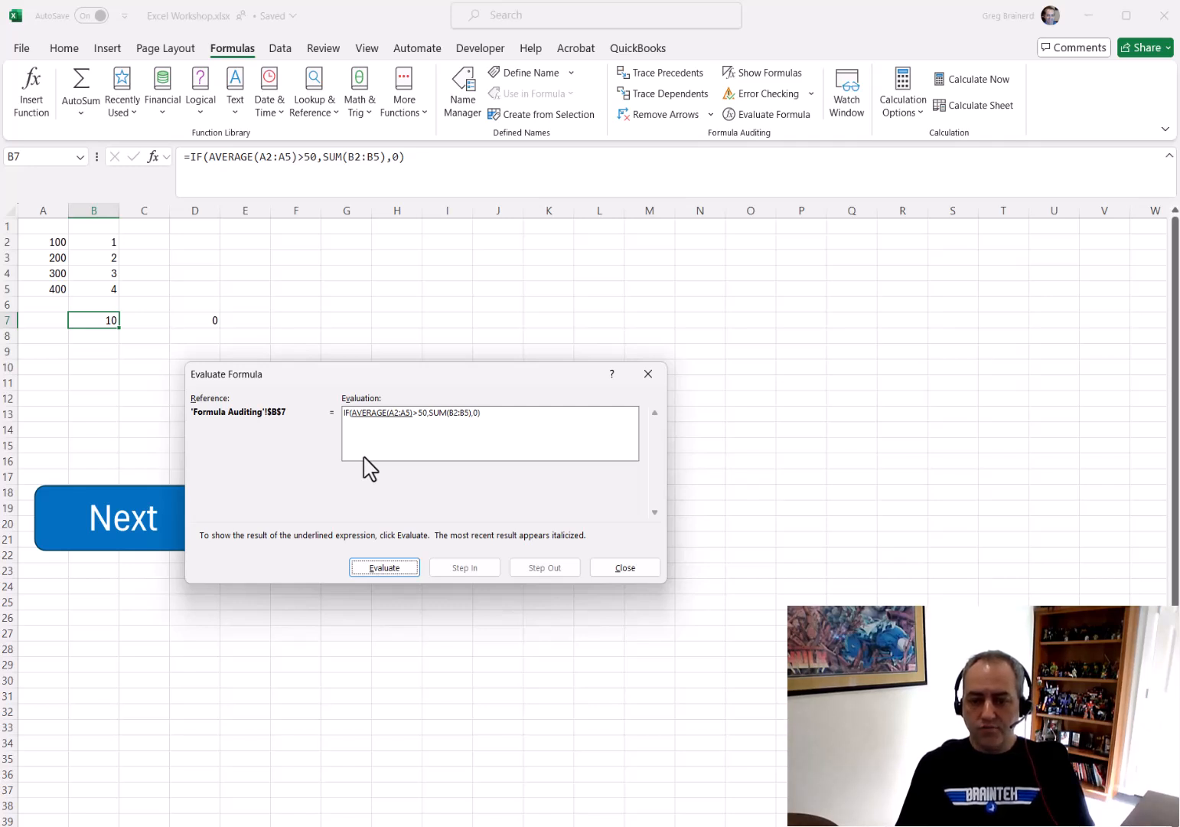
# Step through B7's formula evaluation until its final result, then close the Evaluate Formula dialog
pyautogui.click(380, 567)
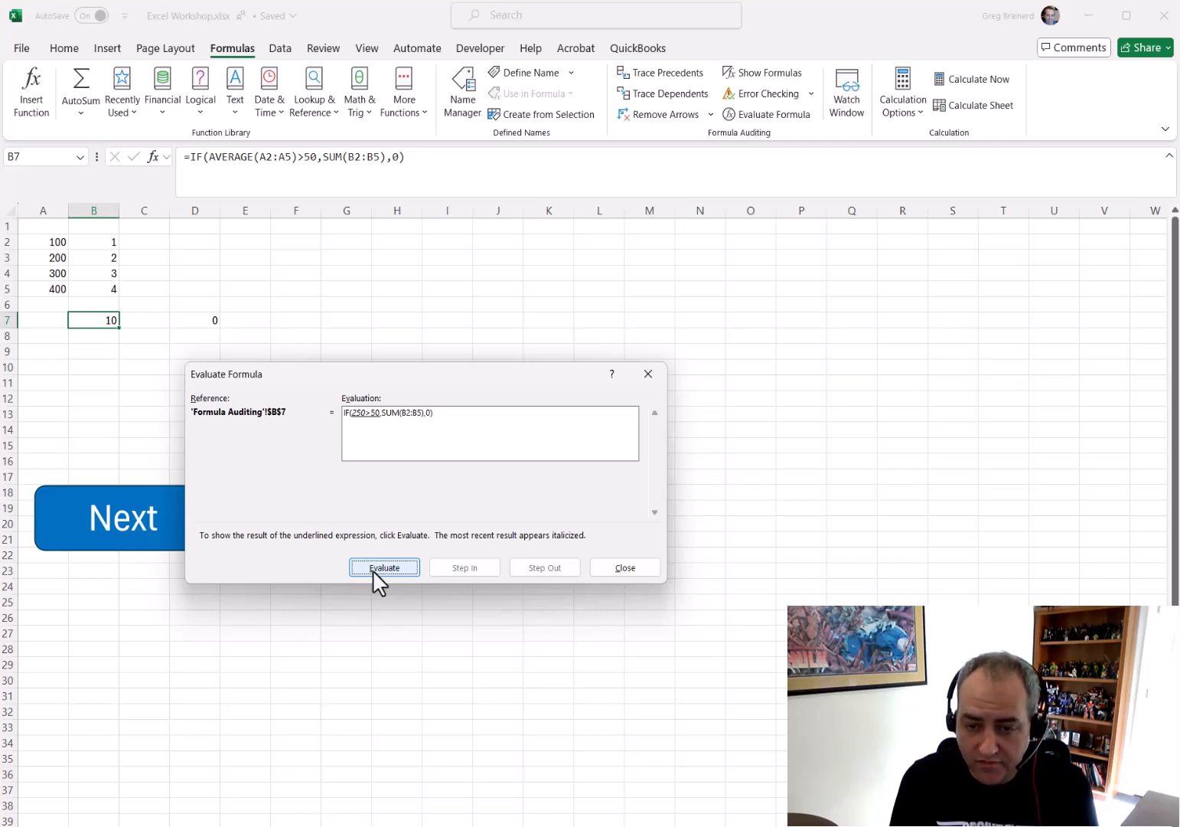
pyautogui.click(381, 568)
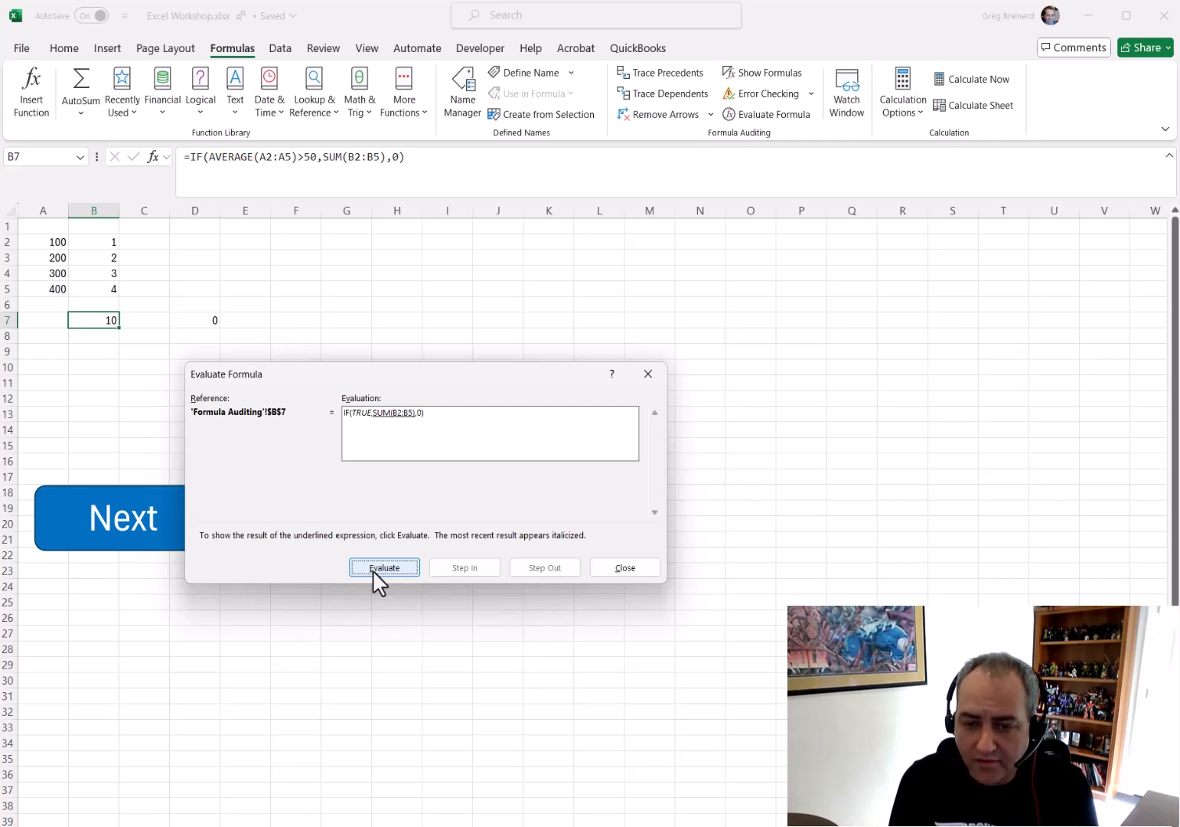
pyautogui.click(380, 568)
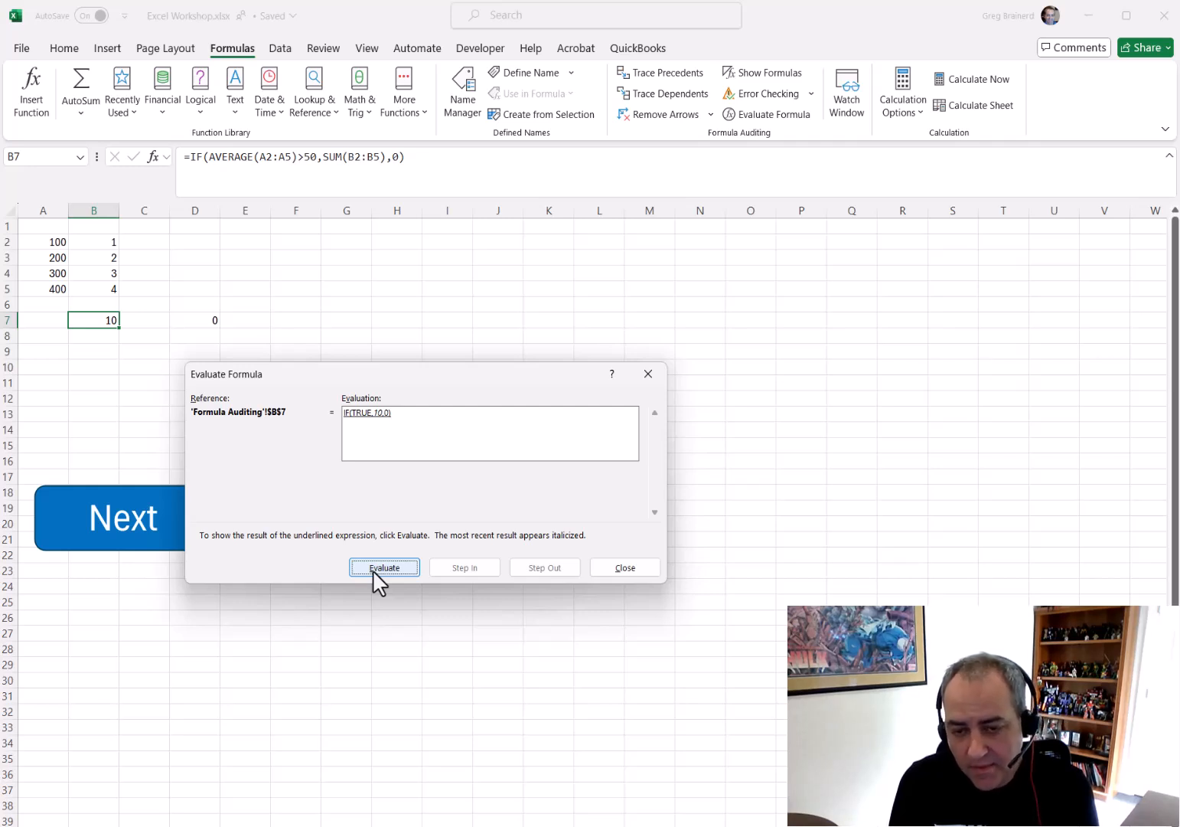
pyautogui.click(373, 571)
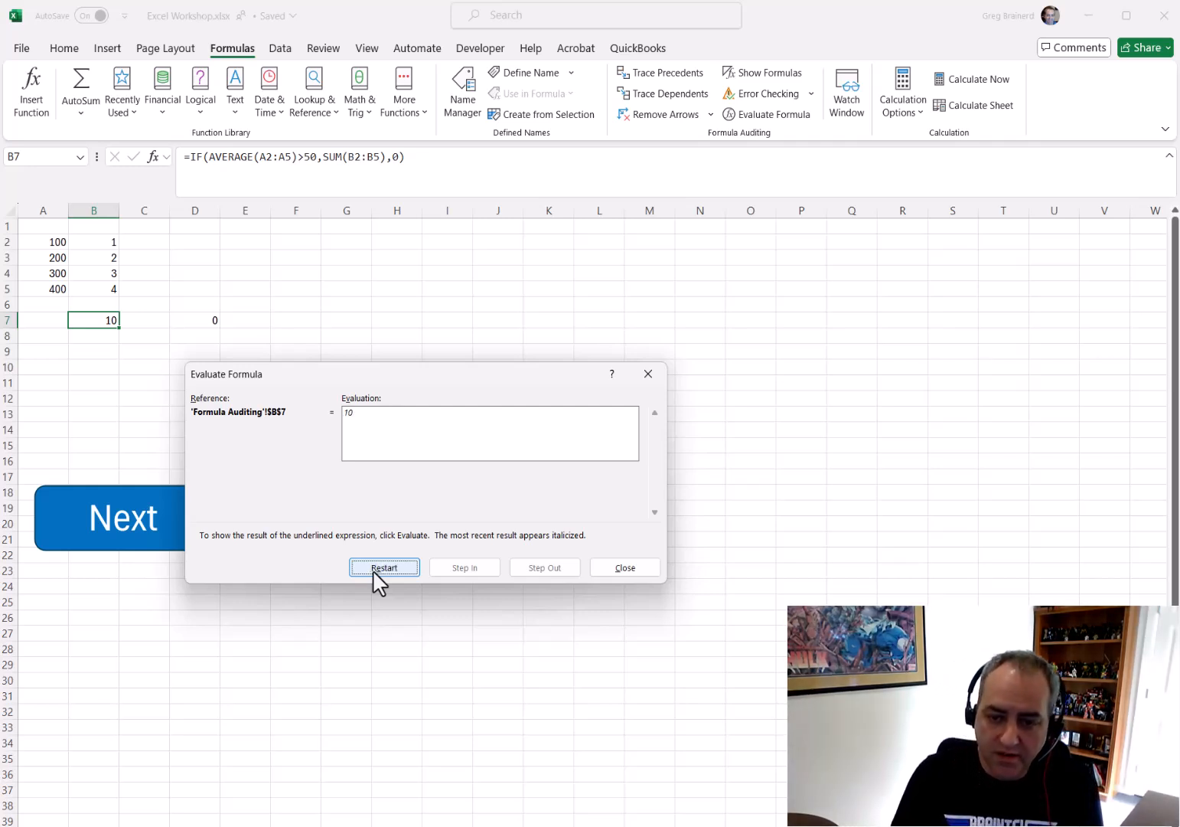
pyautogui.click(634, 569)
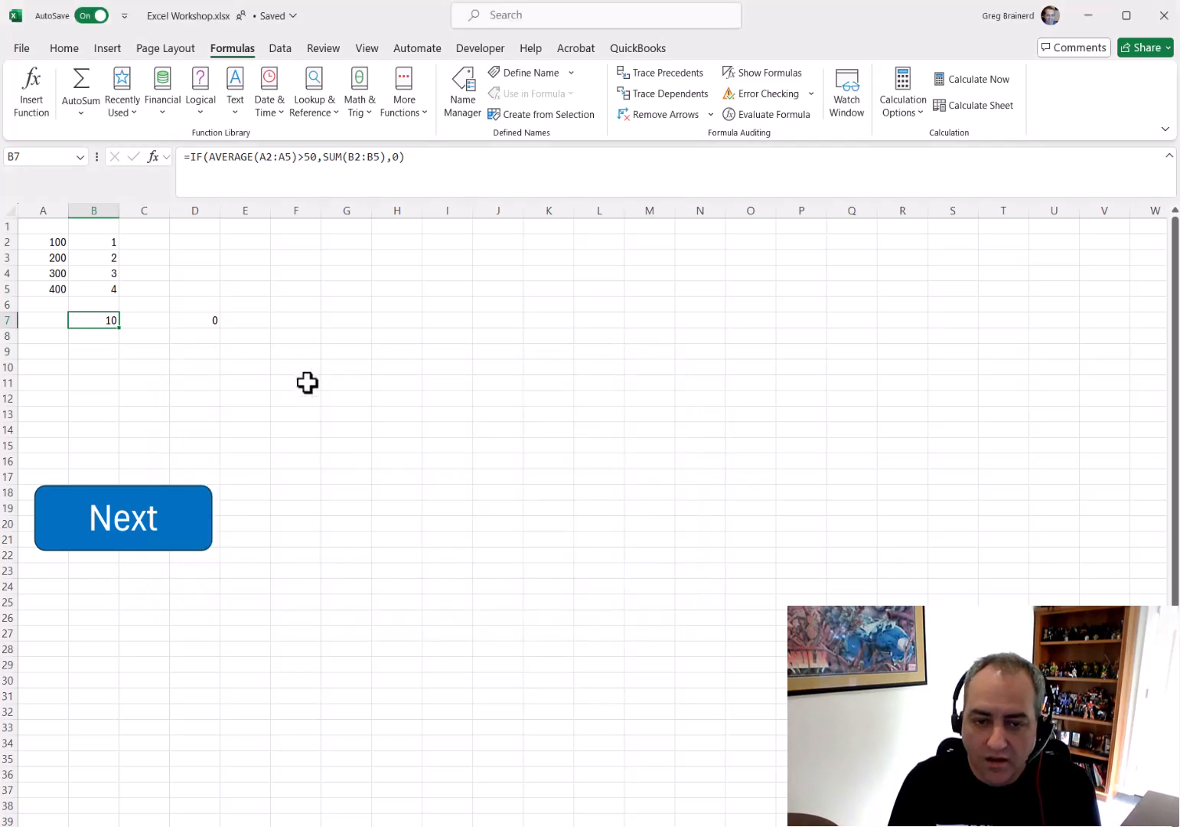
# Evaluate D7's IF formula step by step in the Evaluate Formula dialog, then close it
pyautogui.click(203, 321)
pyautogui.click(766, 117)
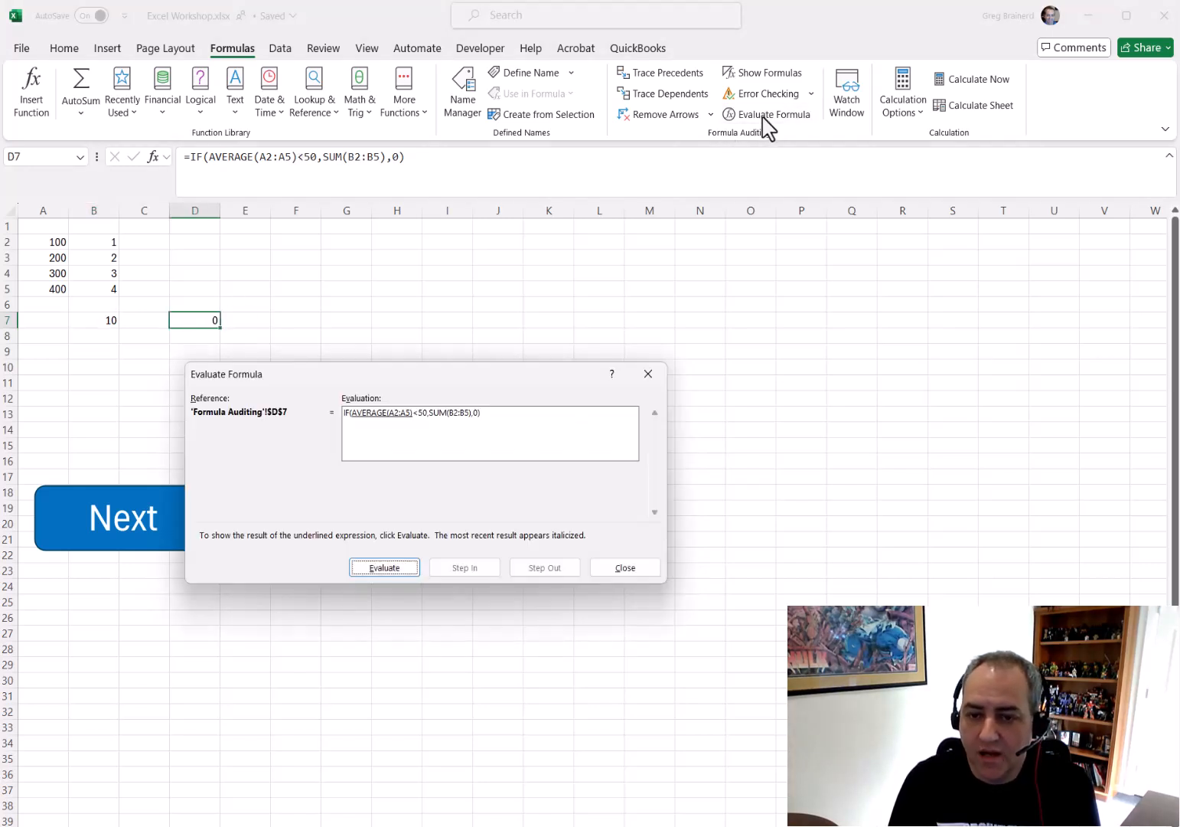
pyautogui.click(395, 569)
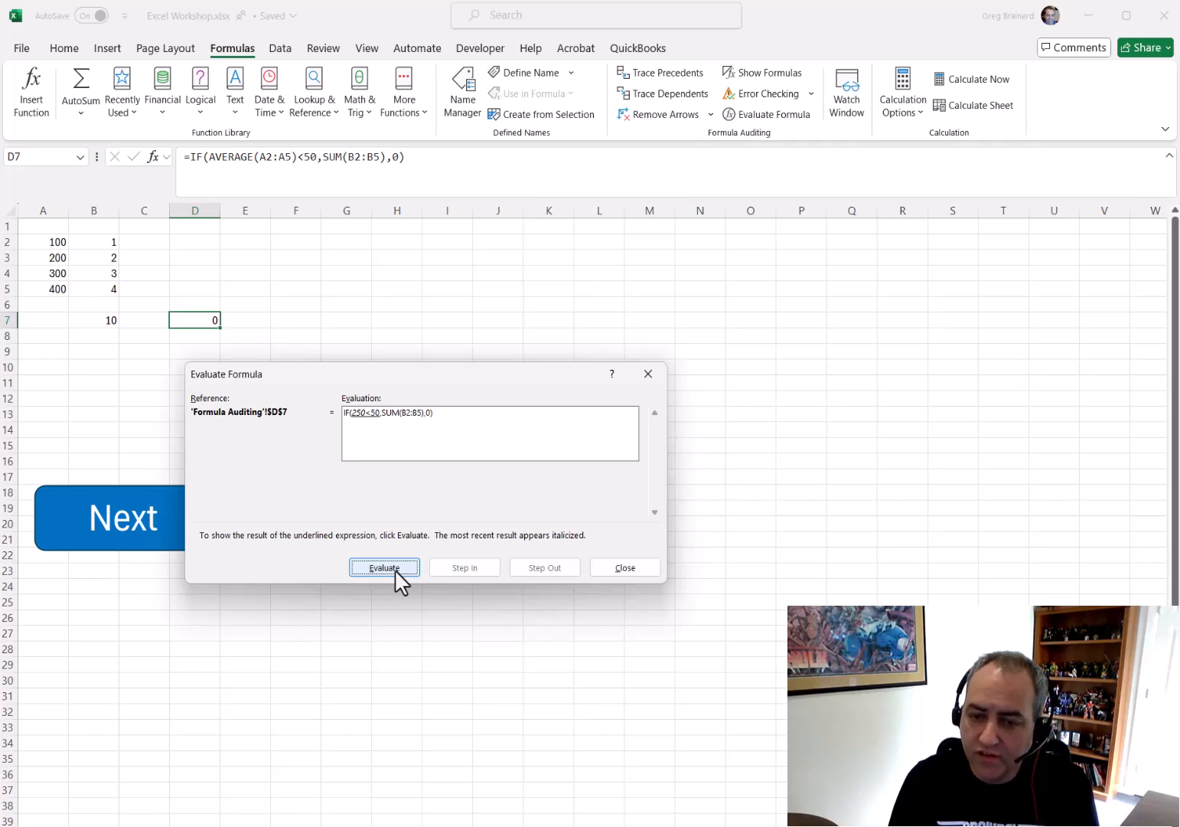
pyautogui.click(395, 569)
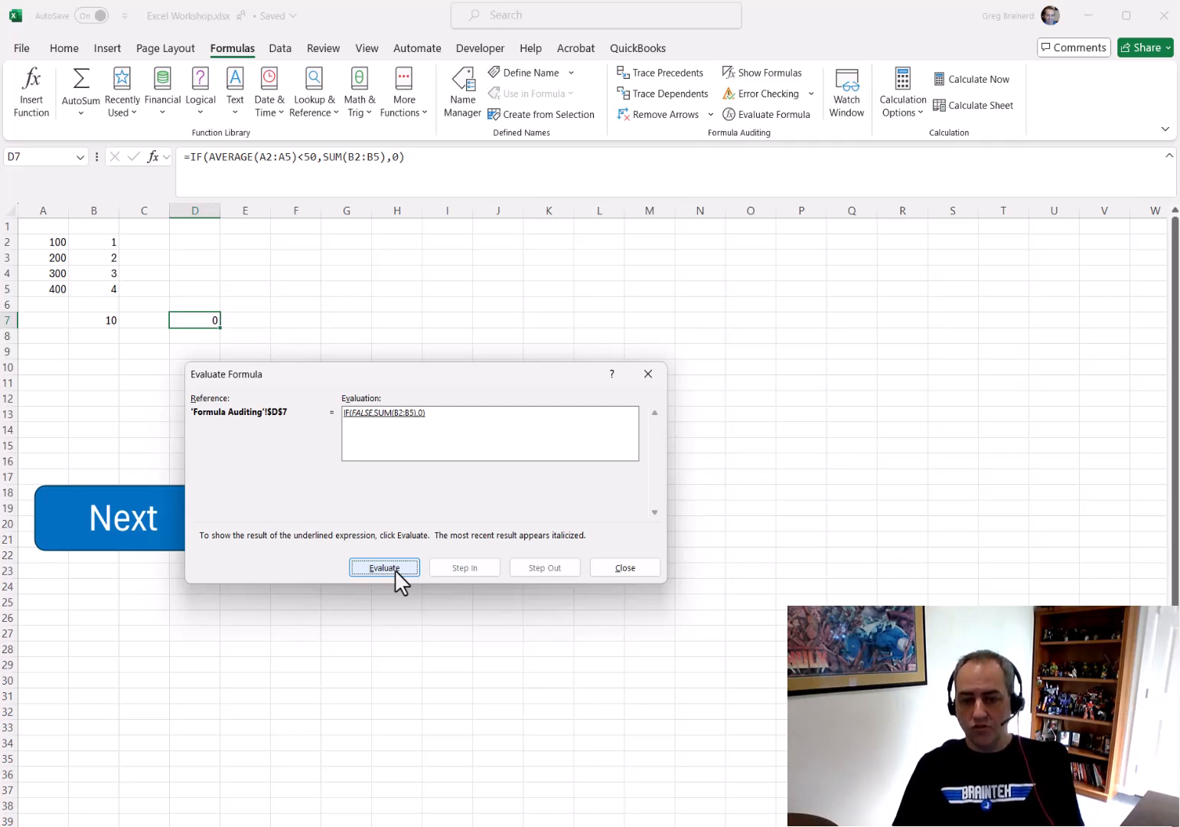
pyautogui.click(394, 568)
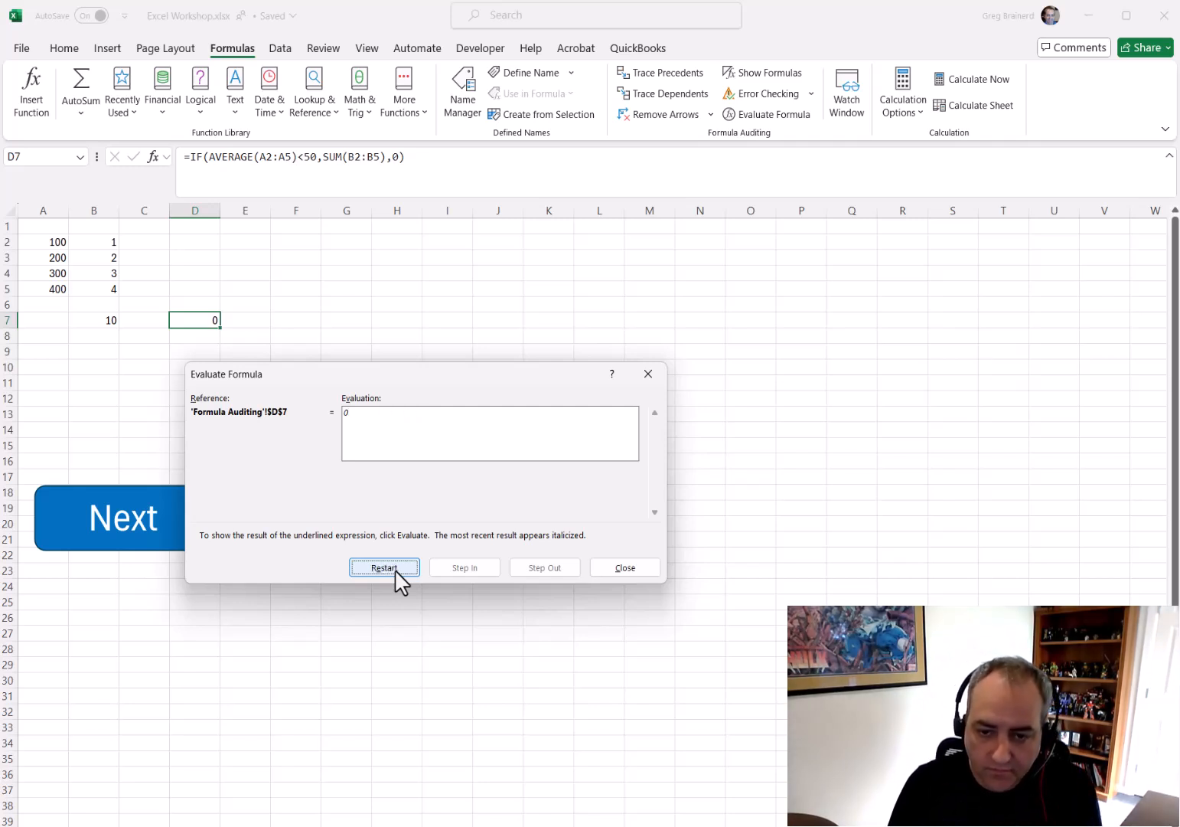
pyautogui.click(626, 568)
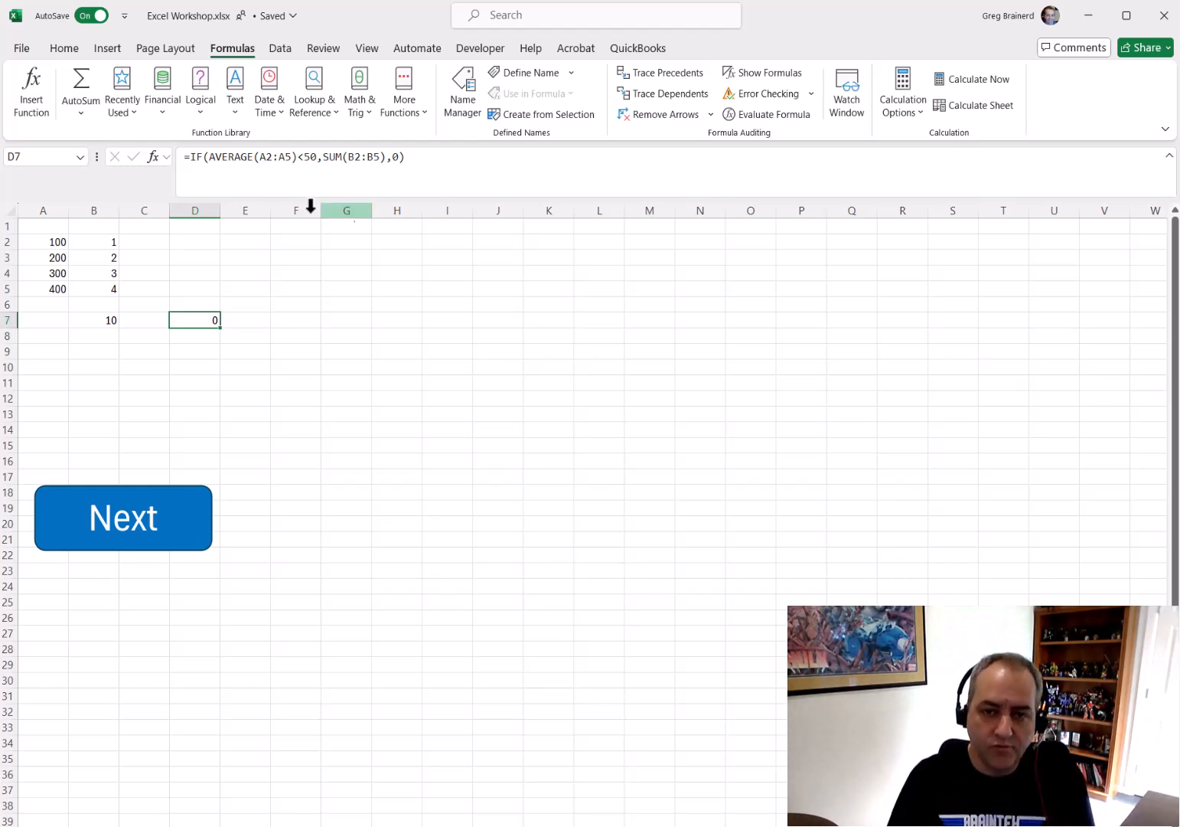
# Break D7's IF formula onto separate lines for each argument and enlarge the formula bar to show them
pyautogui.click(217, 158)
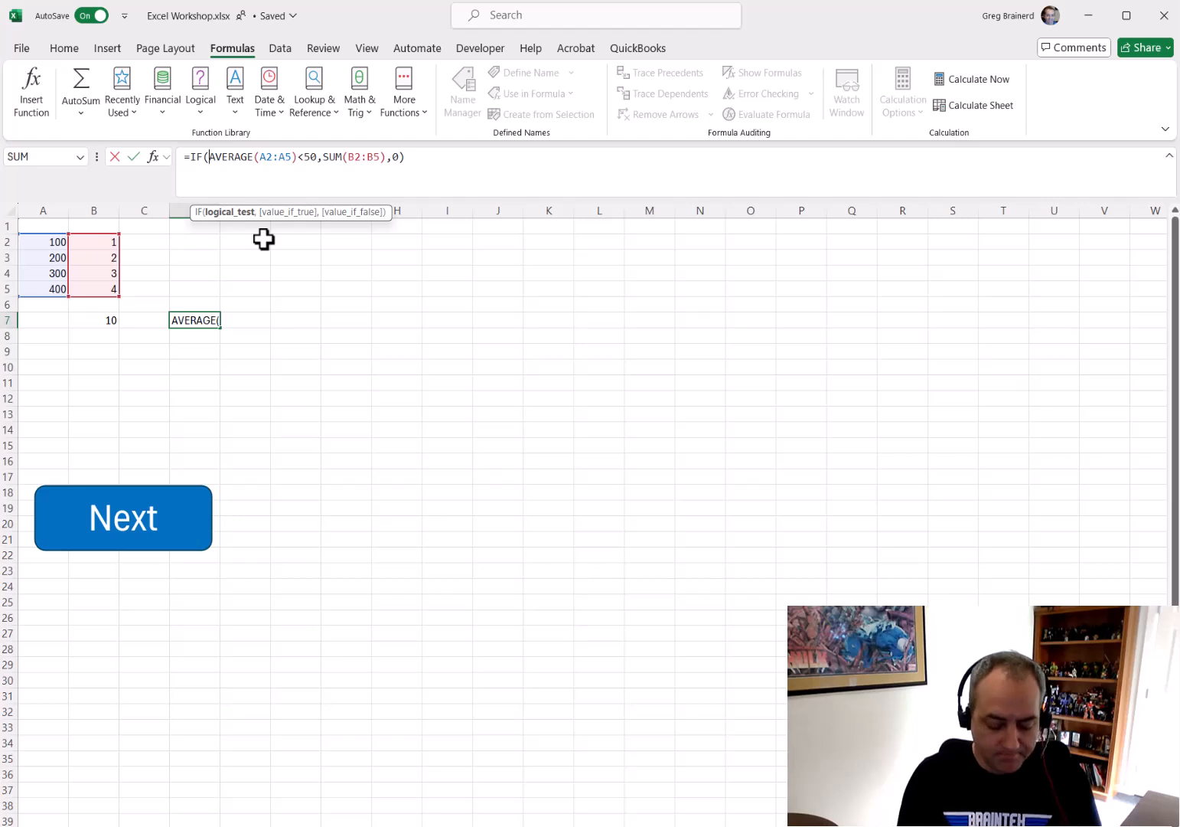
pyautogui.hotkey('alt', 'Return')
pyautogui.press('Right')
pyautogui.press('Right')
pyautogui.press('Right')
pyautogui.press('Right')
pyautogui.press('Right')
pyautogui.press('Right')
pyautogui.press('Right')
pyautogui.press('Right')
pyautogui.press('Right')
pyautogui.press('Right')
pyautogui.press('Right')
pyautogui.press('Right')
pyautogui.press('Right')
pyautogui.press('Right')
pyautogui.press('Right')
pyautogui.press('Right')
pyautogui.press('Right')
pyautogui.press('Right')
pyautogui.press('Right')
pyautogui.hotkey('alt', 'Return')
pyautogui.press('Right')
pyautogui.press('Right')
pyautogui.press('Right')
pyautogui.press('Right')
pyautogui.press('Right')
pyautogui.press('Right')
pyautogui.press('Right')
pyautogui.press('Right')
pyautogui.press('Right')
pyautogui.press('Right')
pyautogui.press('Right')
pyautogui.hotkey('alt', 'Return')
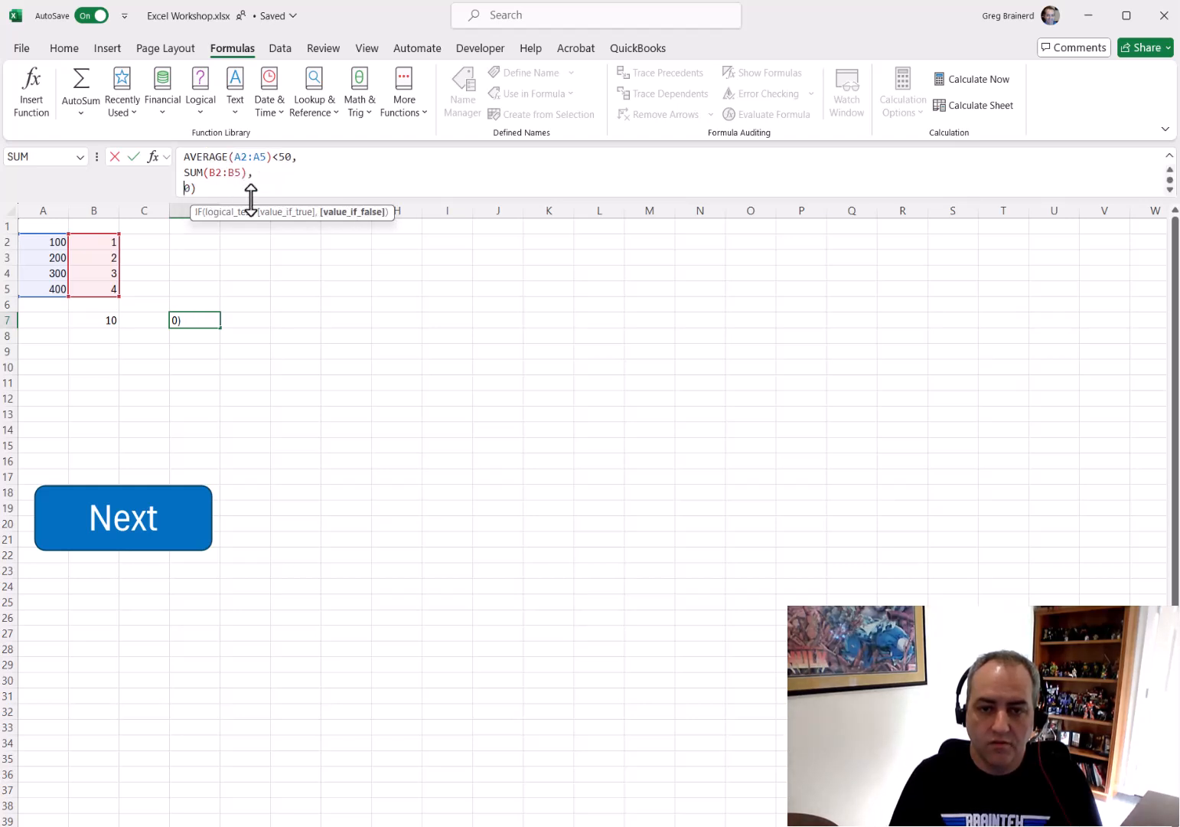
pyautogui.moveTo(250, 200); pyautogui.dragTo(252, 245)
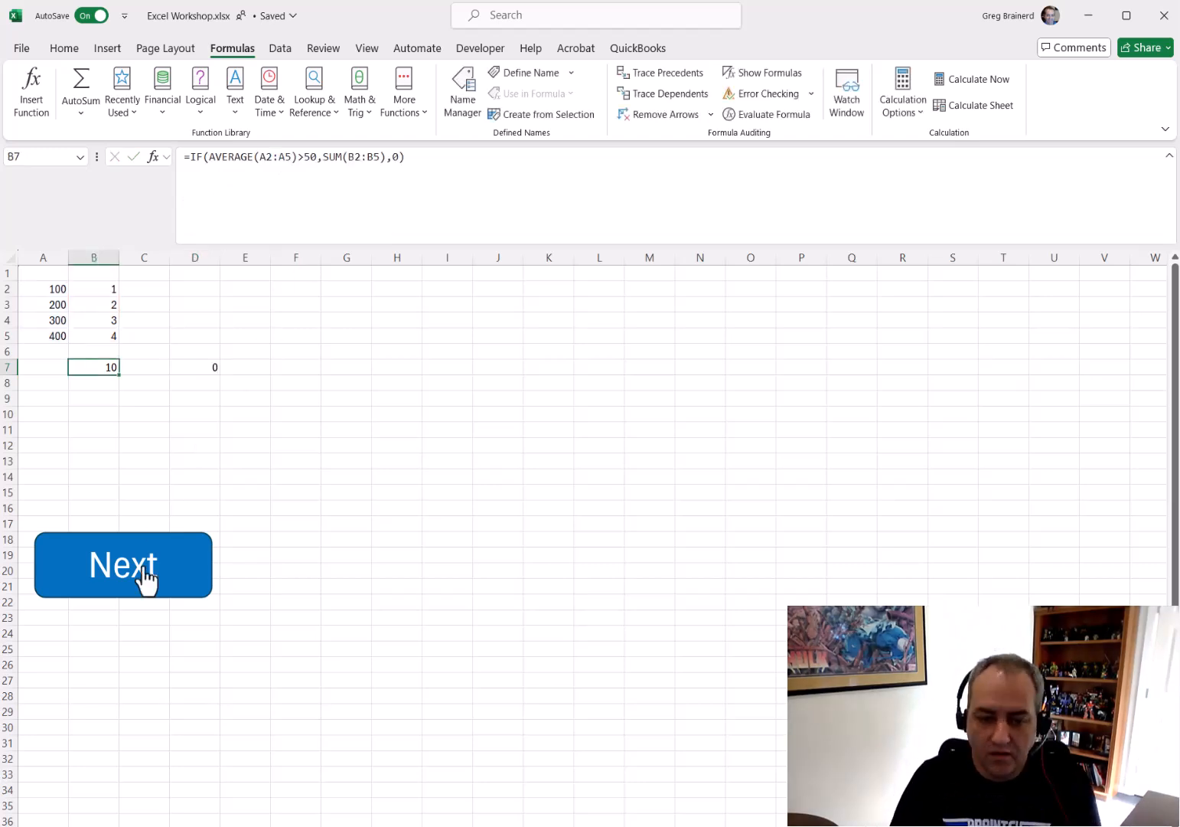
# Go to the next sheet and examine the Characters list in column A and the Index lookup
pyautogui.click(146, 574)
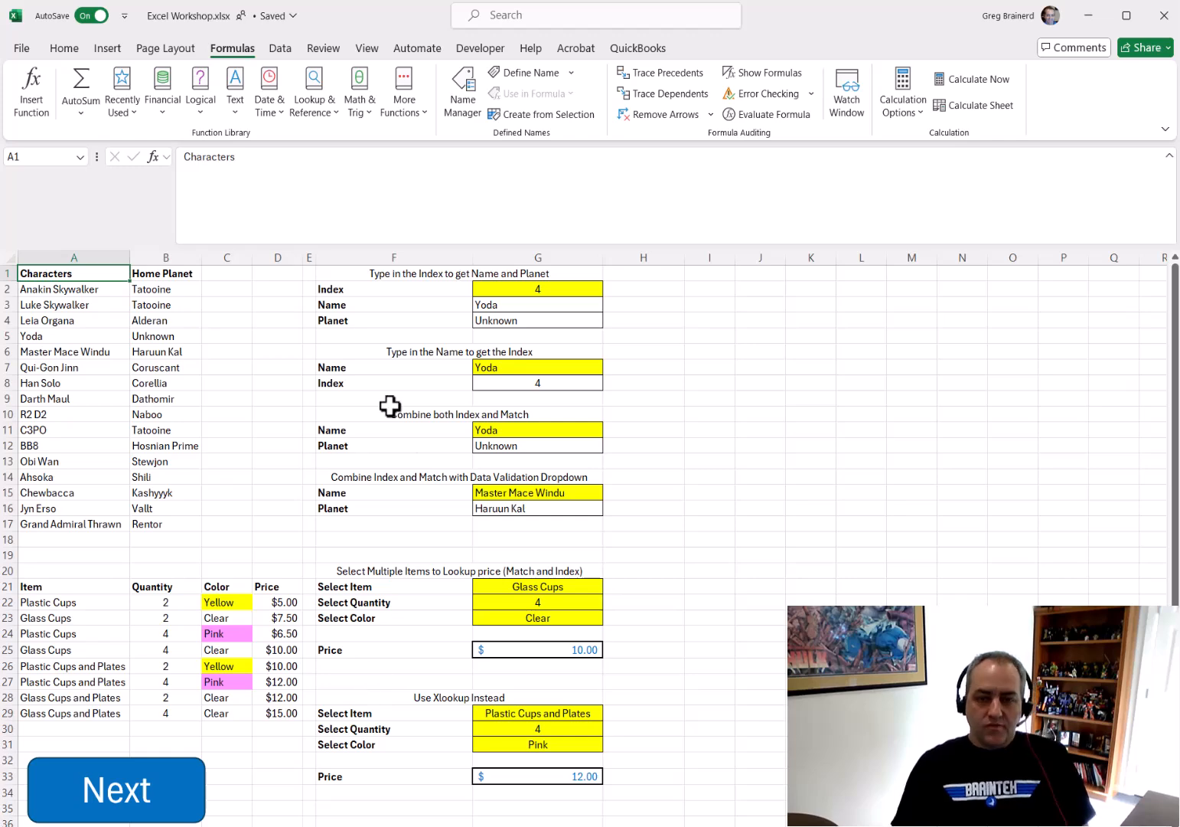
pyautogui.moveTo(376, 243); pyautogui.dragTo(382, 167)
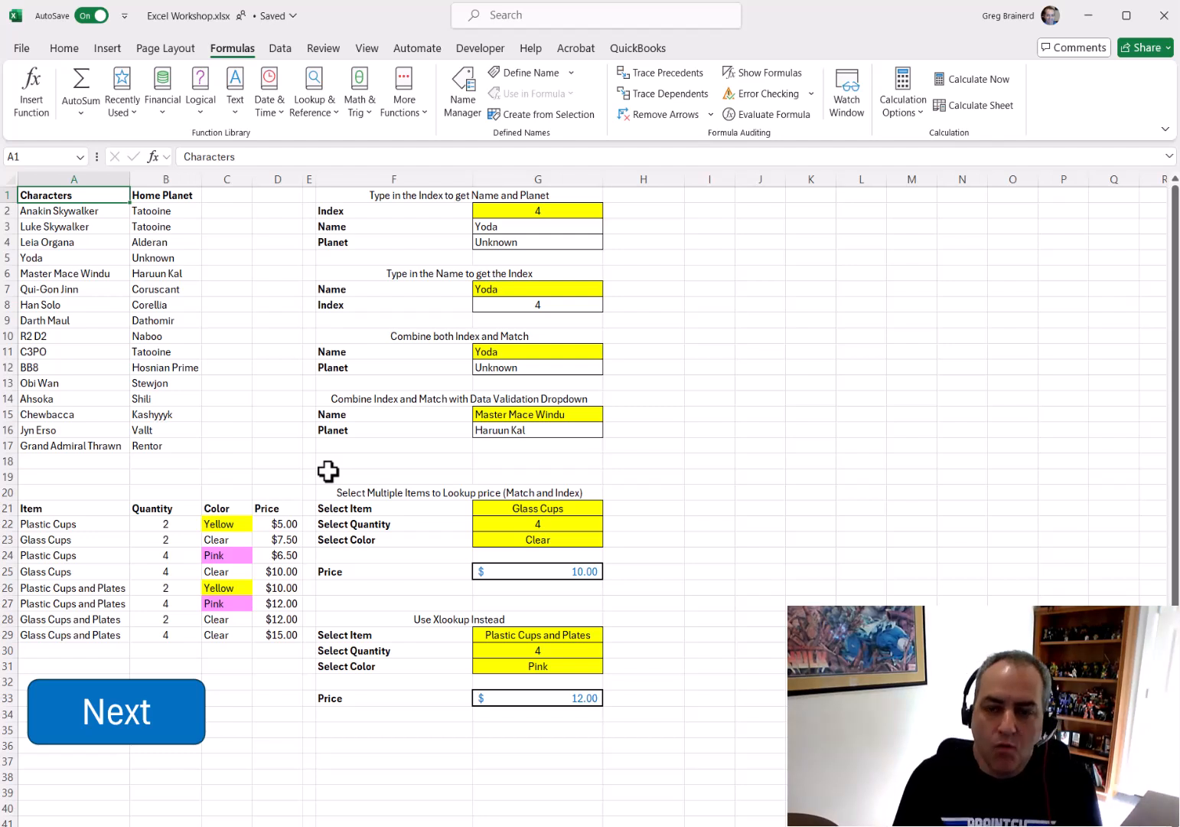
pyautogui.click(512, 208)
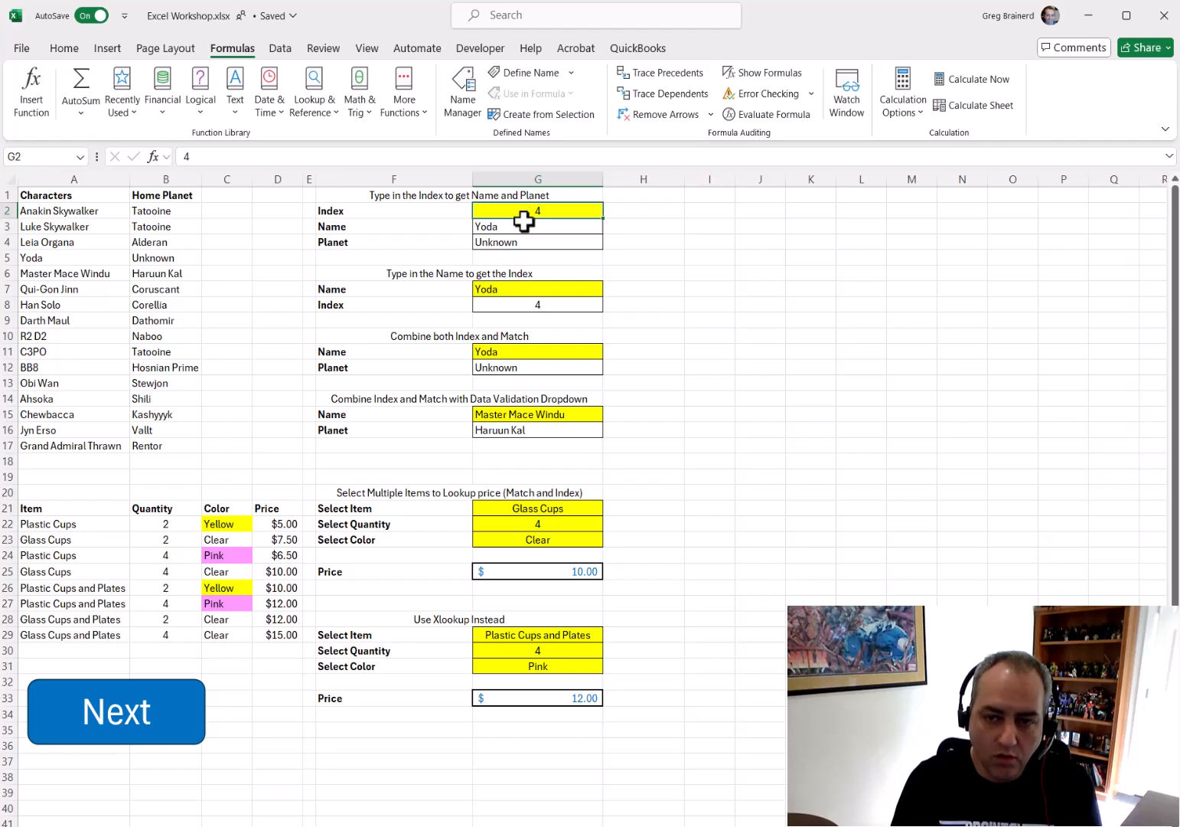
pyautogui.click(4, 258)
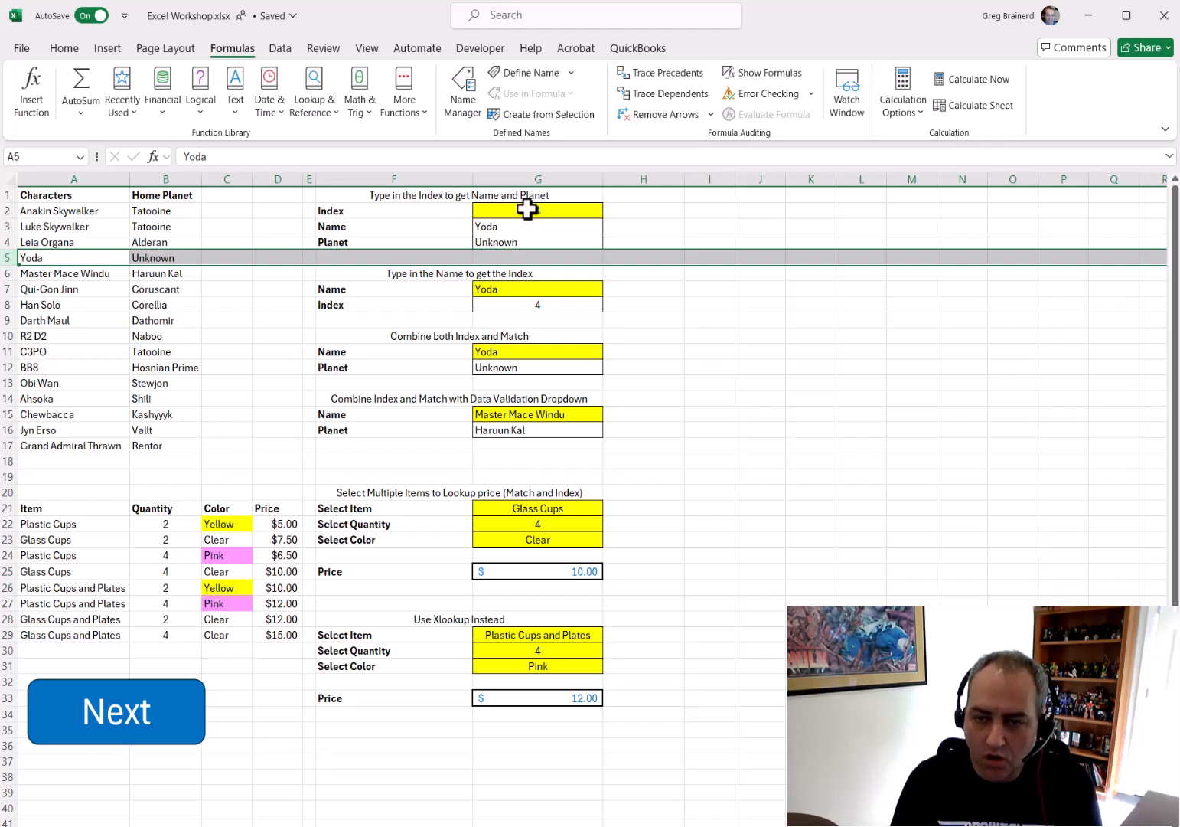
pyautogui.moveTo(76, 213); pyautogui.dragTo(93, 444)
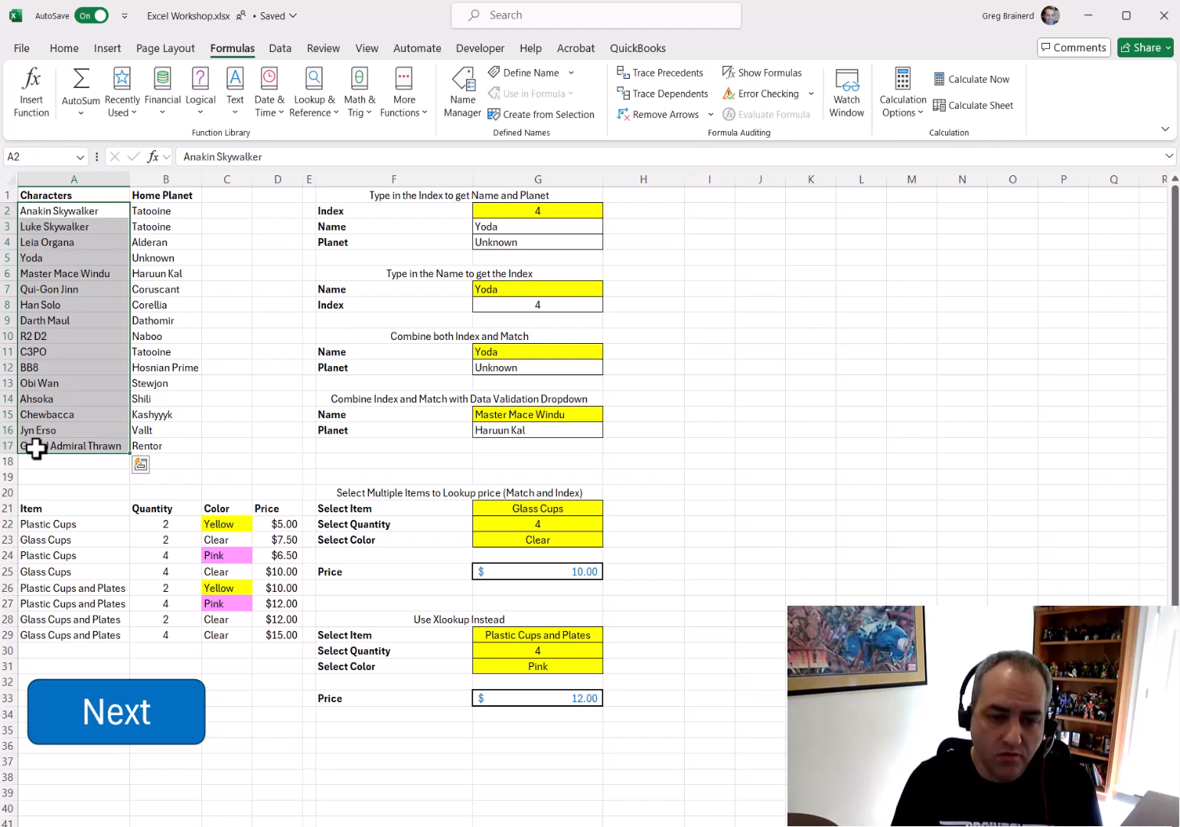
# Enter 1 and then 16 as the Index in G2
pyautogui.click(535, 210)
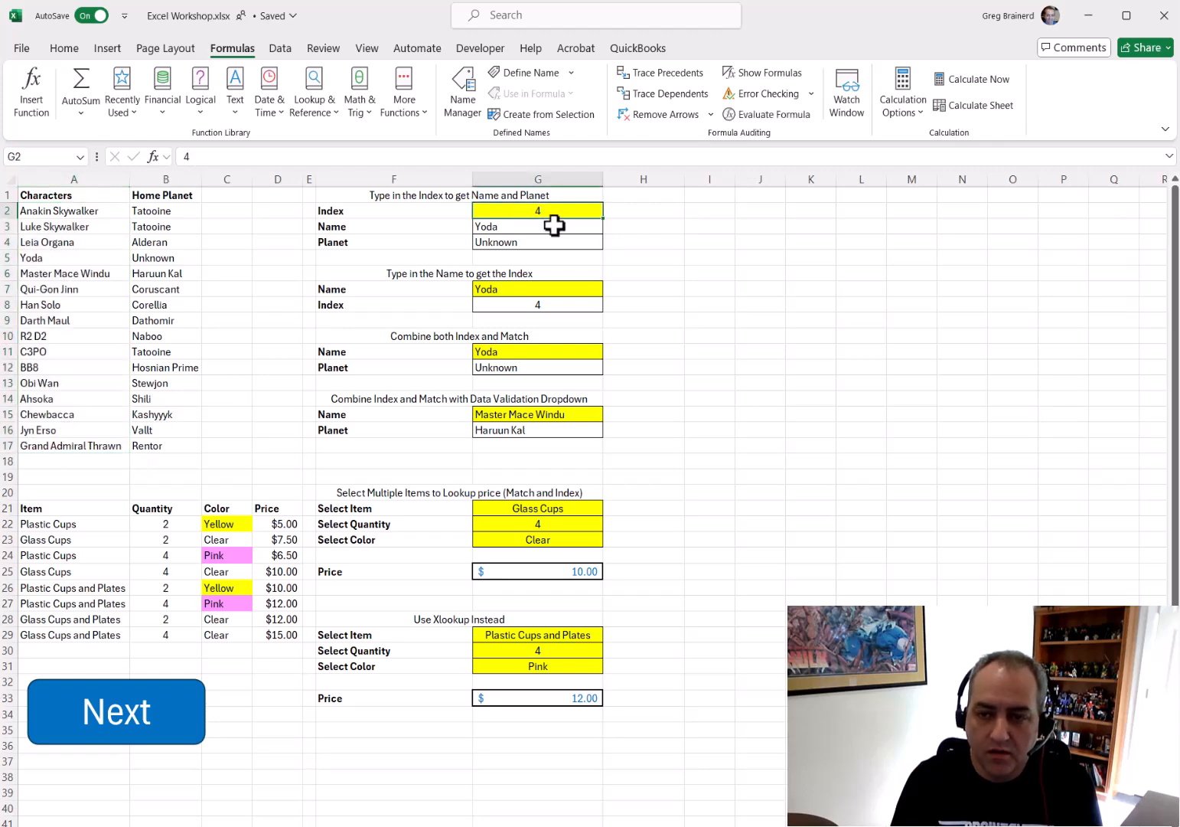
pyautogui.write('1')
pyautogui.press('Return')
pyautogui.press('Up')
pyautogui.write('16')
pyautogui.press('Return')
pyautogui.press('Up')
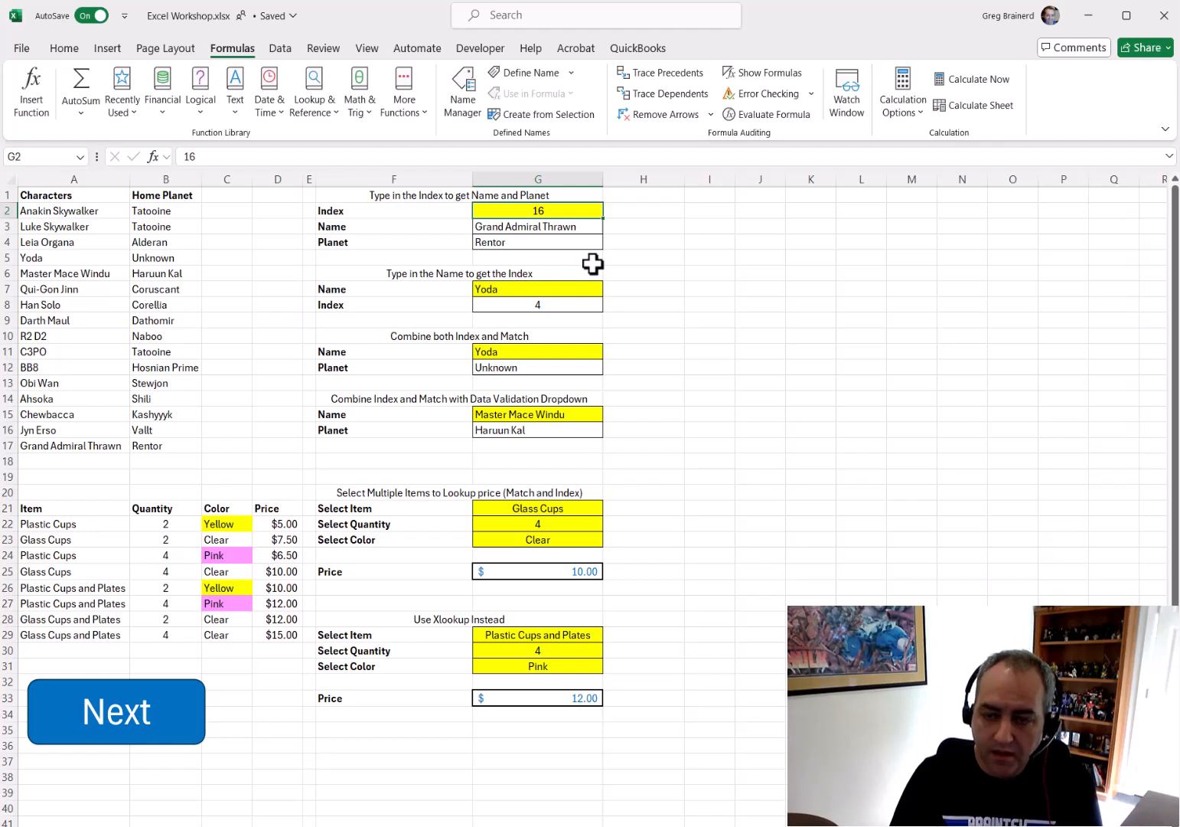
# Examine the INDEX formula that returns the Name in G3
pyautogui.press('Down')
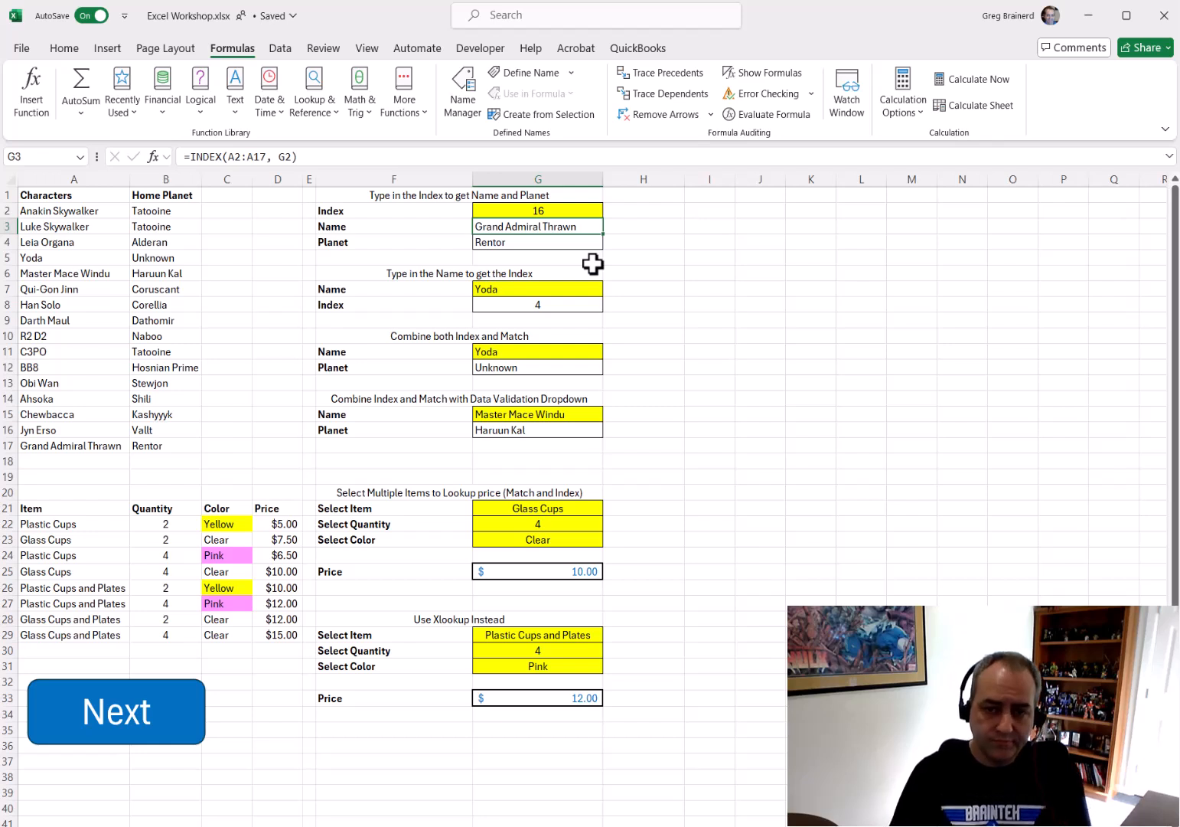
pyautogui.click(244, 156)
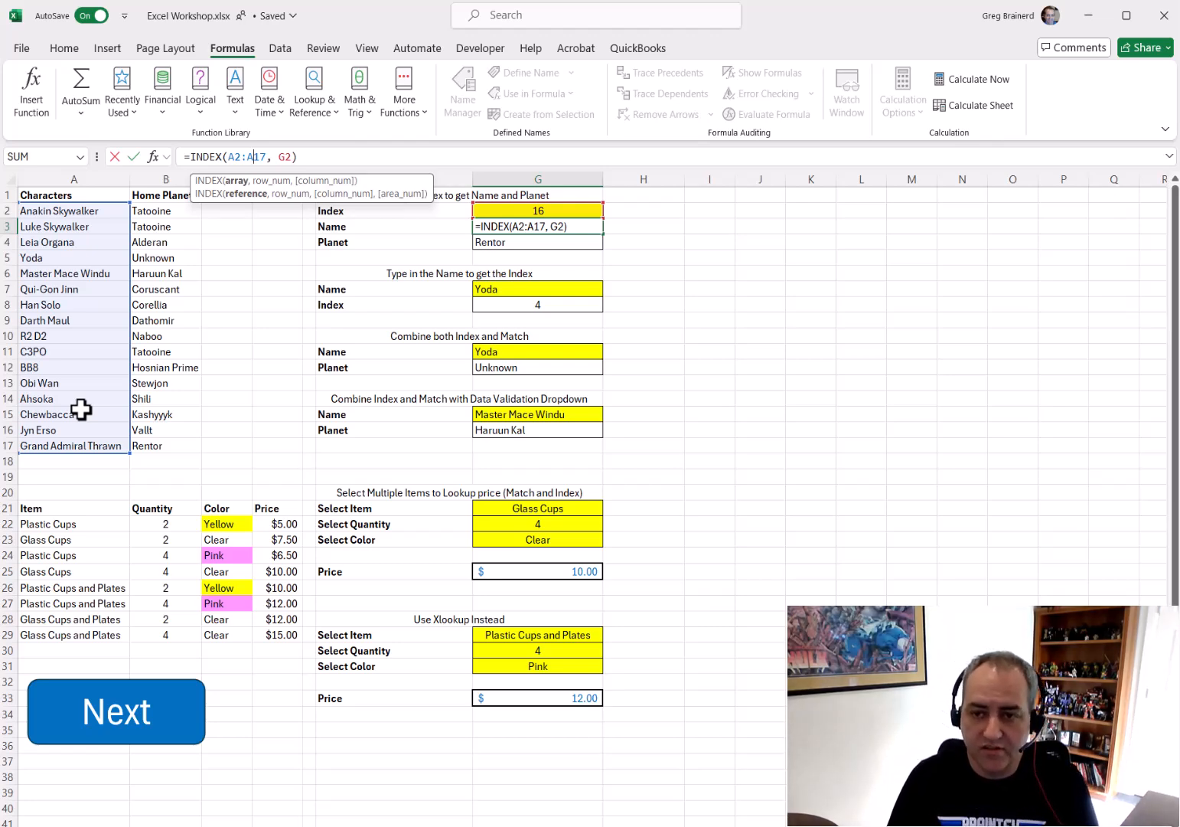
pyautogui.press('Return')
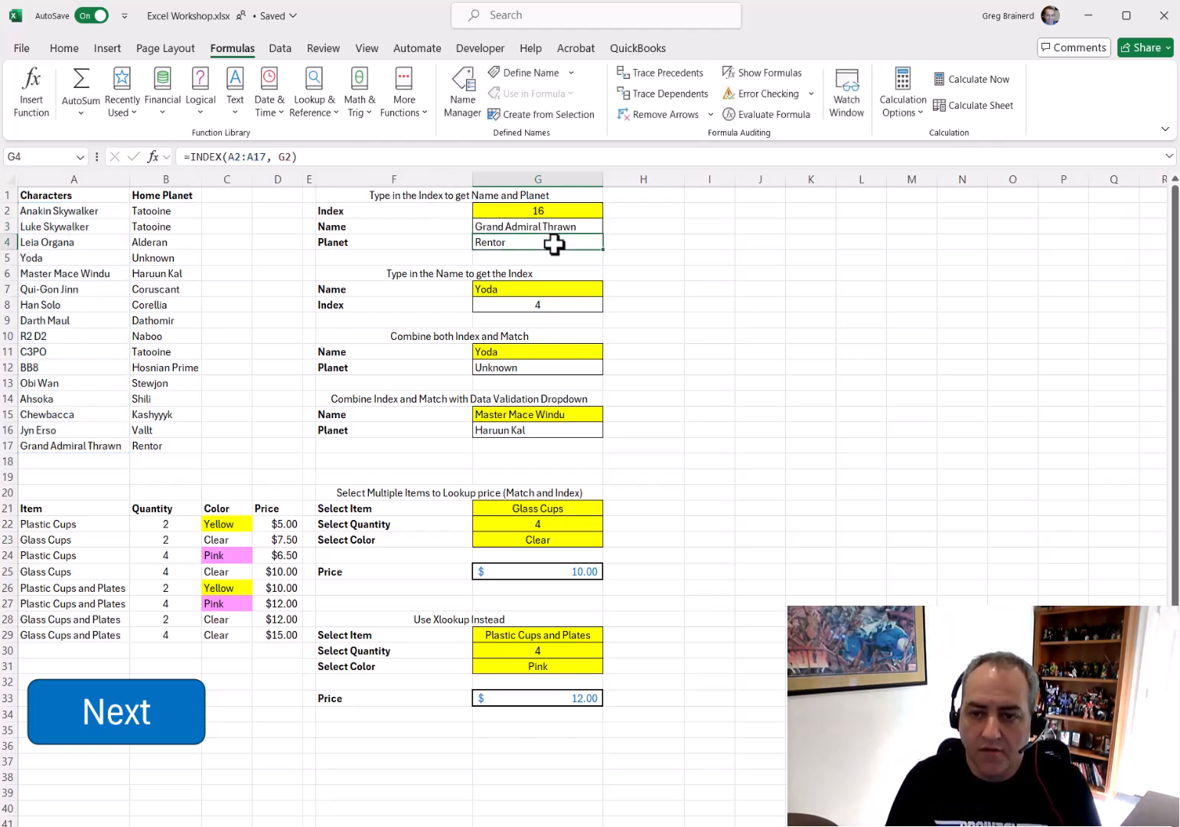
# Change the column number in G4's INDEX formula to 1
pyautogui.click(258, 157)
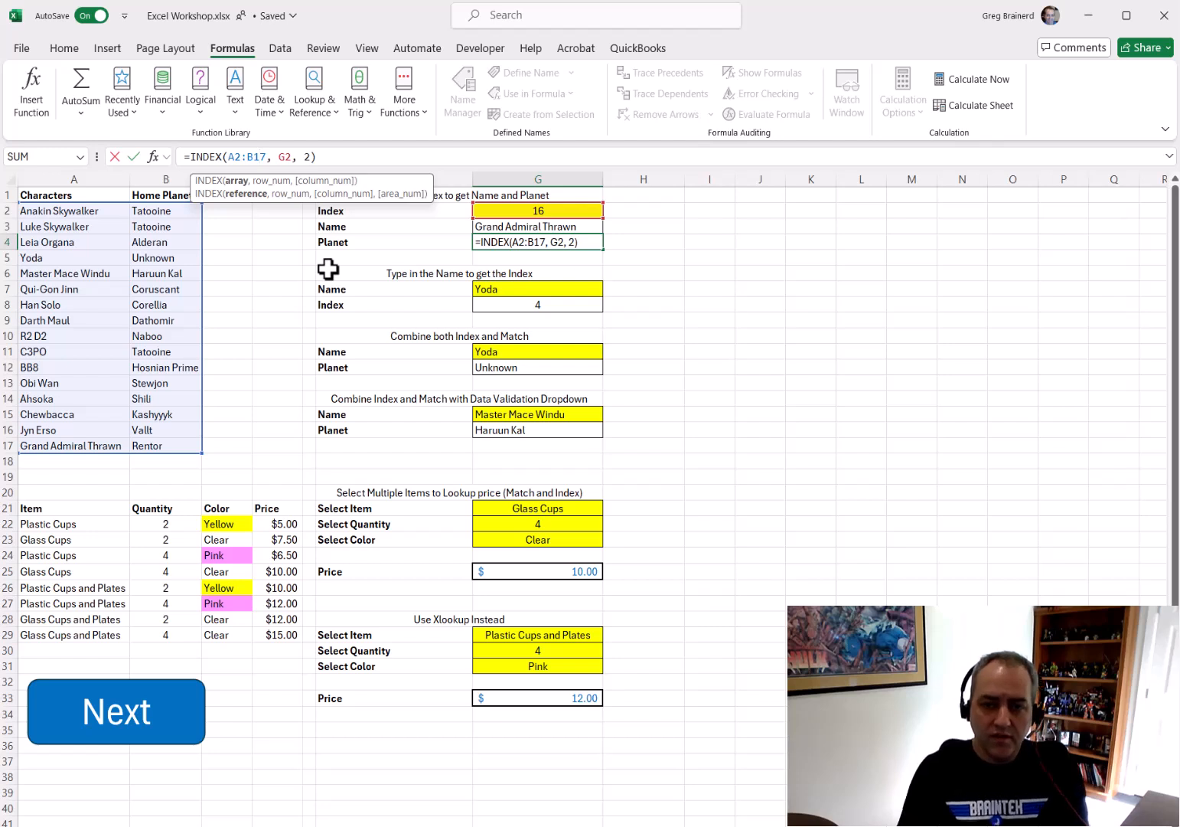
pyautogui.press('Right')
pyautogui.press('Right')
pyautogui.press('Right')
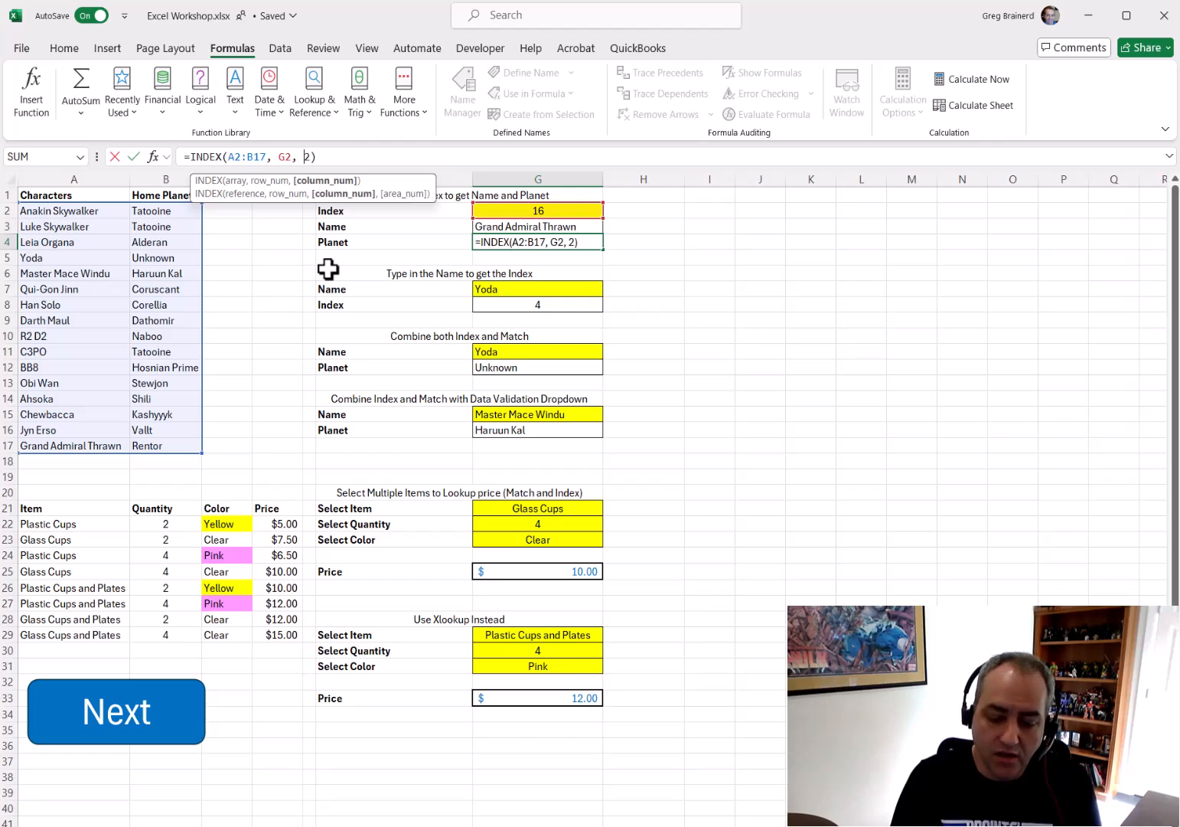
pyautogui.press('Delete')
pyautogui.write('1')
pyautogui.hotkey('ctrl', 'Return')
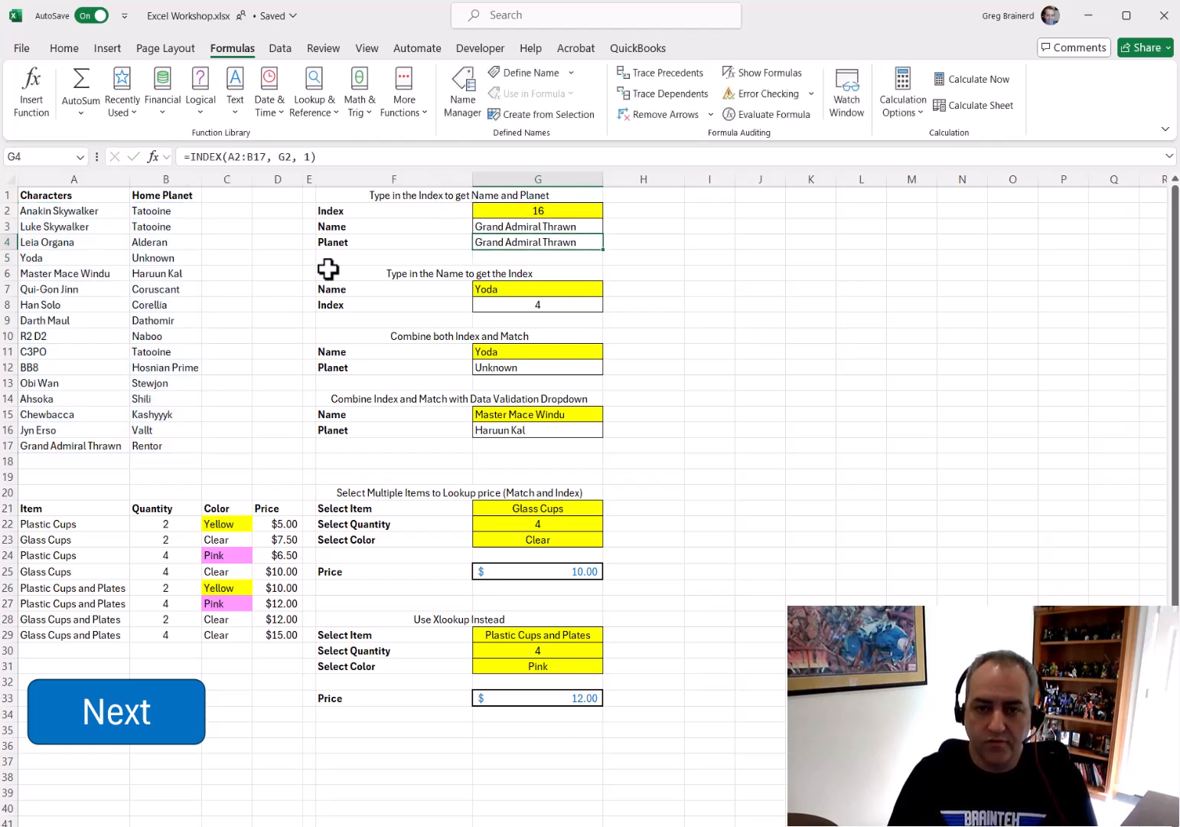
# Set the column number in G4's INDEX formula back to 2
pyautogui.click(307, 157)
pyautogui.press('BackSpace')
pyautogui.write('2')
pyautogui.hotkey('ctrl', 'Return')
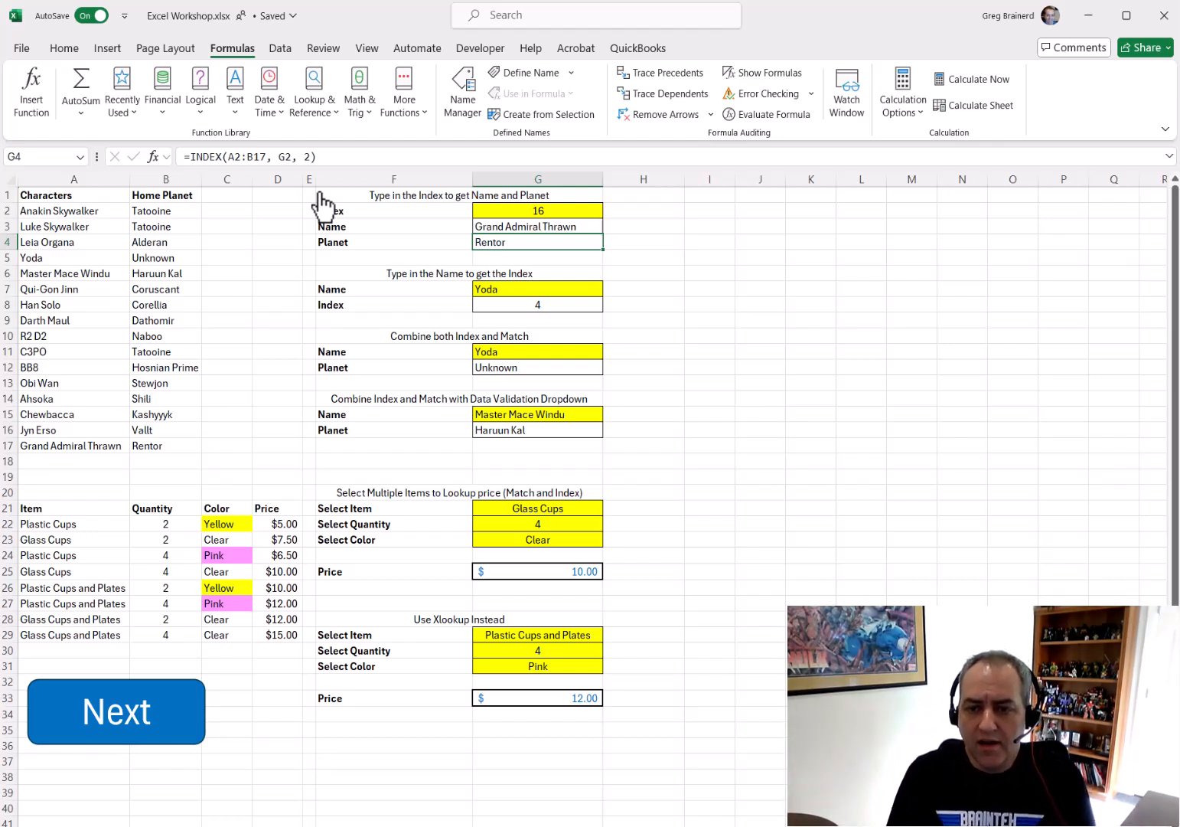
# Enter Han Solo as the Name in G7
pyautogui.press('Down')
pyautogui.press('Down')
pyautogui.press('Down')
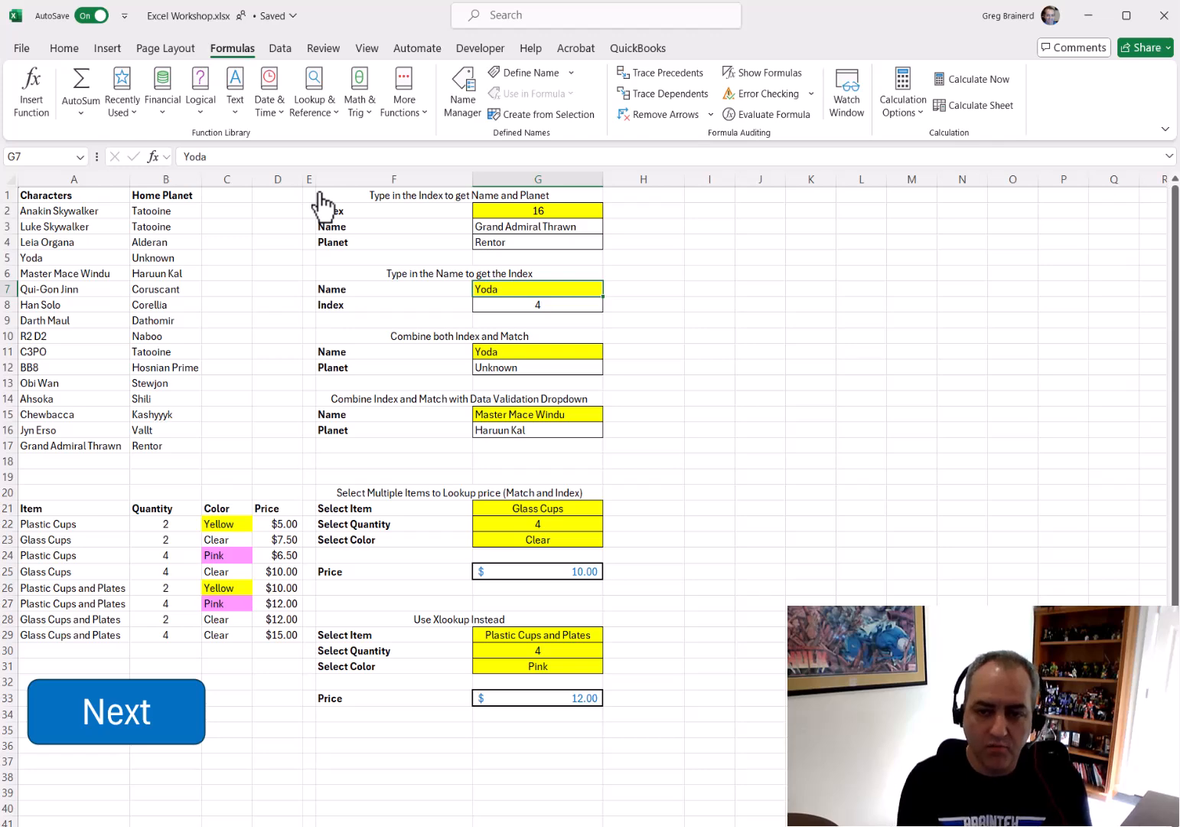
pyautogui.write('Han Solo')
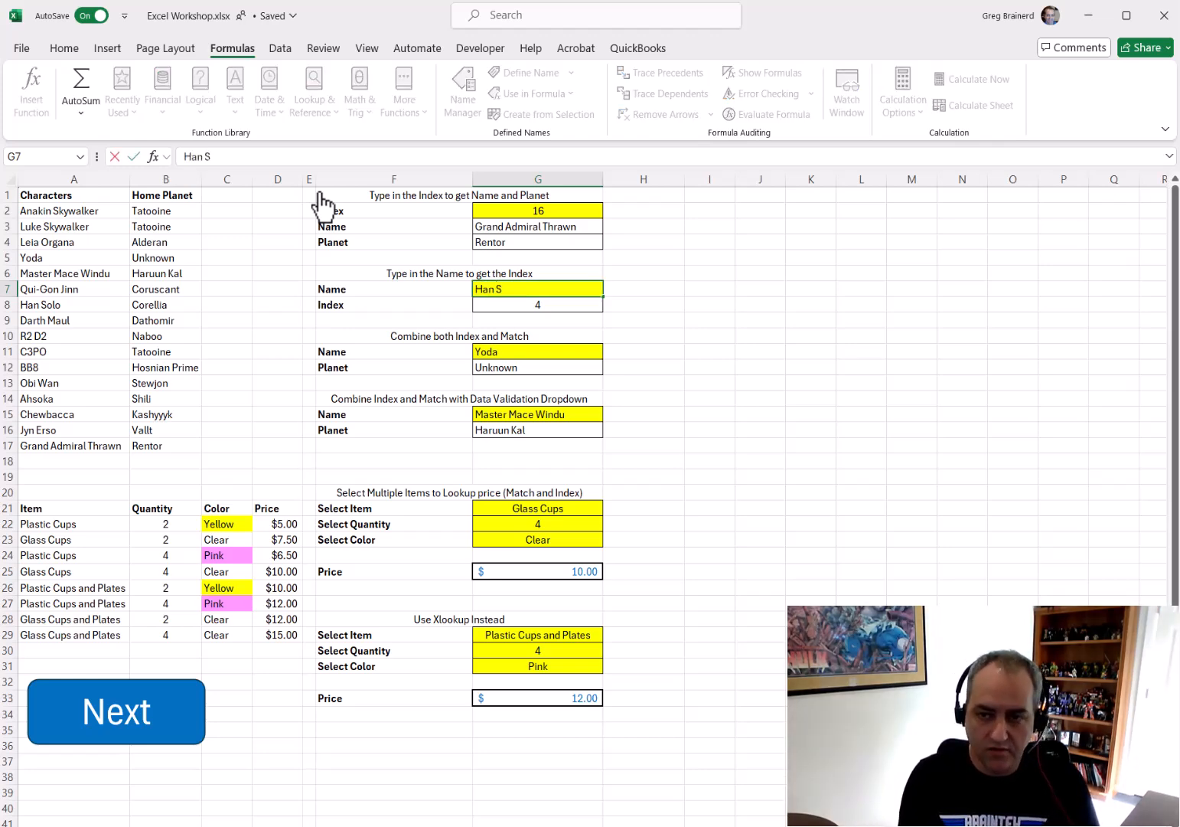
pyautogui.press('Return')
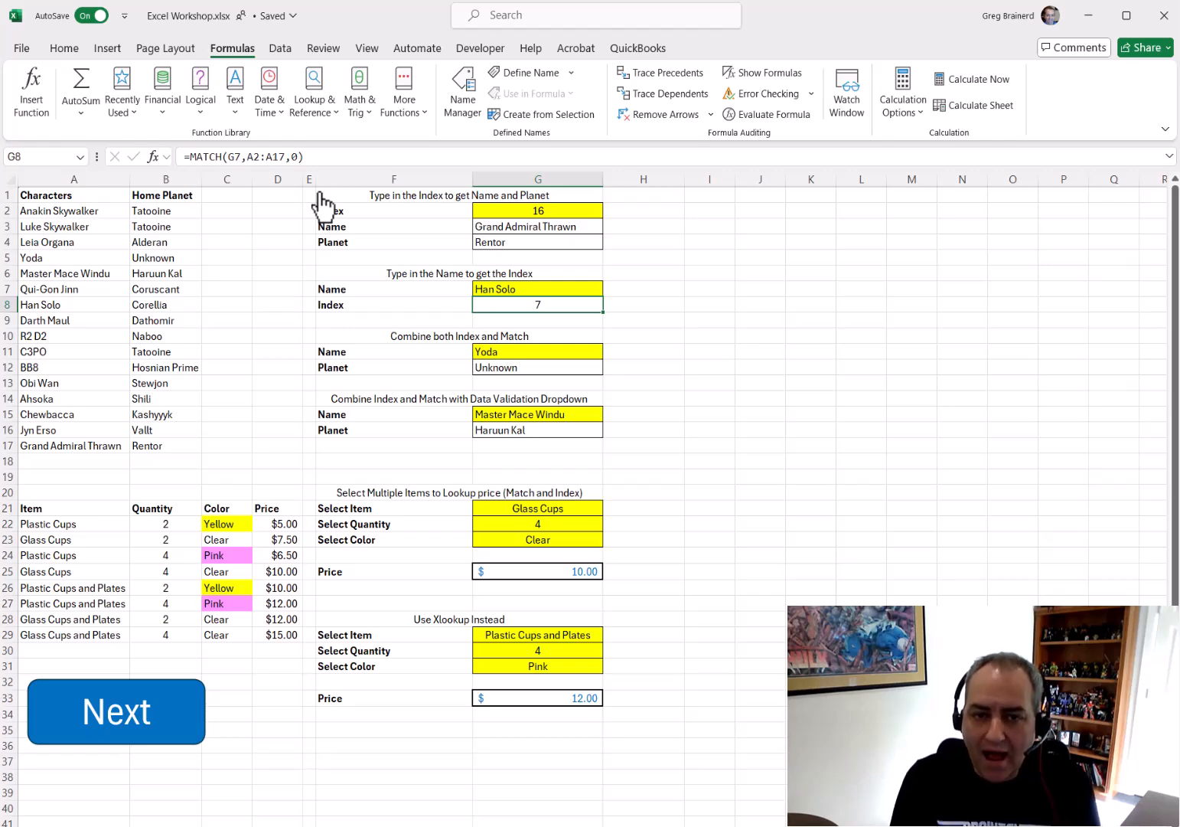
# Examine the MATCH formula that returns the Index in G8
pyautogui.click(252, 156)
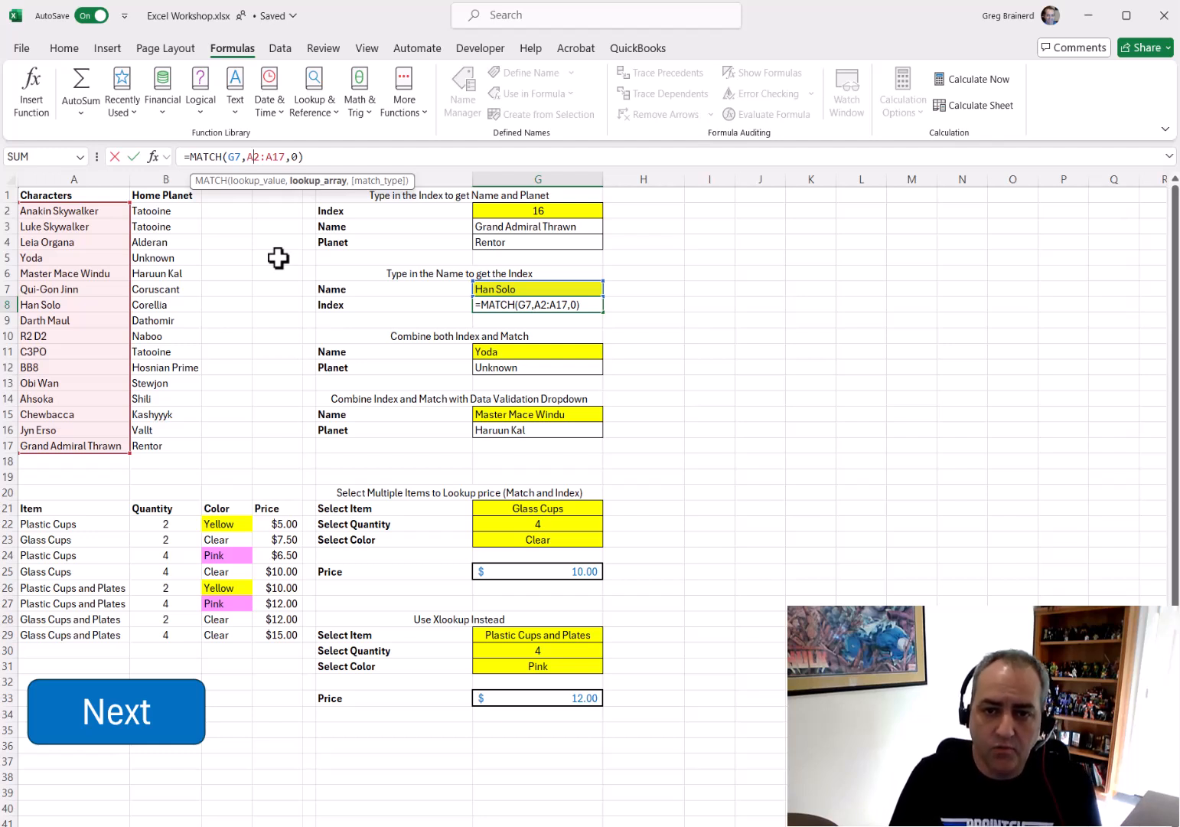
pyautogui.press('Right')
pyautogui.press('Right')
pyautogui.press('Right')
pyautogui.press('Right')
pyautogui.press('Right')
pyautogui.press('Right')
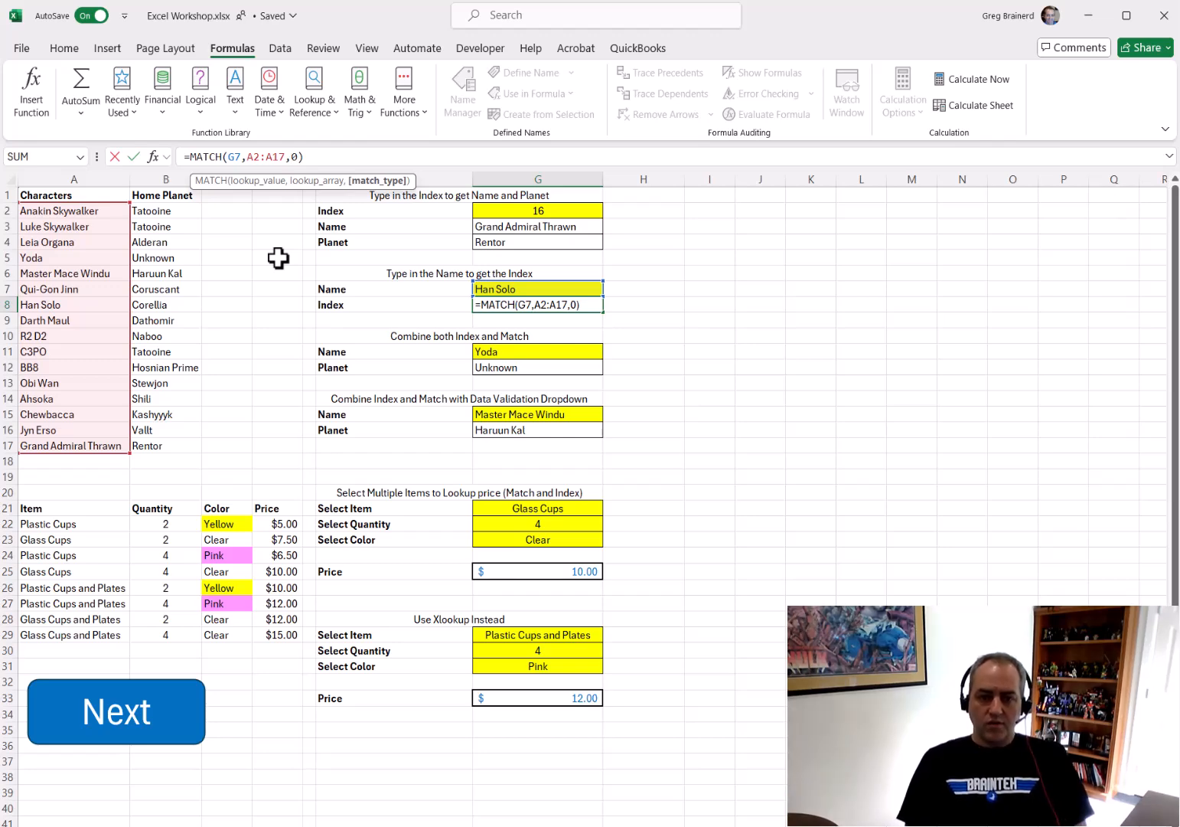
pyautogui.hotkey('ctrl', 'Return')
# Browse the cells from G7 down to the Name cell G11
pyautogui.press('Up')
pyautogui.press('Down')
pyautogui.press('Up')
pyautogui.press('Down')
pyautogui.press('Down')
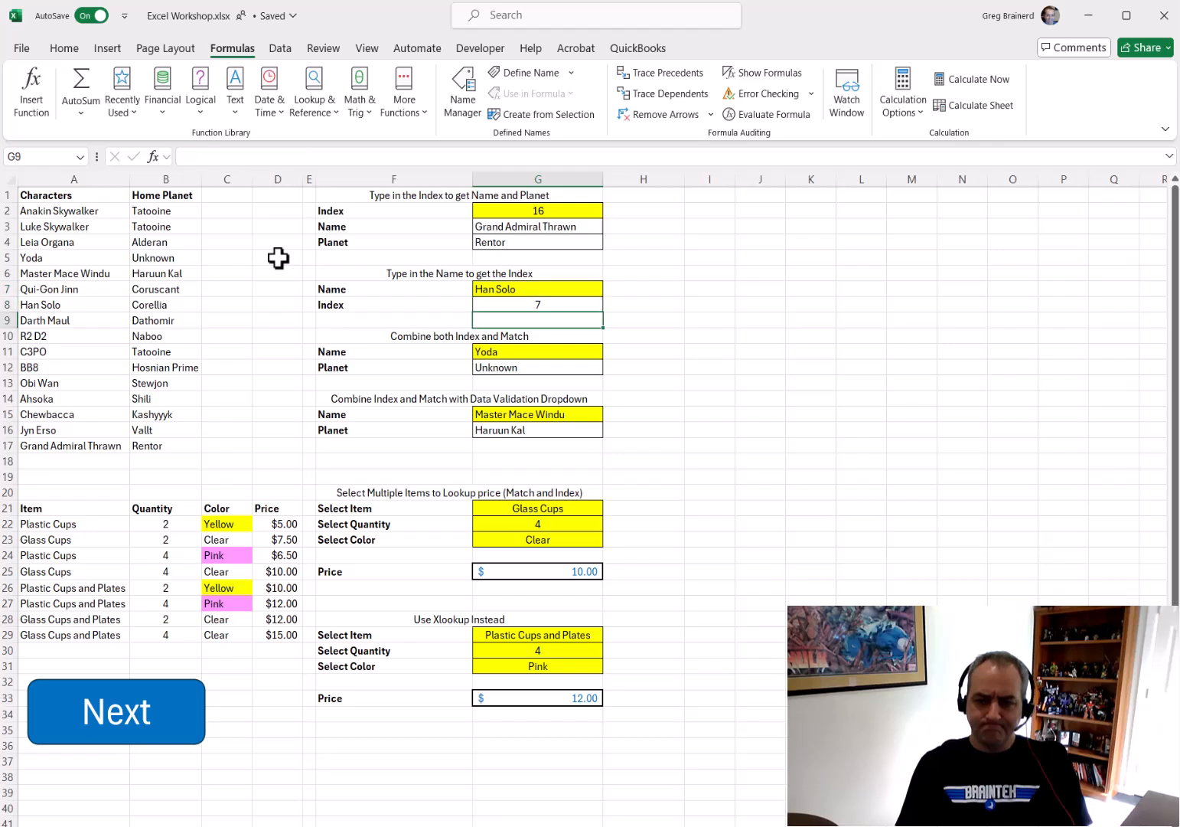
pyautogui.press('Up')
pyautogui.press('Up')
pyautogui.press('Down')
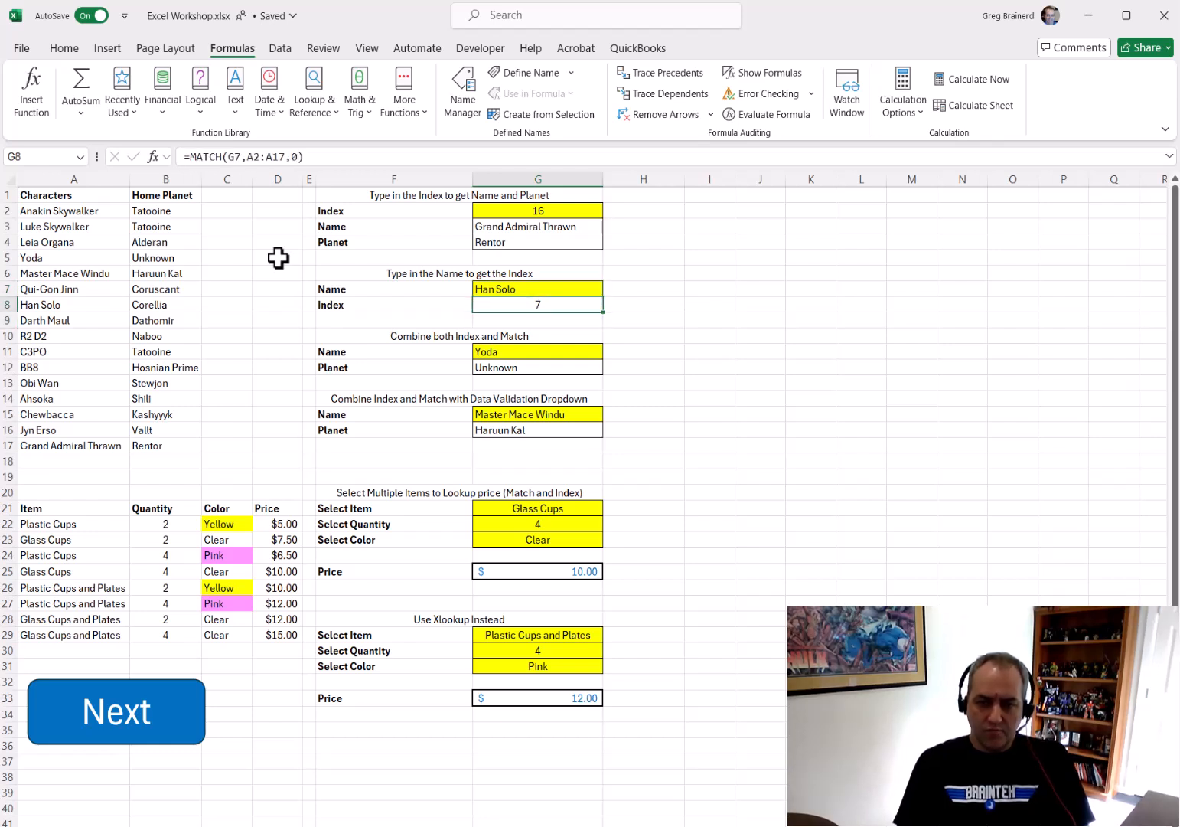
pyautogui.press('Down')
pyautogui.press('Down')
pyautogui.press('Down')
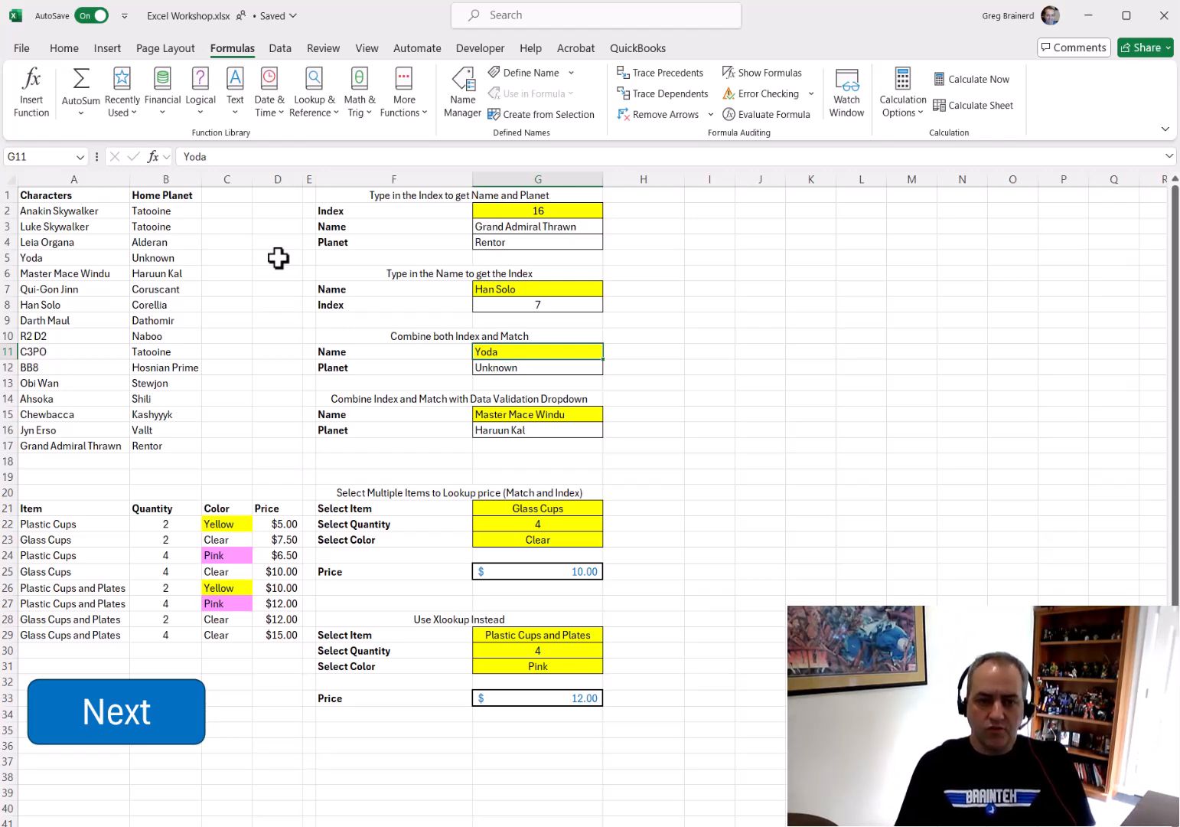
# Enter Han Solo as the Name in G11
pyautogui.write('Han Solo')
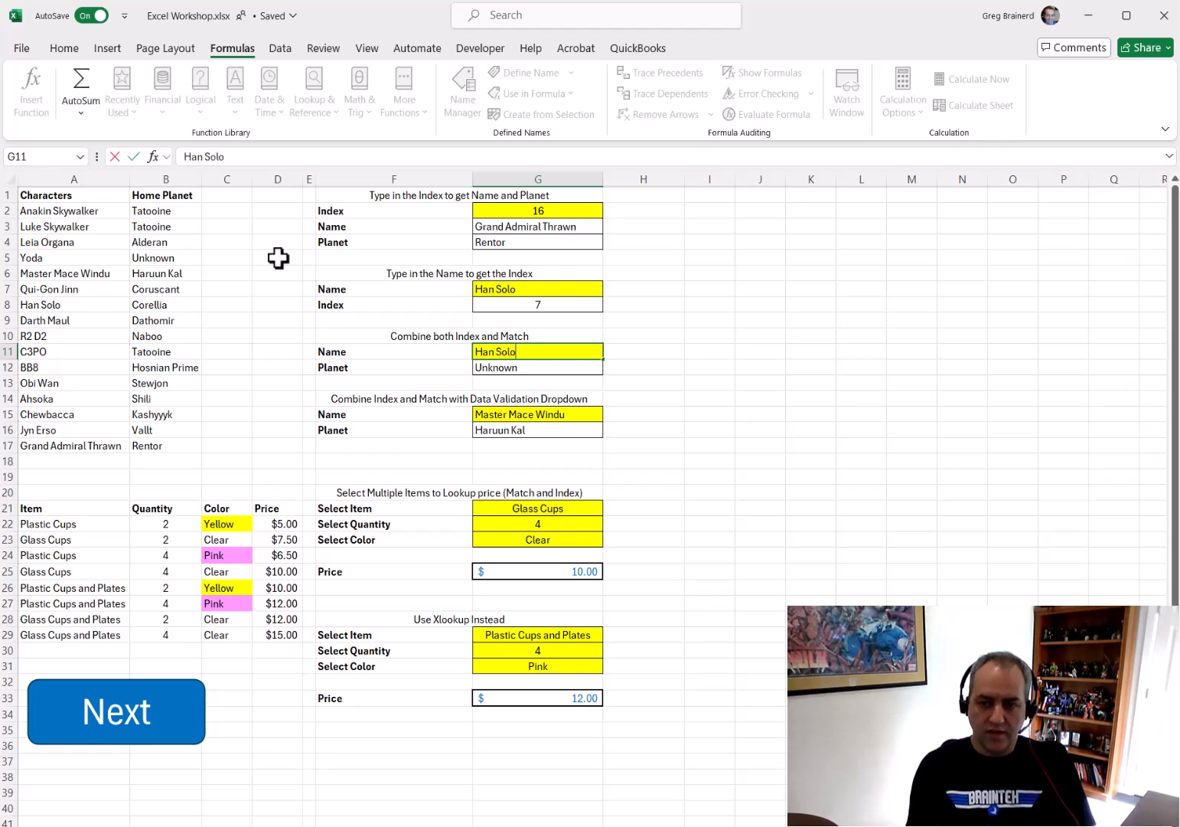
pyautogui.press('Return')
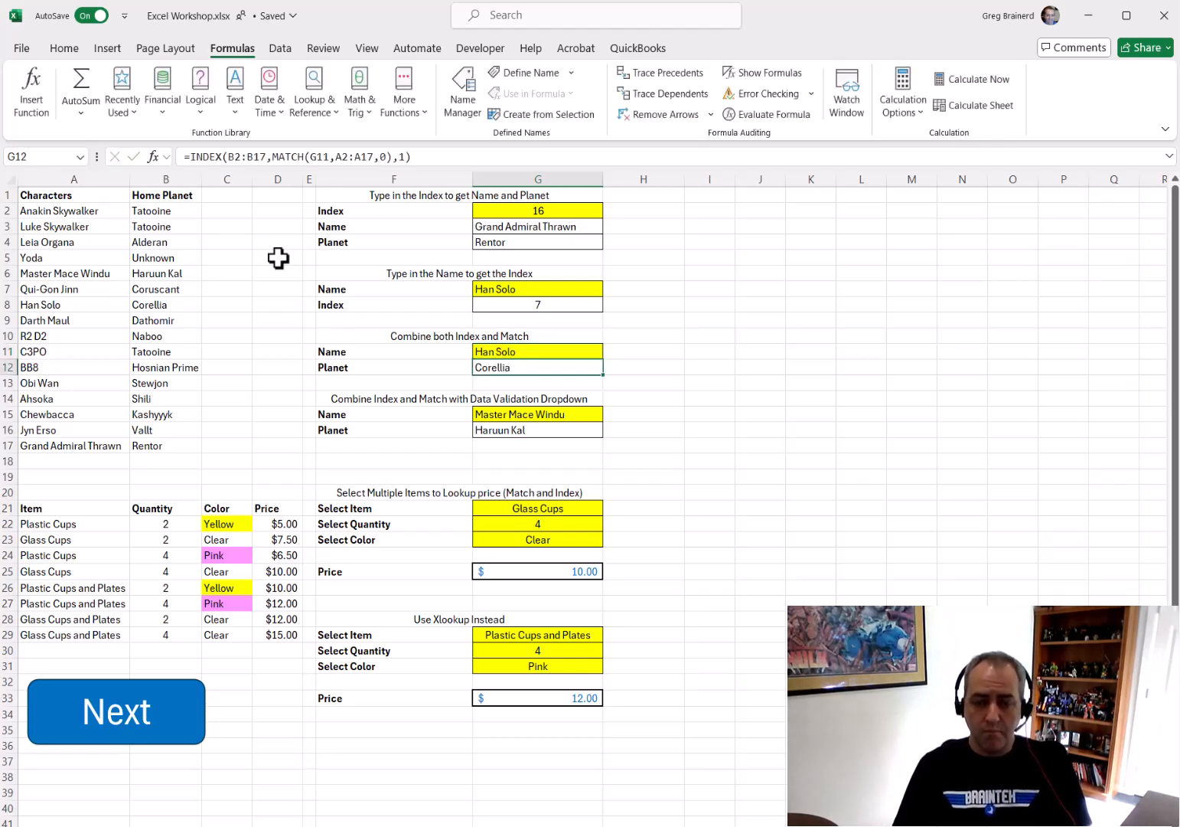
# Examine the INDEX and MATCH parts of the Planet formula in G12
pyautogui.click(307, 157)
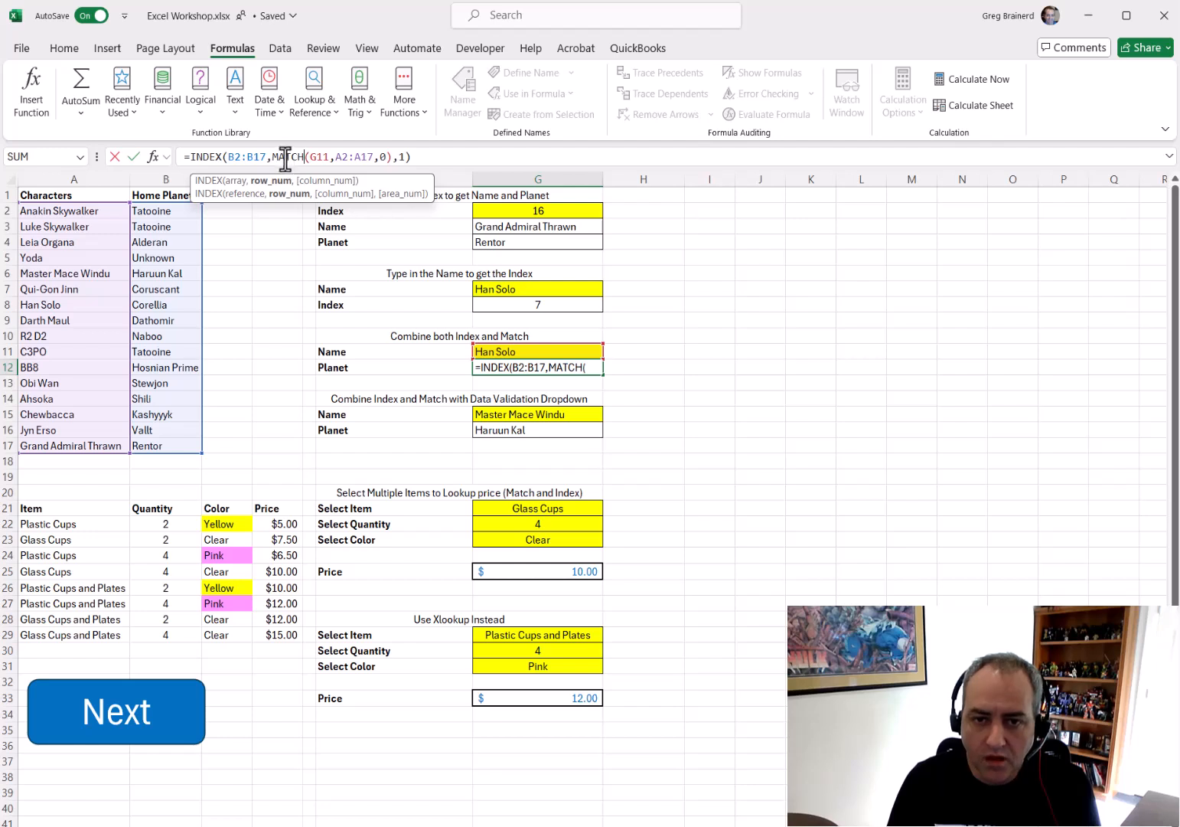
pyautogui.moveTo(272, 157); pyautogui.dragTo(377, 157)
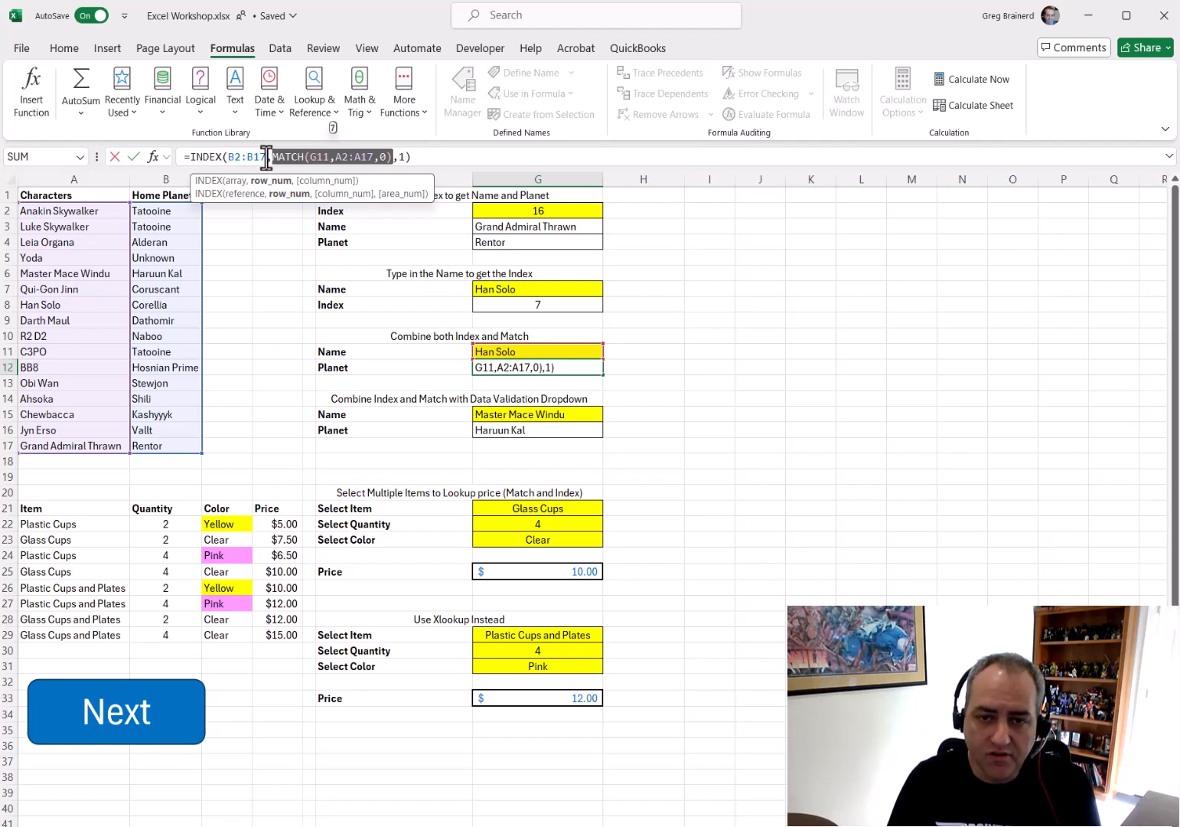
pyautogui.moveTo(228, 157); pyautogui.dragTo(262, 156)
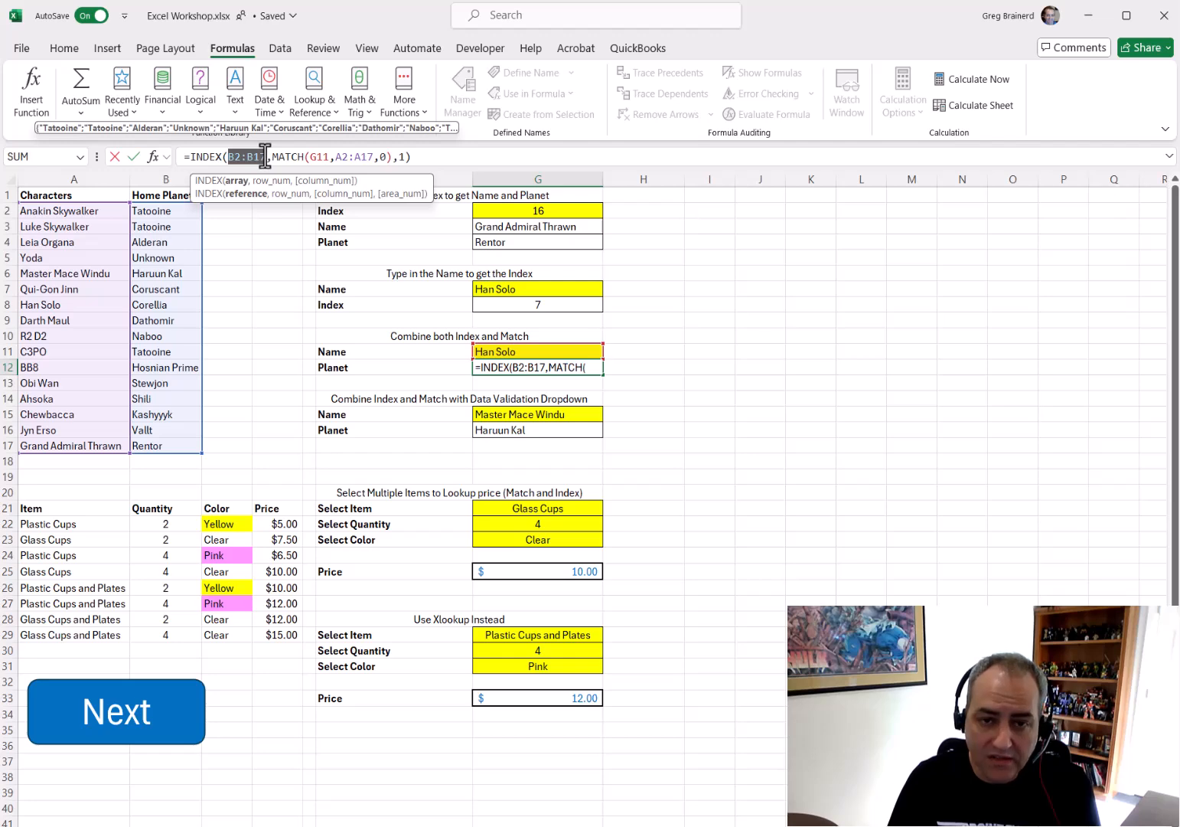
# Drop the column argument from G12's INDEX formula, then restore it as 1
pyautogui.click(398, 157)
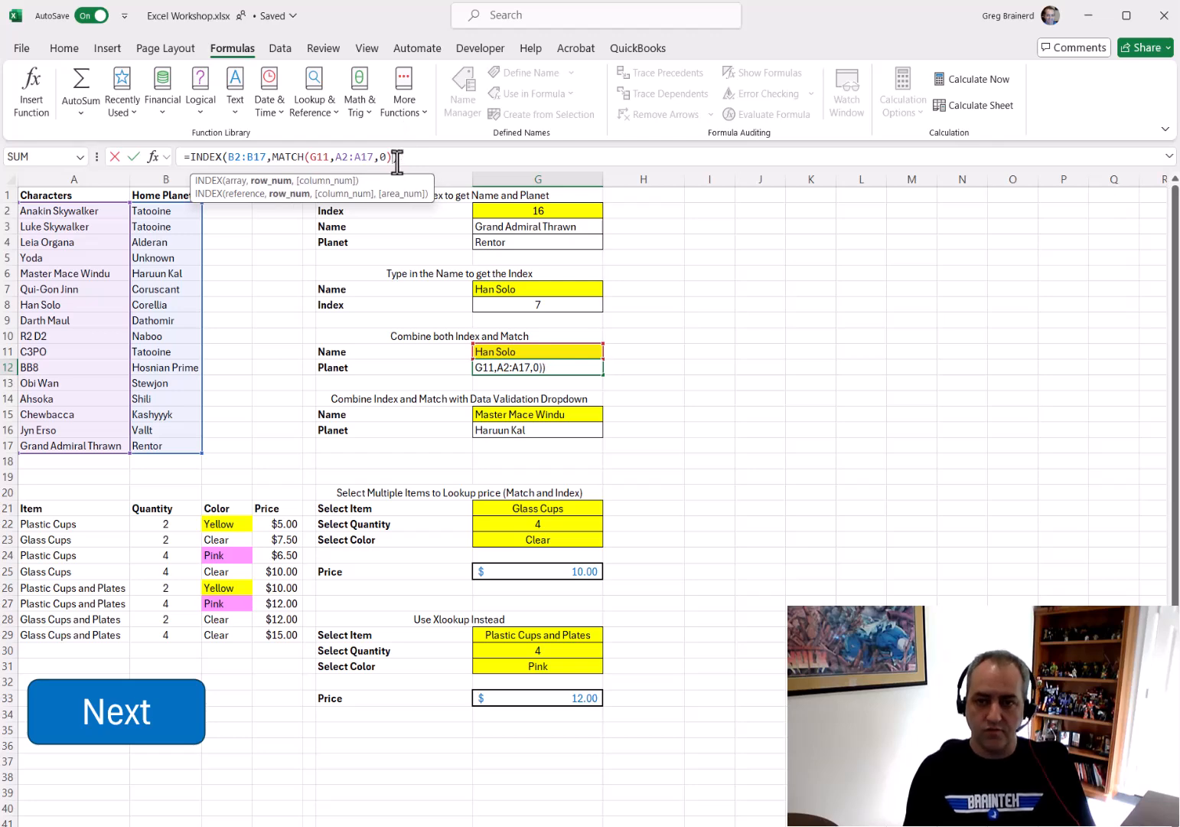
pyautogui.hotkey('ctrl', 'Return')
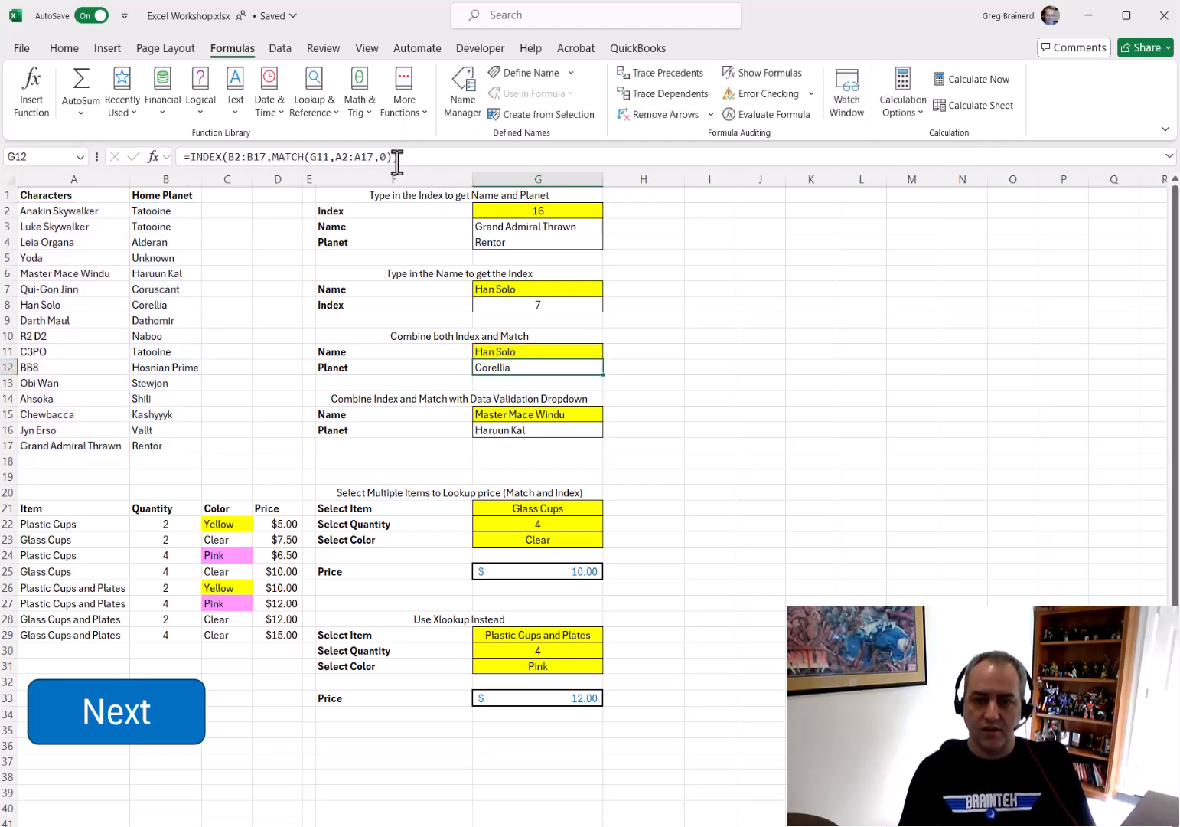
pyautogui.click(394, 157)
pyautogui.write(',1')
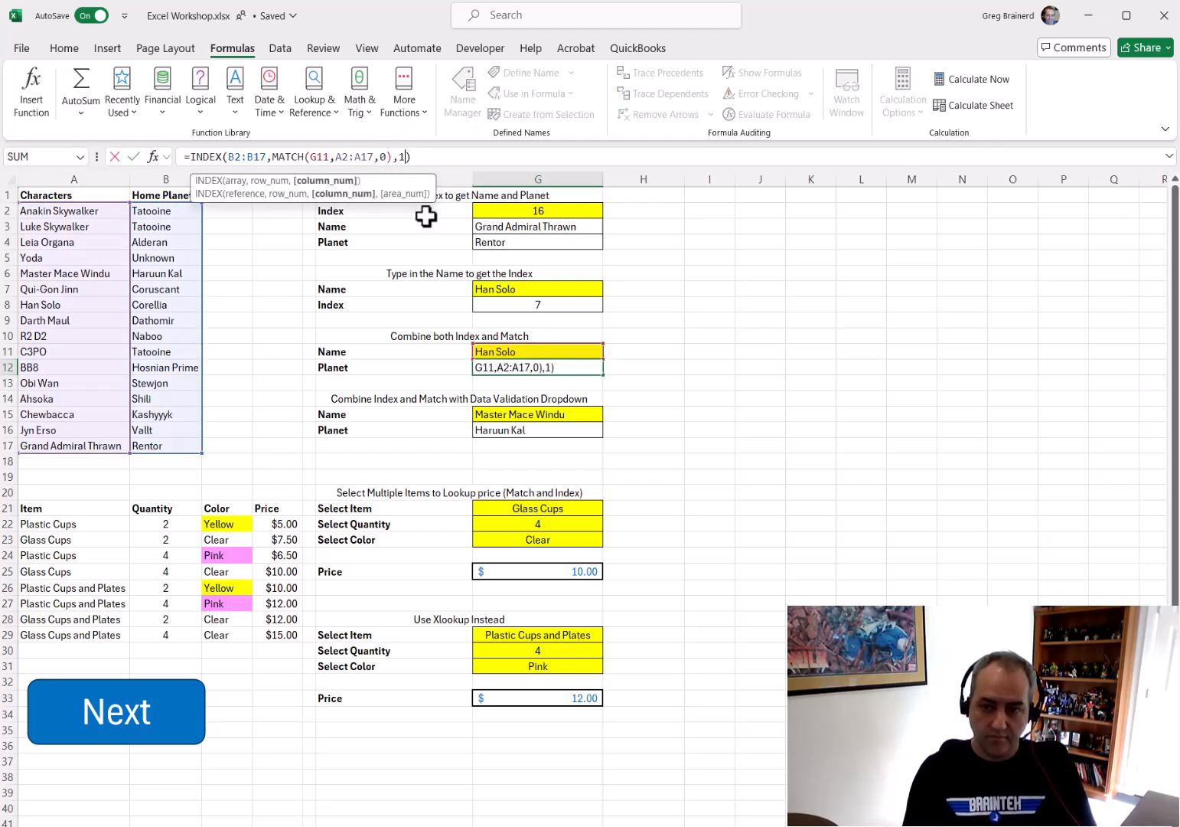
pyautogui.hotkey('ctrl', 'Return')
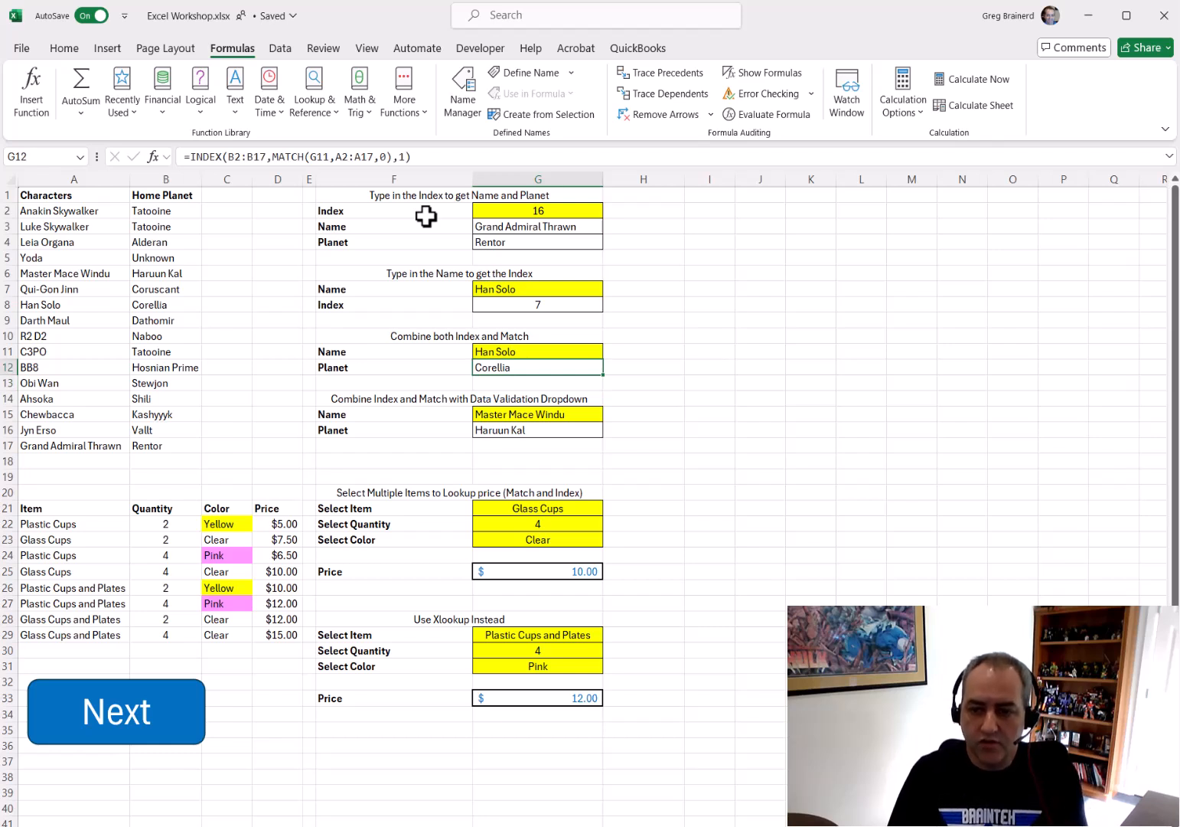
# Choose Yoda and then BB8 from the Name dropdown in G15
pyautogui.click(521, 415)
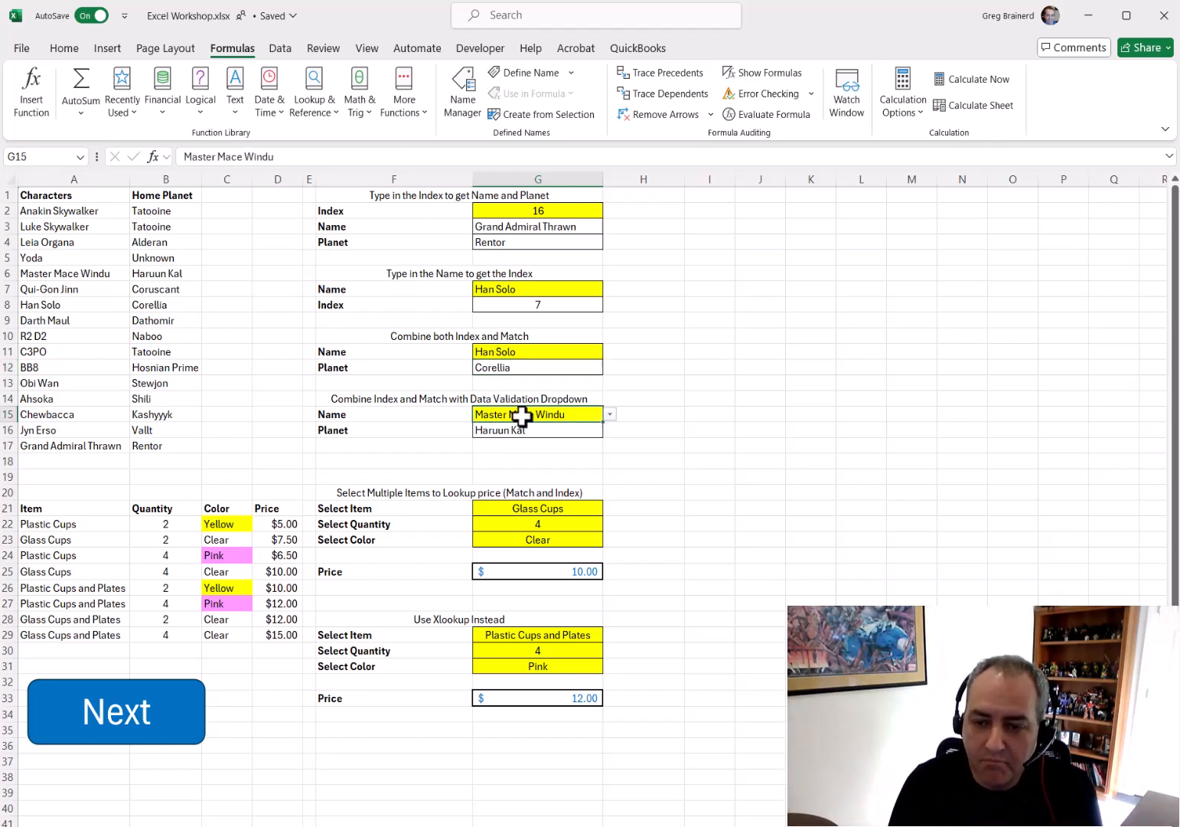
pyautogui.click(610, 414)
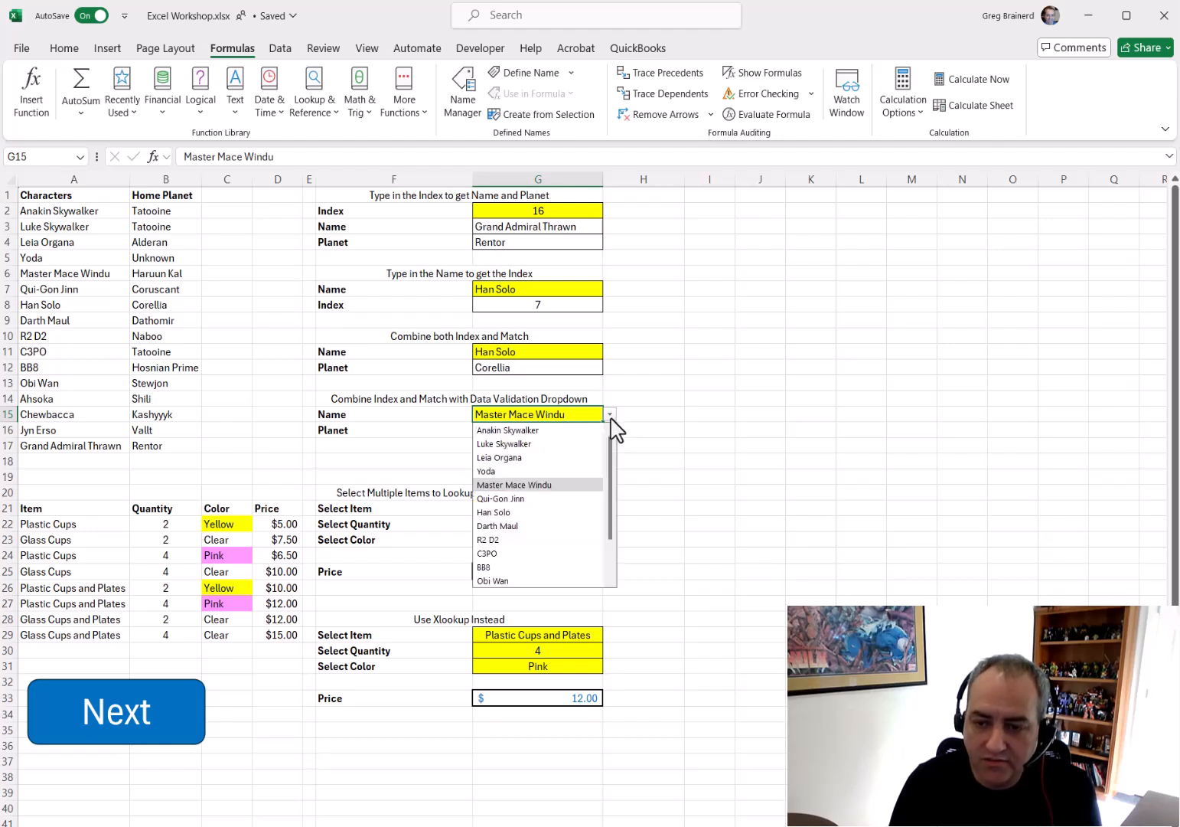
pyautogui.moveTo(614, 450)
pyautogui.mouseDown()
pyautogui.moveTo(612, 540)
pyautogui.moveTo(608, 439)
pyautogui.mouseUp()
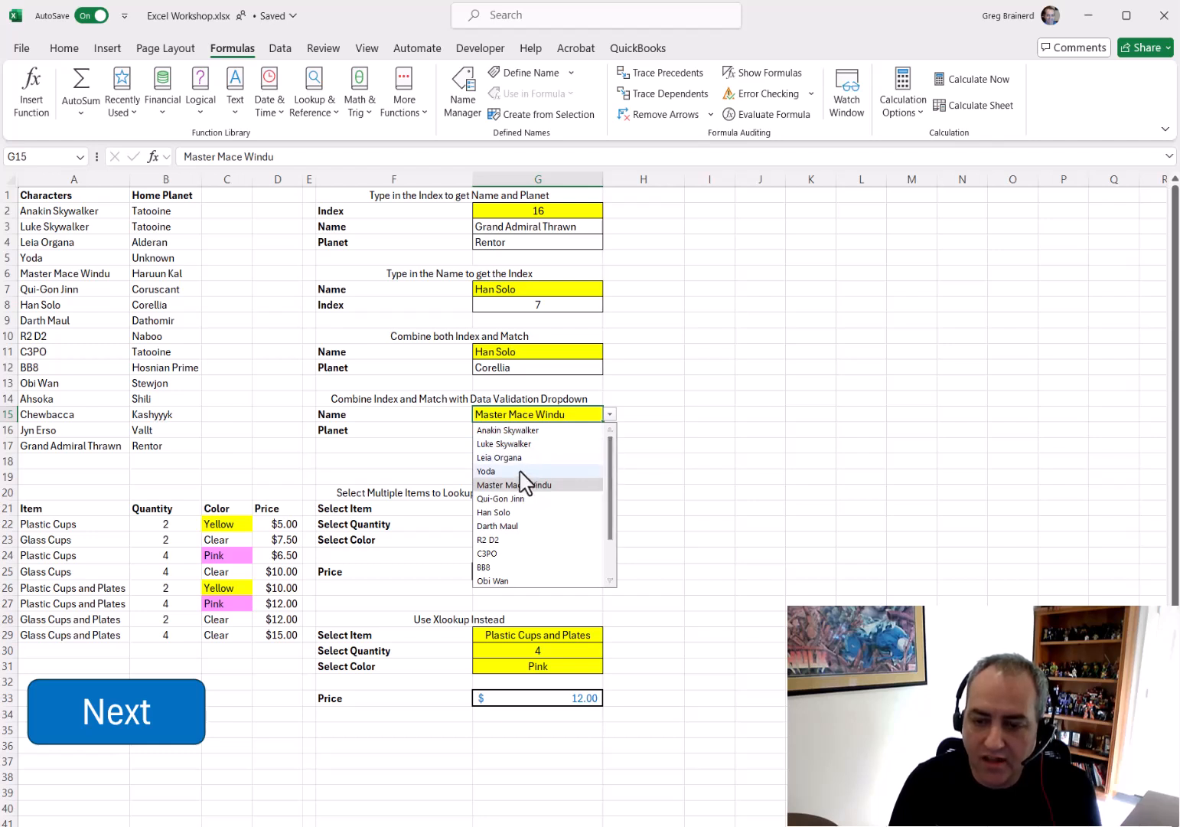
pyautogui.click(523, 471)
pyautogui.click(610, 414)
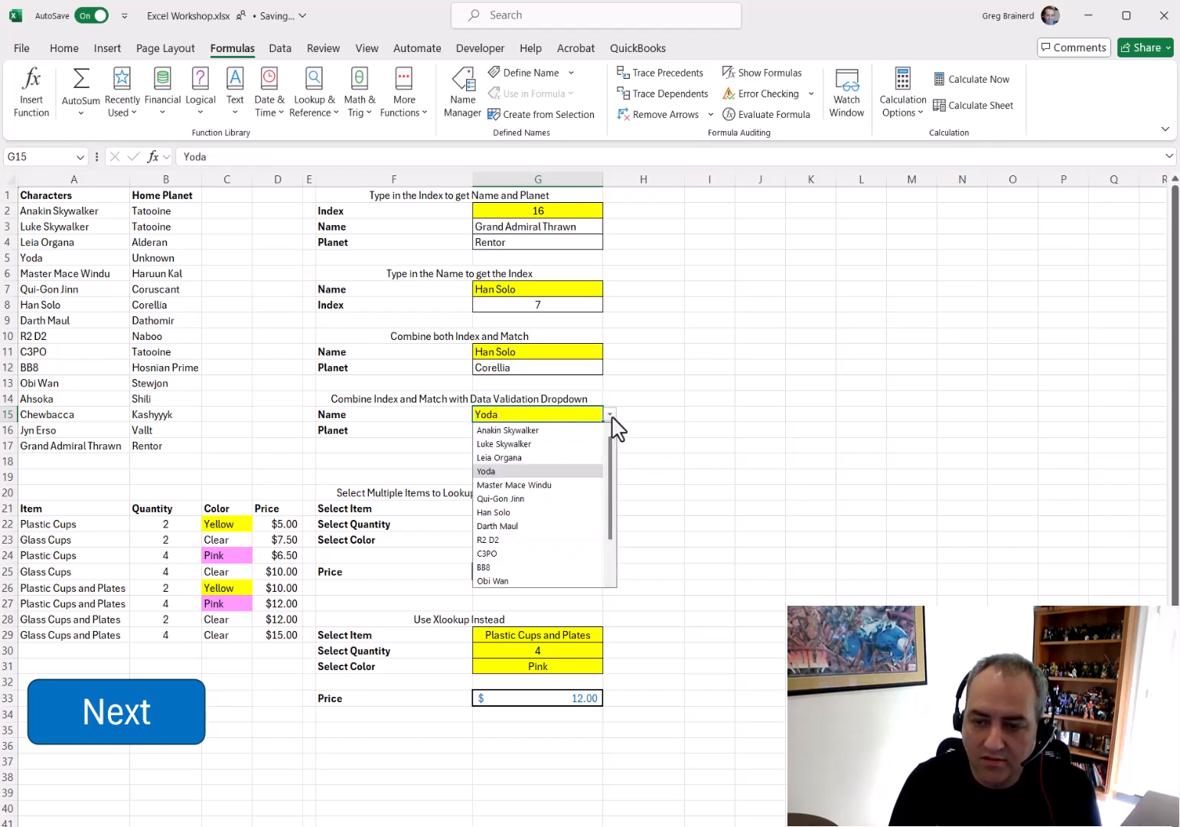
pyautogui.click(507, 567)
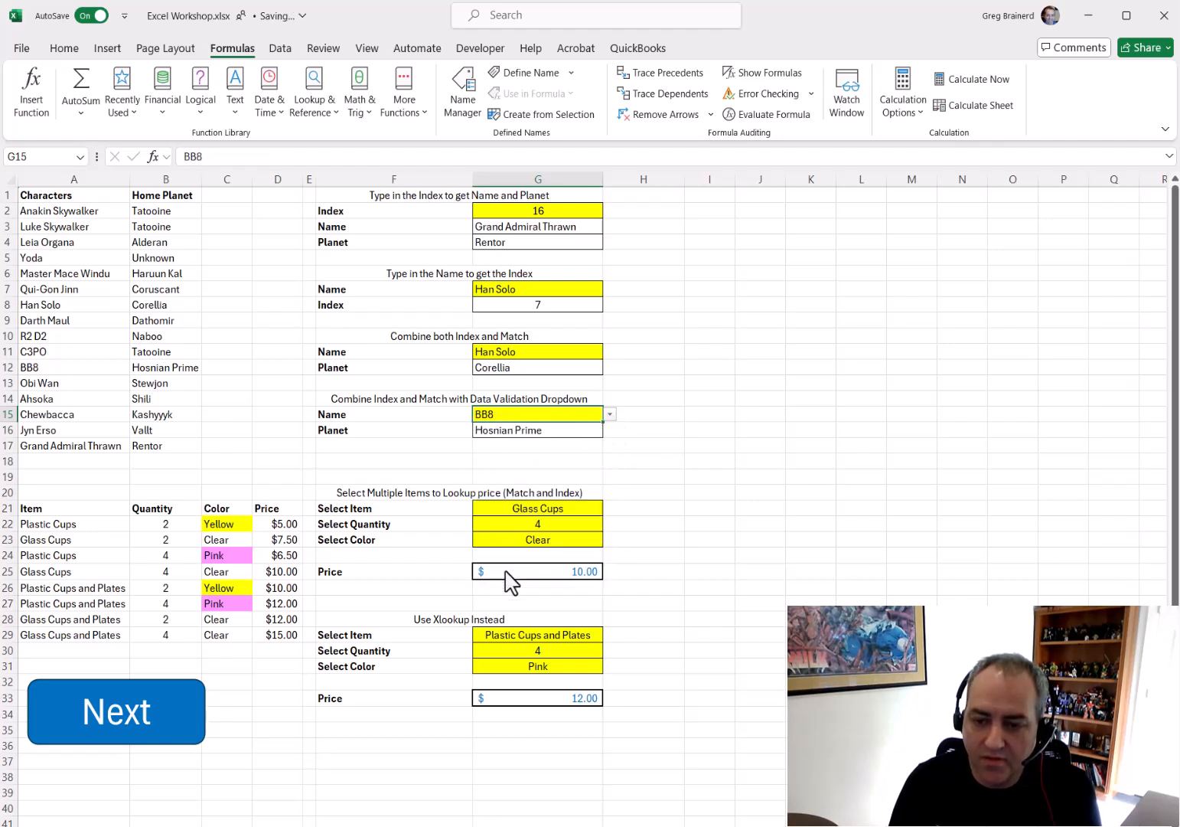
# Set the Name dropdown in G15 back to Master Mace Windu
pyautogui.click(580, 433)
pyautogui.click(590, 414)
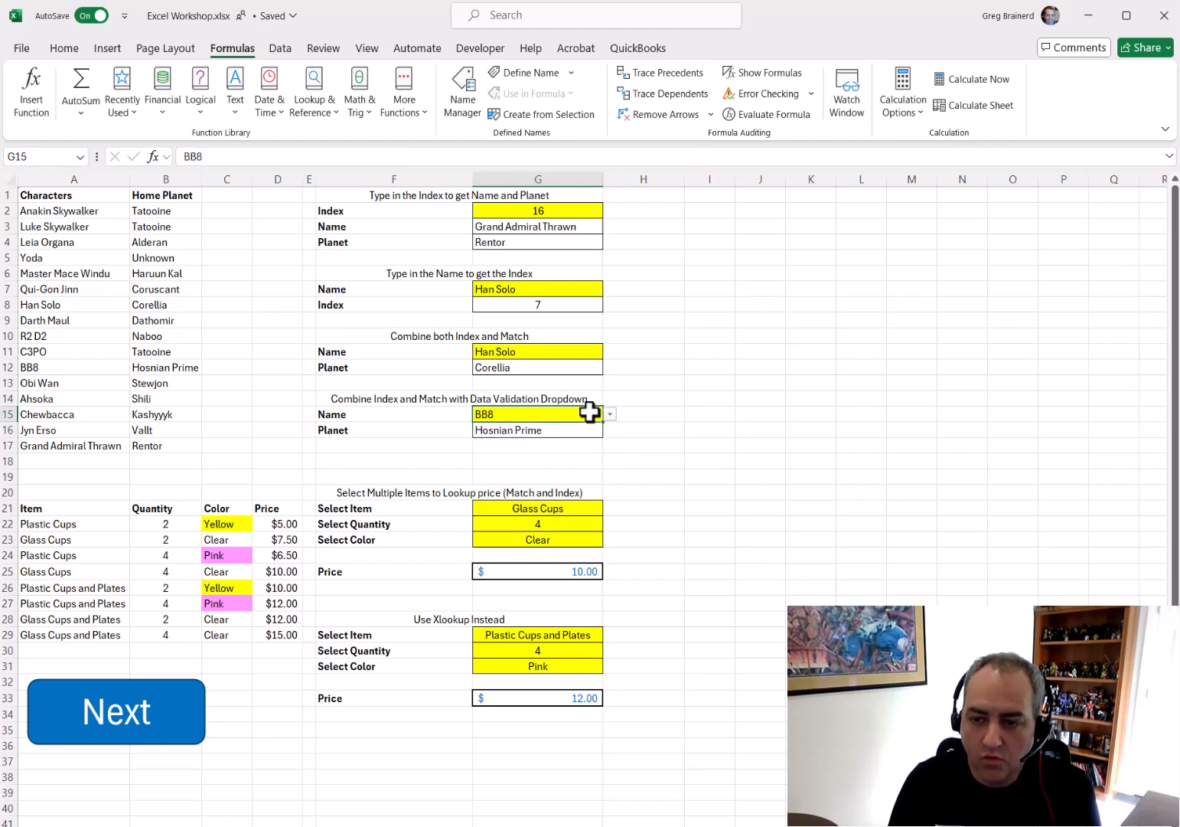
pyautogui.click(610, 414)
pyautogui.click(553, 487)
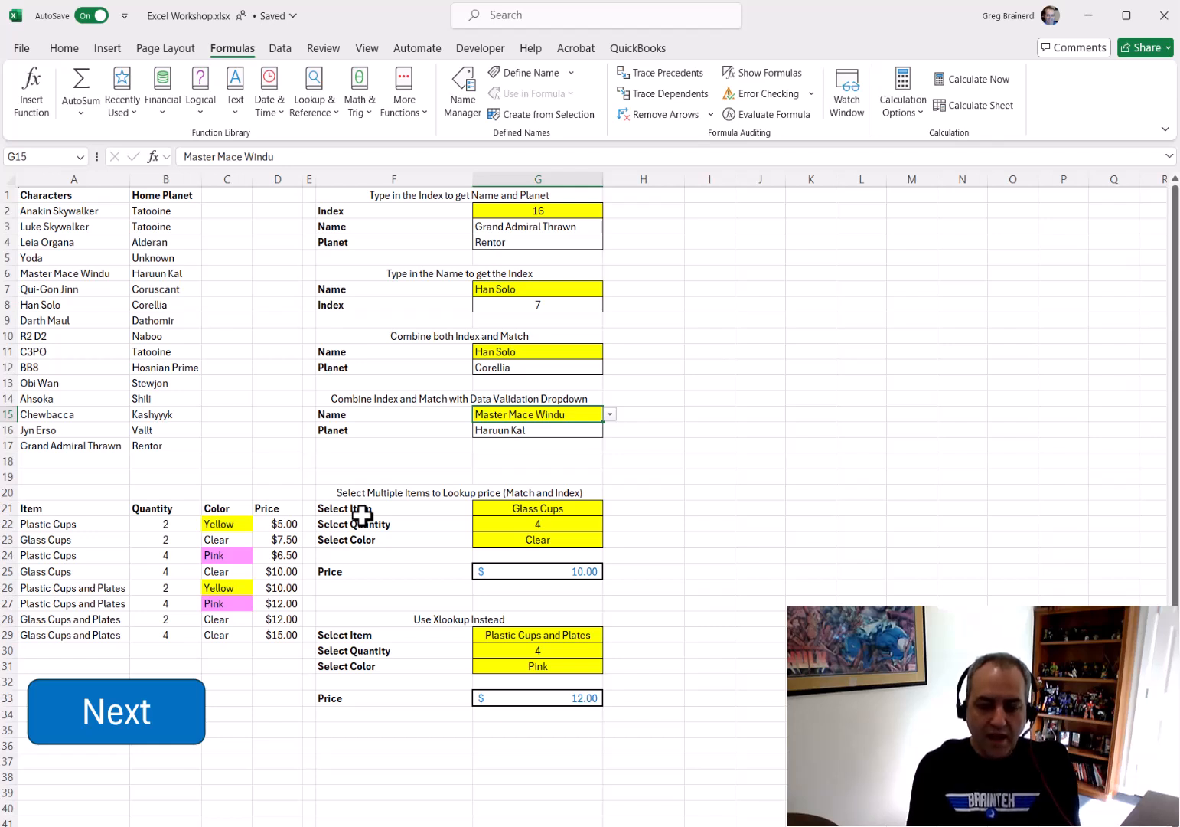
# Examine the item price table and the options in the Select Item dropdown in G21
pyautogui.click(59, 510)
pyautogui.moveTo(58, 510); pyautogui.dragTo(282, 624)
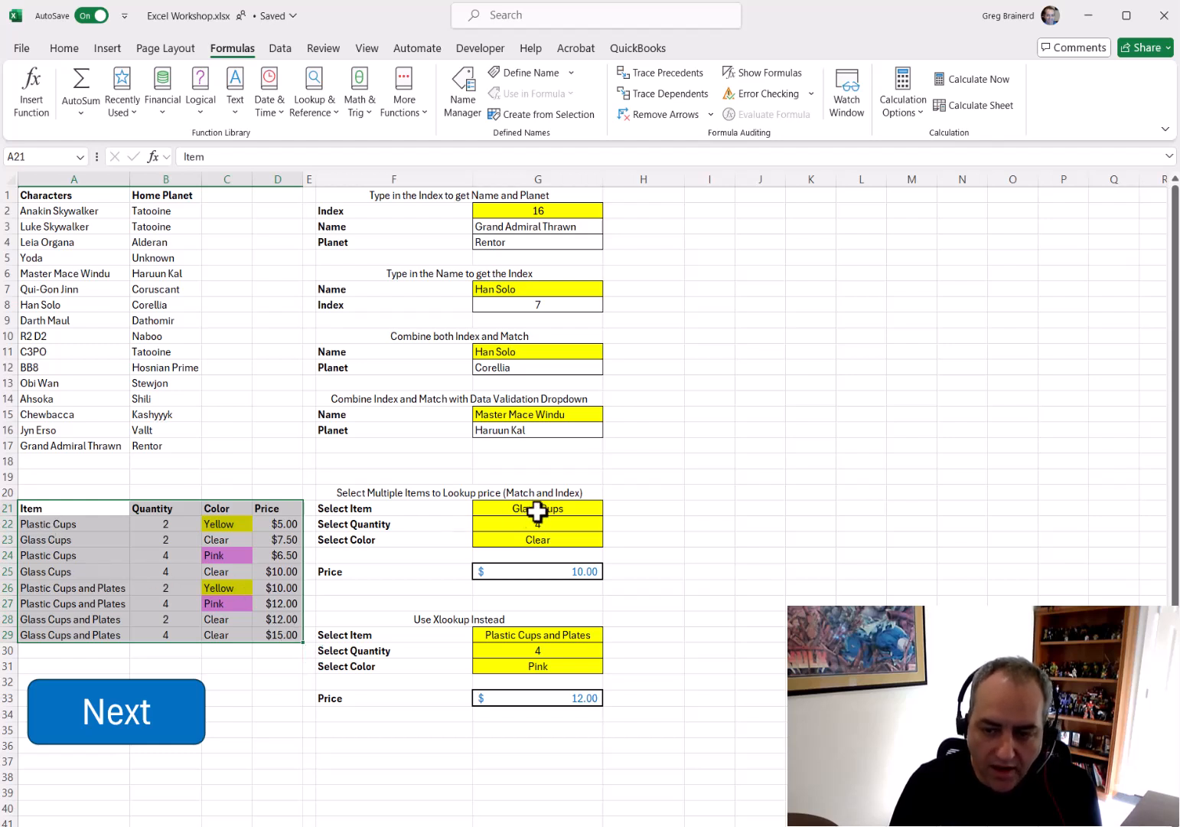
pyautogui.click(594, 510)
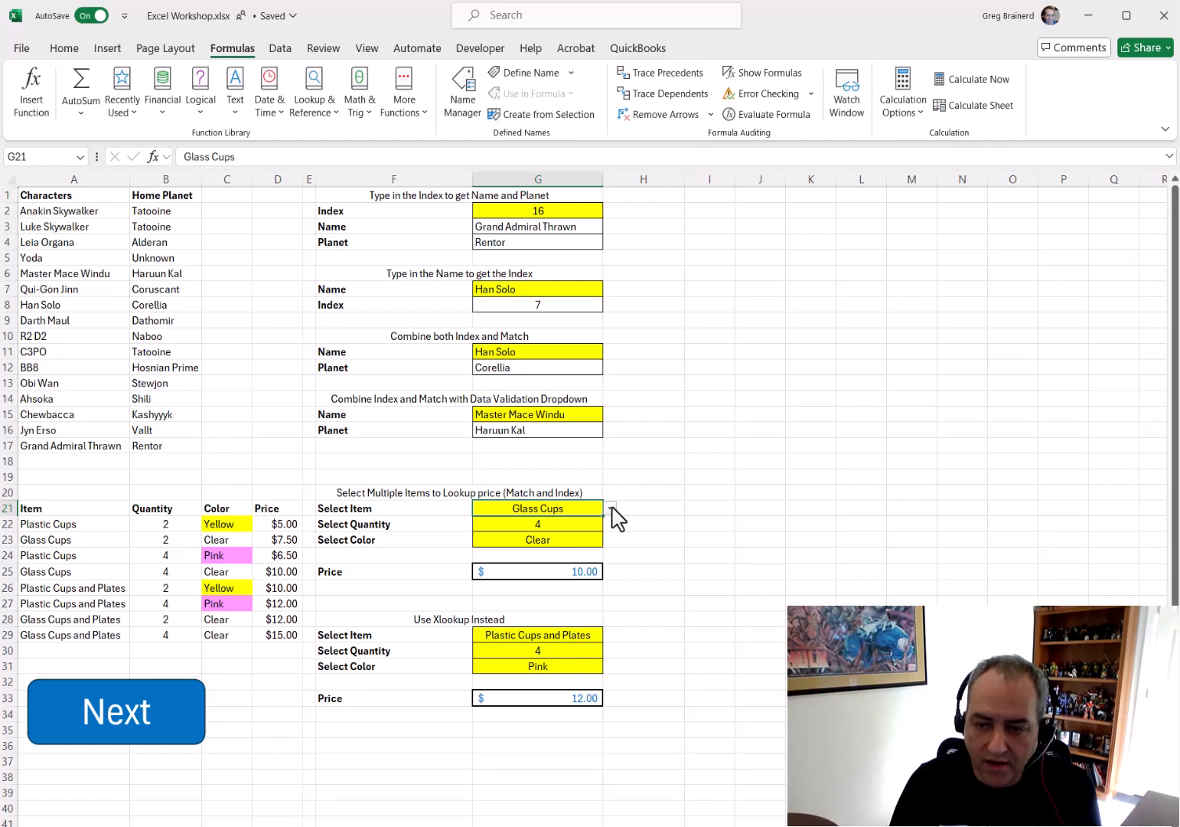
pyautogui.click(612, 509)
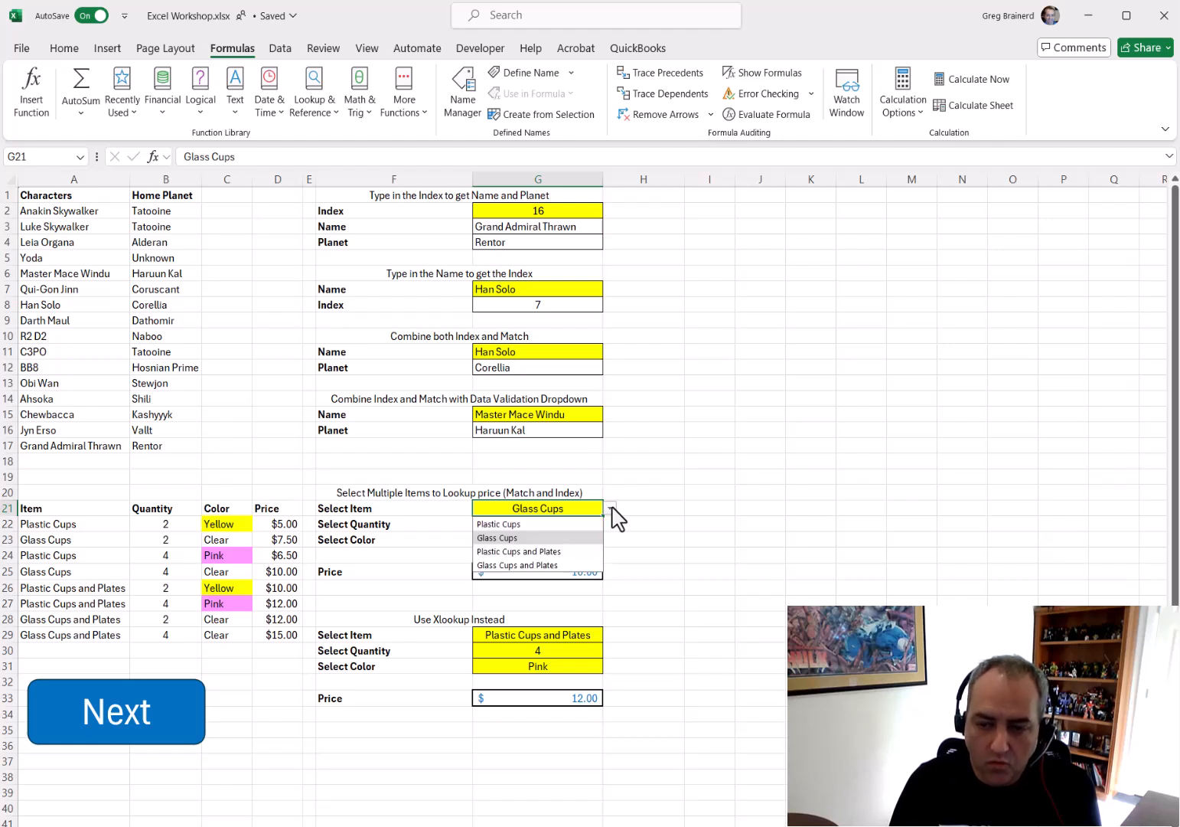
pyautogui.click(611, 507)
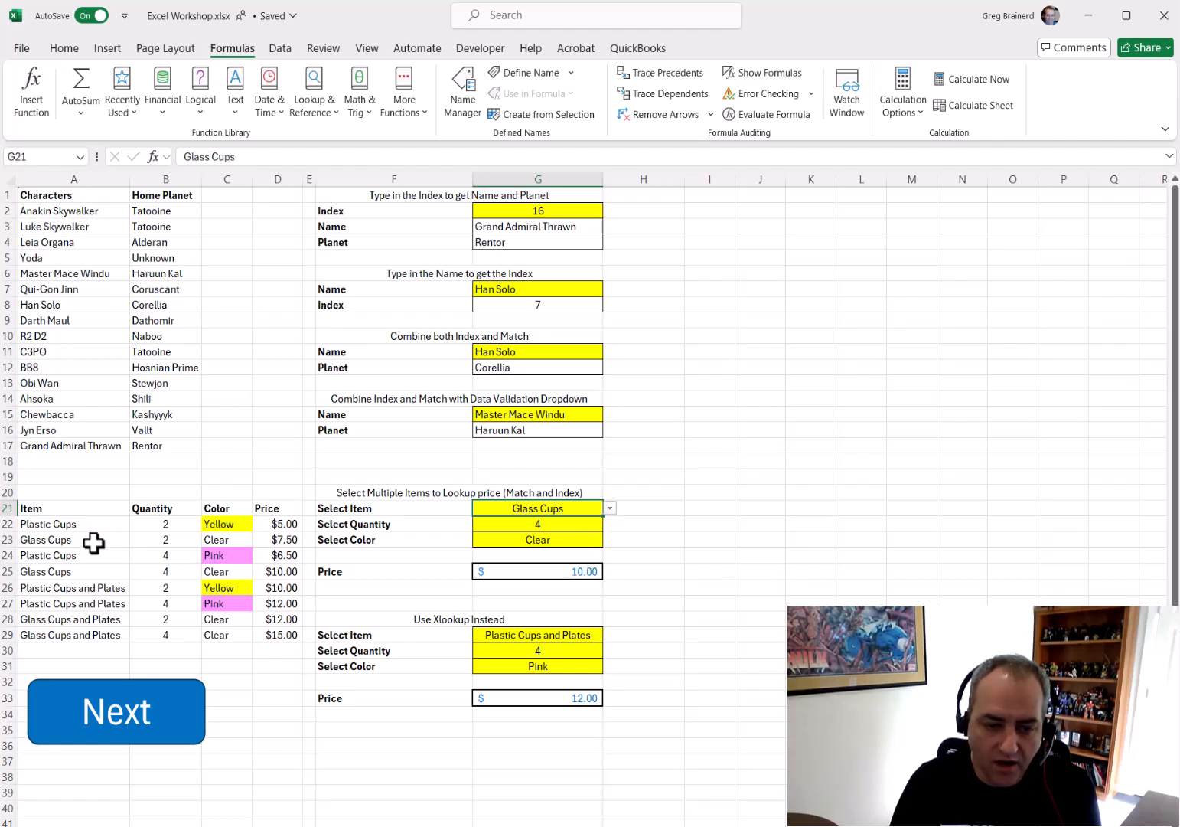
pyautogui.moveTo(61, 569); pyautogui.dragTo(267, 571)
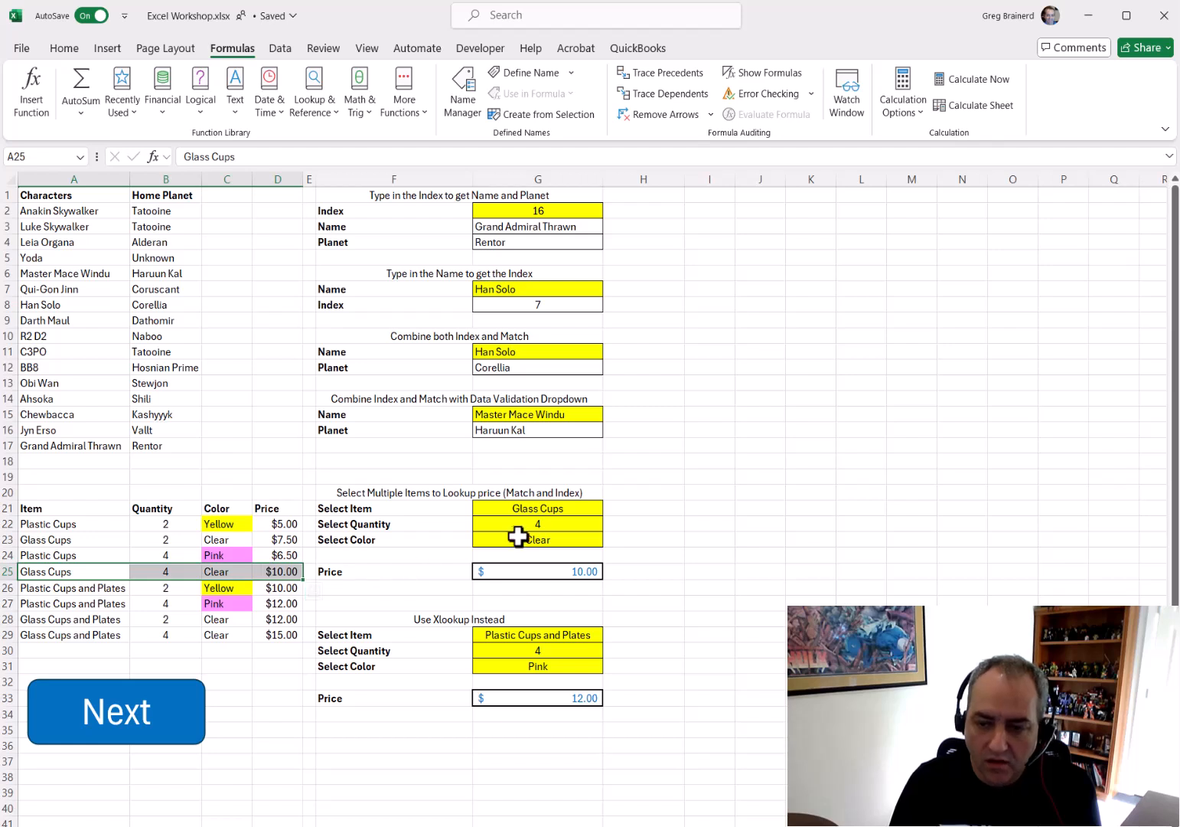
# Choose Plastic Cups as the Select Item in G21 and highlight its matching table rows
pyautogui.click(600, 511)
pyautogui.click(611, 509)
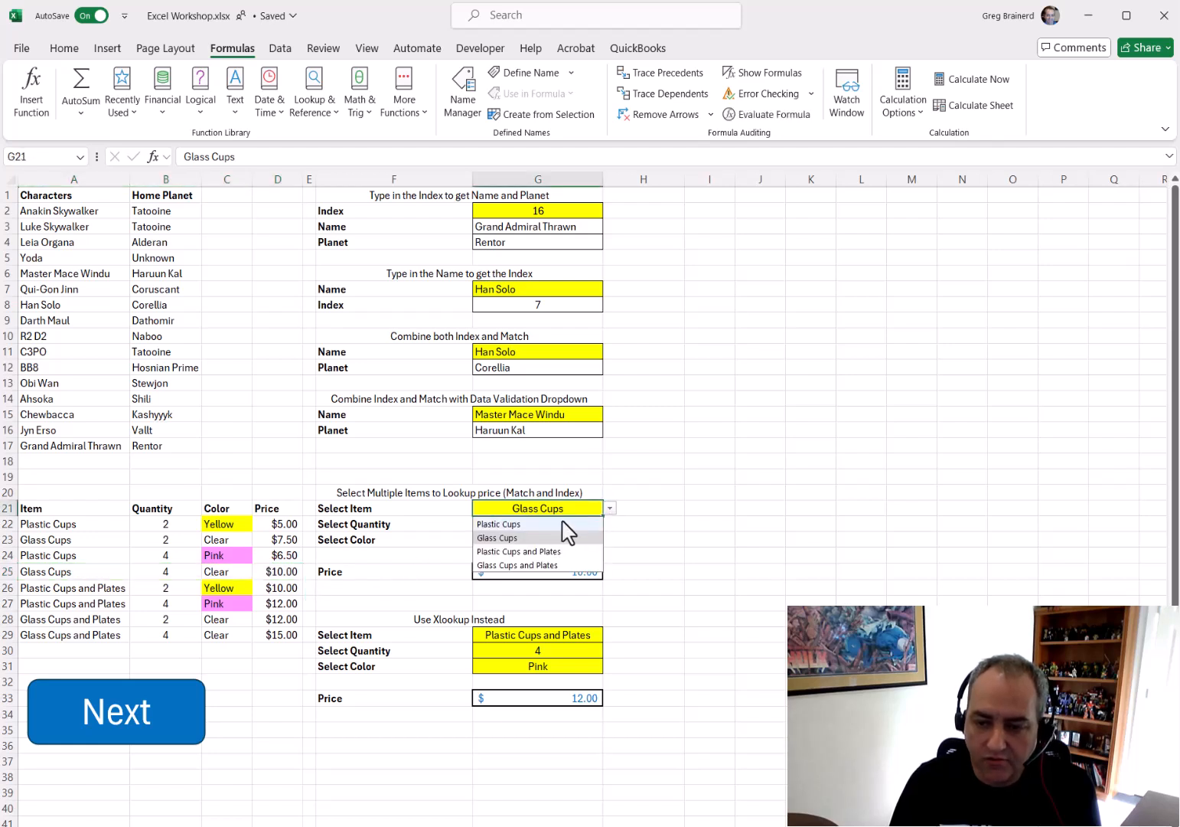
pyautogui.click(529, 525)
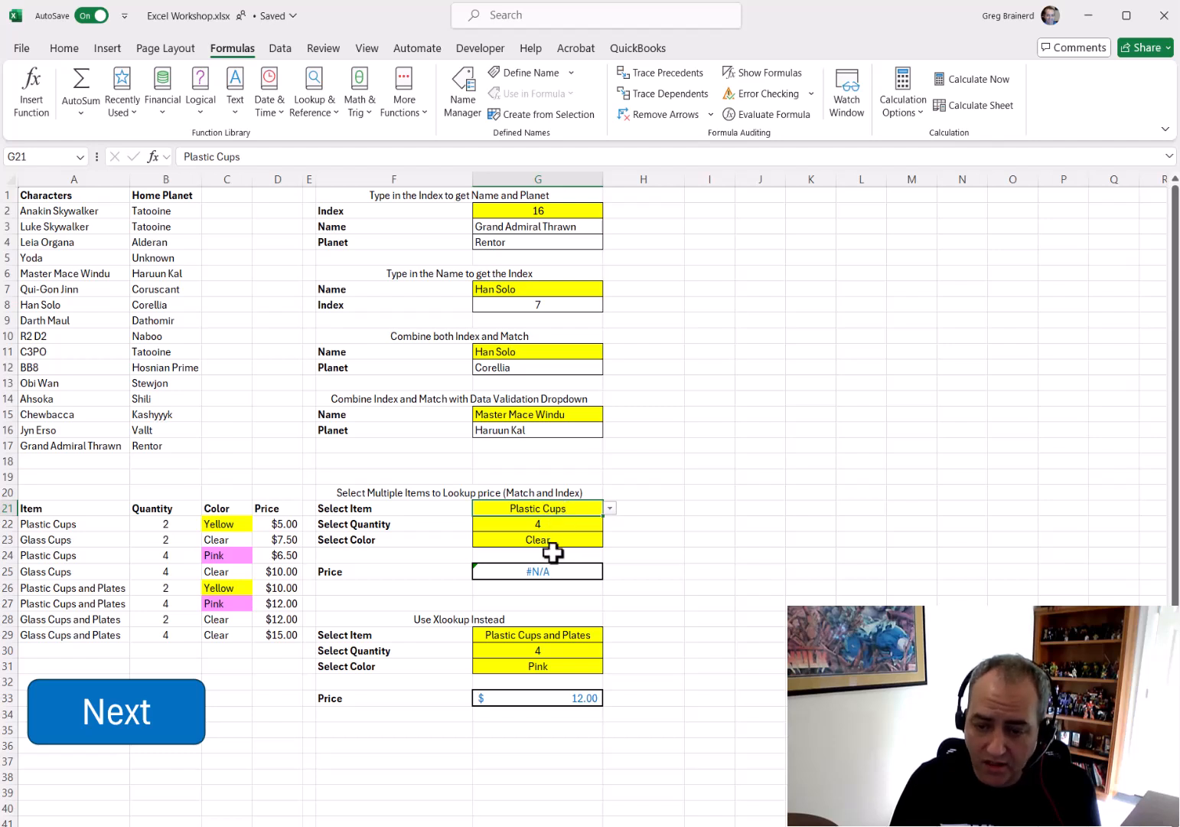
pyautogui.moveTo(68, 527); pyautogui.dragTo(214, 528)
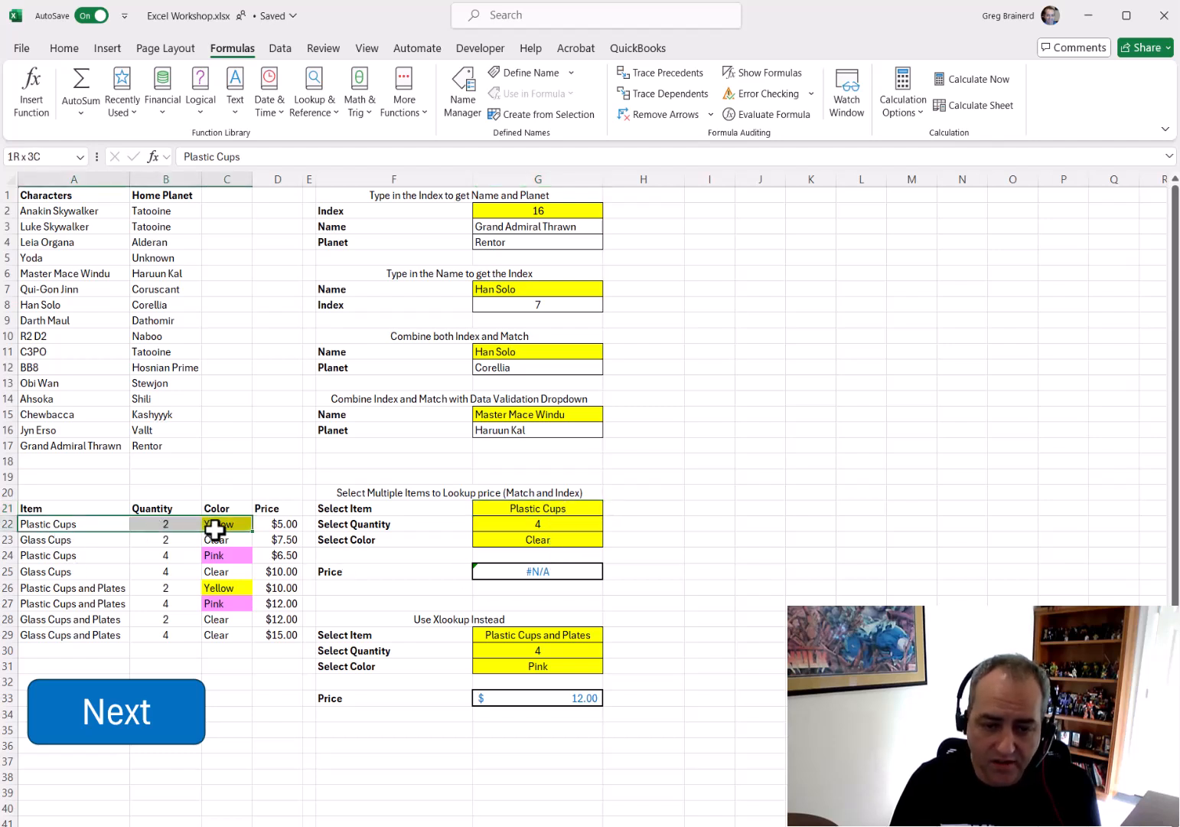
pyautogui.moveTo(55, 557); pyautogui.dragTo(210, 556)
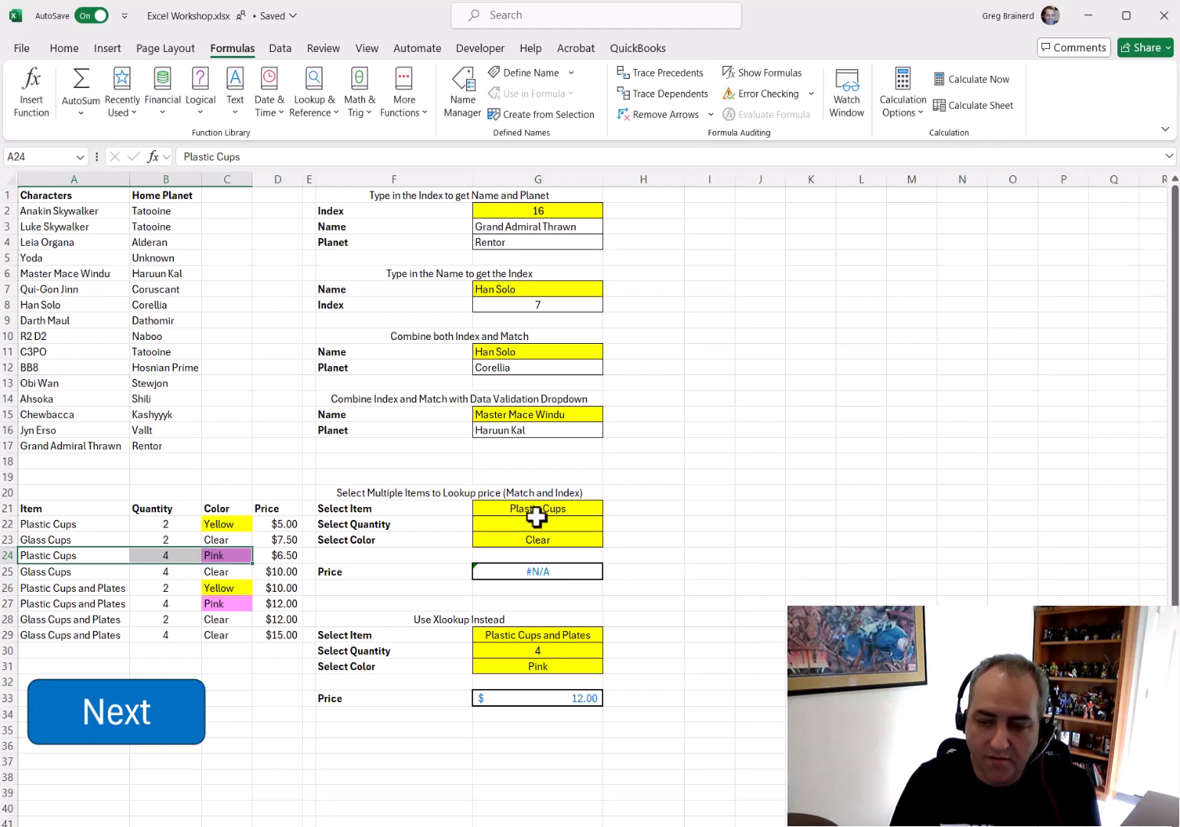
# Choose Pink as the Select Color in G23
pyautogui.click(598, 542)
pyautogui.click(610, 540)
pyautogui.click(562, 588)
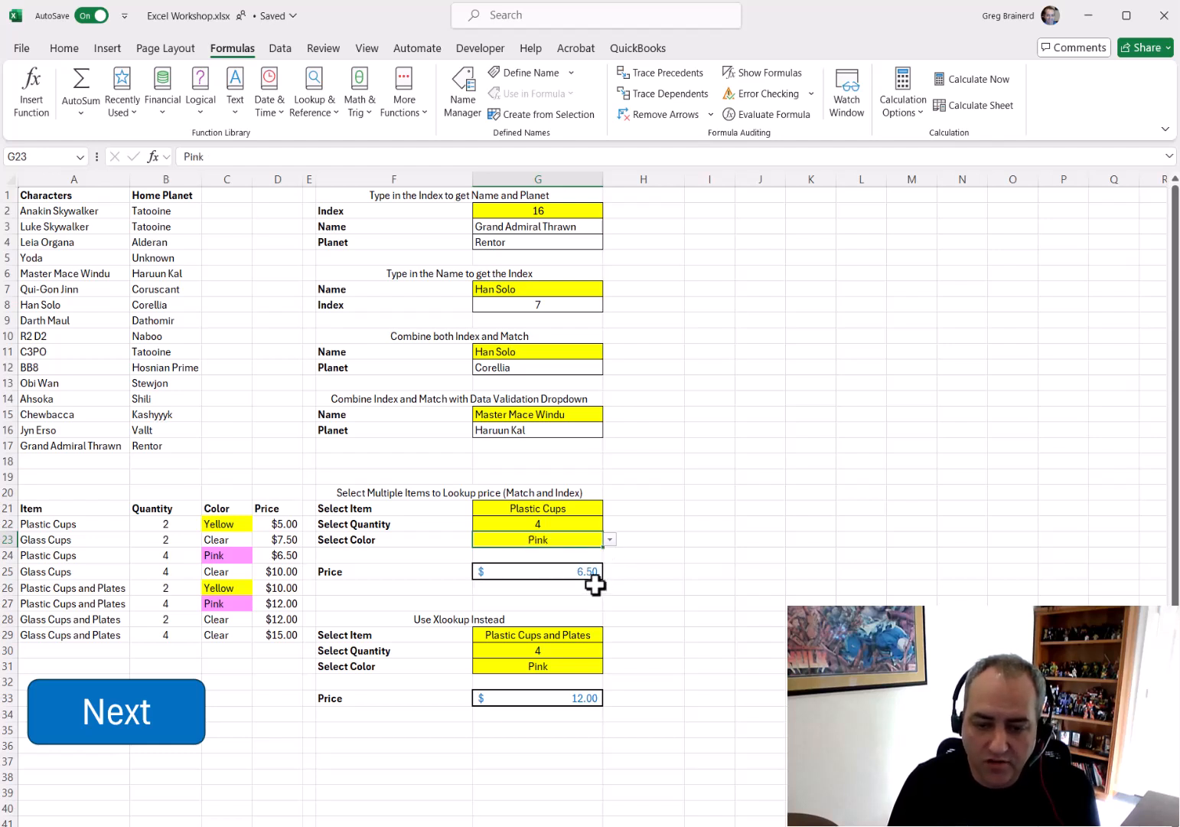
pyautogui.moveTo(97, 556); pyautogui.dragTo(267, 556)
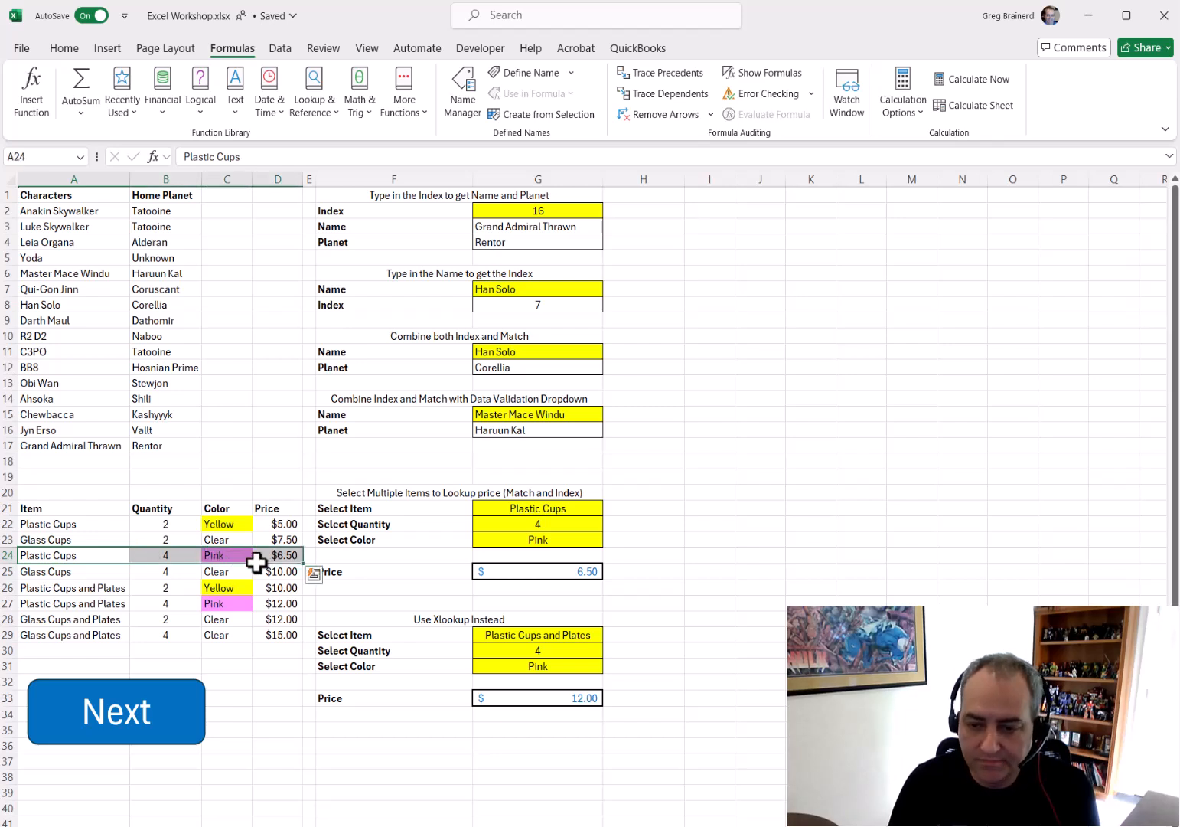
# Choose Plastic Cups and Plates as the Select Item in G21
pyautogui.click(593, 511)
pyautogui.click(611, 508)
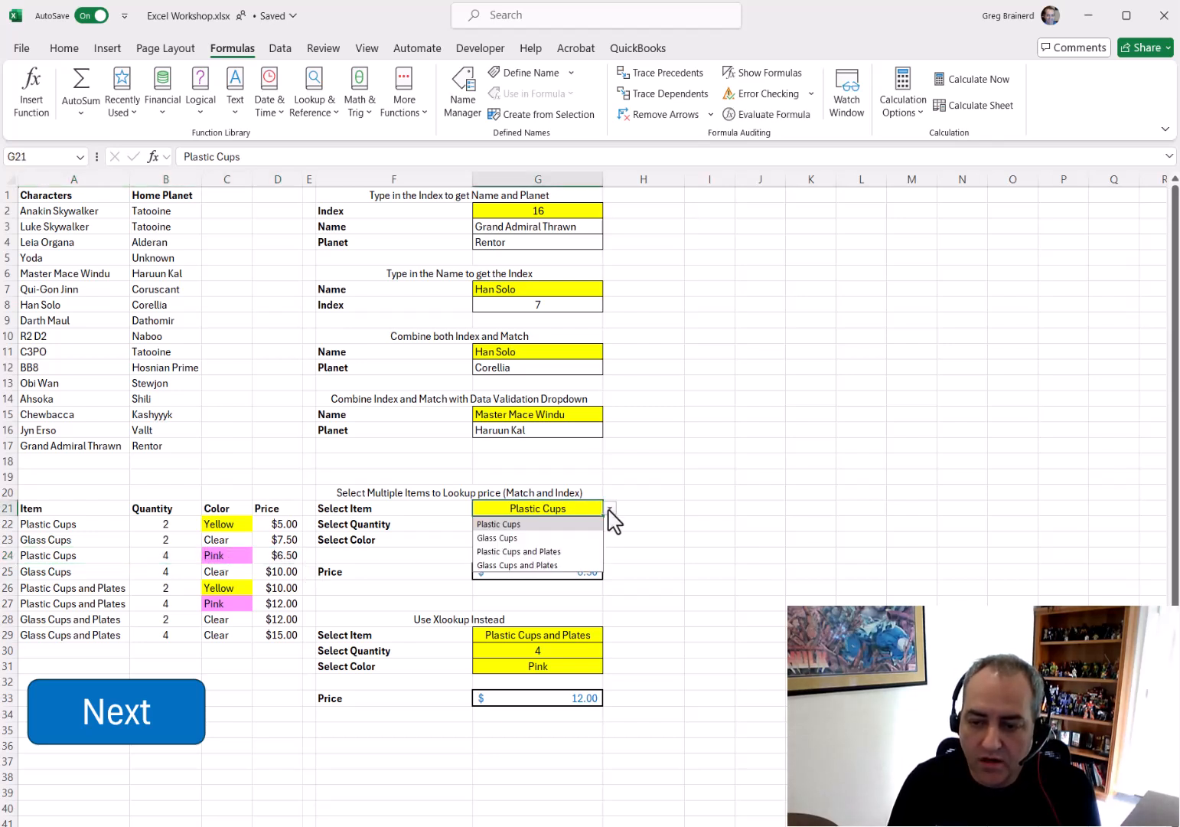
pyautogui.click(559, 564)
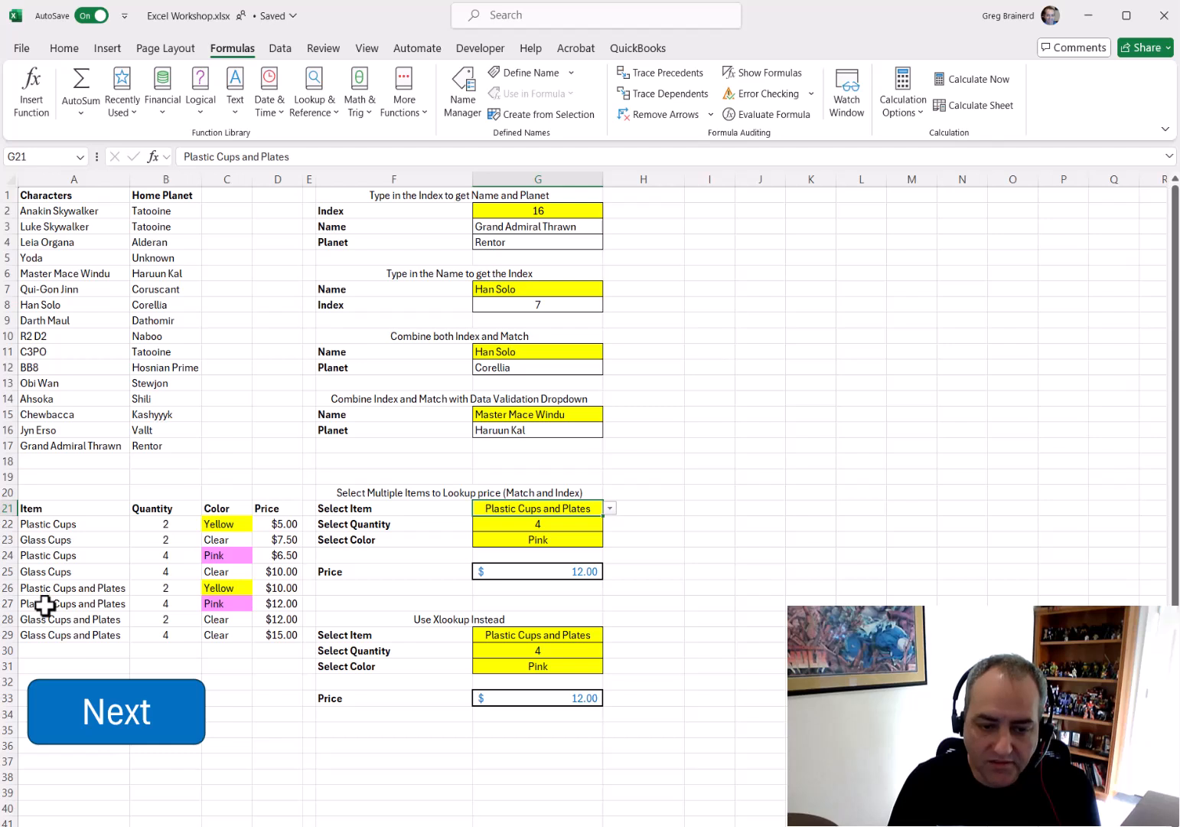
pyautogui.moveTo(53, 603); pyautogui.dragTo(291, 605)
# Choose Yellow as the Select Color in G23
pyautogui.click(600, 544)
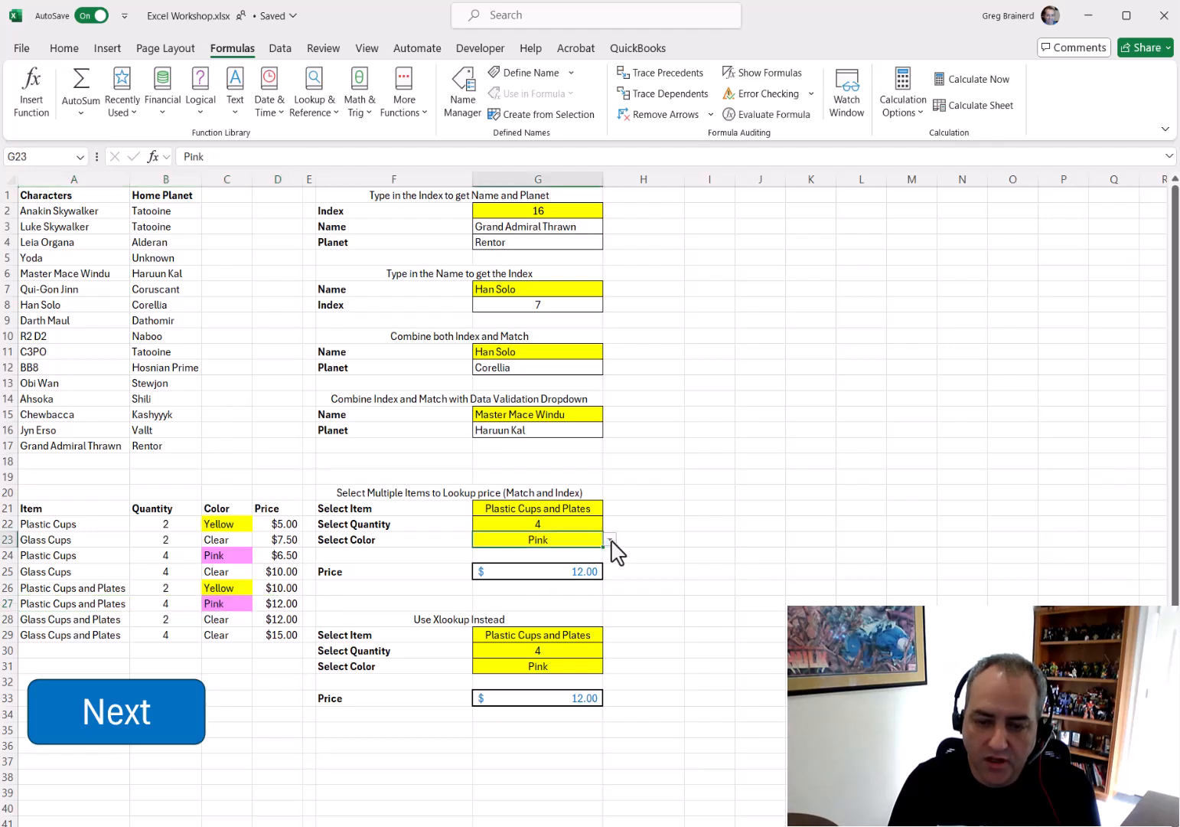
pyautogui.click(610, 541)
pyautogui.click(576, 554)
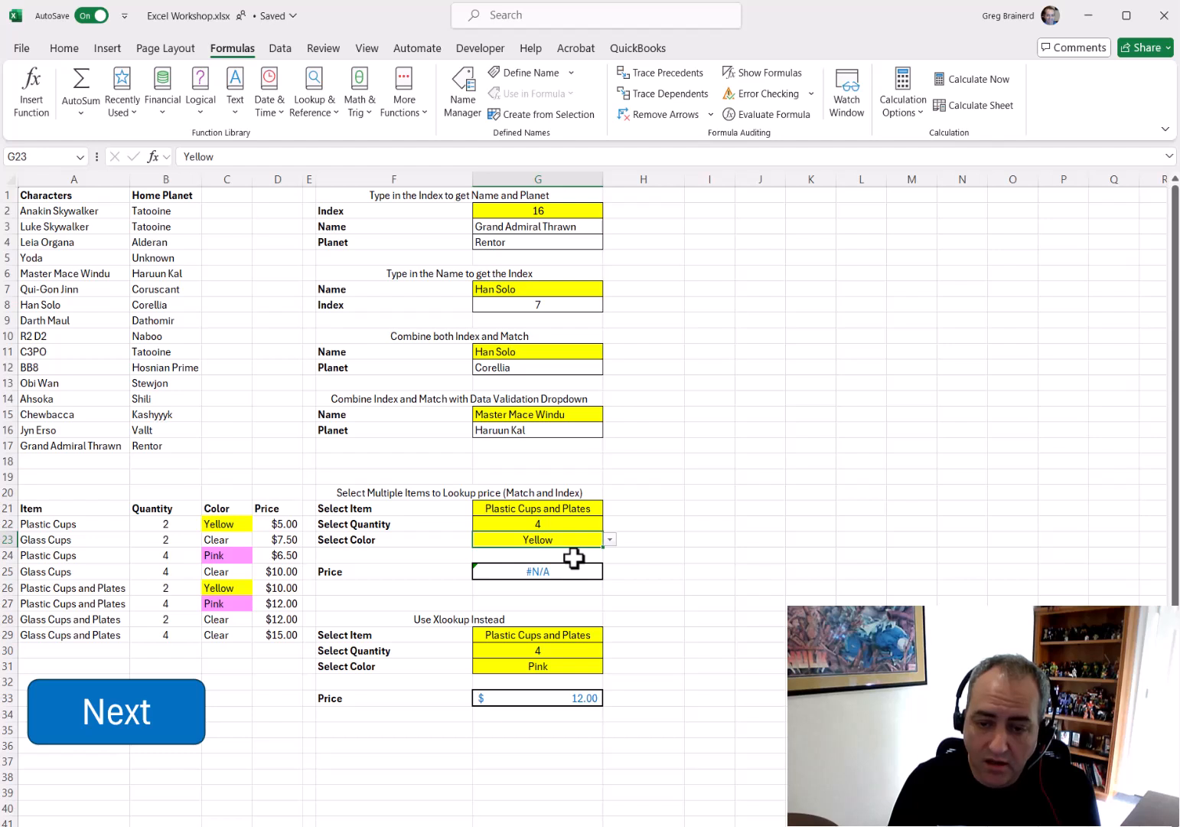
# Examine the INDEX/MATCH price formula in G25 by evaluating its ranges and criteria parts, then leave the cell unchanged
pyautogui.click(539, 573)
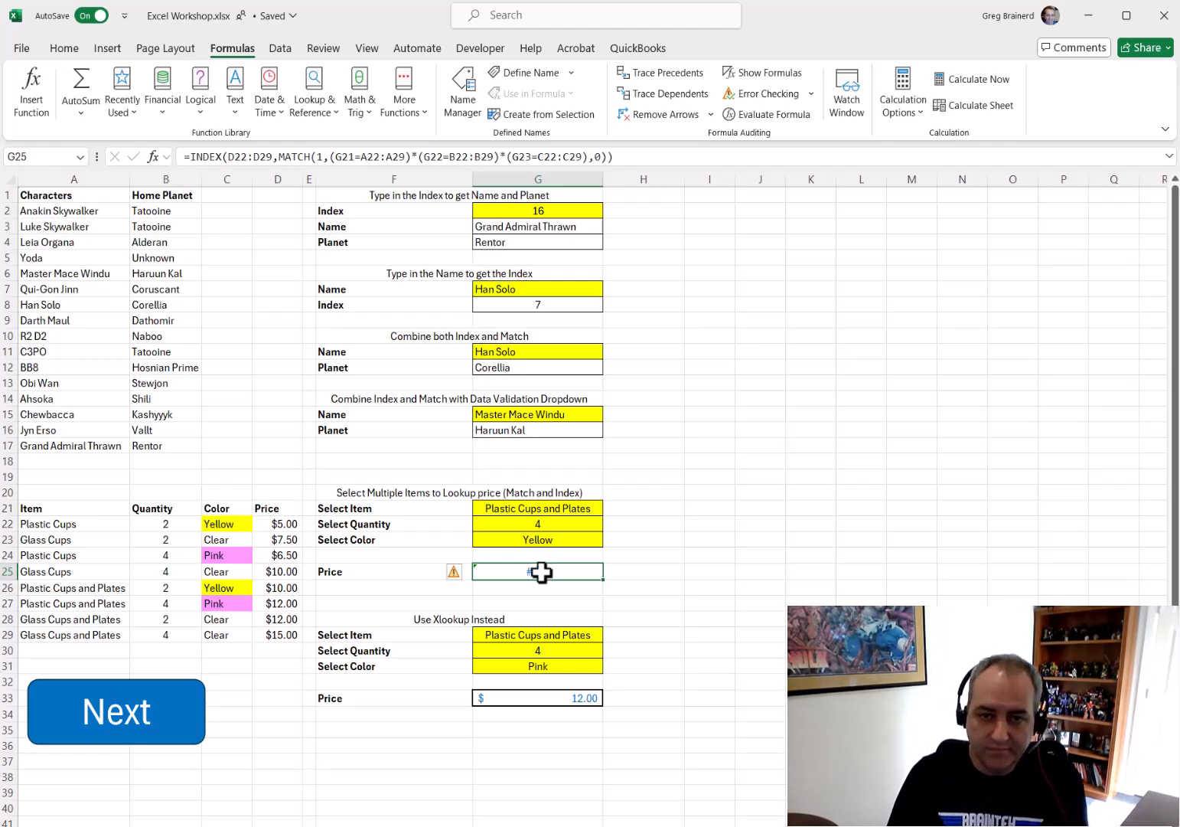
pyautogui.moveTo(283, 157); pyautogui.dragTo(608, 157)
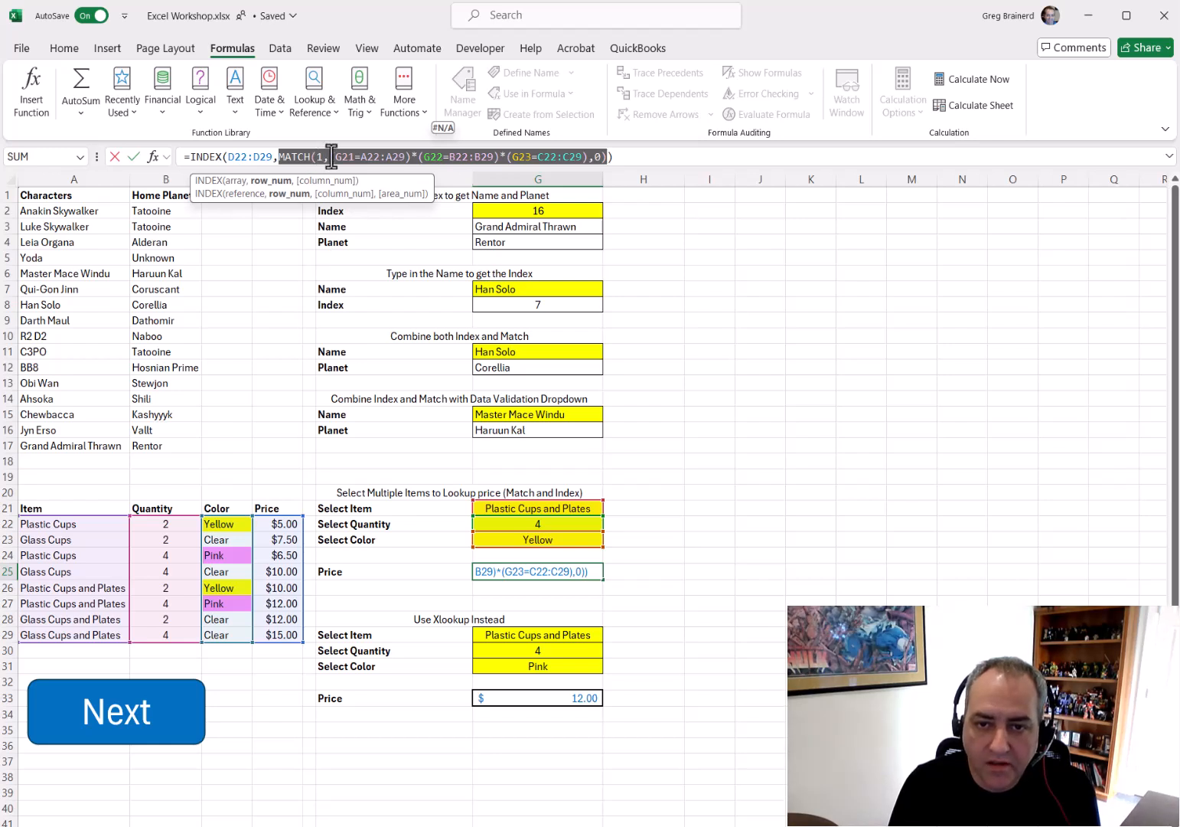
pyautogui.moveTo(335, 156); pyautogui.dragTo(405, 153)
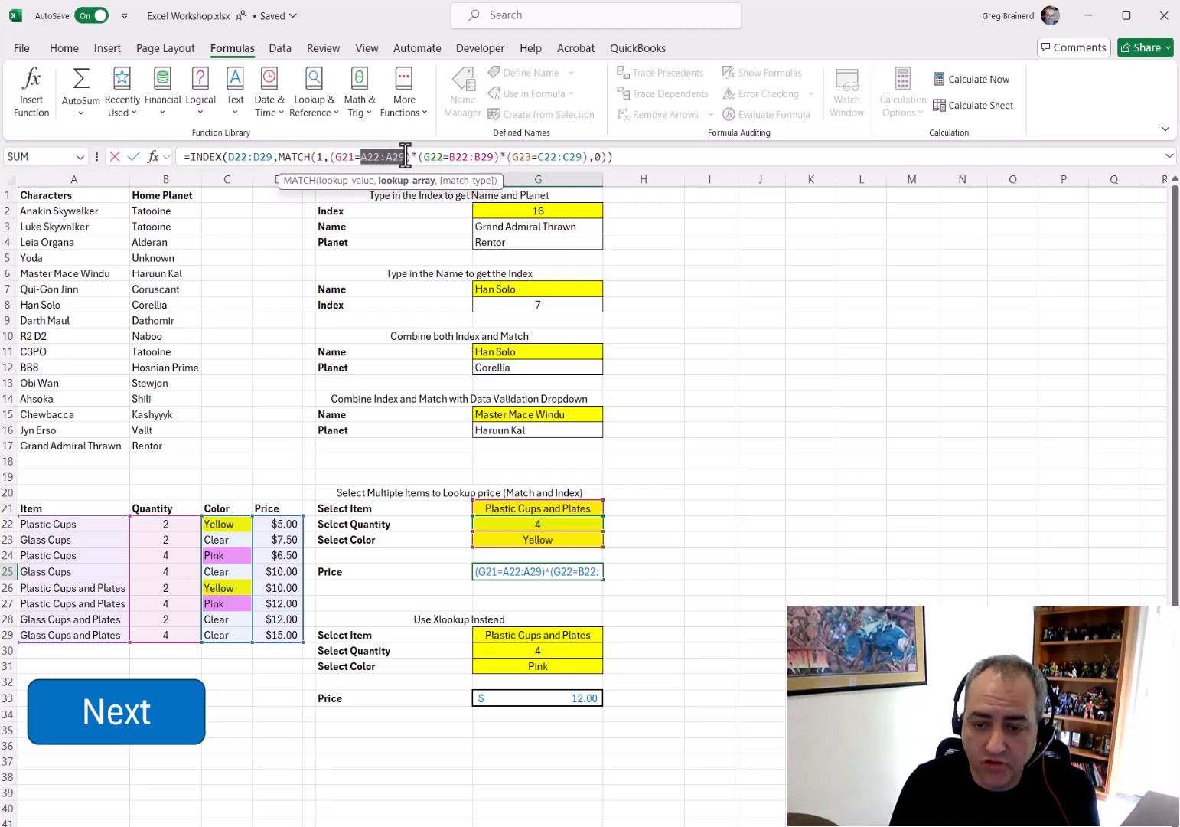
pyautogui.moveTo(423, 155); pyautogui.dragTo(437, 153)
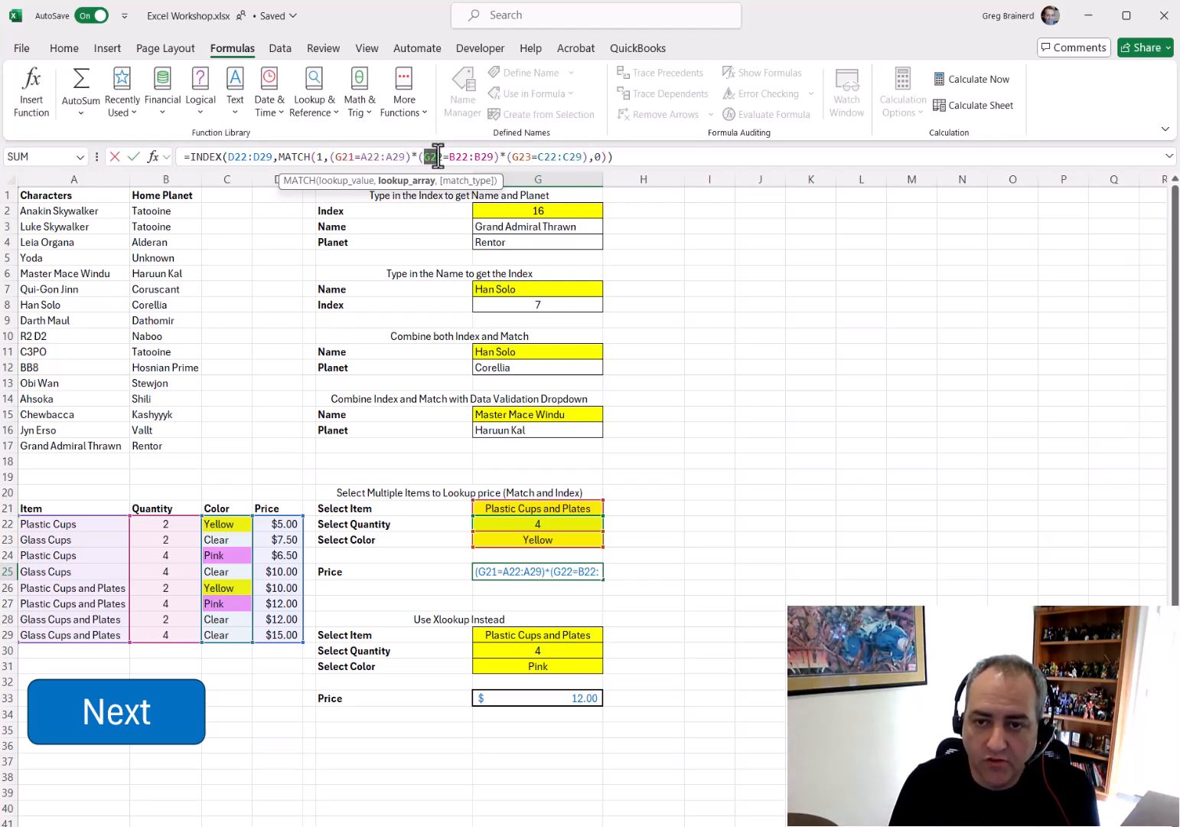
pyautogui.moveTo(512, 156); pyautogui.dragTo(280, 159)
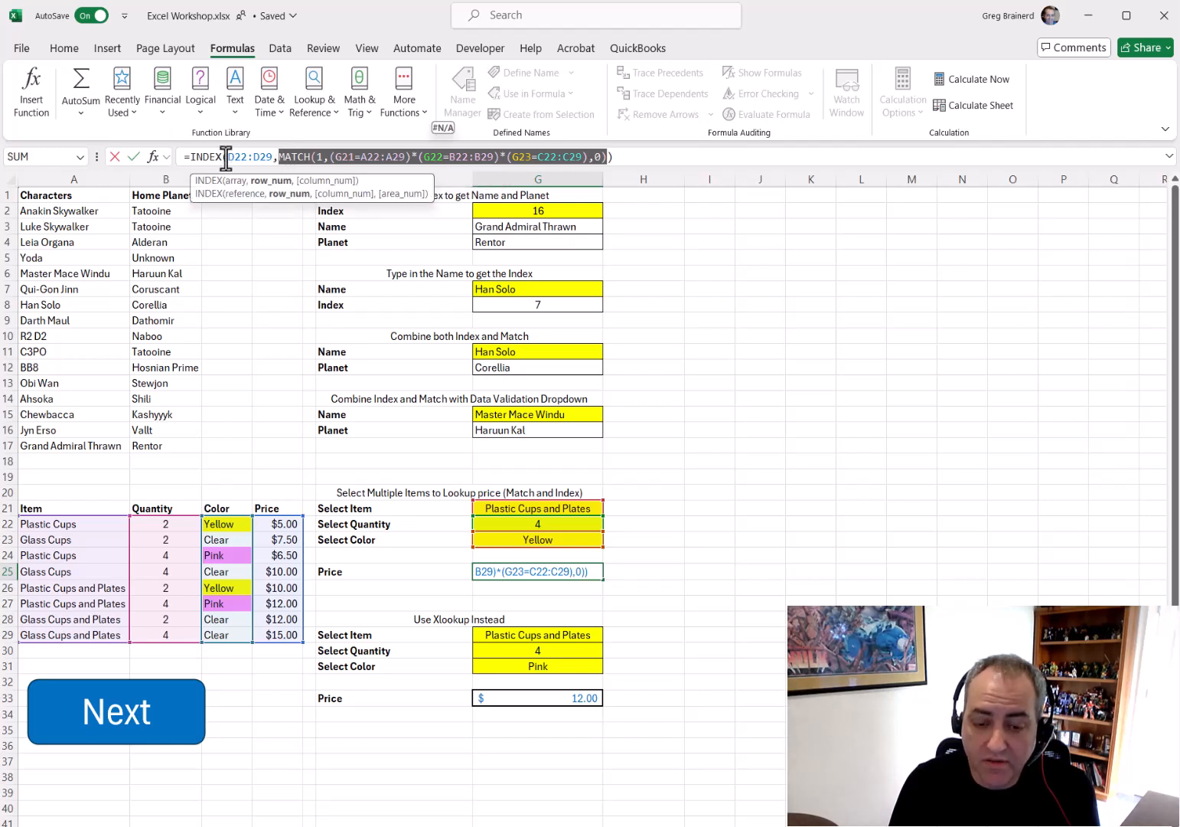
pyautogui.moveTo(226, 157); pyautogui.dragTo(273, 152)
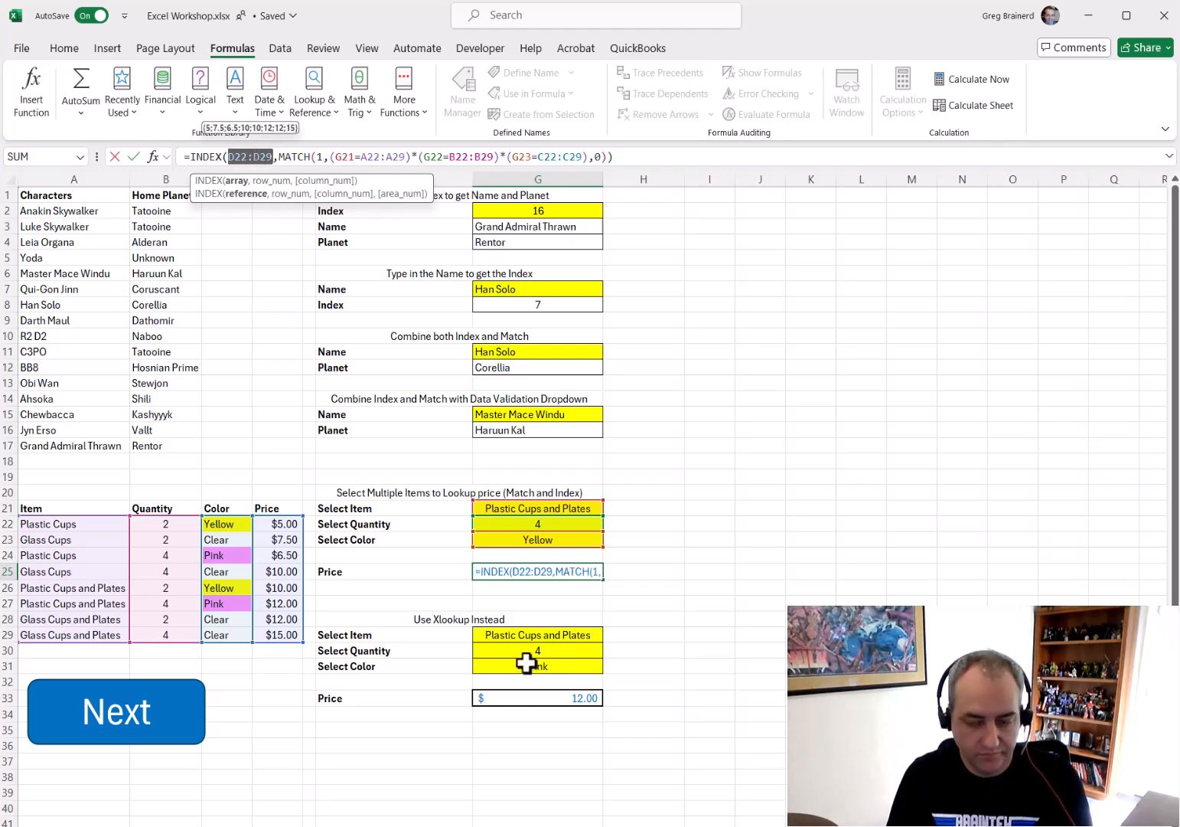
pyautogui.press('Escape')
# Choose 2 as the Select Quantity in G22 for the INDEX/MATCH price lookup
pyautogui.click(537, 634)
pyautogui.click(593, 540)
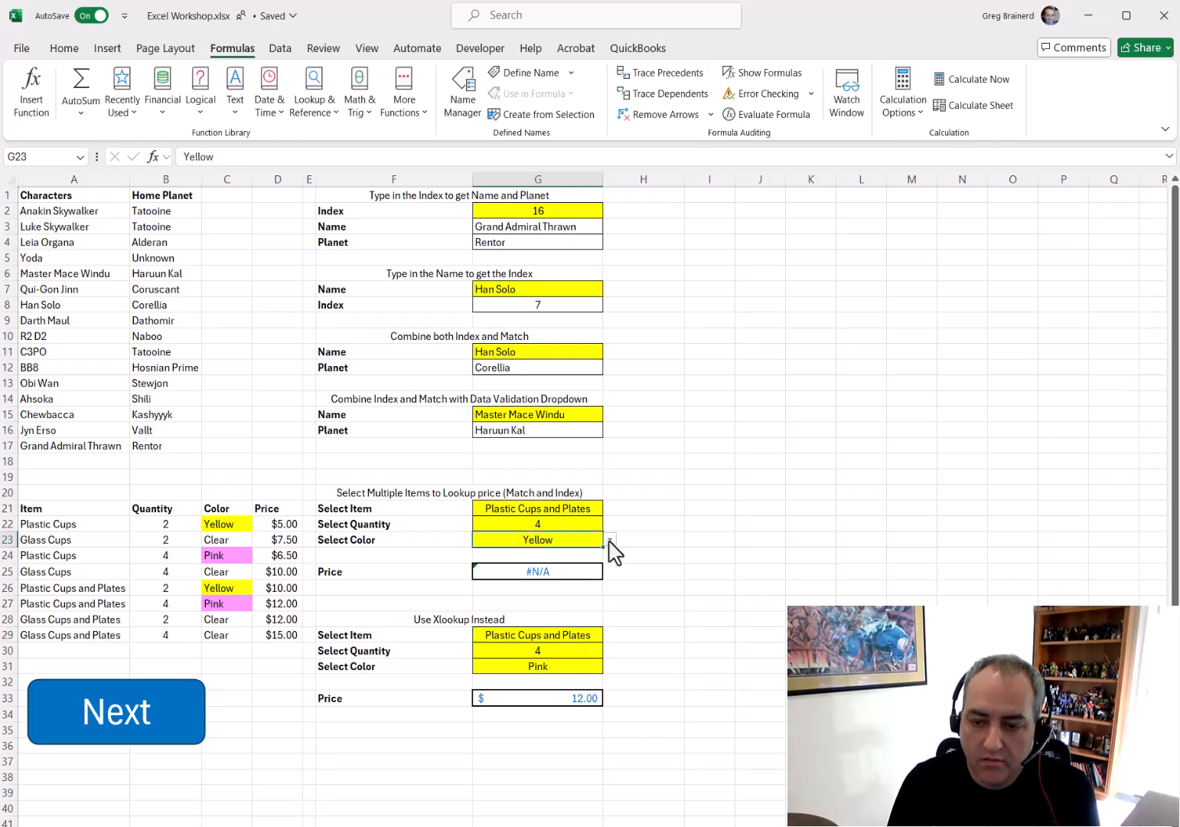
pyautogui.click(610, 539)
pyautogui.click(596, 523)
pyautogui.click(610, 524)
pyautogui.click(575, 538)
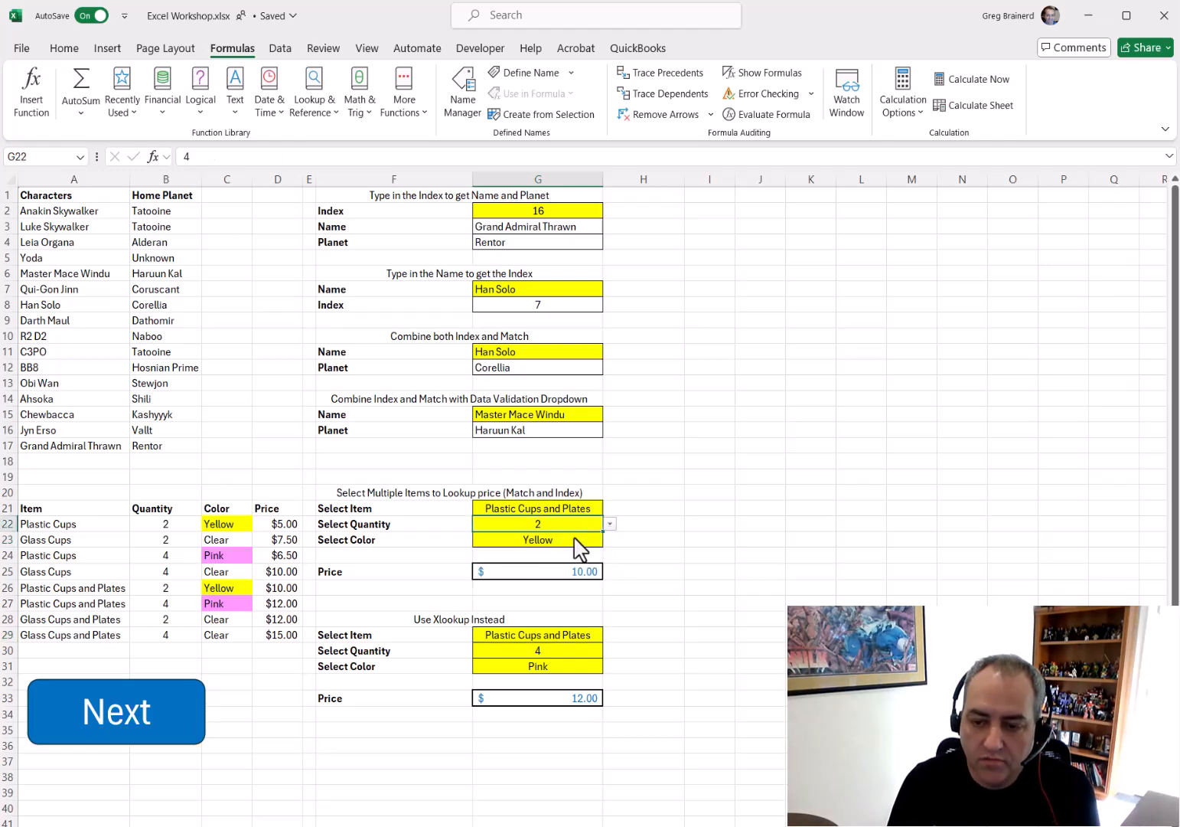
pyautogui.click(641, 604)
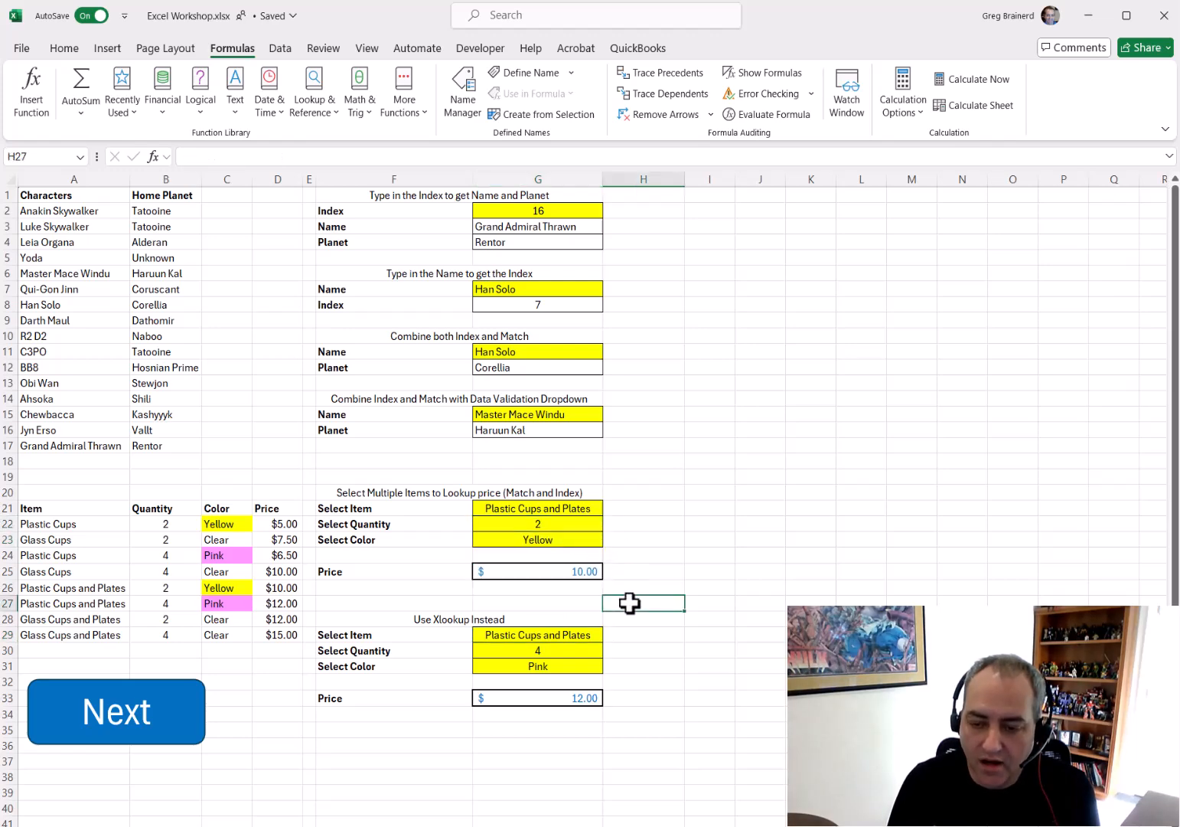
# Choose Plastic Cups as the Select Item in G29 for the XLOOKUP version and highlight its matching table row
pyautogui.click(572, 635)
pyautogui.click(566, 650)
pyautogui.click(567, 668)
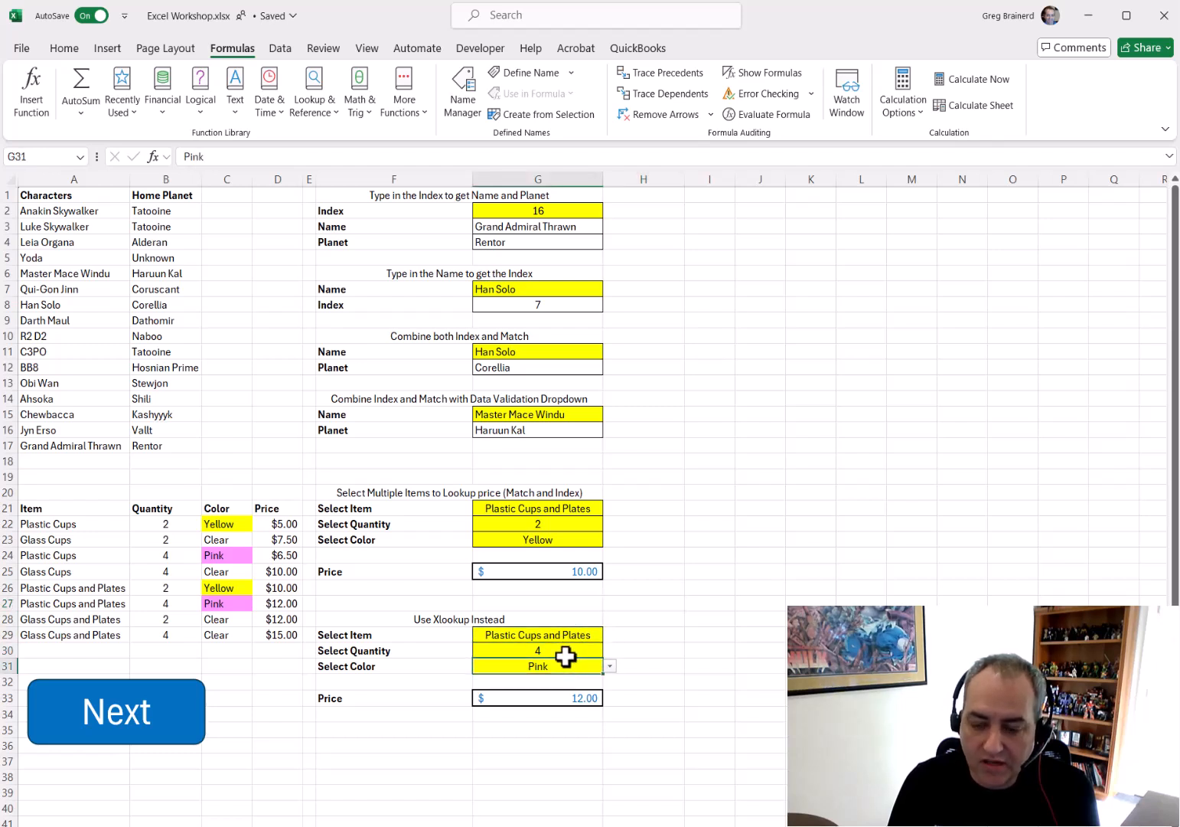
pyautogui.click(579, 698)
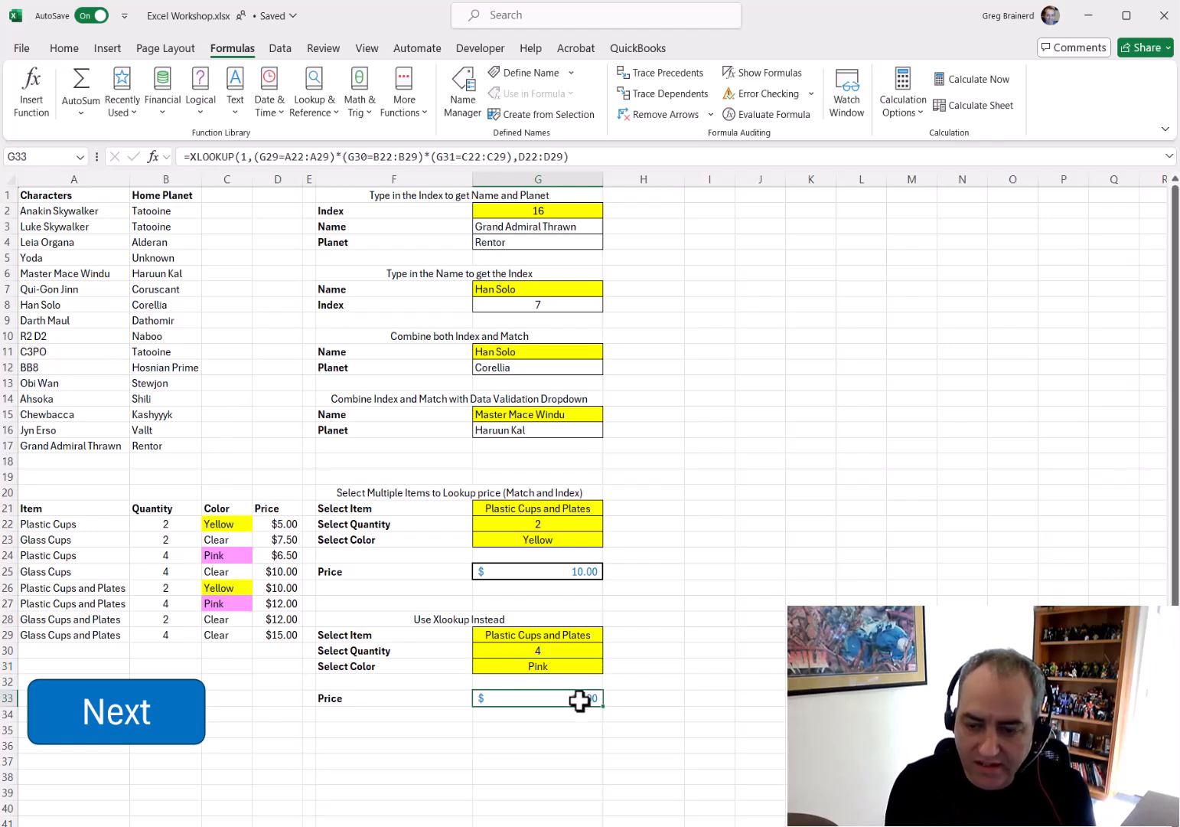
pyautogui.click(586, 635)
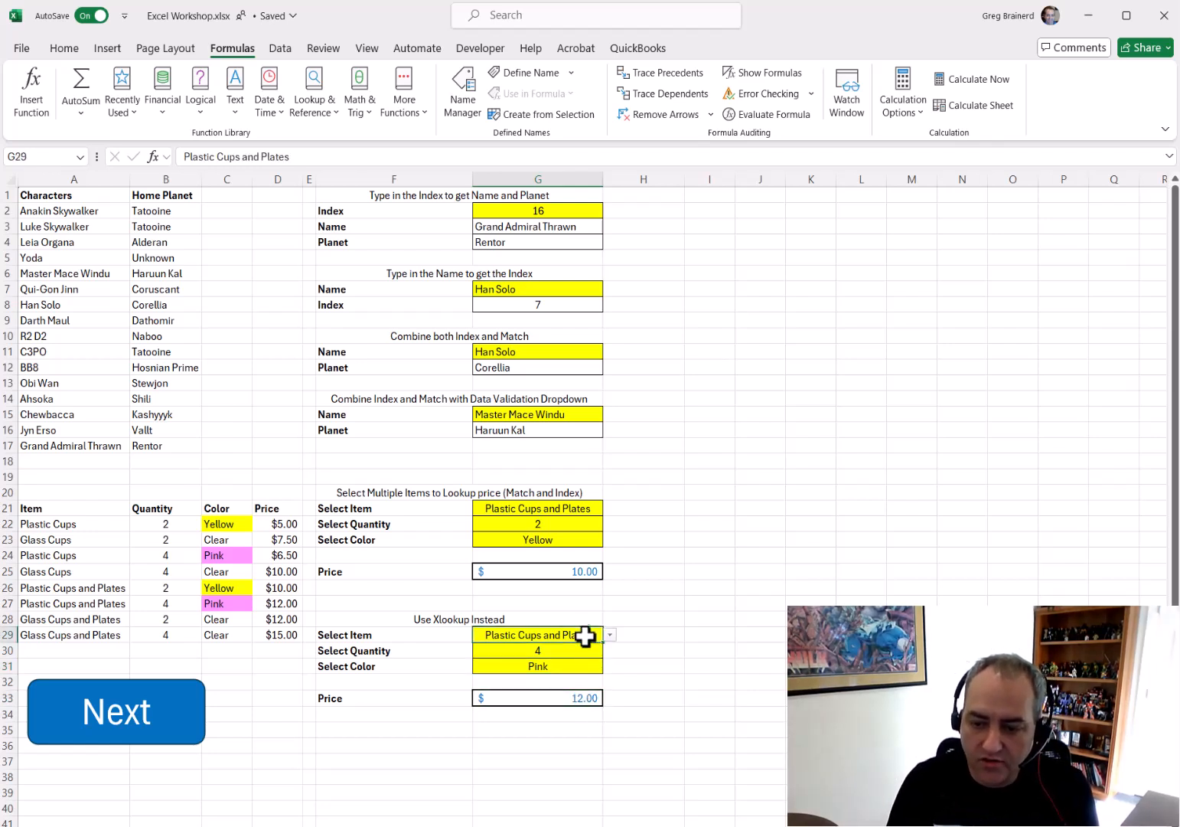
pyautogui.click(610, 634)
pyautogui.click(548, 649)
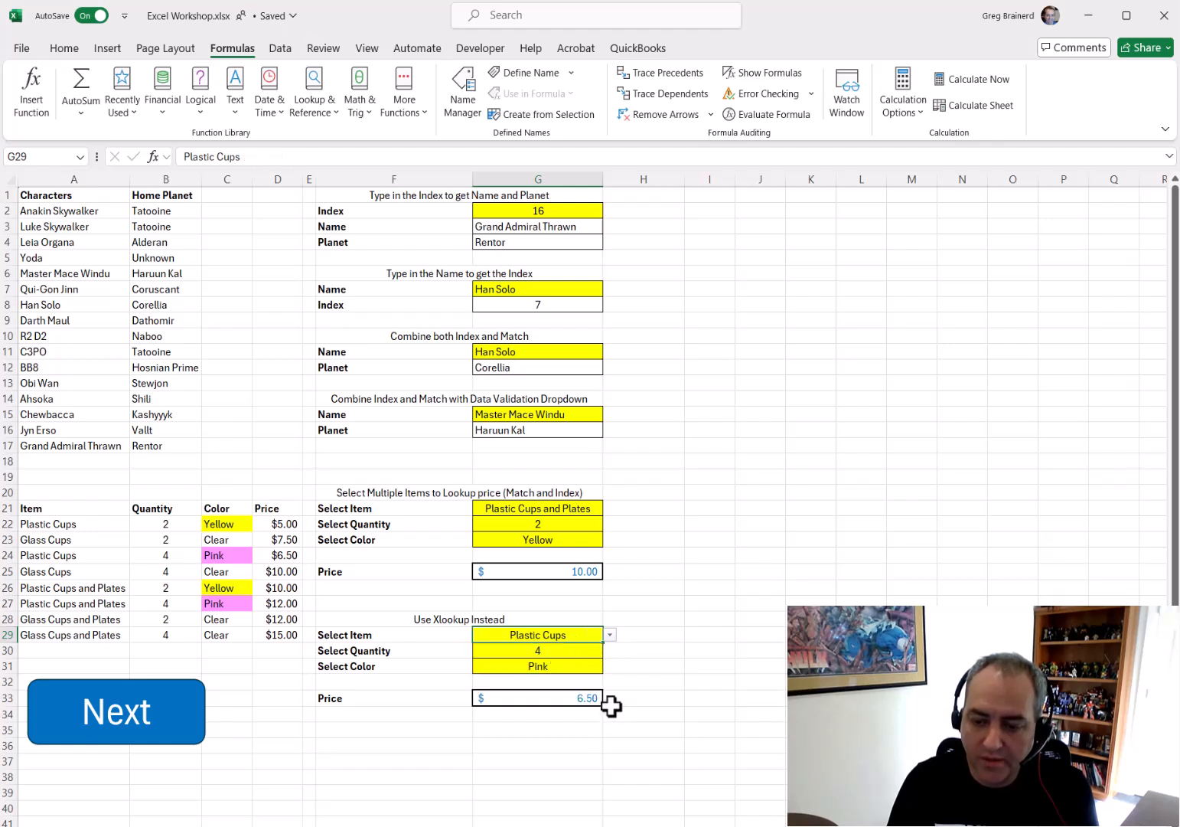
pyautogui.moveTo(288, 555); pyautogui.dragTo(32, 550)
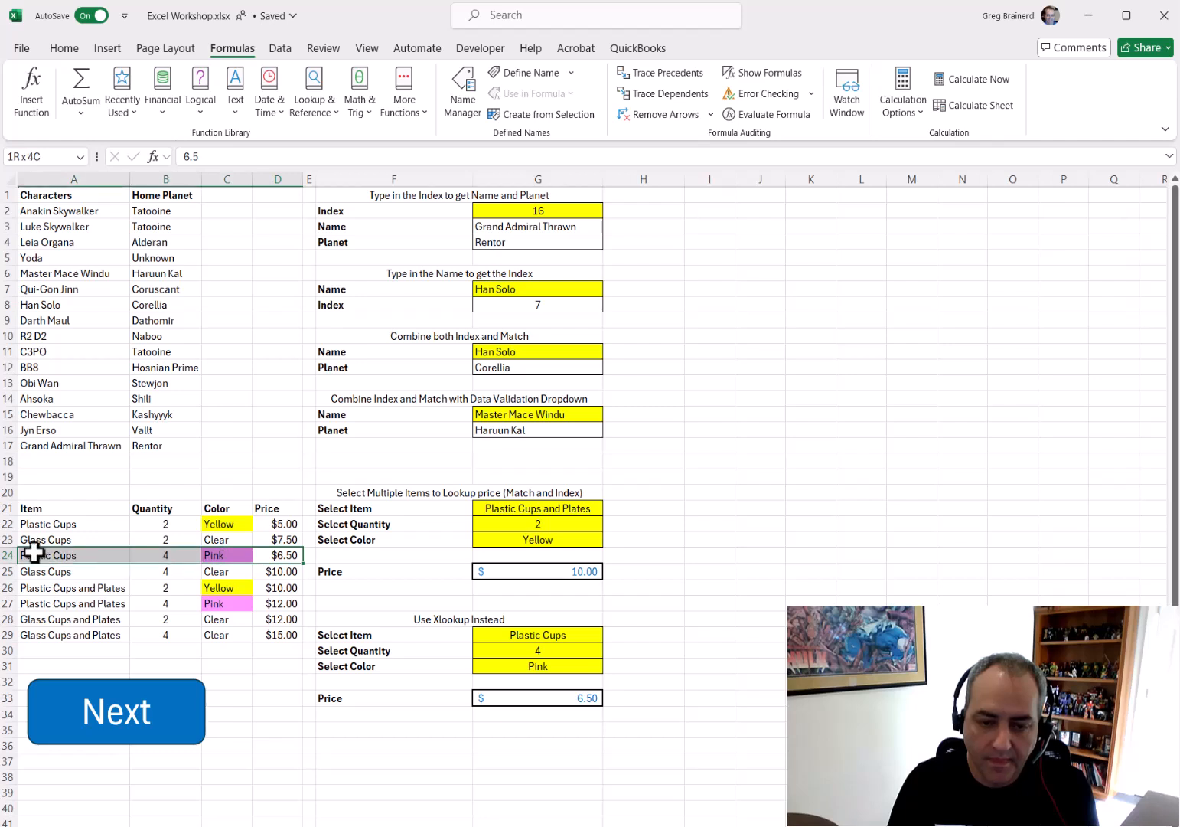
# Examine the XLOOKUP price formula in G33 by evaluating its combined criteria and return range
pyautogui.click(628, 666)
pyautogui.click(587, 700)
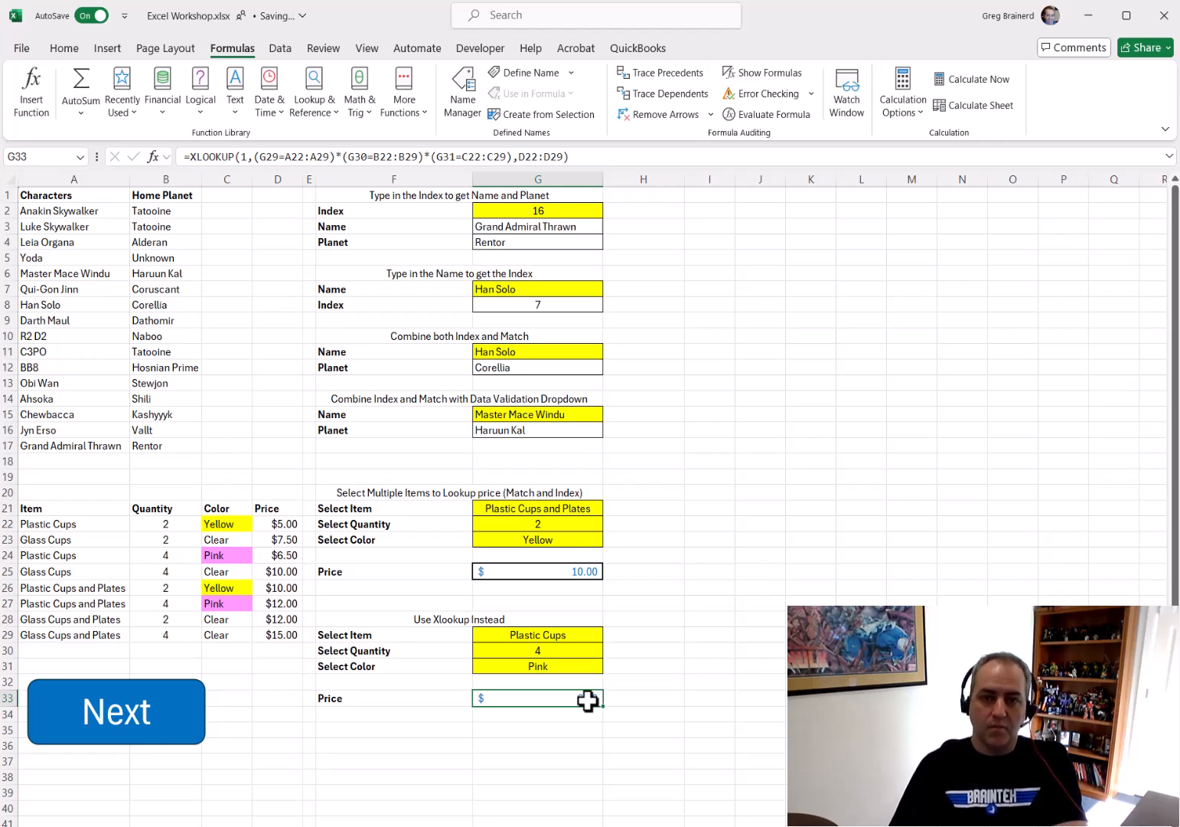
pyautogui.click(261, 157)
pyautogui.moveTo(256, 156); pyautogui.dragTo(513, 158)
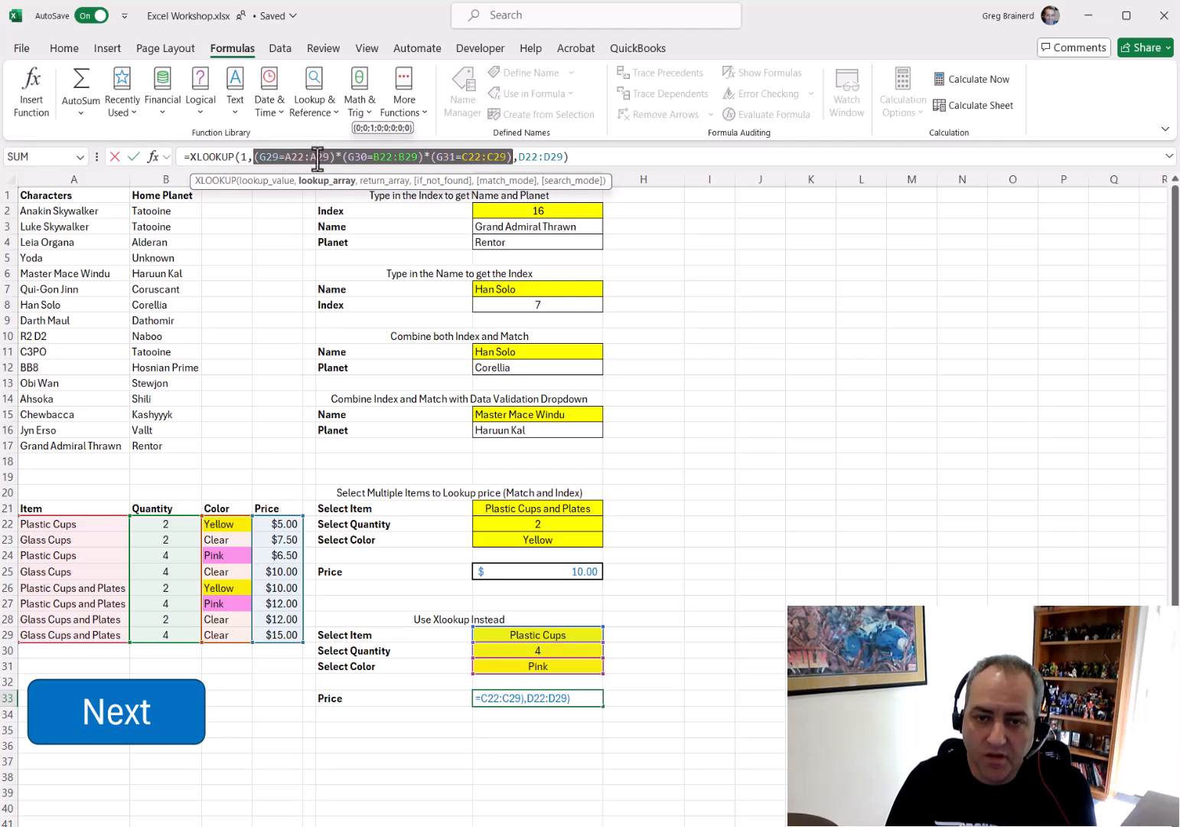
pyautogui.moveTo(519, 157); pyautogui.dragTo(561, 156)
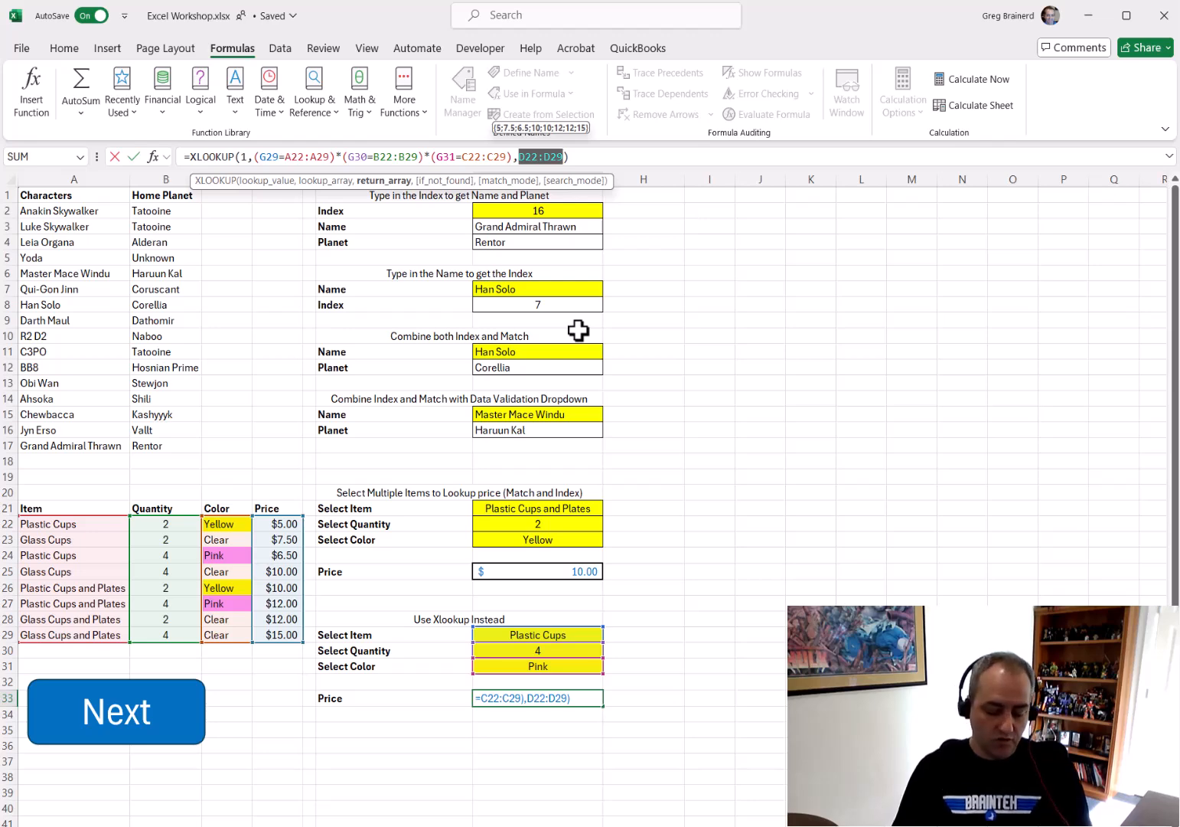
pyautogui.press('Return')
# Go to the next sheet and format the characters data A1:C17 as a table with headers
pyautogui.click(187, 735)
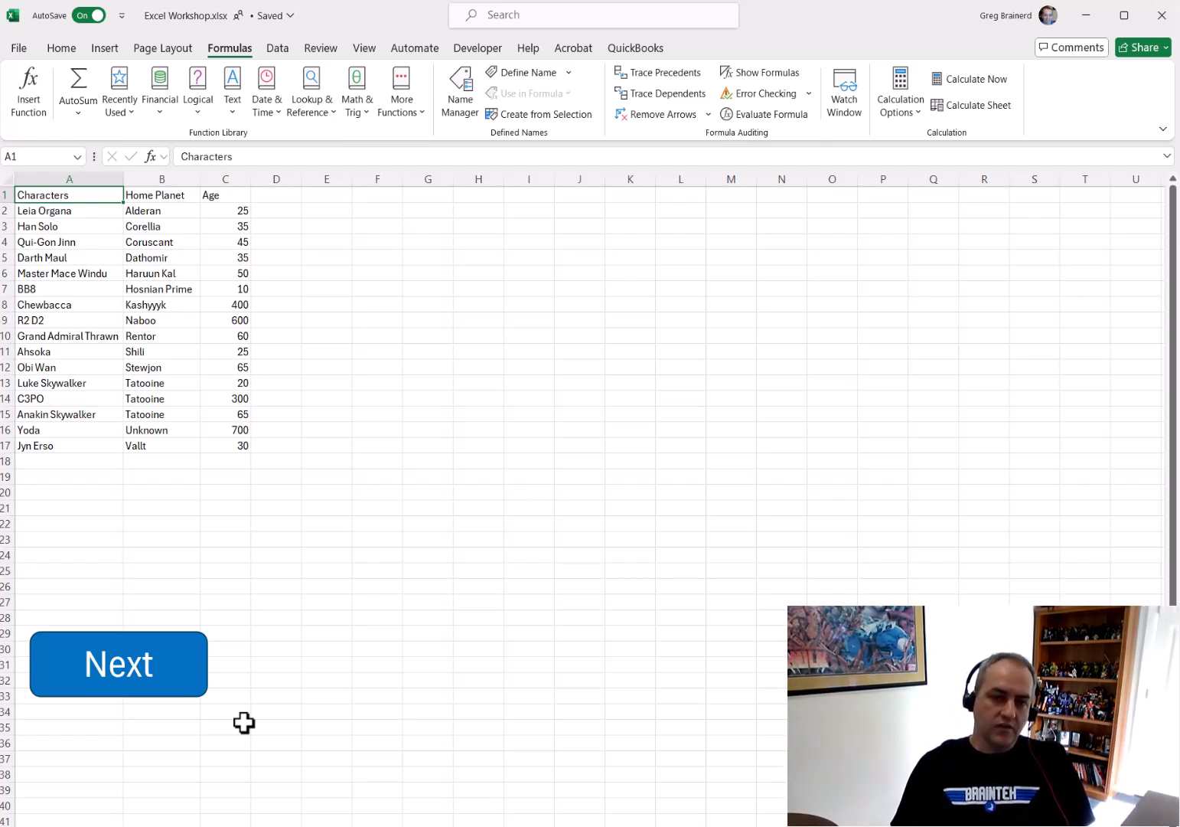
pyautogui.moveTo(61, 194); pyautogui.dragTo(217, 440)
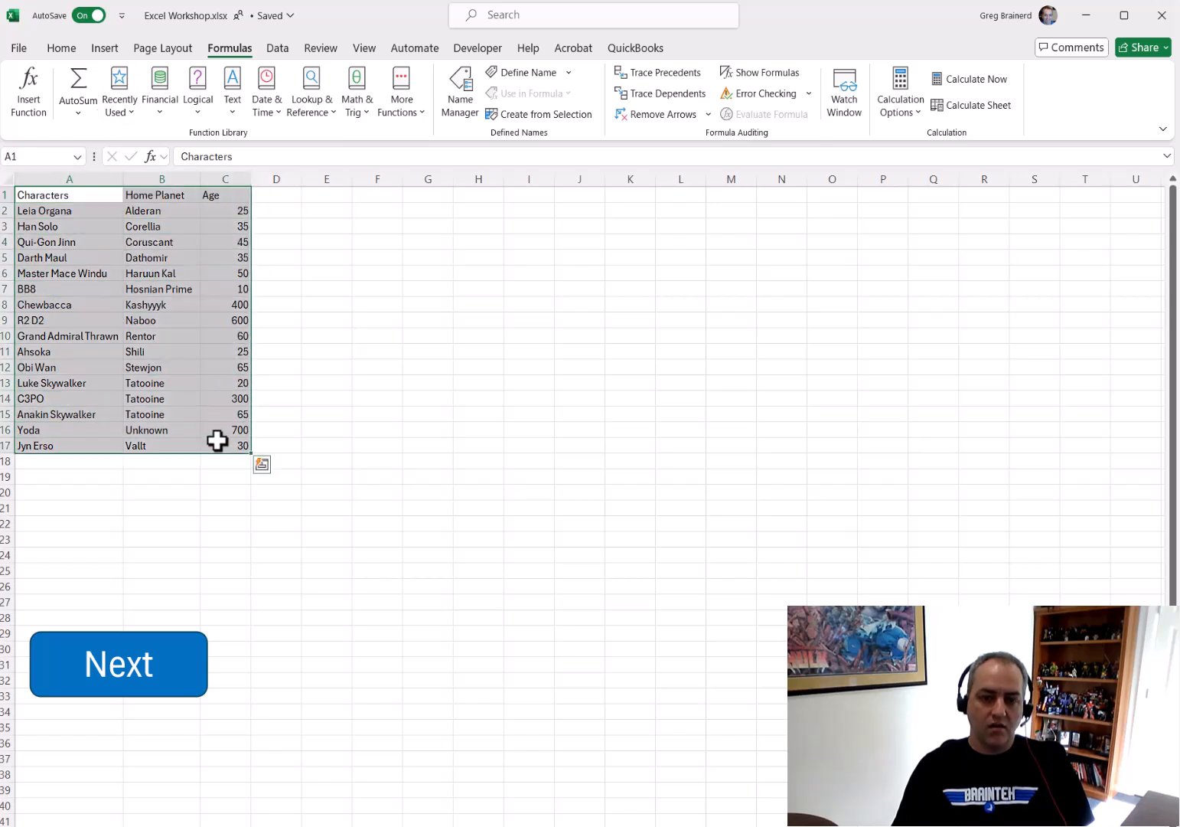
pyautogui.click(107, 50)
pyautogui.click(144, 92)
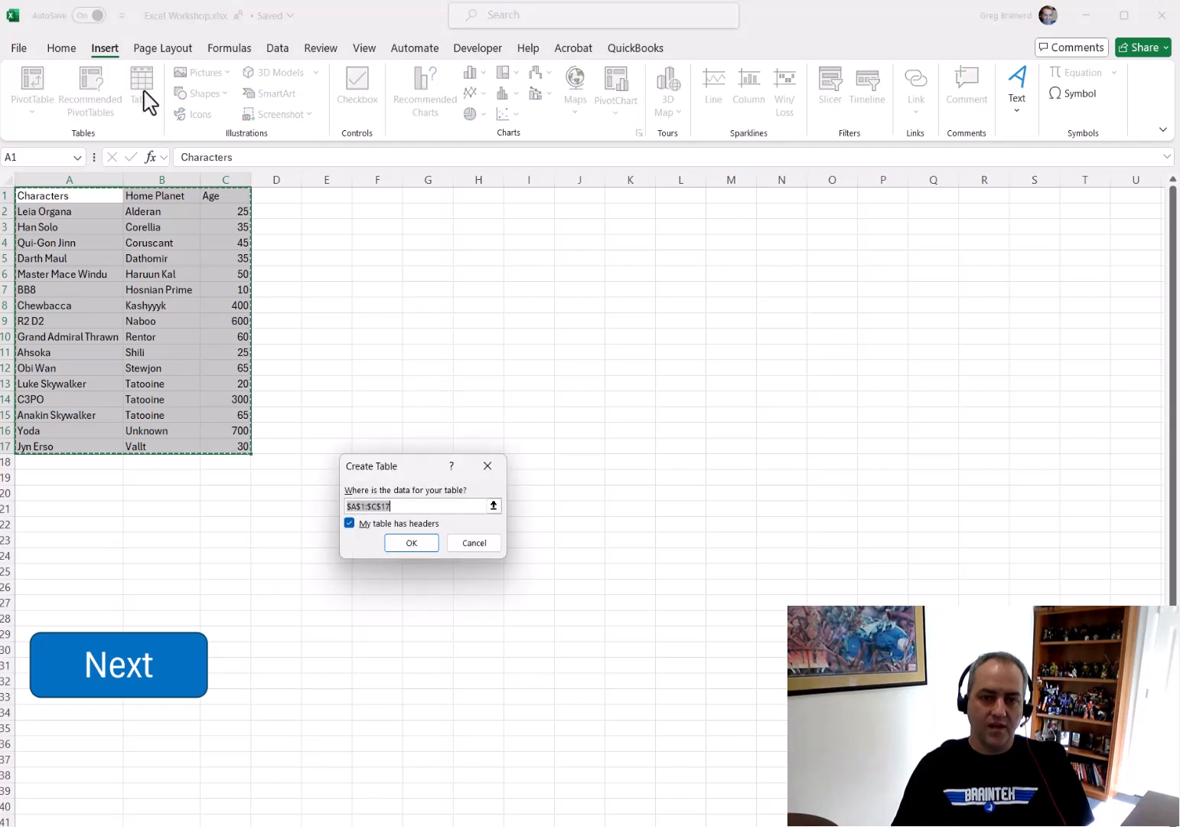
pyautogui.click(412, 542)
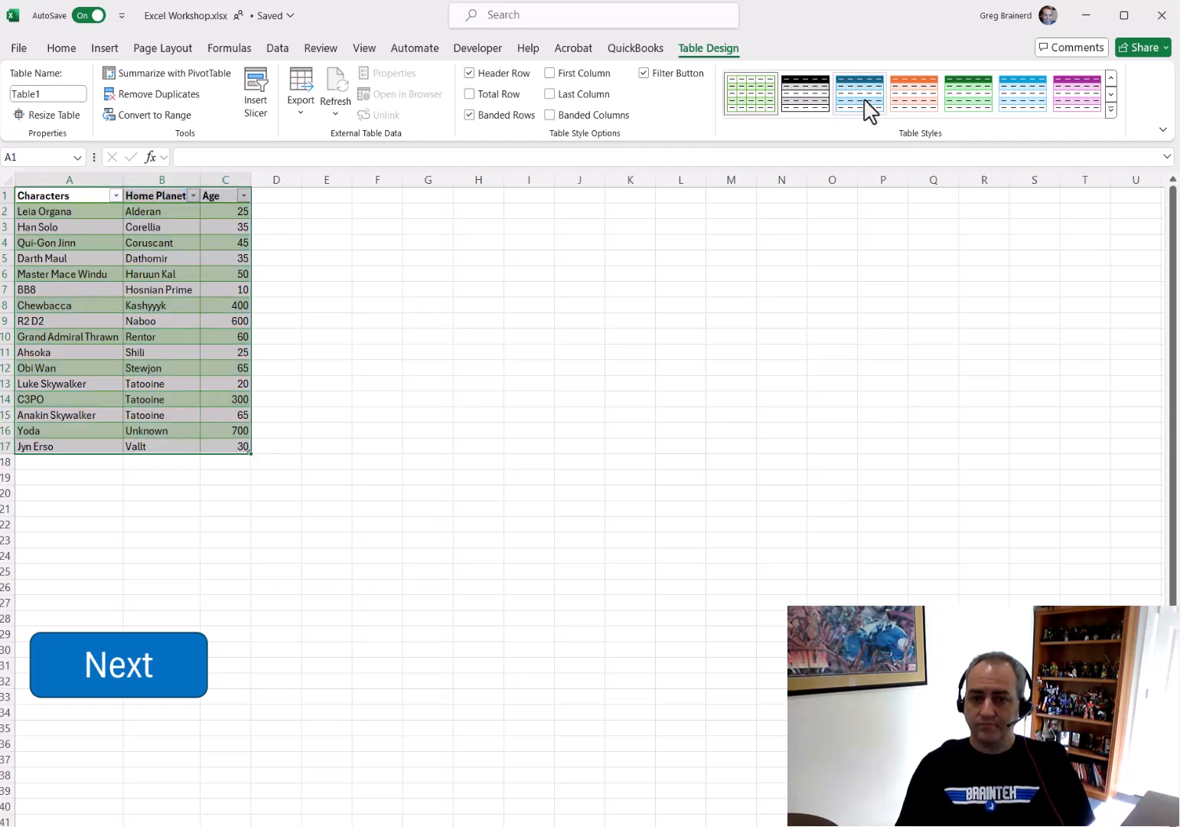
# Apply a green table style to the table and toggle its total row on and off
pyautogui.click(970, 111)
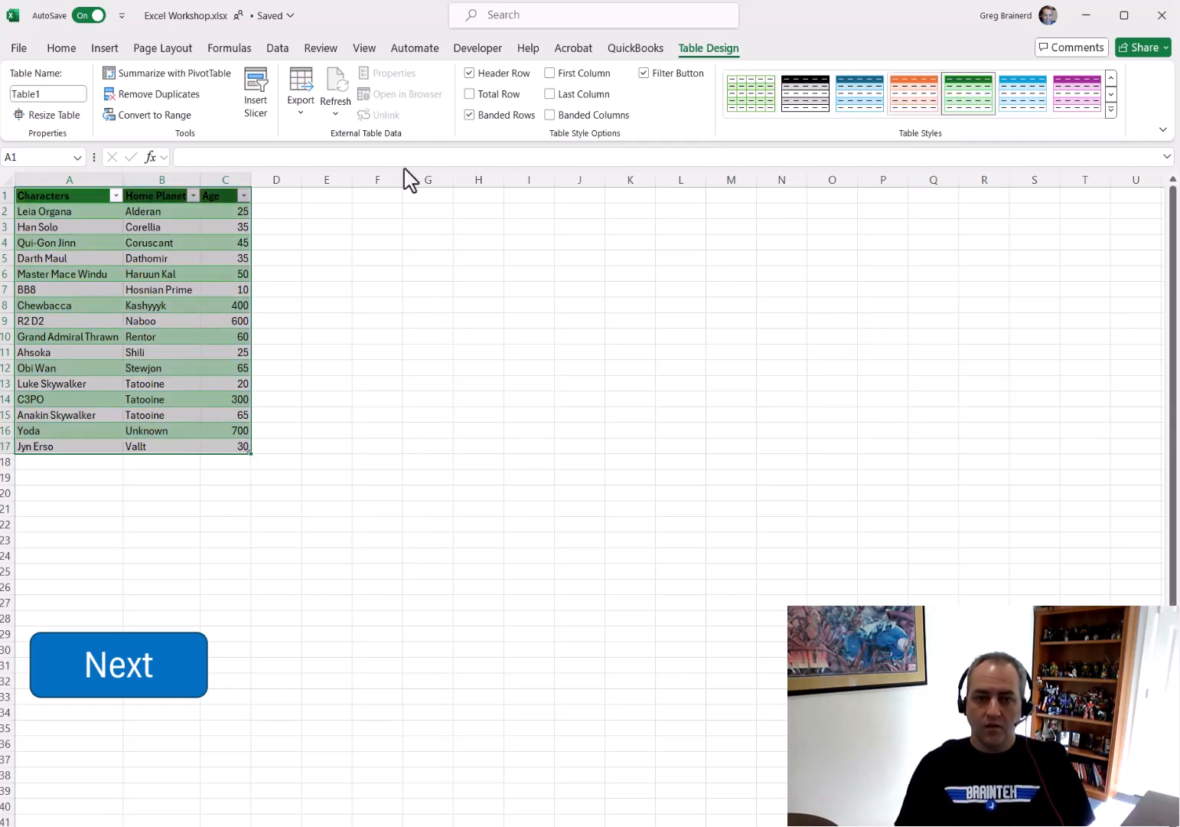
pyautogui.click(116, 195)
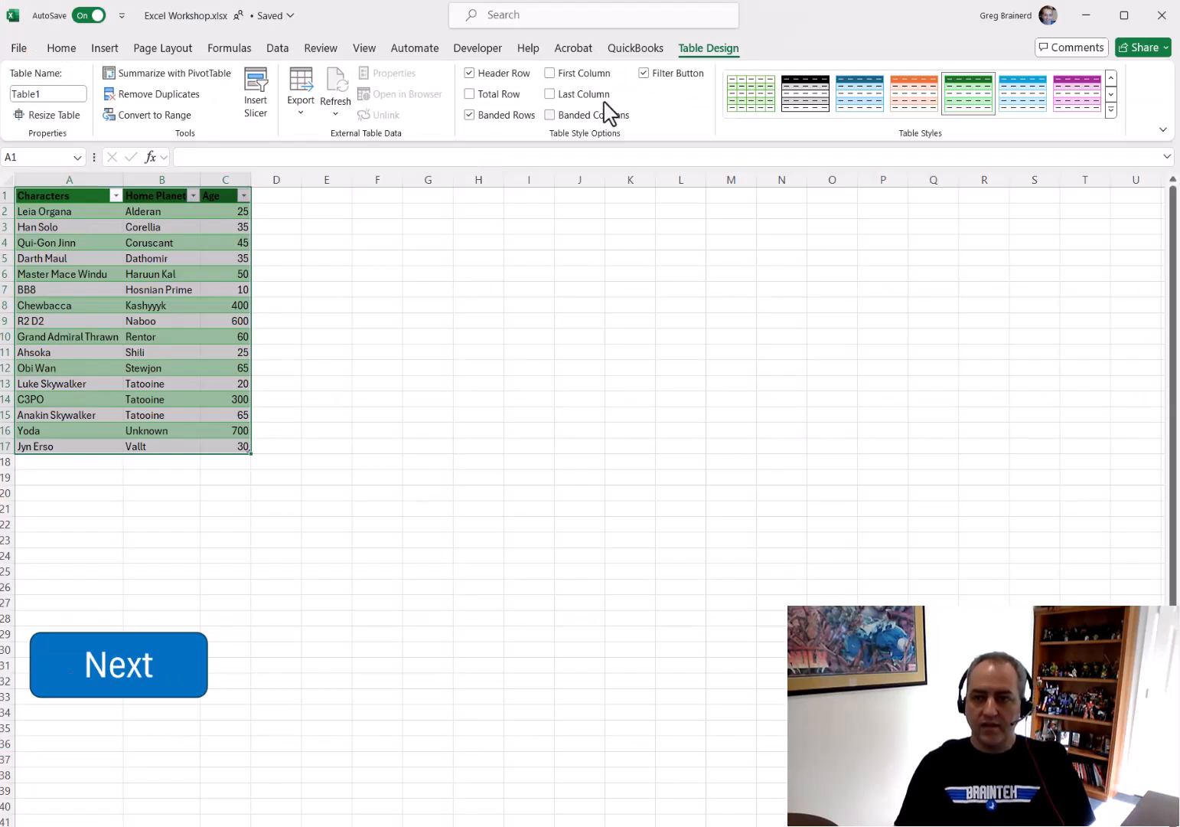
pyautogui.click(508, 94)
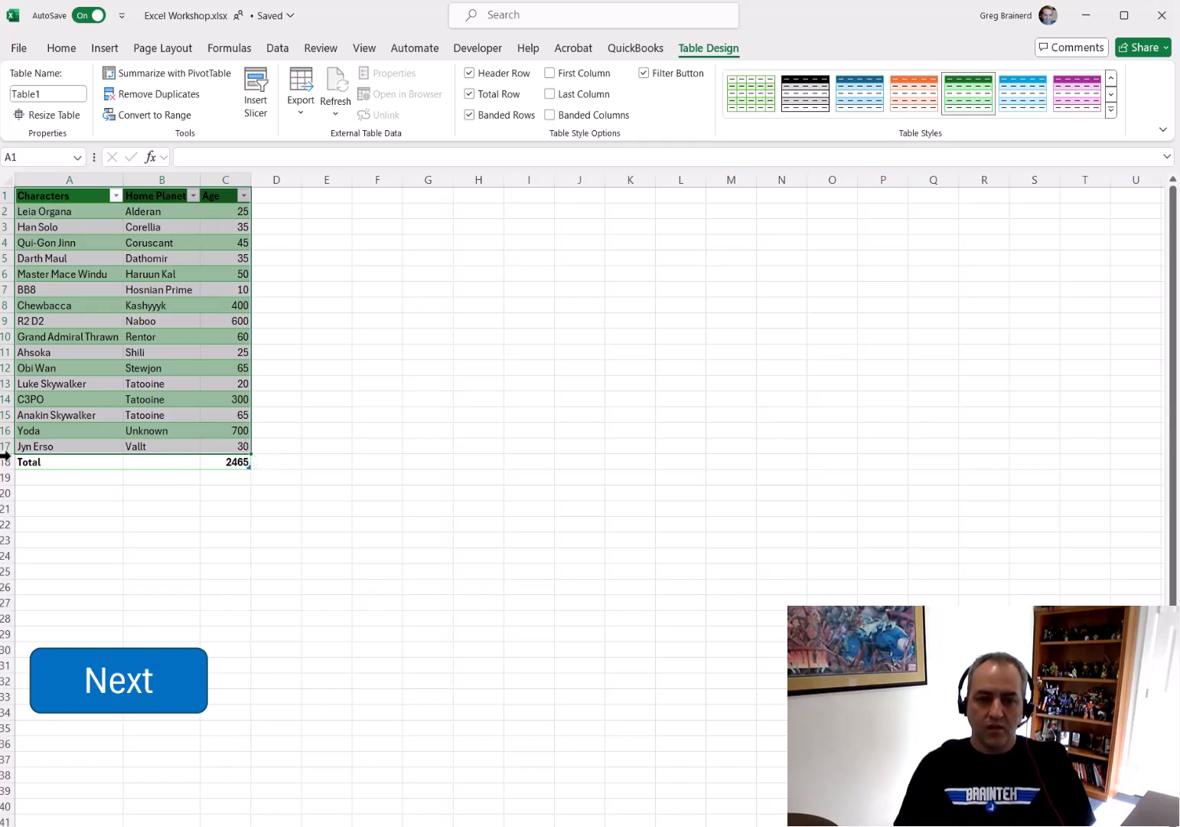
pyautogui.click(469, 93)
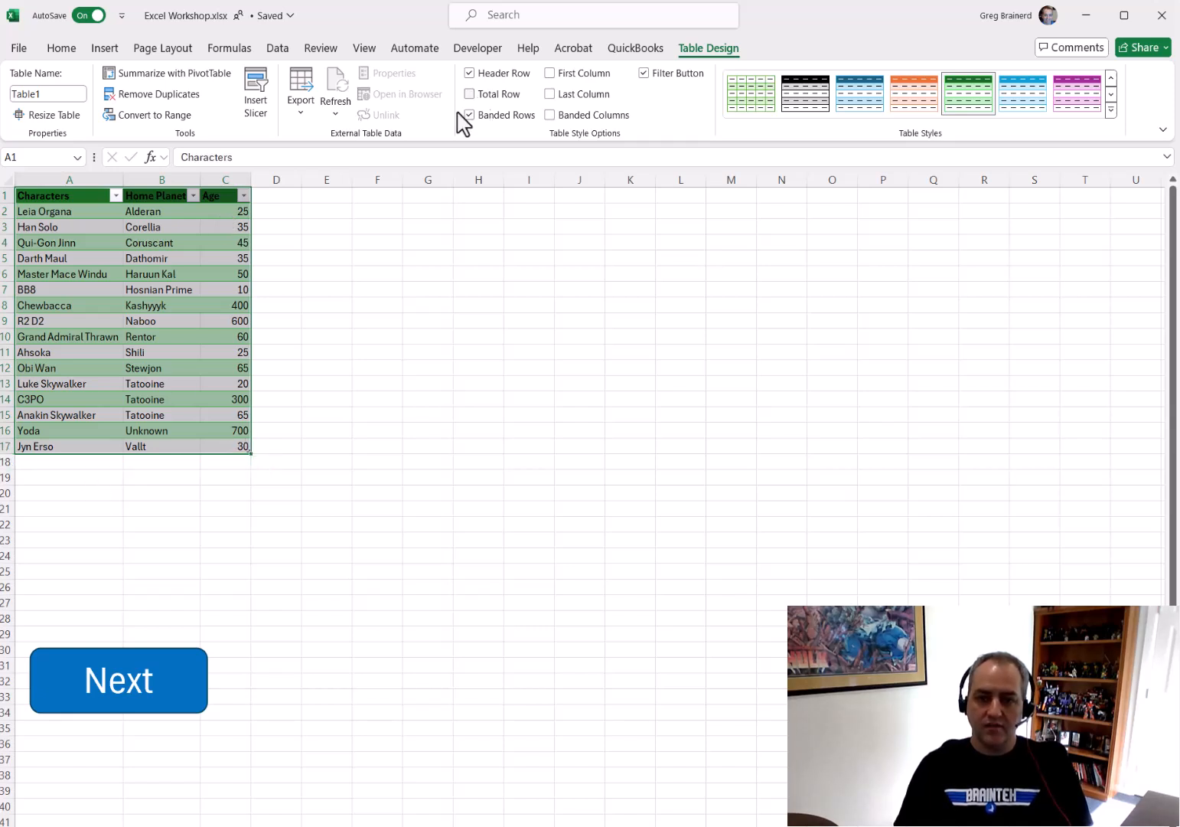
# Add a new table row with Yaddle, Unknown and age 500
pyautogui.click(54, 464)
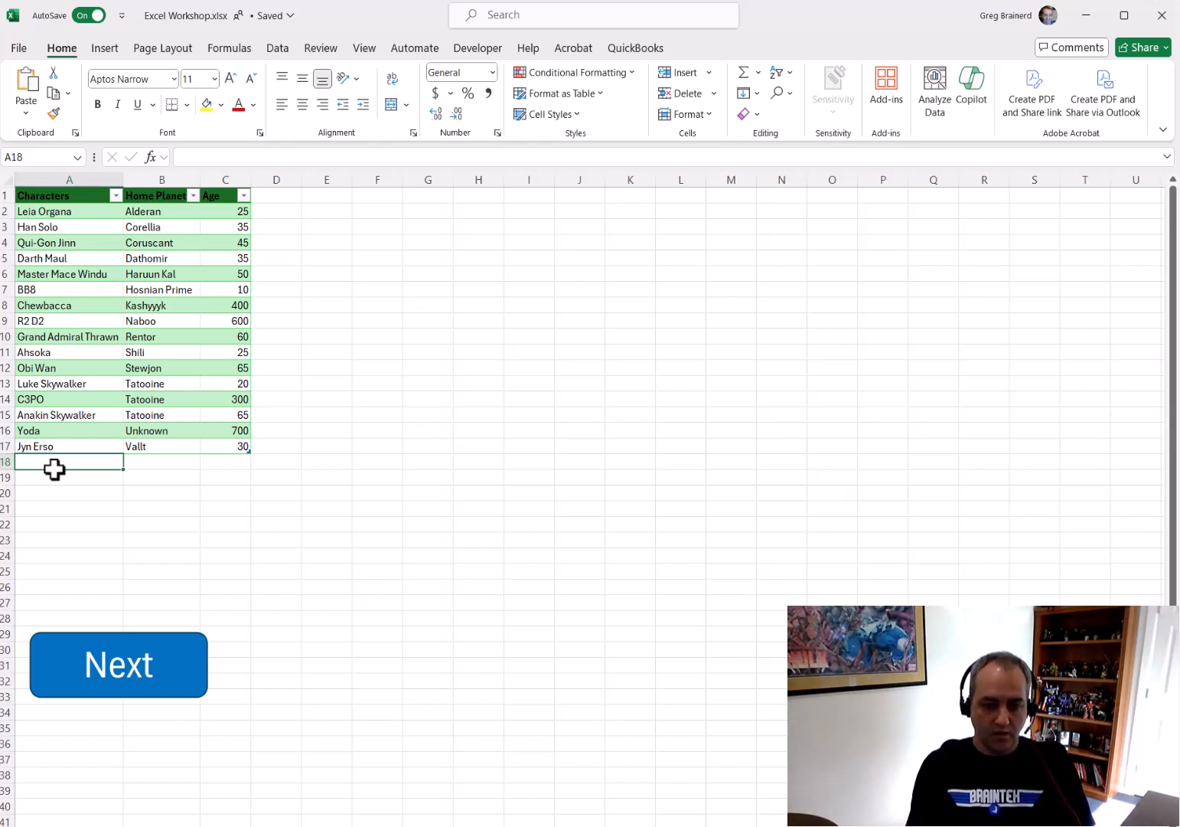
pyautogui.write('Yadd')
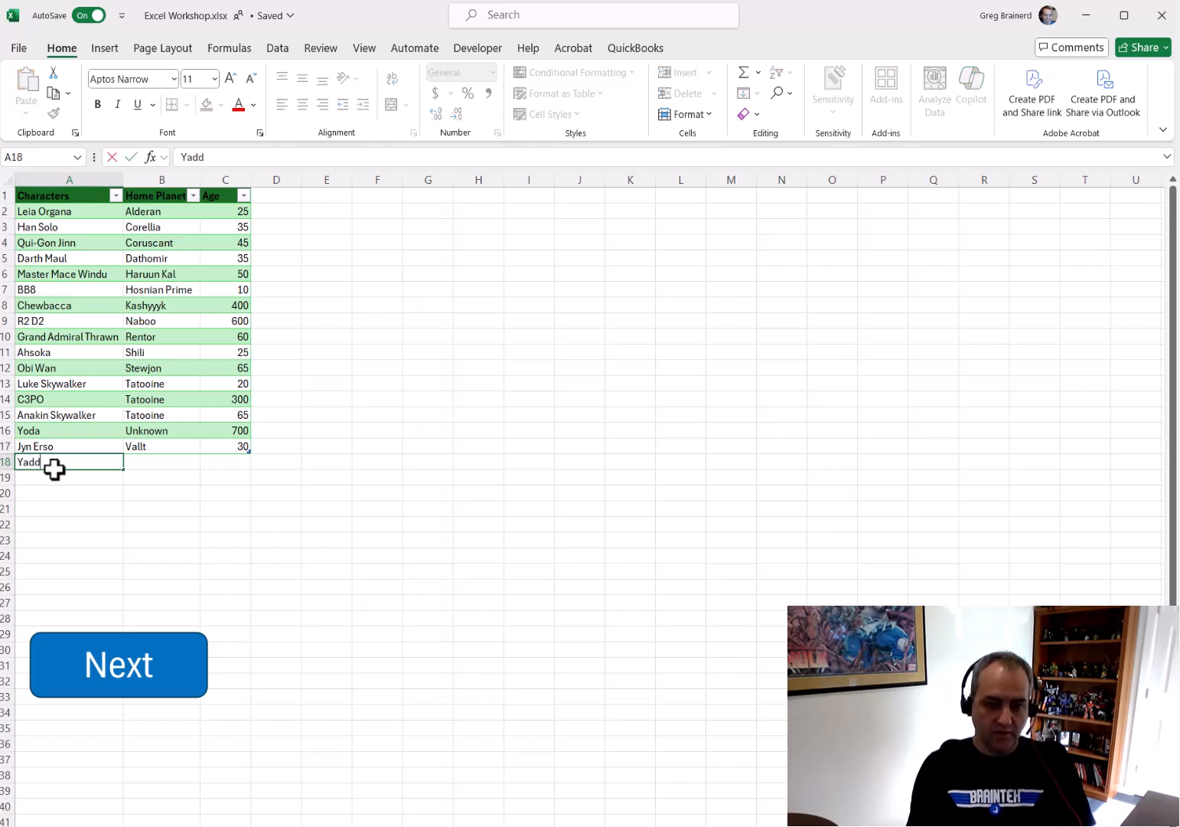
pyautogui.press('Tab')
pyautogui.write('U')
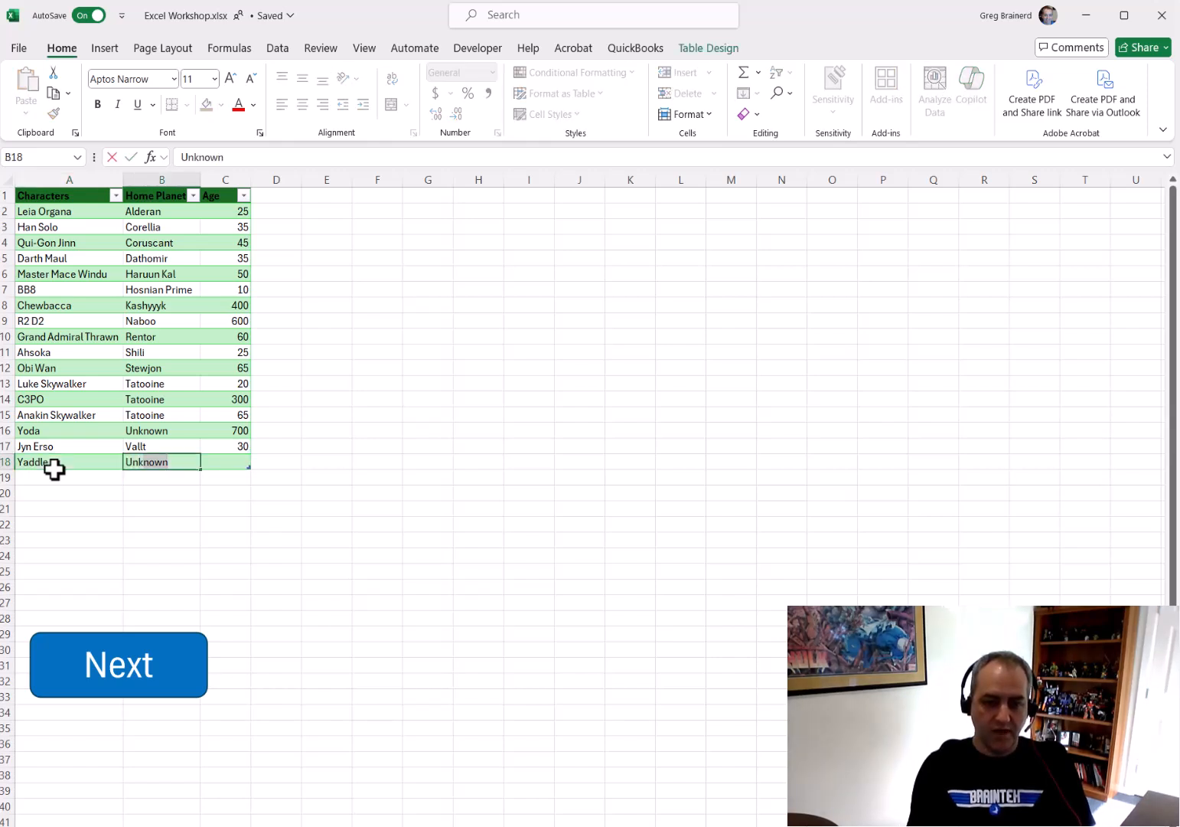
pyautogui.write('nown')
pyautogui.press('Tab')
pyautogui.write('500')
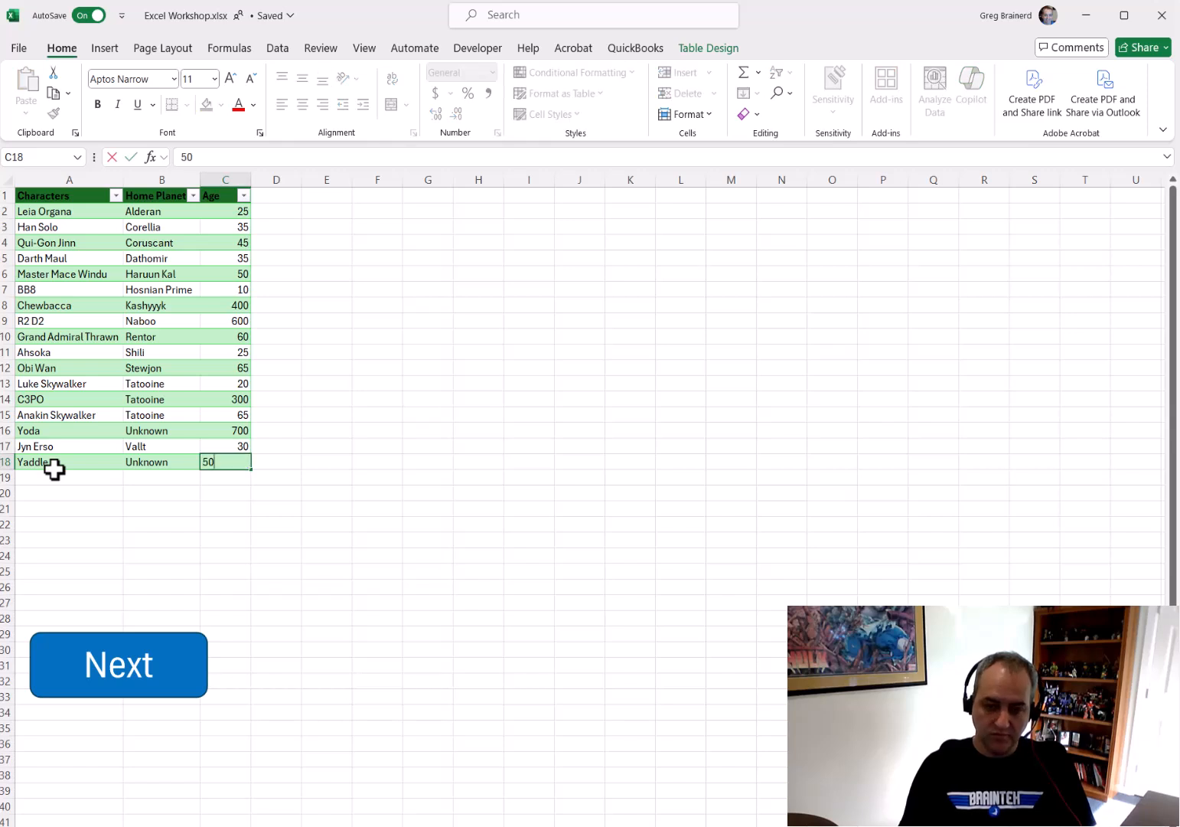
pyautogui.press('Return')
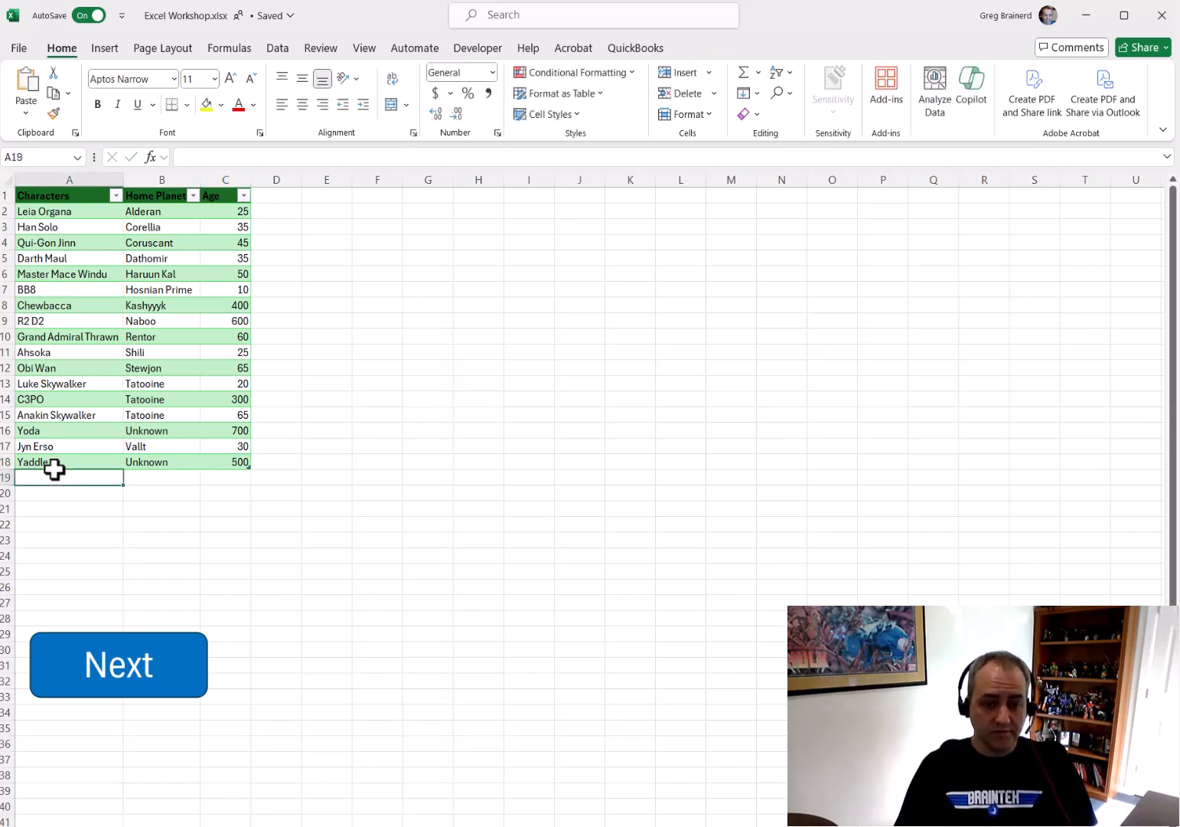
# Turn on the table's total row and toggle first-column formatting on and off
pyautogui.click(184, 336)
pyautogui.click(706, 48)
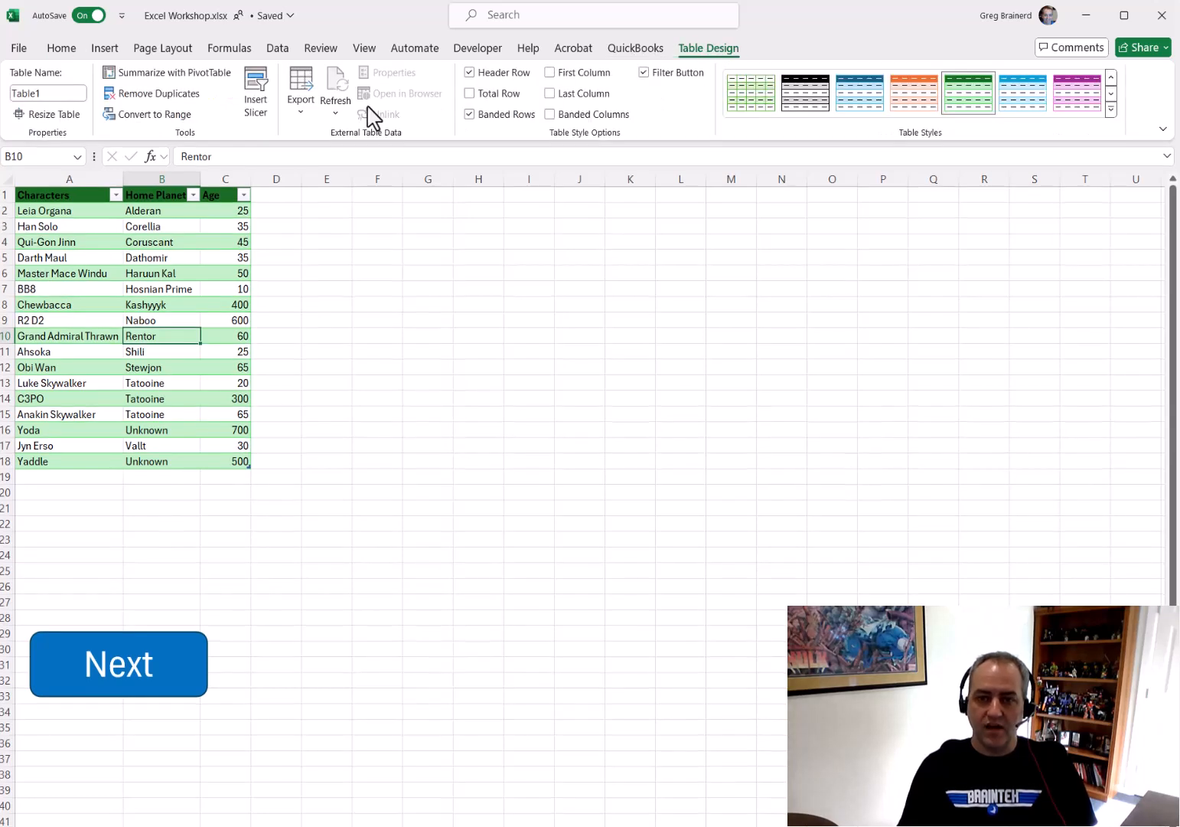
pyautogui.click(486, 92)
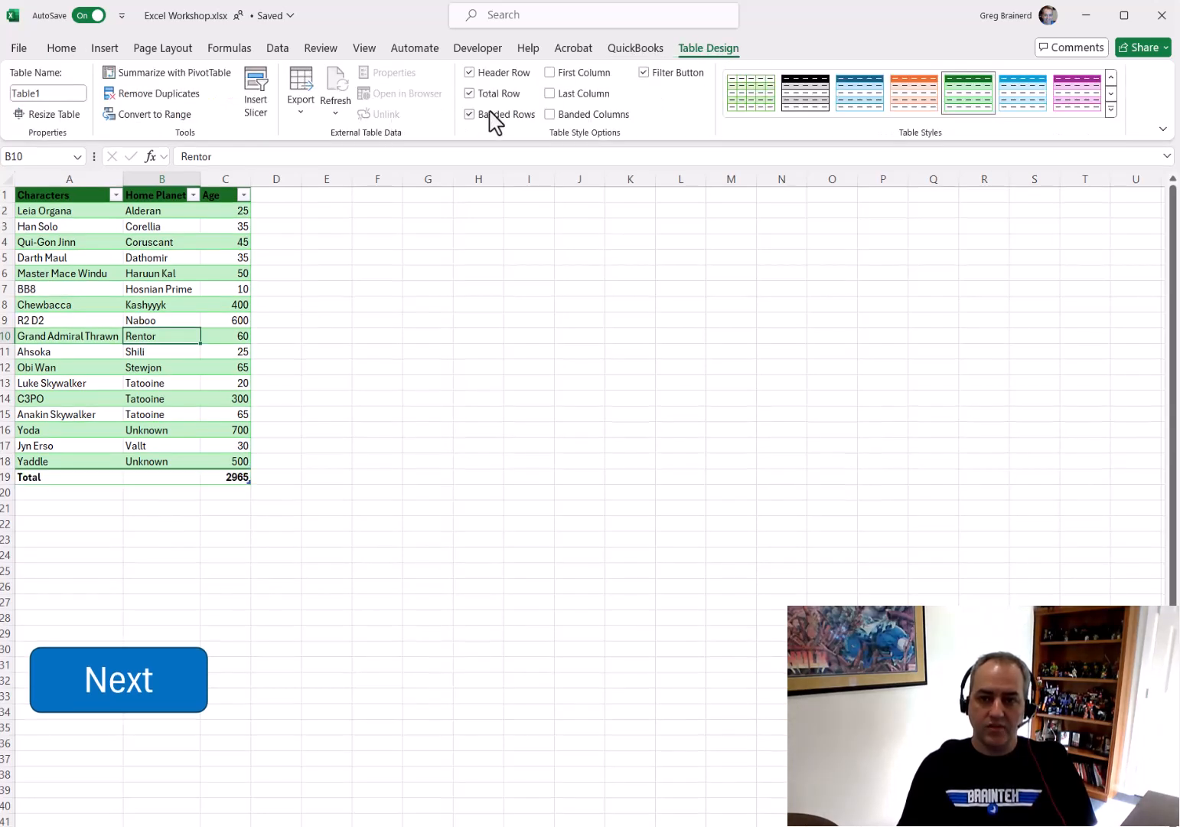
pyautogui.click(496, 128)
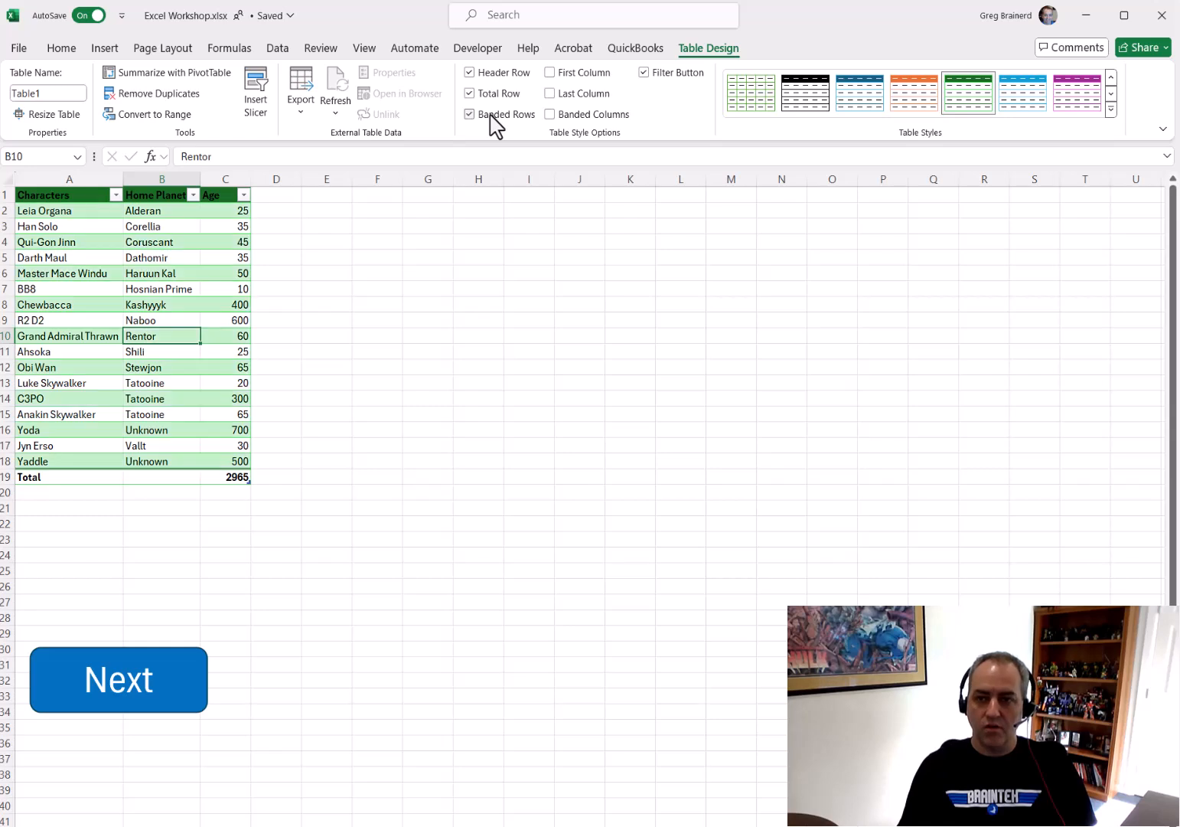
pyautogui.click(586, 74)
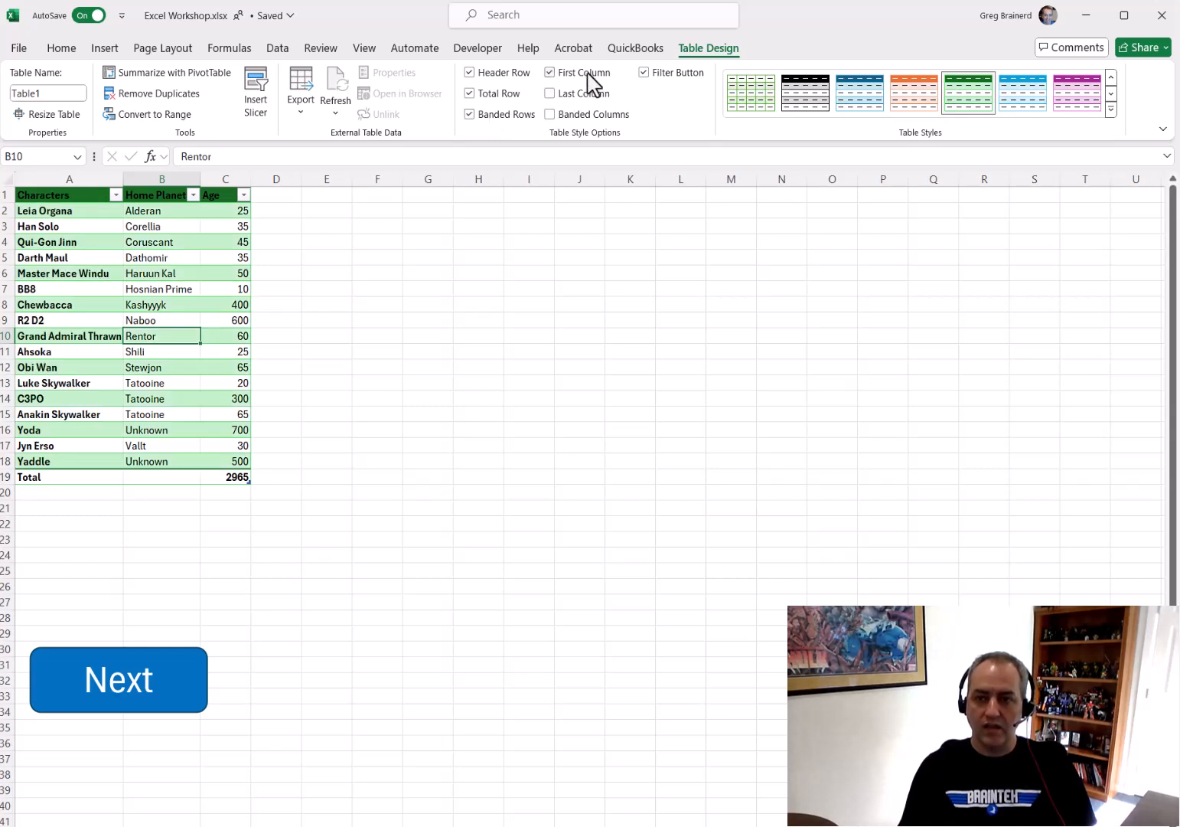
pyautogui.click(588, 74)
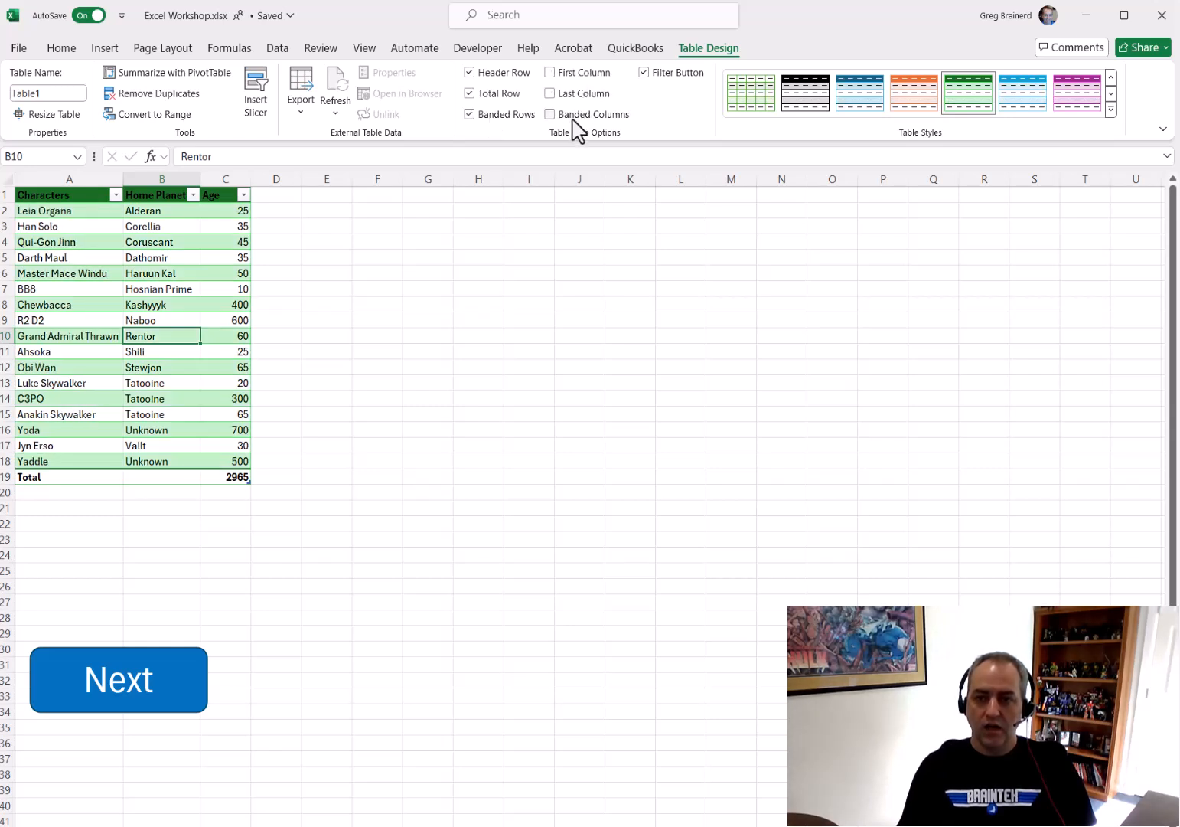
# Toggle the table's banded columns, filter buttons and header row off and back on in the table style options
pyautogui.click(579, 132)
pyautogui.click(574, 119)
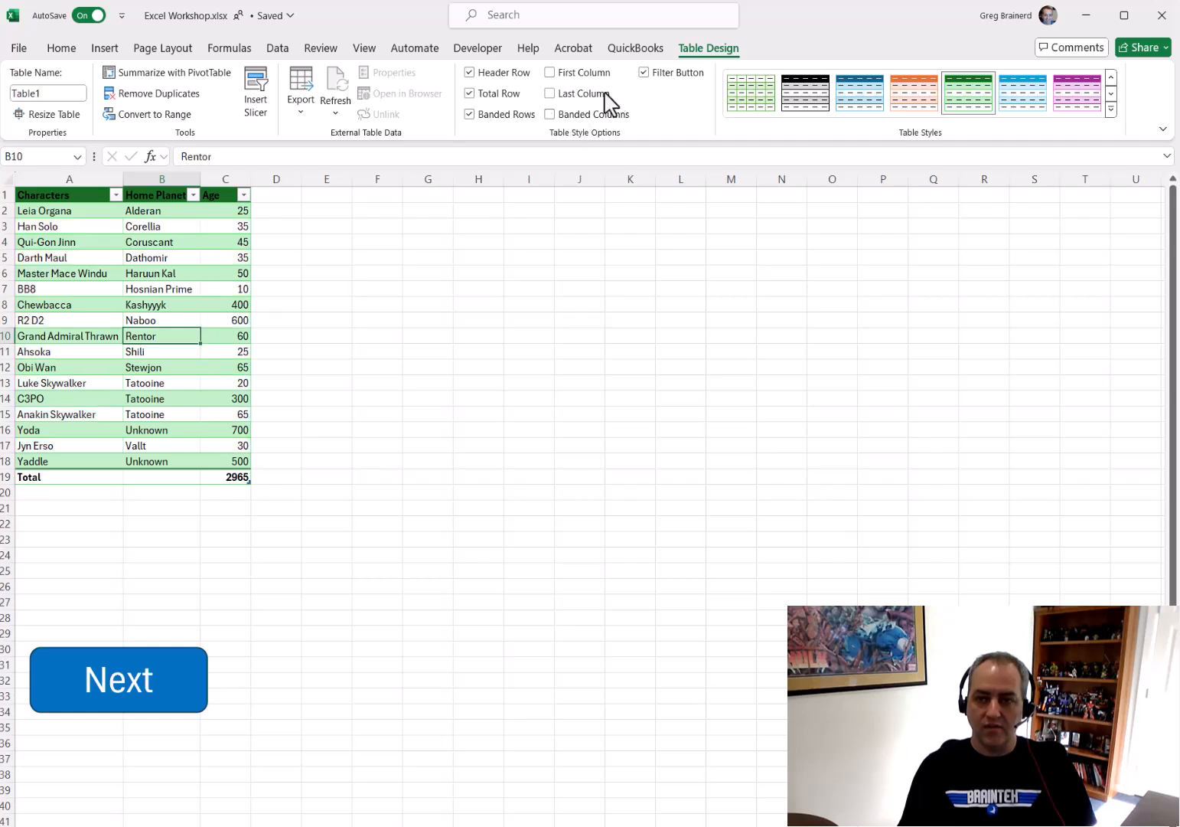
pyautogui.click(645, 73)
pyautogui.click(645, 73)
pyautogui.click(645, 72)
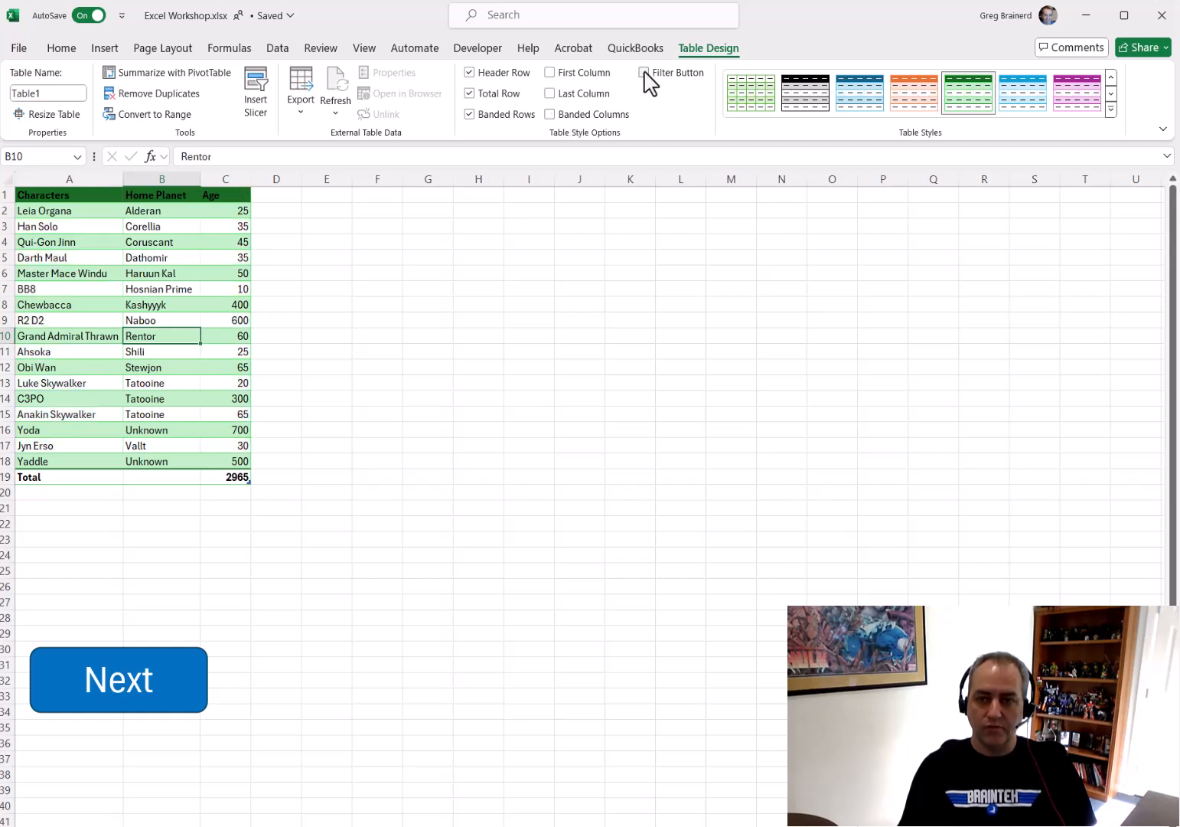
pyautogui.click(510, 82)
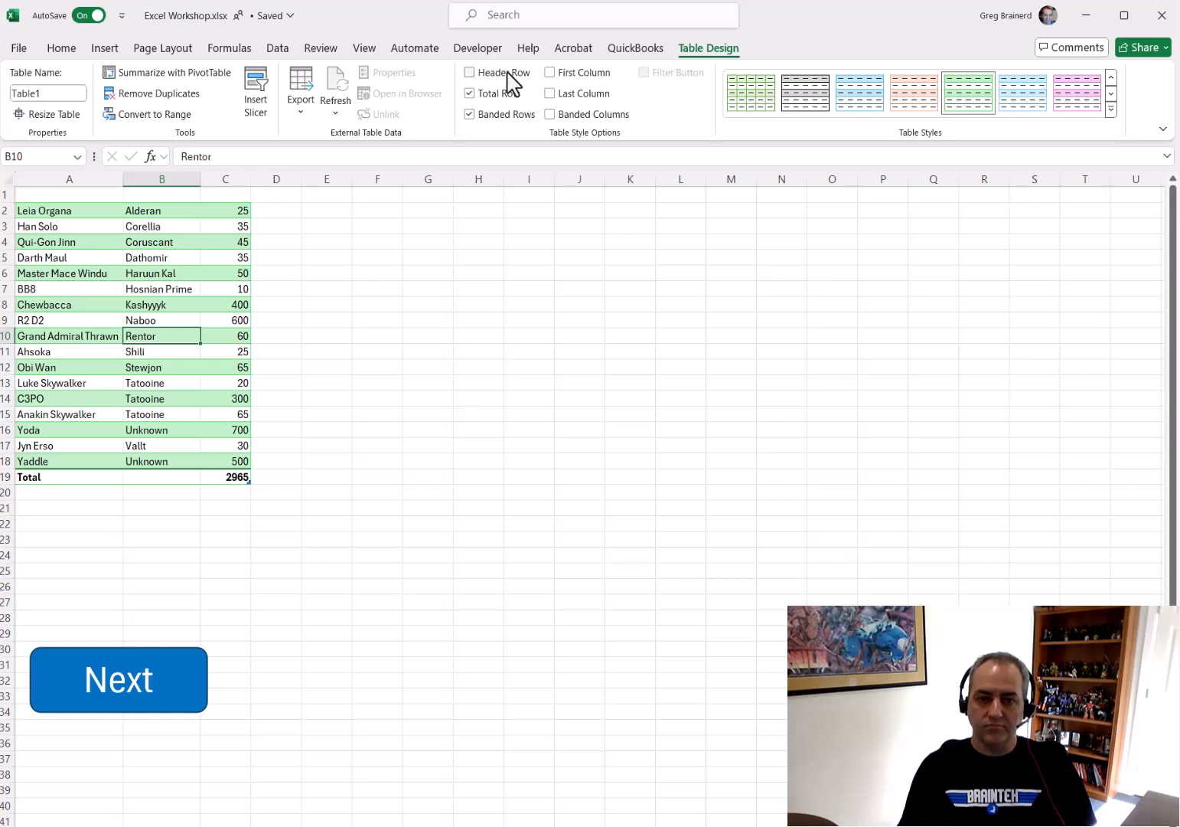
pyautogui.click(508, 74)
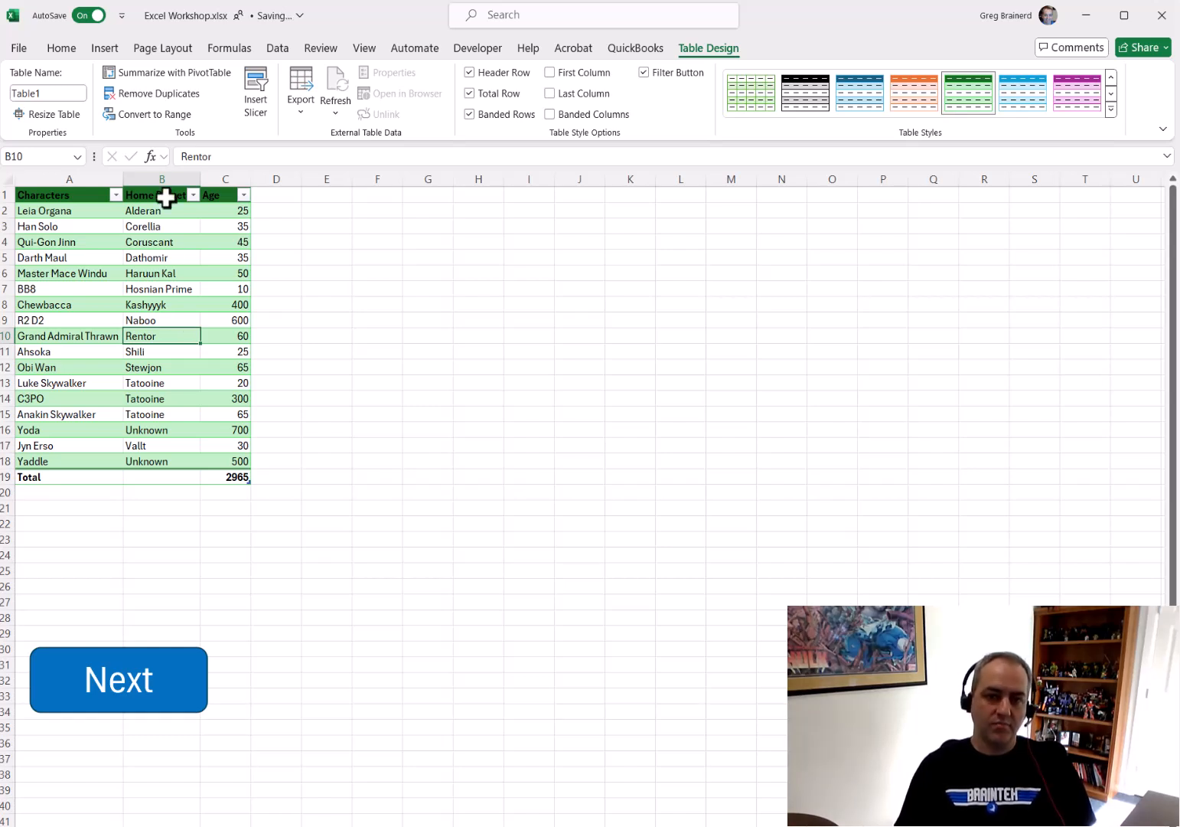
# Summarize the table with a PivotTable placed on the existing worksheet at cell F1
pyautogui.click(170, 73)
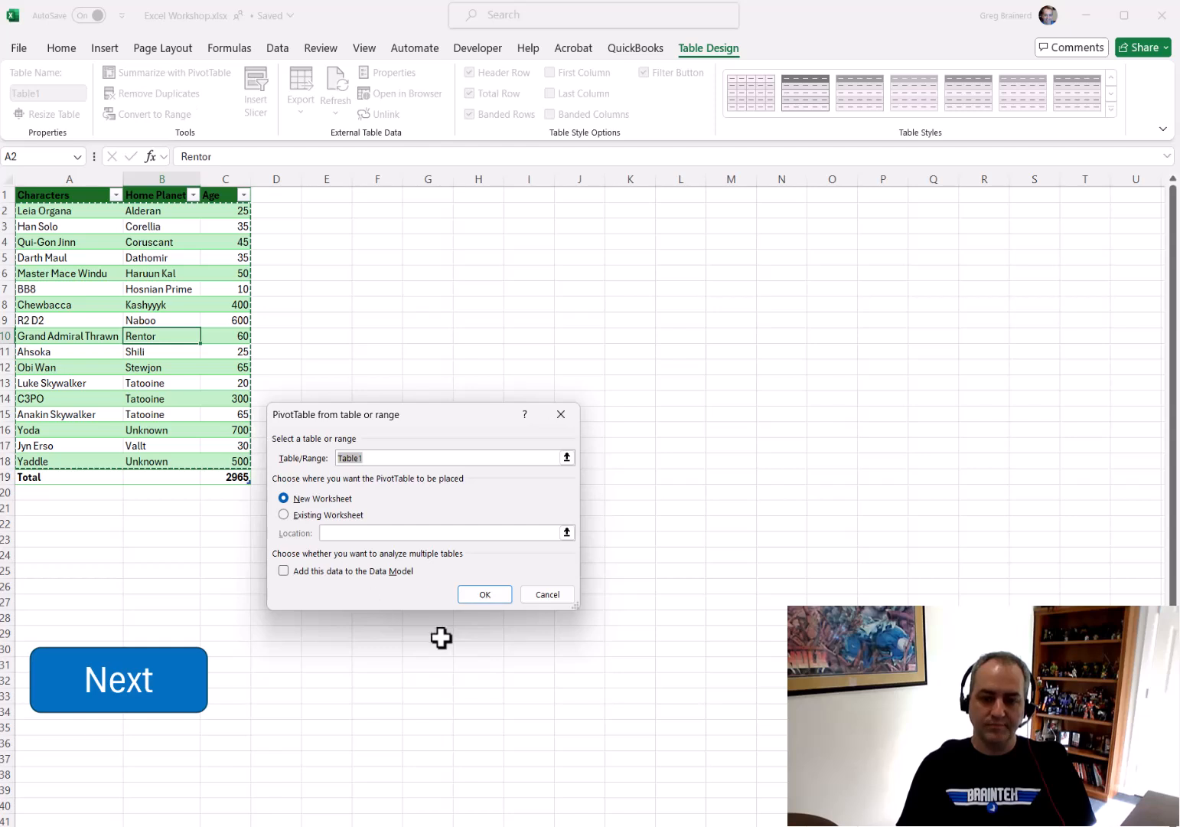
pyautogui.click(348, 514)
pyautogui.click(567, 532)
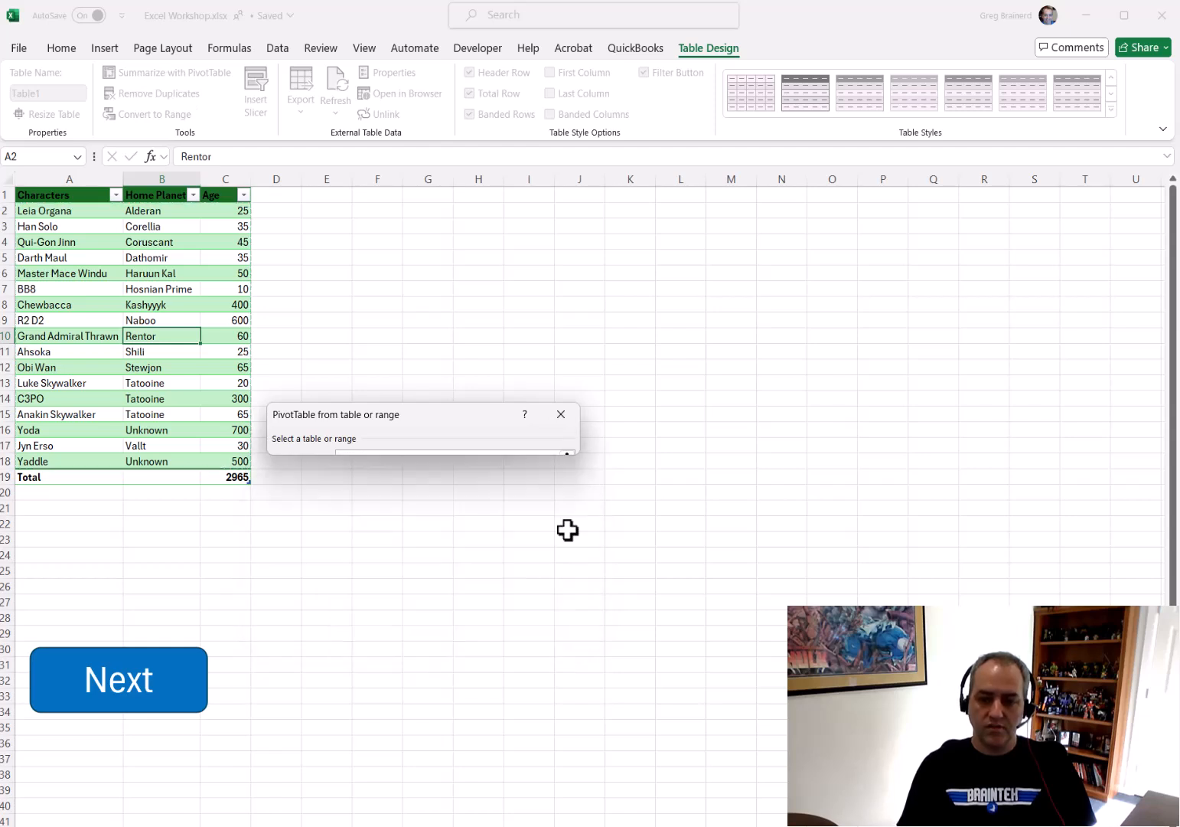
pyautogui.click(369, 196)
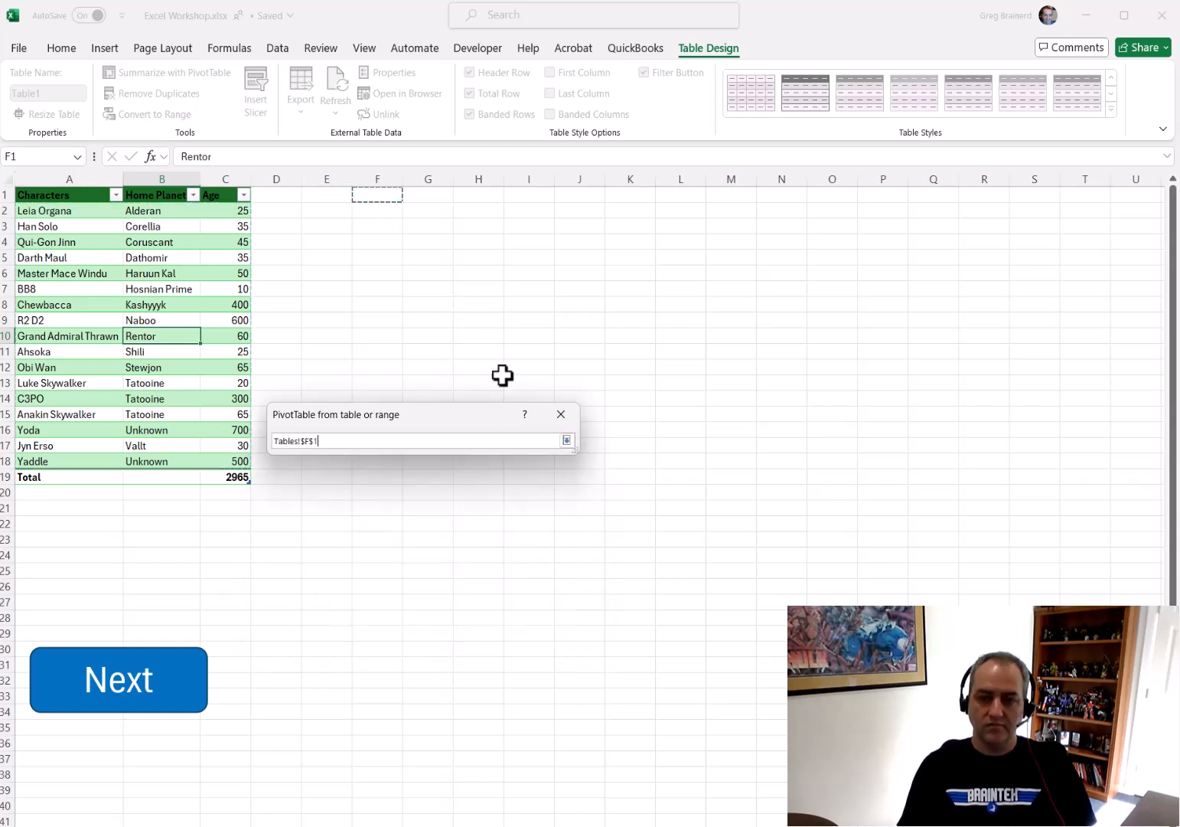
pyautogui.click(567, 441)
pyautogui.click(485, 593)
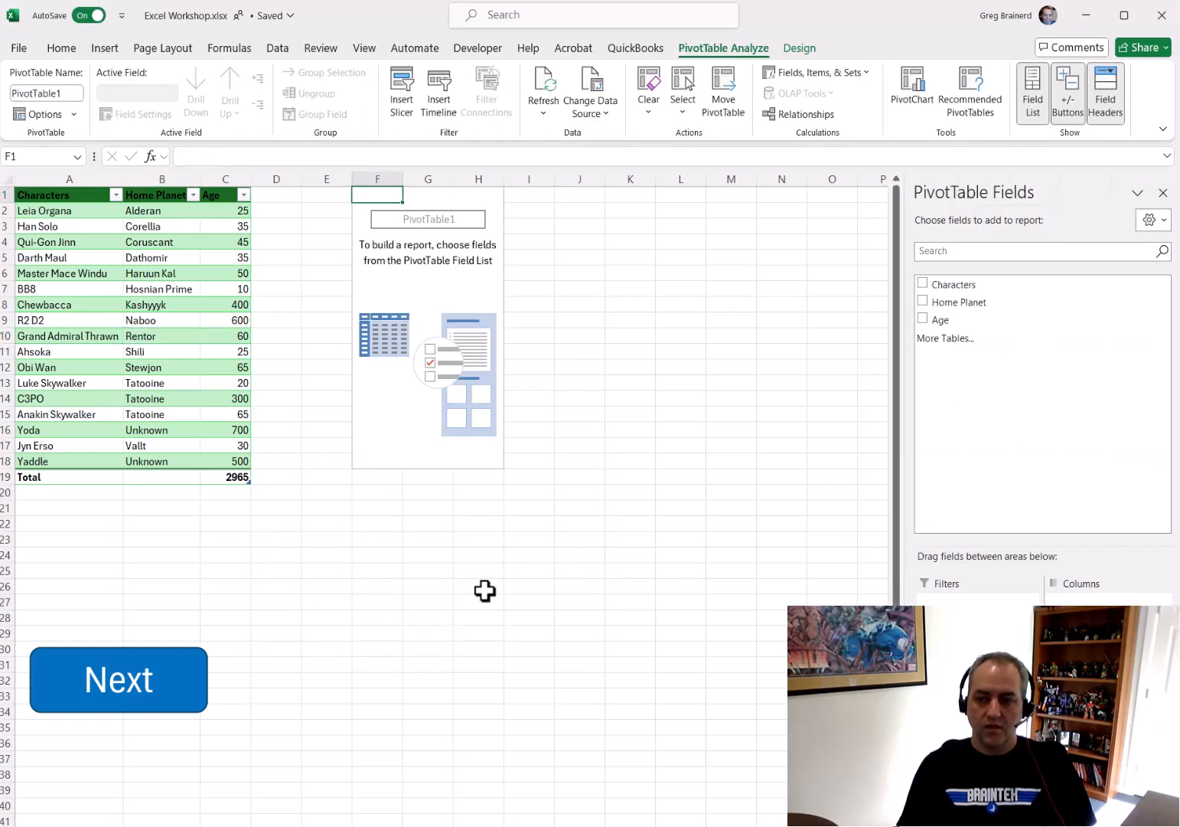
# Add the Characters, Home Planet and Age fields to the PivotTable
pyautogui.click(922, 283)
pyautogui.click(923, 301)
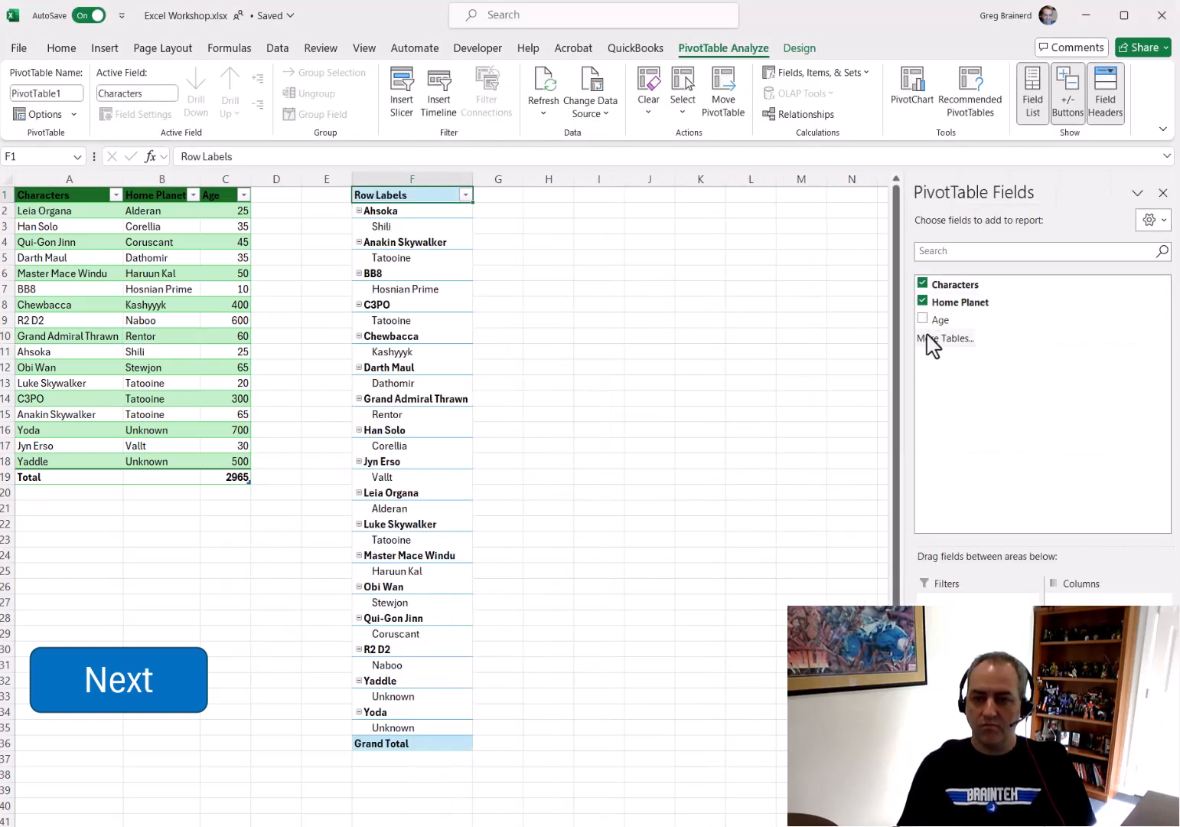
pyautogui.click(924, 319)
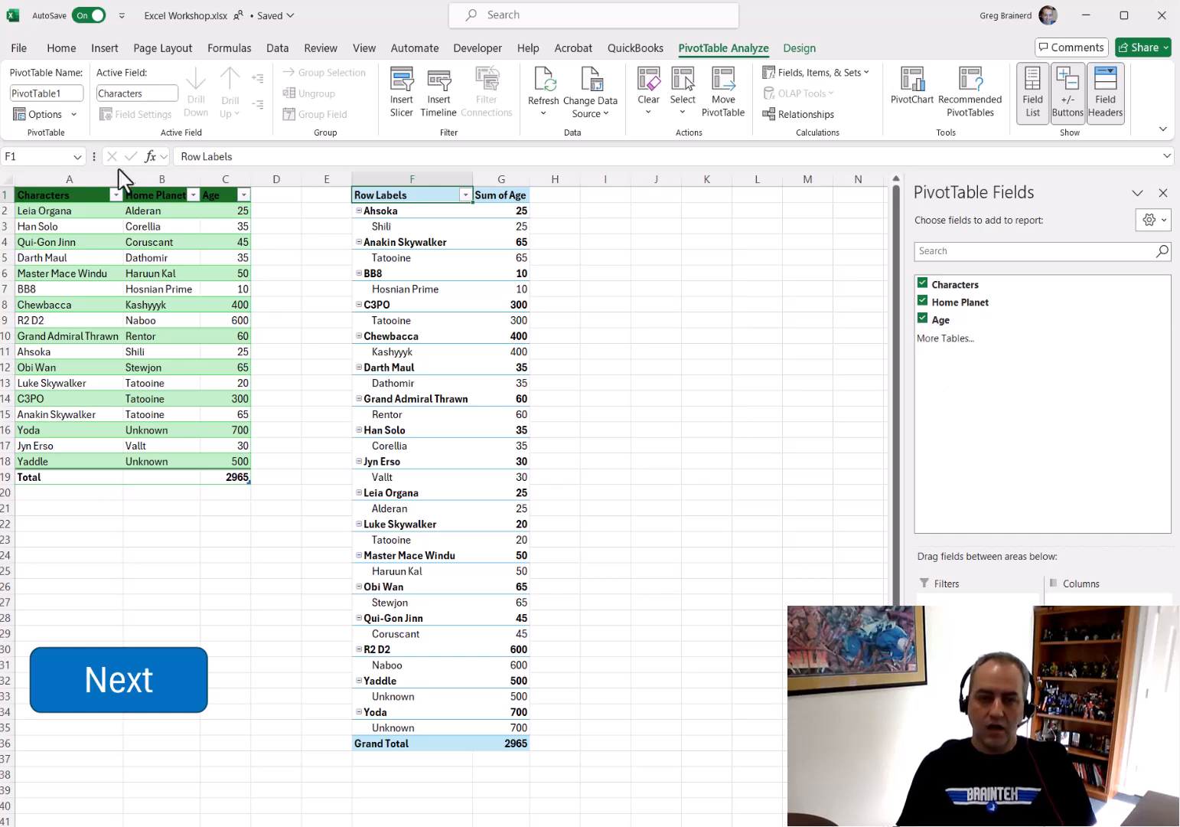
# Insert a PivotChart from the table on the existing worksheet at cell I2
pyautogui.click(147, 288)
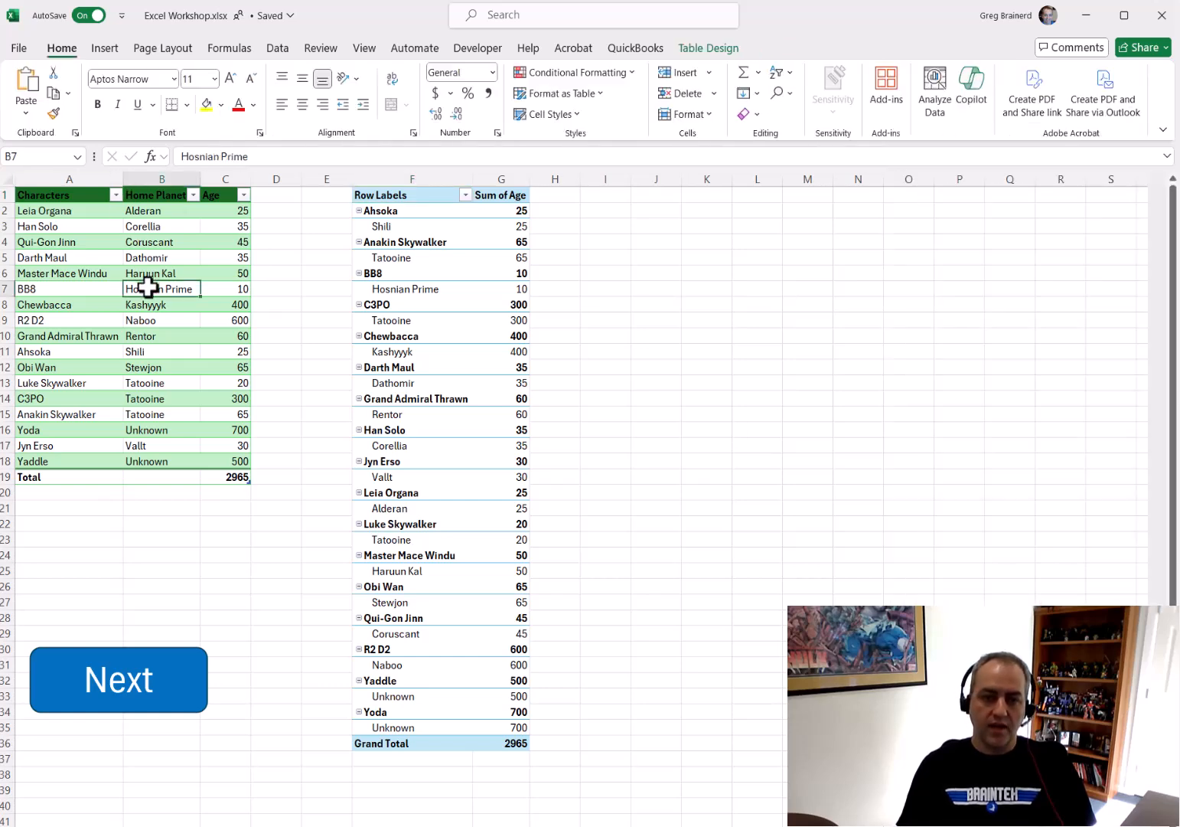
pyautogui.click(105, 49)
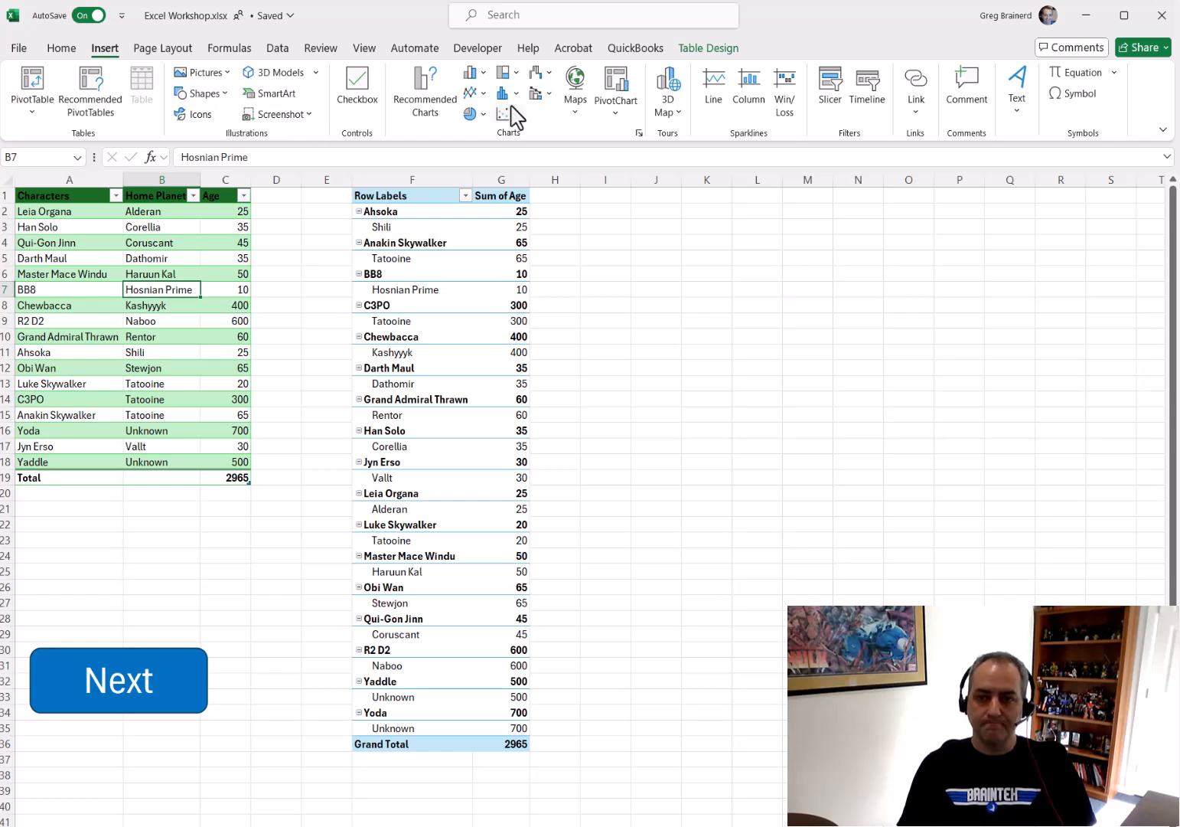
pyautogui.click(621, 95)
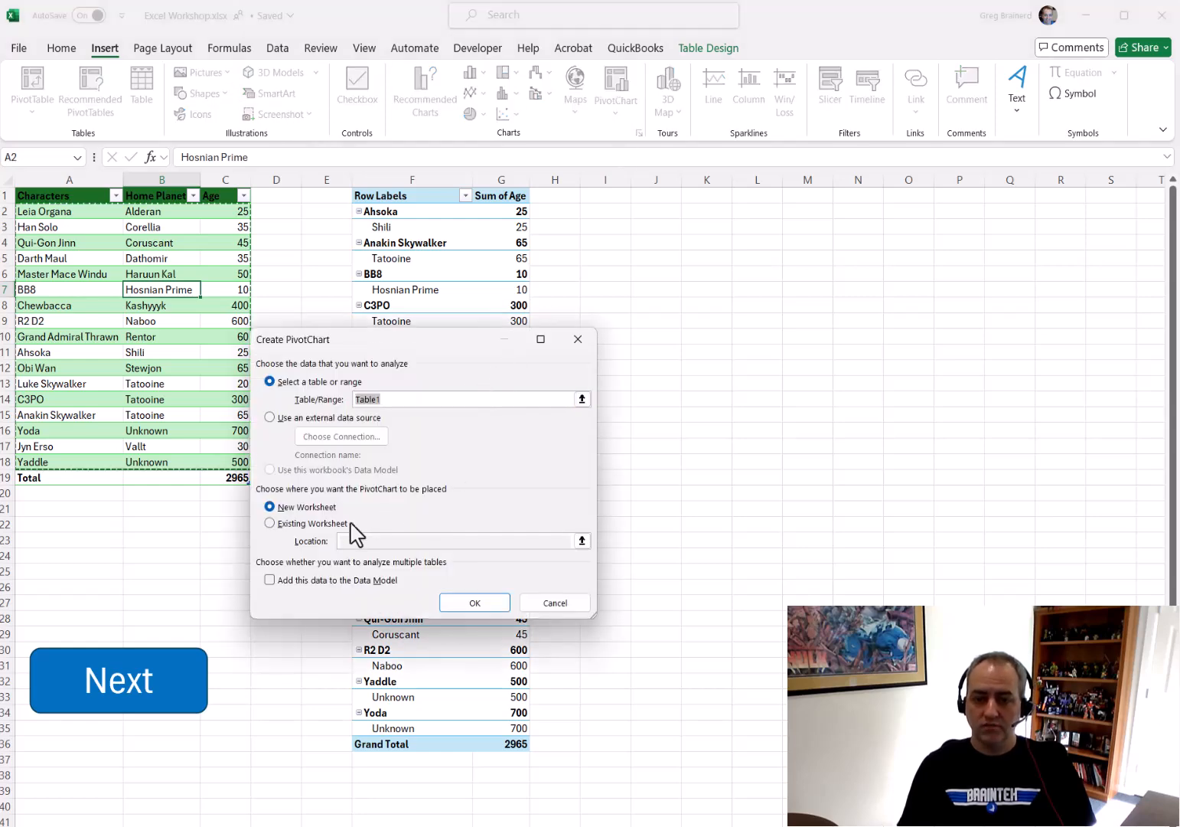
pyautogui.click(322, 525)
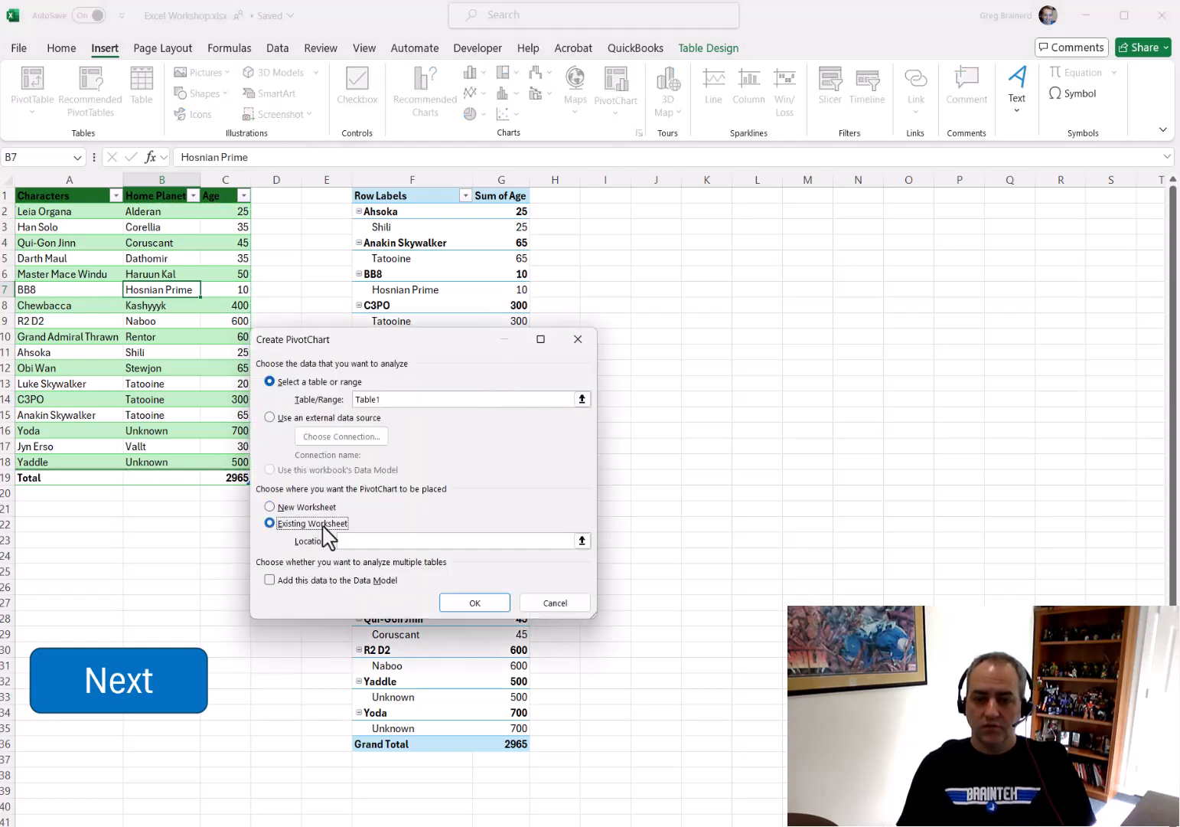
pyautogui.click(582, 541)
pyautogui.click(623, 212)
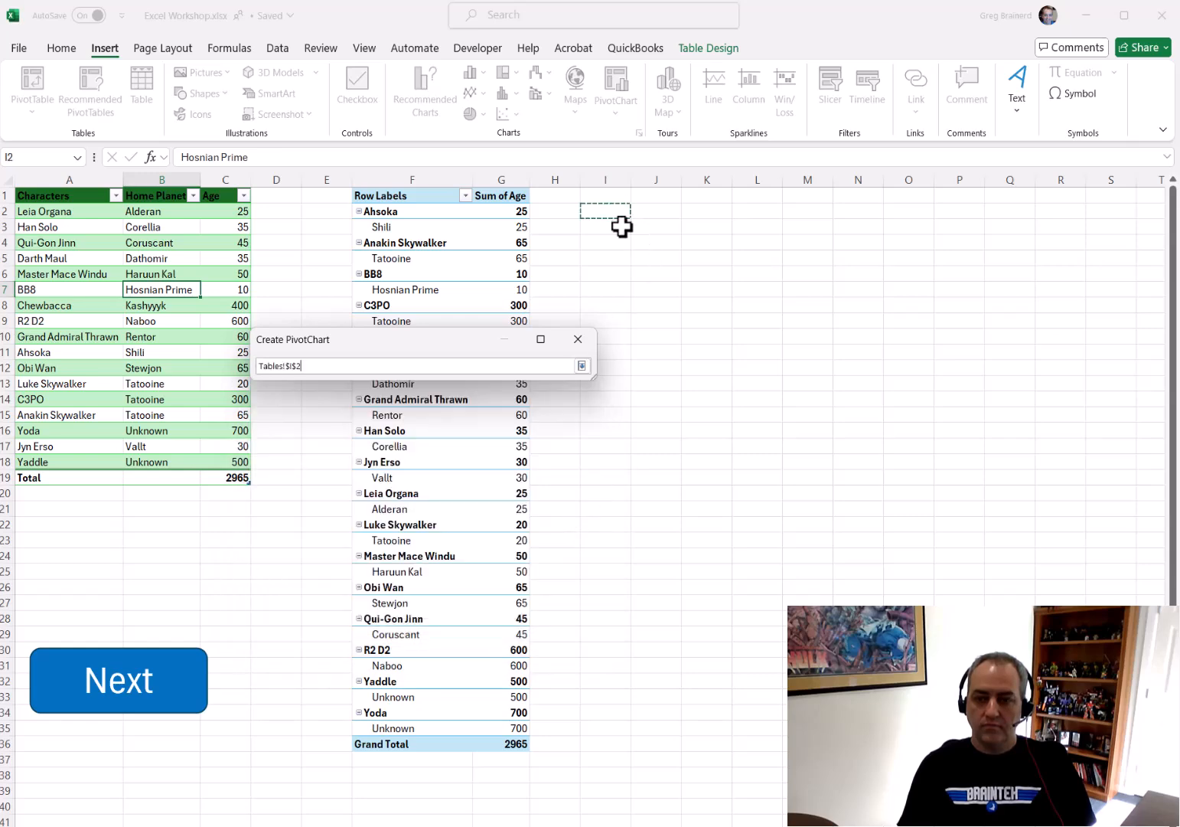
pyautogui.click(582, 366)
pyautogui.click(475, 604)
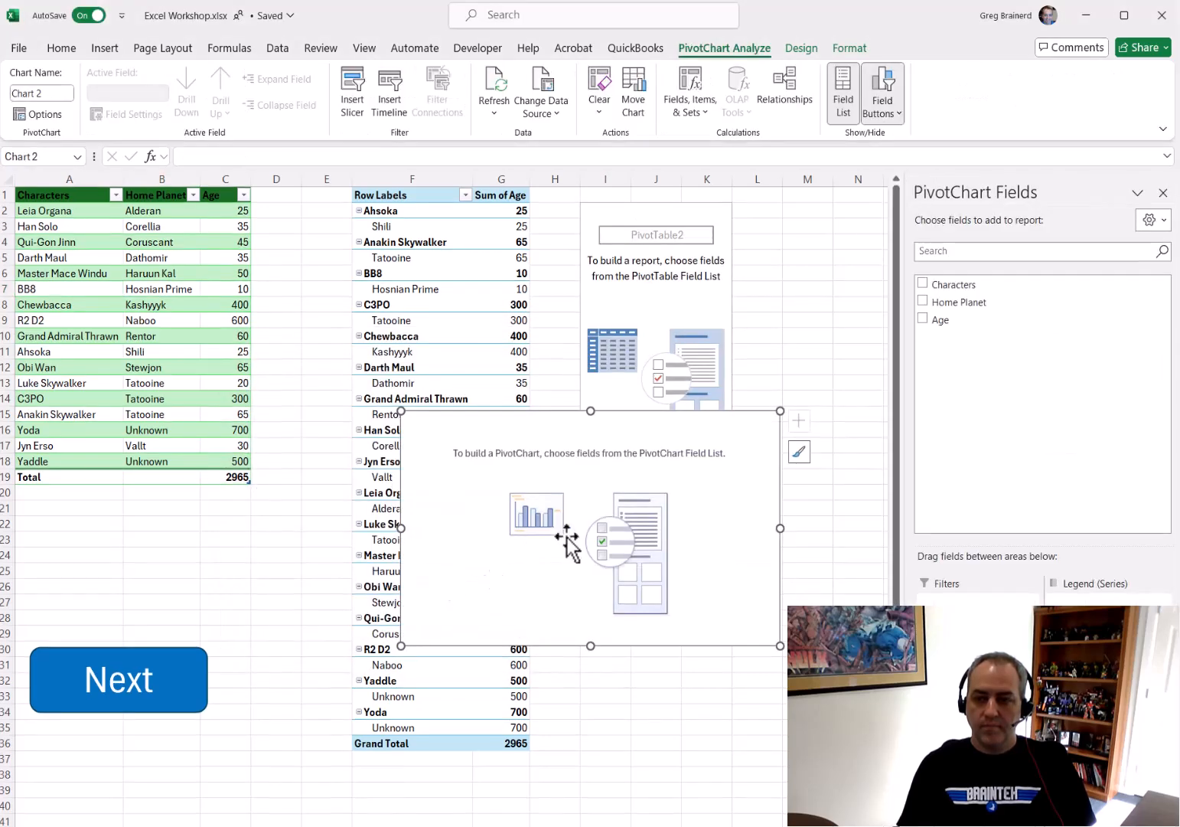
# Add Characters, Home Planet and Age to the PivotChart and move the chart lower on the sheet
pyautogui.click(923, 283)
pyautogui.click(923, 300)
pyautogui.click(923, 319)
pyautogui.moveTo(693, 431); pyautogui.dragTo(598, 563)
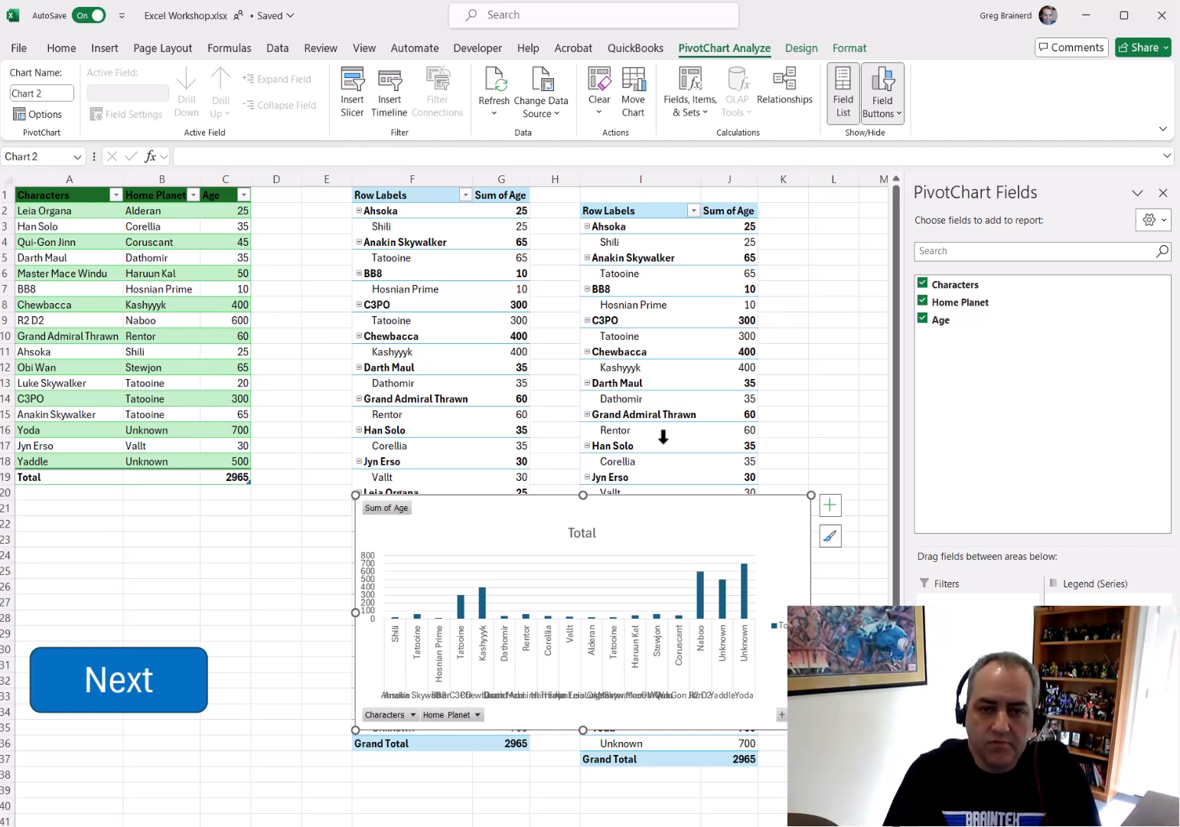
# Delete the PivotChart and clear columns F through J holding both PivotTables
pyautogui.press('Delete')
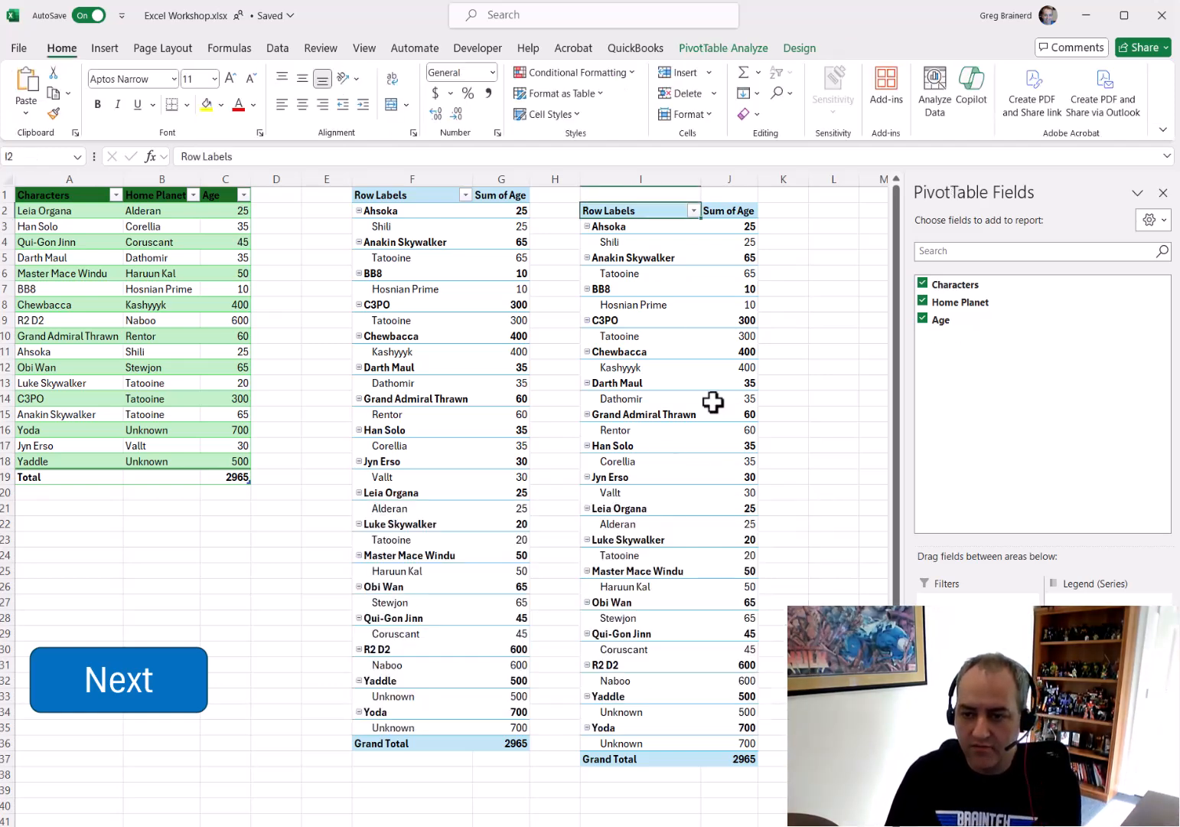
pyautogui.moveTo(429, 180); pyautogui.dragTo(777, 185)
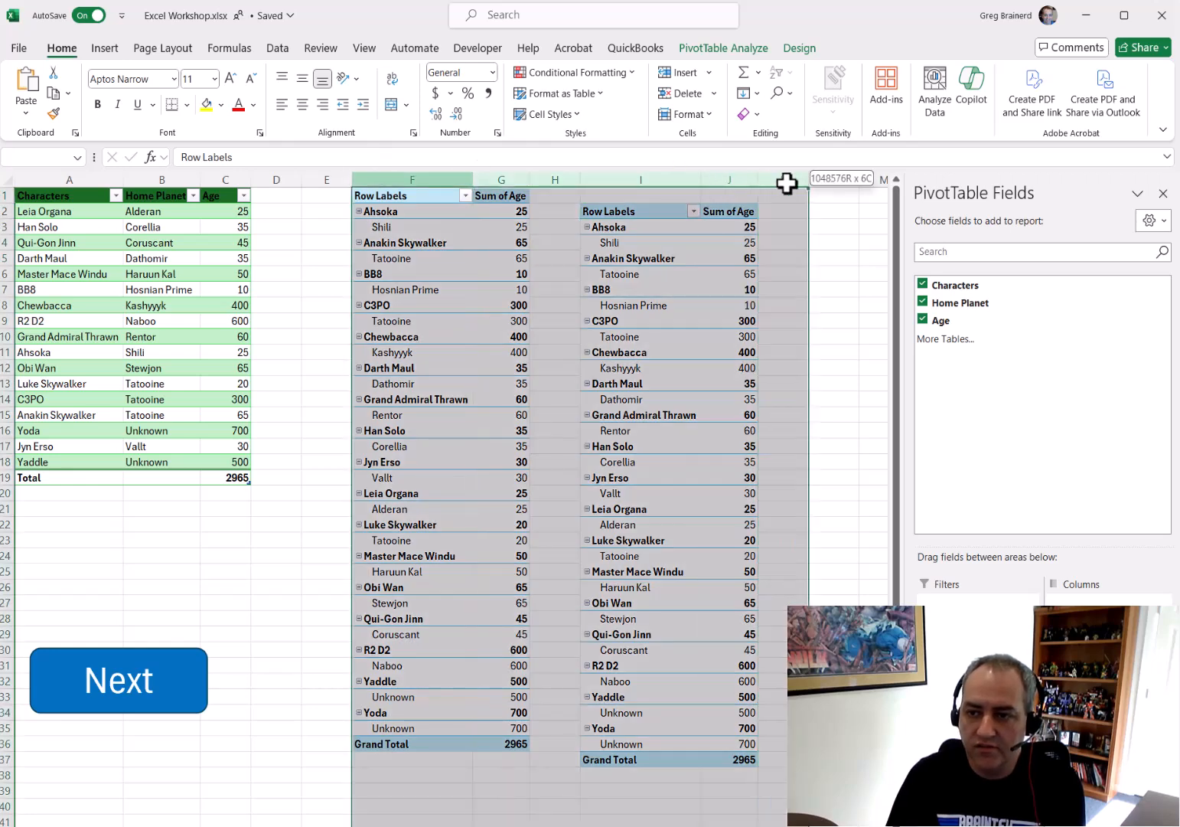
pyautogui.press('Delete')
# Convert the characters table back to a normal range
pyautogui.click(174, 540)
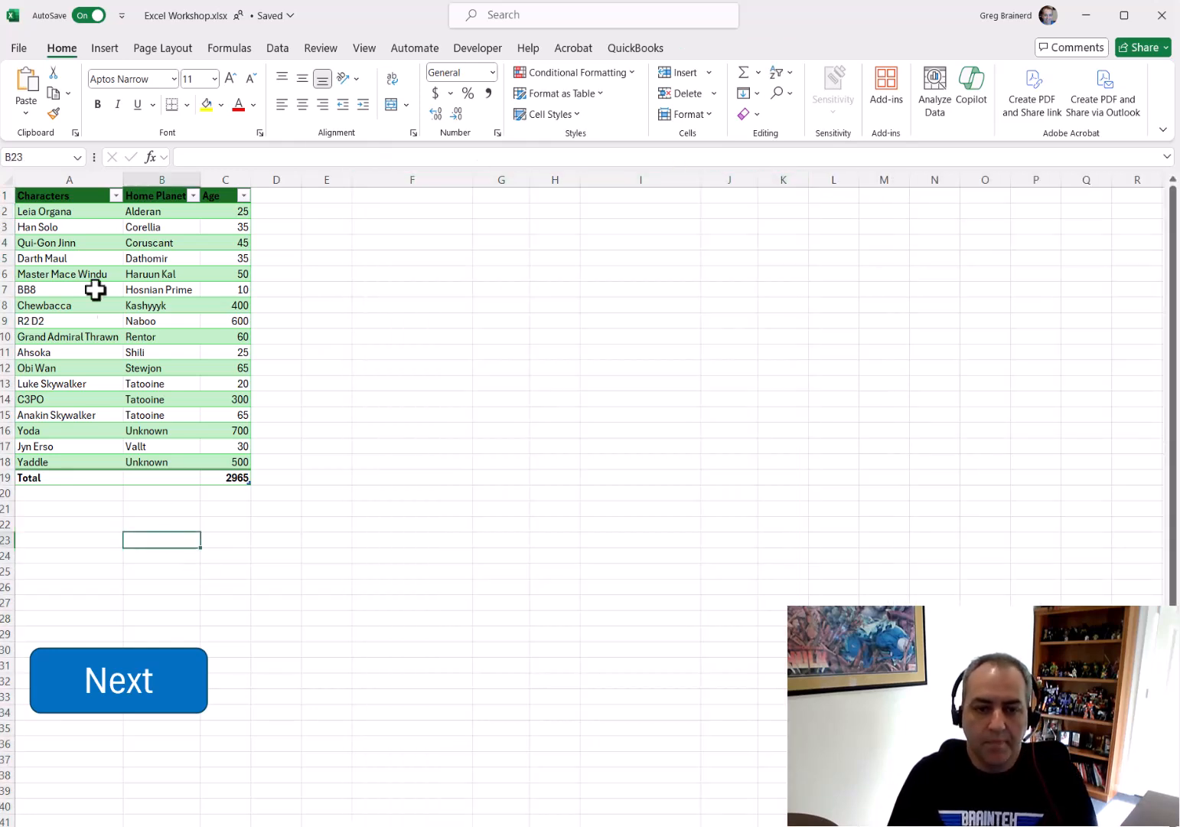
pyautogui.click(115, 304)
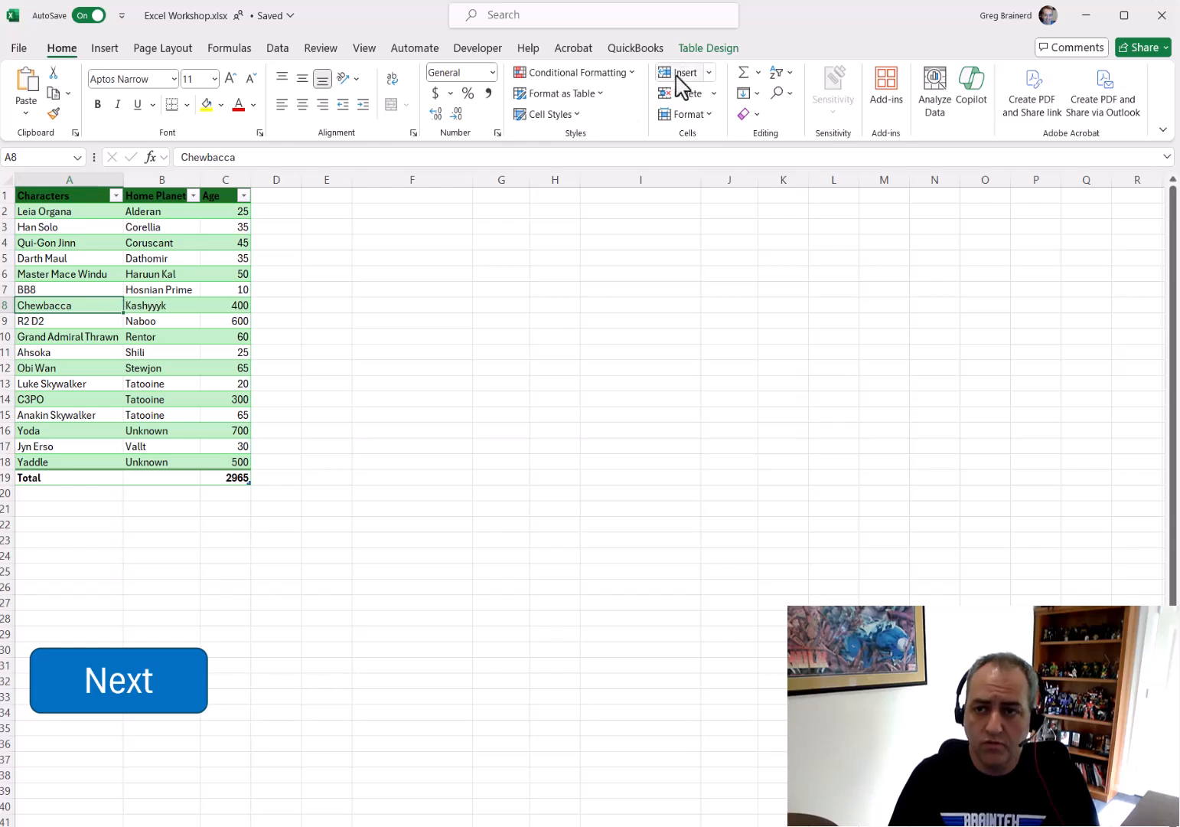
pyautogui.click(693, 49)
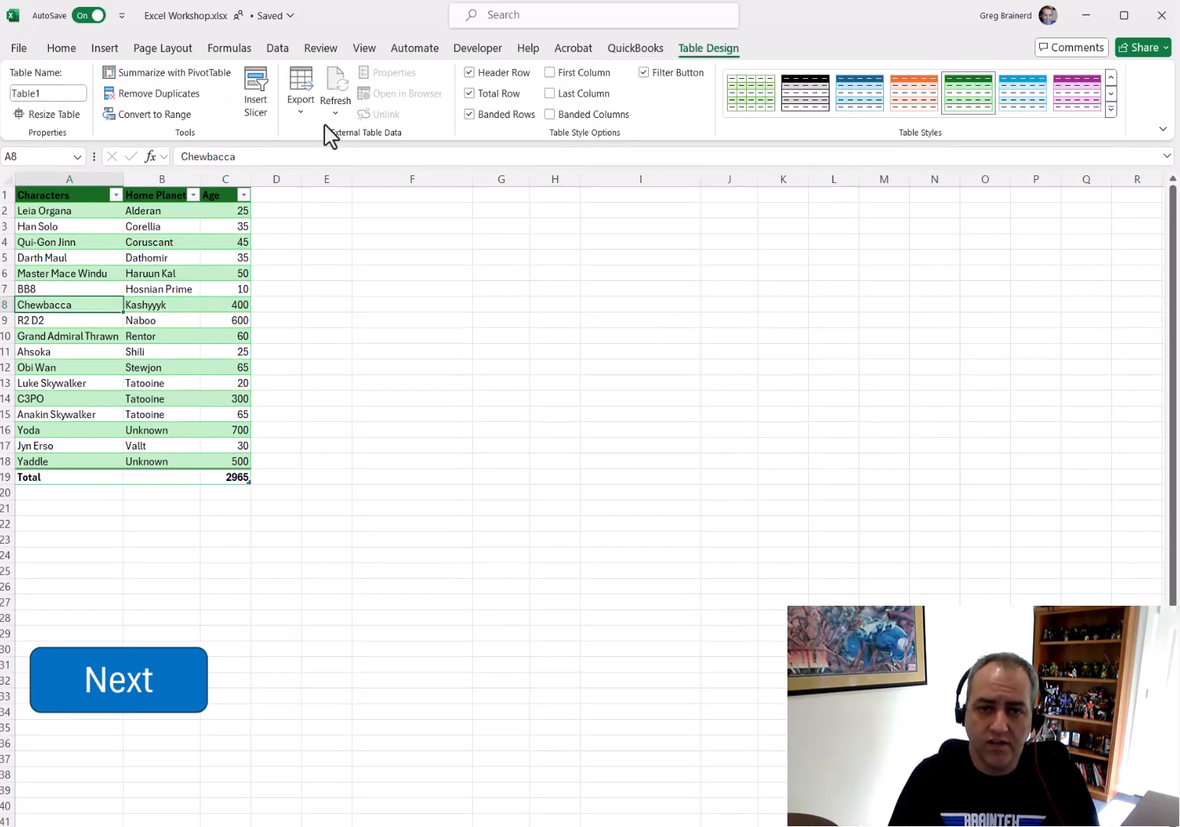
pyautogui.click(166, 117)
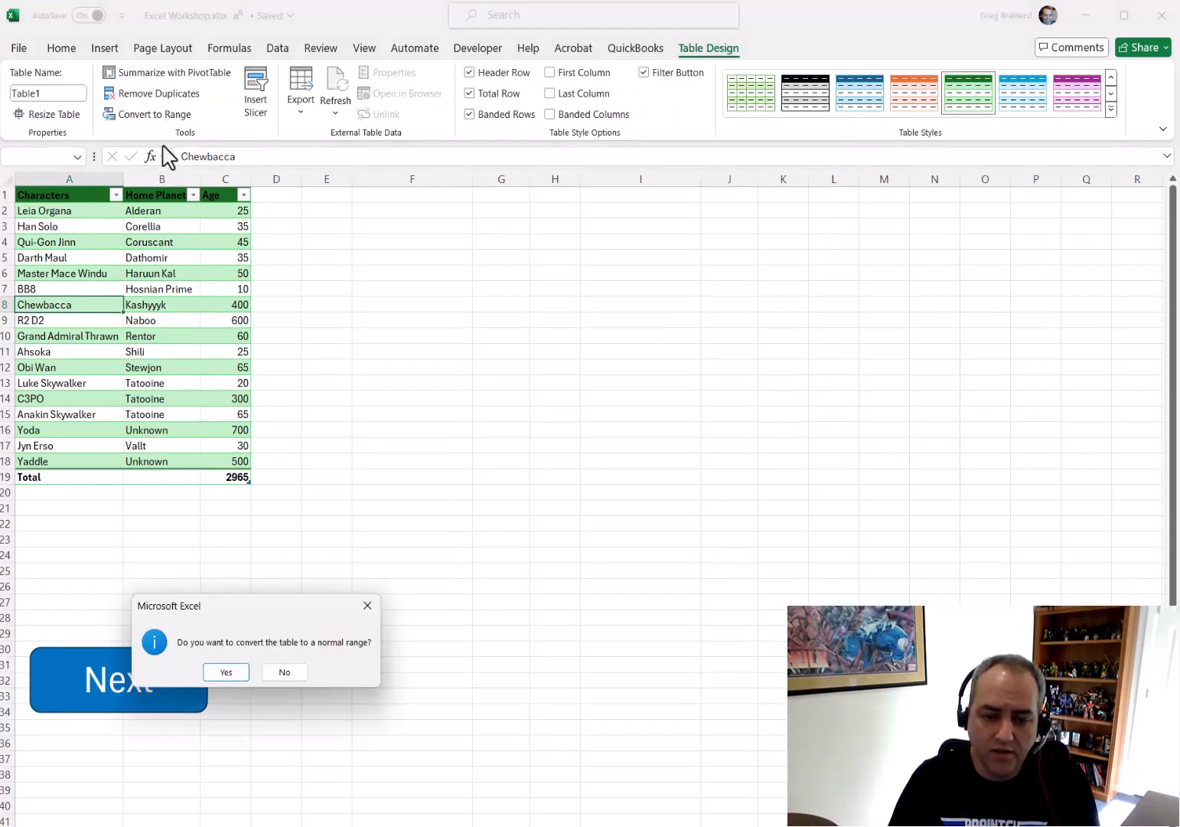
pyautogui.click(226, 672)
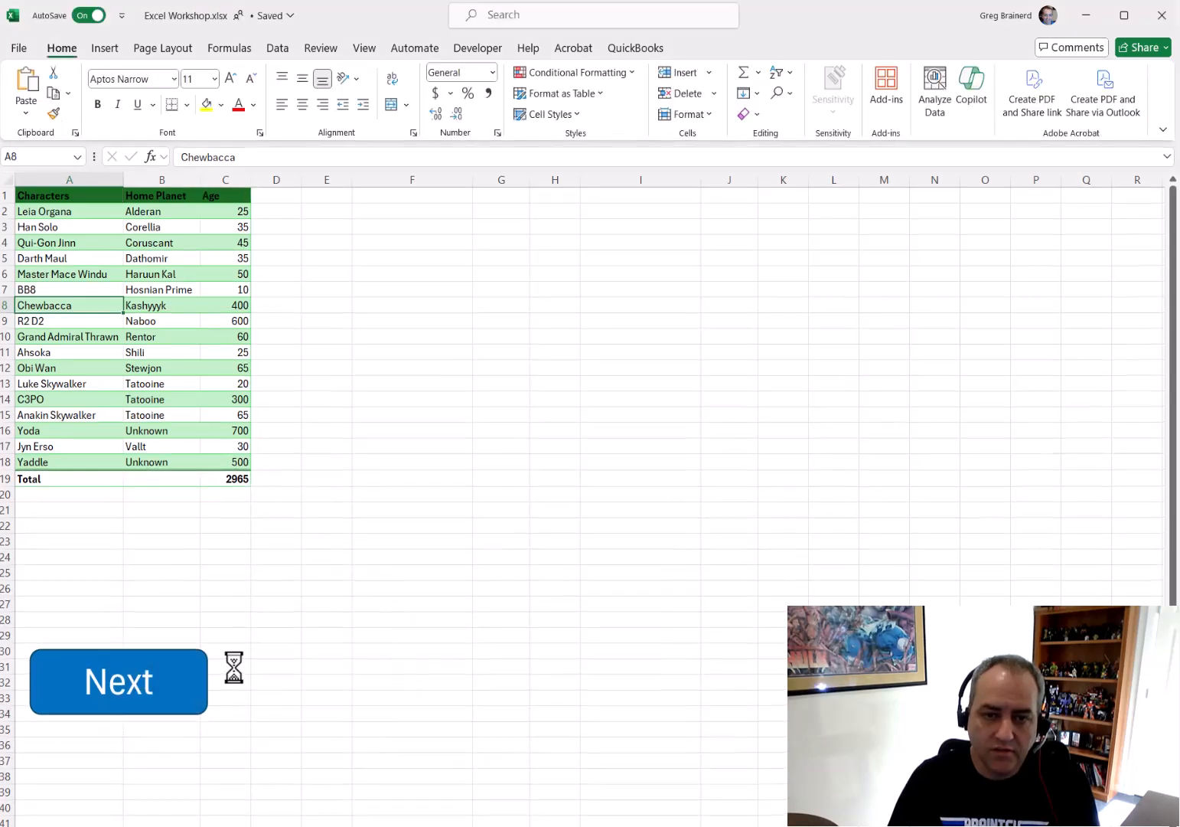
# Select columns A to C and remove all borders and cell fill
pyautogui.moveTo(107, 179); pyautogui.dragTo(232, 163)
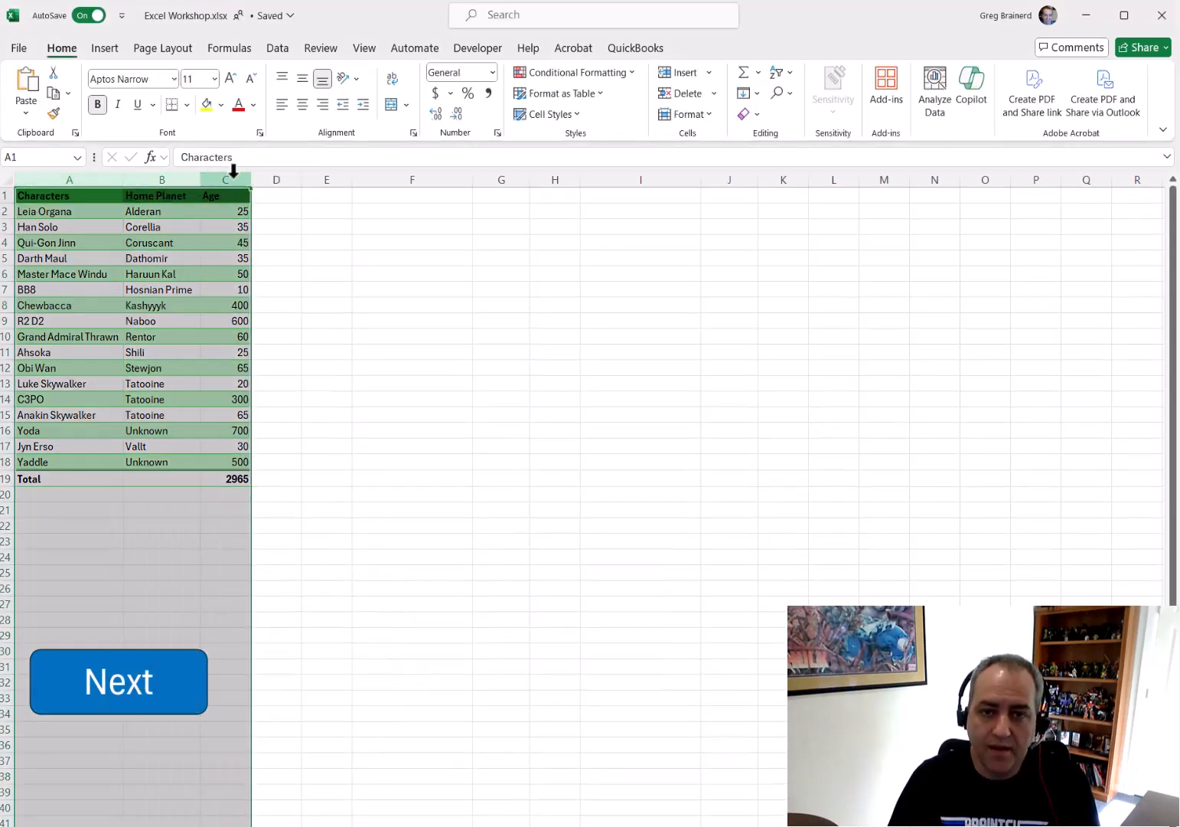
pyautogui.click(186, 104)
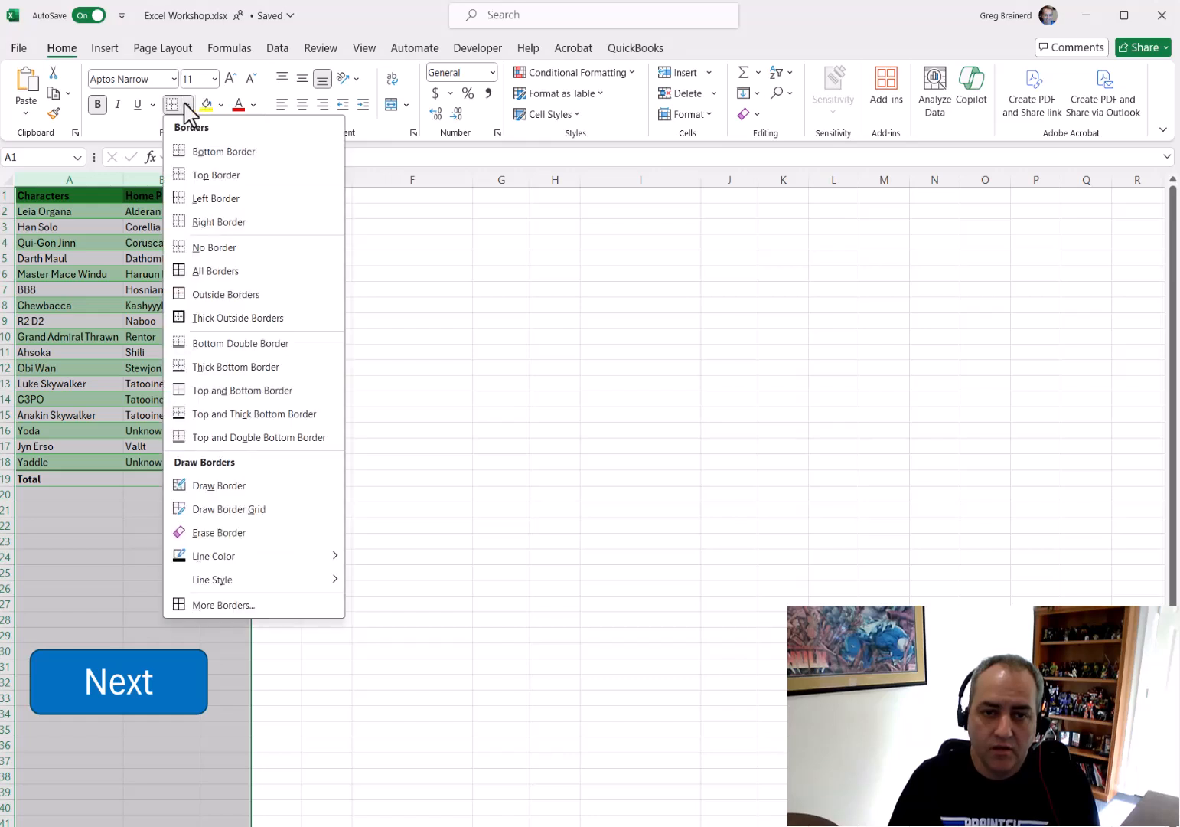
pyautogui.click(205, 247)
pyautogui.click(221, 104)
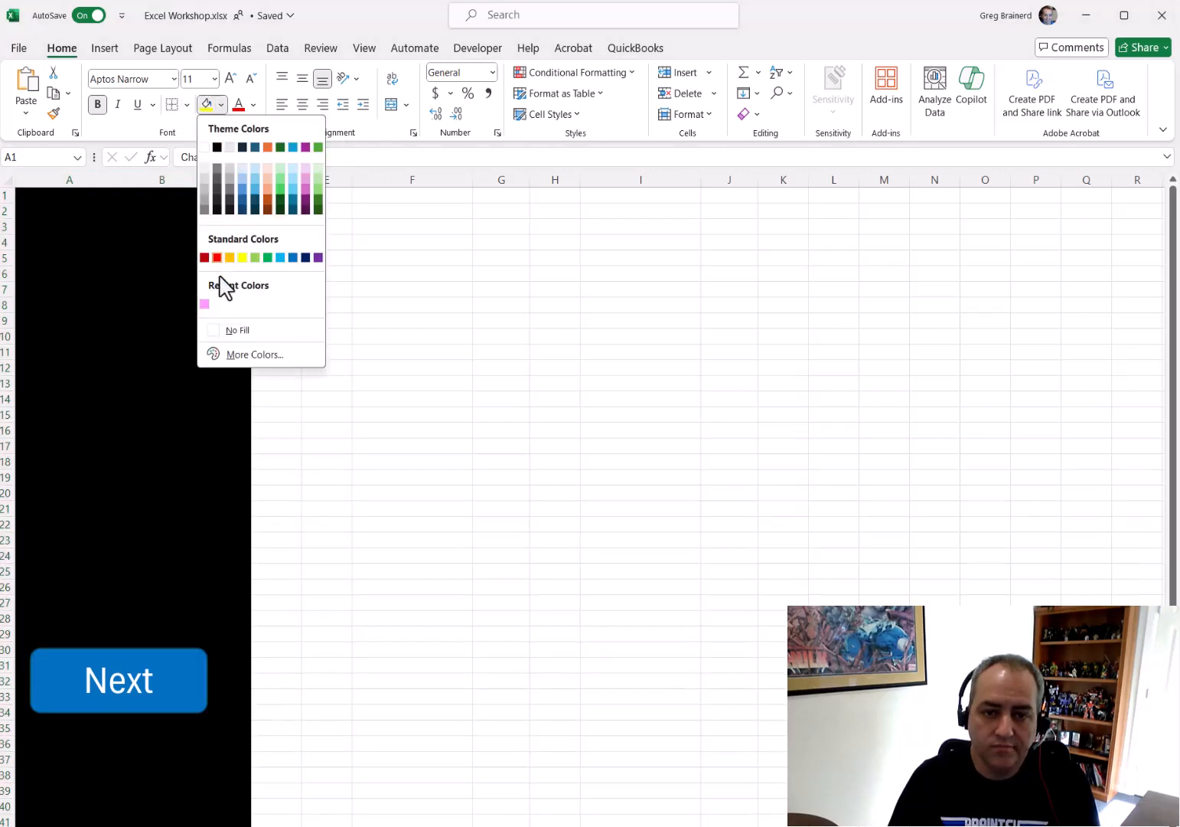
pyautogui.click(234, 332)
# Set the font colour of columns A to C to black and remove bold formatting
pyautogui.click(254, 105)
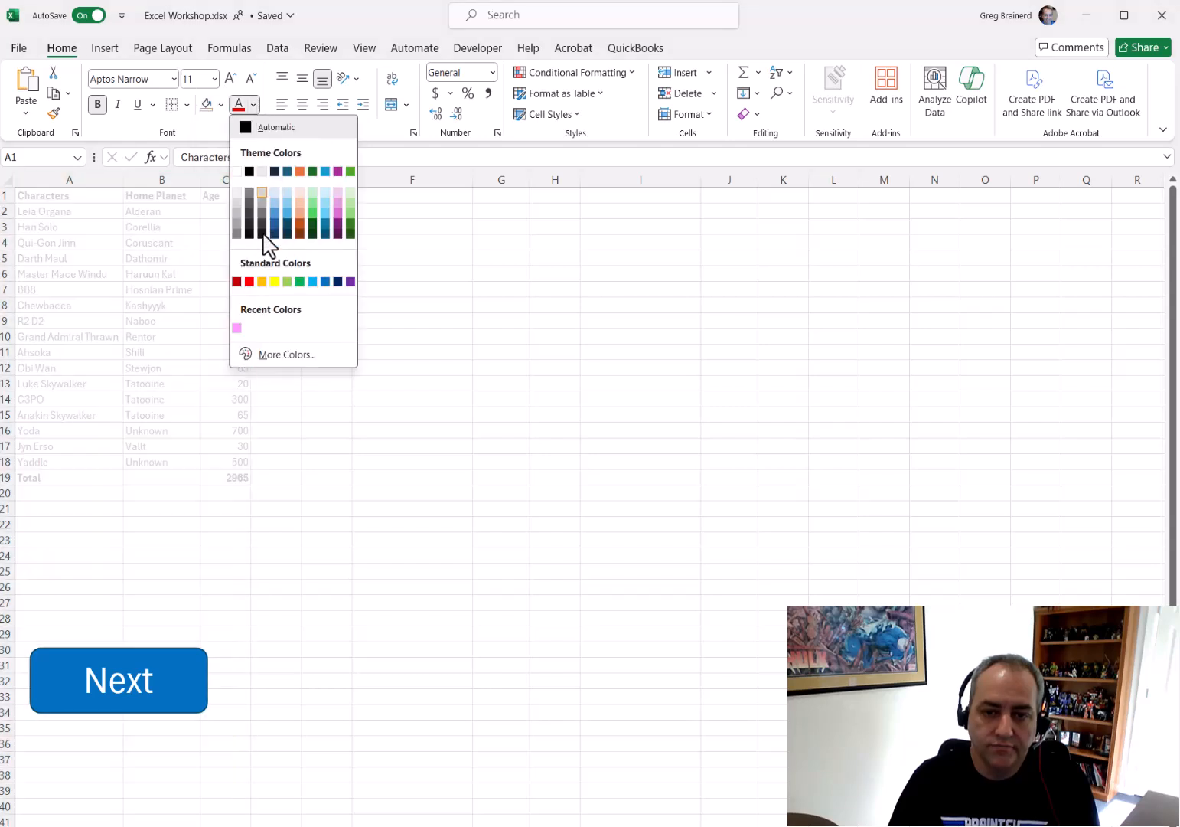
pyautogui.click(251, 171)
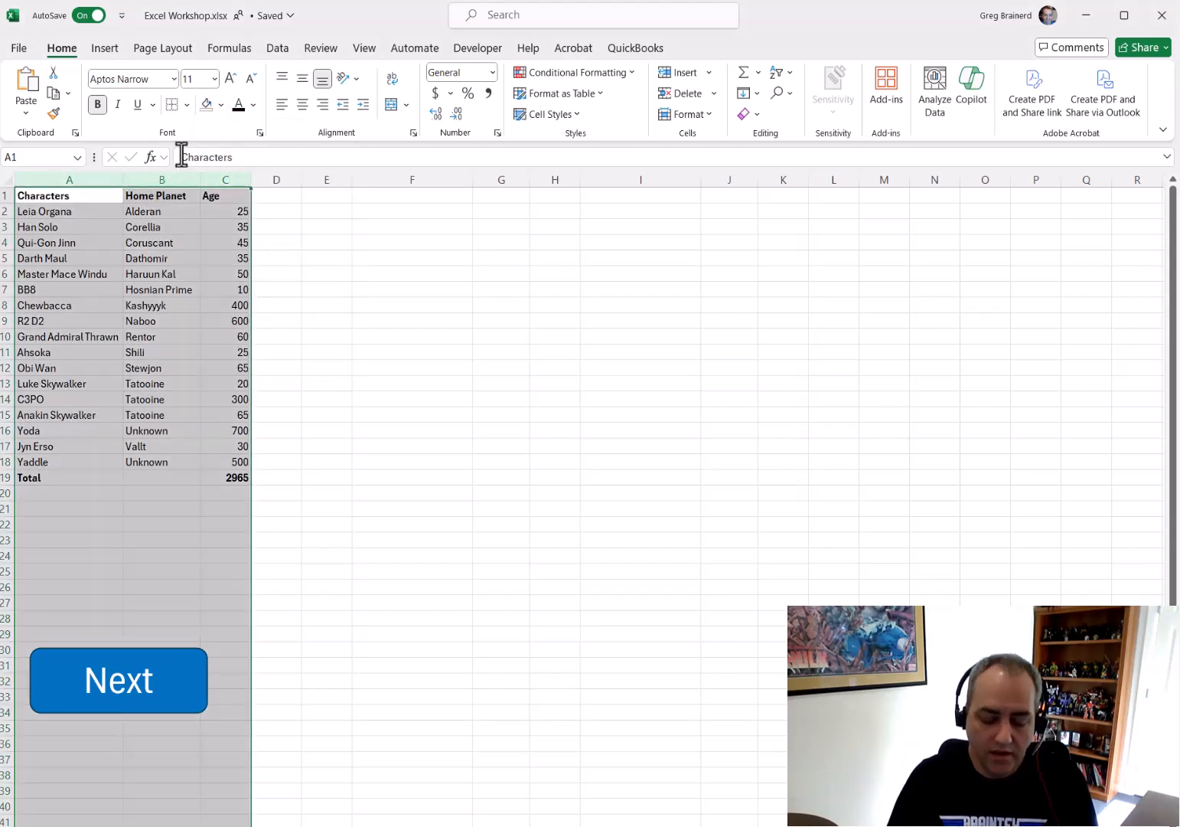
pyautogui.hotkey('ctrl', 'b')
pyautogui.click(336, 301)
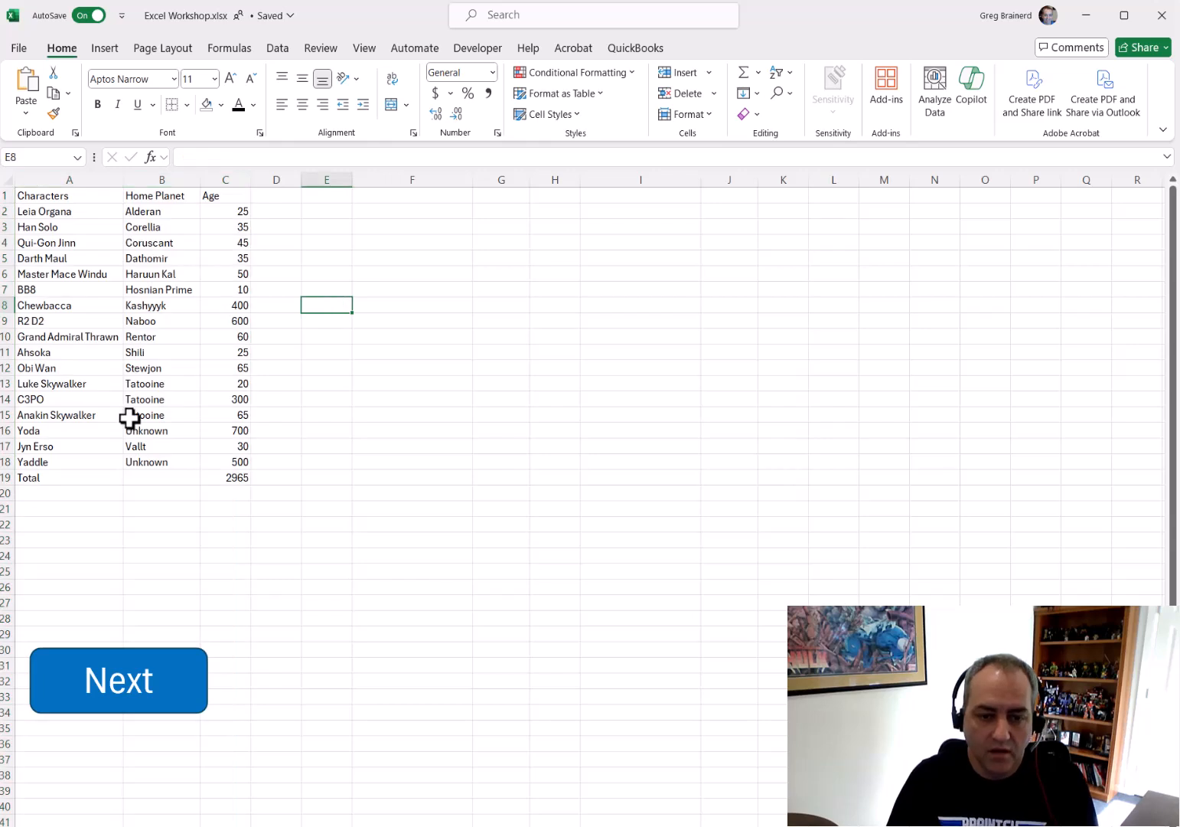
# Clear rows 18 and 19 holding the Yaddle entry and the total
pyautogui.moveTo(6, 478); pyautogui.dragTo(8, 466)
pyautogui.press('Delete')
pyautogui.click(192, 551)
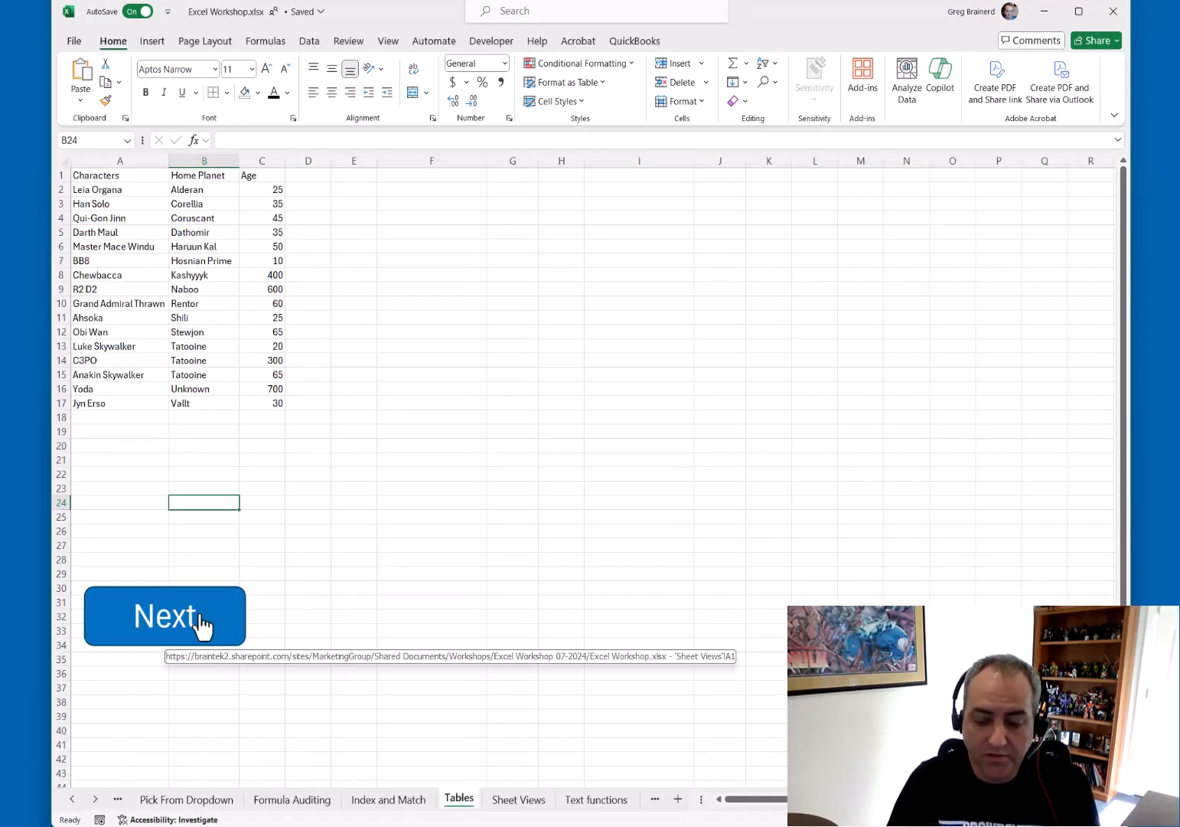
# Go to the Sheet Views sheet and switch to the View1 sheet view
pyautogui.click(200, 617)
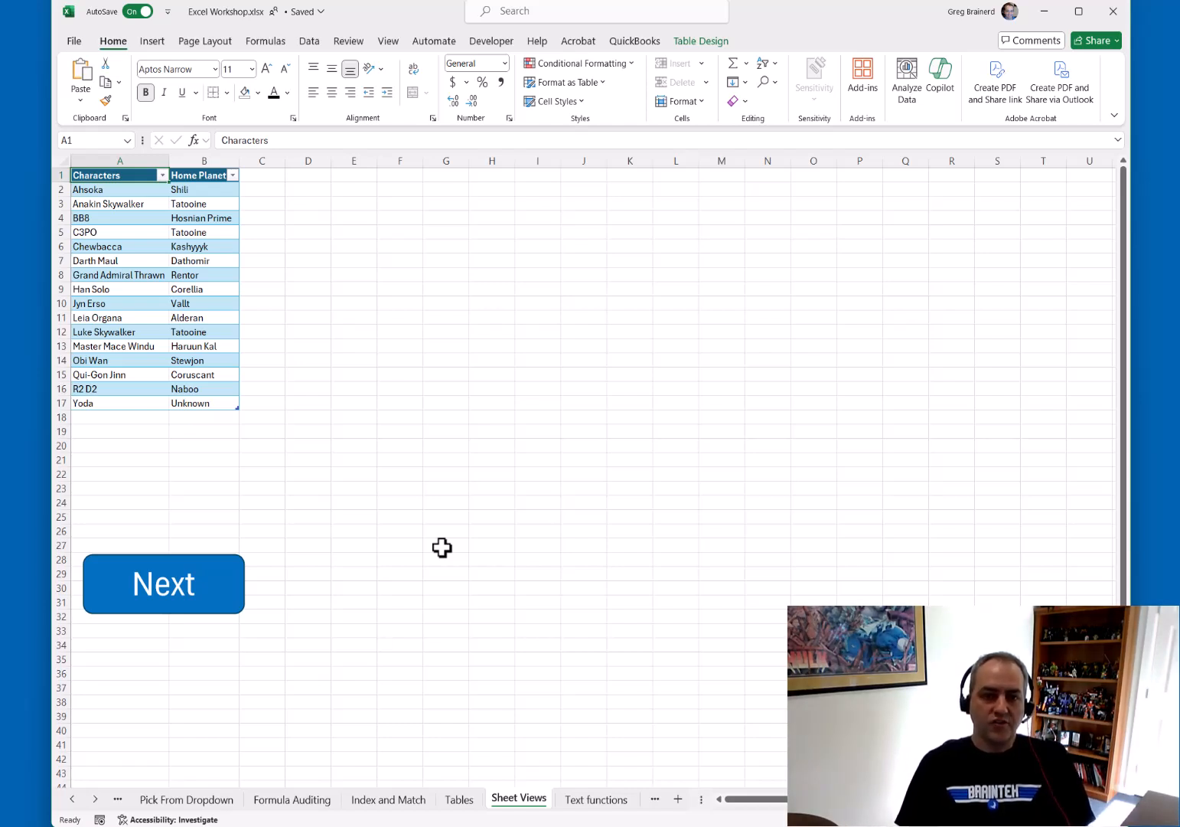
pyautogui.click(388, 43)
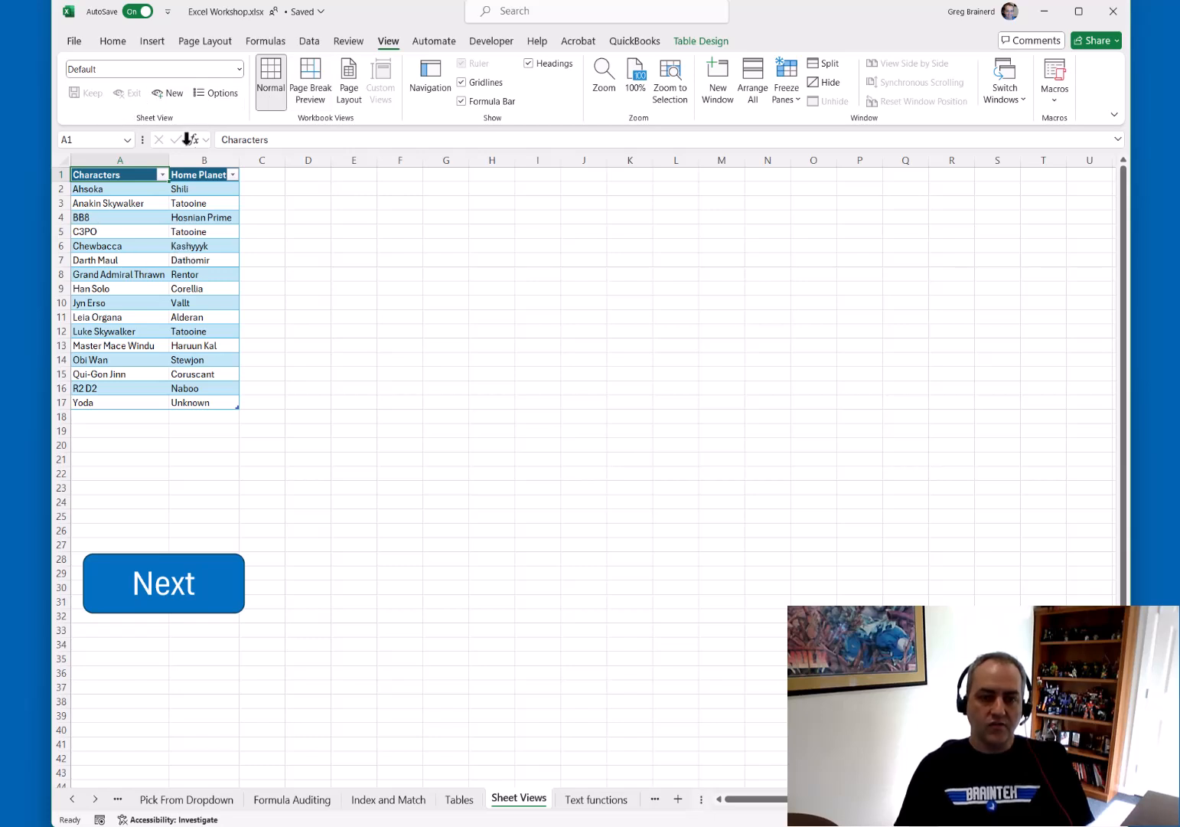
pyautogui.click(239, 70)
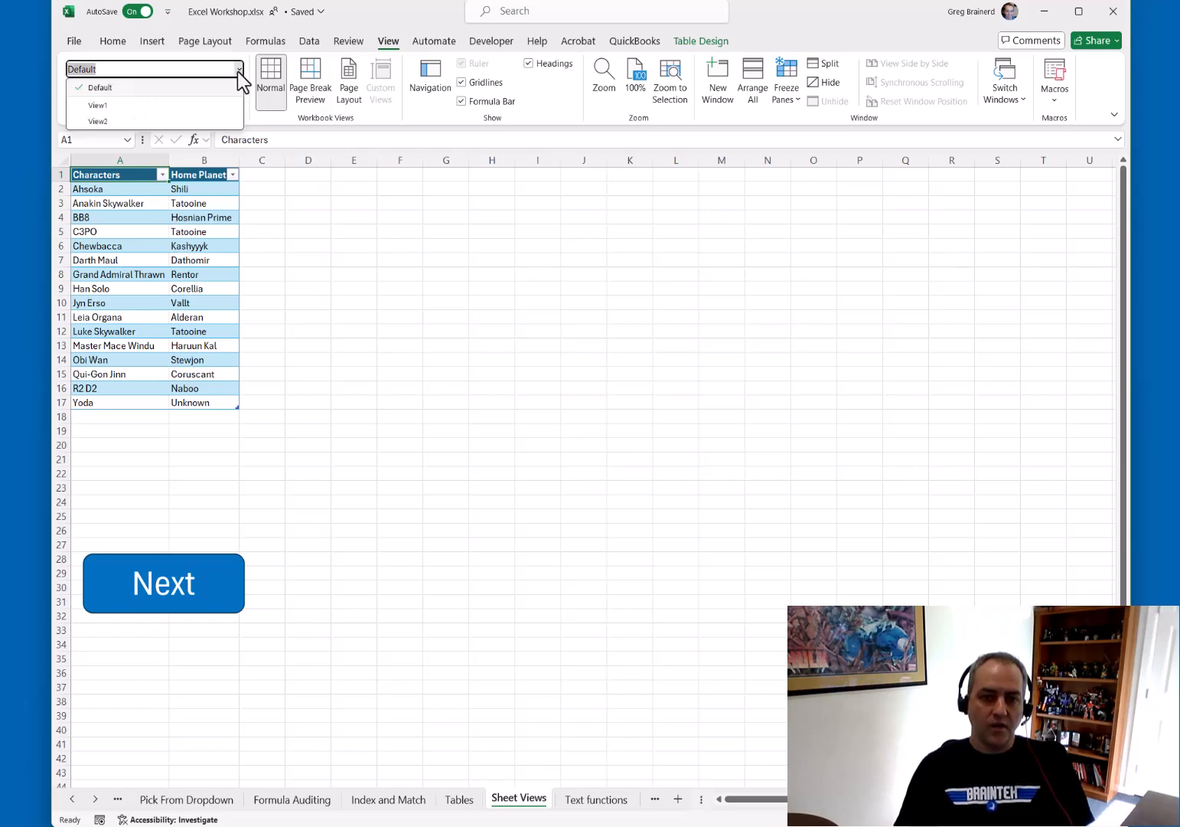
pyautogui.click(198, 107)
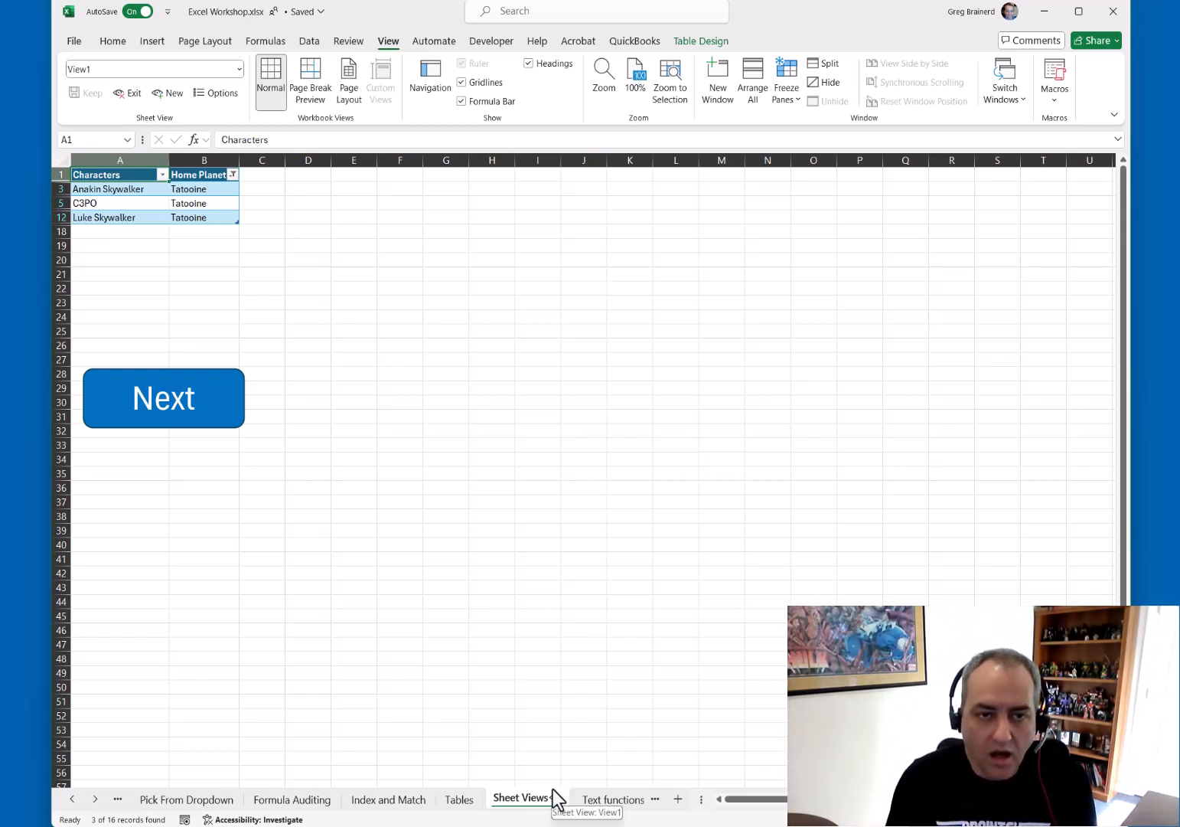
# Switch the Sheet Views sheet to the View2 sheet view
pyautogui.click(240, 71)
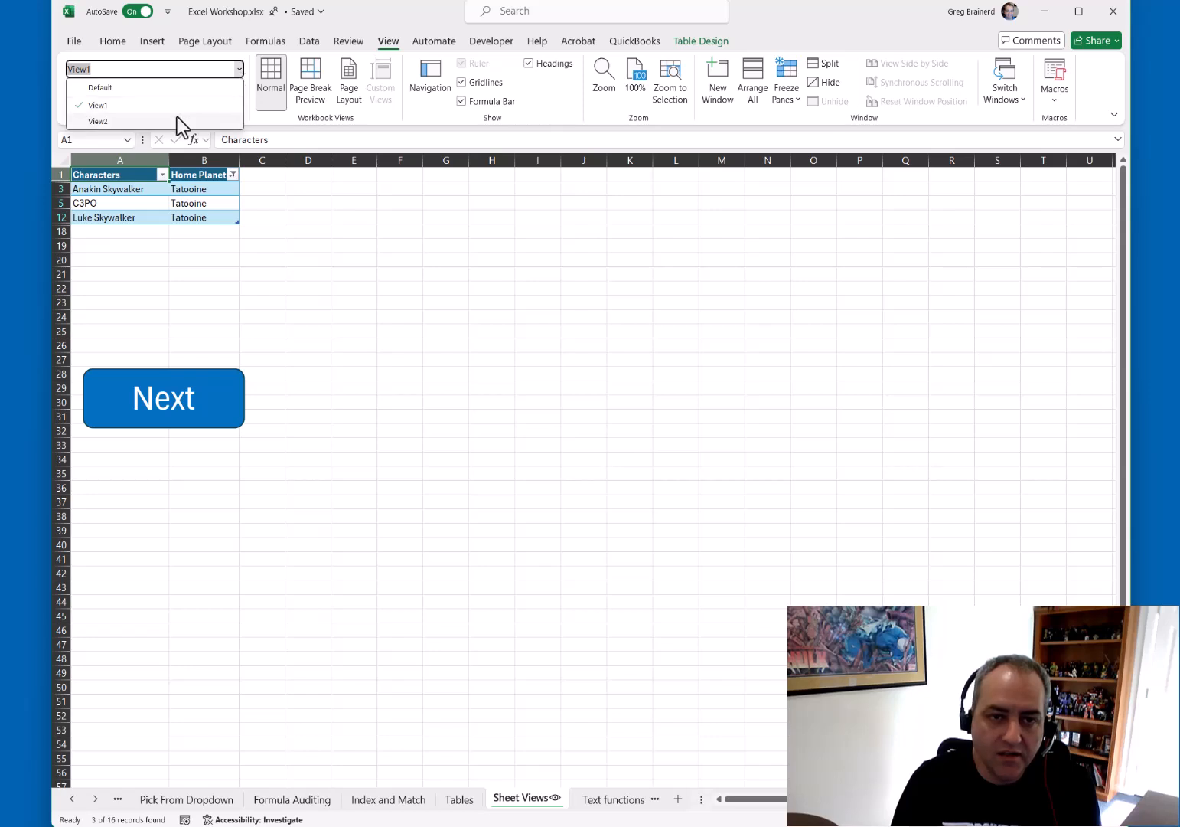
pyautogui.click(176, 118)
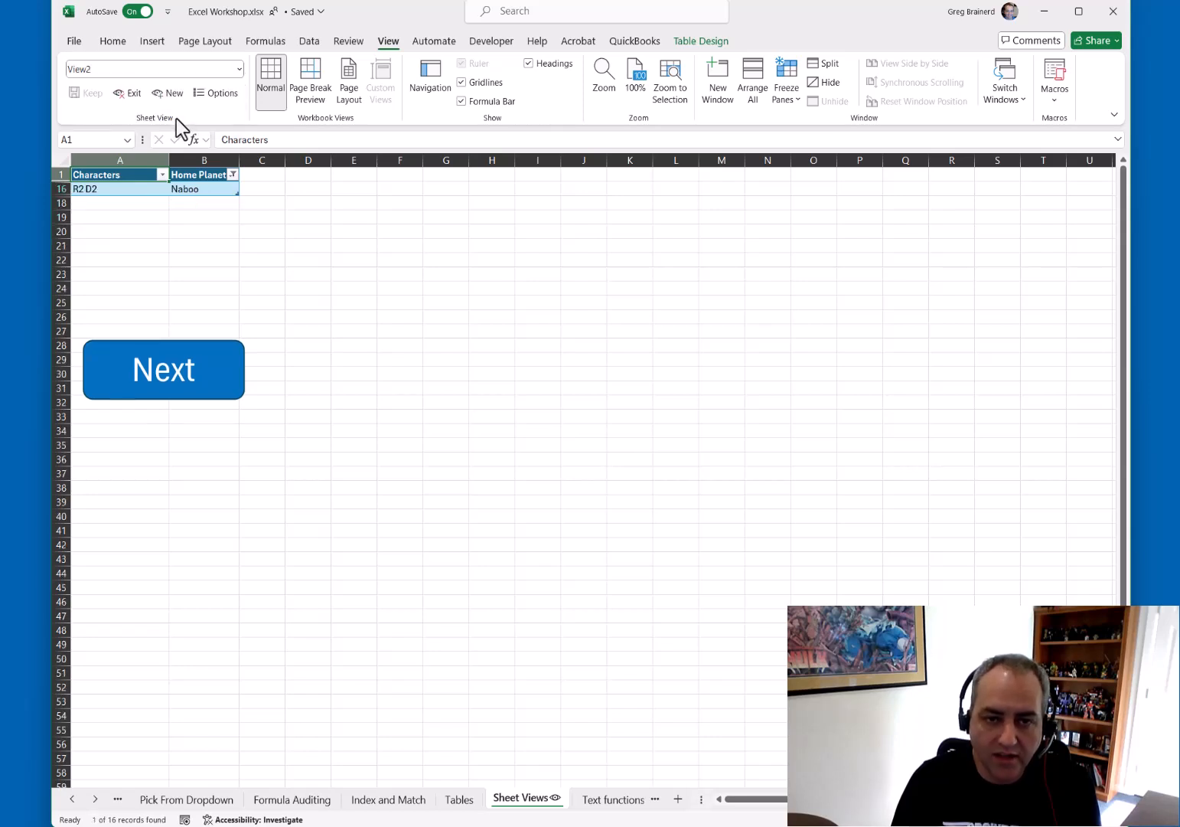
# Examine the list of sheet views, the Home Planet filter and the Sheet View options dialog
pyautogui.click(239, 70)
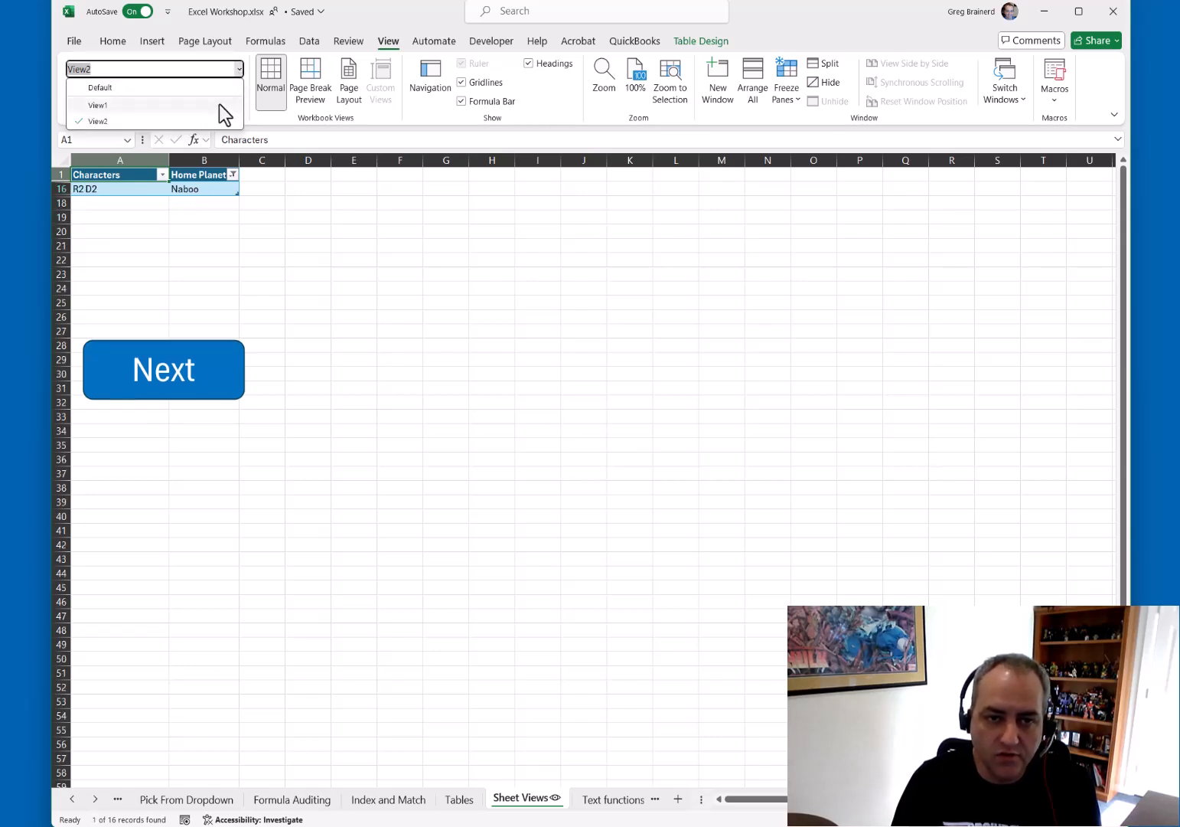
pyautogui.click(318, 243)
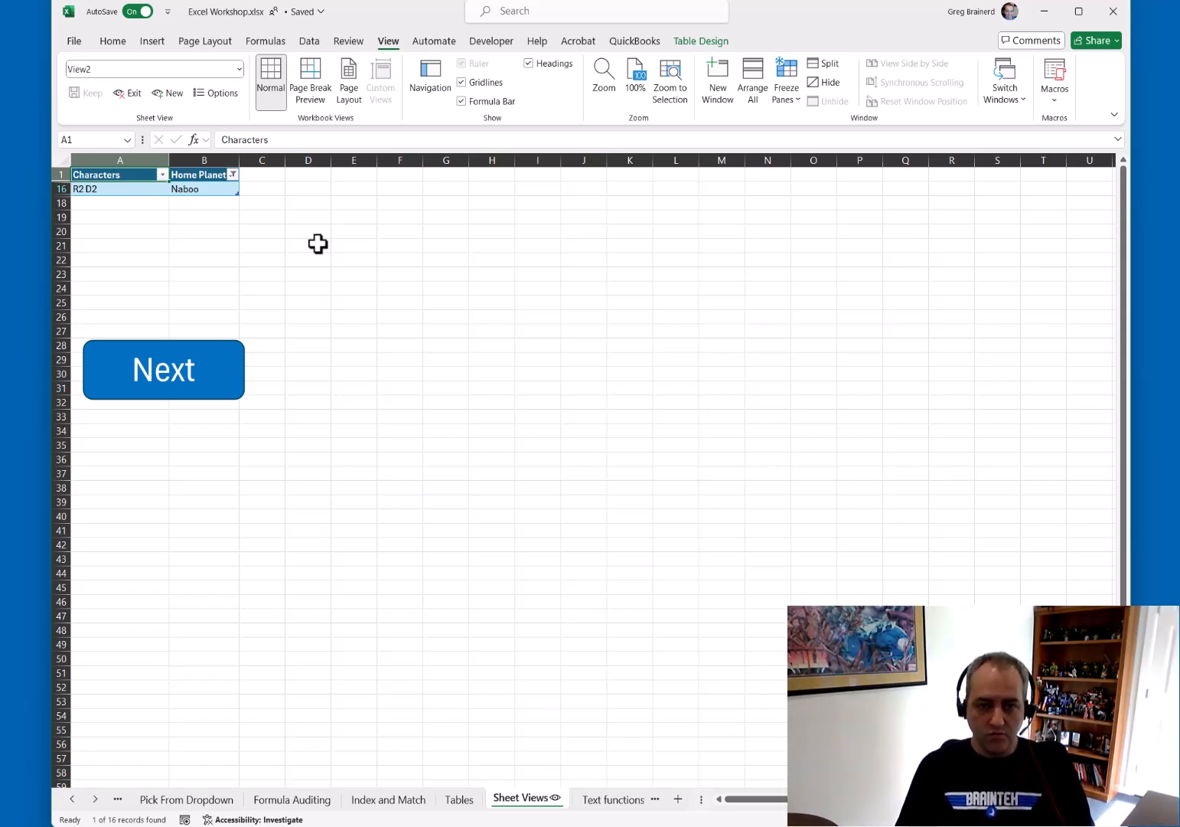
pyautogui.click(233, 174)
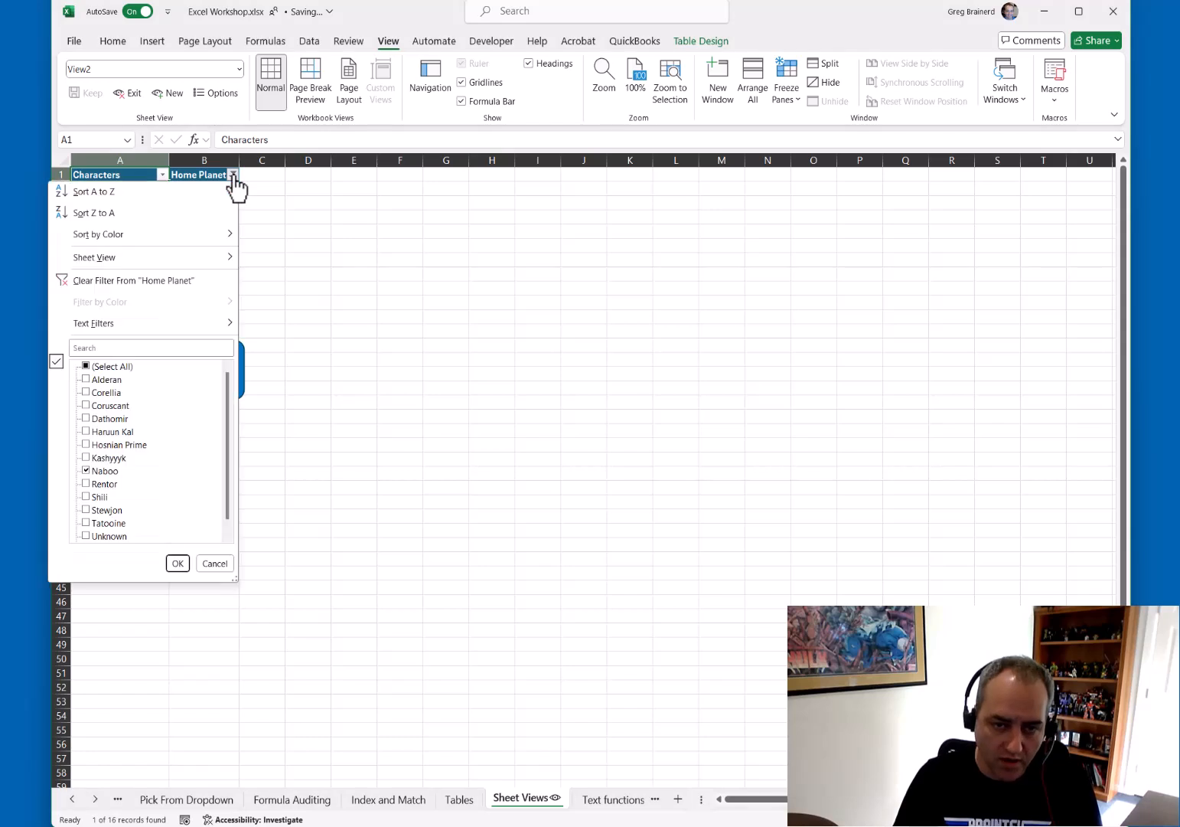
pyautogui.click(283, 204)
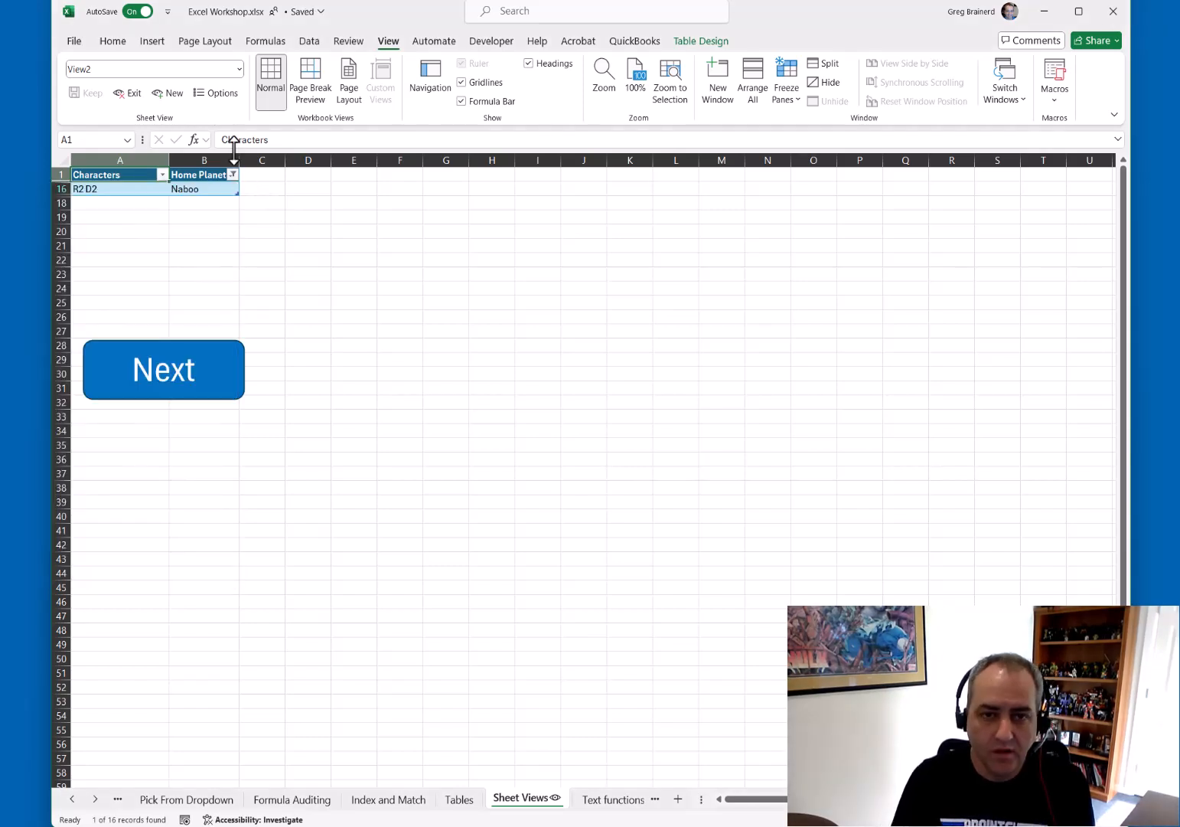
pyautogui.click(218, 95)
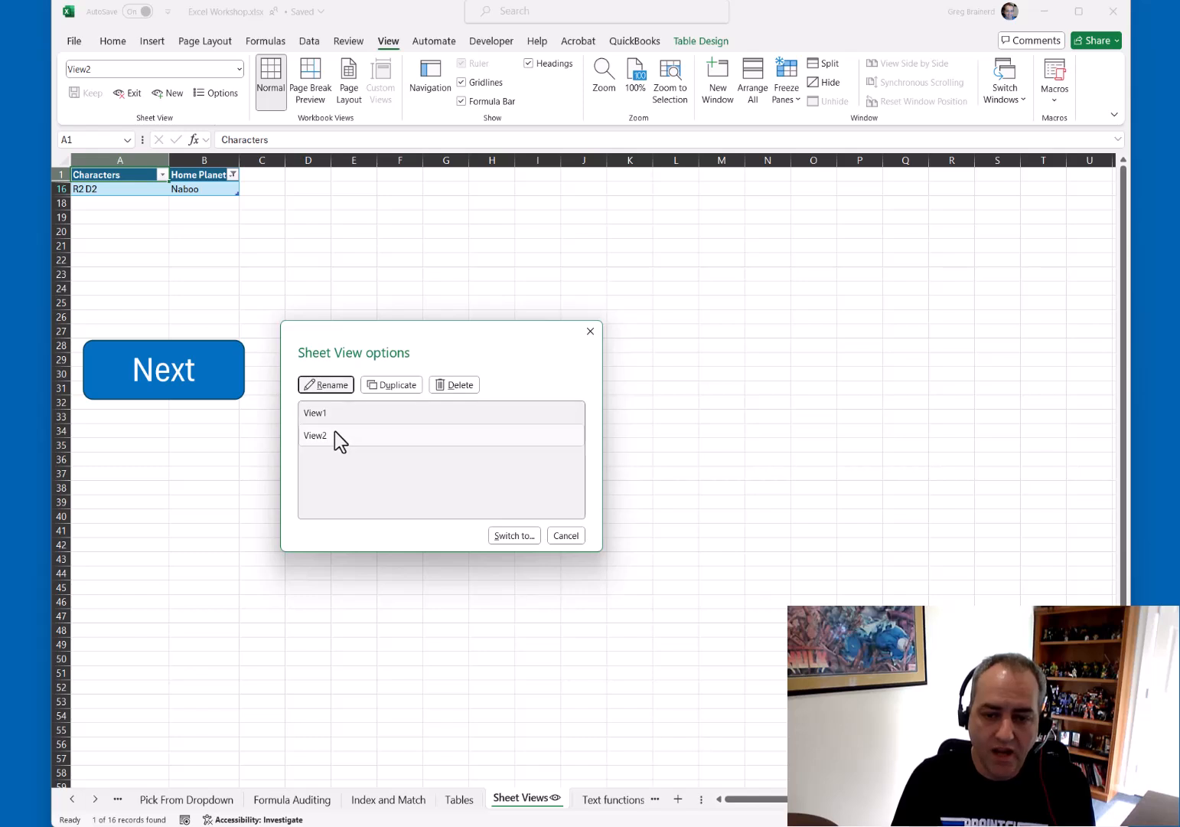
pyautogui.click(567, 536)
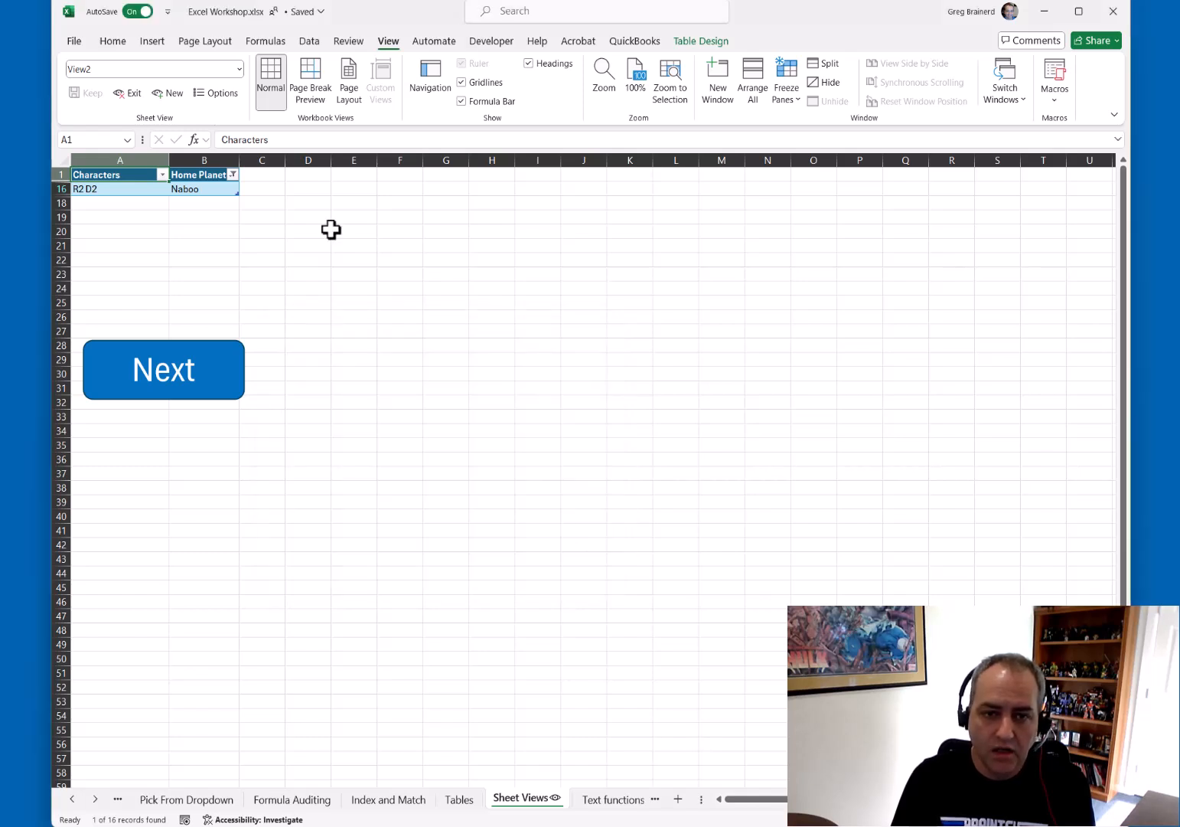
# Exit the sheet view and select all values in the Home Planet filter to show every character
pyautogui.click(132, 95)
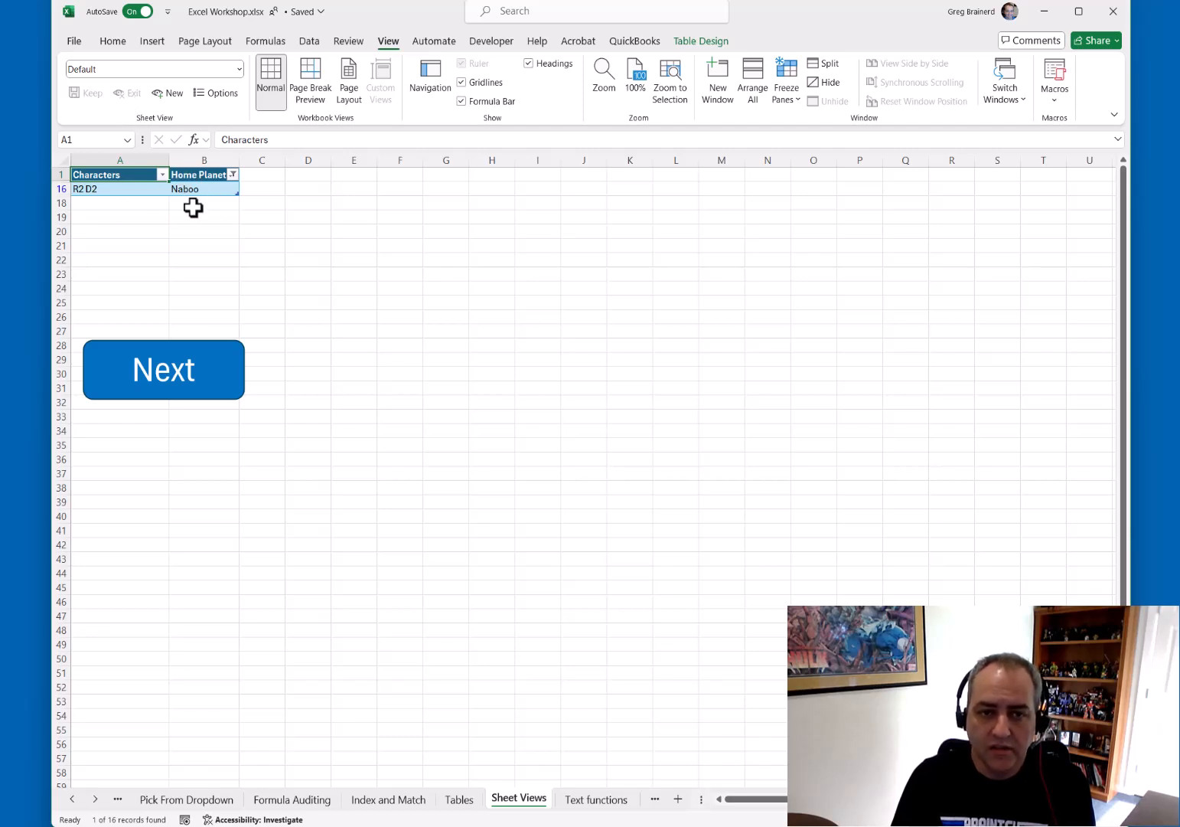
pyautogui.click(233, 175)
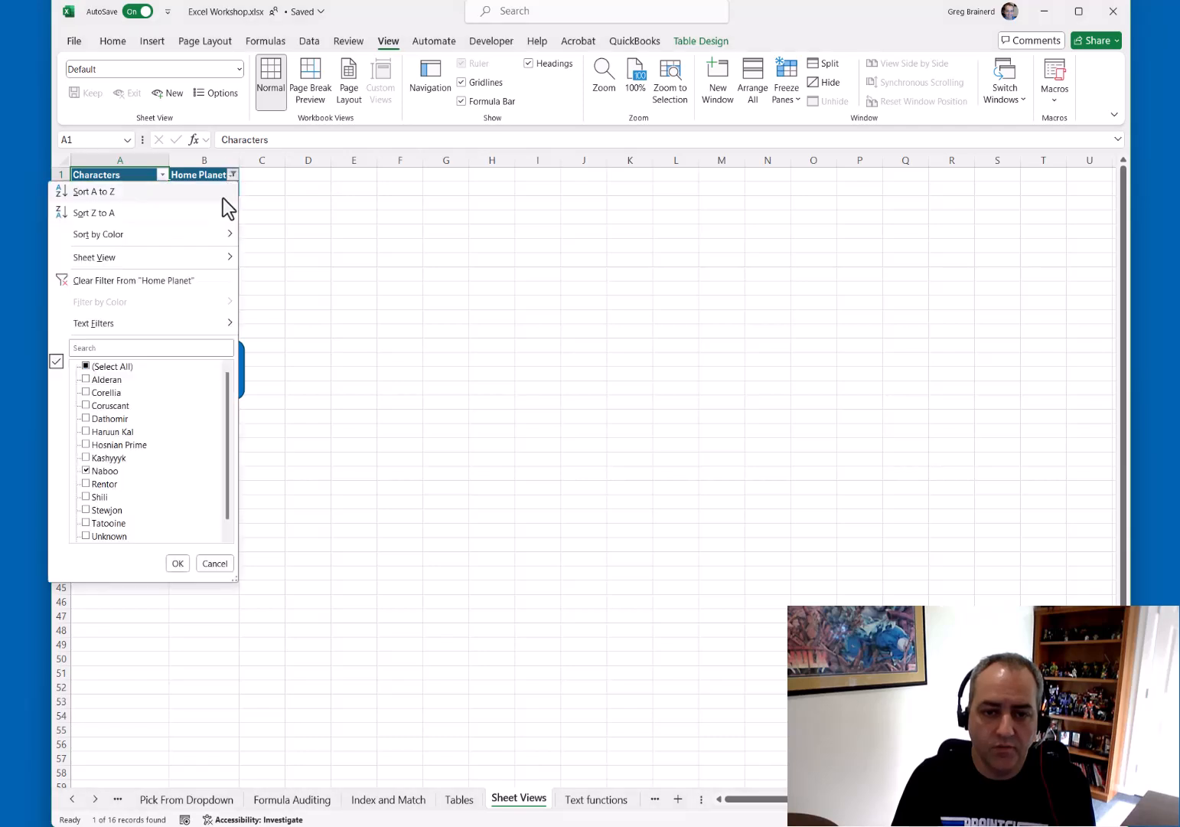
pyautogui.click(87, 367)
pyautogui.click(176, 564)
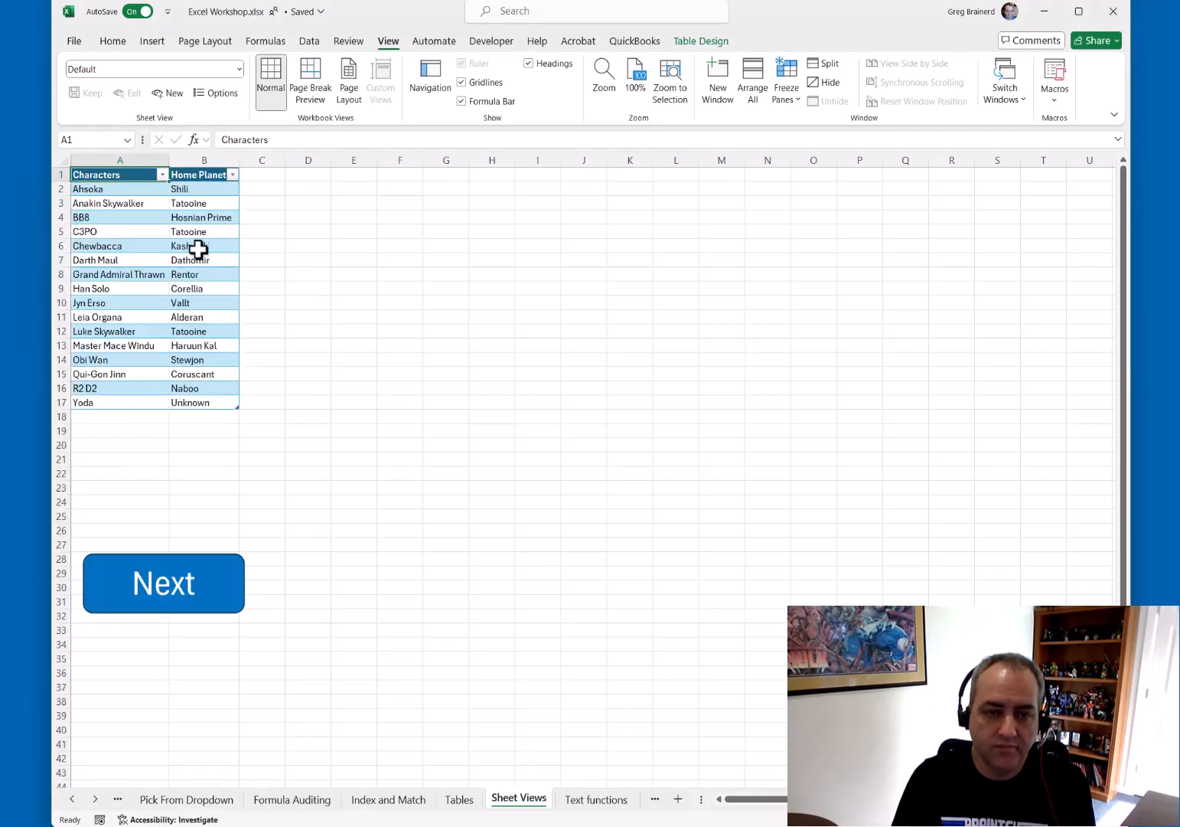
# Follow the Next button to the Text functions sheet
pyautogui.click(162, 175)
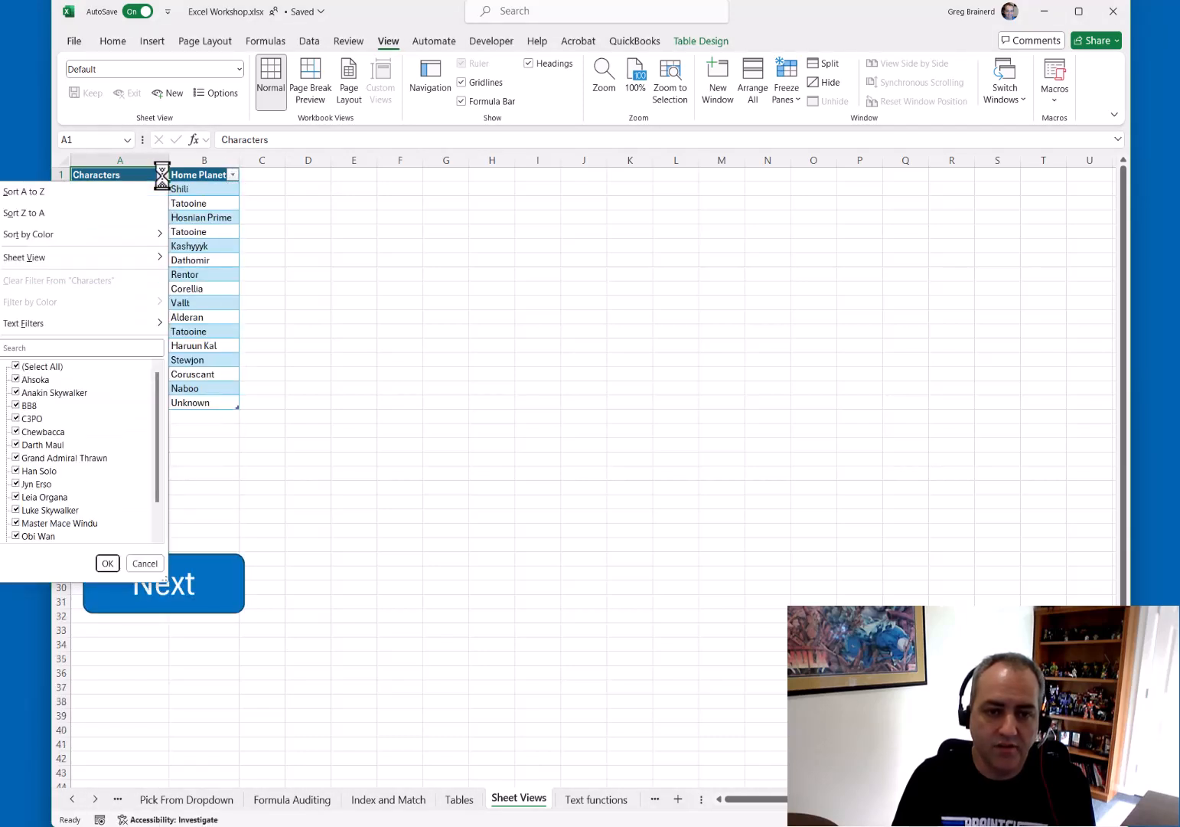
pyautogui.click(344, 268)
pyautogui.click(224, 593)
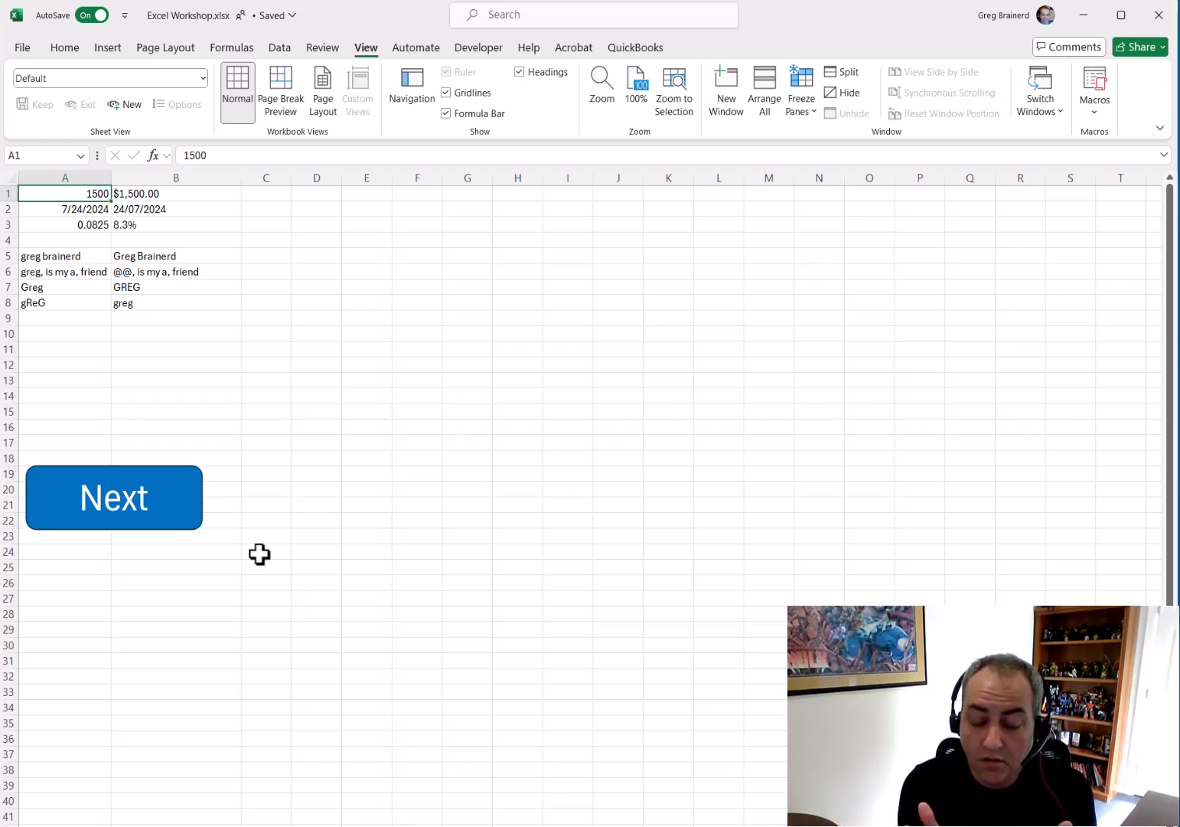
# Enter 5 and then -1 in A1 to test the currency TEXT formula in B1
pyautogui.press('Right')
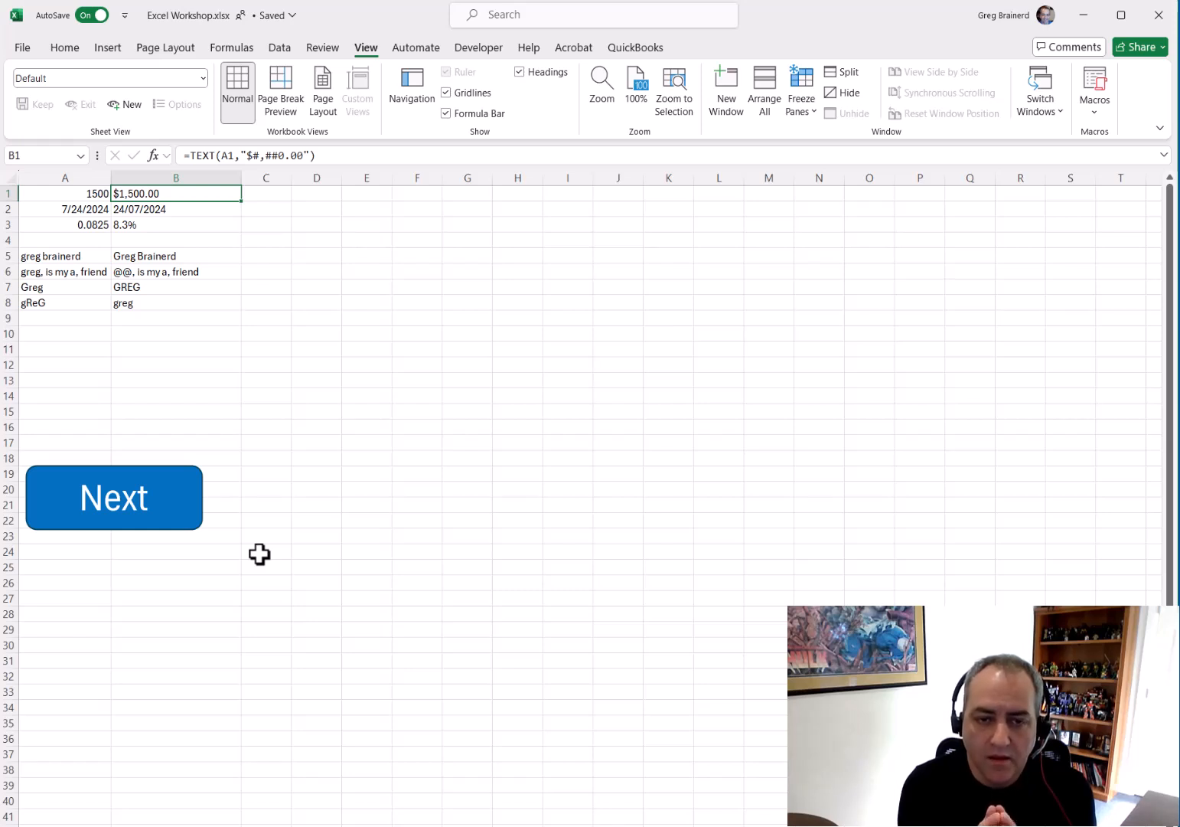
pyautogui.press('Left')
pyautogui.write('5')
pyautogui.press('Return')
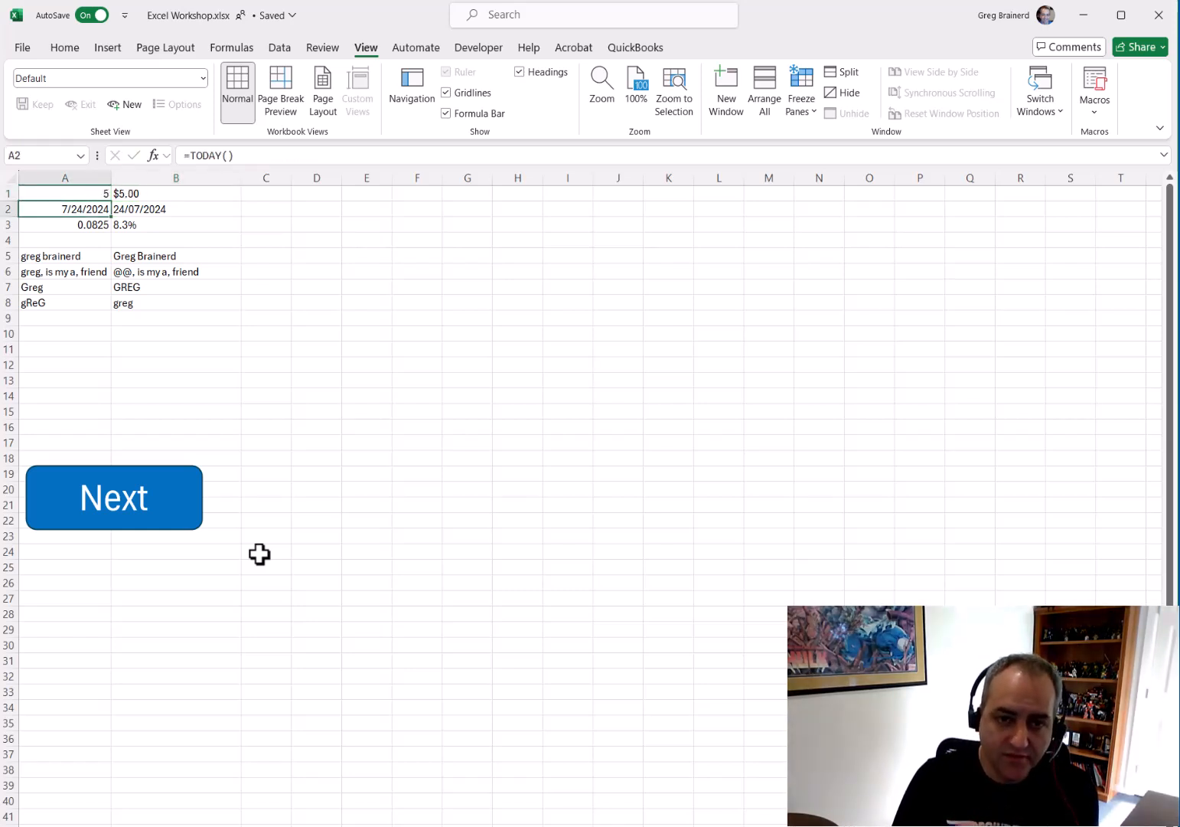
pyautogui.press('Up')
pyautogui.write('-1')
pyautogui.press('Return')
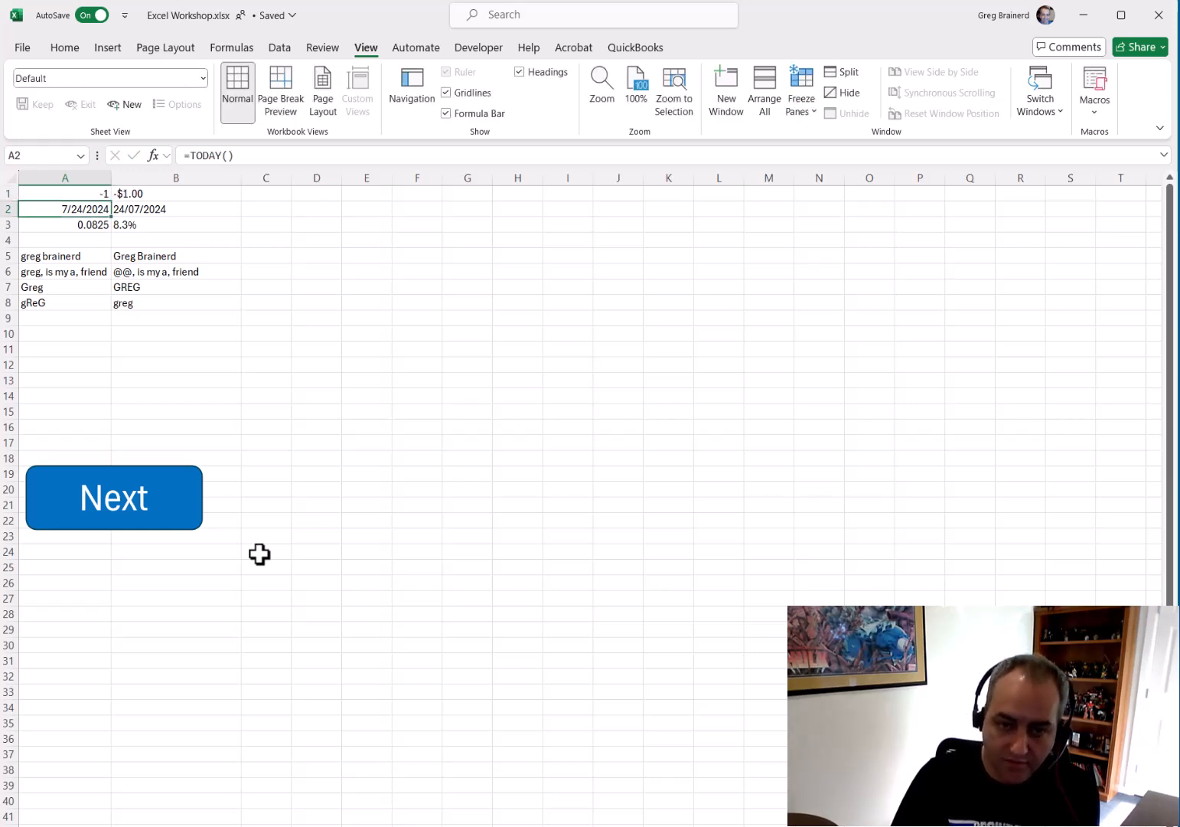
# Enter 150000 in A1
pyautogui.press('Up')
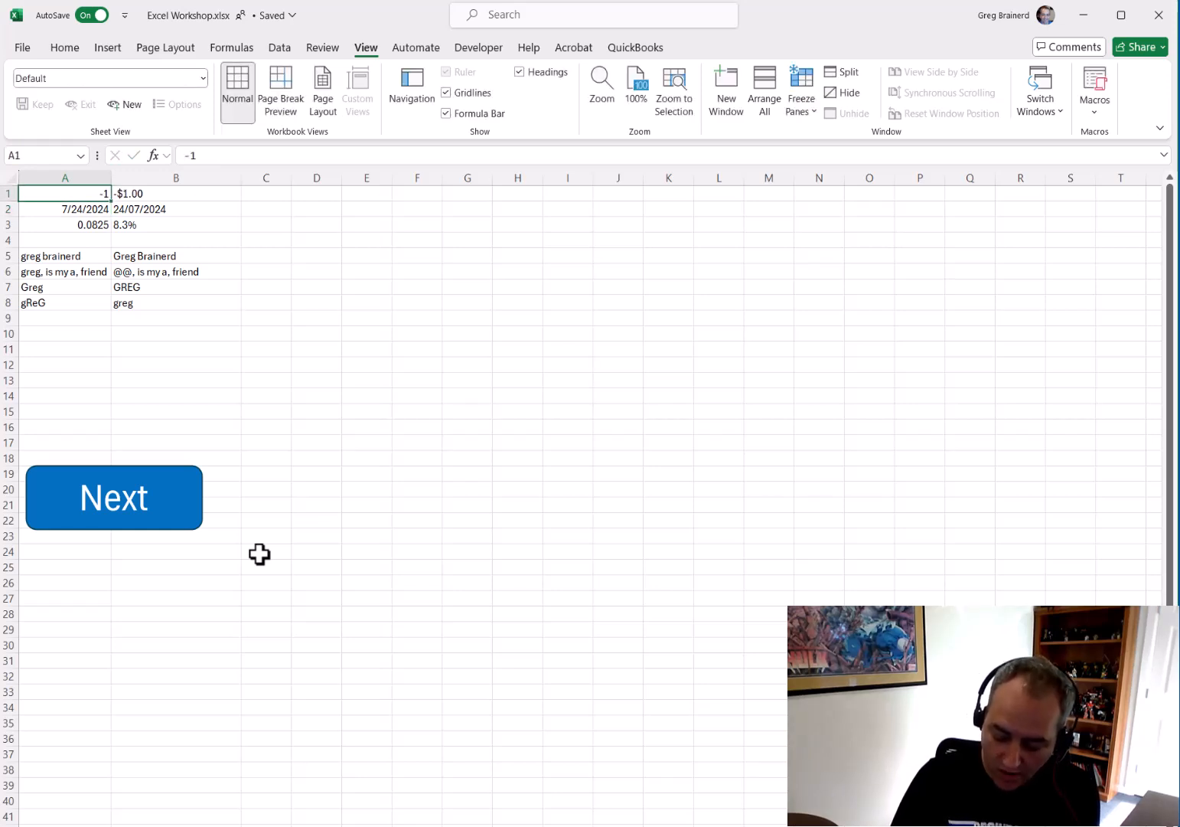
pyautogui.write('15')
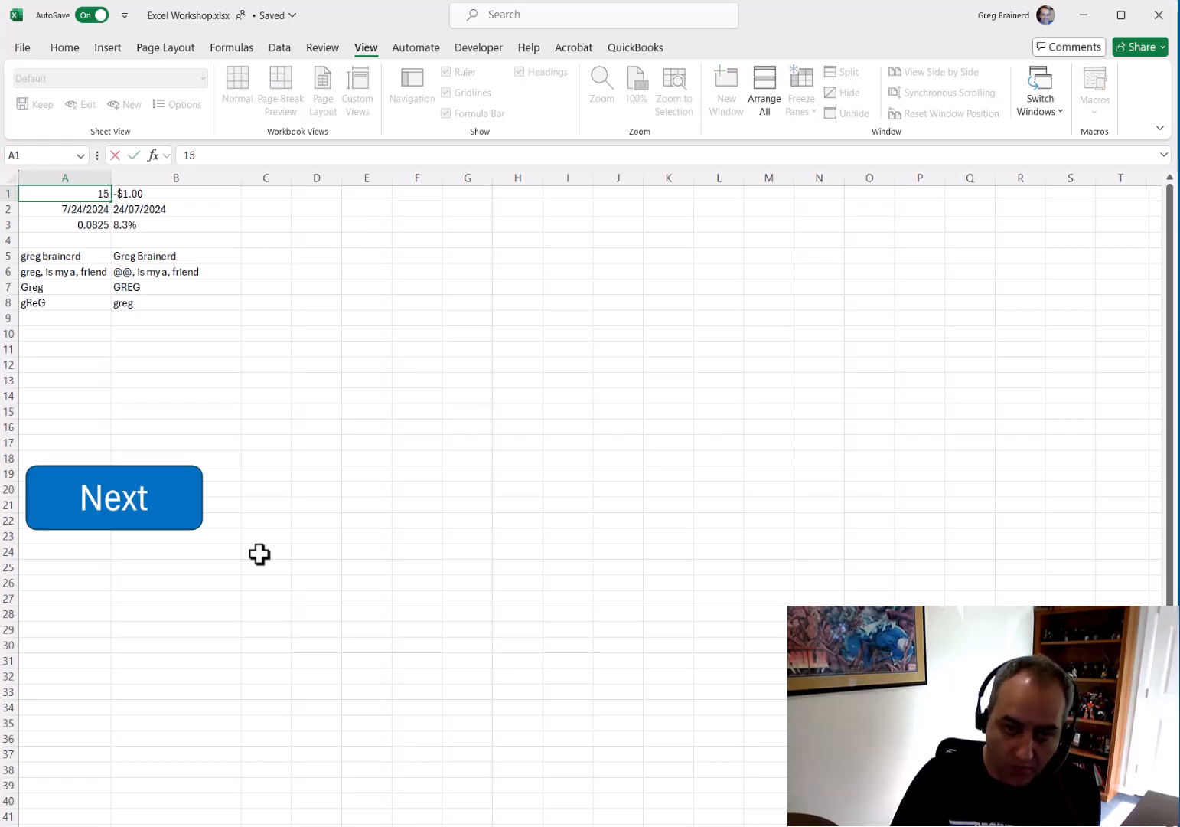
pyautogui.write('0000')
pyautogui.press('Return')
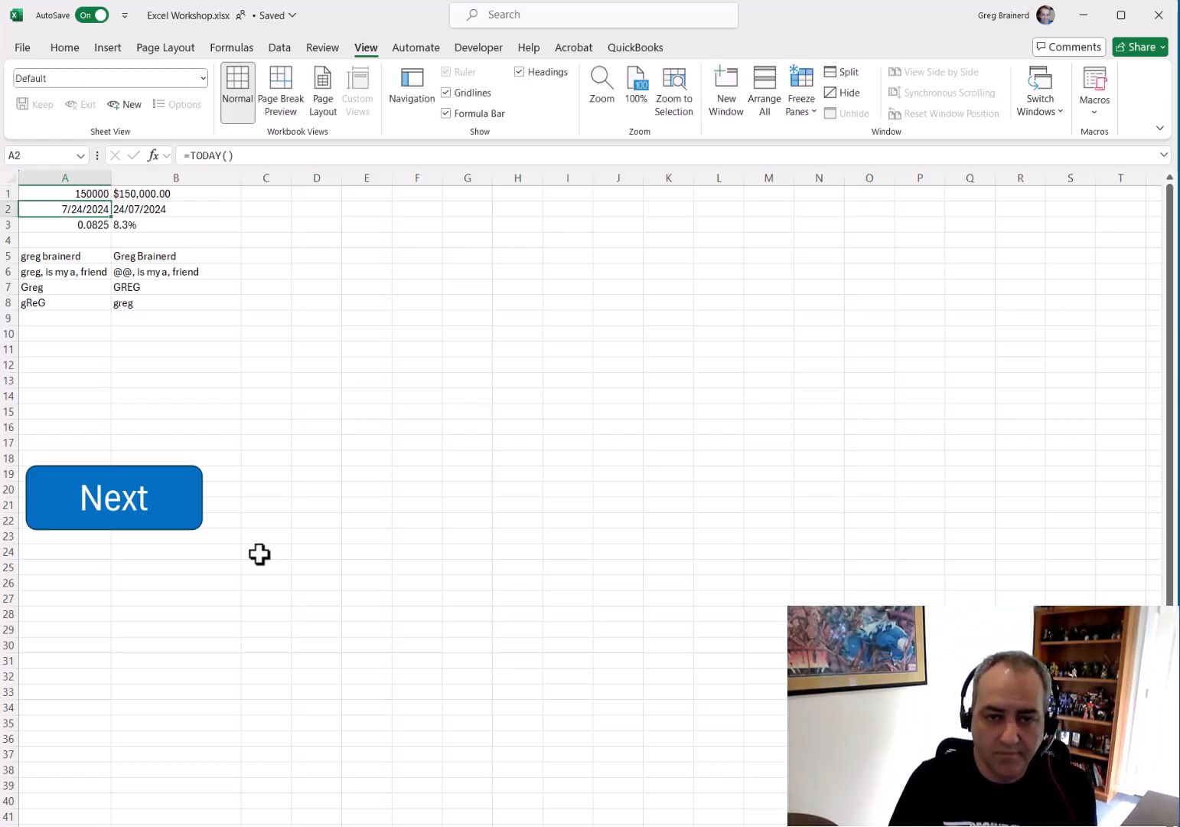
# Enter a formula in C1 that references A1
pyautogui.press('Up')
pyautogui.press('Right')
pyautogui.press('Right')
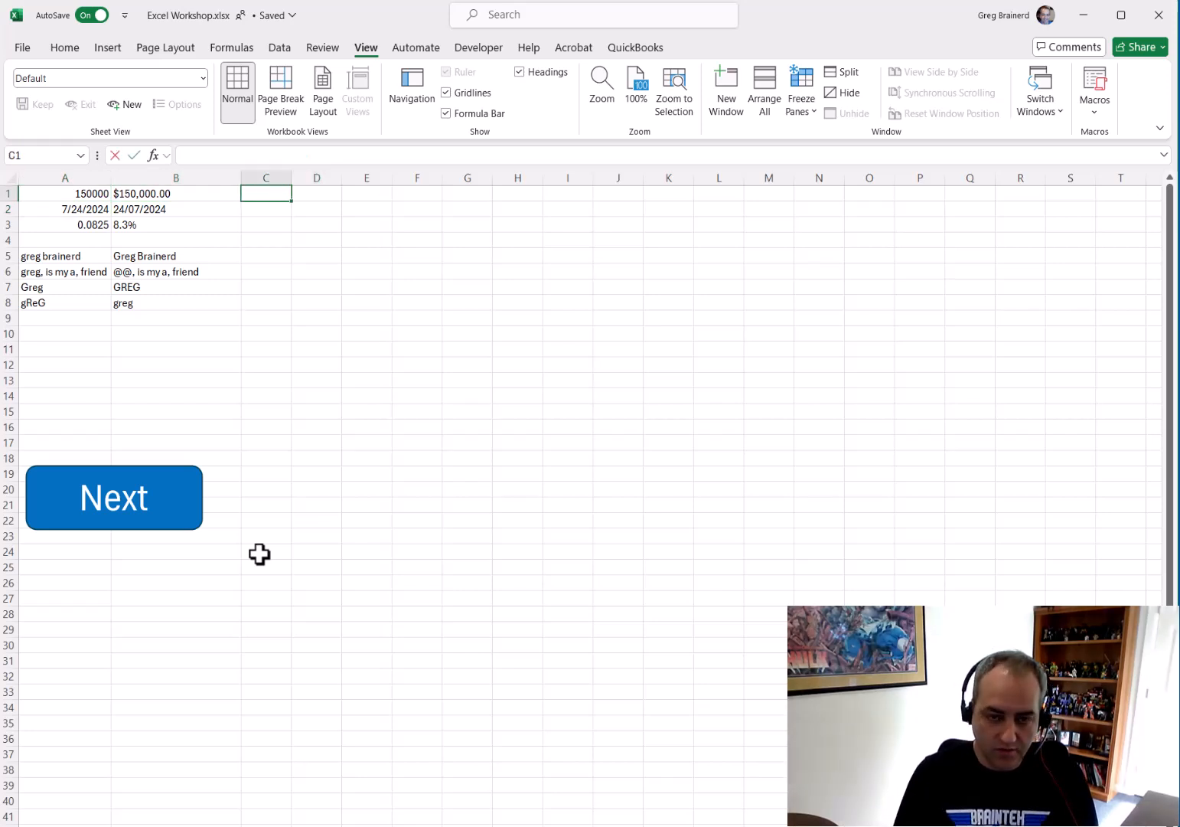
pyautogui.write('=')
pyautogui.press('Left')
pyautogui.press('Left')
pyautogui.press('Return')
pyautogui.press('Up')
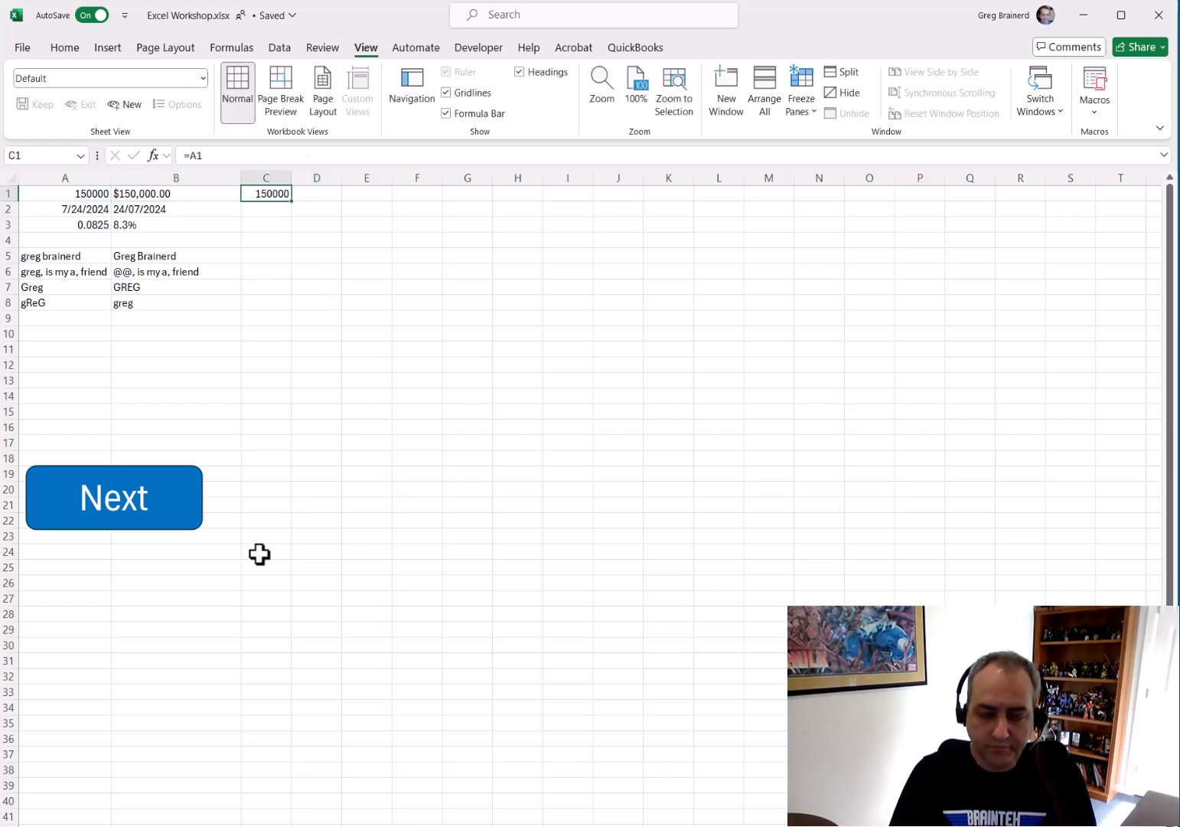
# Format C1 as Currency with 2 decimal places and the $ symbol
pyautogui.rightClick(275, 194)
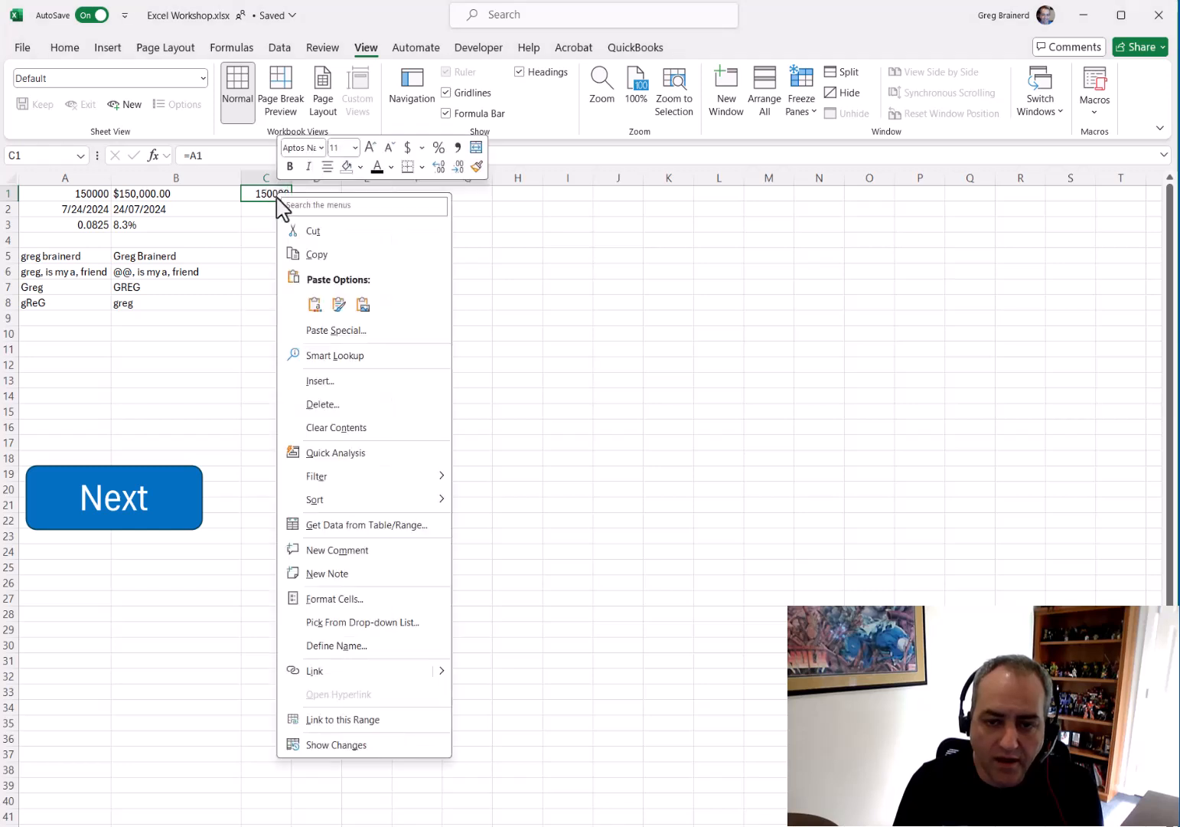
pyautogui.click(343, 600)
pyautogui.moveTo(356, 394); pyautogui.dragTo(413, 341)
pyautogui.click(288, 431)
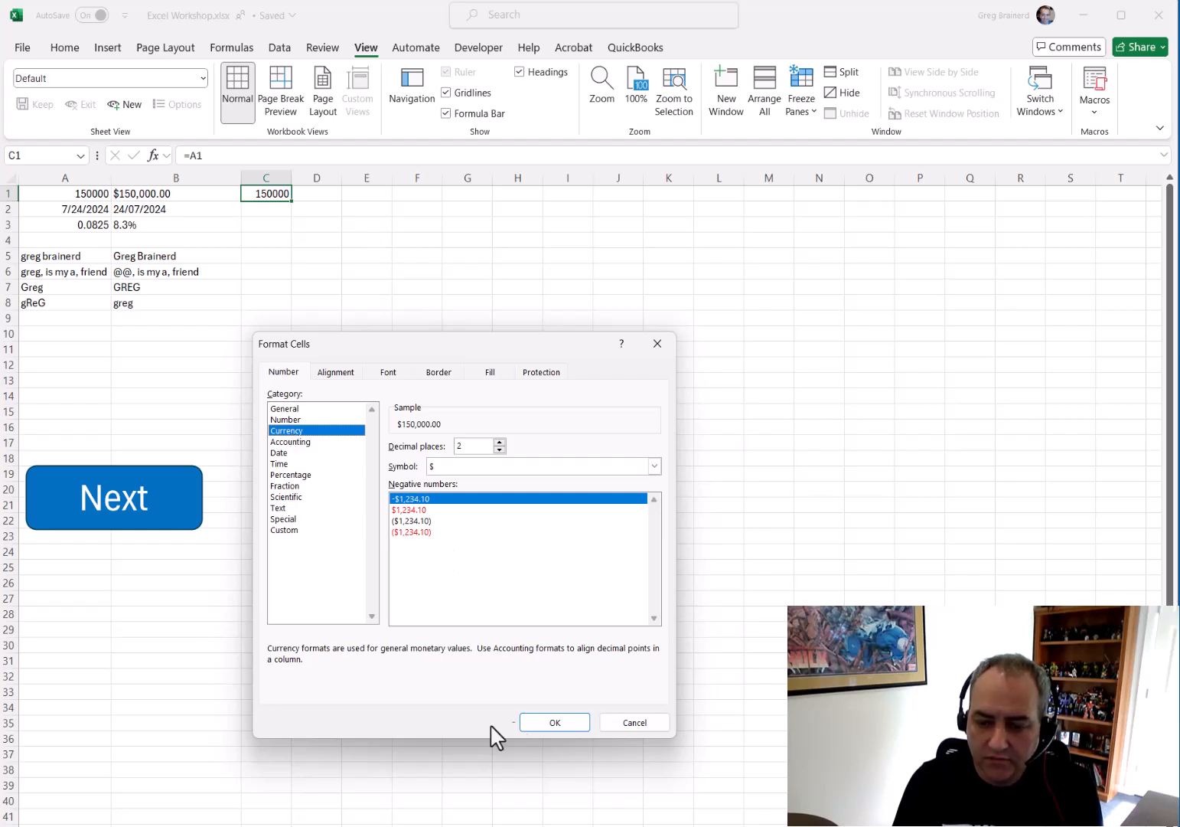
pyautogui.click(555, 723)
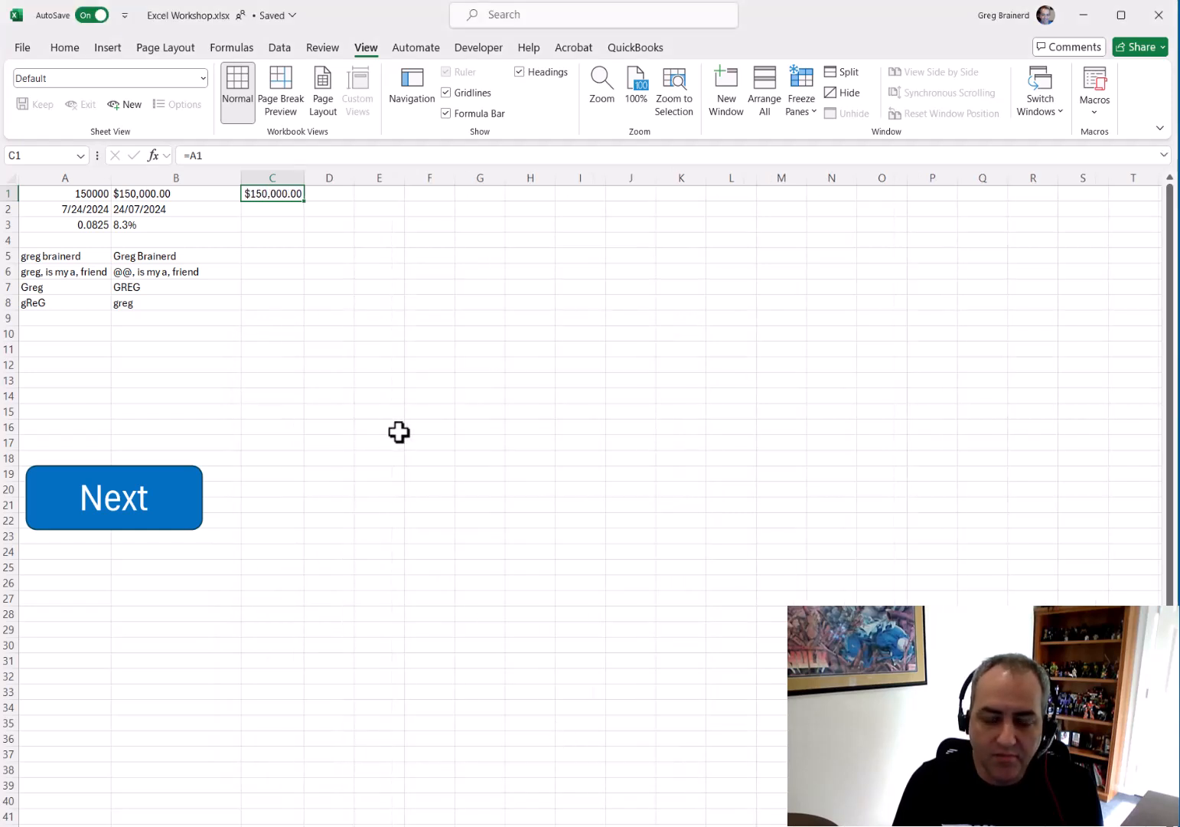
# Change the date format code in B2's TEXT formula to "dd/mm/yy"
pyautogui.click(91, 208)
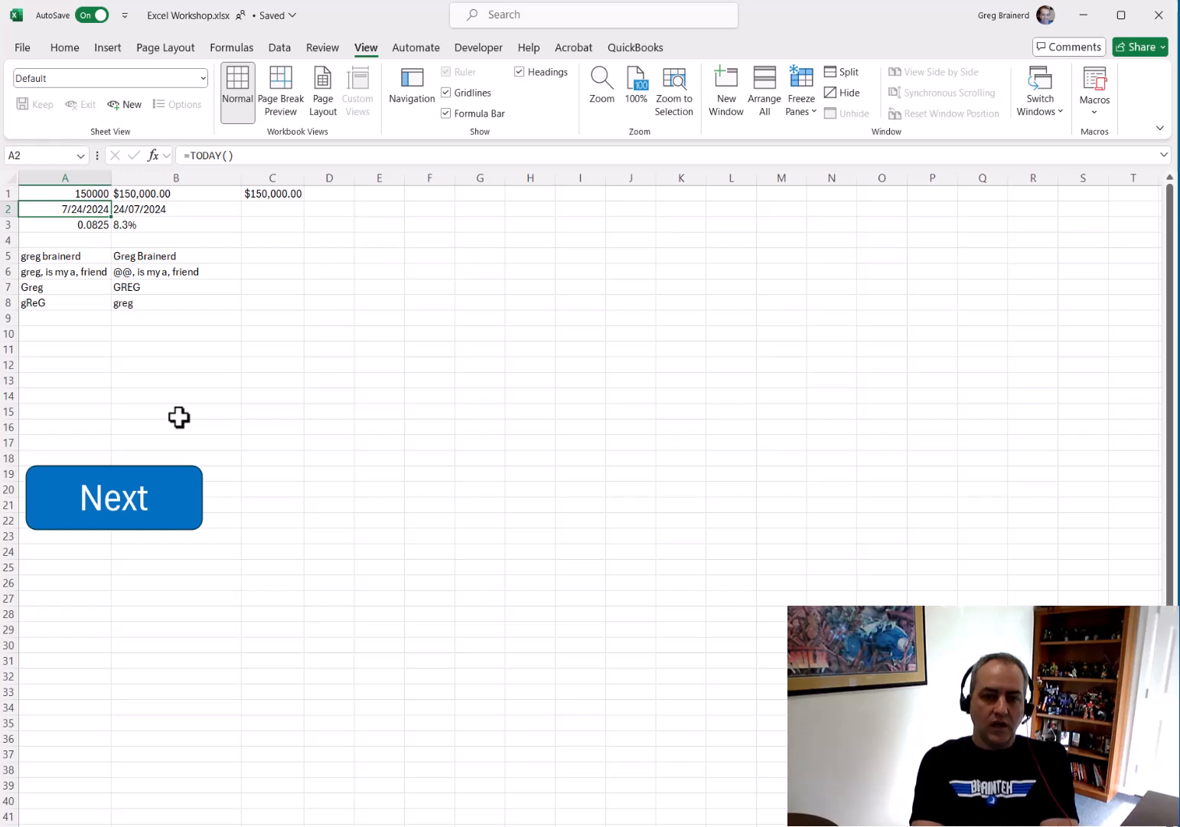
pyautogui.press('Right')
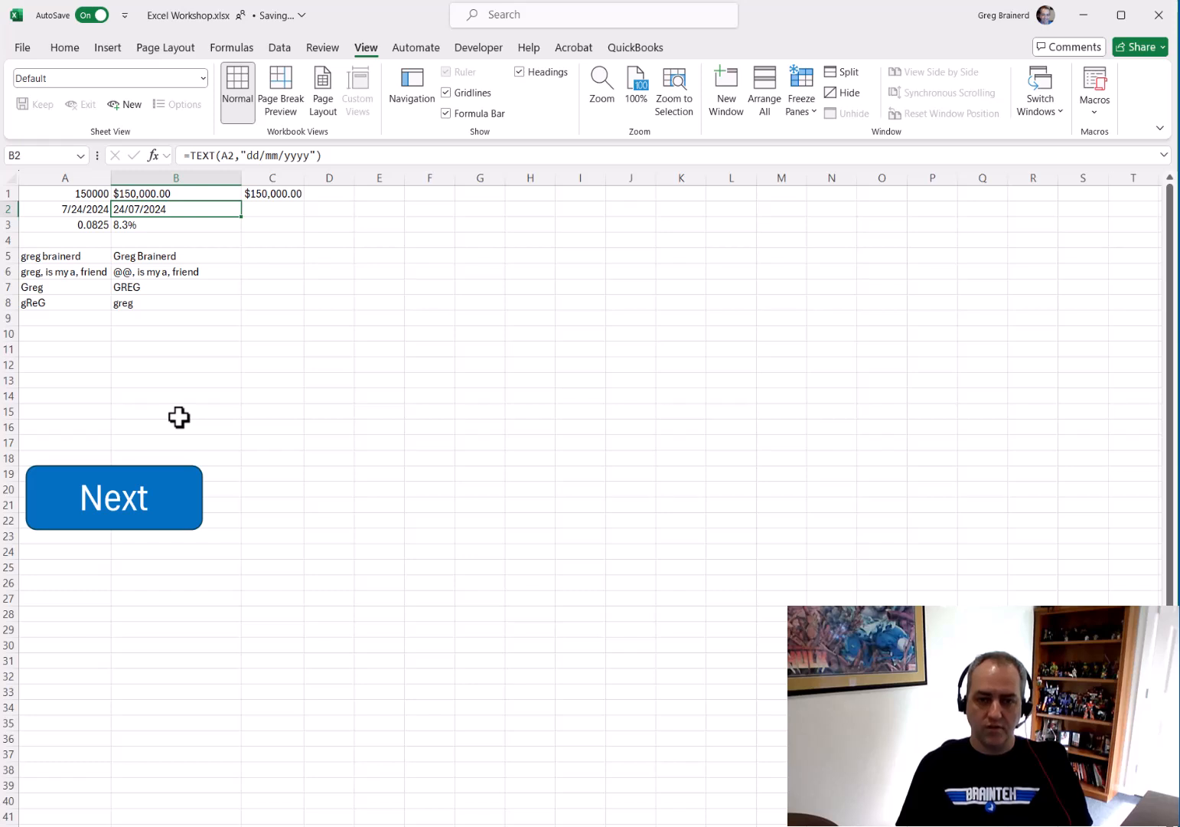
pyautogui.click(304, 155)
pyautogui.press('Delete')
pyautogui.press('BackSpace')
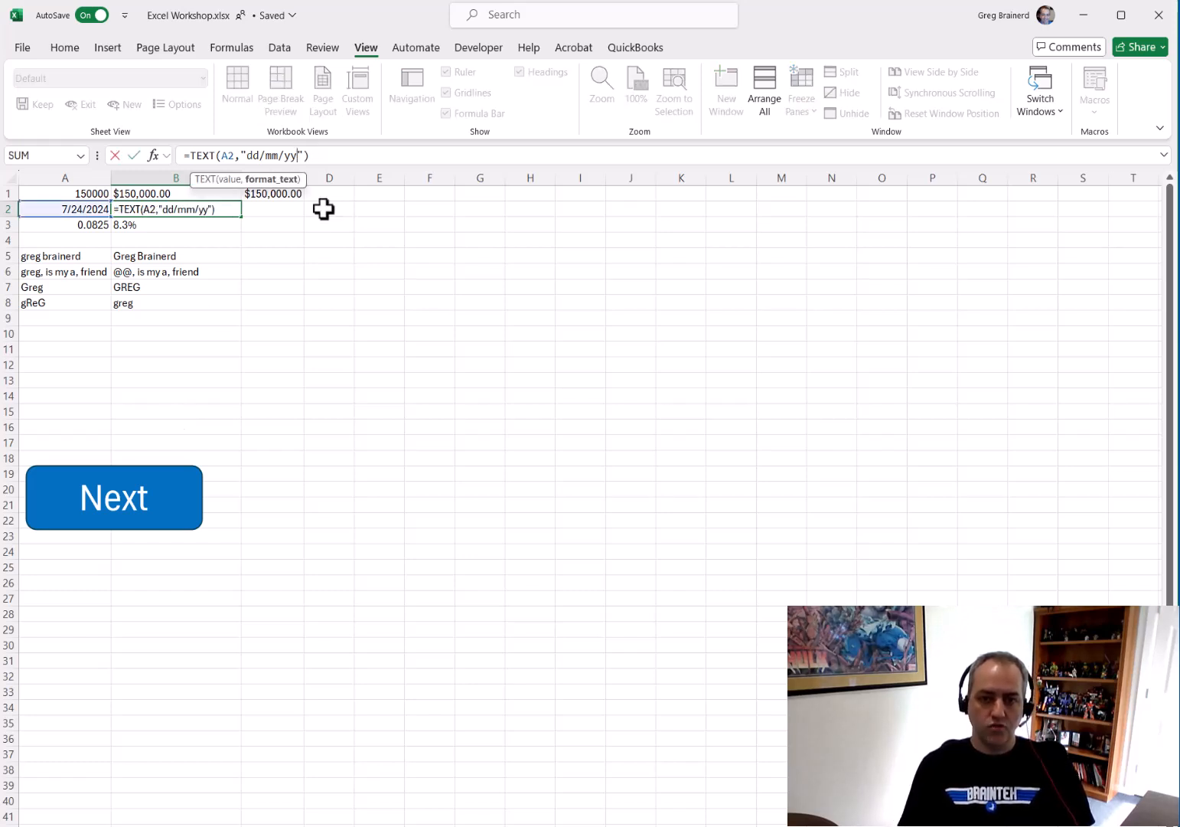
pyautogui.hotkey('ctrl', 'Return')
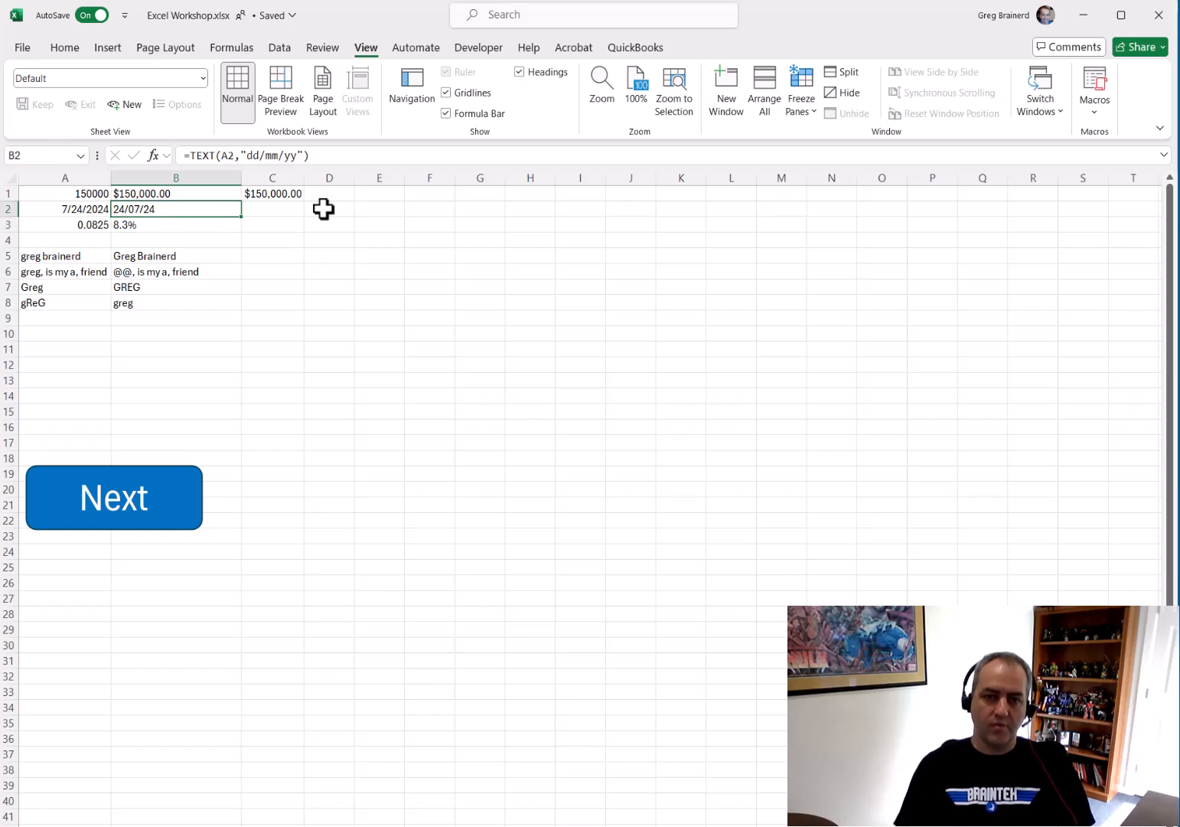
# Change B2's date format code to "d/m/yy"
pyautogui.click(269, 155)
pyautogui.press('BackSpace')
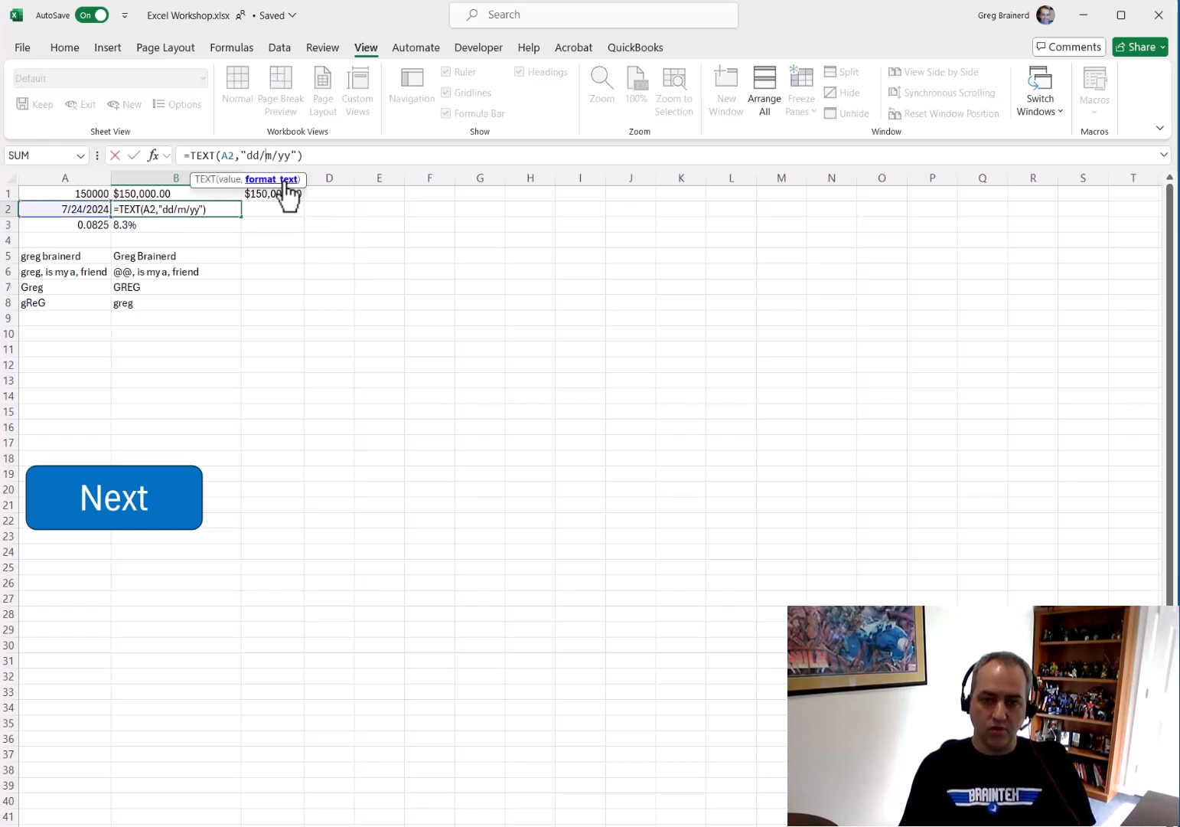
pyautogui.press('Left')
pyautogui.press('Left')
pyautogui.press('Left')
pyautogui.press('Delete')
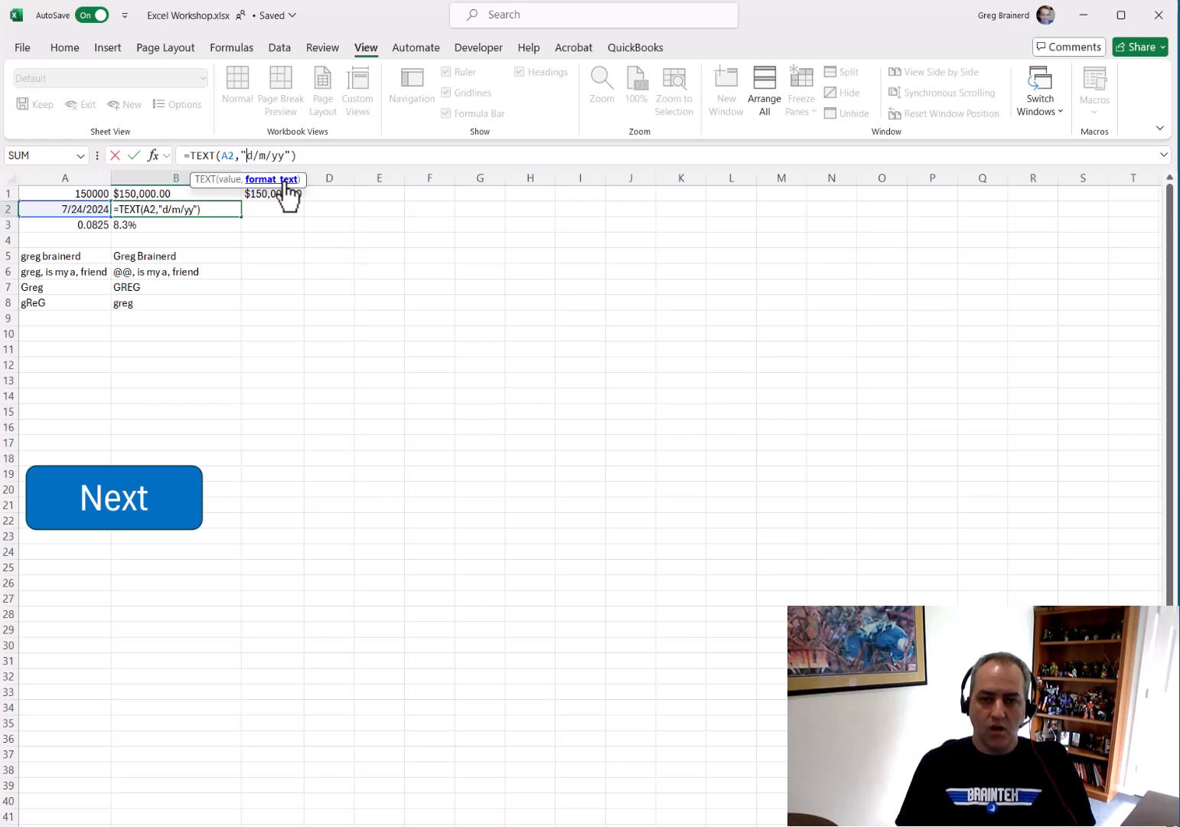
pyautogui.press('Return')
pyautogui.press('Up')
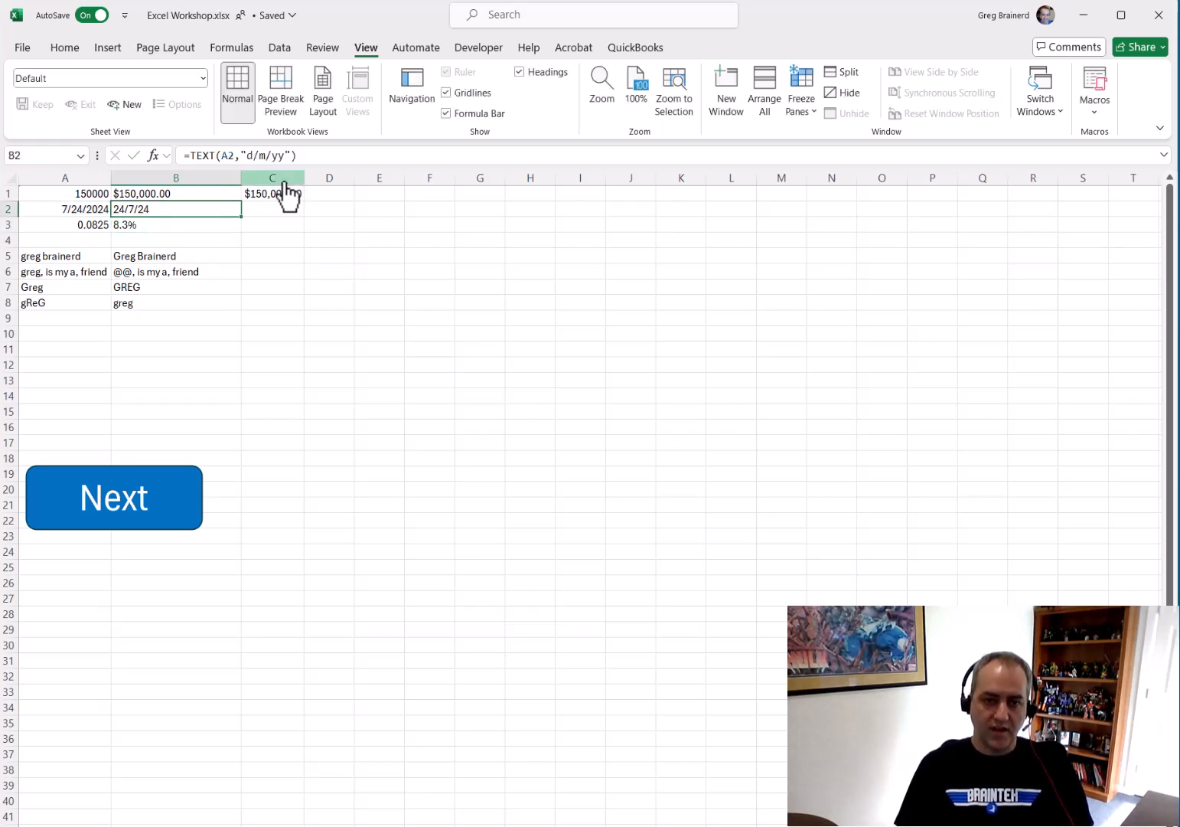
# Change B2's date format code to "dd/m/yy"
pyautogui.click(256, 155)
pyautogui.write('d')
pyautogui.press('Return')
pyautogui.press('Up')
pyautogui.press('Left')
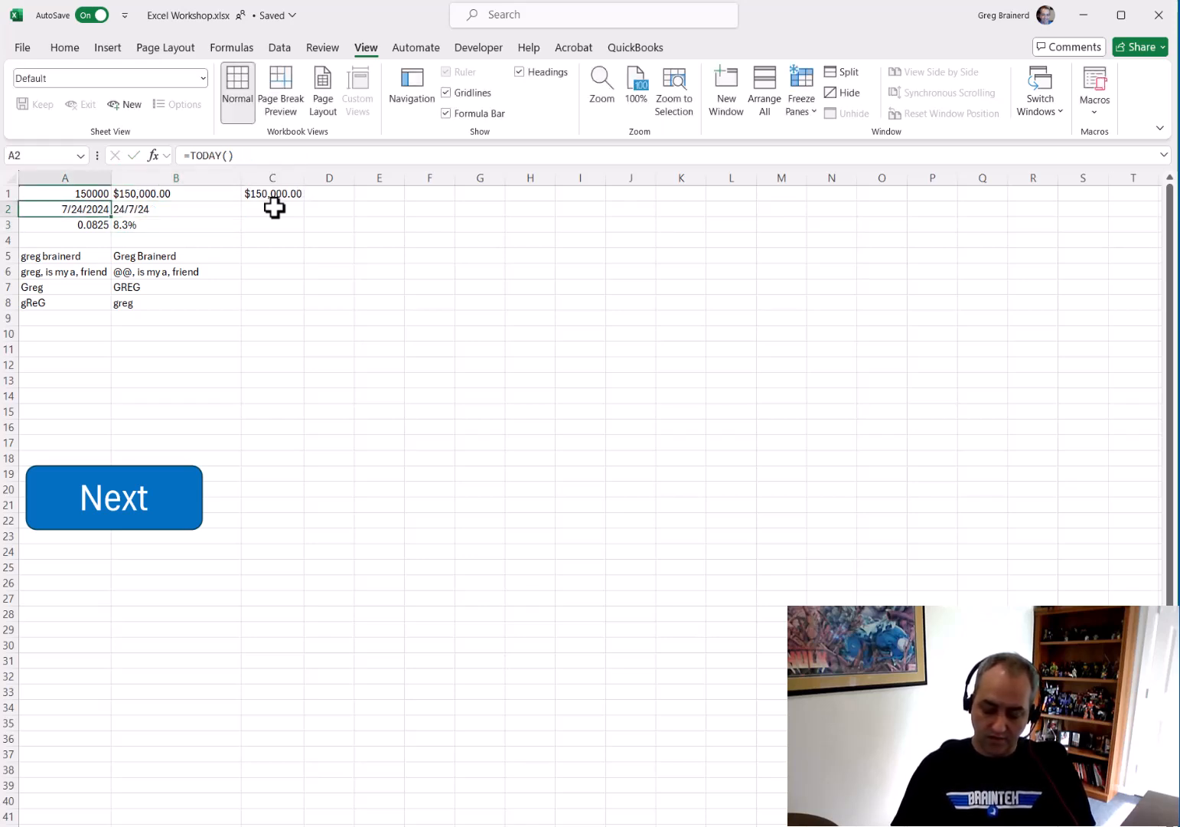
# Replace the TODAY formula in A2 with the date 7/1/2024
pyautogui.write('7/')
pyautogui.press('Escape')
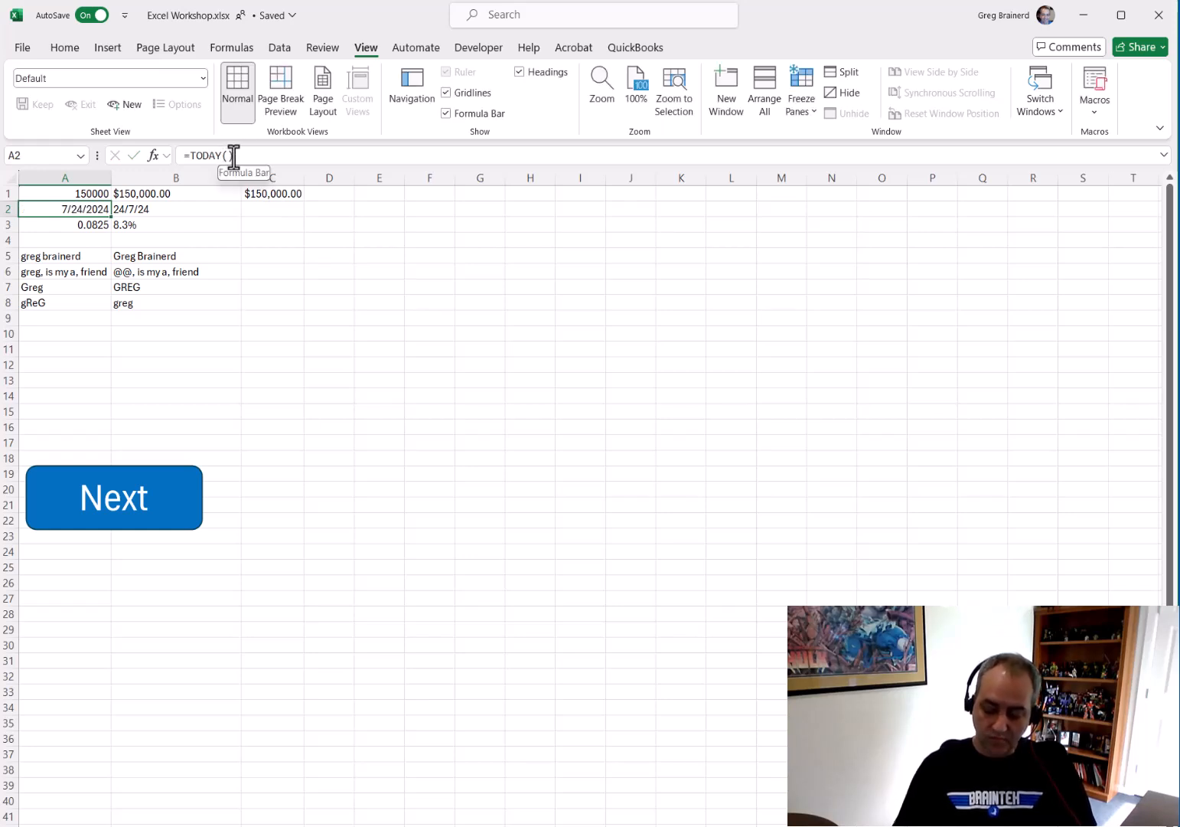
pyautogui.write('7/1/2024')
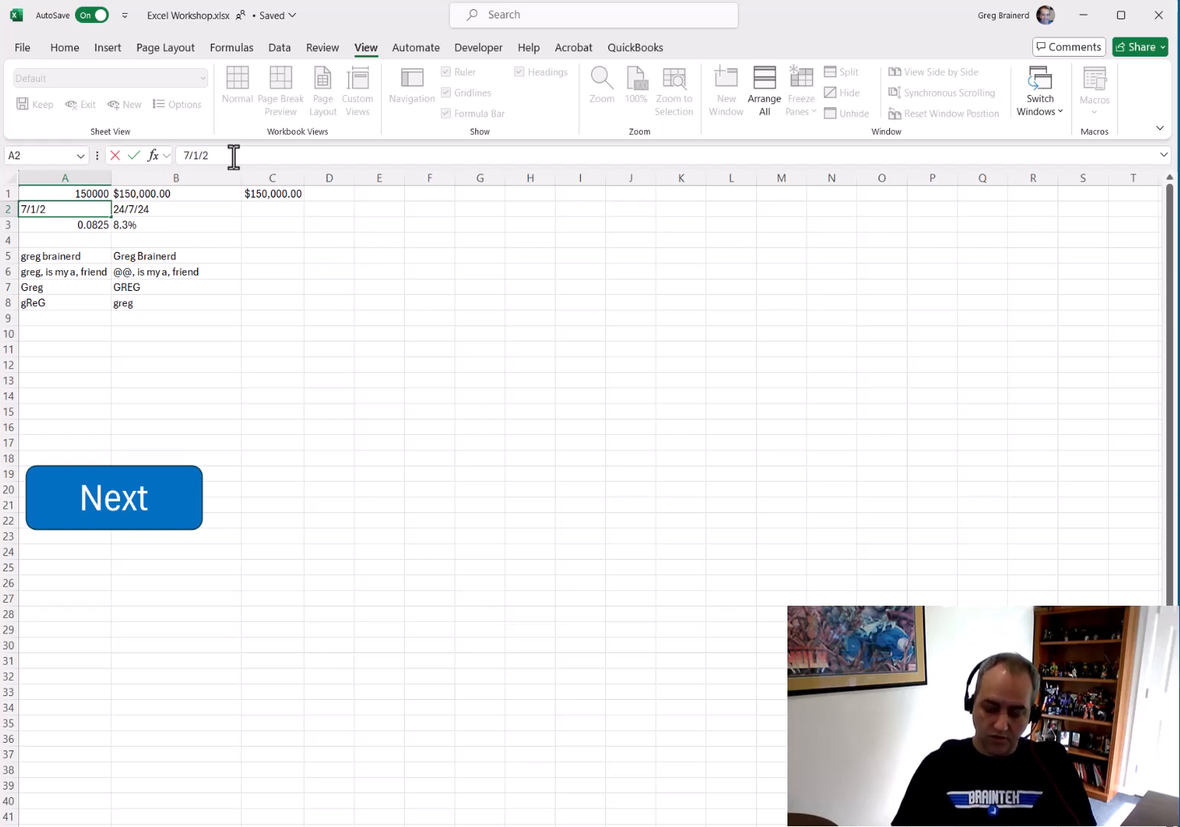
pyautogui.press('Return')
pyautogui.press('Up')
pyautogui.press('Right')
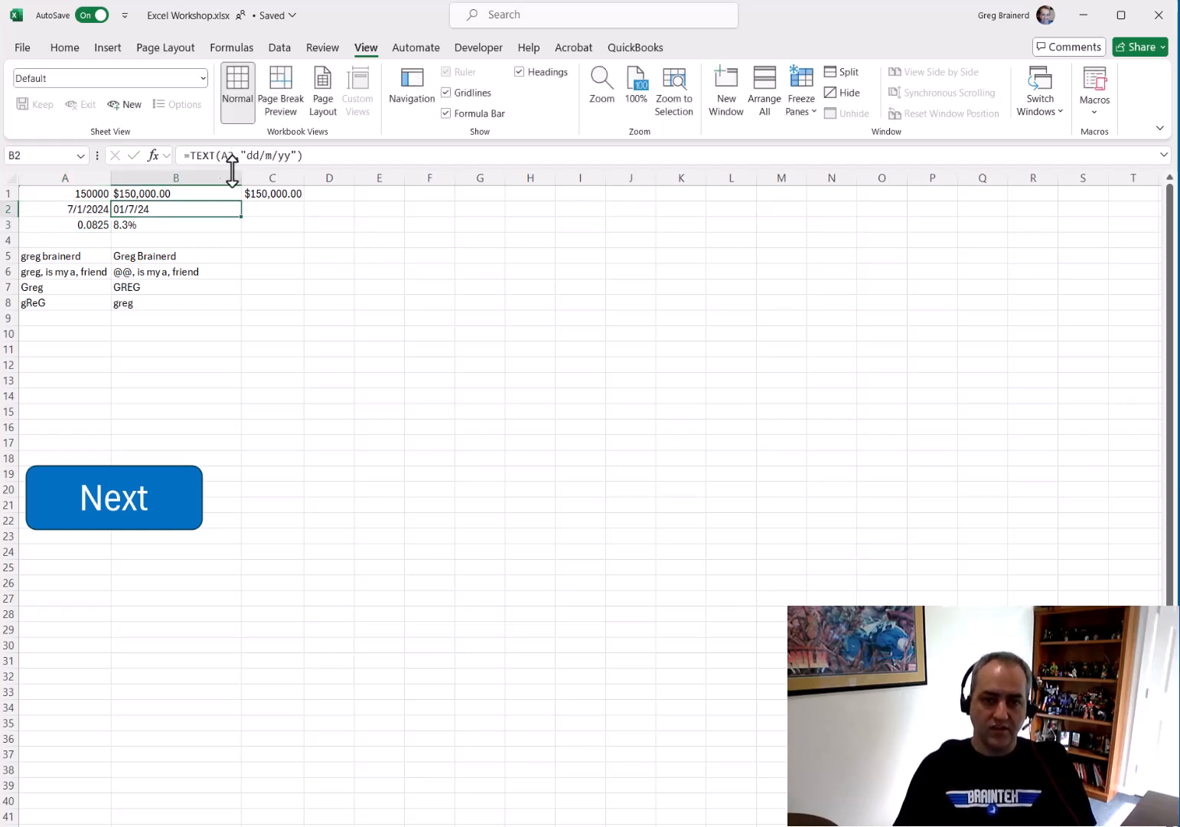
# Change B2's date format code to "dd/mm/yy"
pyautogui.click(265, 155)
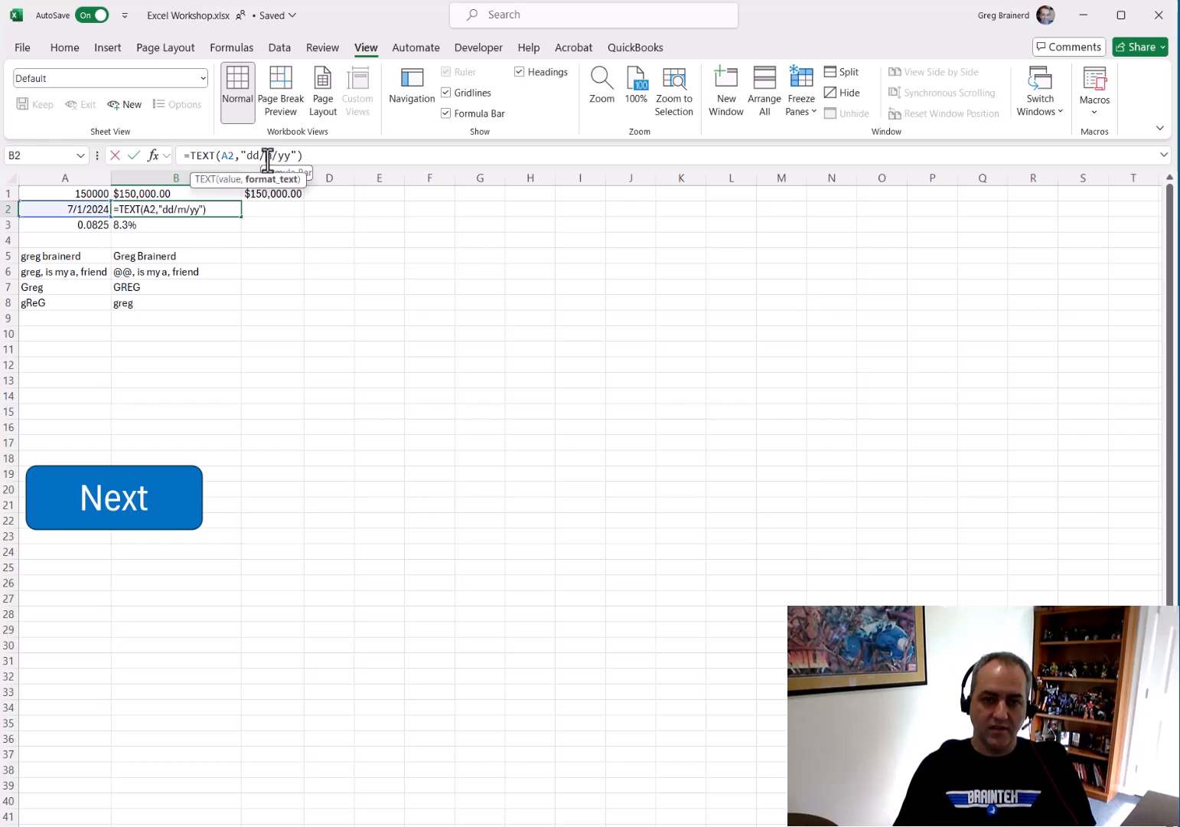
pyautogui.write('m')
pyautogui.press('Return')
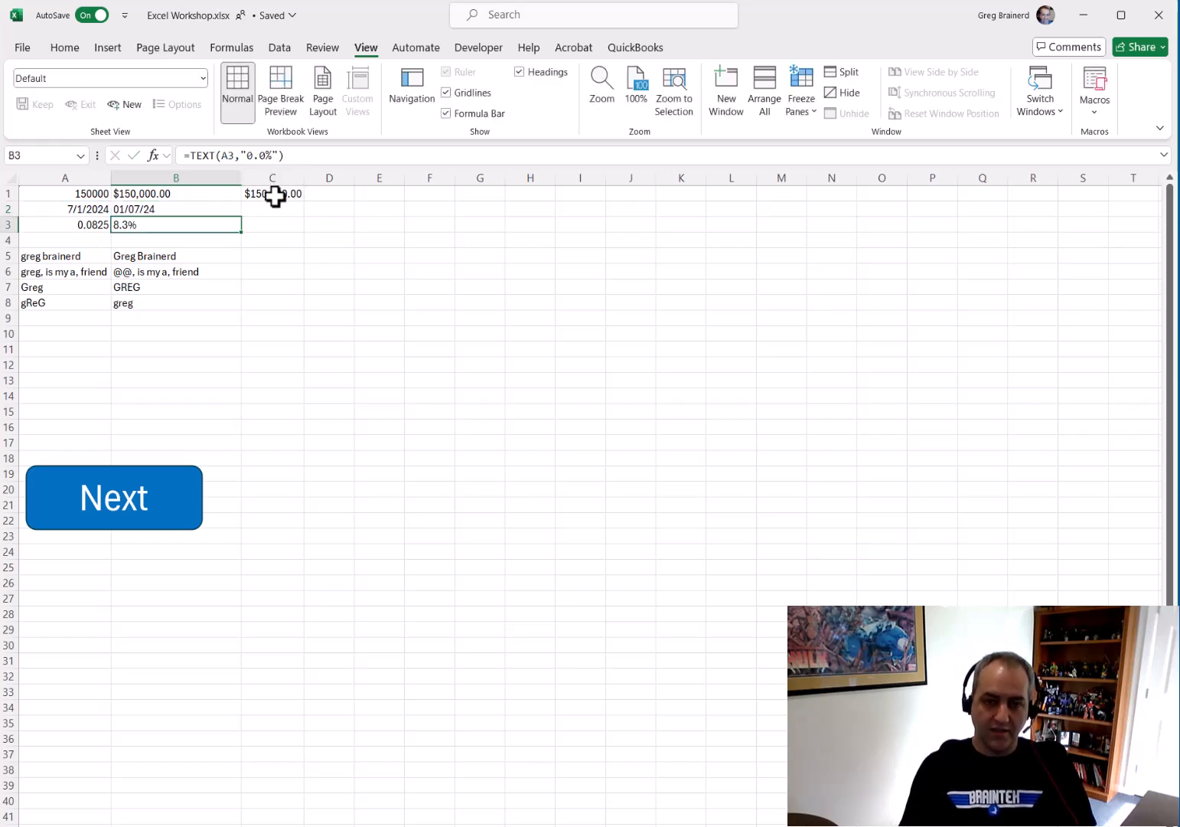
pyautogui.press('Up')
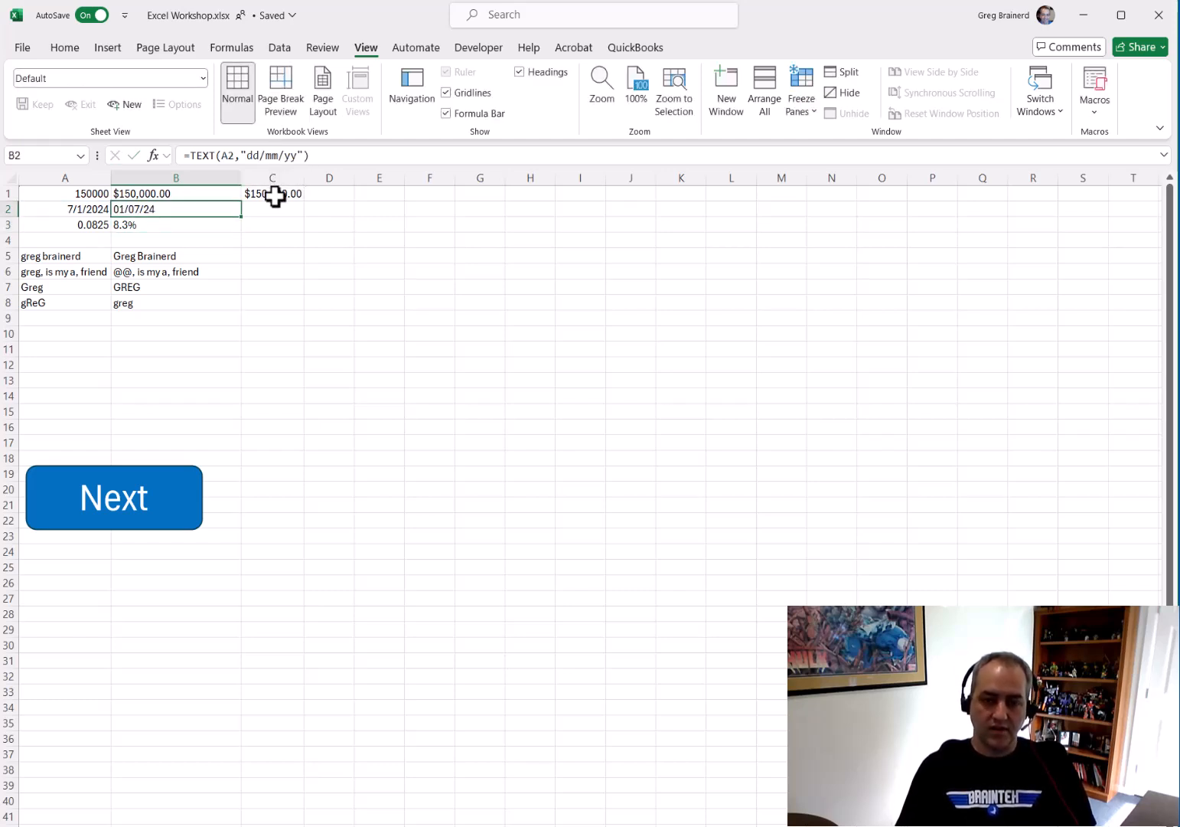
# Replace the date in A2 with a TODAY formula
pyautogui.click(95, 208)
pyautogui.press('F2')
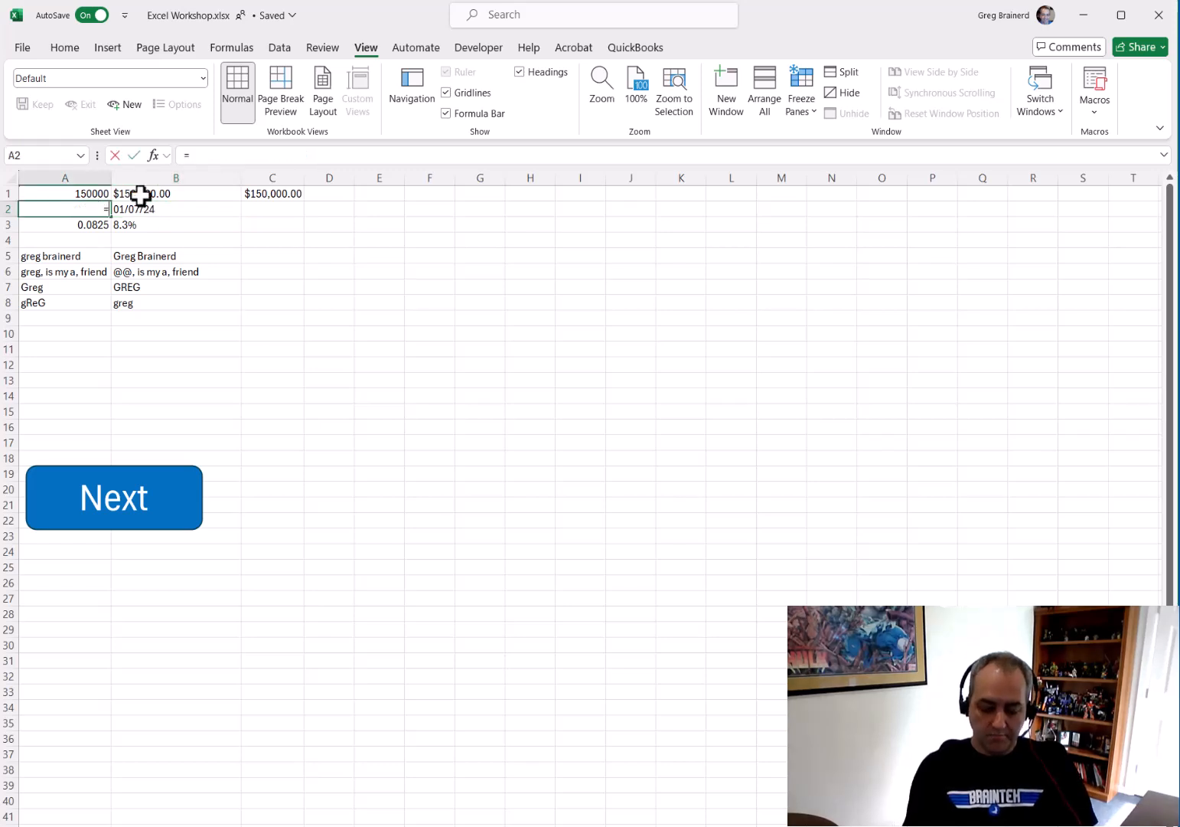
pyautogui.write('=today()')
pyautogui.press('Tab')
pyautogui.press('Tab')
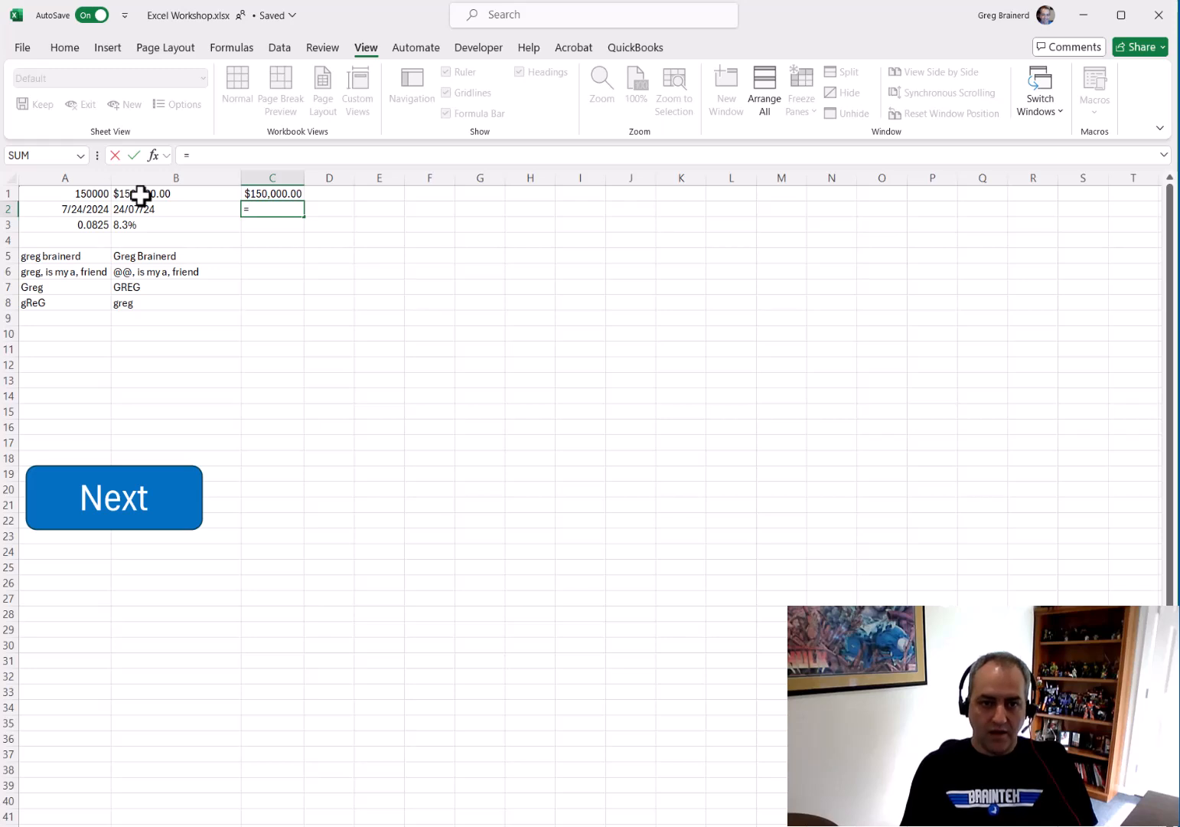
# Enter a formula in C2 that references A2
pyautogui.write('a2')
pyautogui.press('Return')
pyautogui.press('Left')
pyautogui.press('Left')
pyautogui.press('Up')
# Examine the Date and Custom number formats available for C2 in the Format Cells dialog without applying one
pyautogui.click(284, 197)
pyautogui.click(283, 206)
pyautogui.rightClick(284, 207)
pyautogui.click(342, 612)
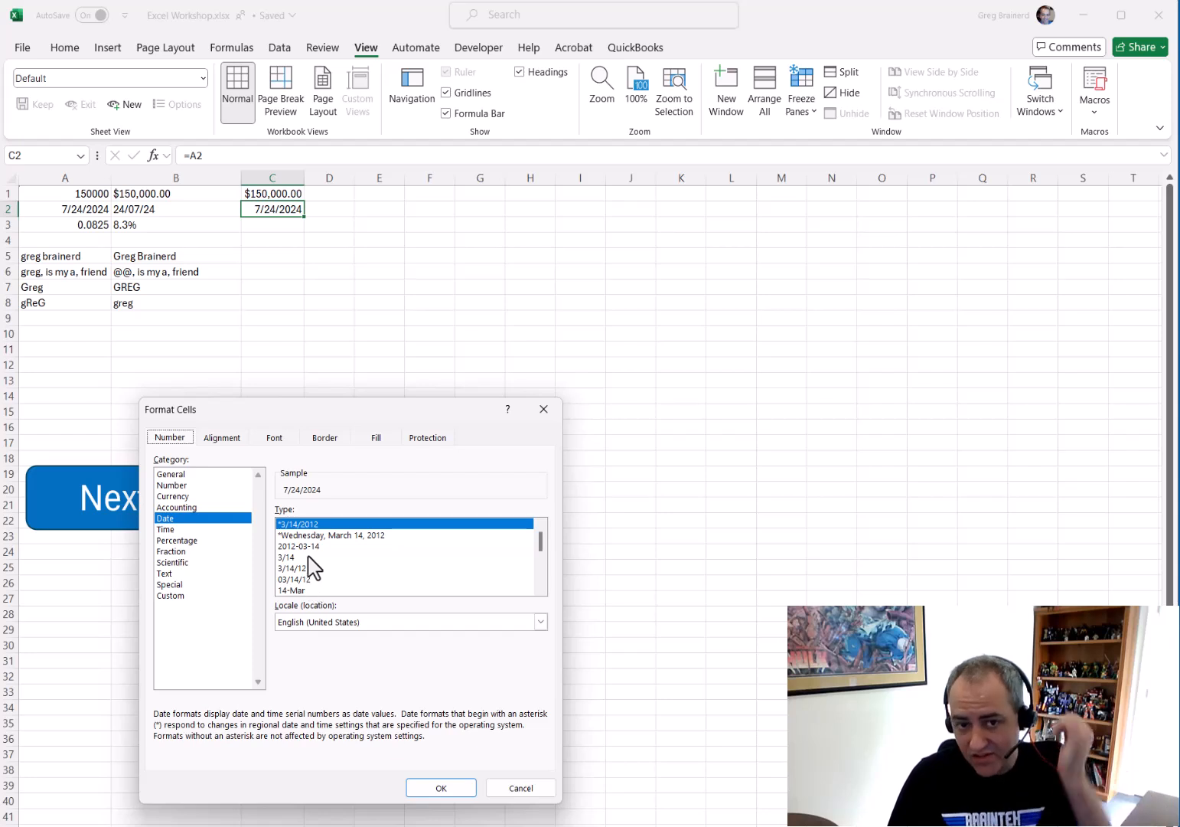
pyautogui.scroll(-4, 309, 547)
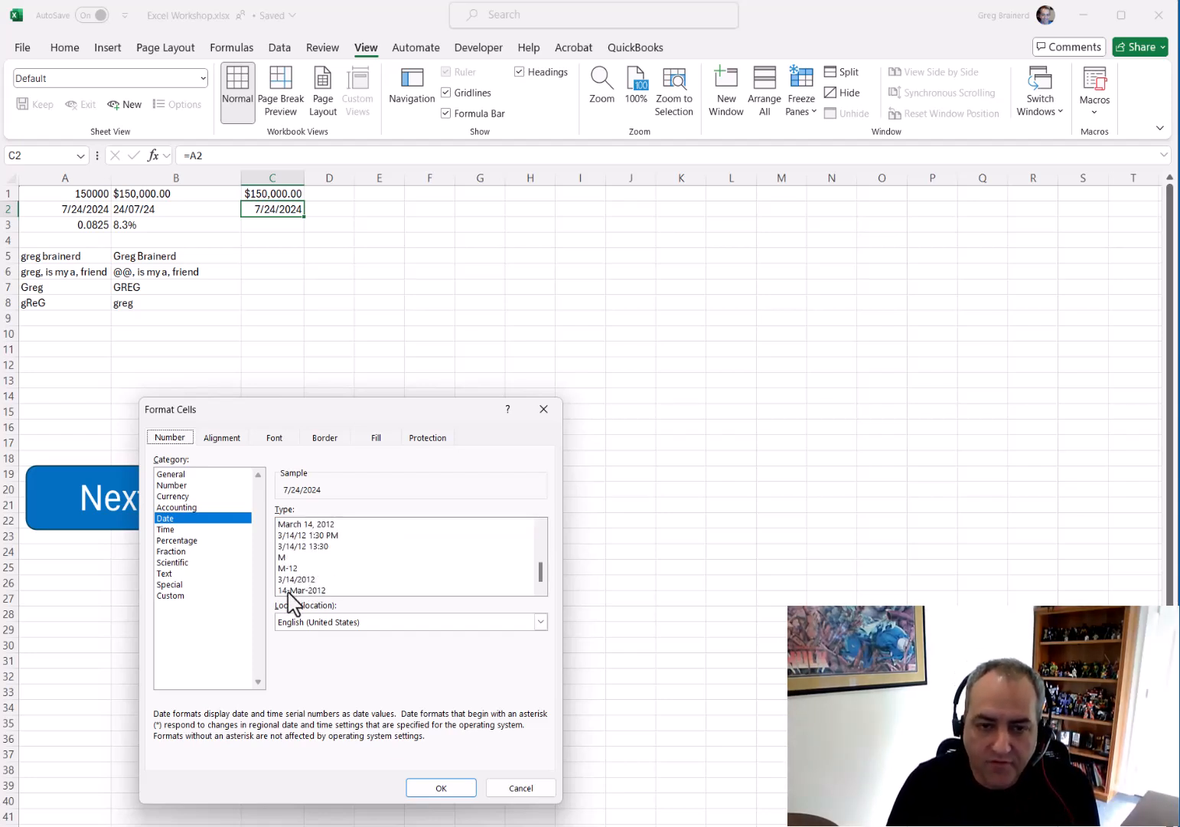
pyautogui.click(182, 597)
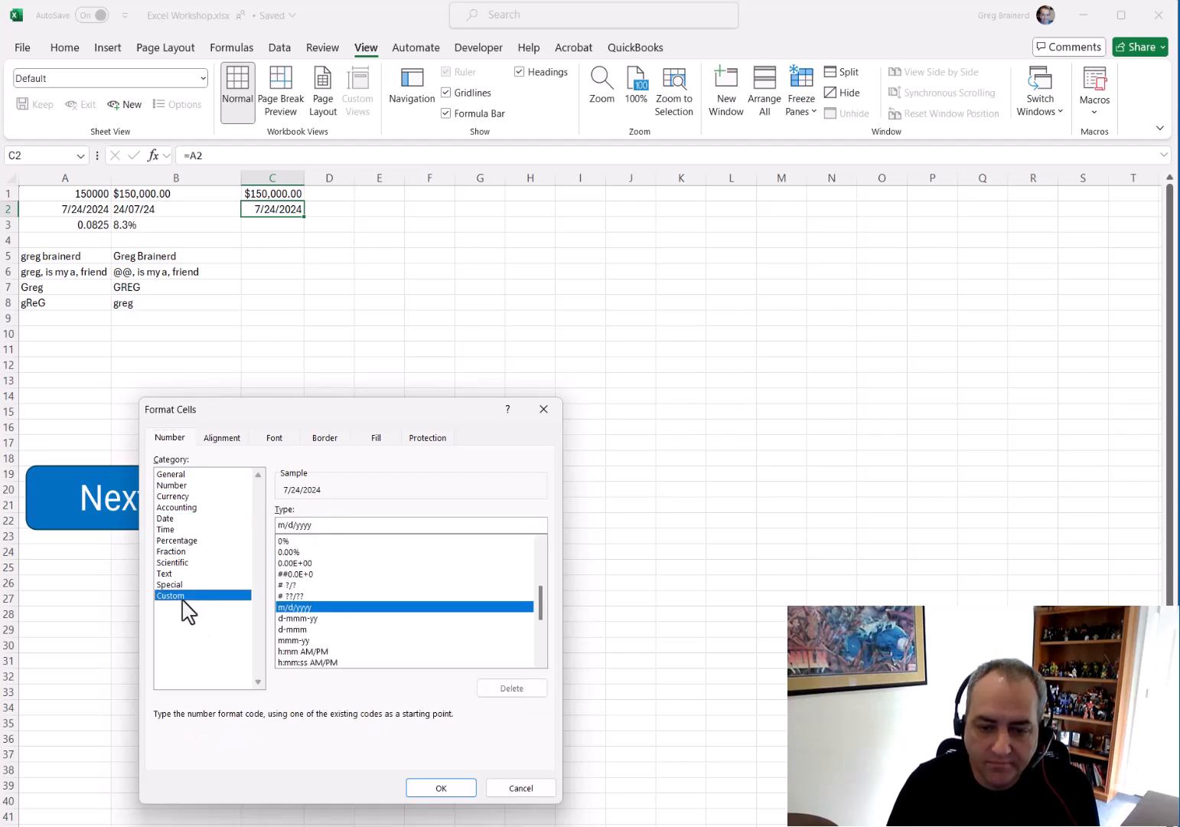
pyautogui.scroll(-3, 320, 631)
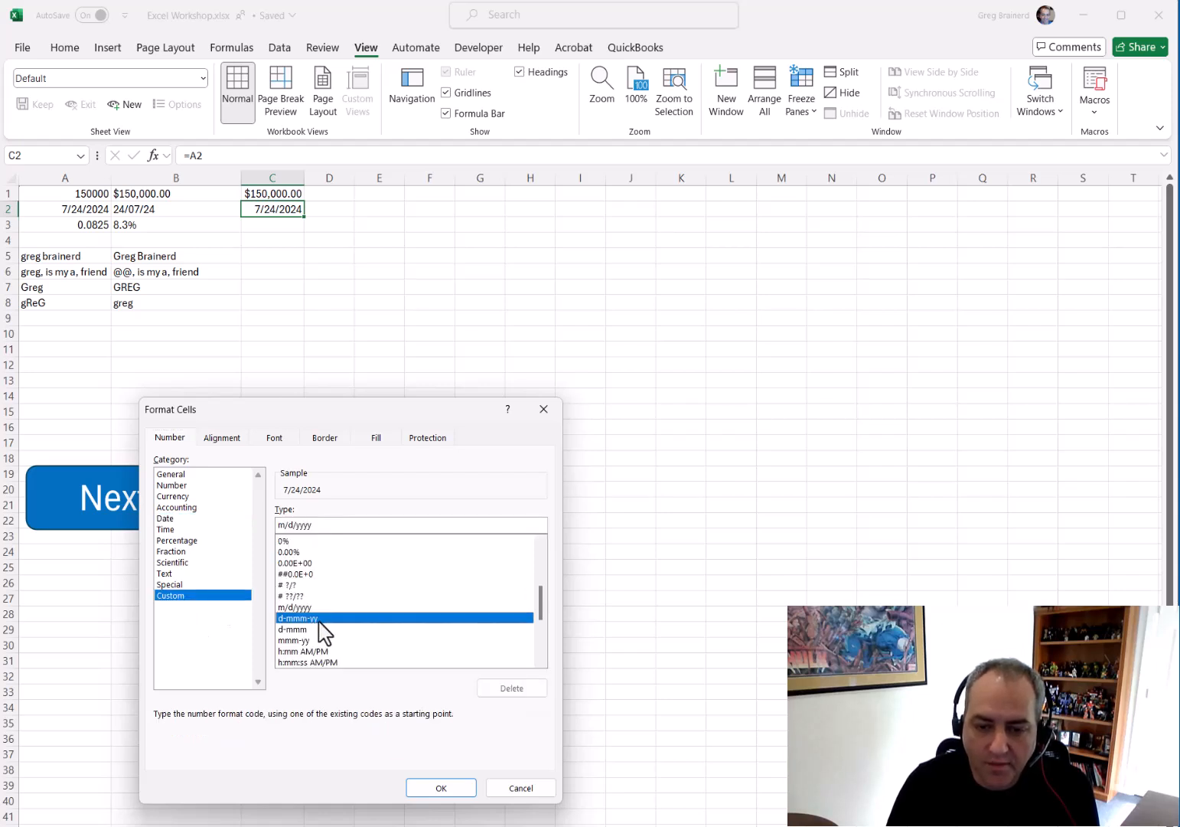
pyautogui.scroll(-1, 313, 621)
pyautogui.click(305, 611)
pyautogui.click(301, 630)
pyautogui.click(301, 653)
pyautogui.scroll(-2, 304, 664)
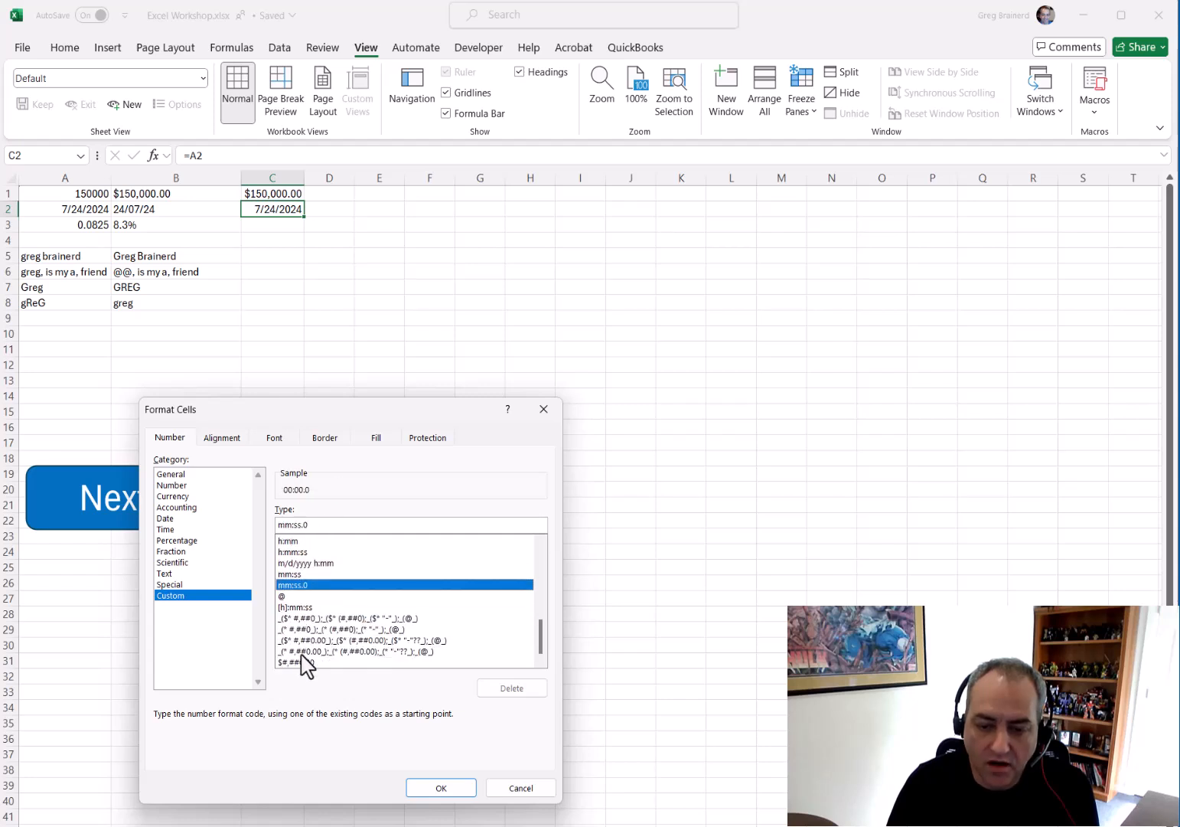
pyautogui.click(308, 617)
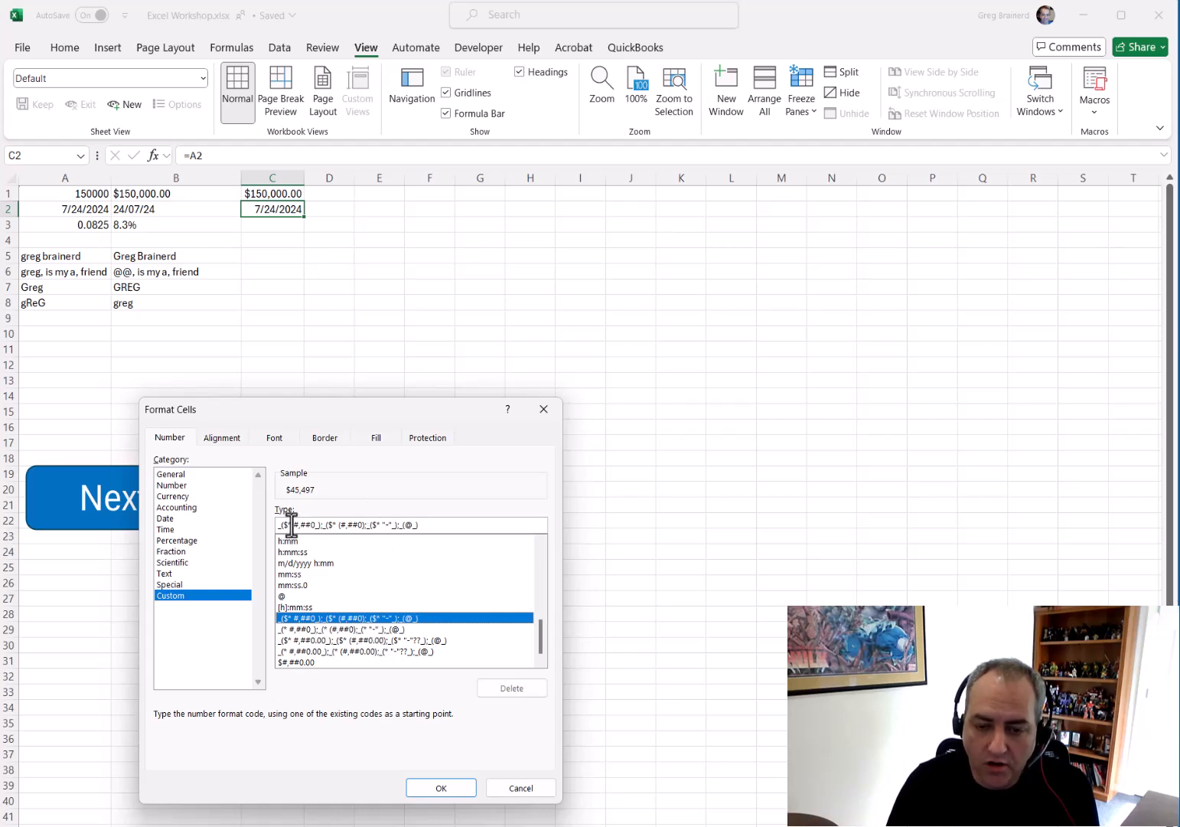
pyautogui.scroll(10, 322, 612)
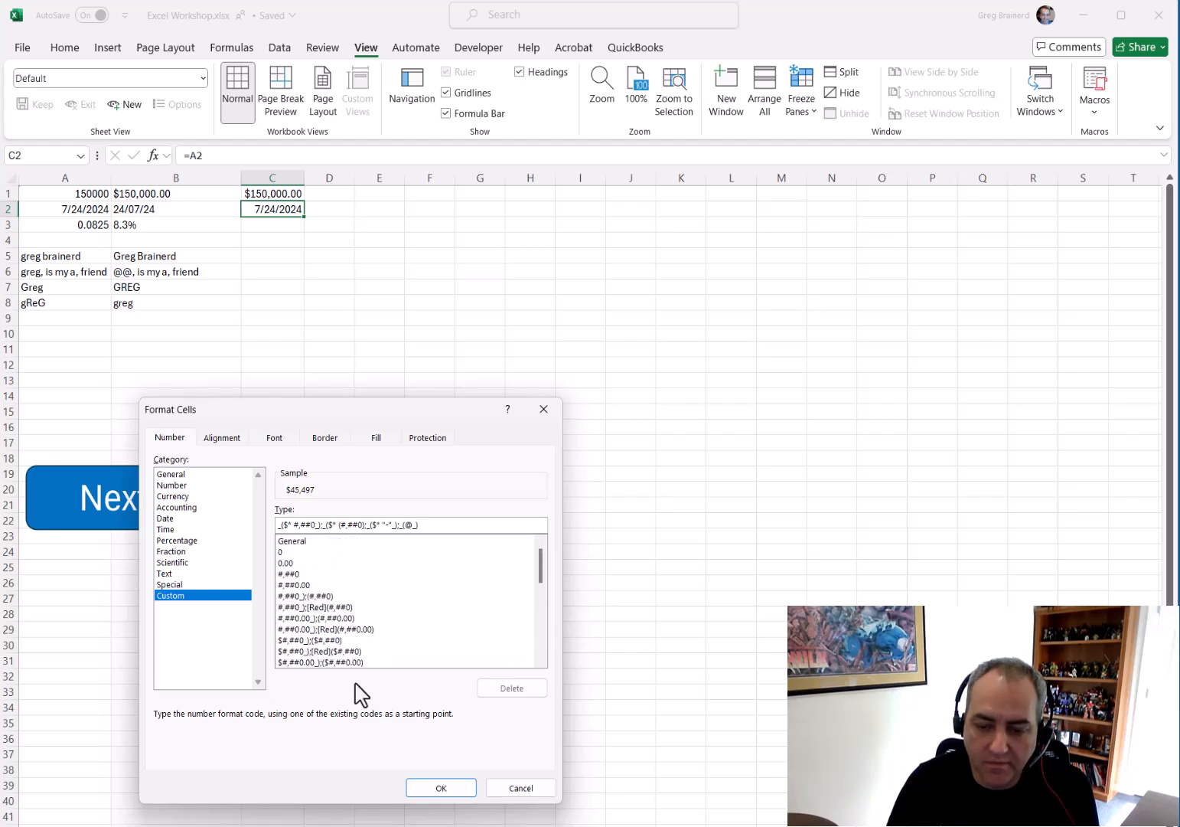
pyautogui.click(529, 788)
# Enter a formula in C3 that references A3
pyautogui.click(101, 226)
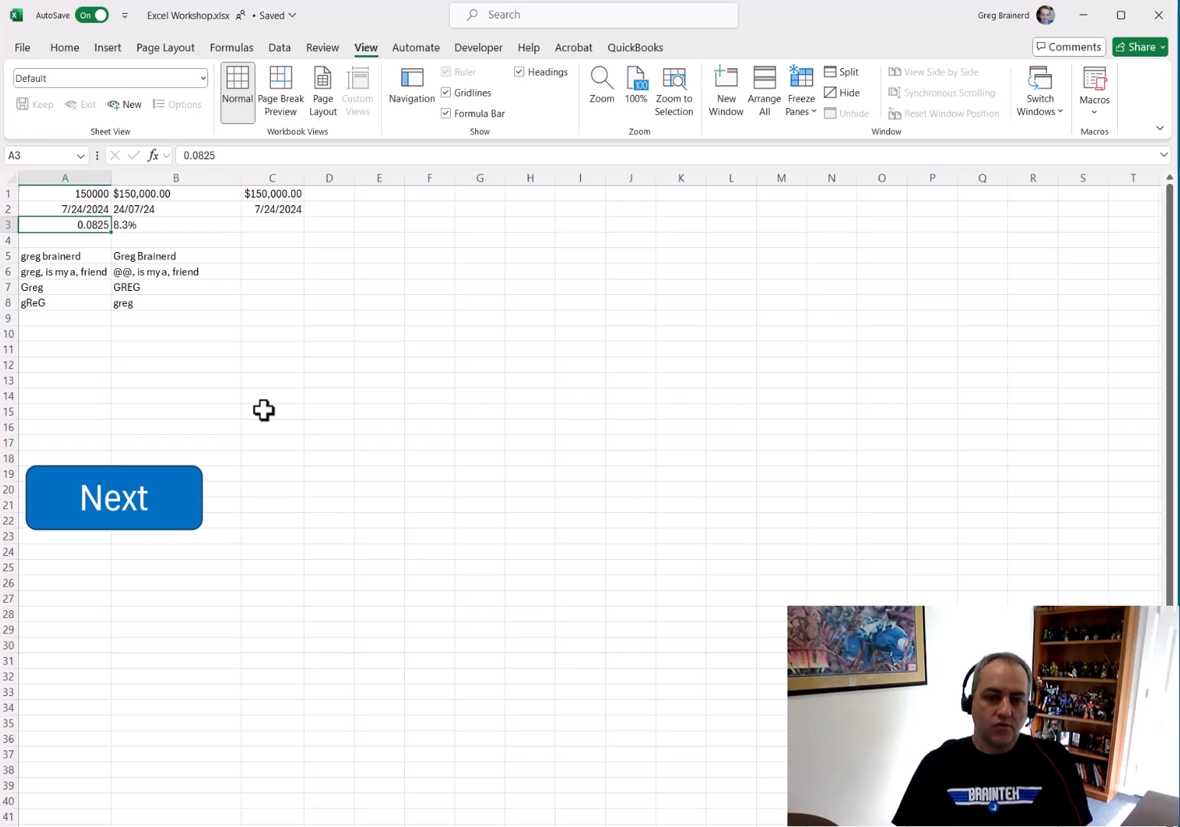
pyautogui.press('Right')
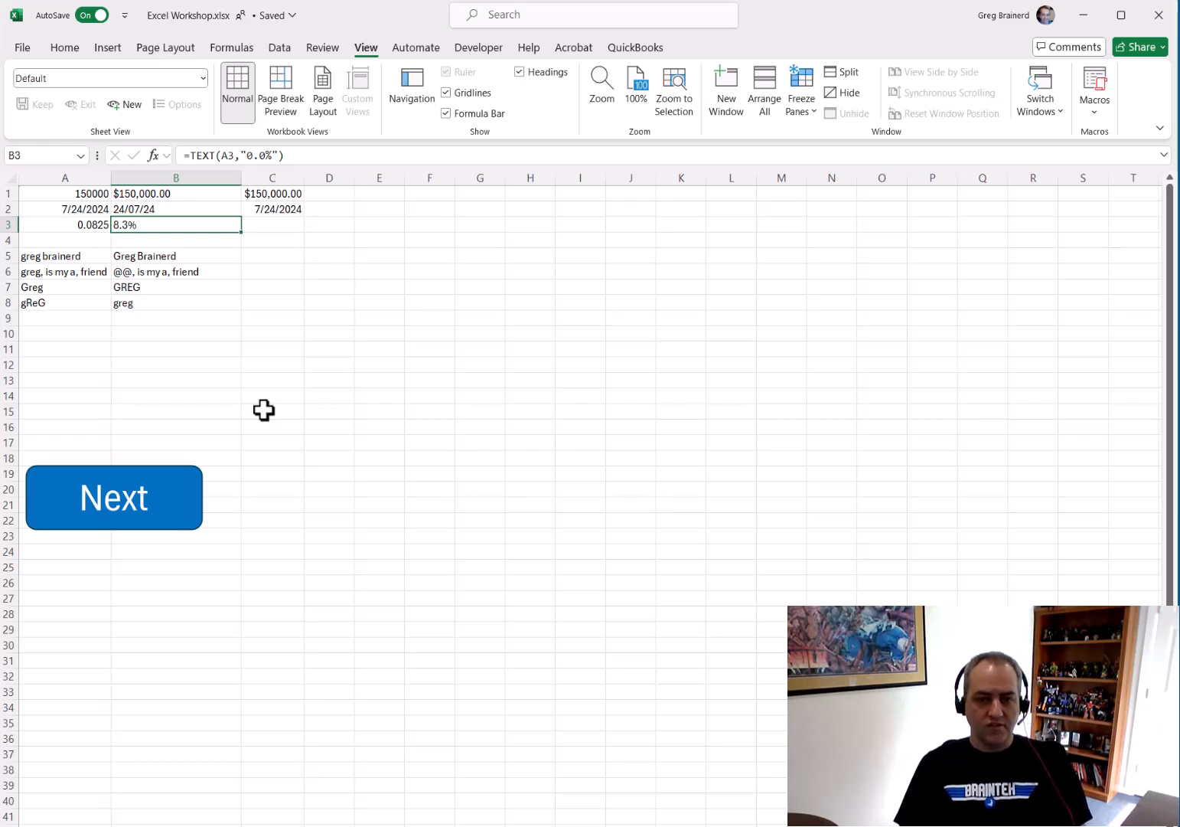
pyautogui.press('Right')
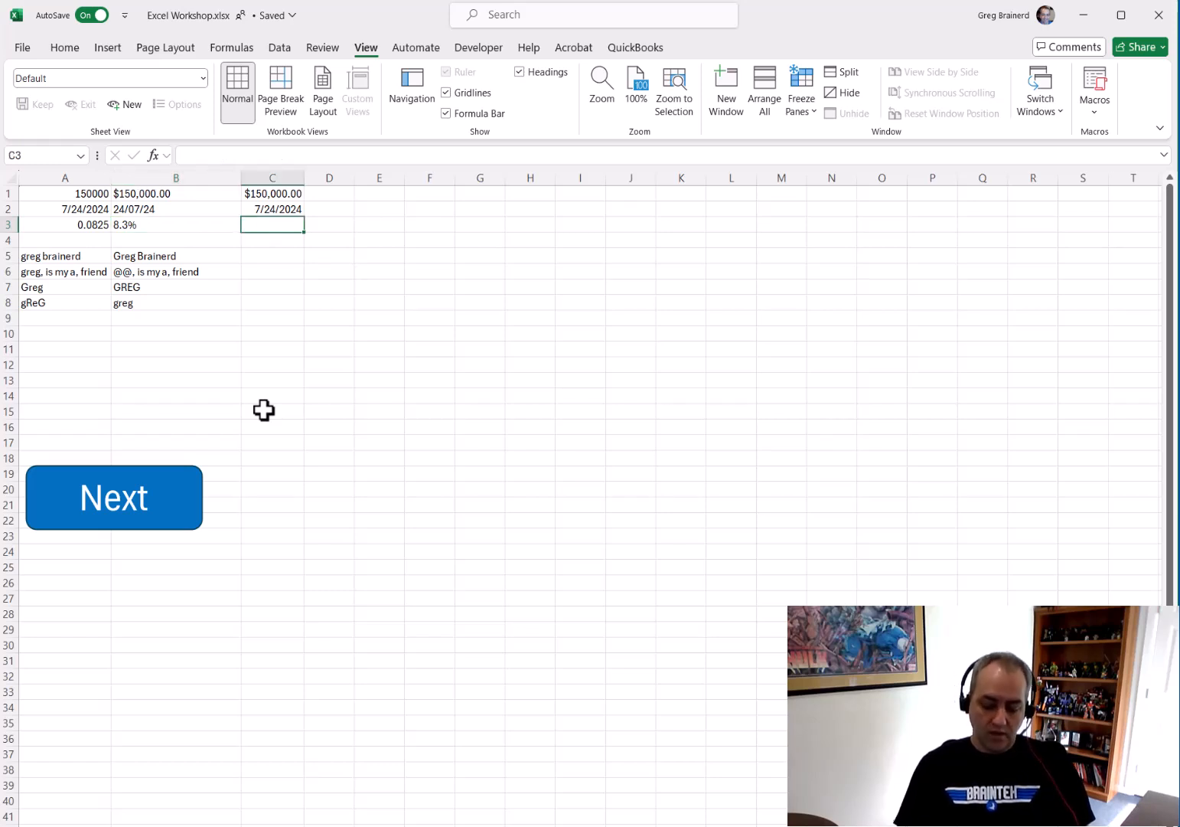
pyautogui.write('=a3')
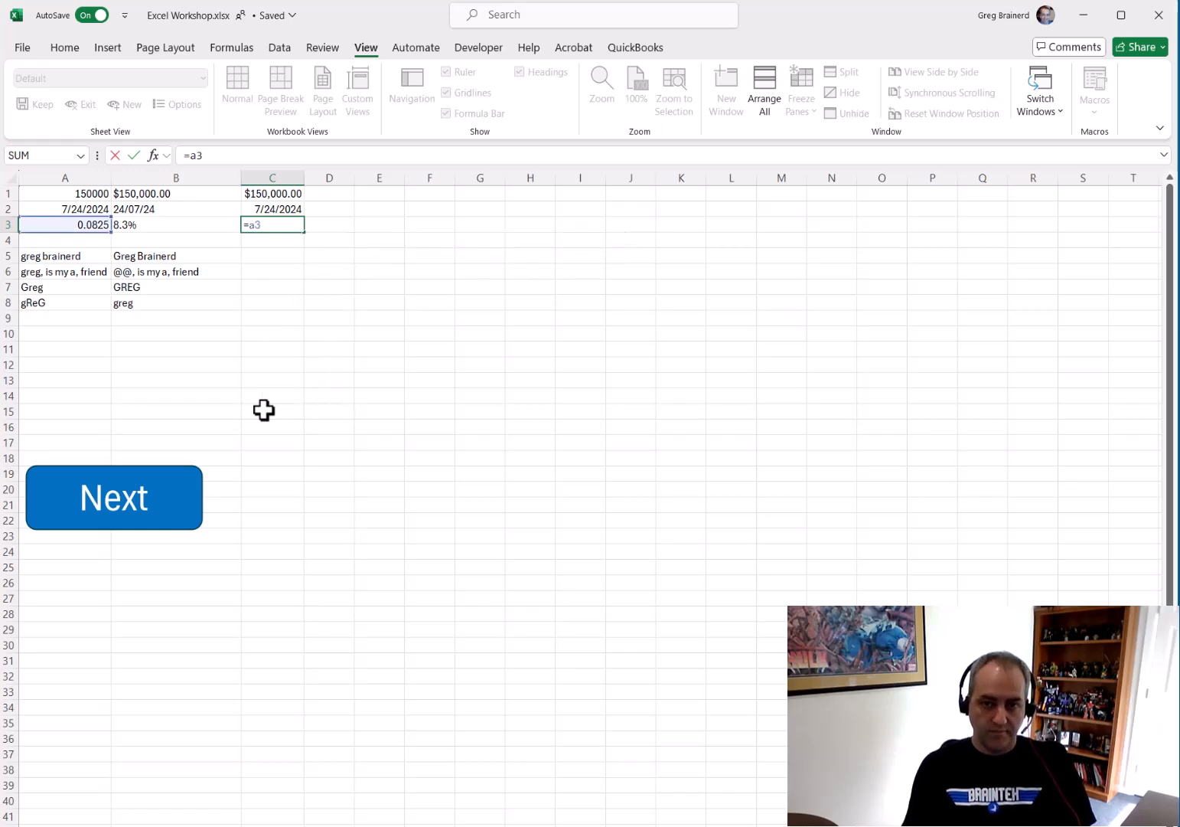
pyautogui.hotkey('ctrl', 'Return')
# Format C3 as a percentage
pyautogui.rightClick(290, 223)
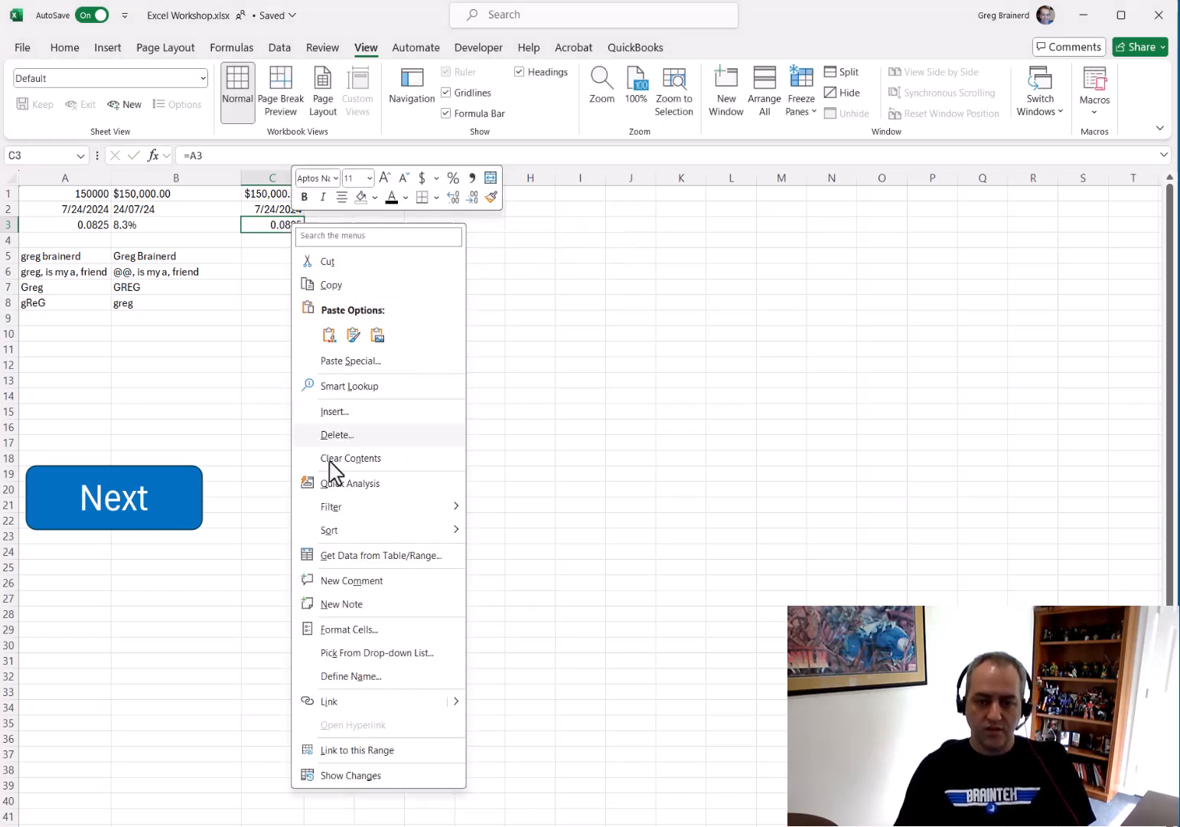
pyautogui.click(351, 629)
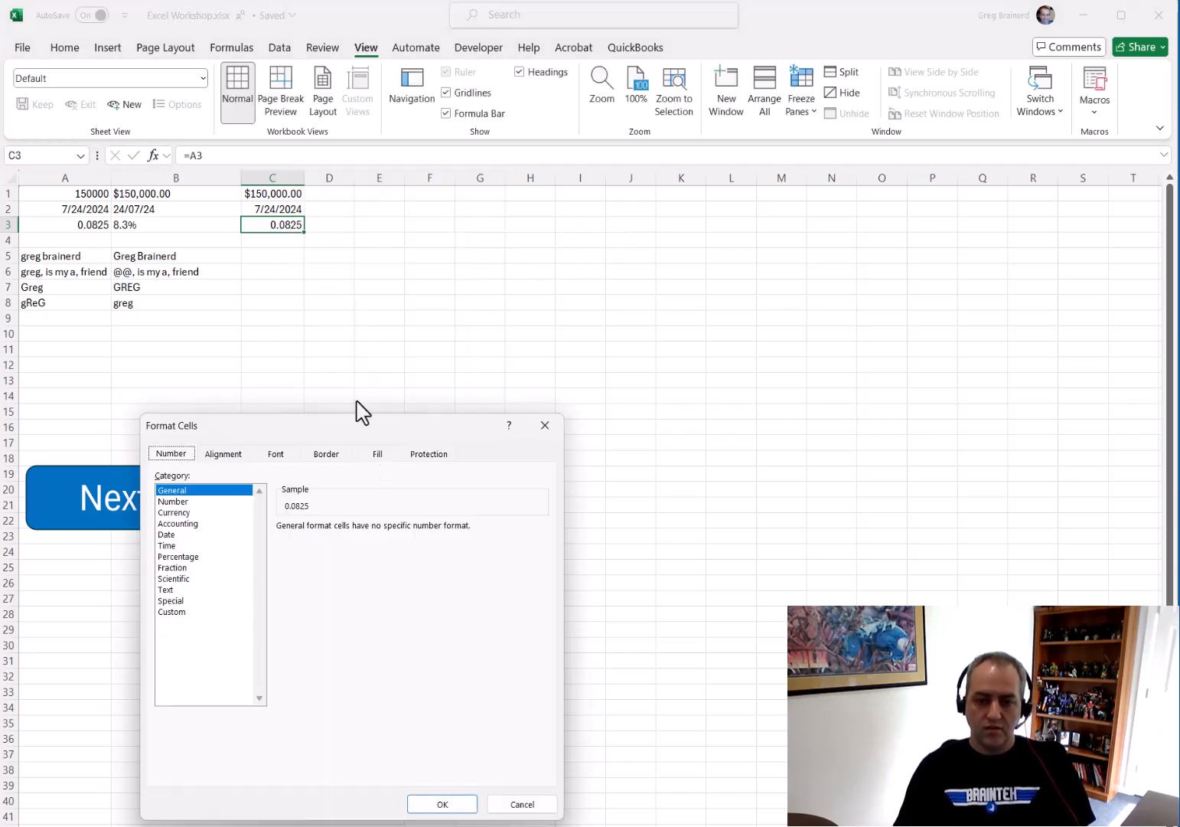
pyautogui.click(188, 557)
pyautogui.click(460, 806)
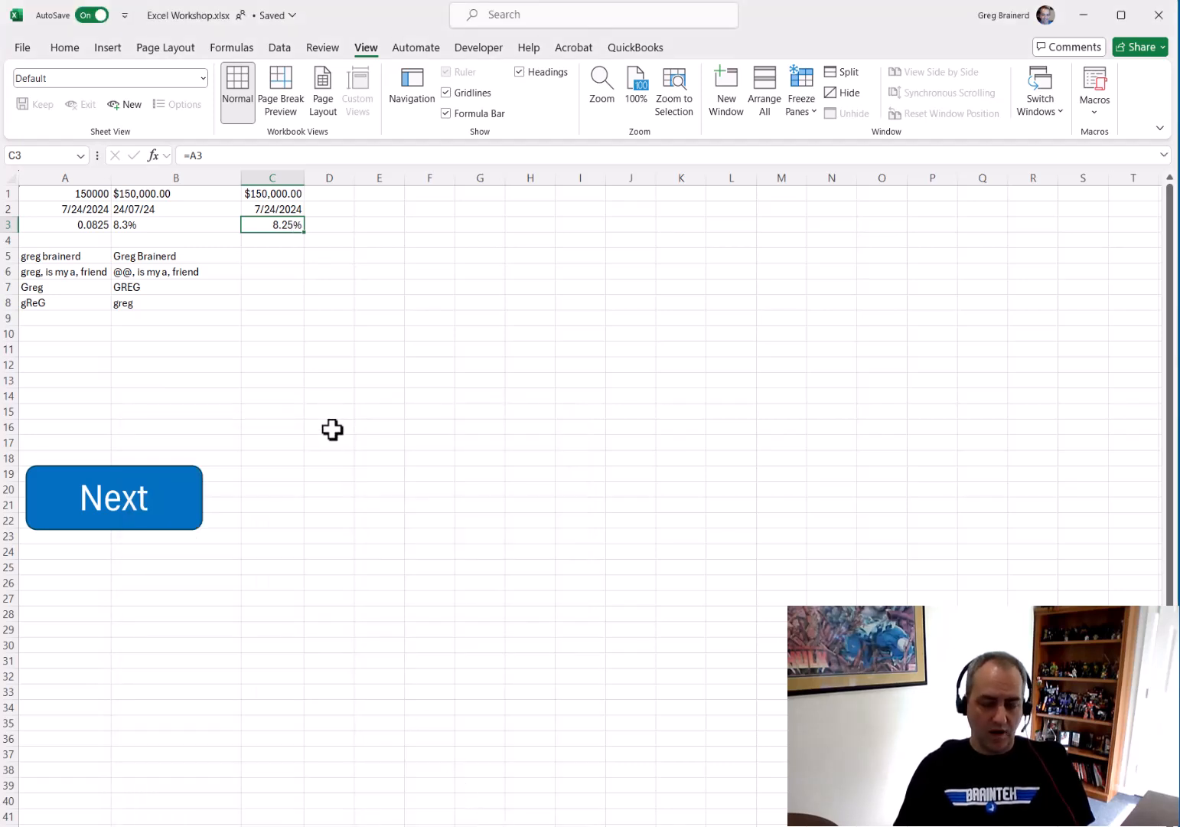
# Wrap C3's formula in ROUND with 1 as the number of digits
pyautogui.click(145, 226)
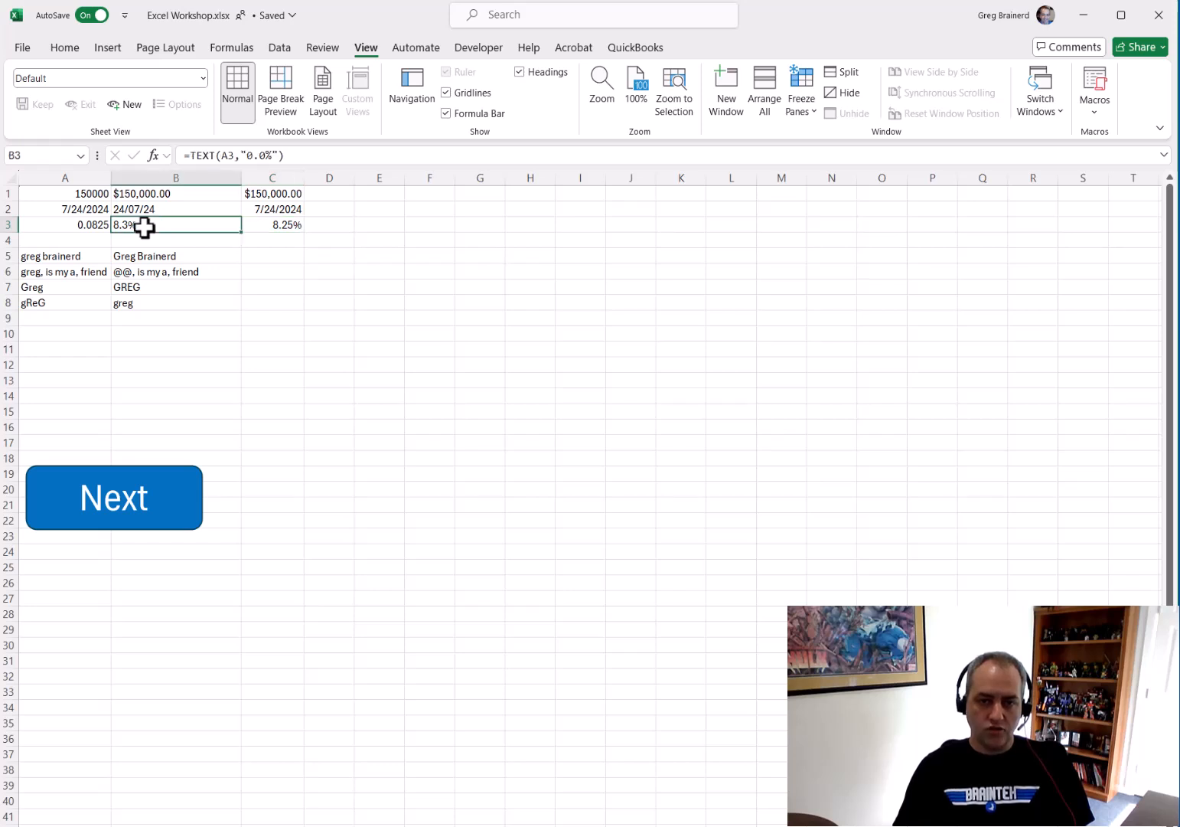
pyautogui.click(255, 220)
pyautogui.click(189, 155)
pyautogui.write('ROUND(')
pyautogui.press('End')
pyautogui.write(',')
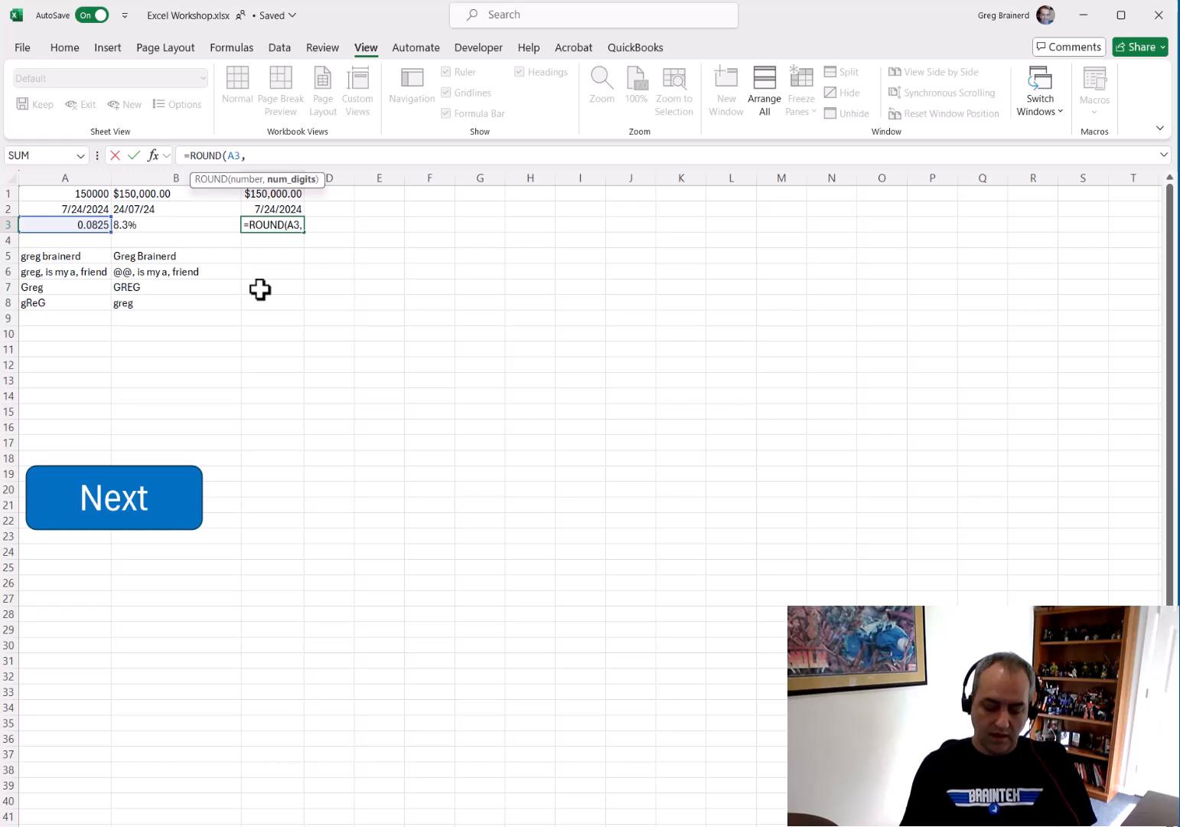
pyautogui.write('1')
pyautogui.press('Return')
pyautogui.press('Up')
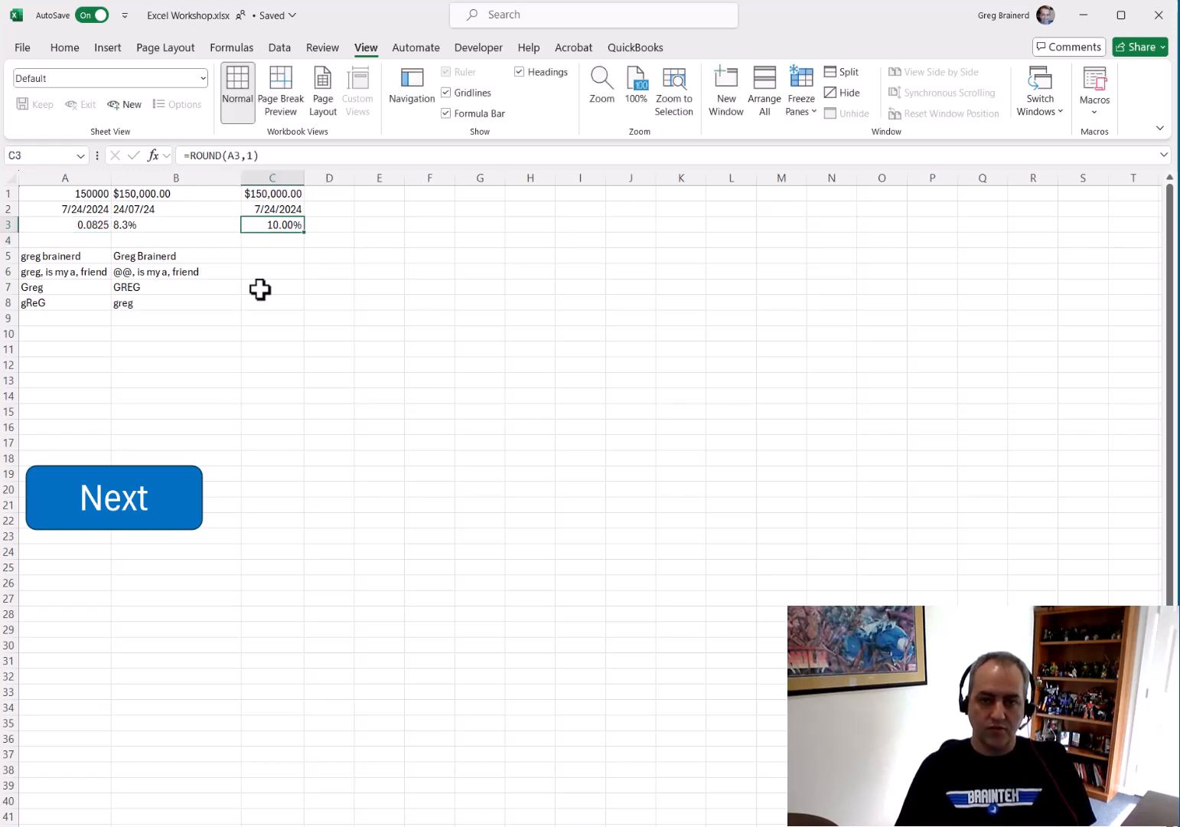
# Change the number of digits in C3's ROUND formula to 3
pyautogui.click(247, 156)
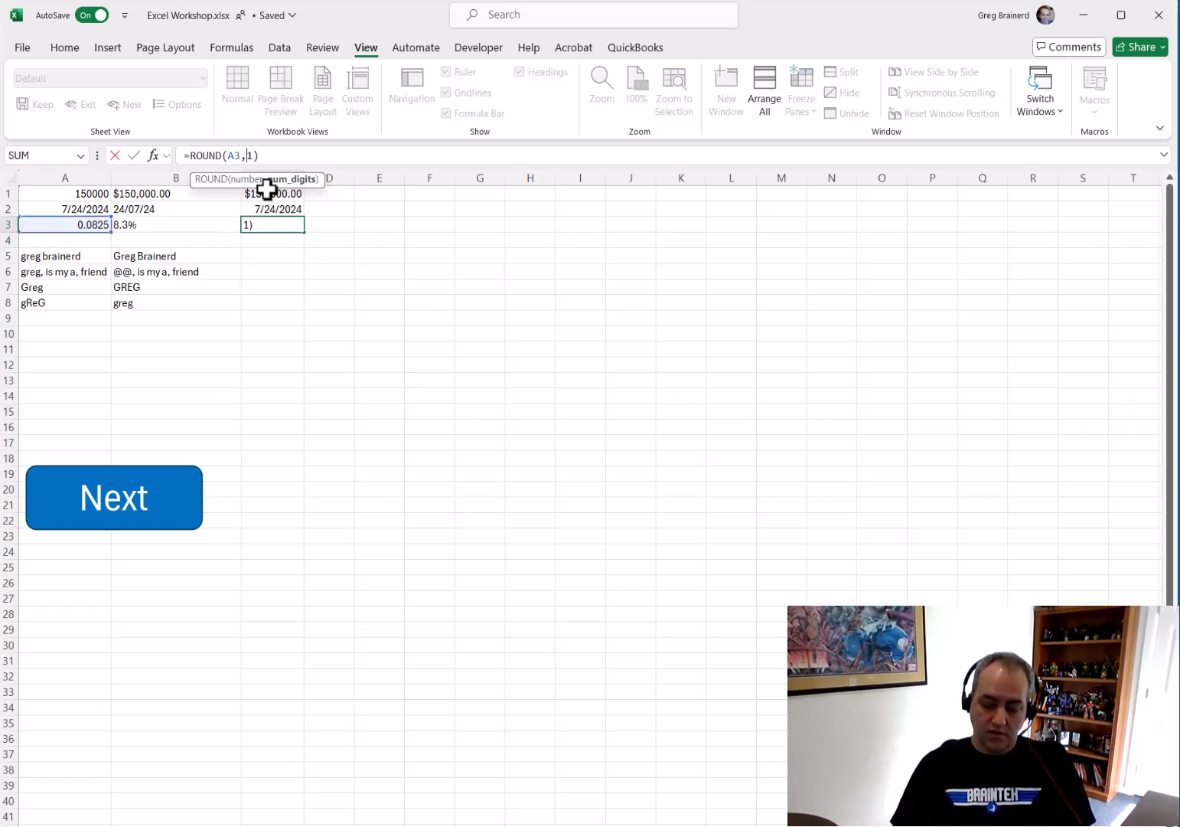
pyautogui.press('Return')
pyautogui.press('Up')
pyautogui.click(247, 155)
pyautogui.press('Delete')
pyautogui.write('3')
pyautogui.press('Return')
pyautogui.press('Up')
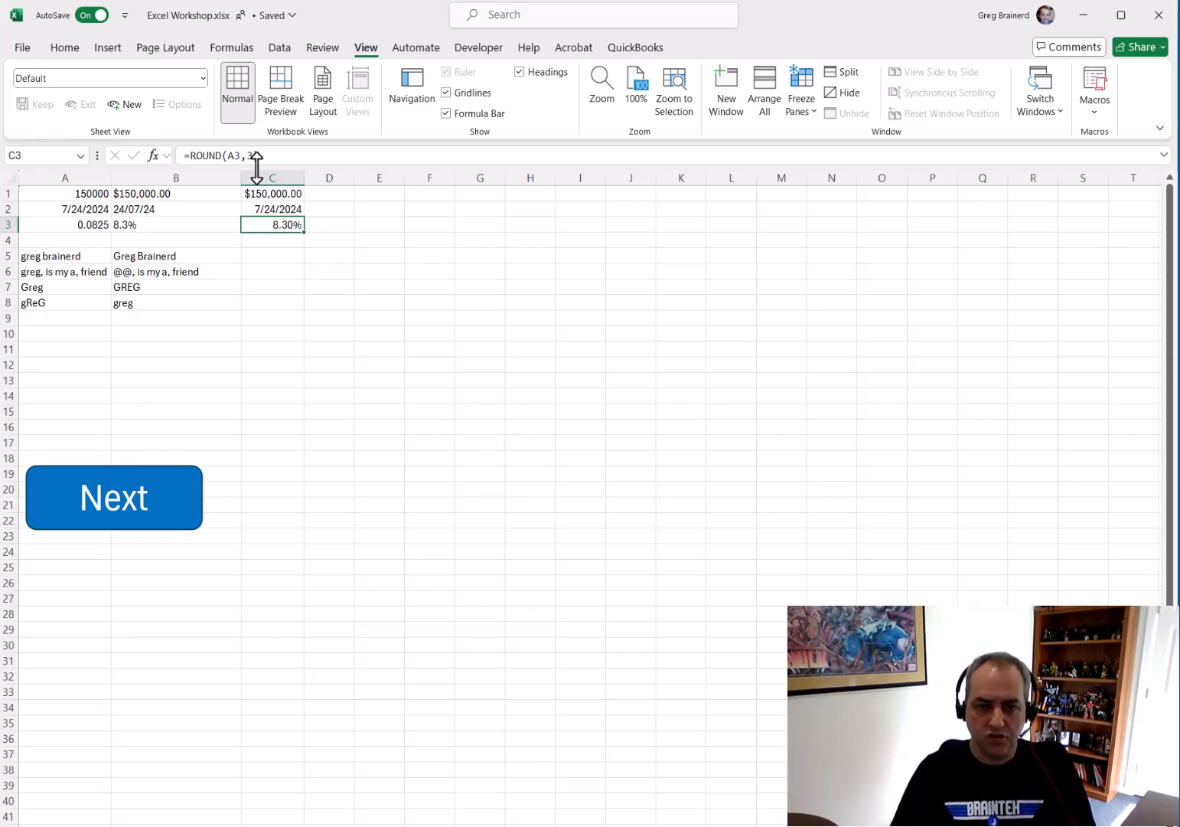
# Delete column C
pyautogui.click(277, 178)
pyautogui.press('Delete')
pyautogui.rightClick(276, 184)
pyautogui.click(314, 361)
pyautogui.click(187, 364)
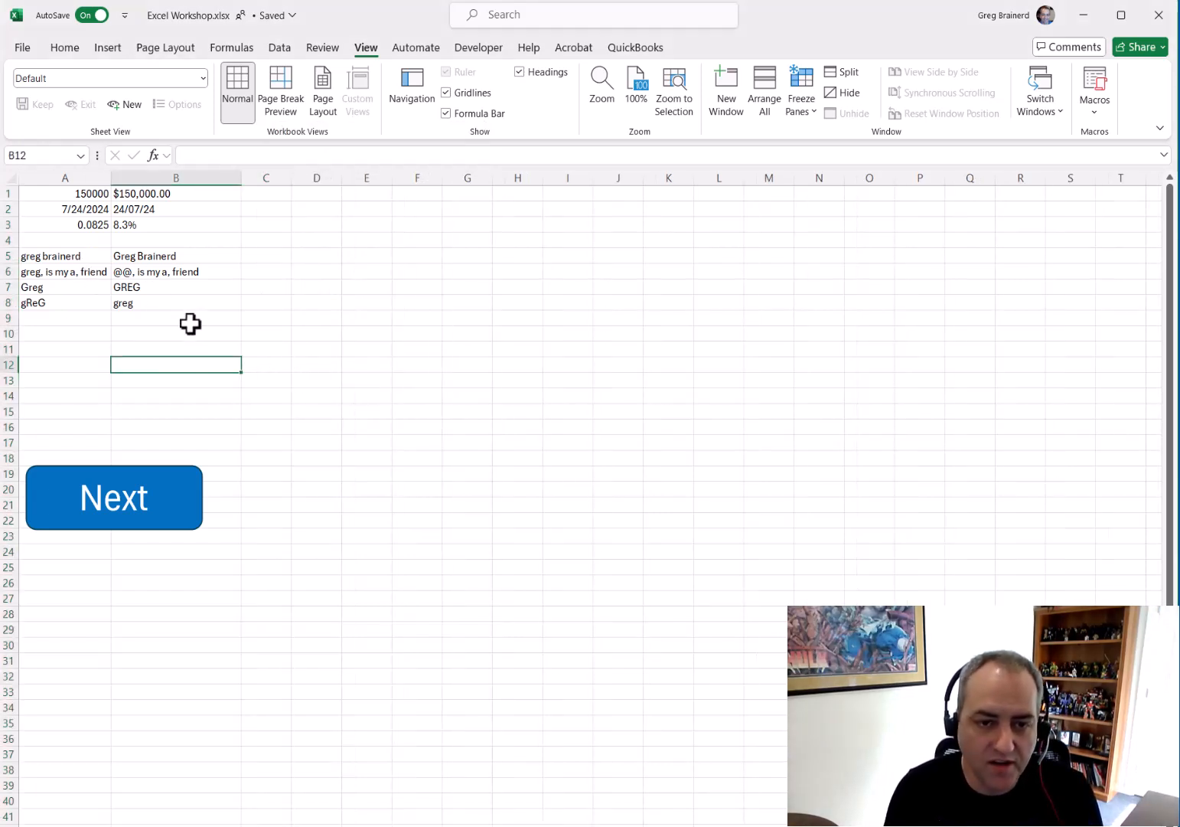
# Inspect the text formulas in B5 and B6 beside their source names
pyautogui.click(79, 256)
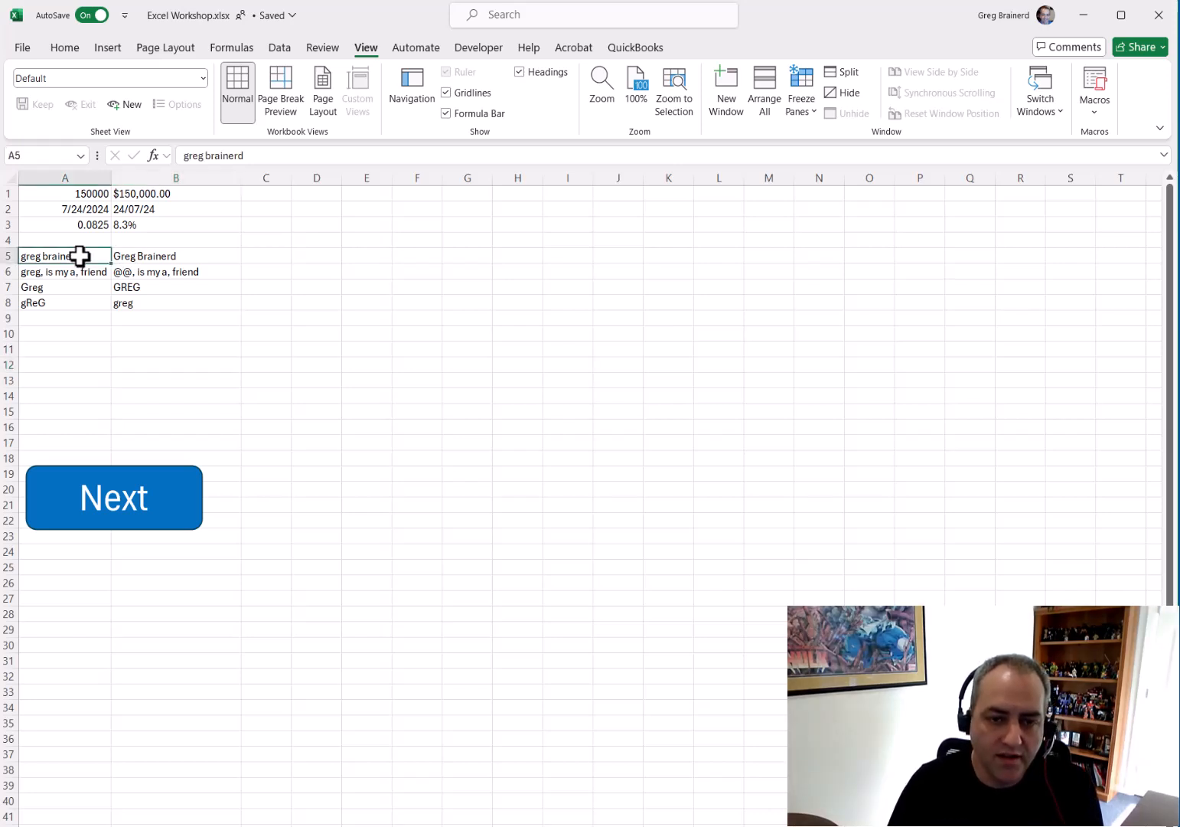
pyautogui.click(144, 256)
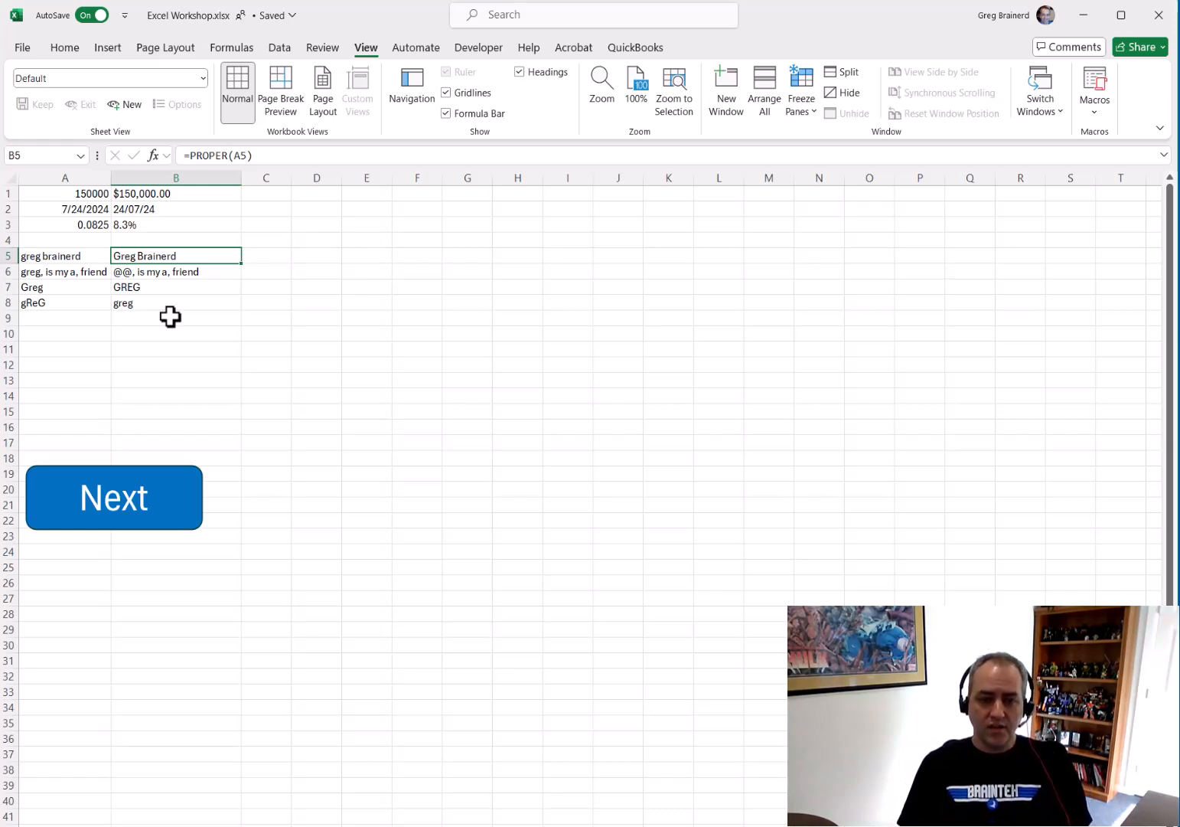
pyautogui.press('Down')
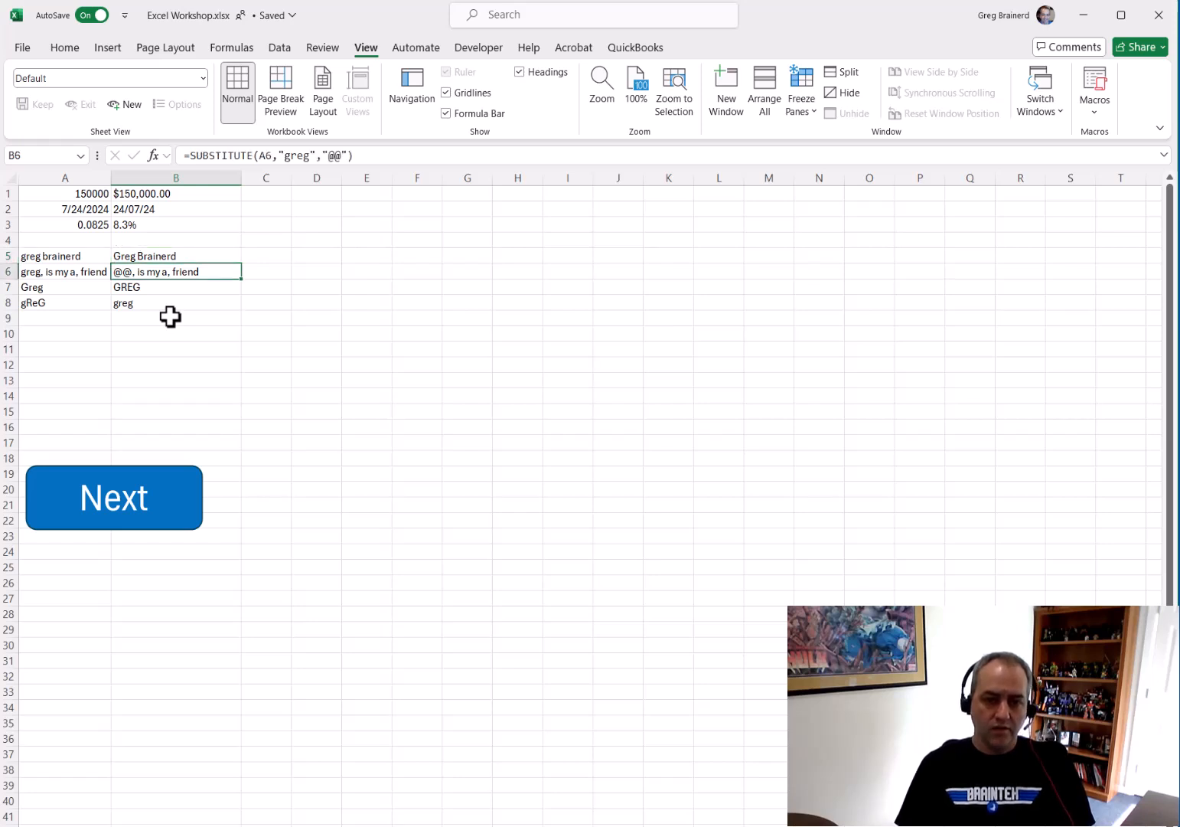
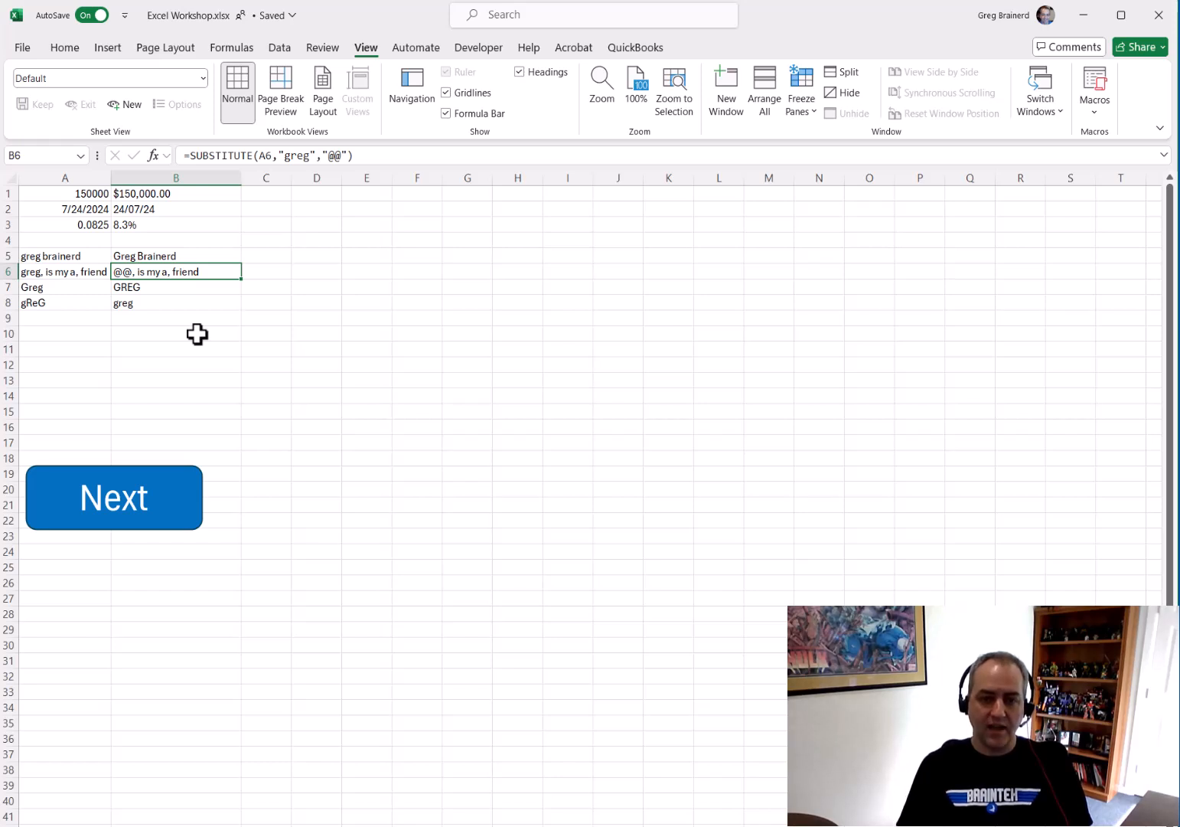
# Change B6's SUBSTITUTE formula so it replaces commas in A6 with spaces
pyautogui.doubleClick(297, 155)
pyautogui.write('","')
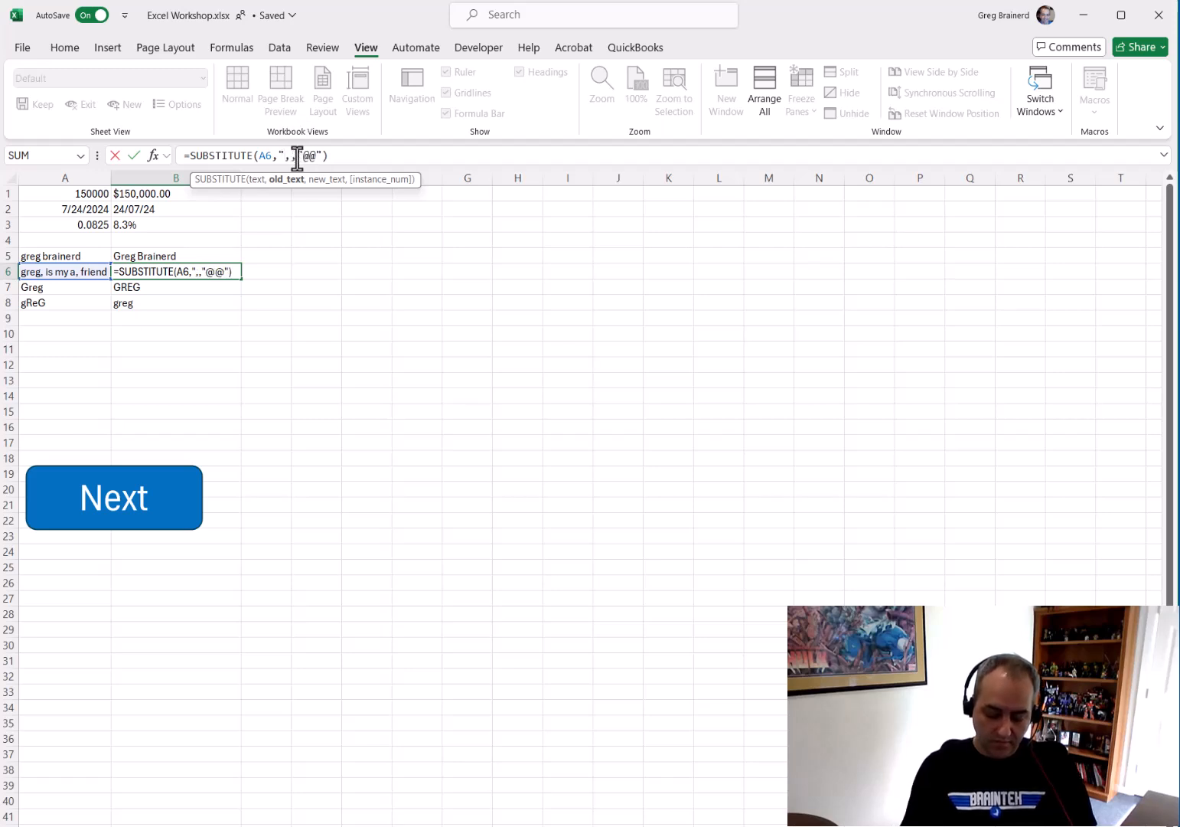
pyautogui.press('BackSpace')
pyautogui.press('BackSpace')
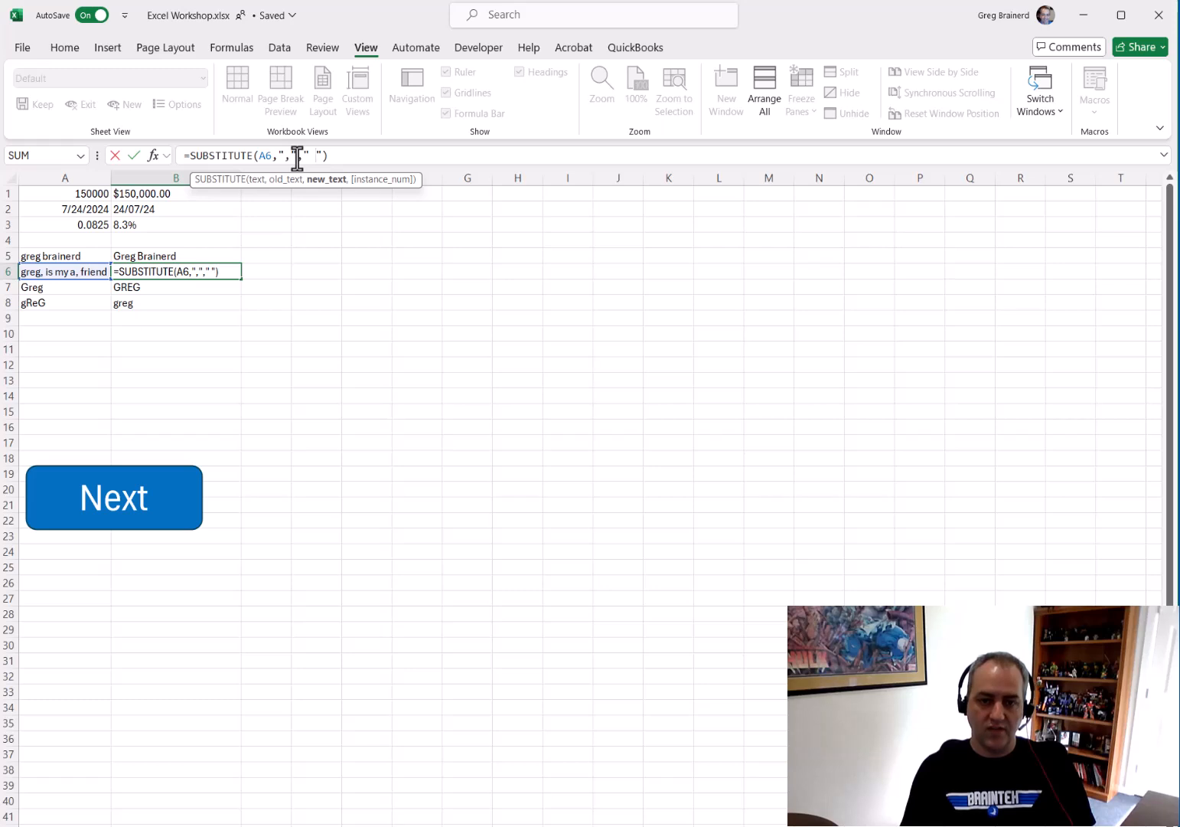
pyautogui.press('Return')
pyautogui.press('Up')
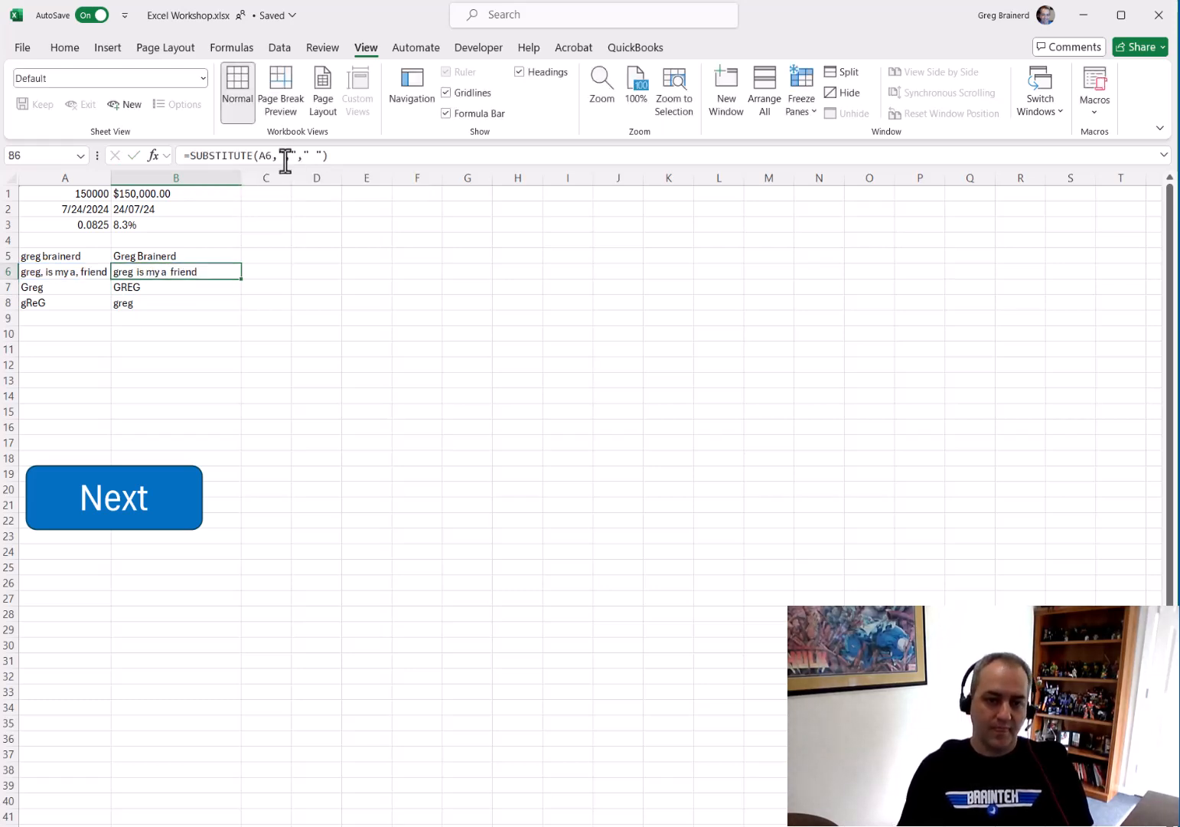
# Edit A6's text to read "greg, is my, friend"
pyautogui.click(93, 271)
pyautogui.click(238, 154)
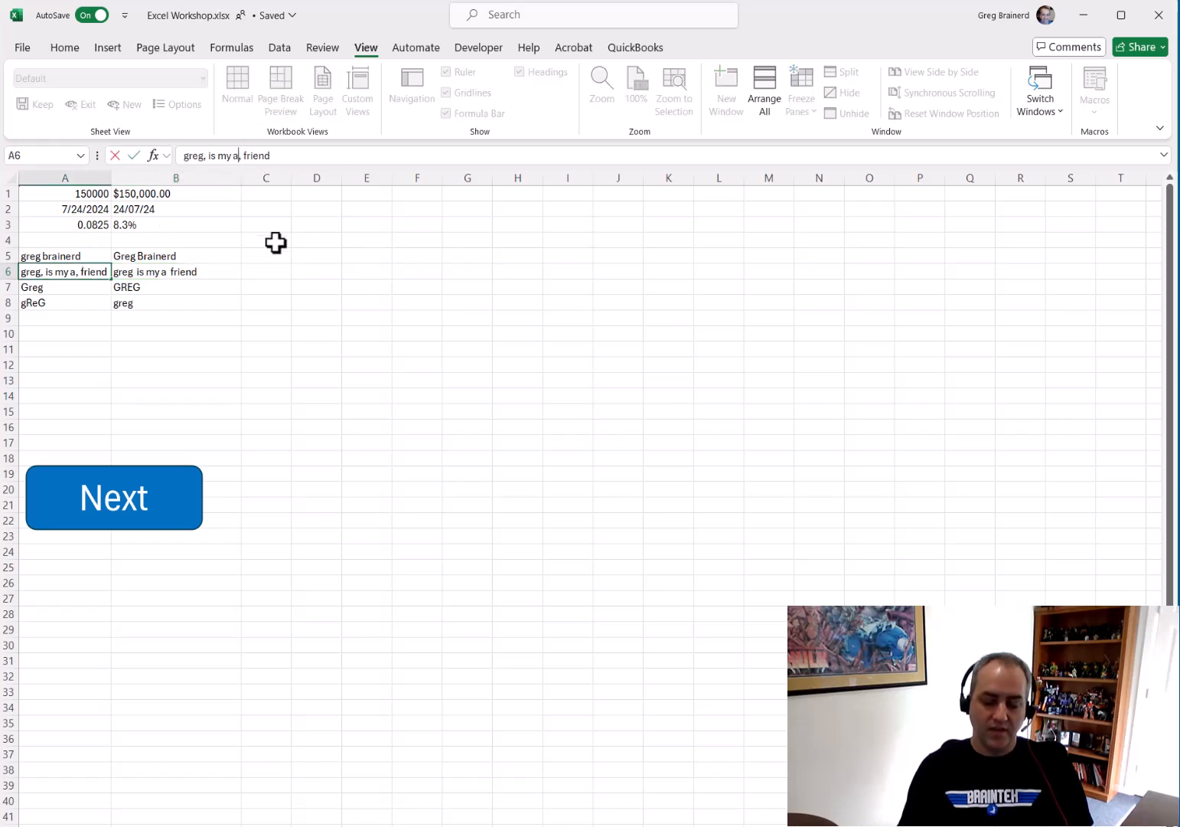
pyautogui.press('BackSpace')
pyautogui.press('BackSpace')
pyautogui.press('Return')
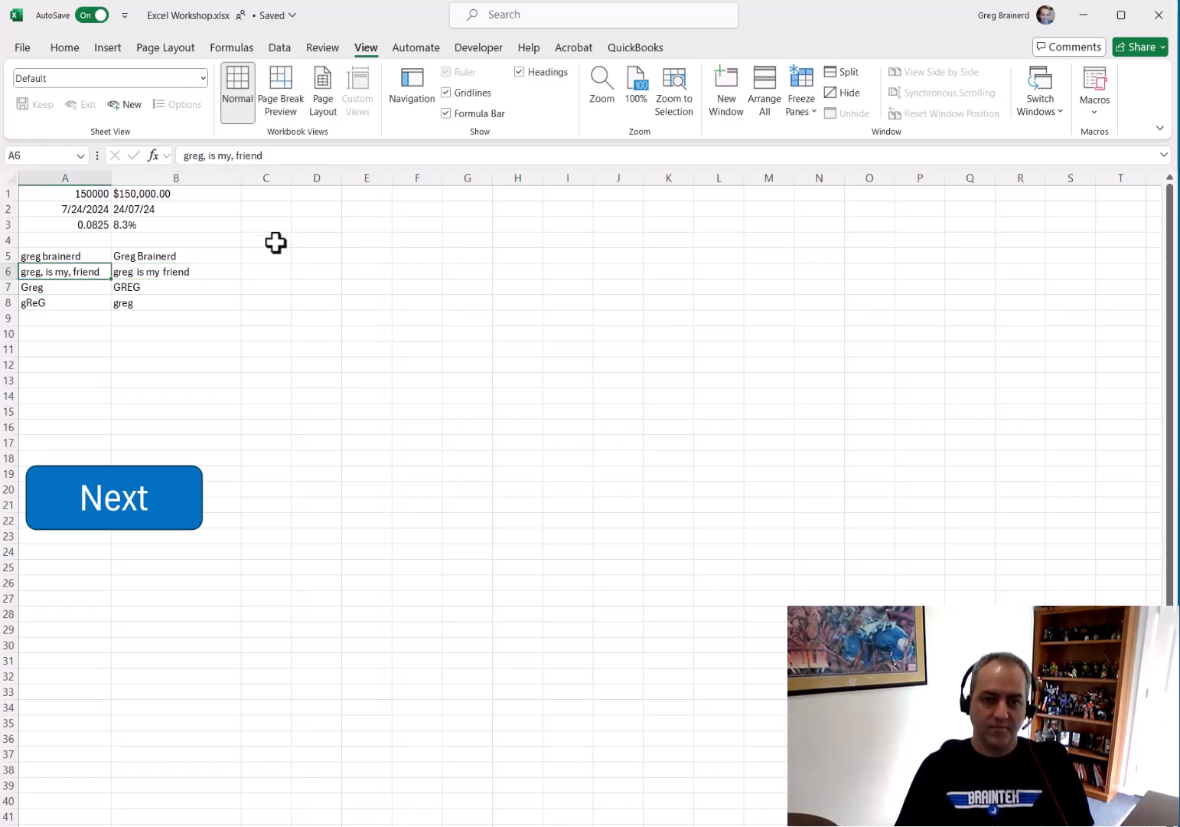
# Inspect the SUBSTITUTE, UPPER and LOWER formulas in B6 to B8 beside their source text
pyautogui.press('Up')
pyautogui.press('Right')
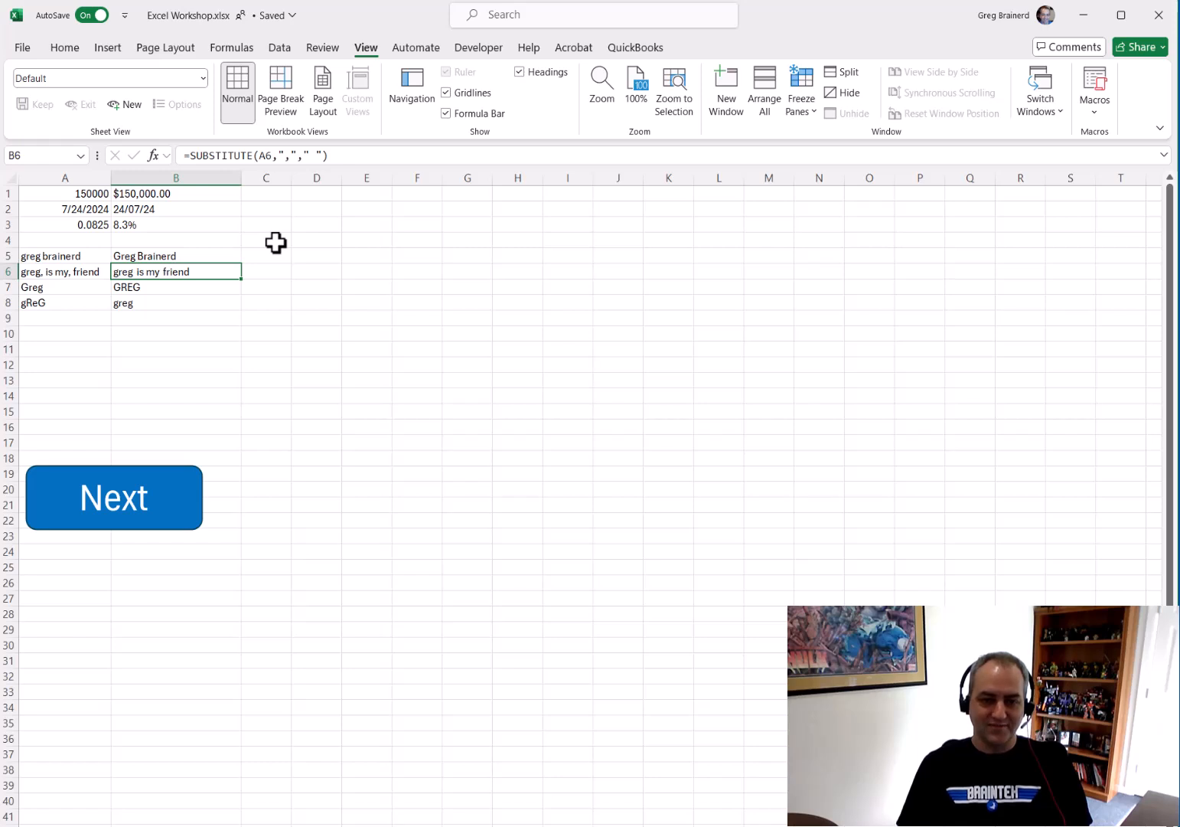
pyautogui.press('Left')
pyautogui.press('Down')
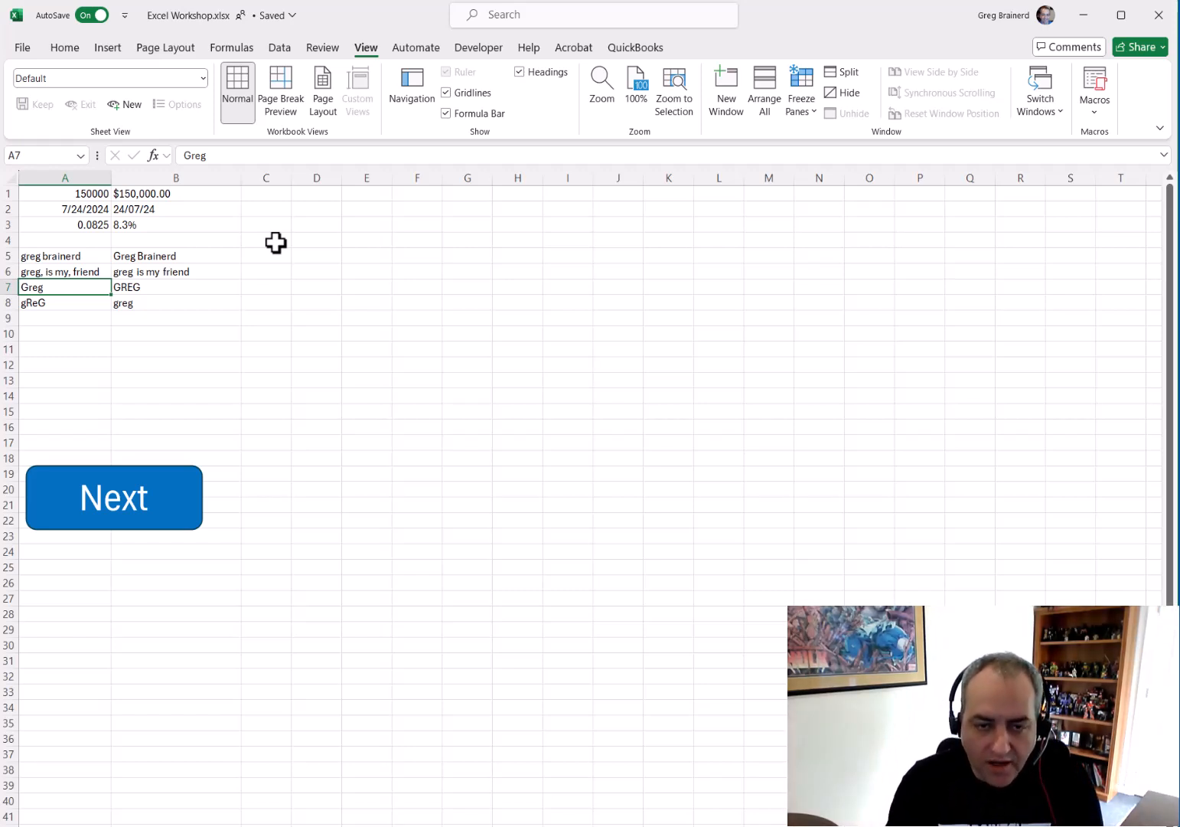
pyautogui.press('Right')
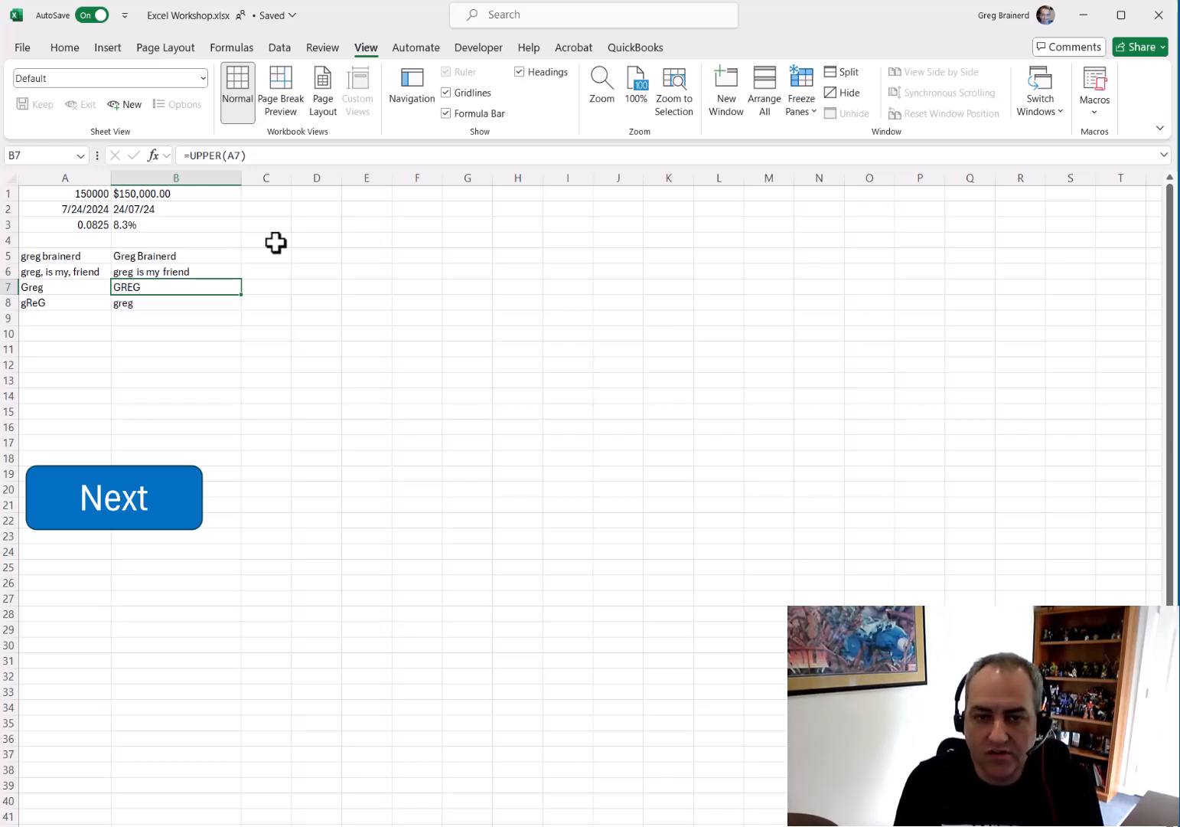
pyautogui.press('Down')
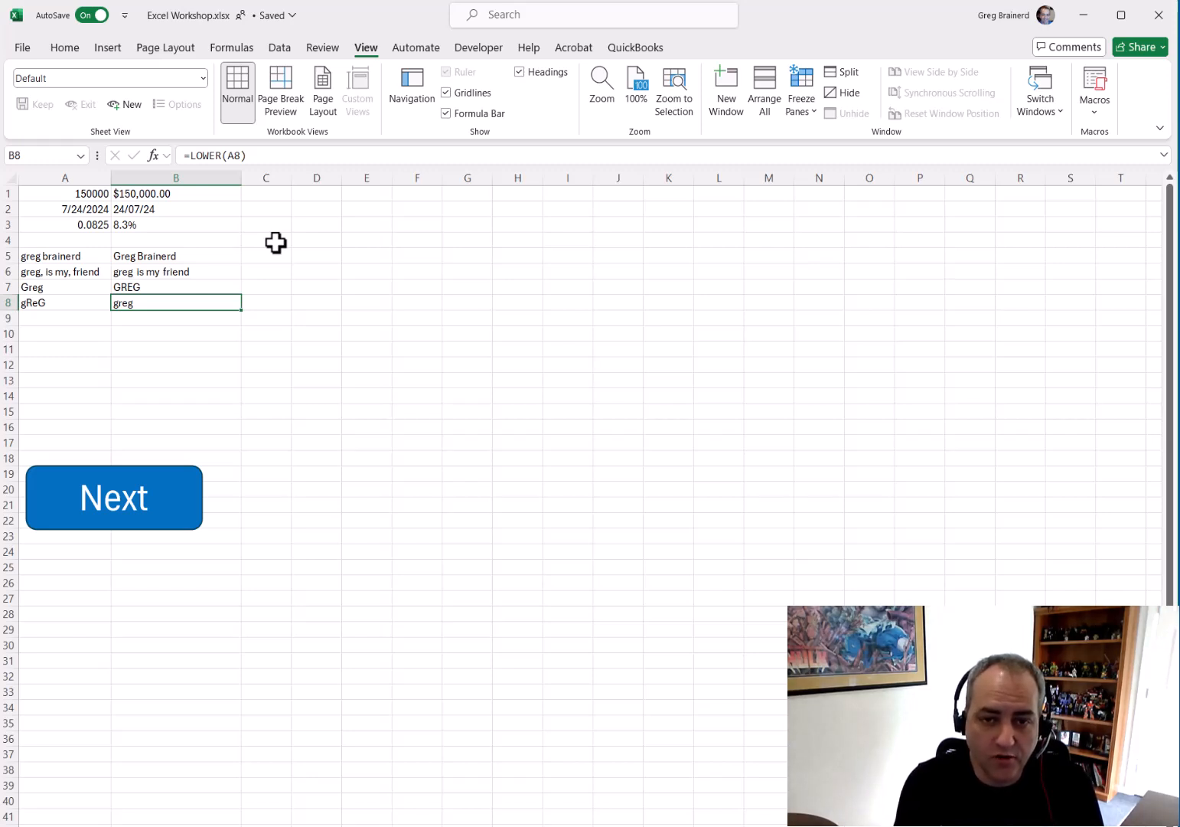
# Move to the next sheet and pick Hope in the C2 name dropdown
pyautogui.click(123, 521)
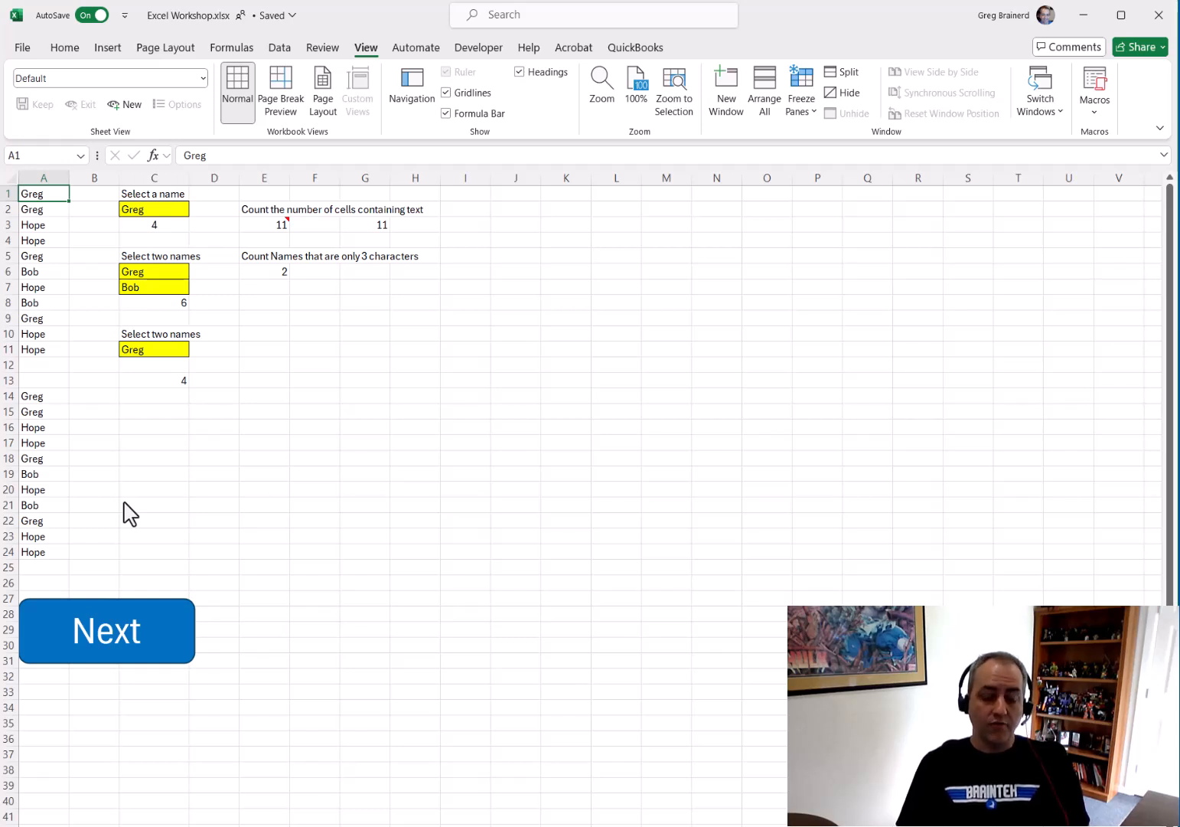
pyautogui.click(182, 206)
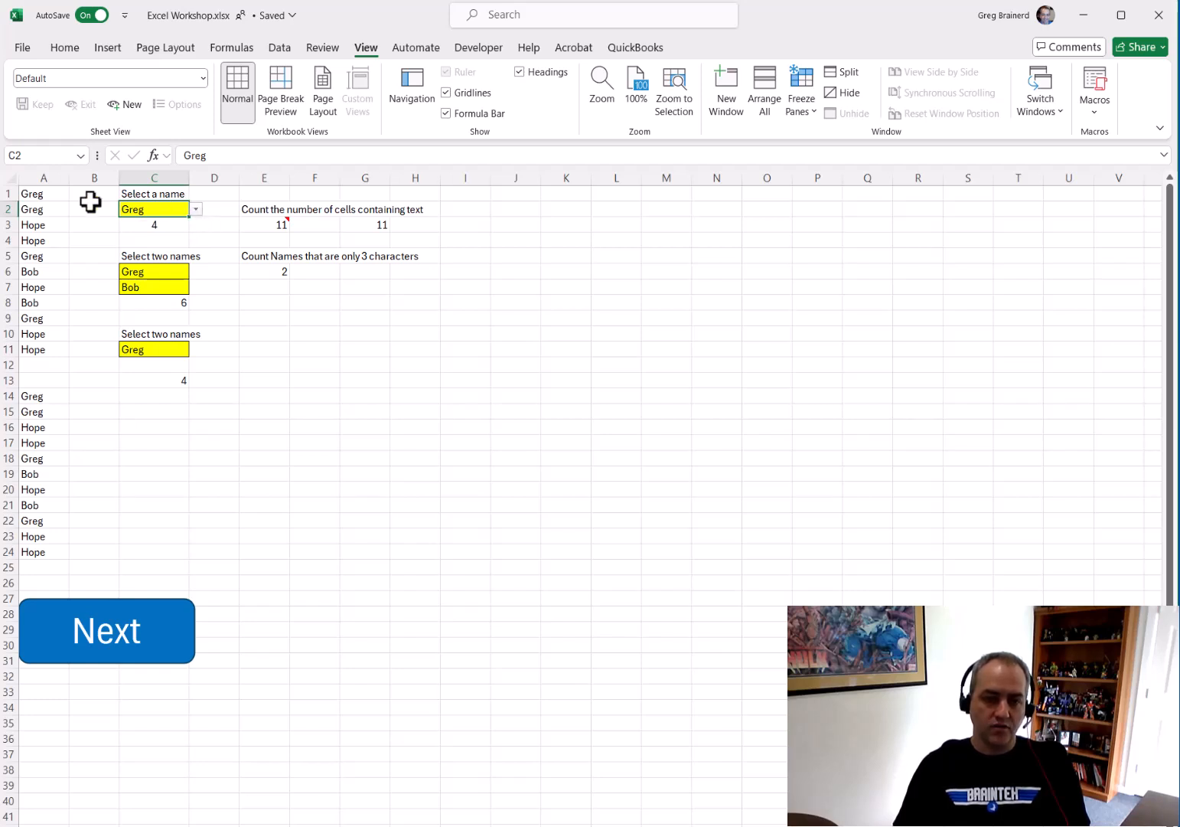
pyautogui.click(196, 210)
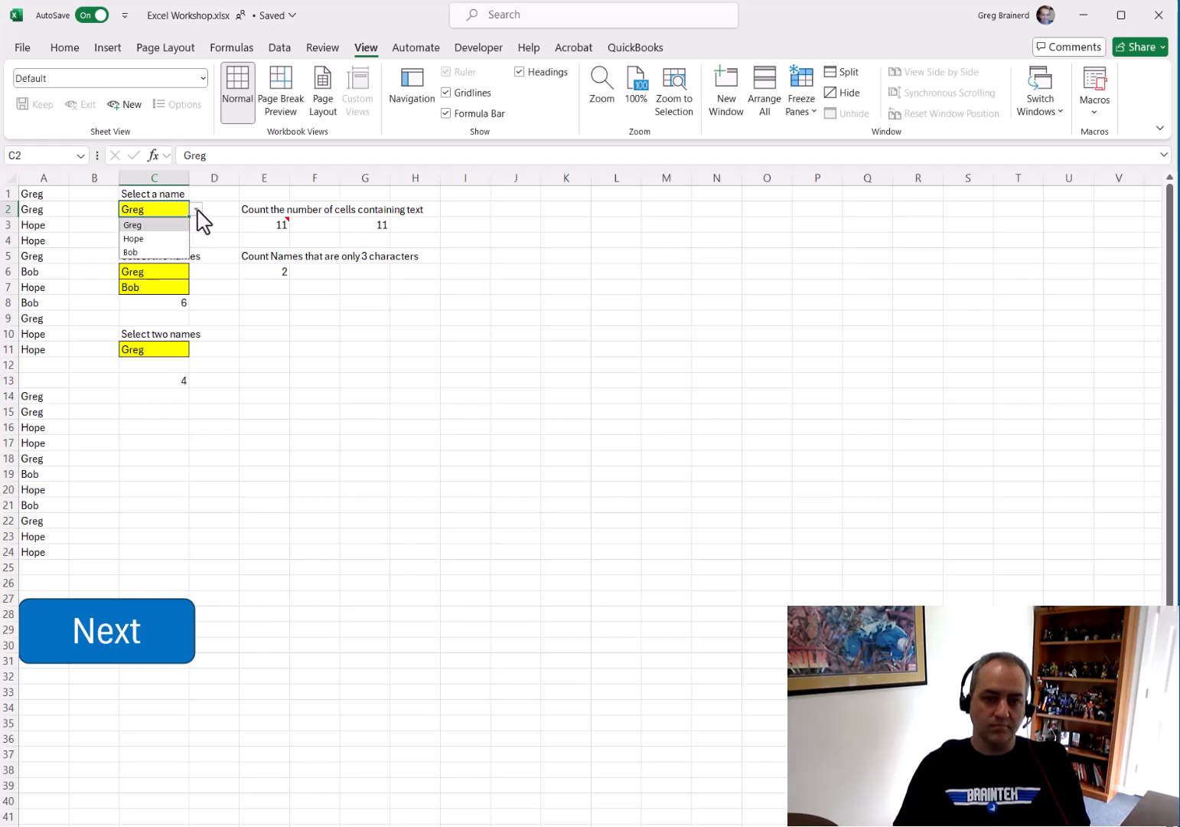
pyautogui.click(152, 240)
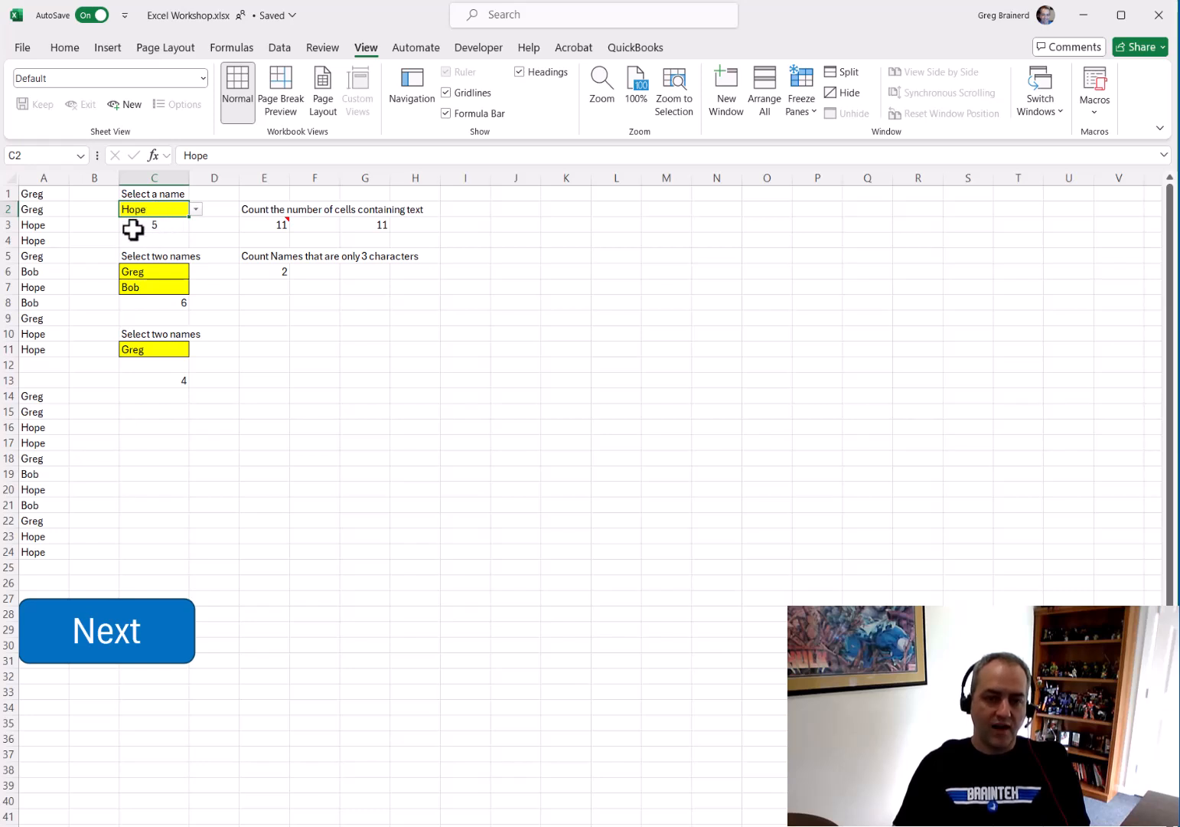
# Examine the COUNTIF formula in C3 that counts the selected name in A1:A11
pyautogui.moveTo(42, 226); pyautogui.dragTo(45, 238)
pyautogui.click(44, 287)
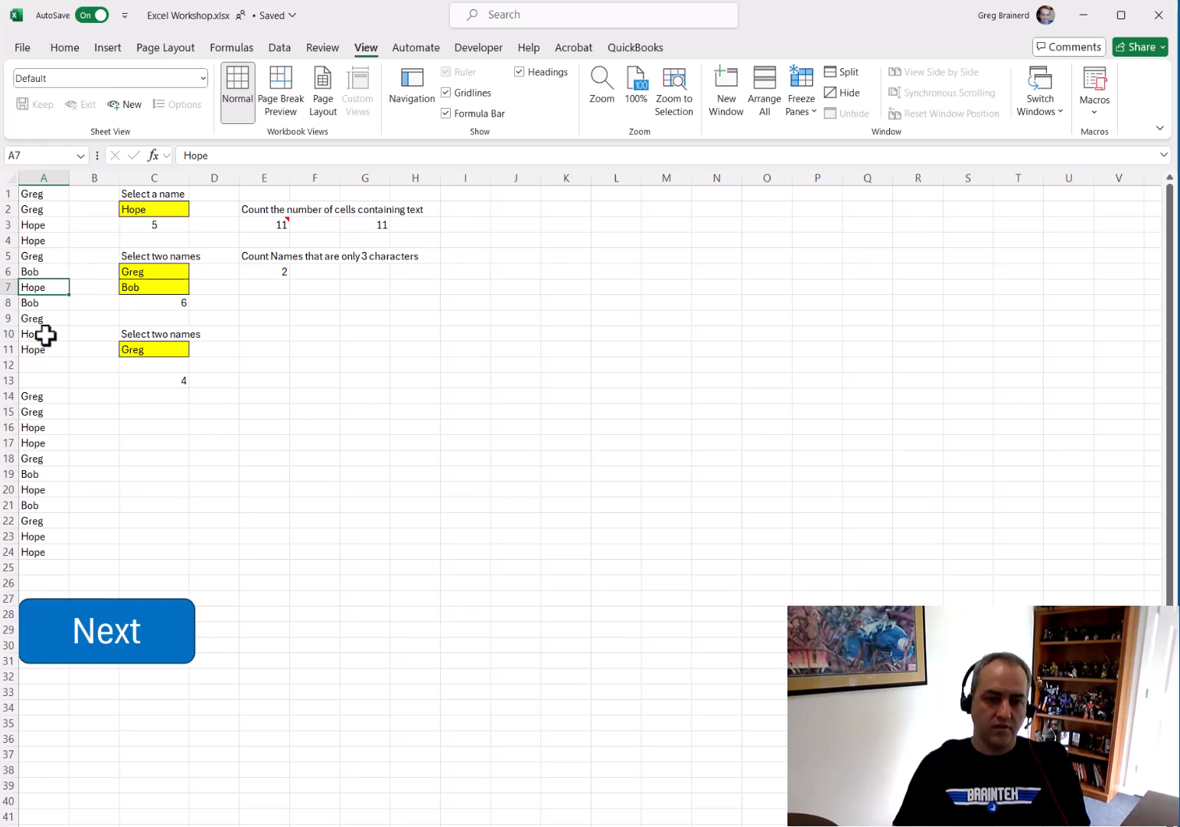
pyautogui.moveTo(42, 335); pyautogui.dragTo(42, 346)
pyautogui.hotkey('ctrl', 'v')
pyautogui.click(186, 207)
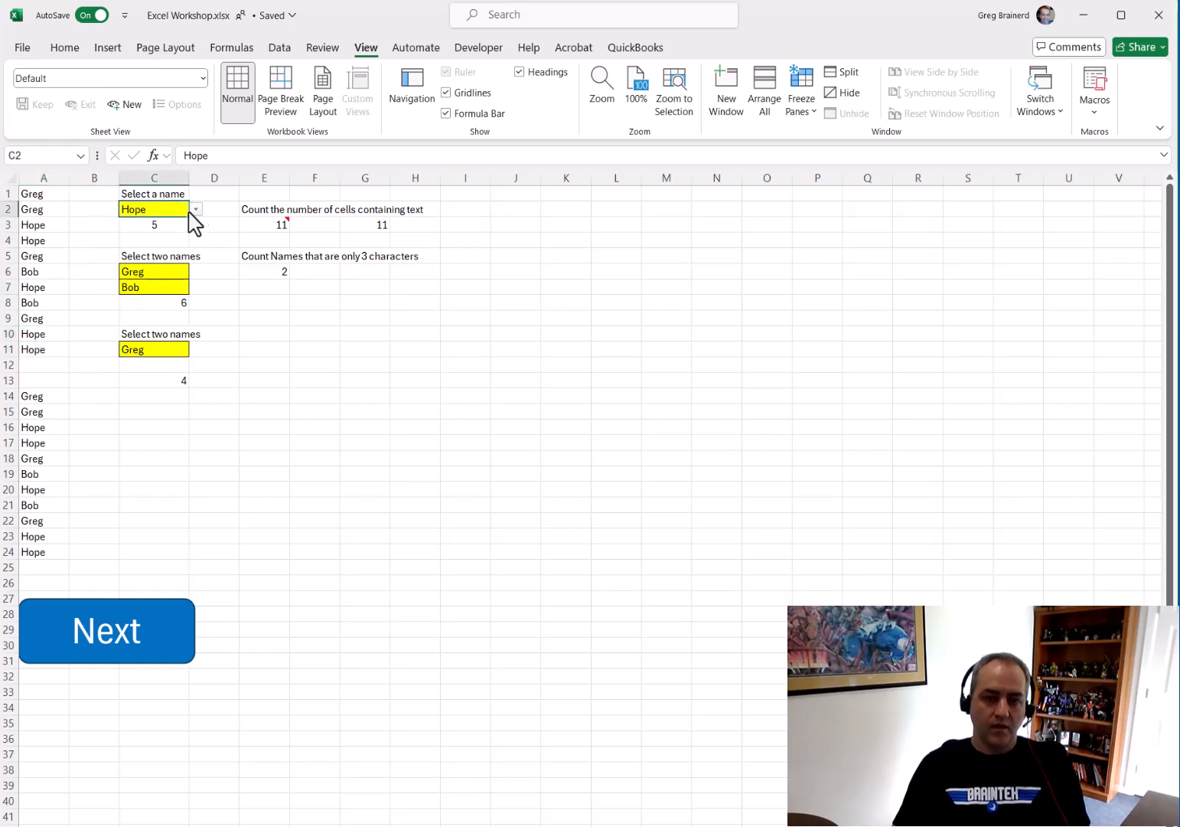
pyautogui.click(174, 224)
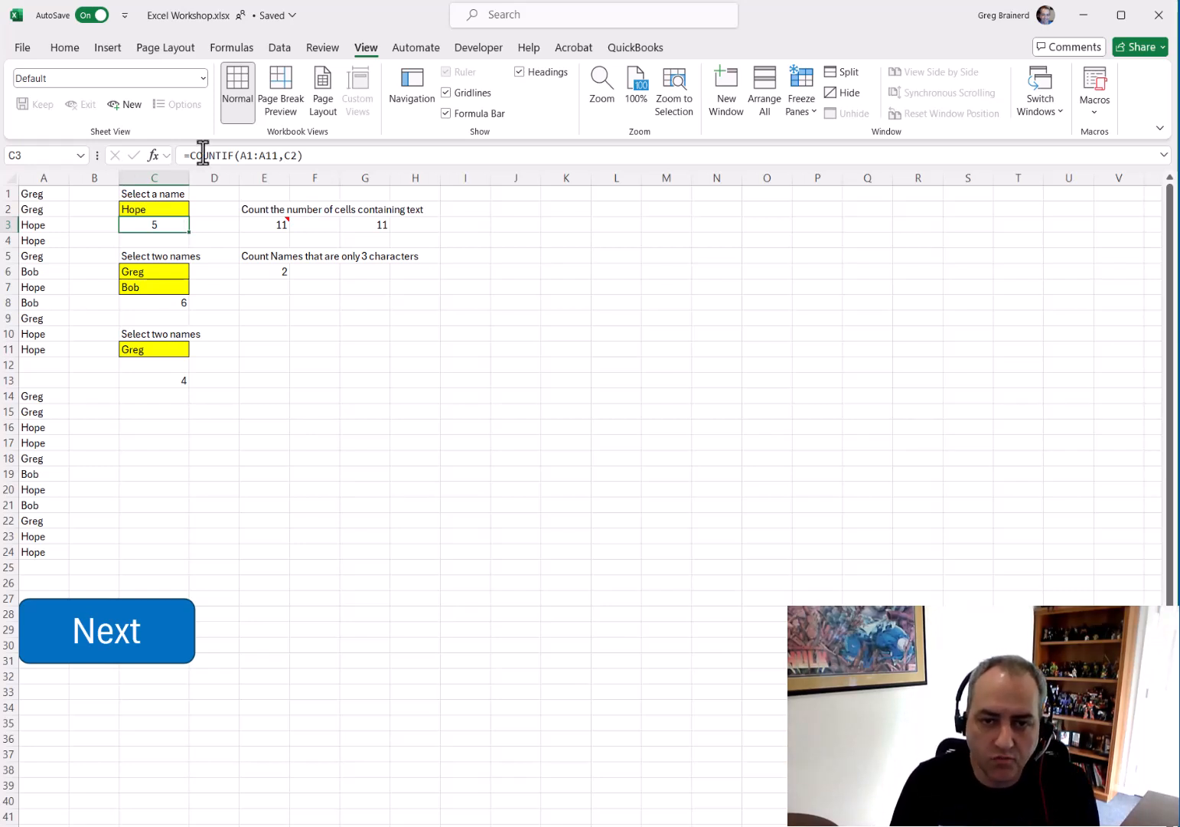
pyautogui.click(251, 156)
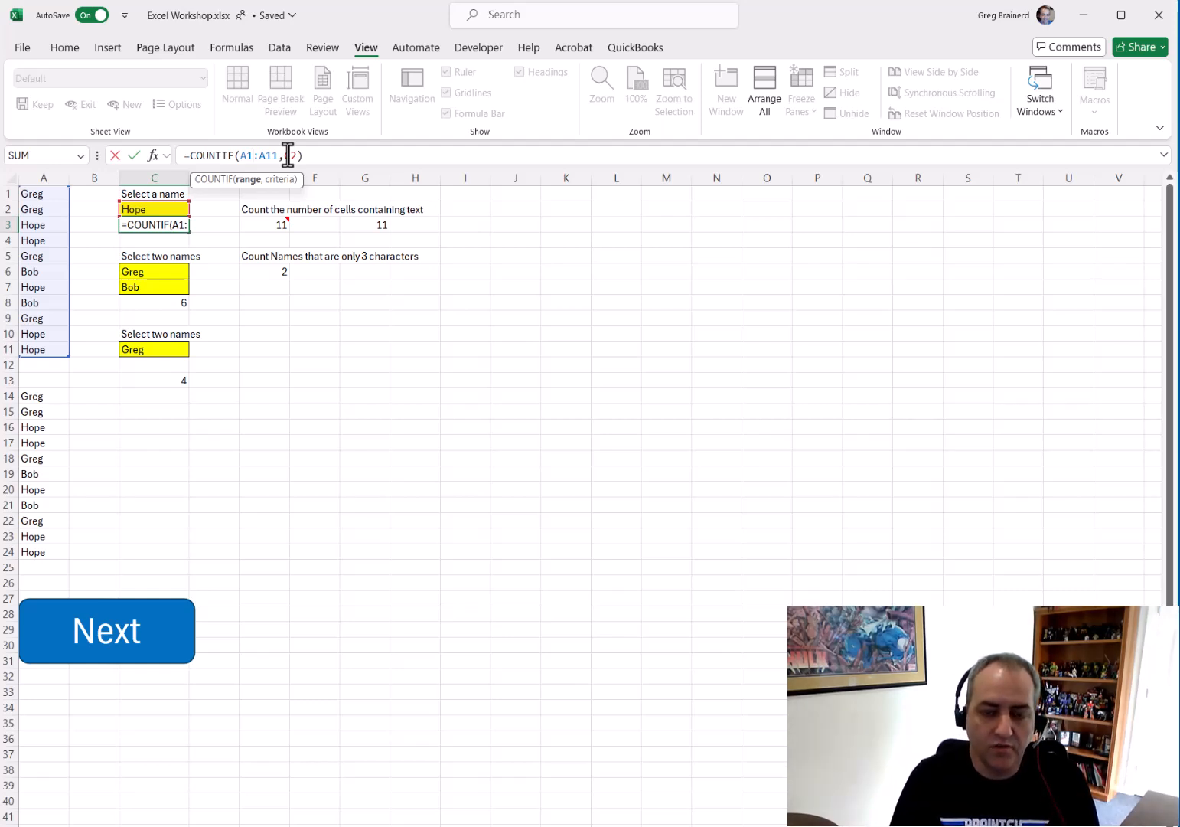
pyautogui.press('Return')
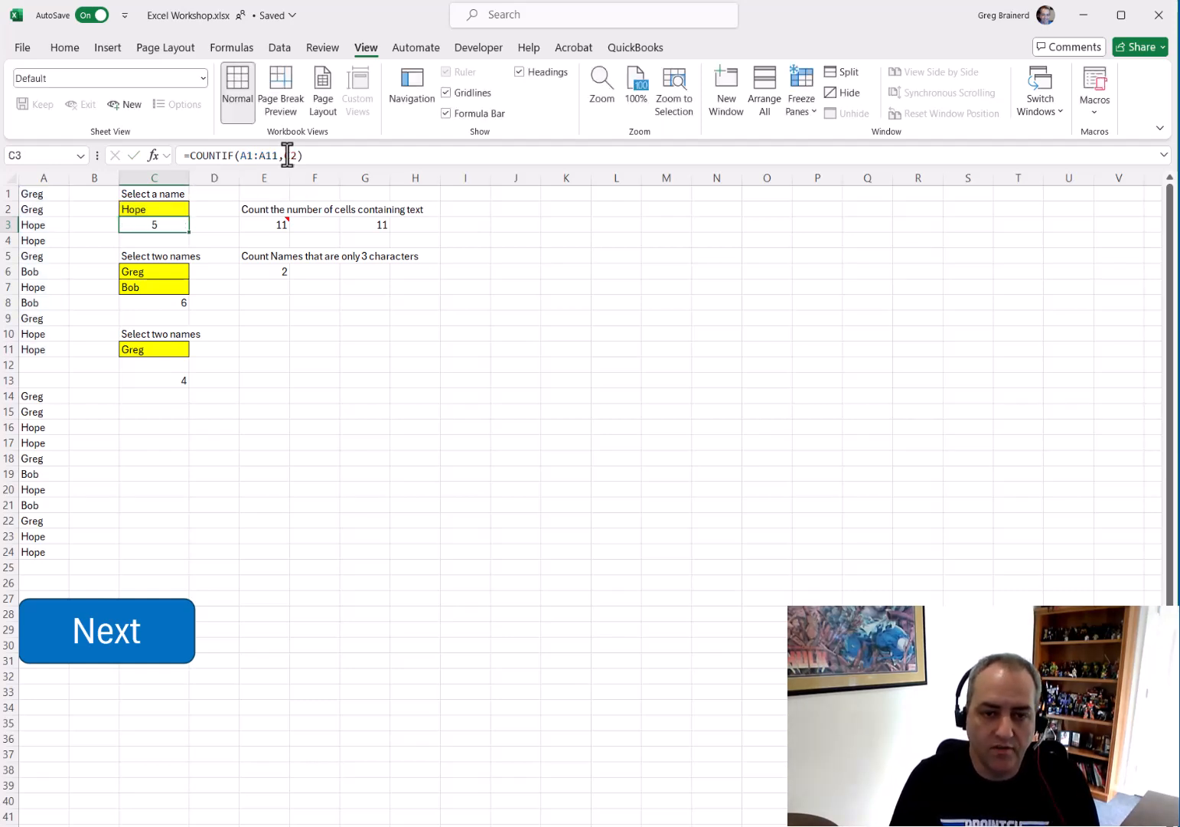
# Examine the parts of C8's IF formula that compares C6 and C7 and adds their COUNTIF results
pyautogui.click(162, 271)
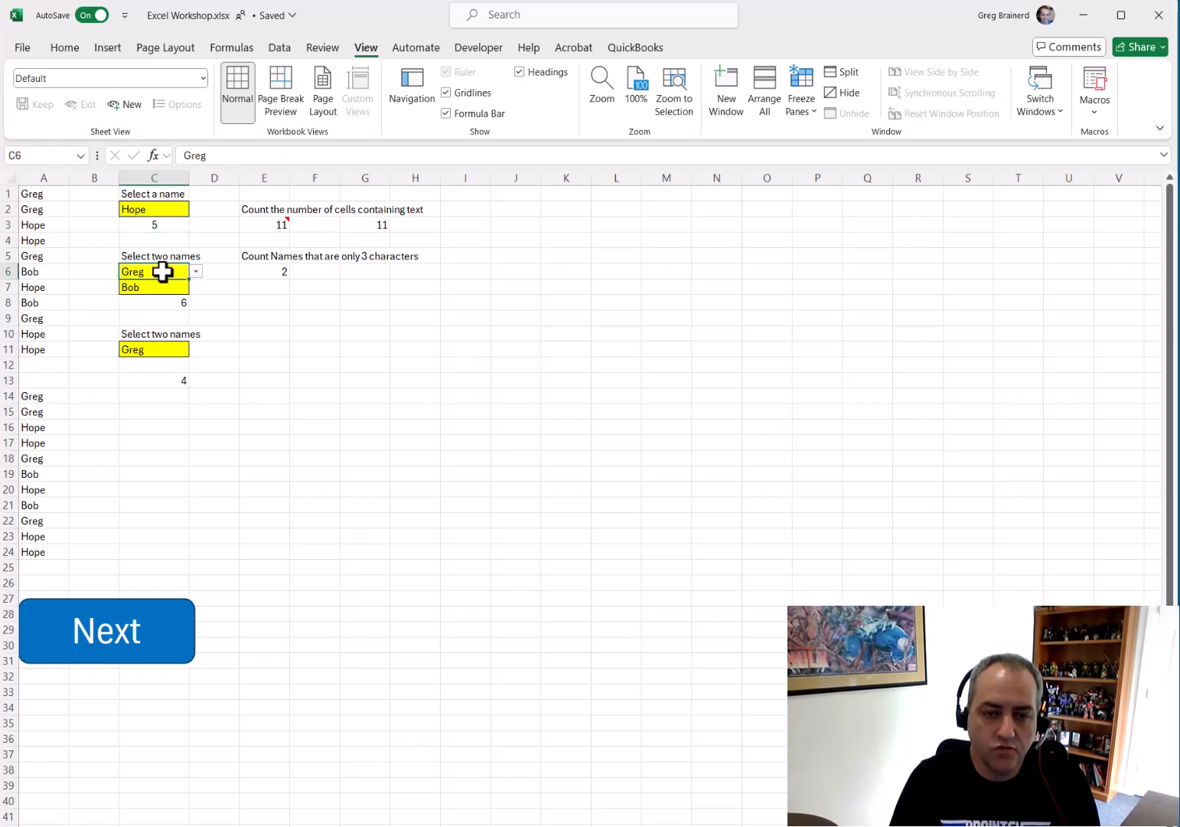
pyautogui.click(161, 287)
pyautogui.click(166, 303)
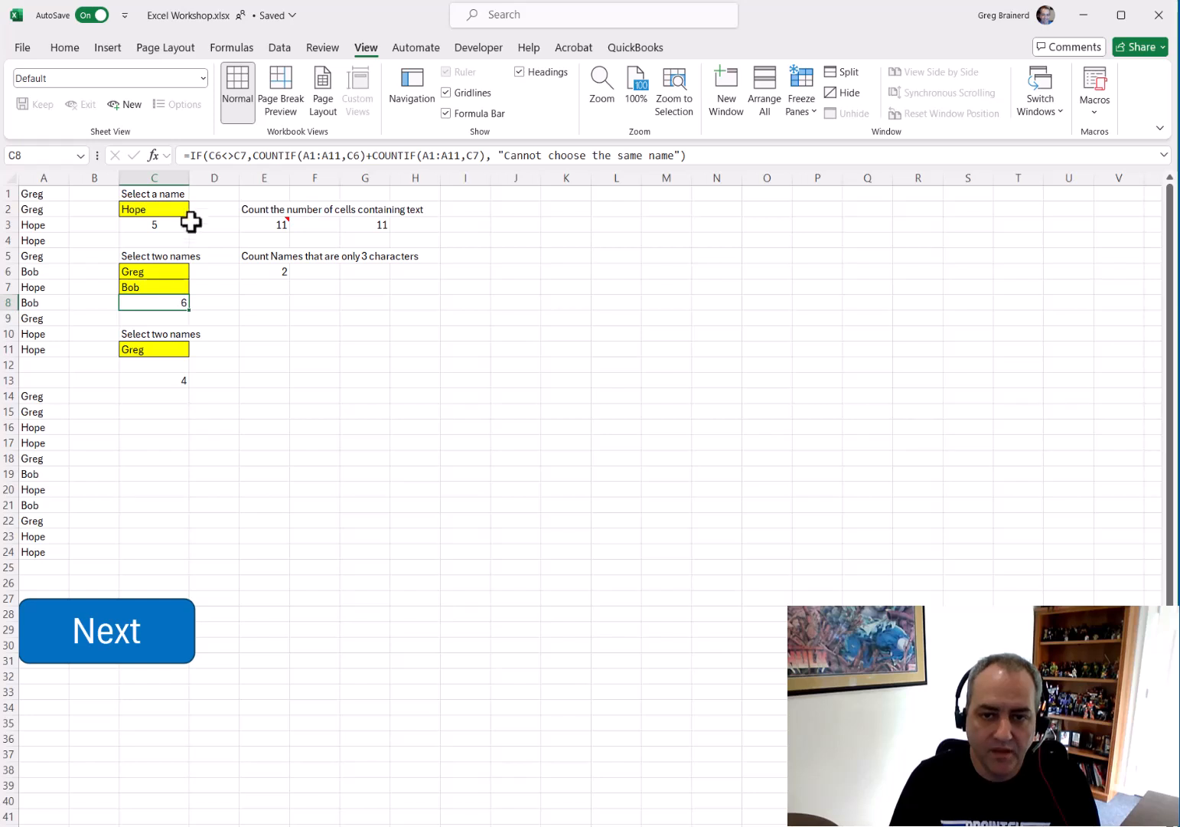
pyautogui.click(262, 156)
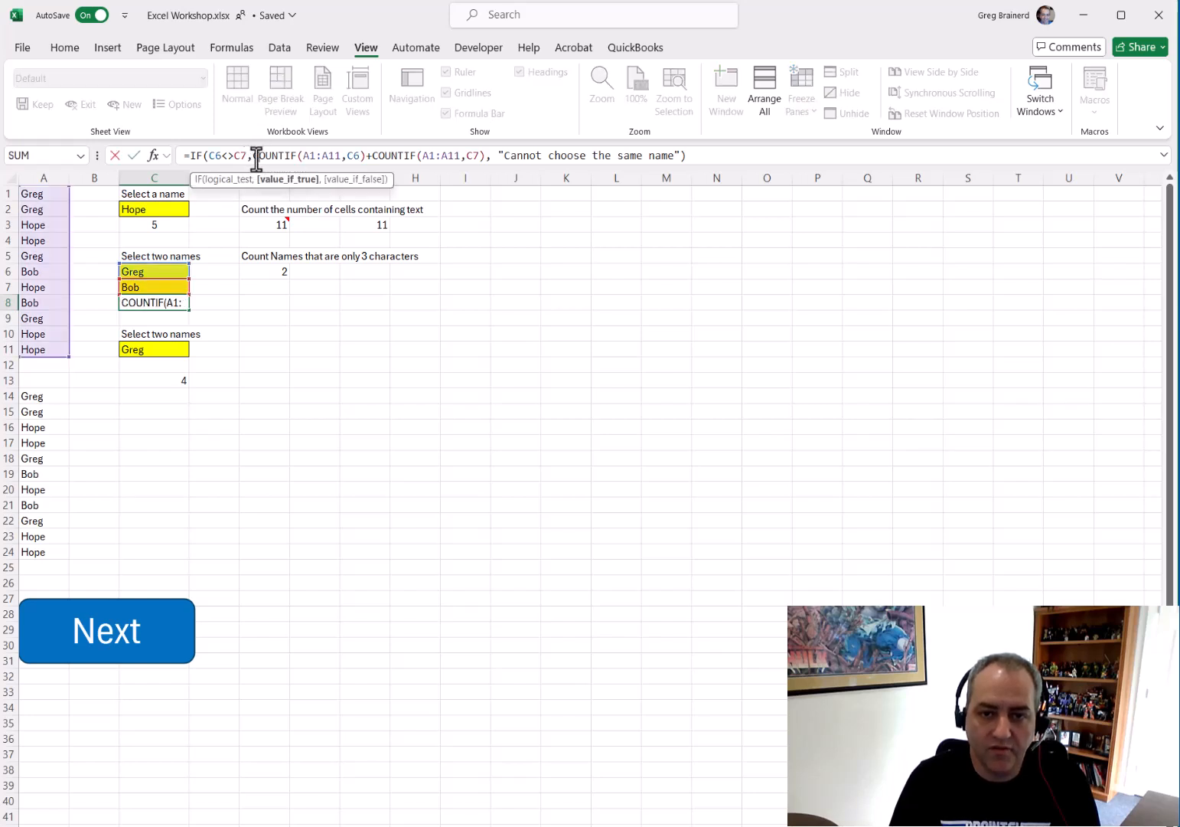
pyautogui.moveTo(209, 156); pyautogui.dragTo(246, 156)
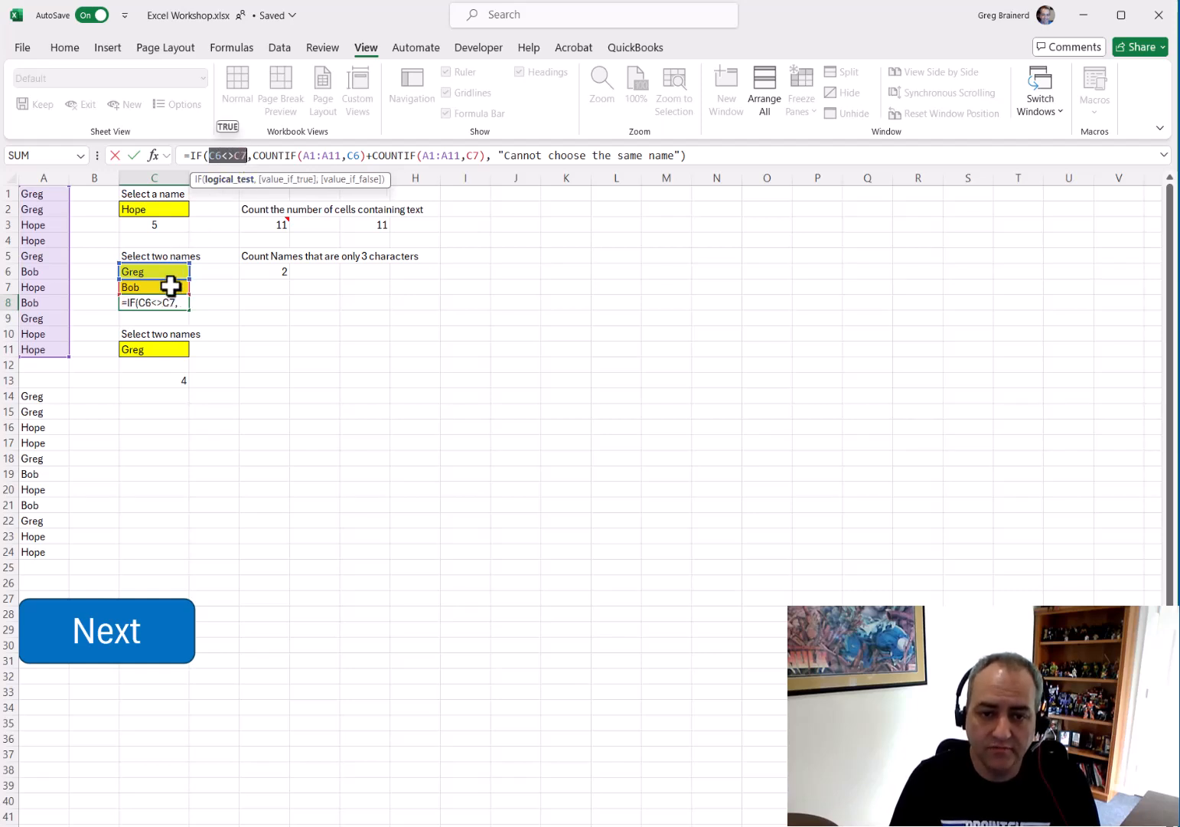
pyautogui.moveTo(498, 156); pyautogui.dragTo(677, 158)
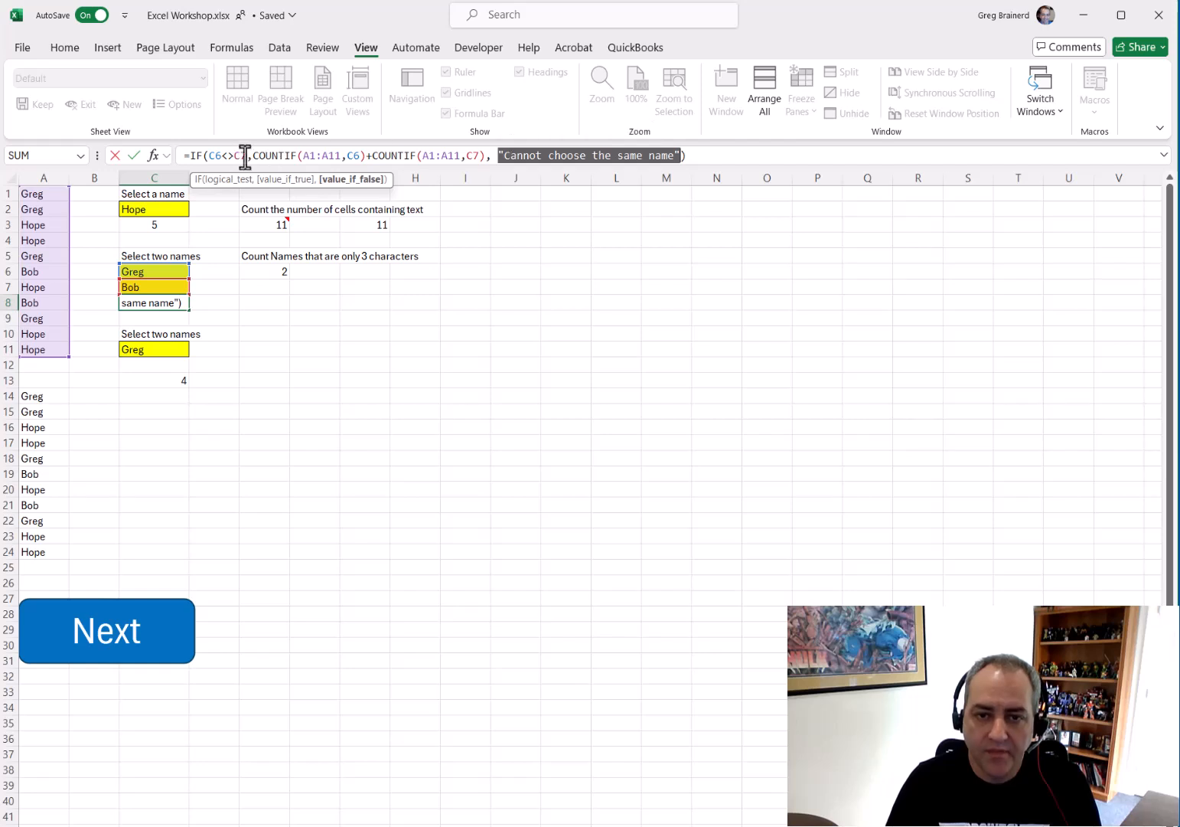
pyautogui.moveTo(251, 153); pyautogui.dragTo(366, 153)
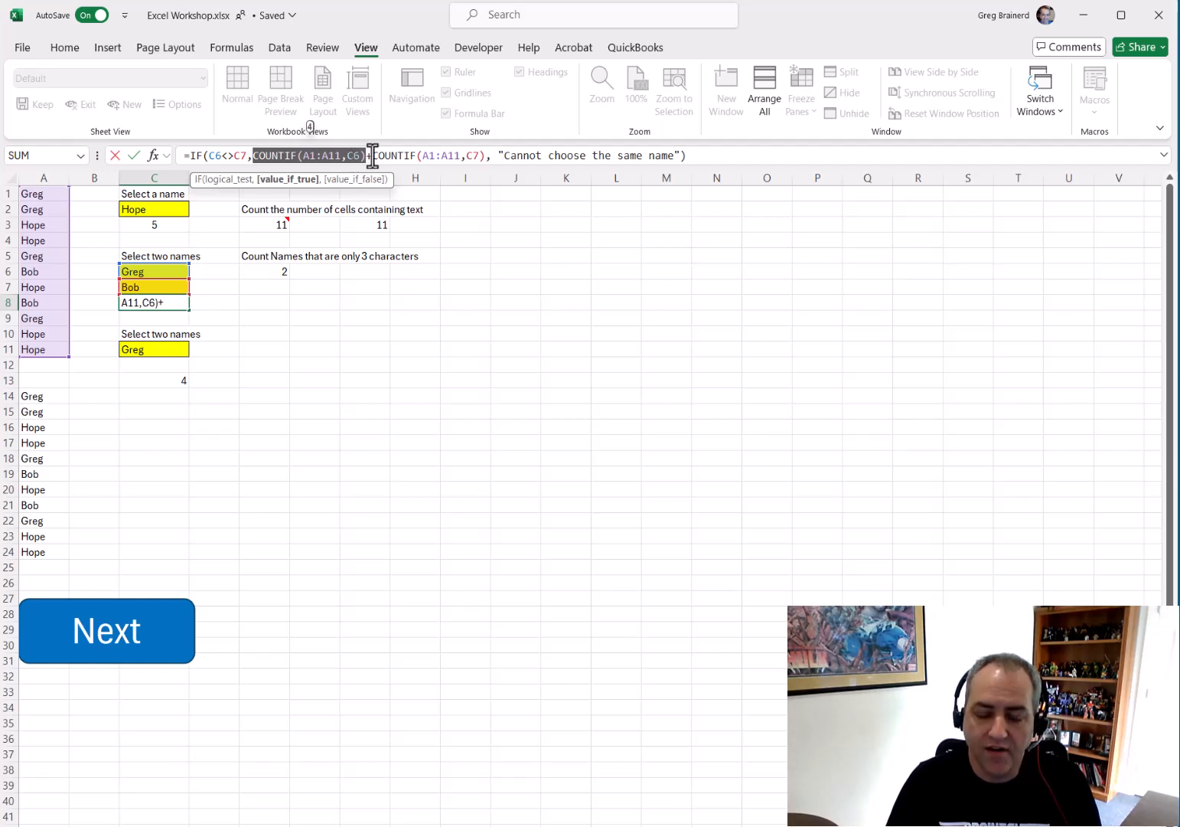
pyautogui.moveTo(372, 155); pyautogui.dragTo(486, 156)
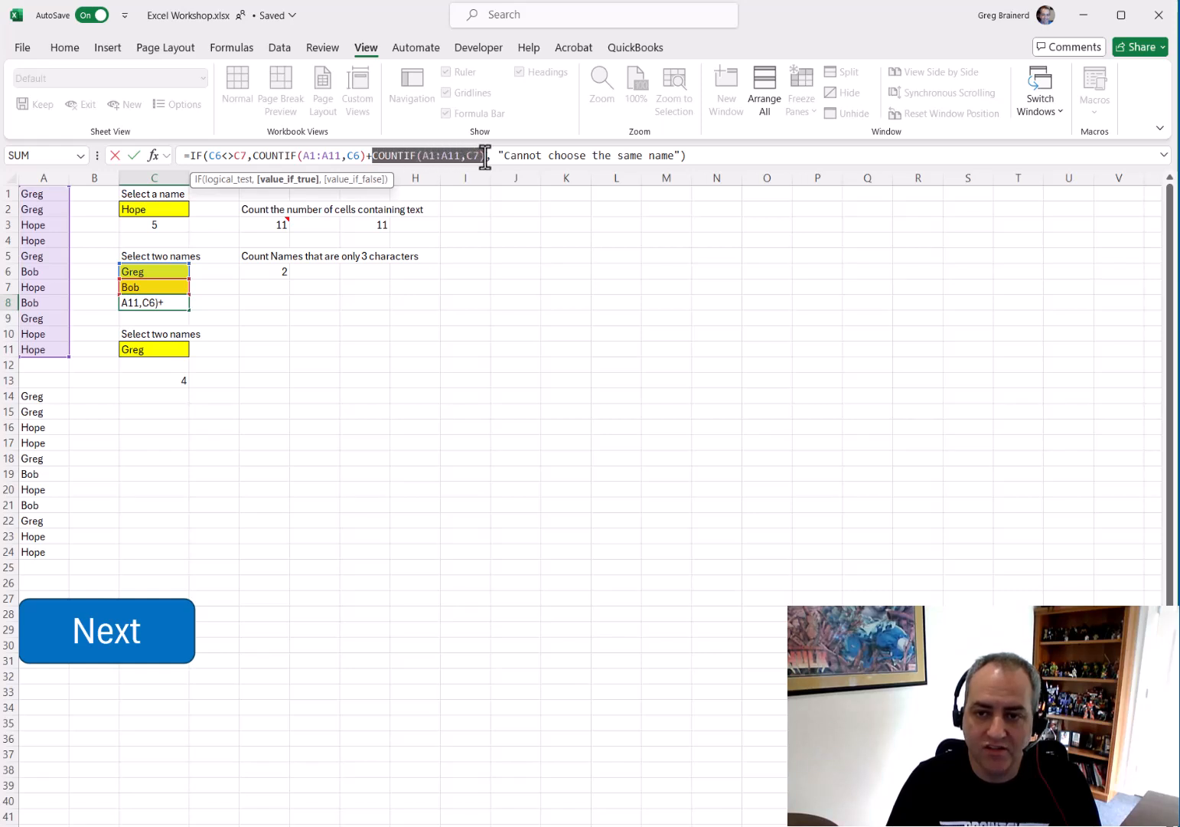
pyautogui.click(368, 155)
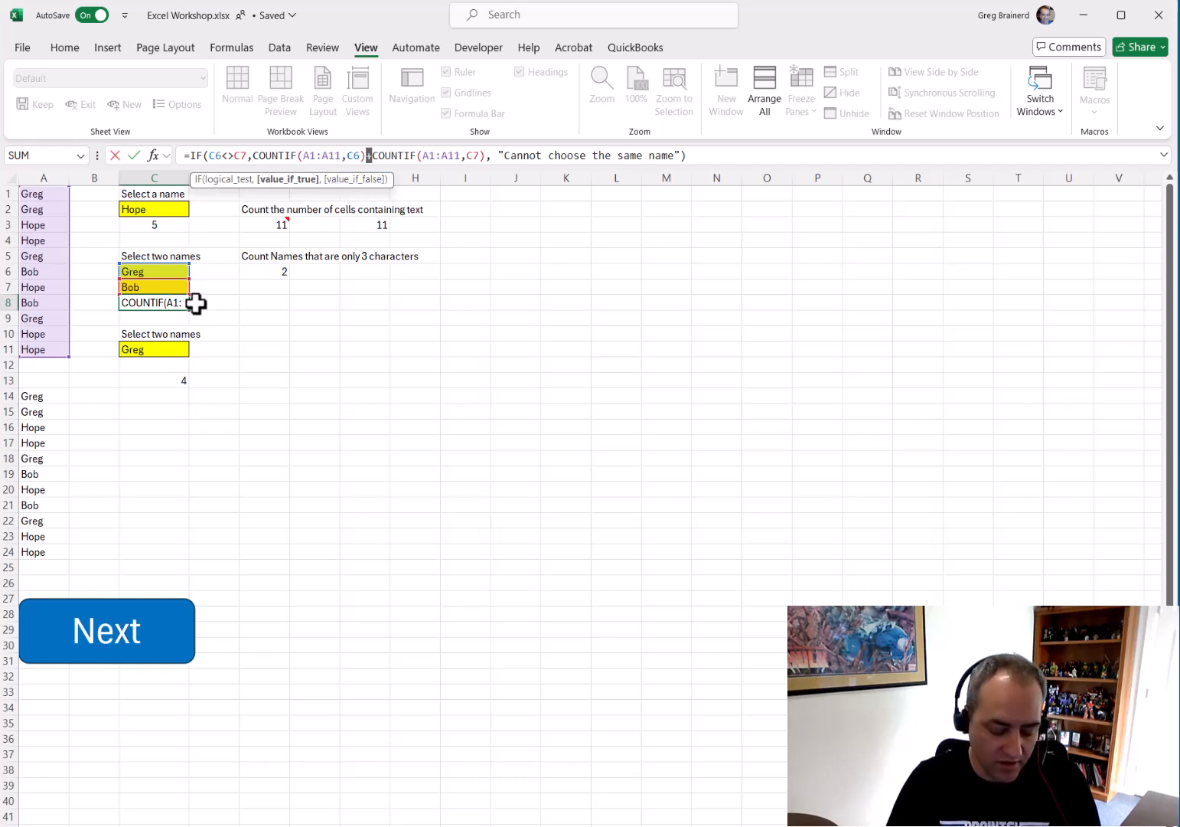
pyautogui.press('Escape')
# Pick Hope and then Bob as the first name in C6's dropdown
pyautogui.click(170, 271)
pyautogui.click(196, 273)
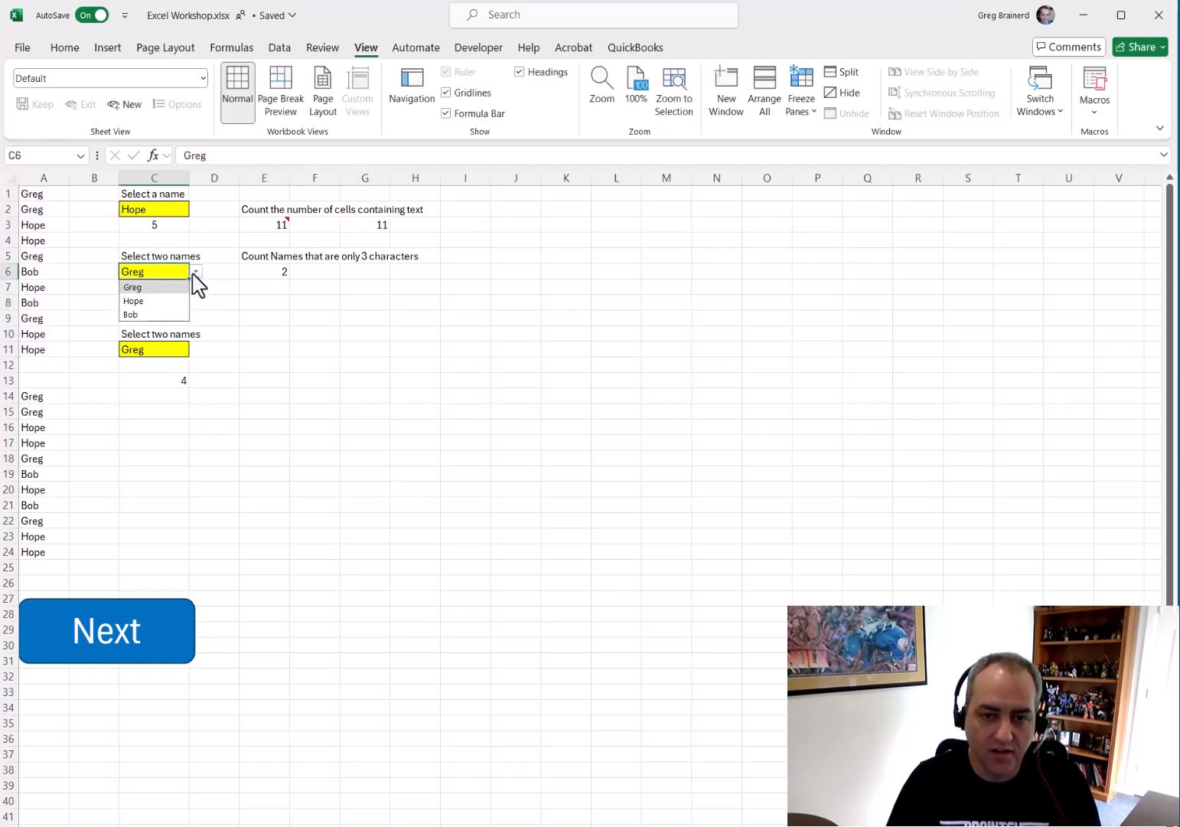
pyautogui.click(145, 301)
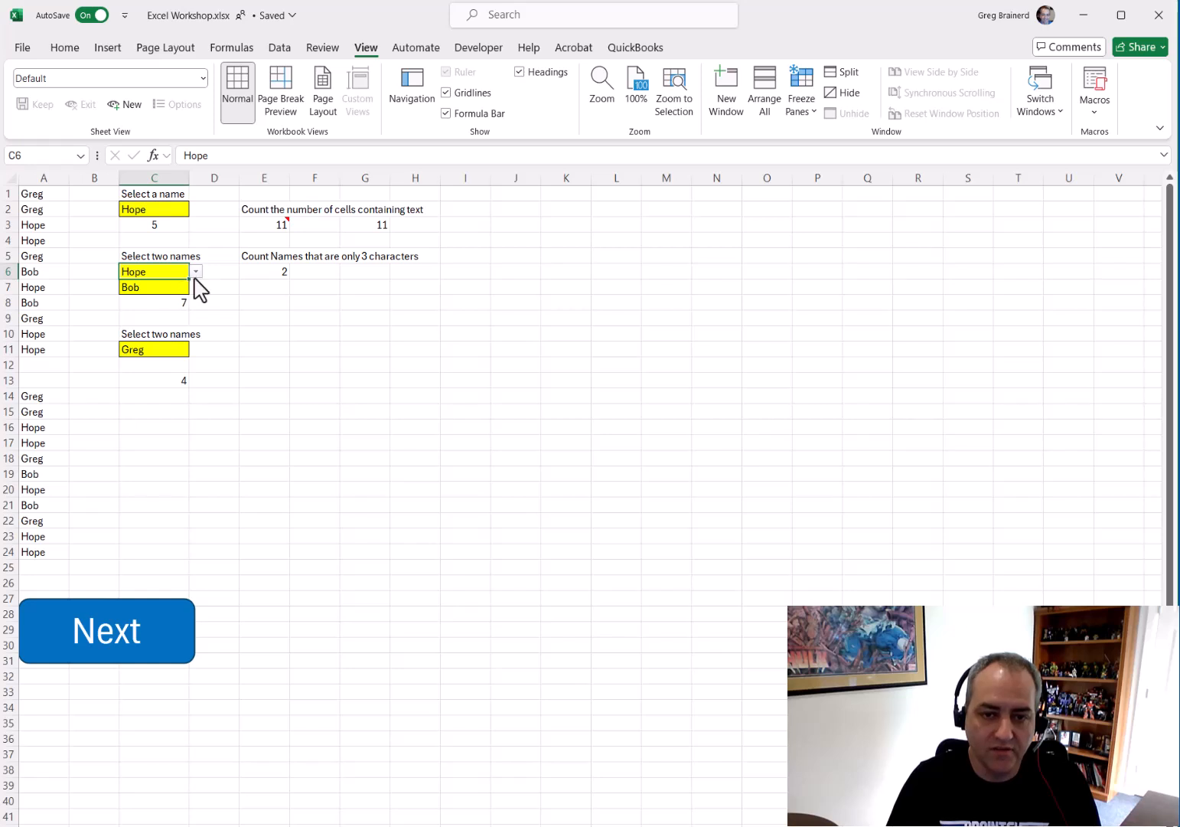
pyautogui.click(196, 272)
pyautogui.click(167, 315)
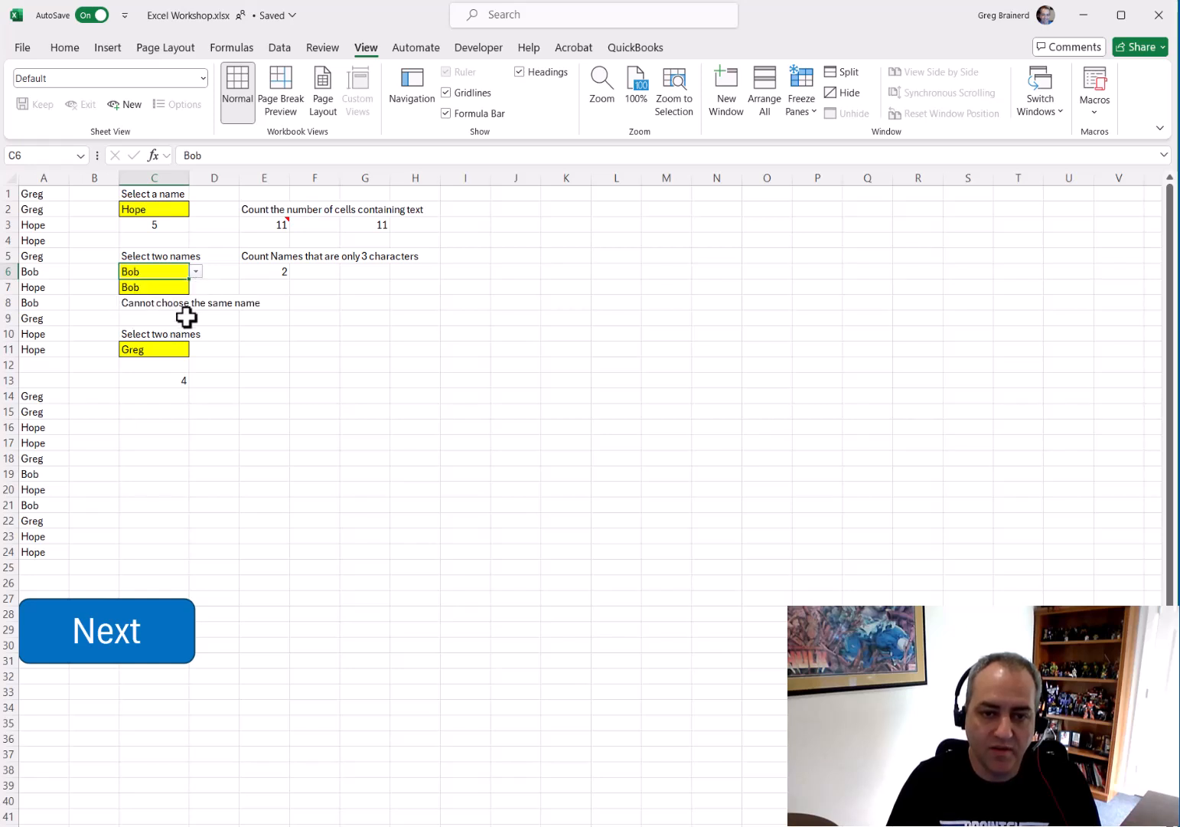
# Set C6 to Greg and C7 to Hope using their dropdowns
pyautogui.click(196, 273)
pyautogui.click(181, 286)
pyautogui.click(189, 288)
pyautogui.click(196, 287)
pyautogui.click(179, 317)
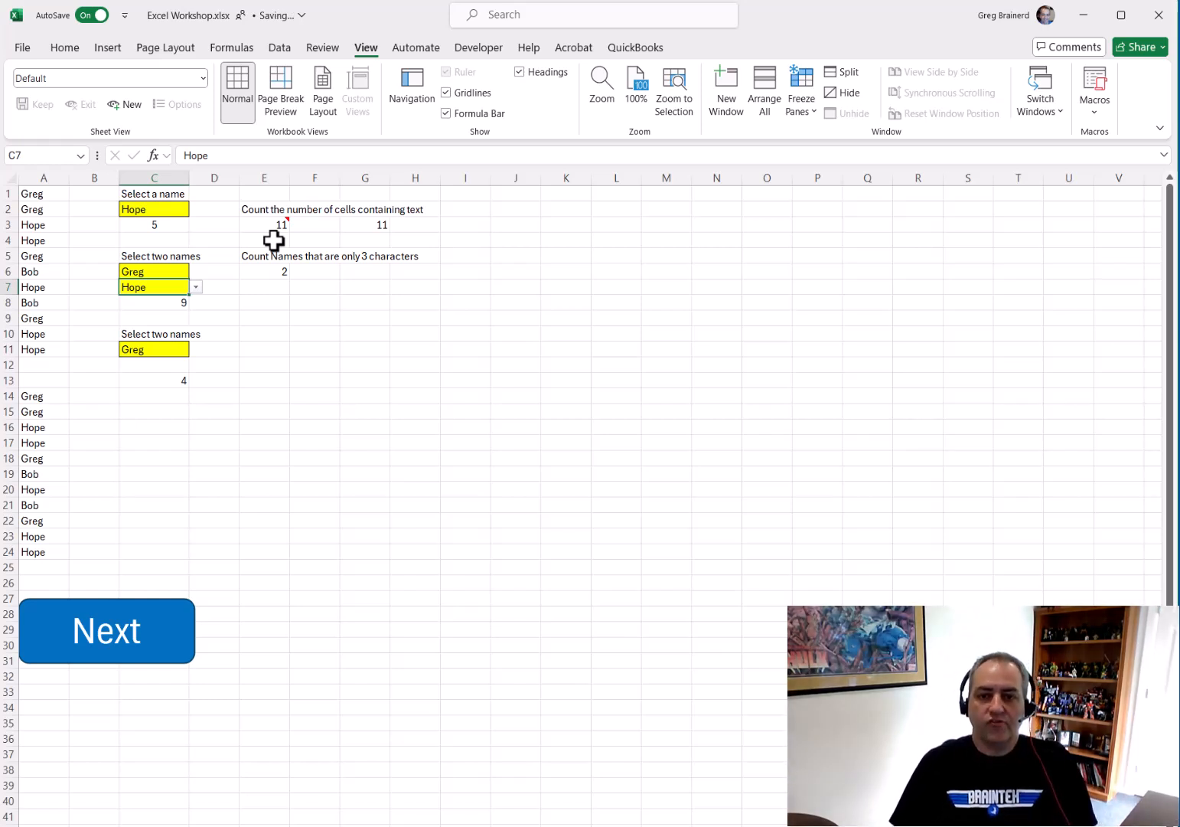
# Delete the note attached to E3
pyautogui.click(277, 224)
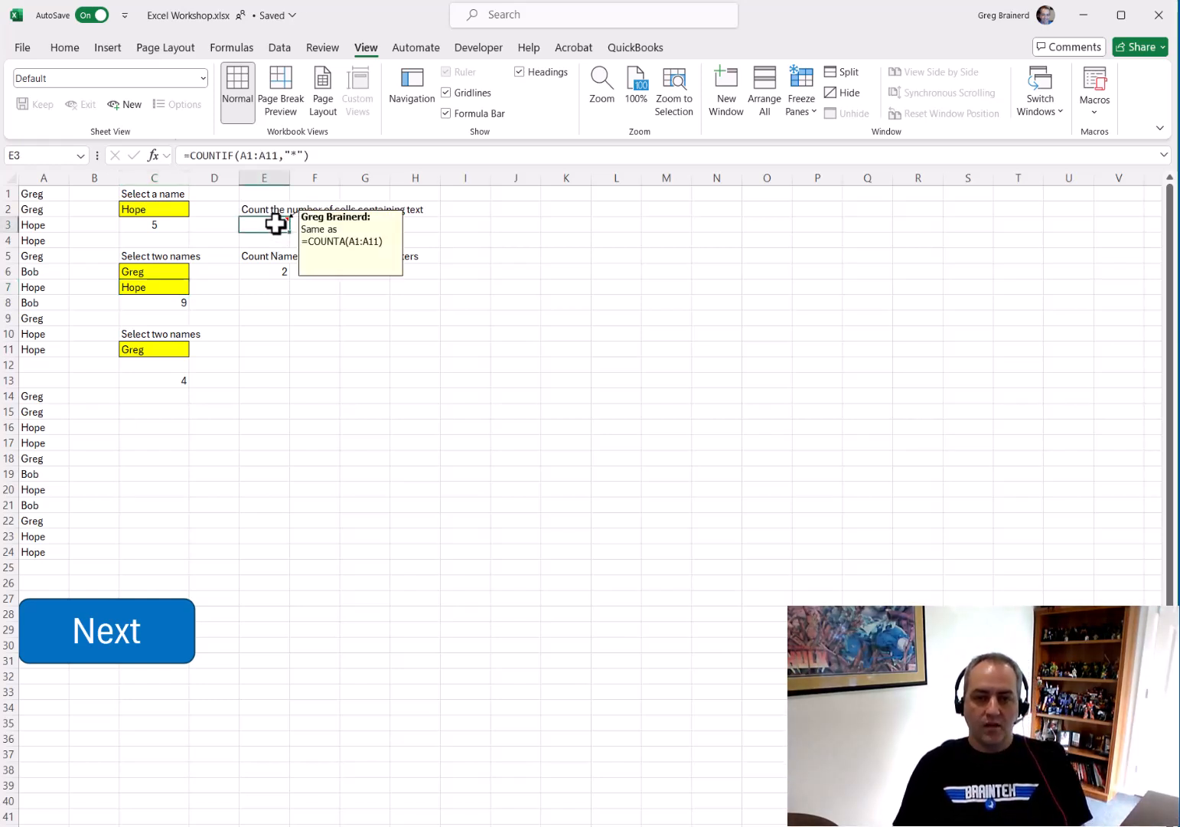
pyautogui.rightClick(277, 224)
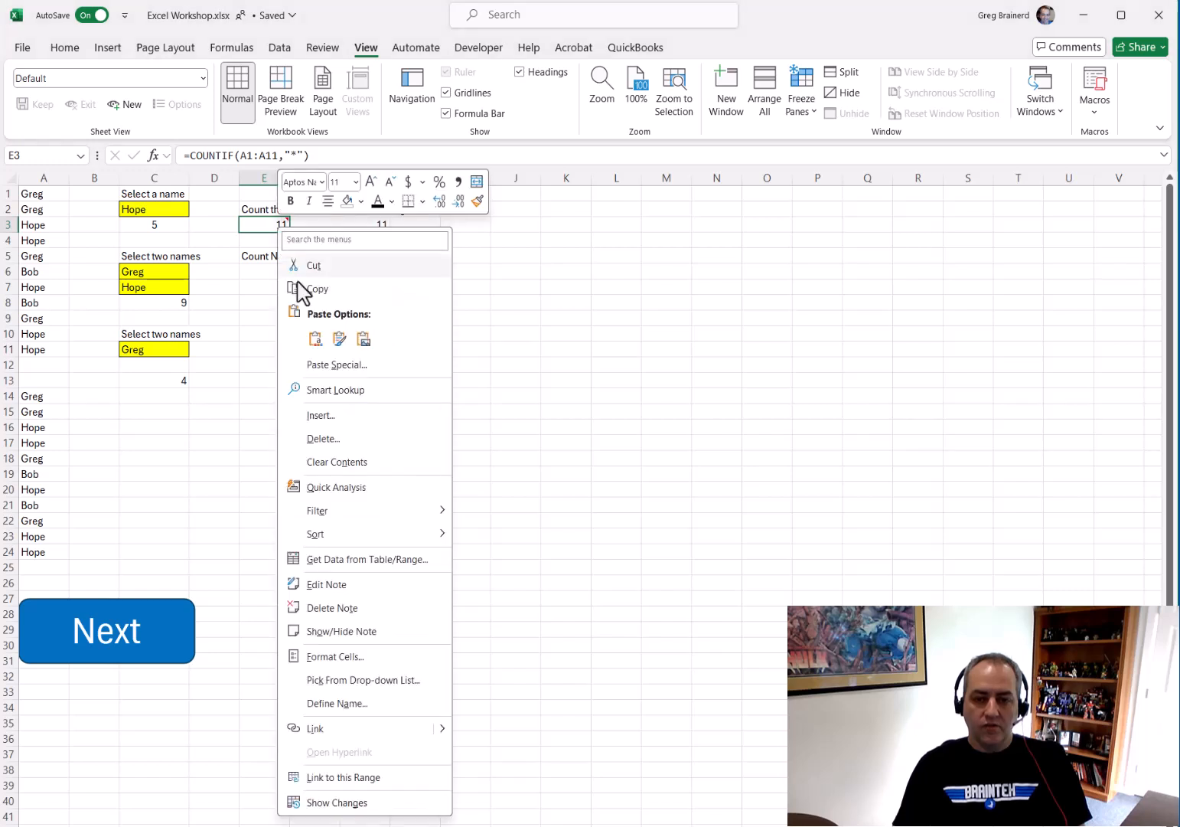
pyautogui.click(335, 607)
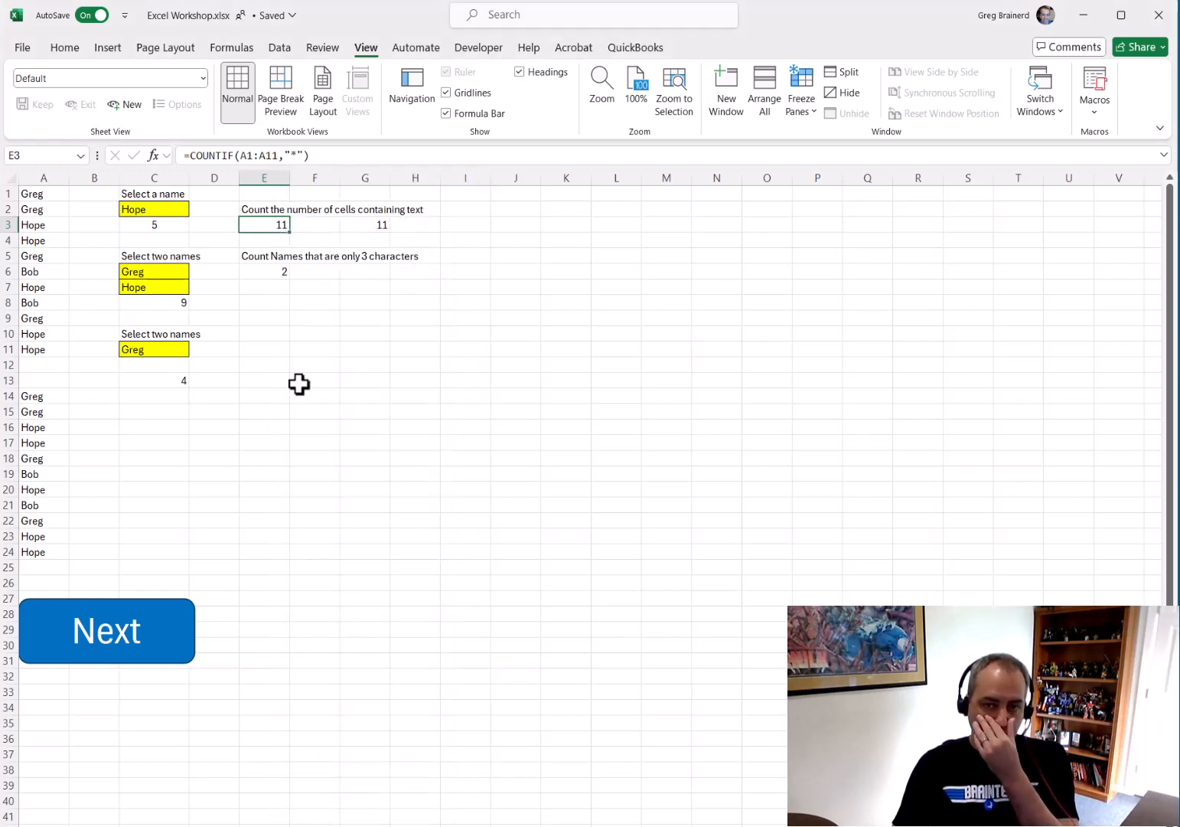
# Examine the range and "*" criteria of E3's COUNTIF formula
pyautogui.click(243, 155)
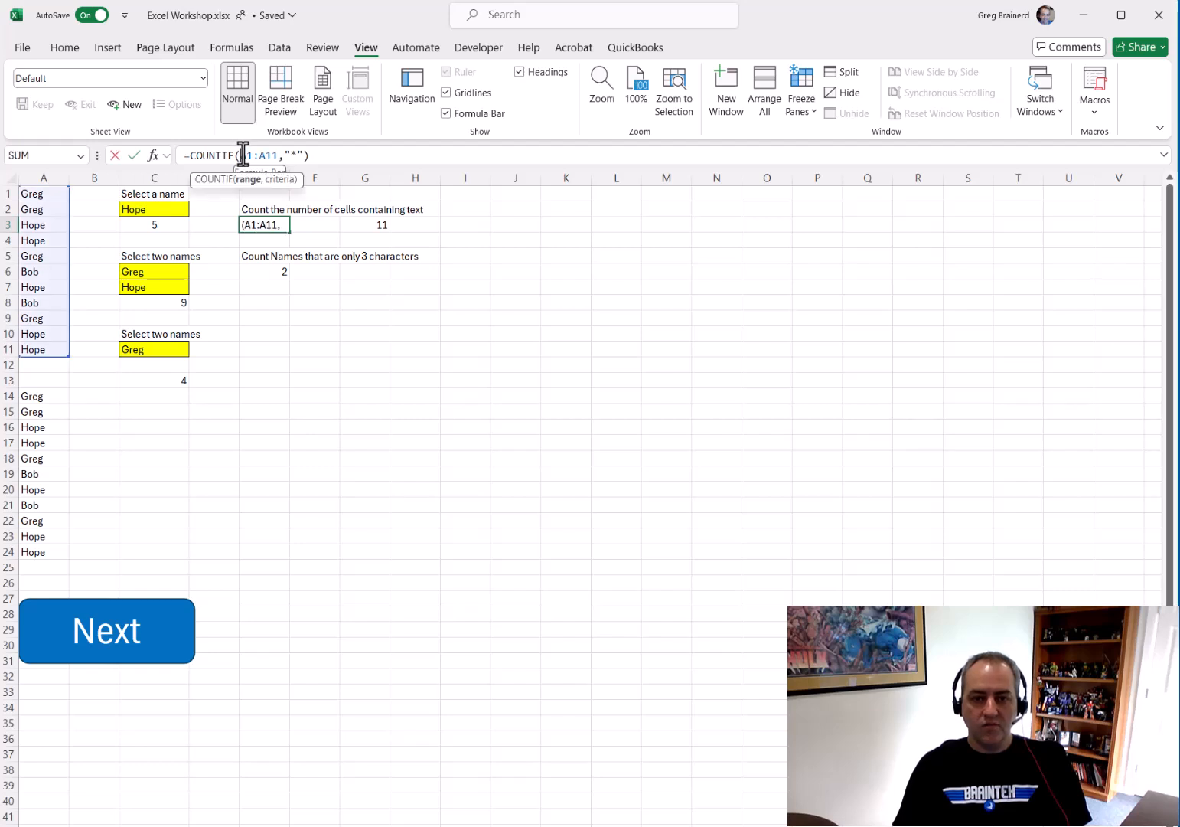
pyautogui.moveTo(283, 154); pyautogui.dragTo(305, 155)
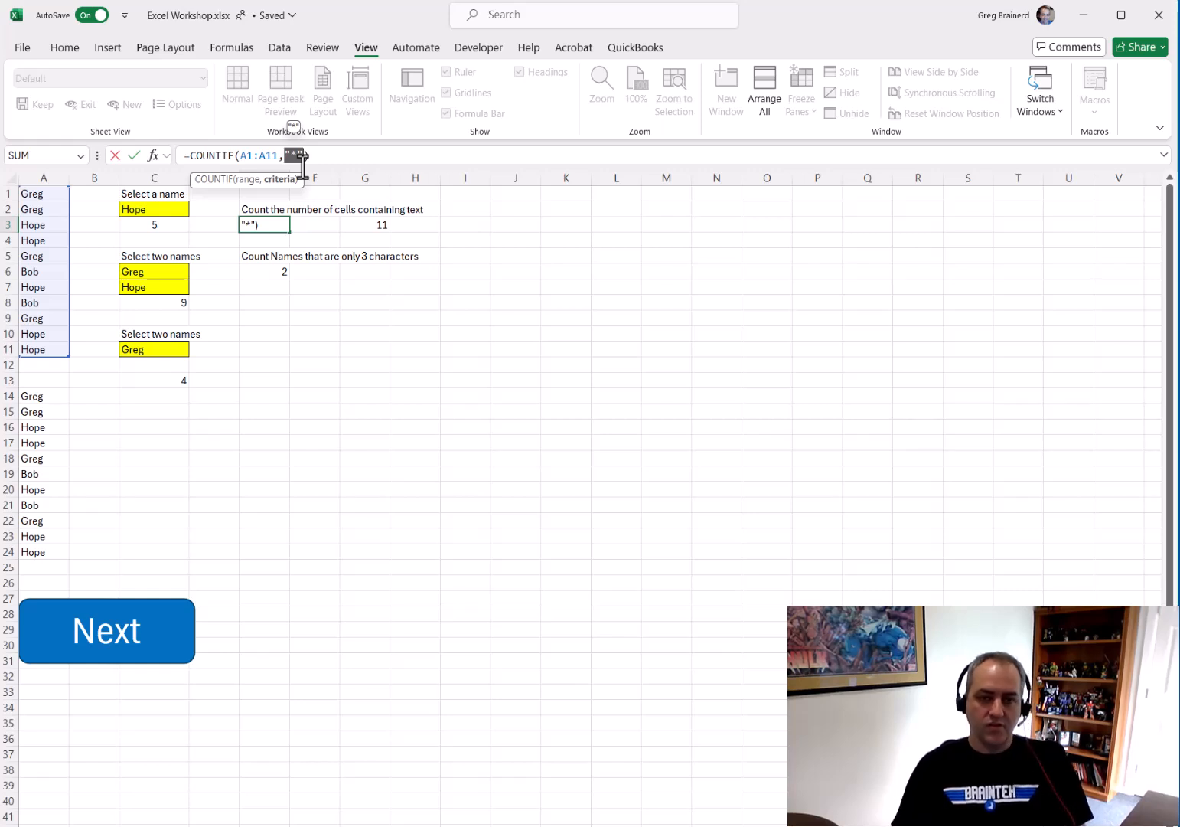
pyautogui.press('Escape')
# Delete the name in A8 and undo the deletion
pyautogui.moveTo(42, 191); pyautogui.dragTo(53, 350)
pyautogui.click(46, 303)
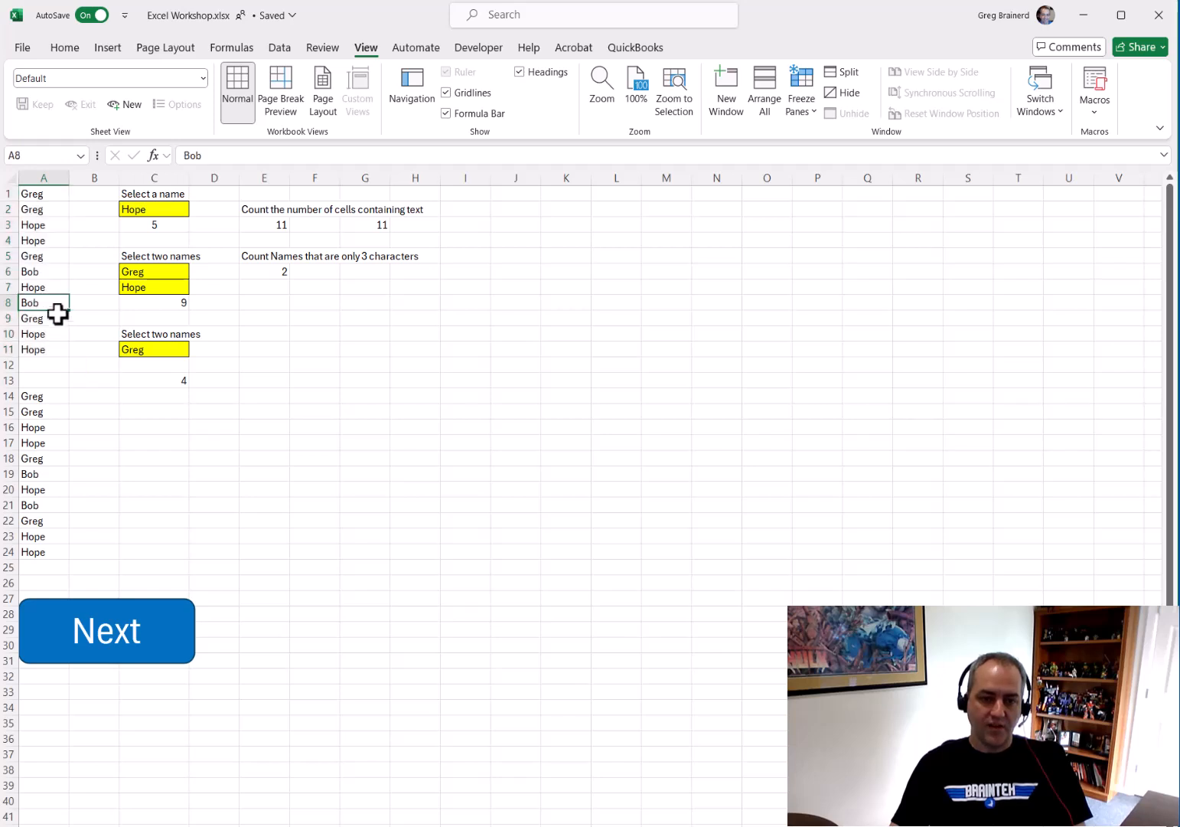
pyautogui.press('Delete')
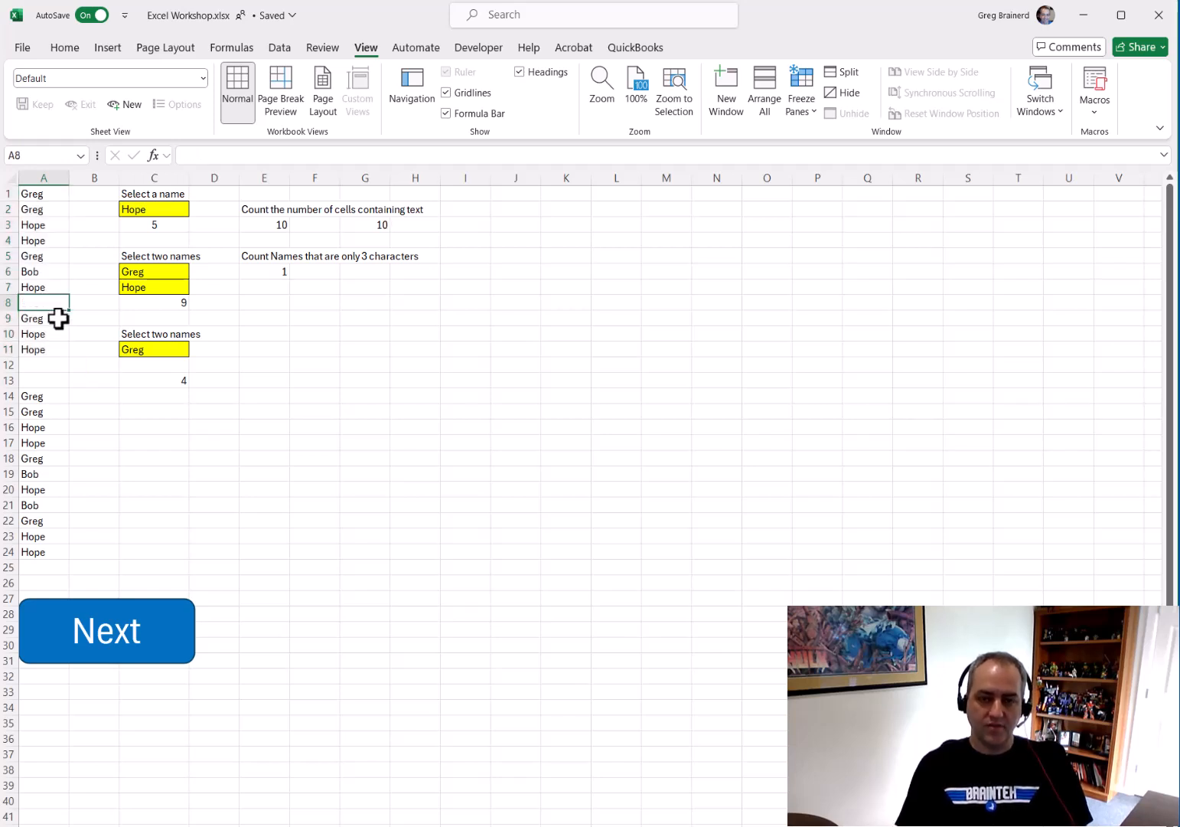
pyautogui.hotkey('ctrl', 'z')
pyautogui.press('Up')
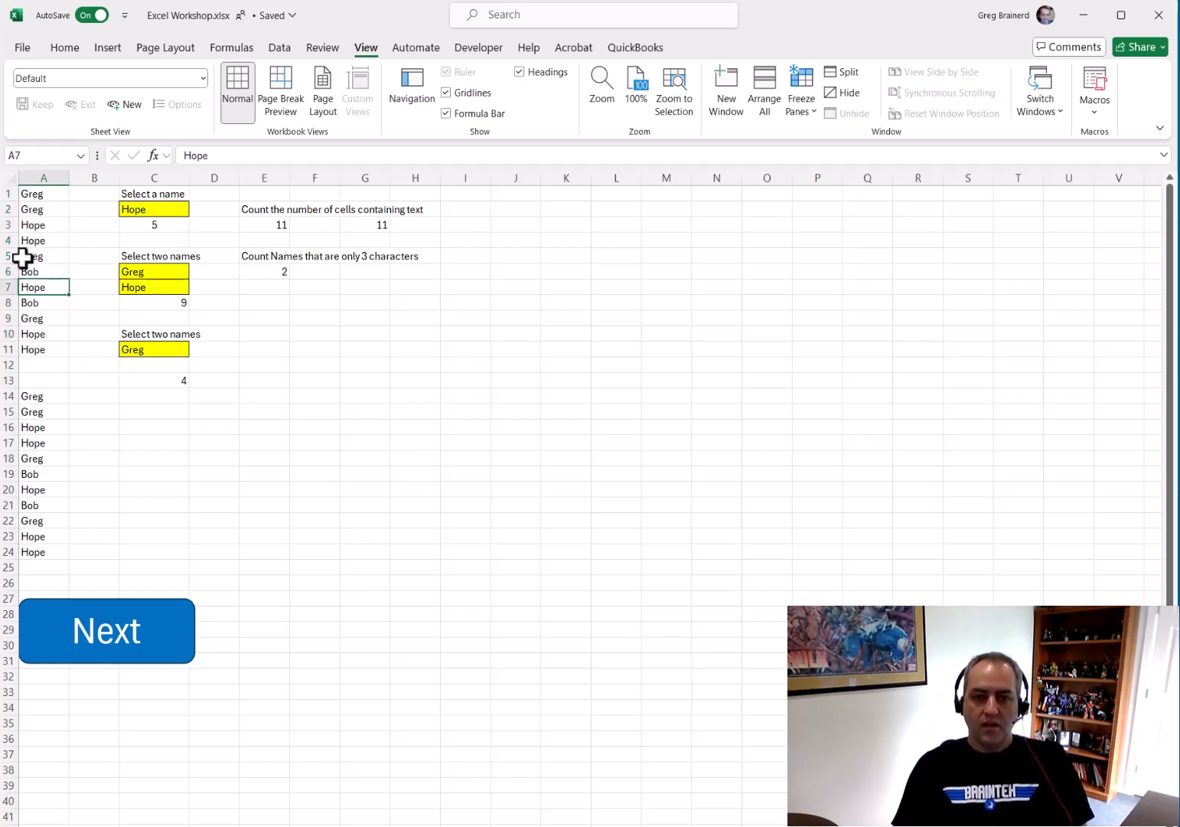
# Enter a COUNT formula over A1:A11 in I3
pyautogui.click(375, 225)
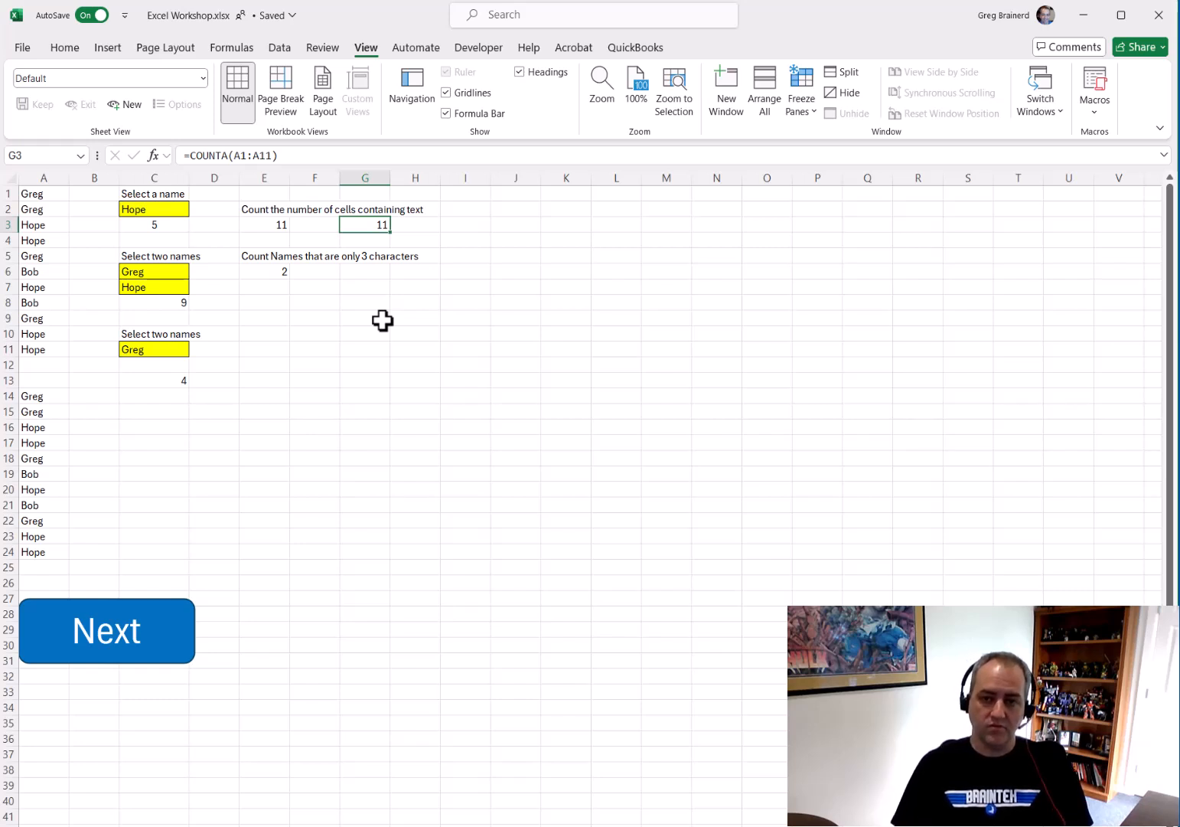
pyautogui.press('Right')
pyautogui.press('Right')
pyautogui.write('=COUNT(')
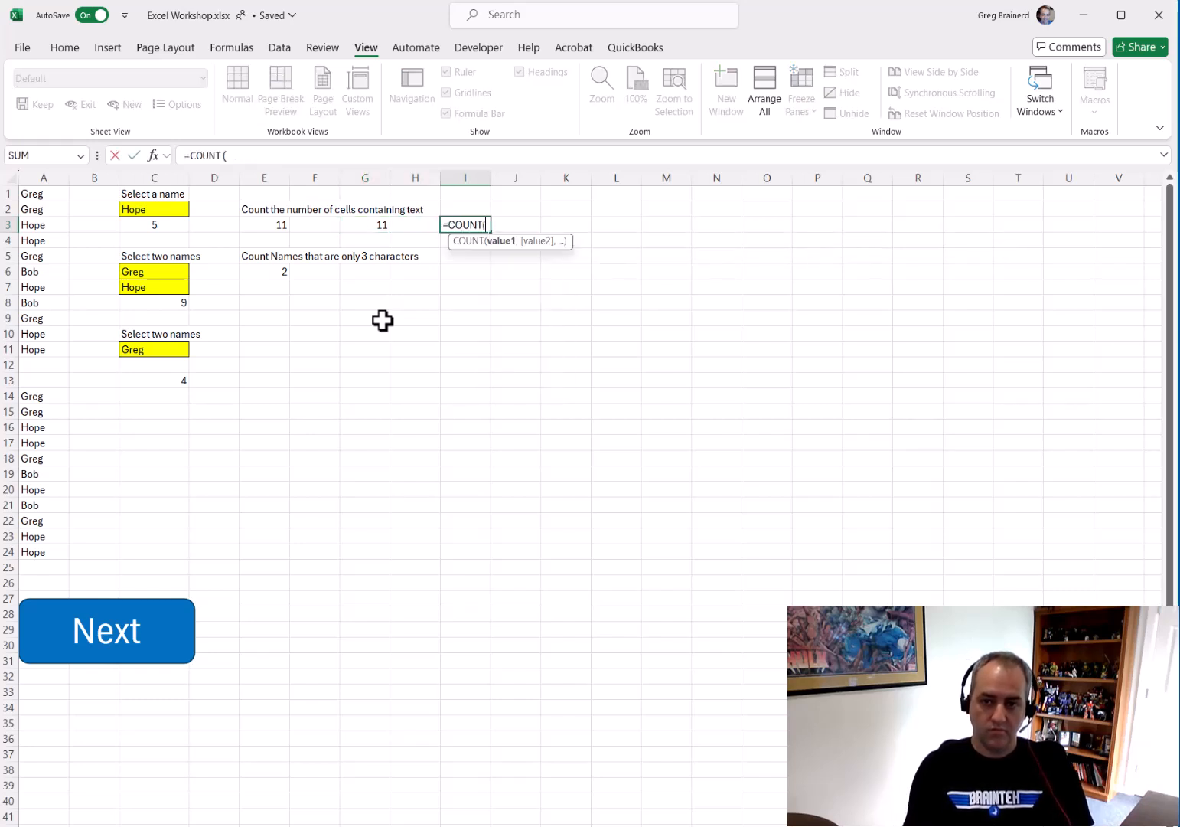
pyautogui.moveTo(62, 195); pyautogui.dragTo(59, 348)
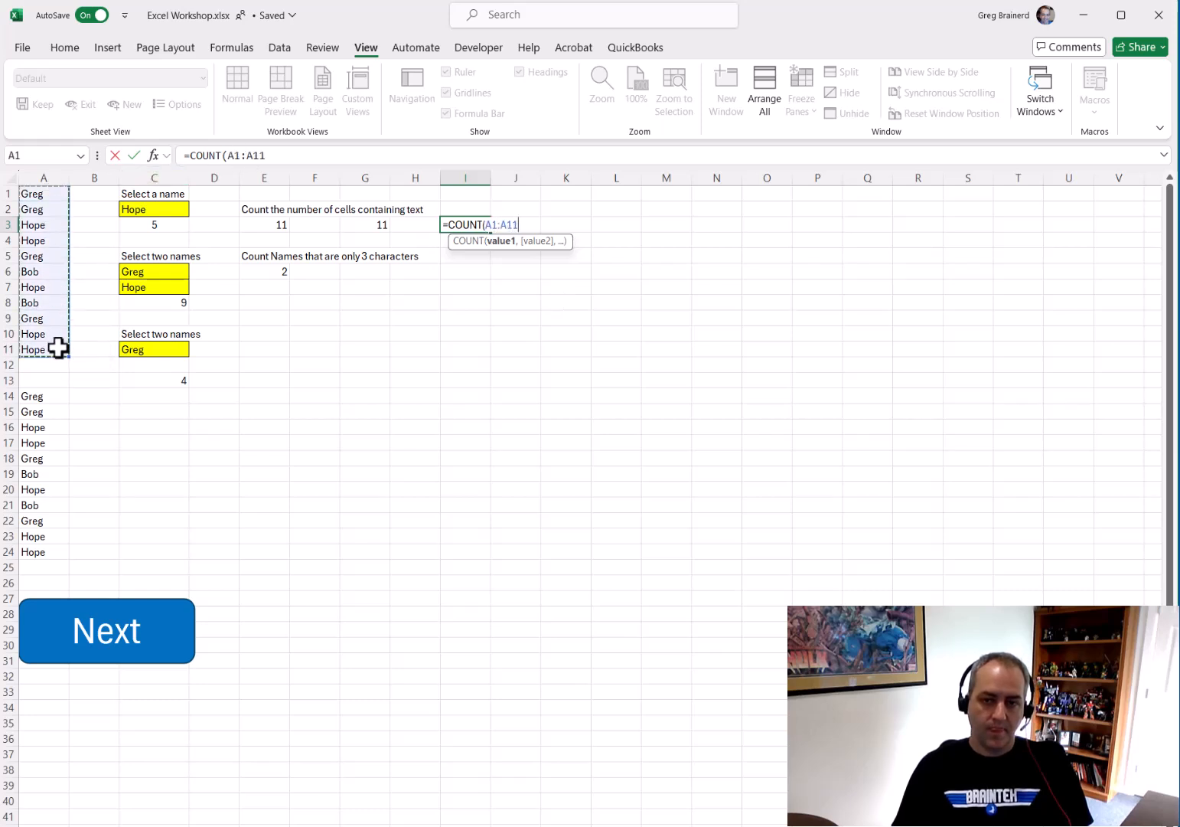
pyautogui.press('Return')
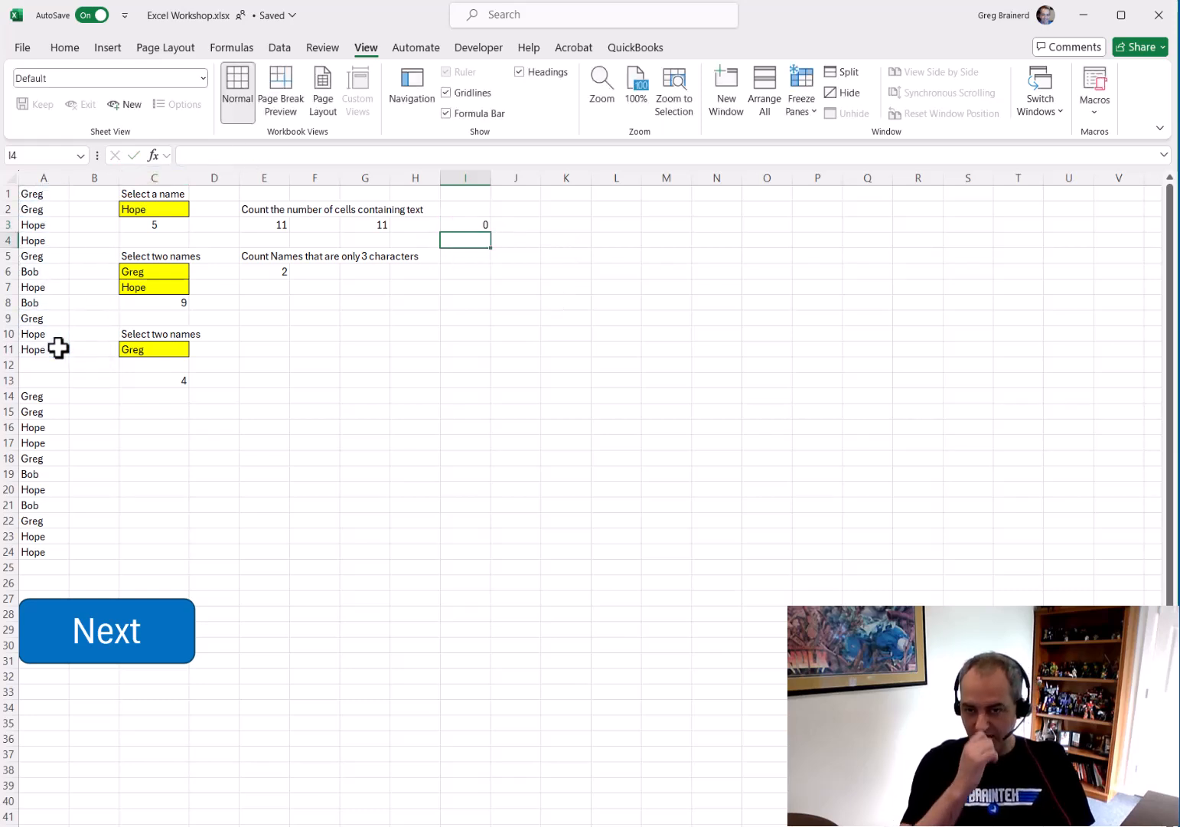
# Replace the names in A1:A4 with the numbers 1, 2, 3 and 4
pyautogui.press('Up')
pyautogui.press('Left')
pyautogui.press('Left')
pyautogui.press('Left')
pyautogui.press('Left')
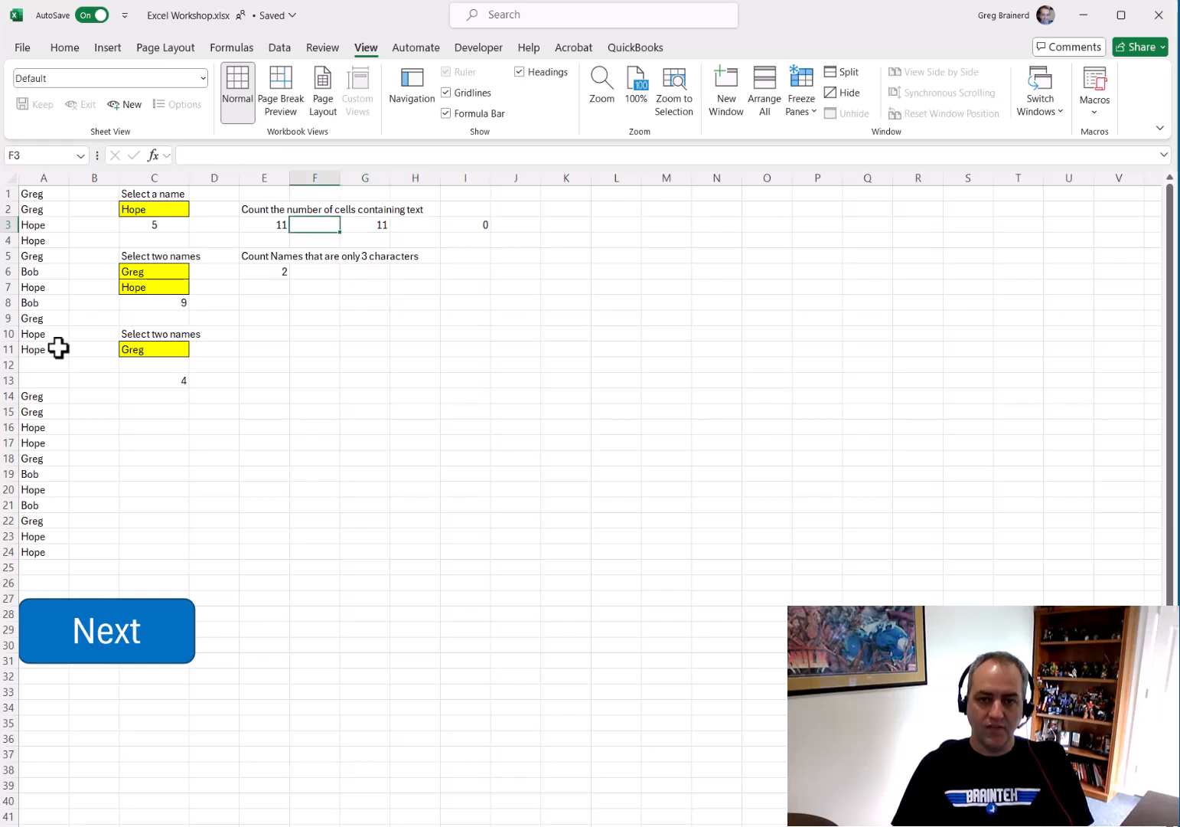
pyautogui.press('Left')
pyautogui.press('Left')
pyautogui.press('Left')
pyautogui.press('Up')
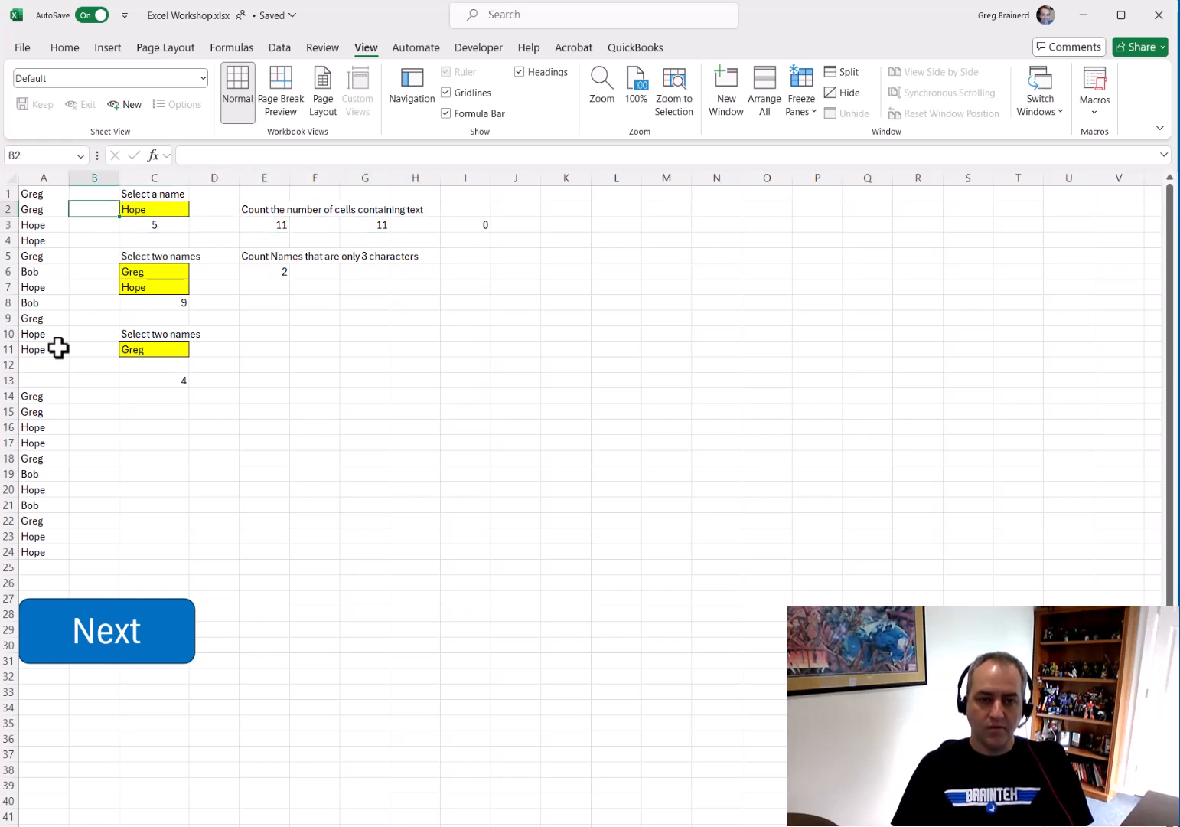
pyautogui.press('Left')
pyautogui.press('Up')
pyautogui.write('1')
pyautogui.press('Return')
pyautogui.write('2')
pyautogui.press('Return')
pyautogui.write('3')
pyautogui.press('Return')
pyautogui.write('4')
pyautogui.press('Return')
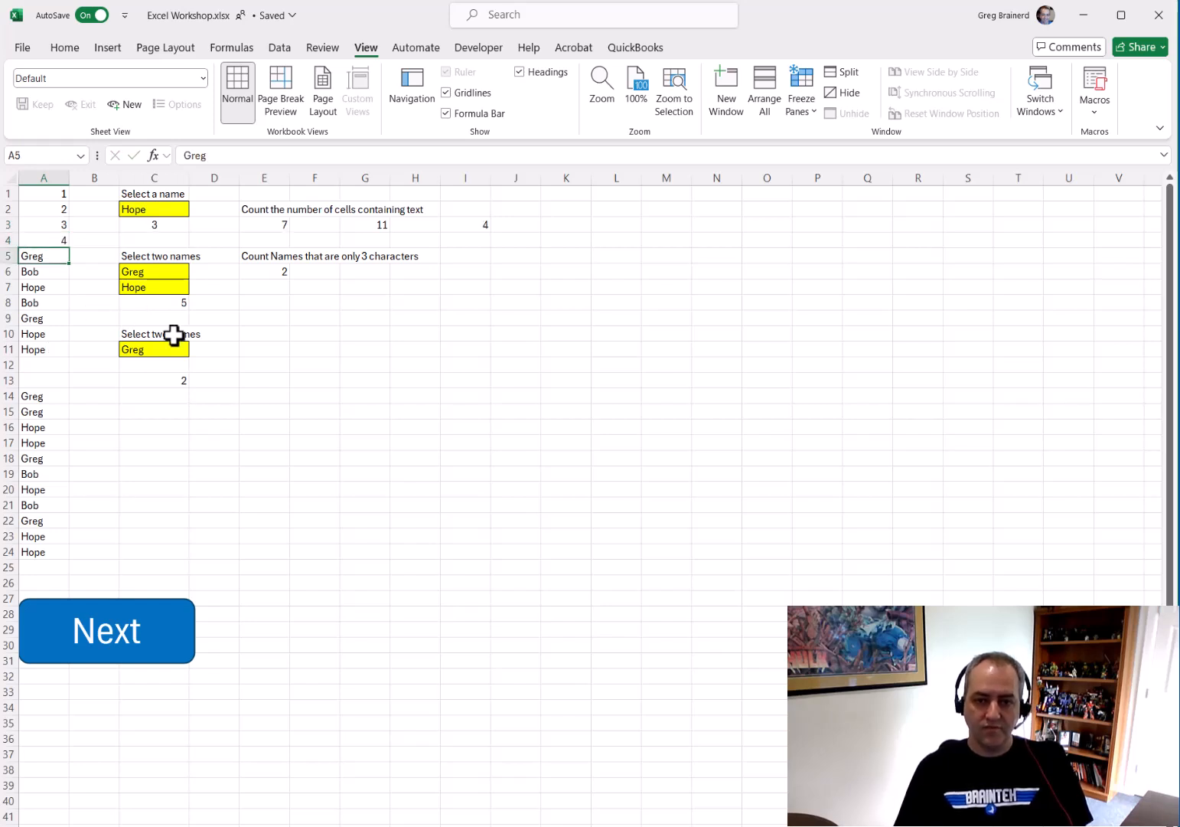
# Compare the formulas in E3, I3 and G3
pyautogui.click(274, 226)
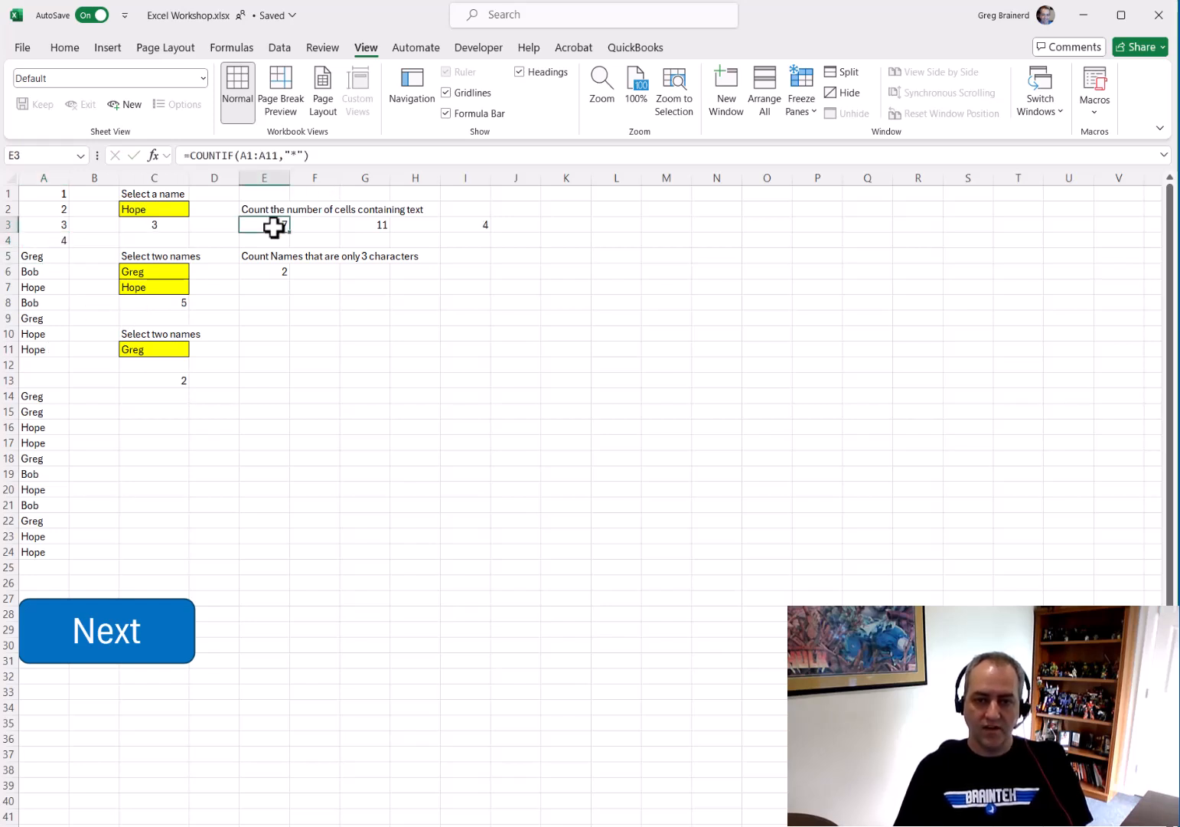
pyautogui.click(487, 226)
pyautogui.click(390, 223)
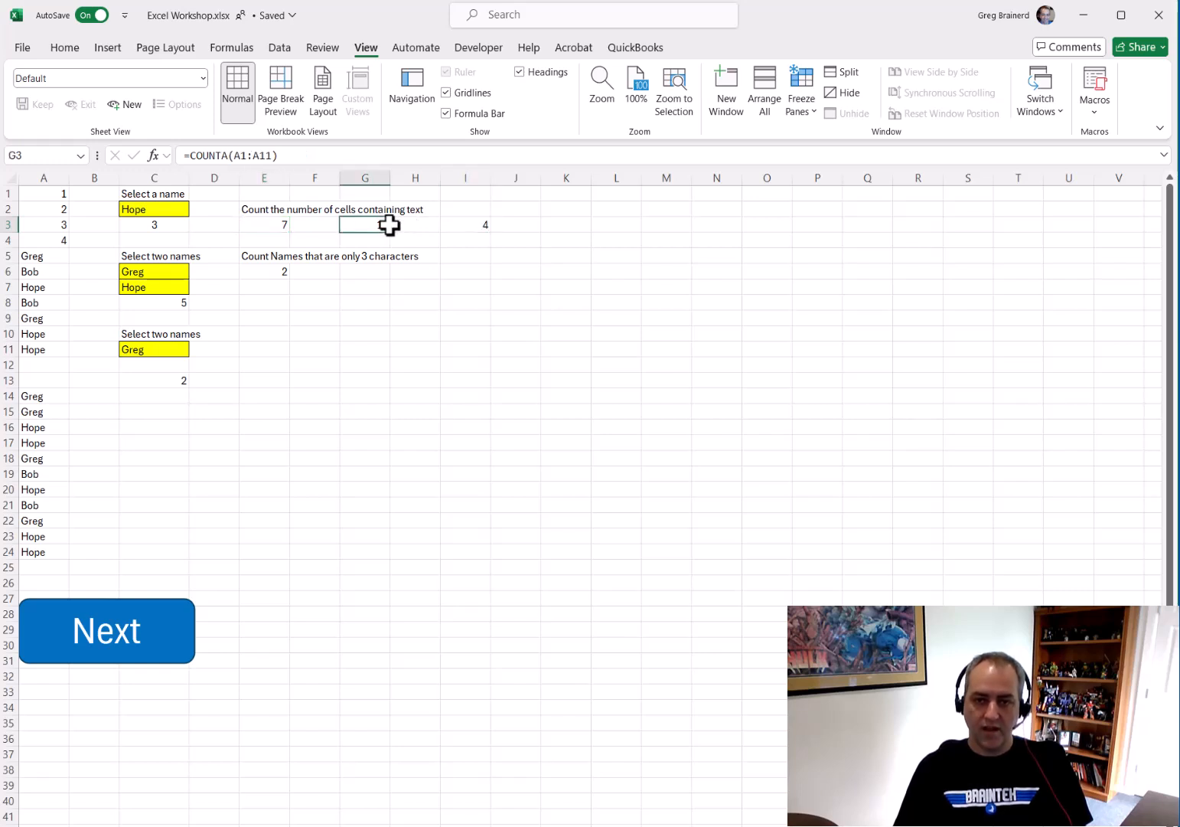
# Undo the number entries in A1:A4 to restore the names
pyautogui.moveTo(55, 193); pyautogui.dragTo(47, 237)
pyautogui.hotkey('ctrl', 'z')
pyautogui.hotkey('ctrl', 'z')
pyautogui.hotkey('ctrl', 'z')
pyautogui.hotkey('ctrl', 'z')
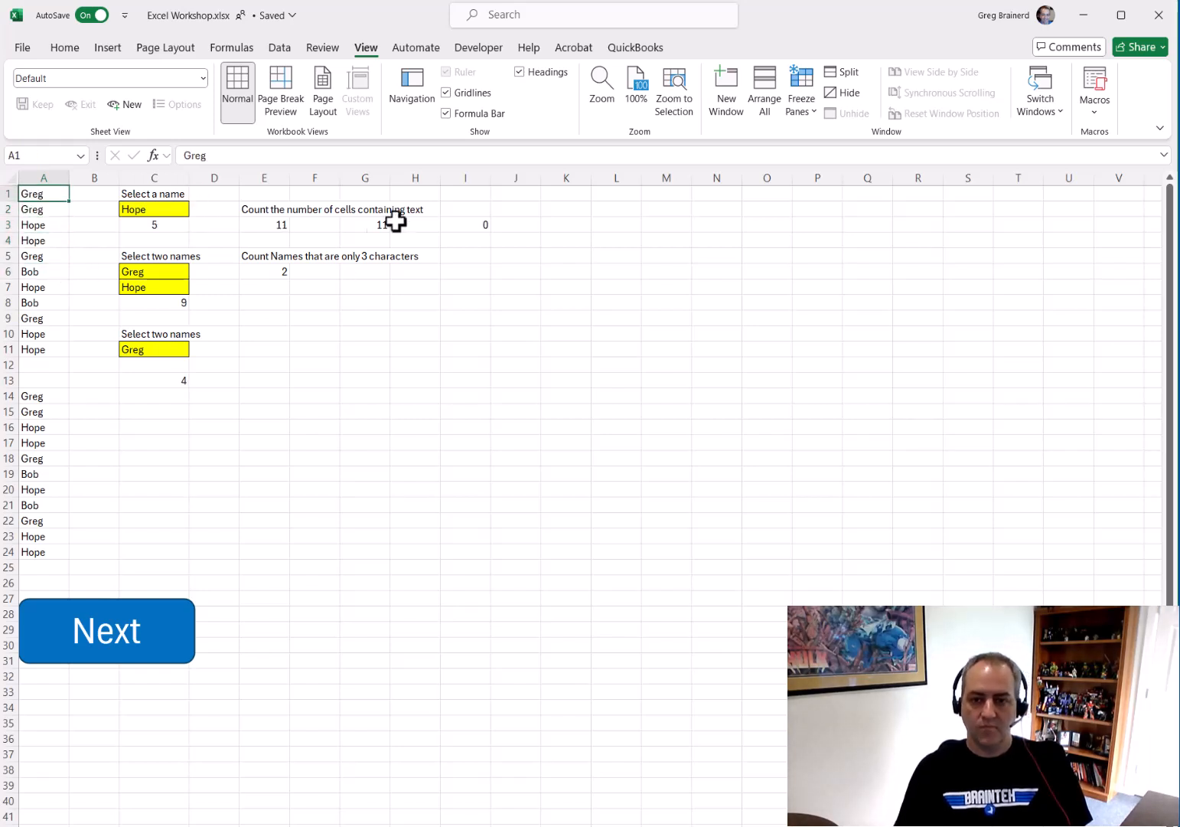
# Change E6's COUNTIF criteria to four ? wildcards
pyautogui.click(279, 271)
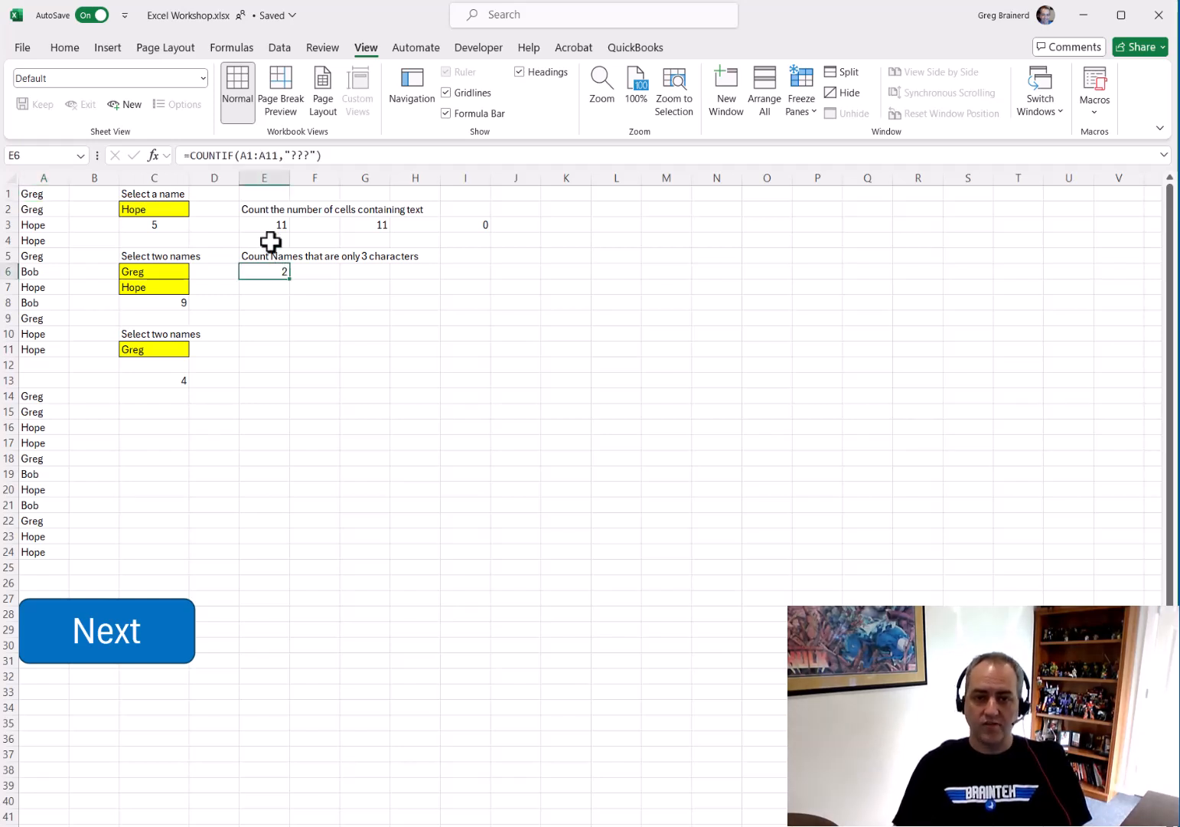
pyautogui.click(289, 155)
pyautogui.doubleClick(303, 156)
pyautogui.click(304, 156)
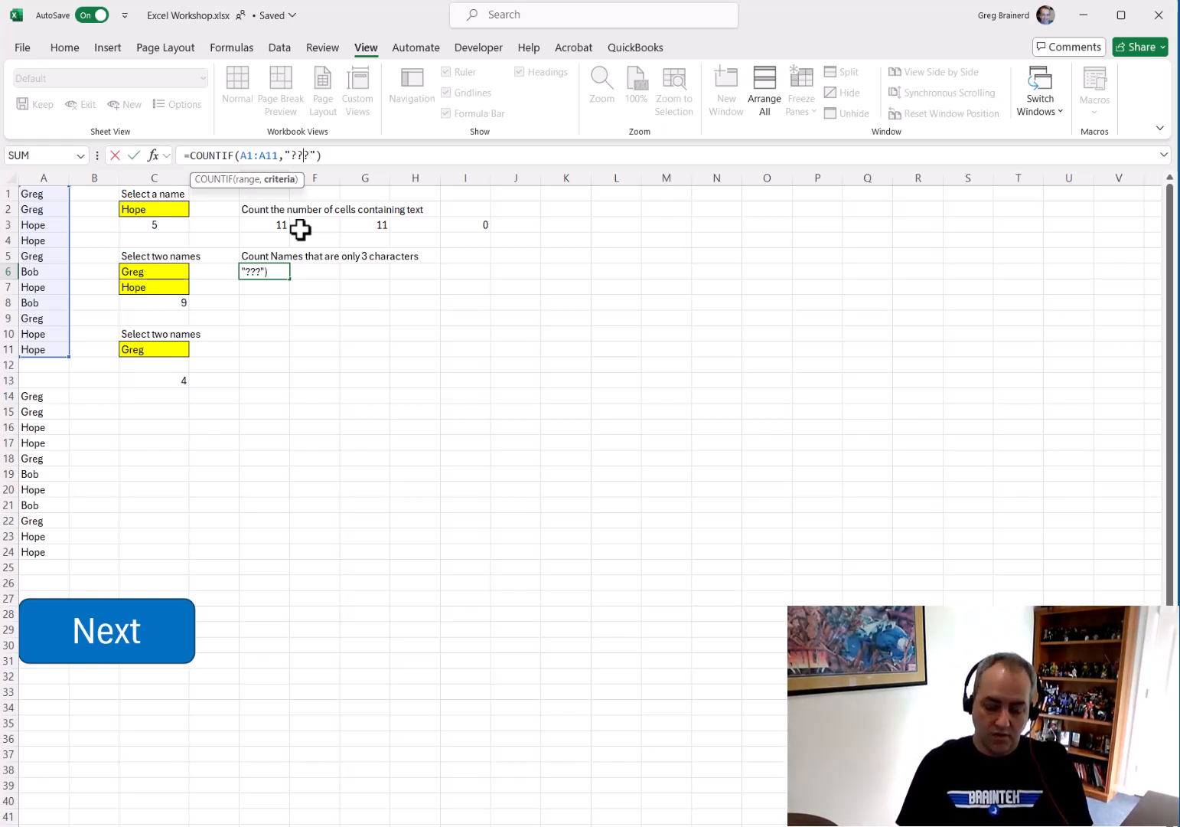
pyautogui.write('?')
pyautogui.press('Return')
pyautogui.press('Up')
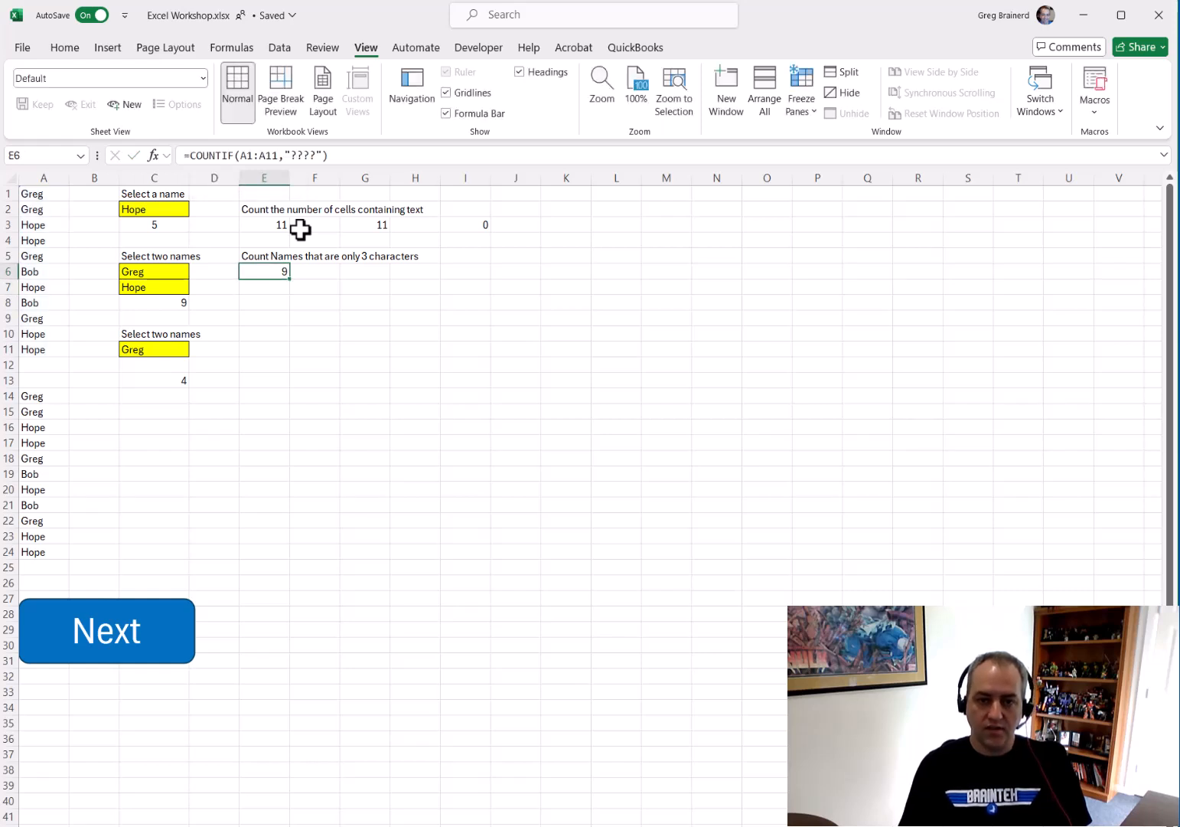
# Change E6's criteria to five ? wildcards, then back to three
pyautogui.click(308, 155)
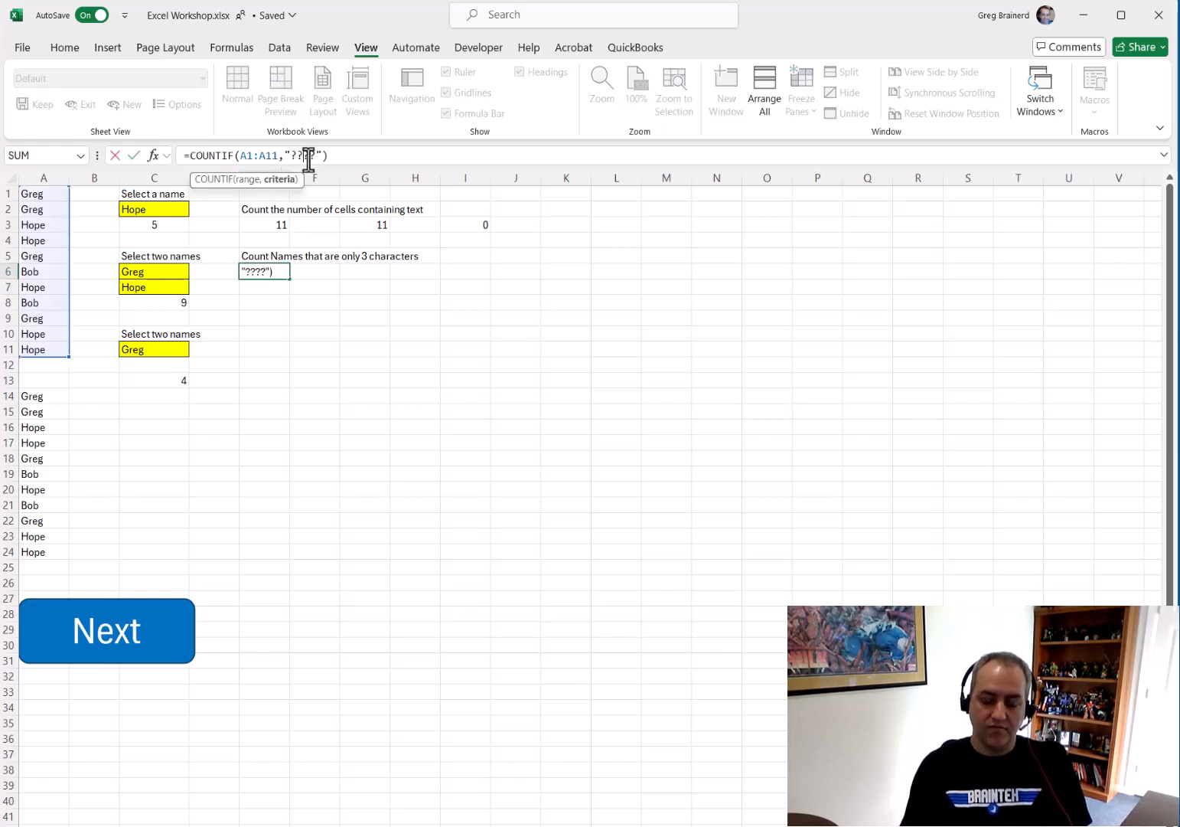
pyautogui.write('?')
pyautogui.press('Return')
pyautogui.press('Up')
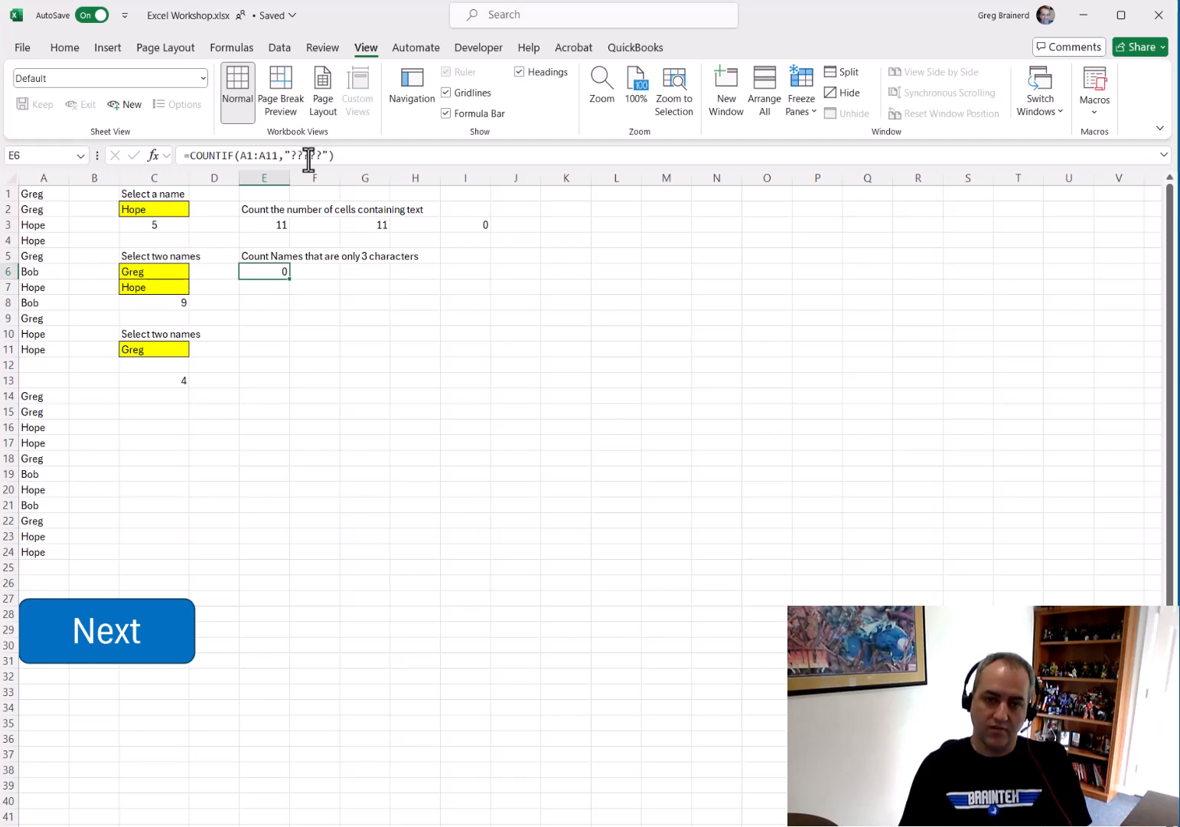
pyautogui.click(309, 155)
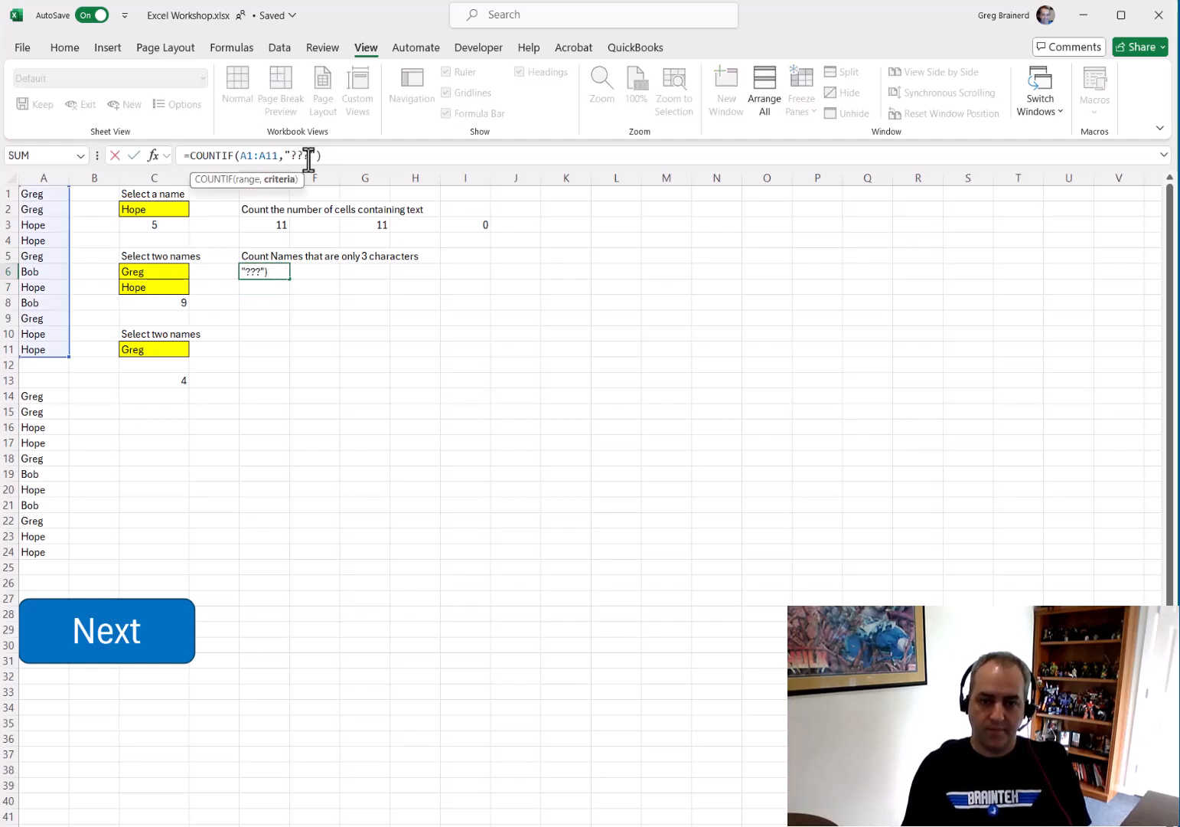
pyautogui.press('Return')
# Move to the Form Controls sheet and turn on Design Mode
pyautogui.click(118, 649)
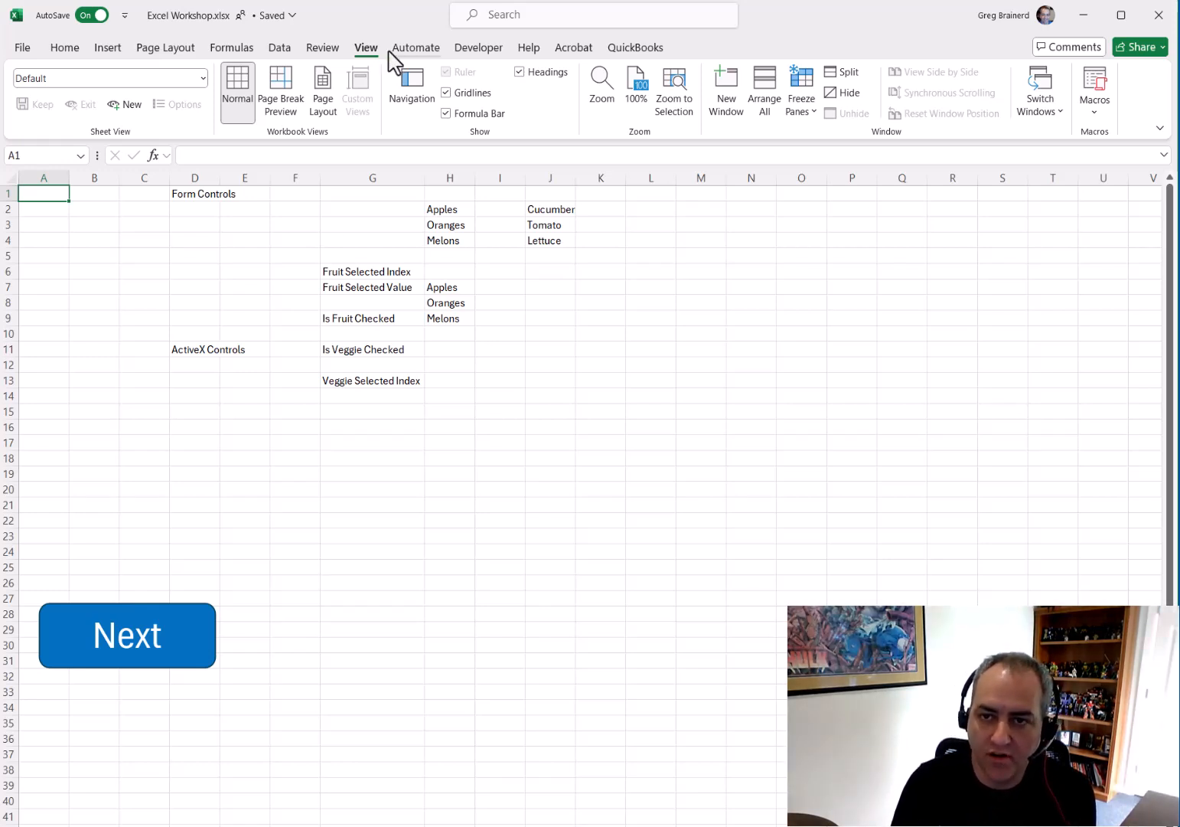
pyautogui.click(476, 57)
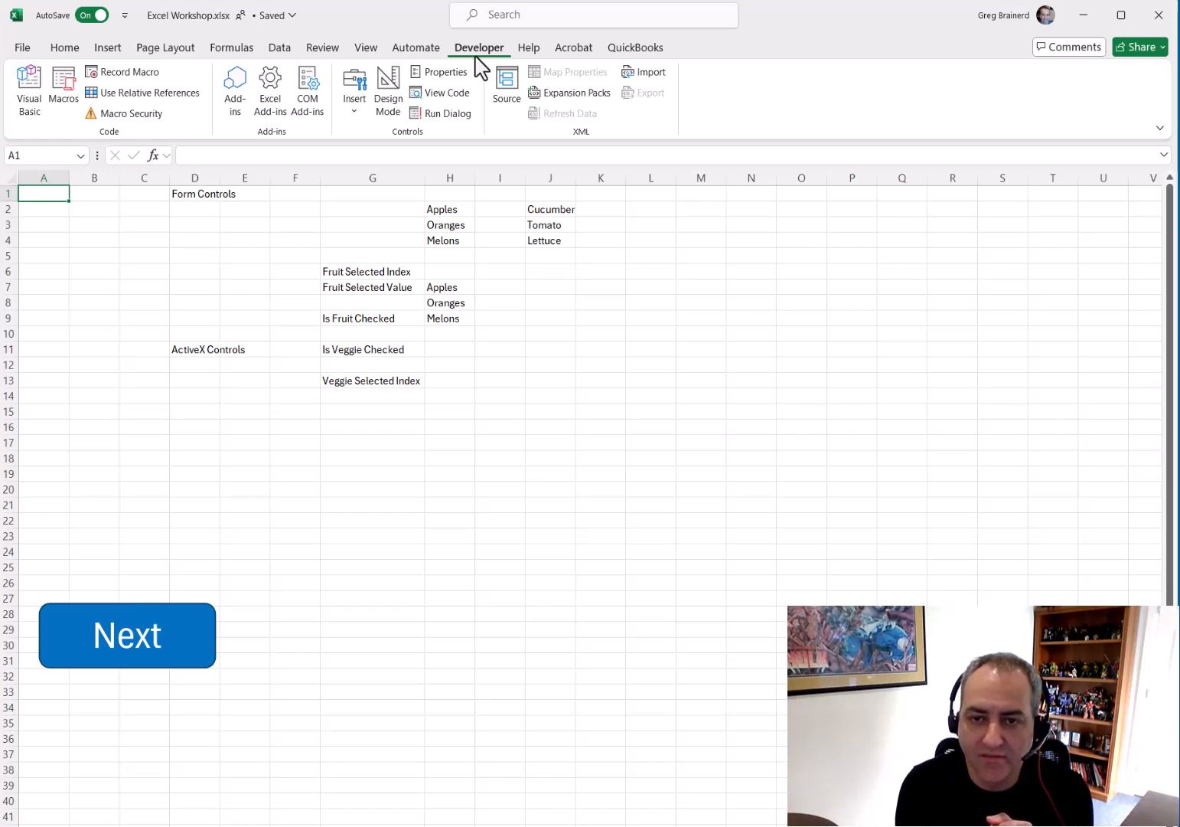
pyautogui.click(386, 96)
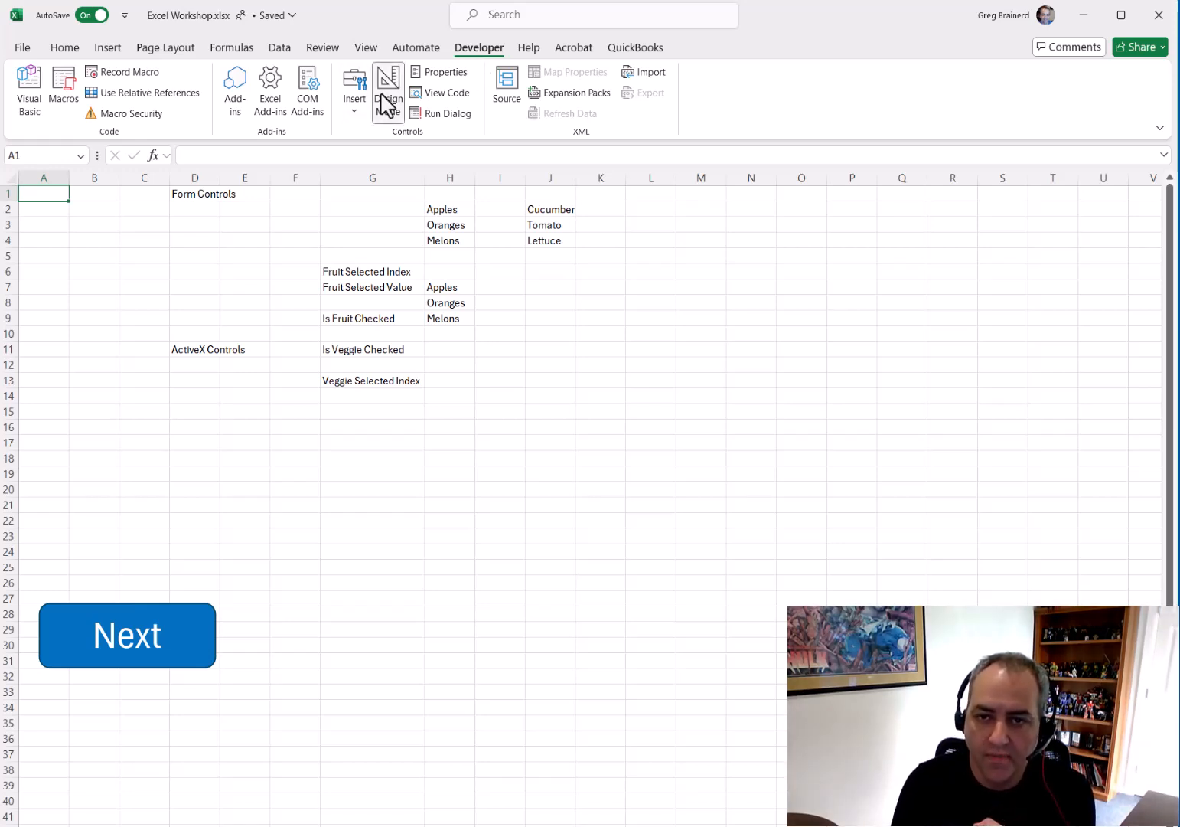
# Draw a Form Control combo box in column G beside the Apples, Oranges, Melons list
pyautogui.click(354, 108)
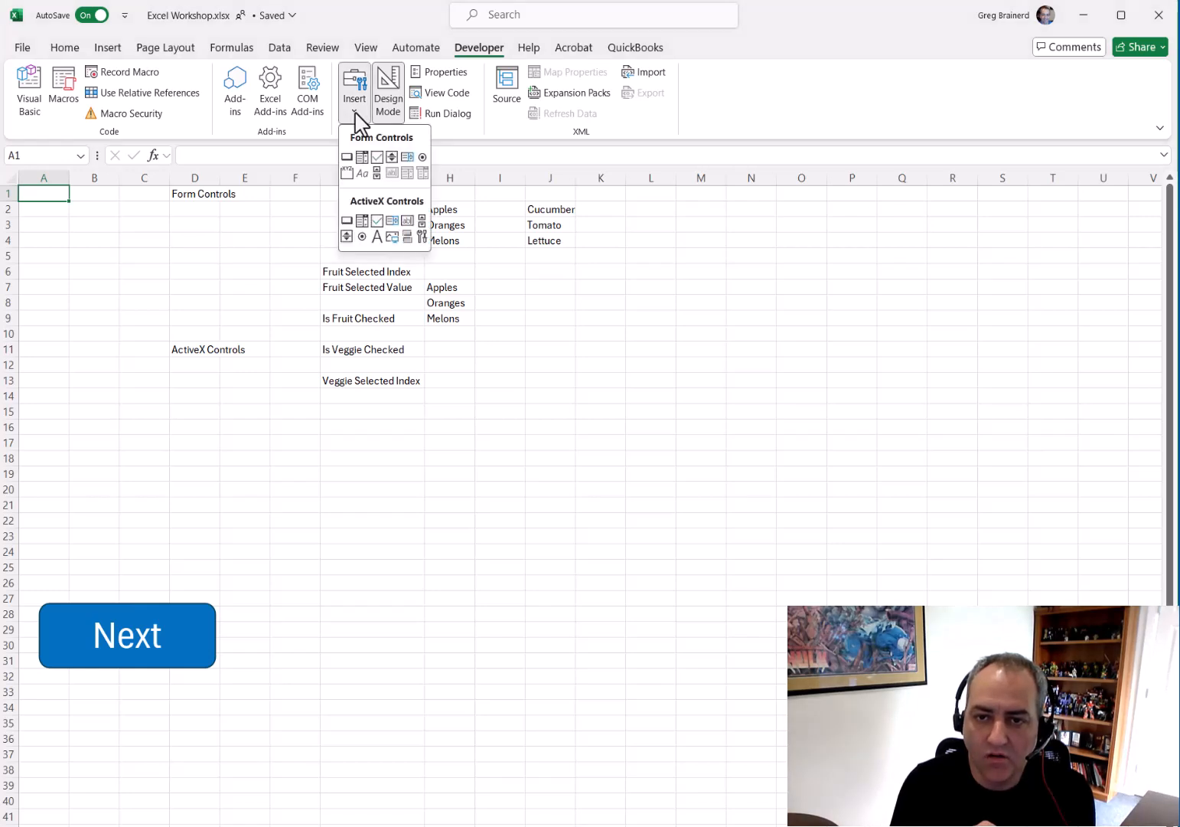
pyautogui.click(362, 158)
pyautogui.moveTo(274, 189)
pyautogui.mouseDown()
pyautogui.moveTo(292, 205)
pyautogui.moveTo(405, 212)
pyautogui.mouseUp()
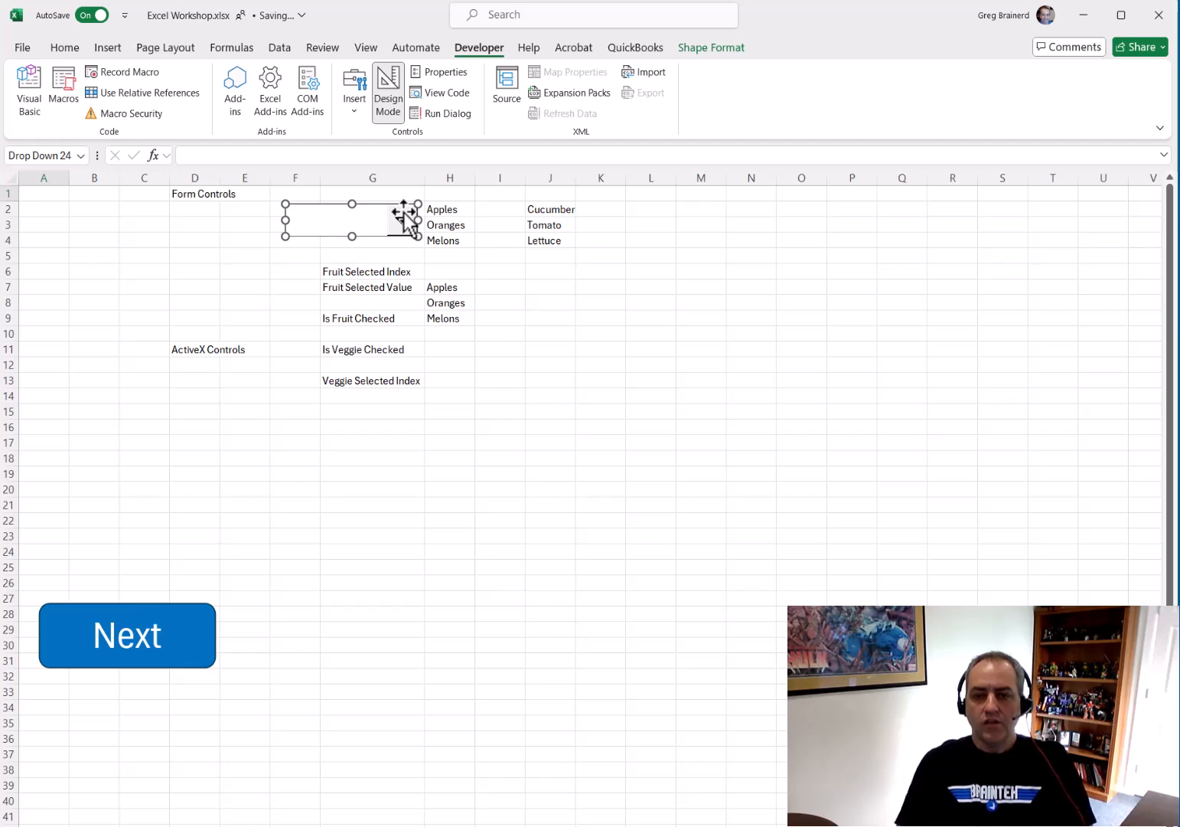
pyautogui.moveTo(285, 236); pyautogui.dragTo(322, 234)
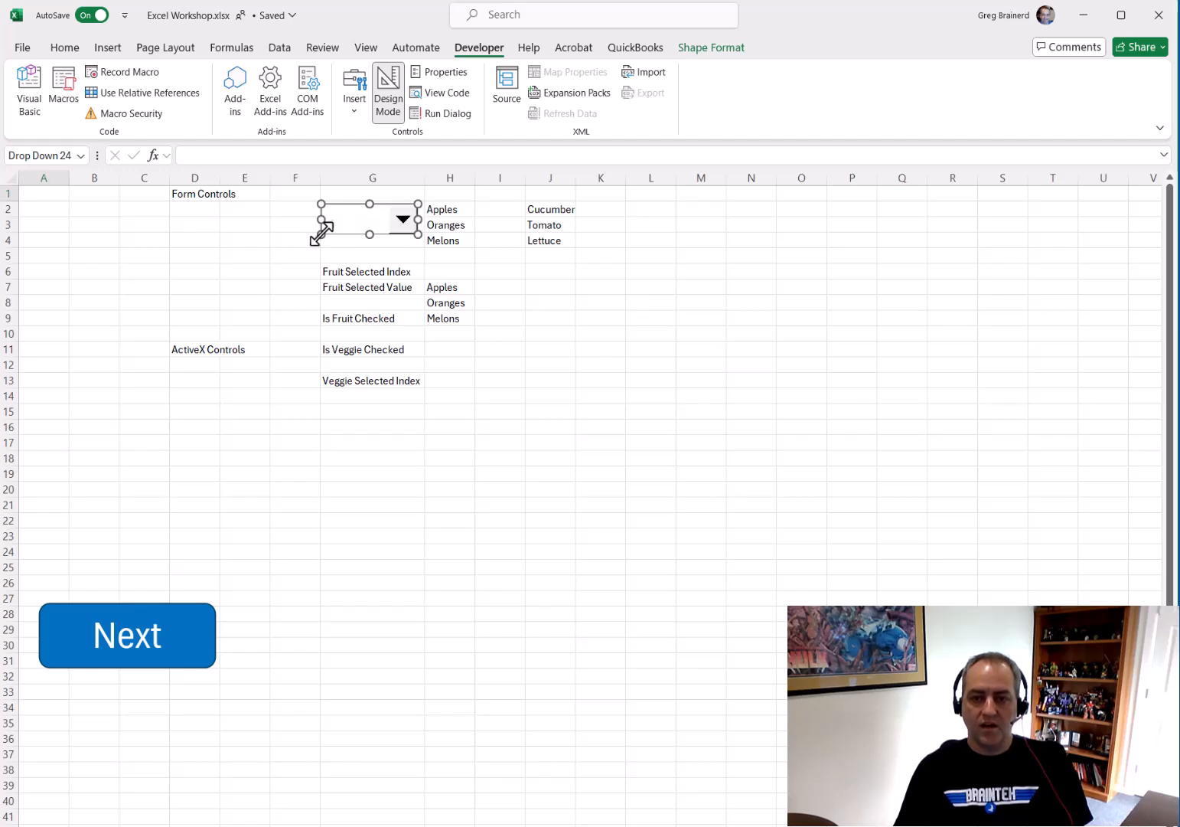
# Open the combo box's Format Control dialog and review its Size, Protection, Properties, Alt Text and Control settings
pyautogui.rightClick(373, 217)
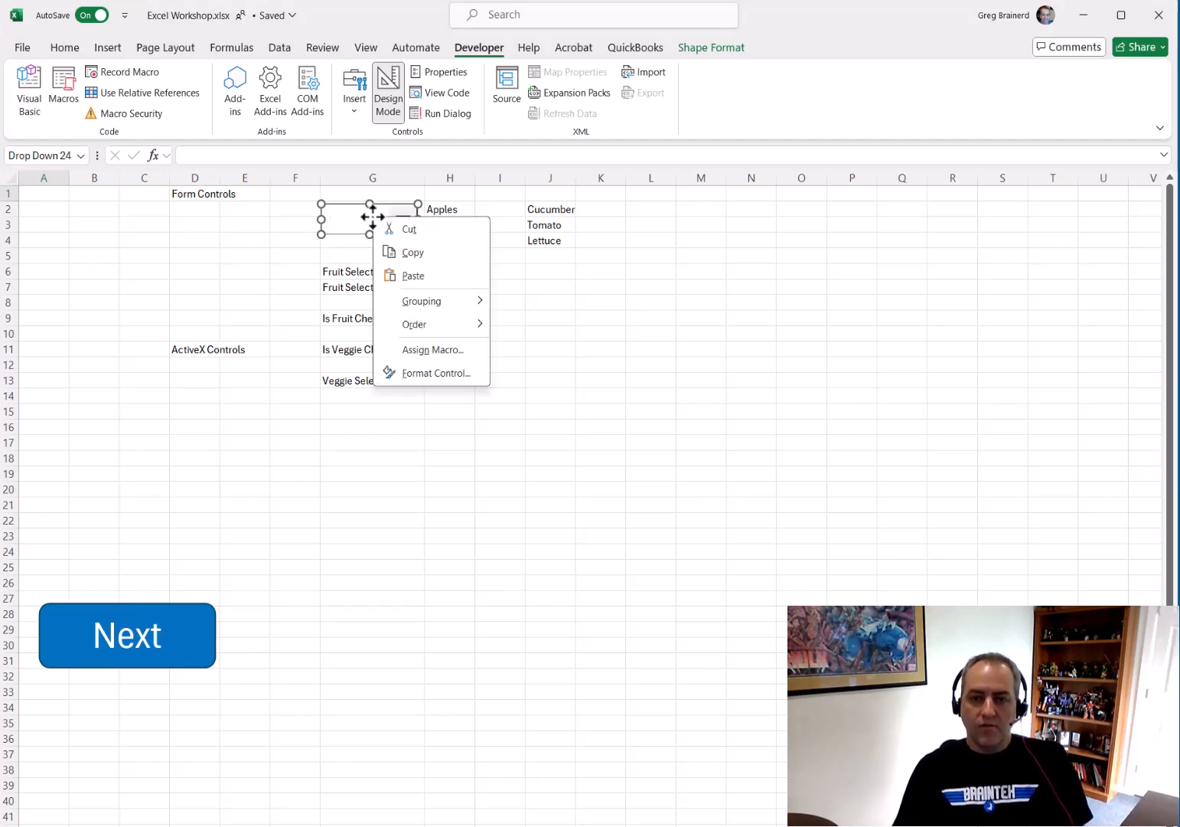
pyautogui.click(431, 374)
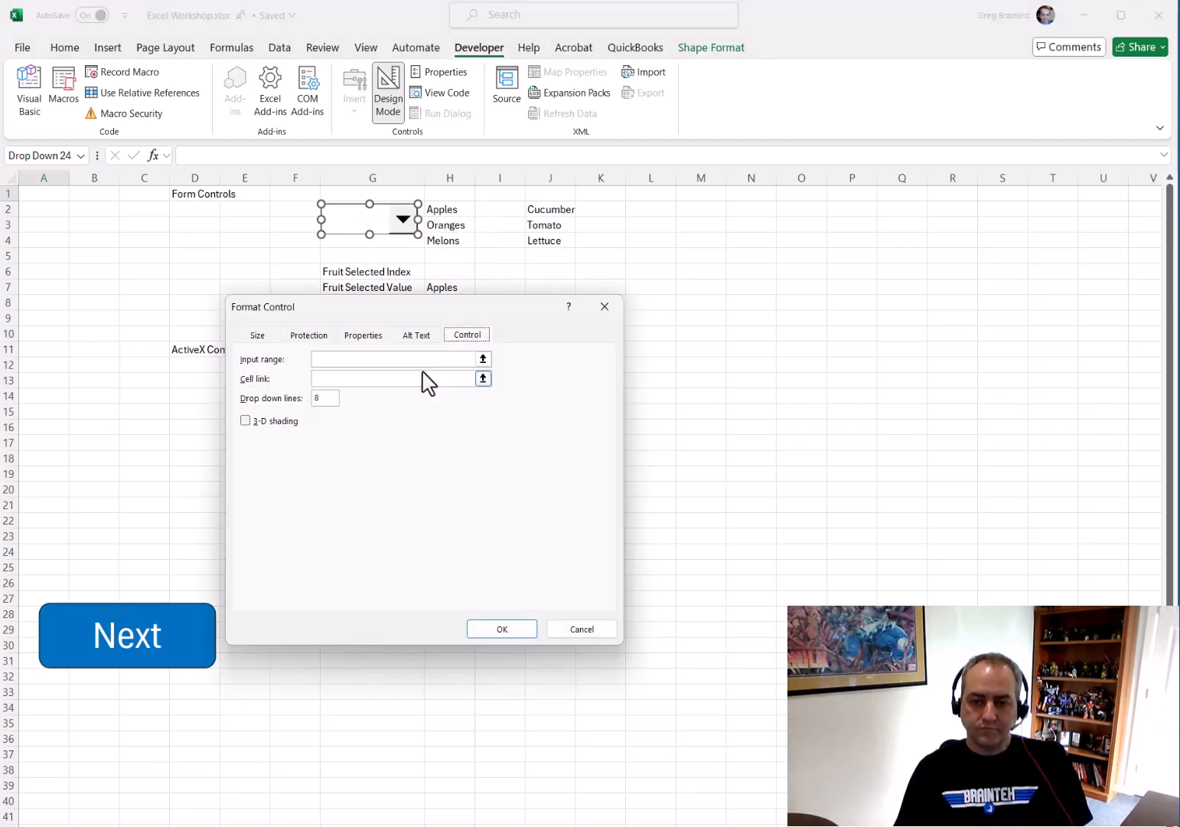
pyautogui.click(256, 336)
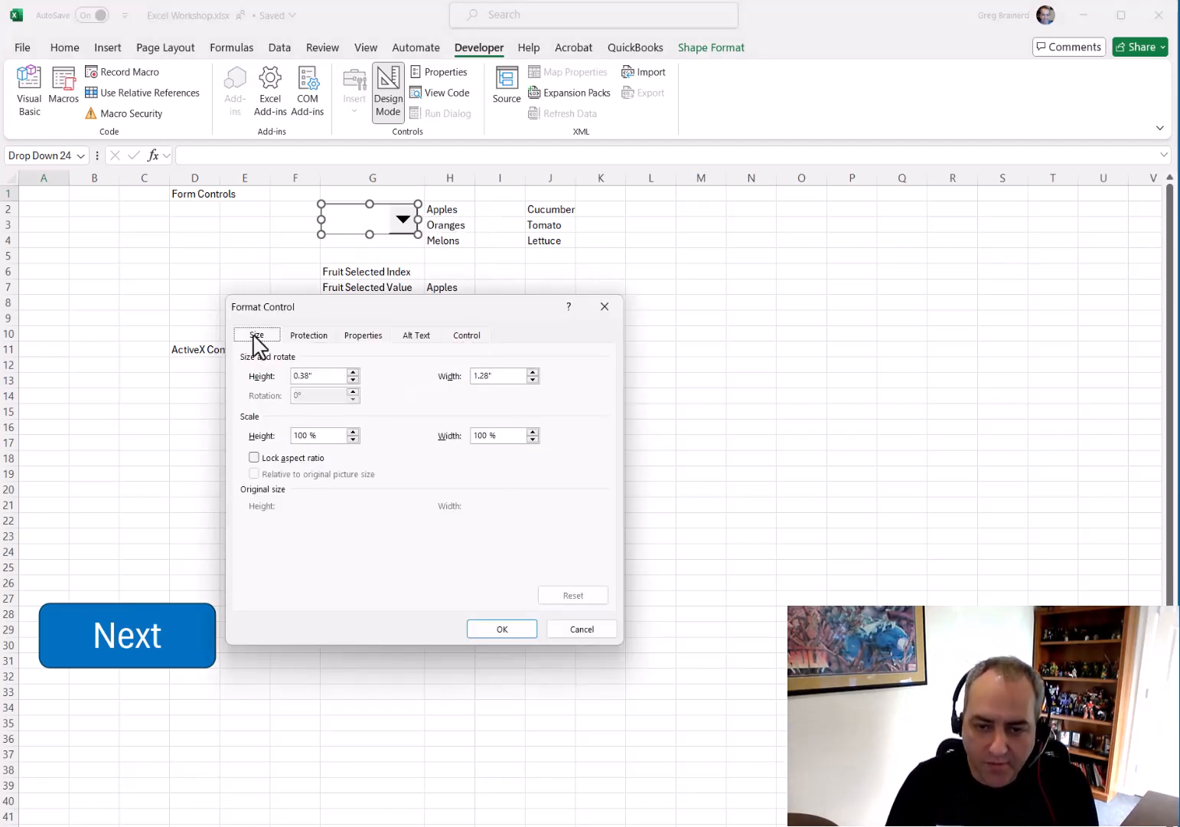
pyautogui.click(298, 457)
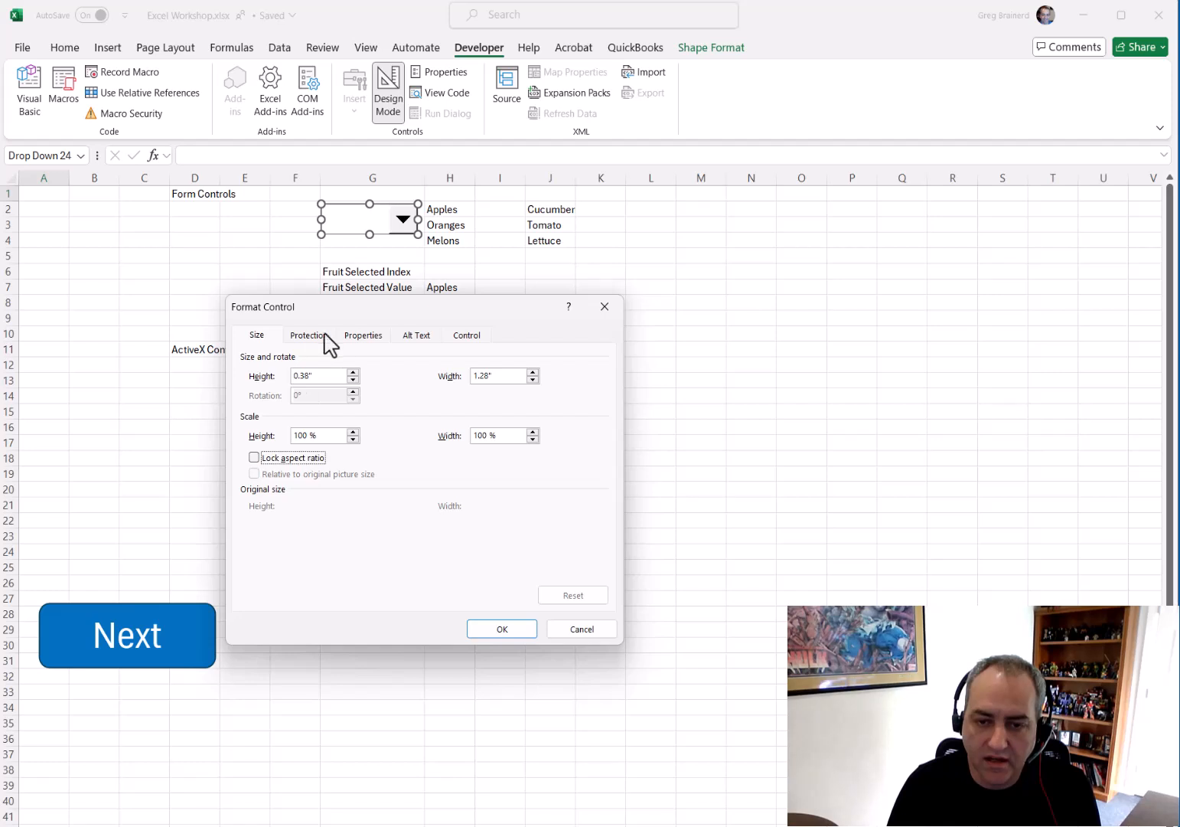
pyautogui.click(310, 337)
pyautogui.click(364, 337)
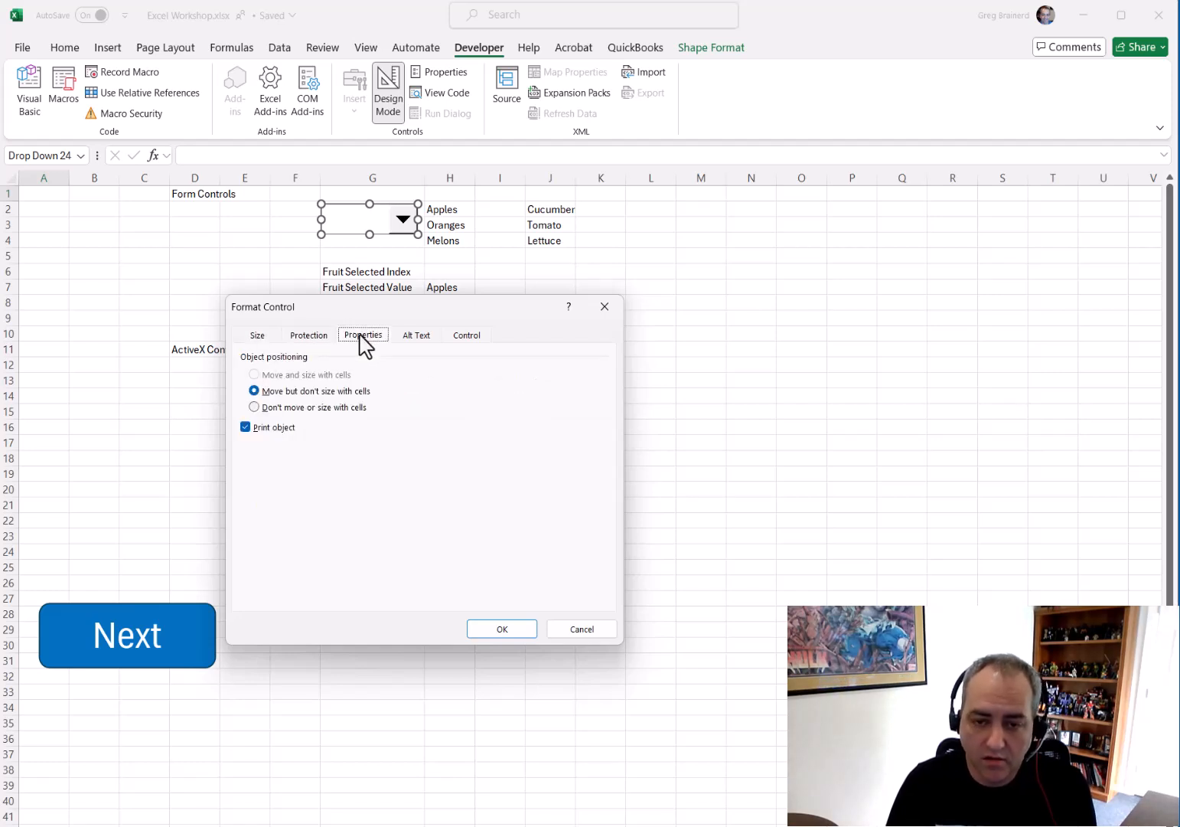
pyautogui.click(412, 346)
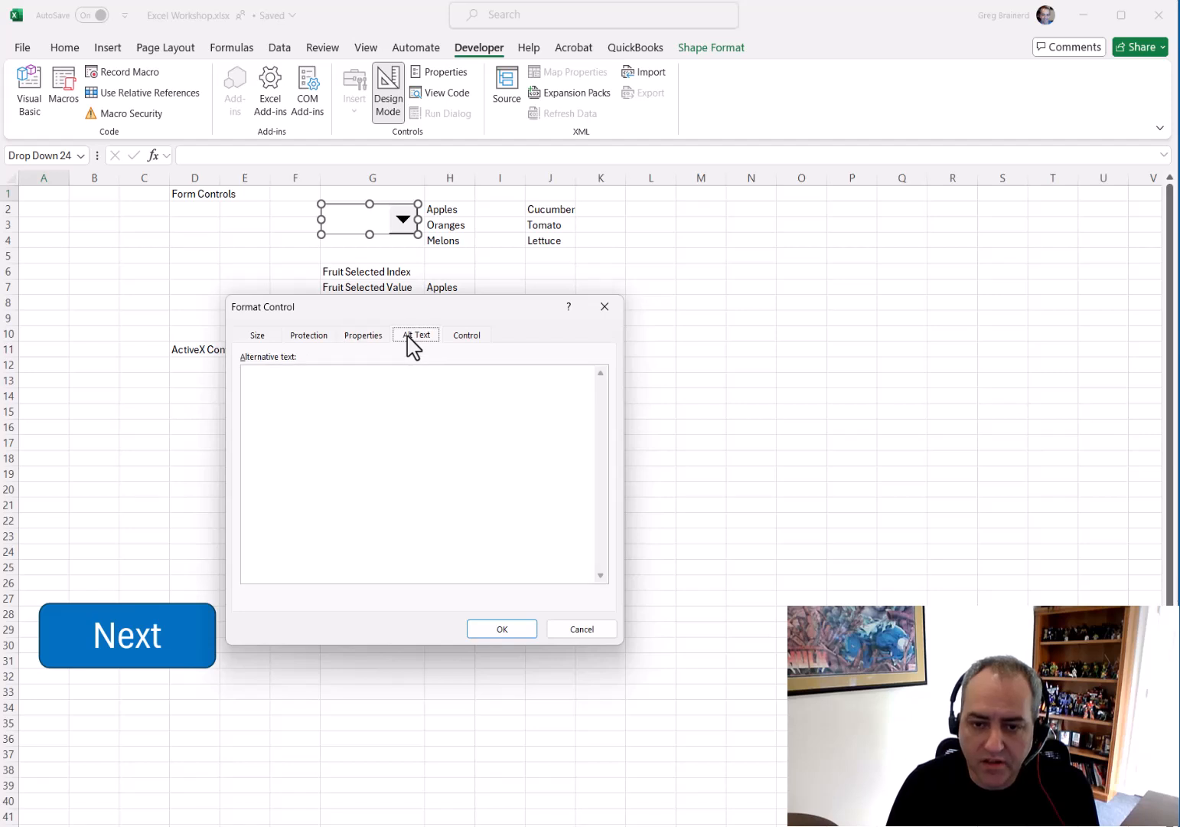
pyautogui.click(459, 346)
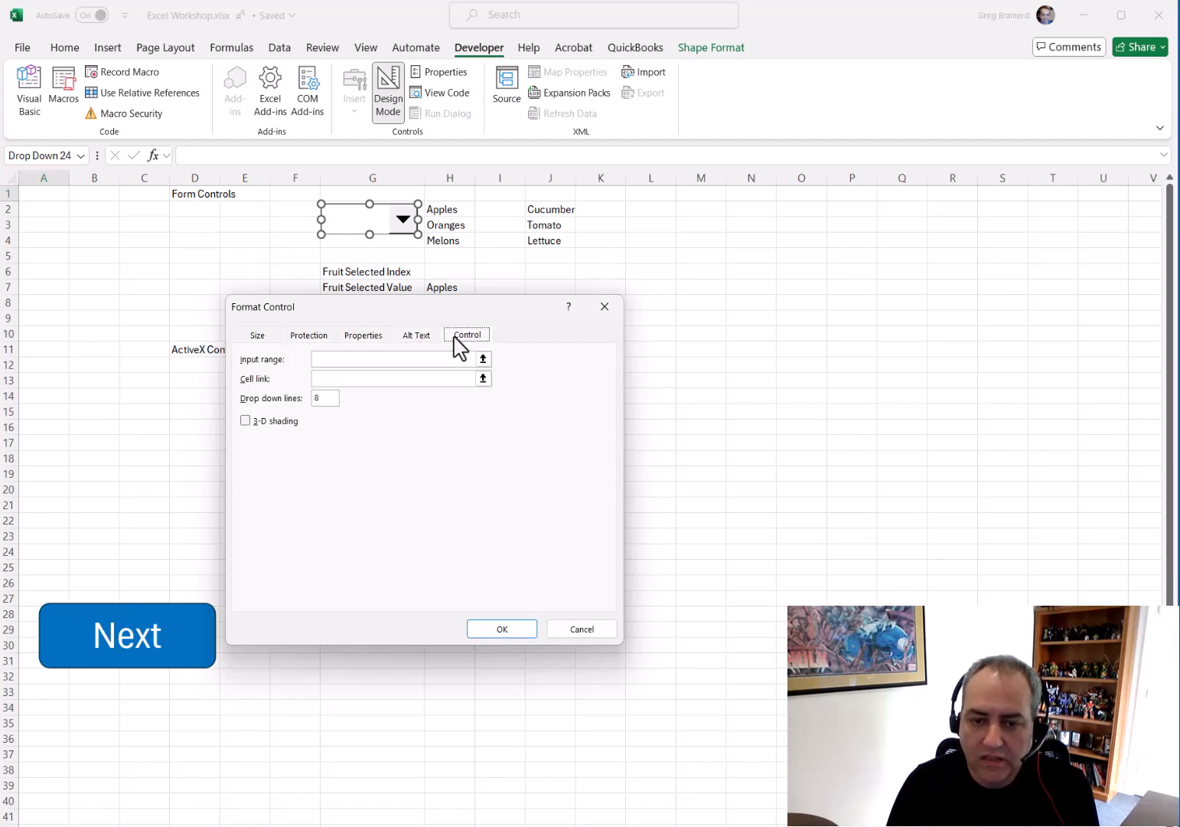
pyautogui.moveTo(334, 310); pyautogui.dragTo(243, 300)
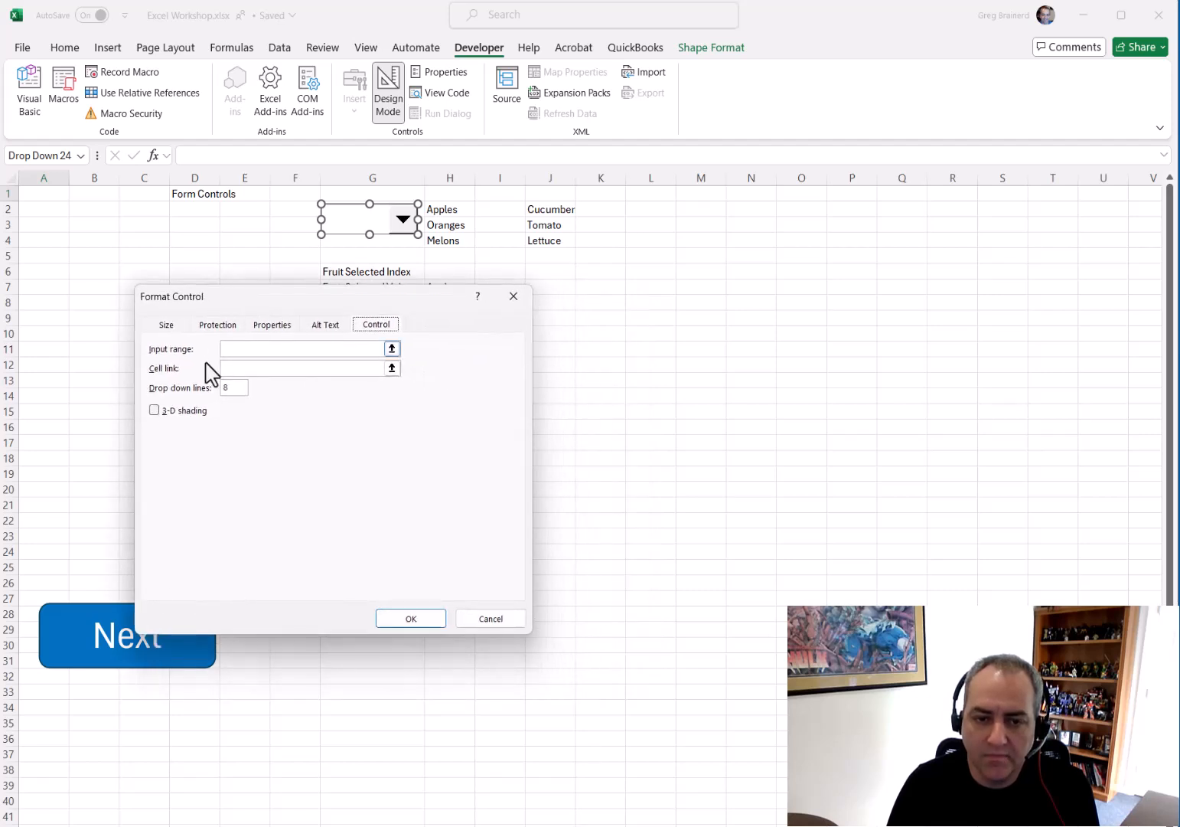
# Set the combo box's input range to H2:H4 and its cell link to H6
pyautogui.click(391, 347)
pyautogui.click(392, 348)
pyautogui.moveTo(442, 212); pyautogui.dragTo(445, 241)
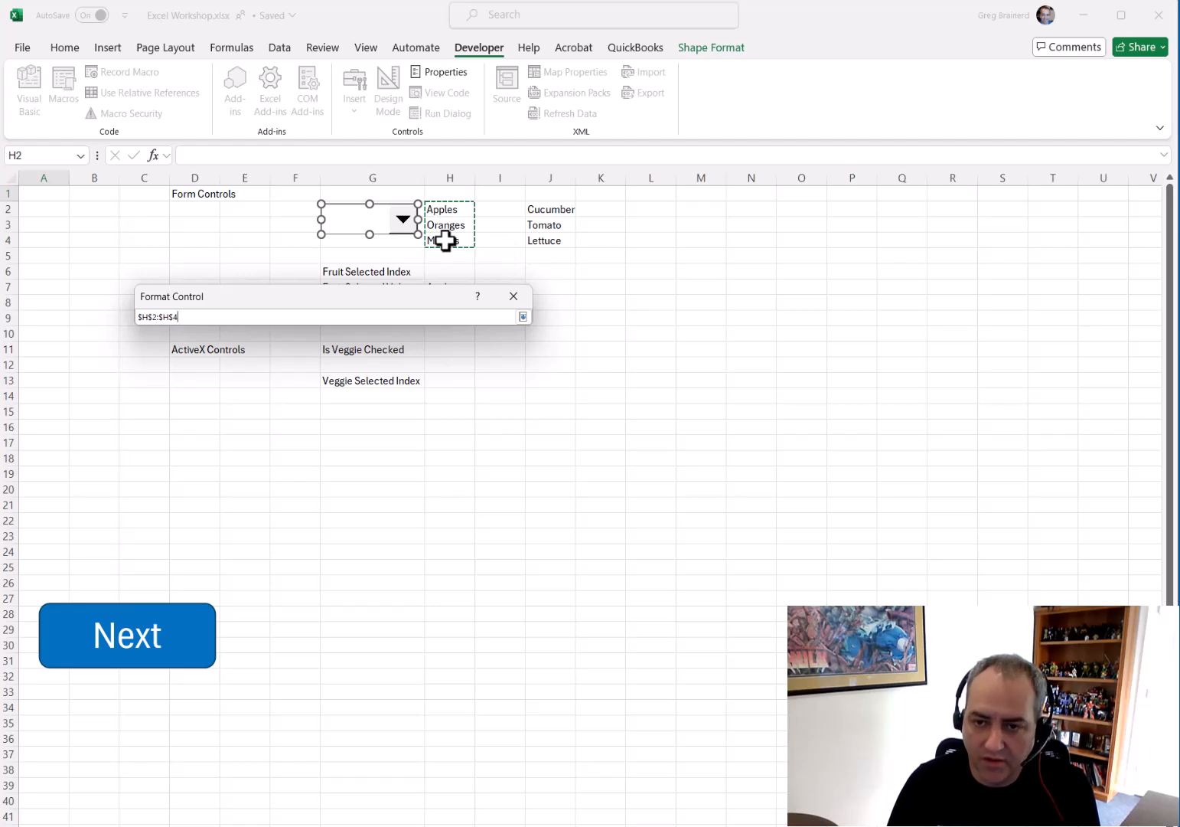
pyautogui.press('Return')
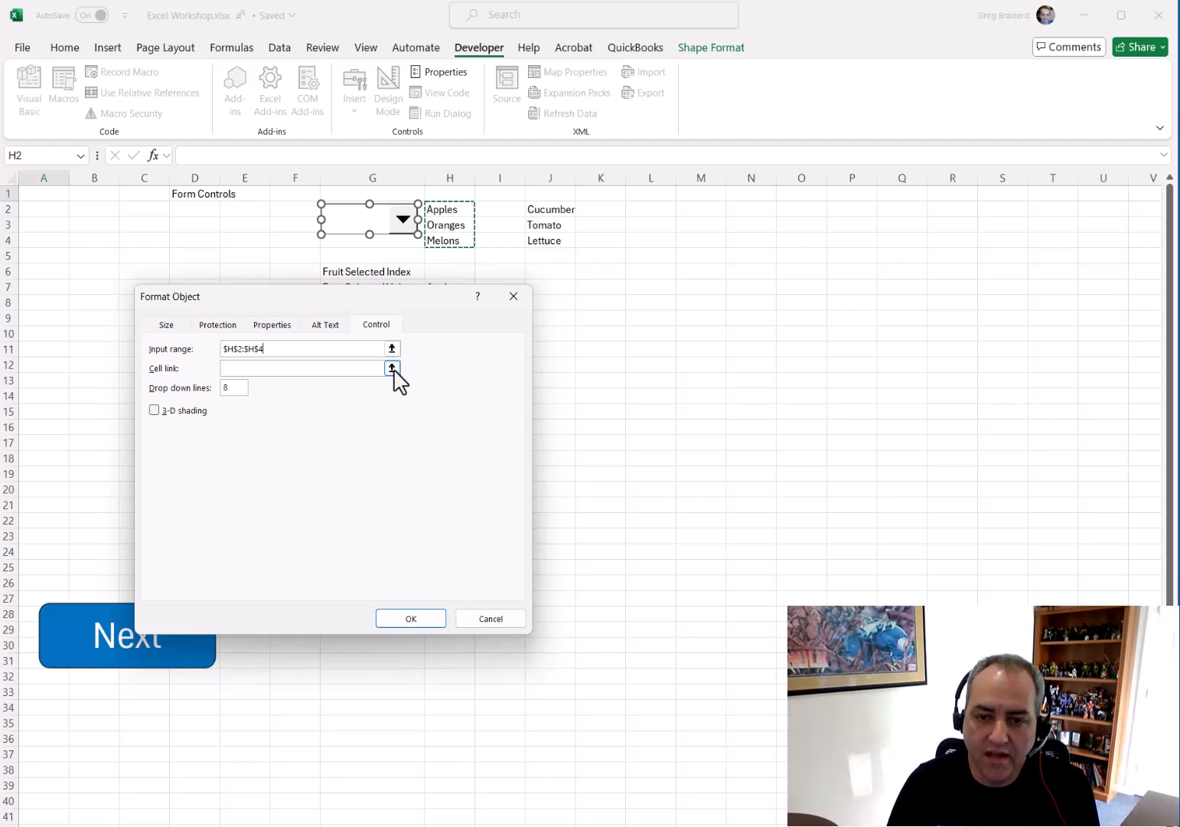
pyautogui.click(393, 369)
pyautogui.click(450, 271)
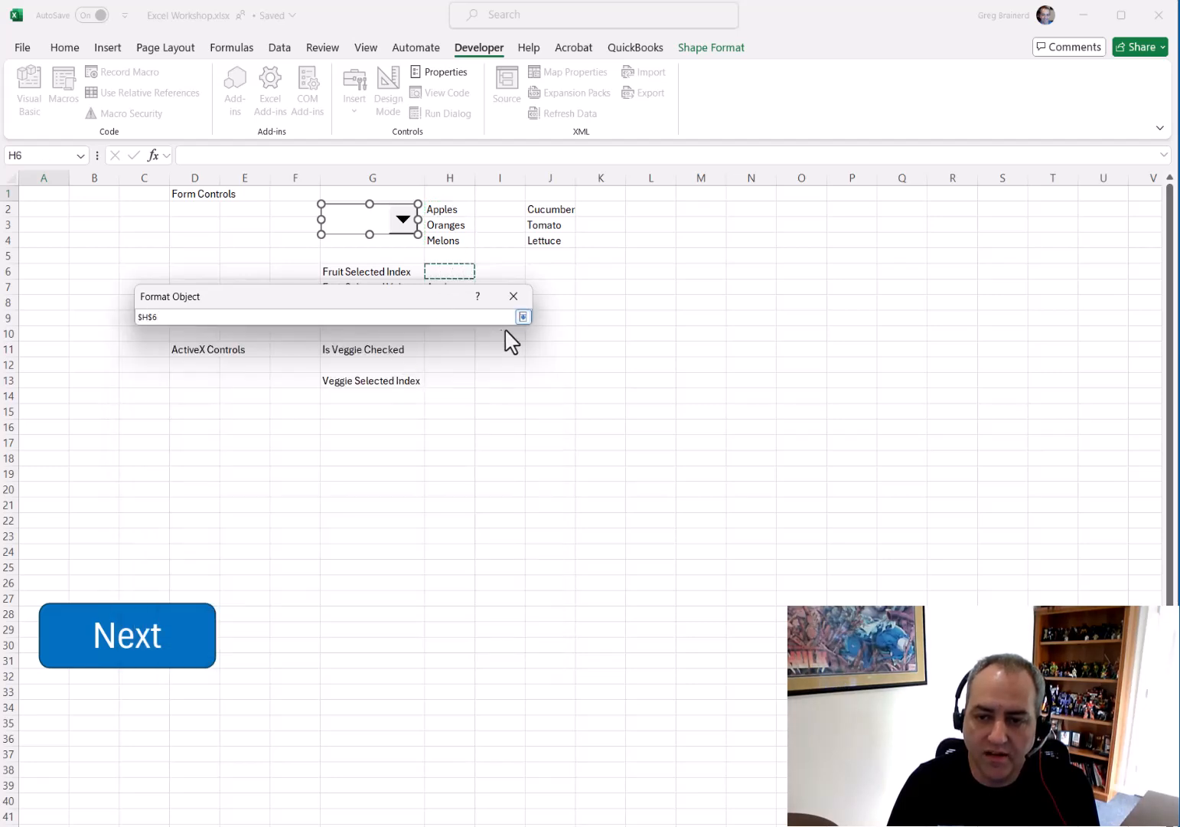
pyautogui.click(523, 316)
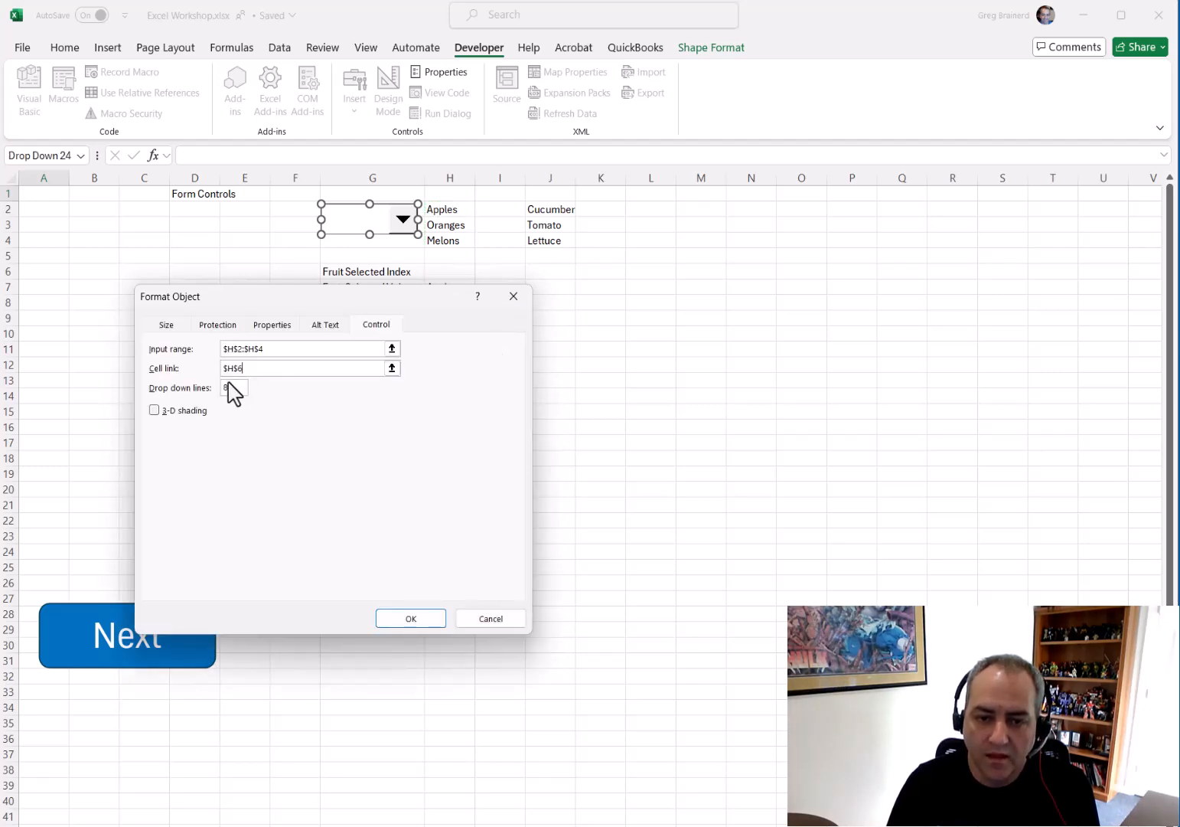
pyautogui.click(421, 624)
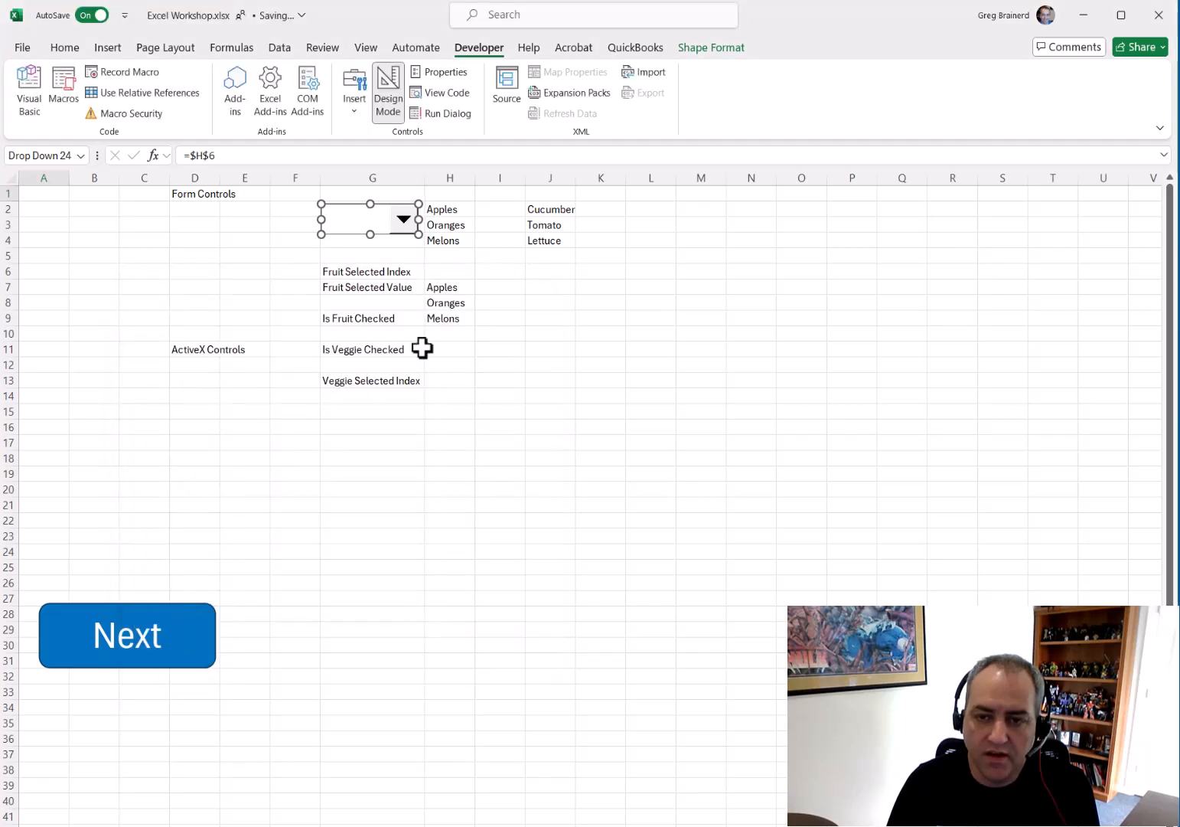
# Pick Oranges in the combo box to test the linked index cell
pyautogui.click(382, 253)
pyautogui.click(403, 225)
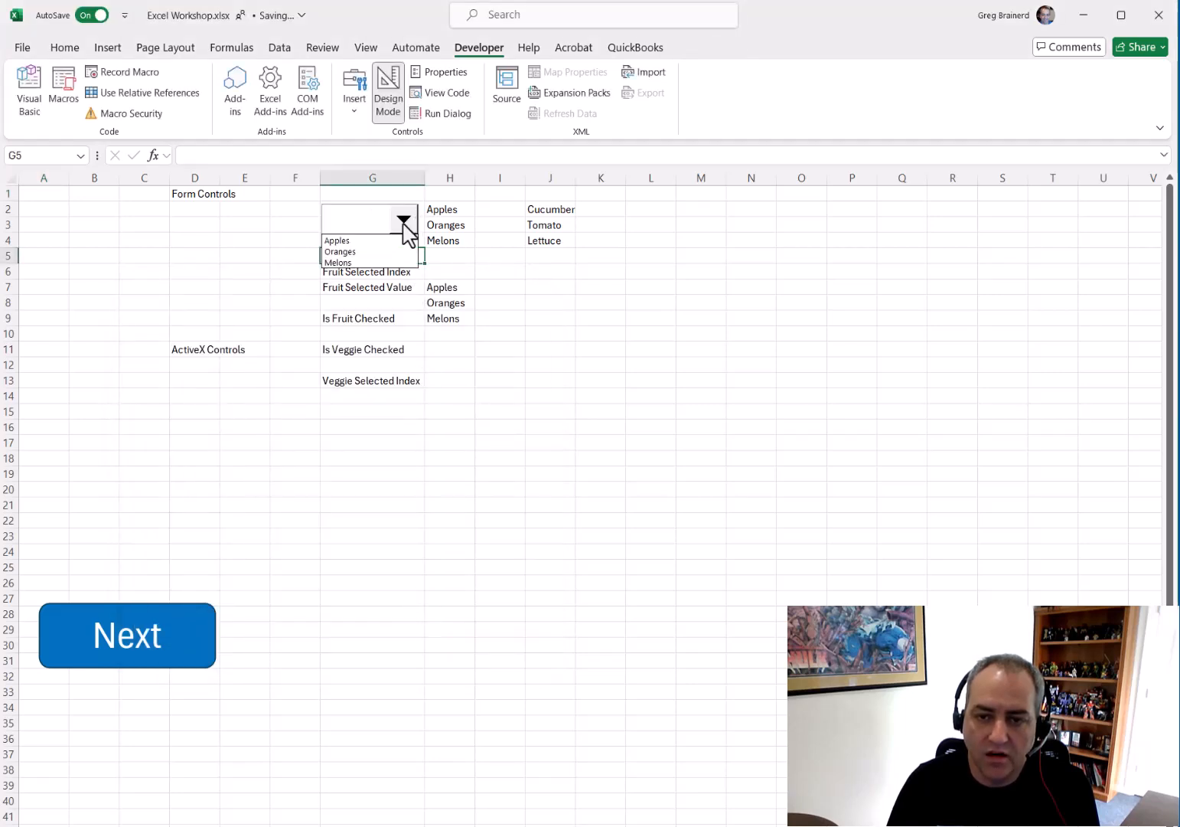
pyautogui.click(351, 251)
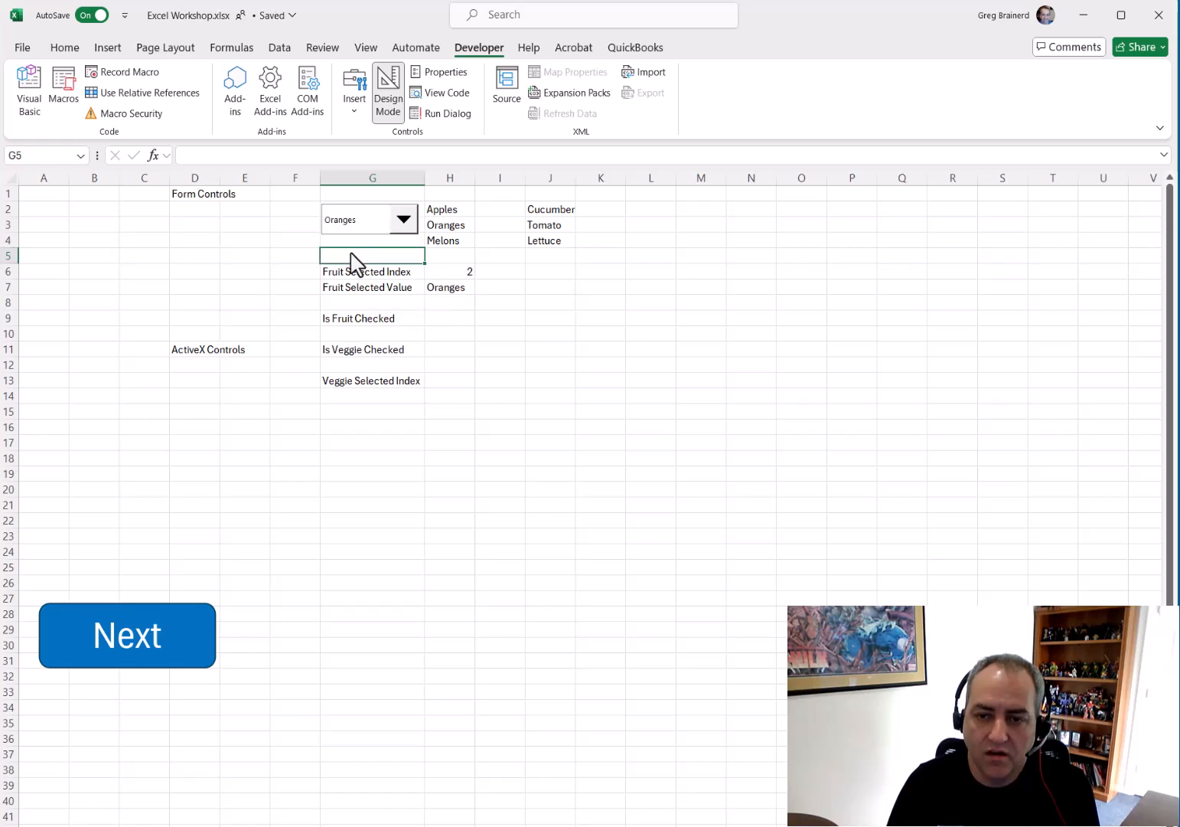
pyautogui.click(464, 273)
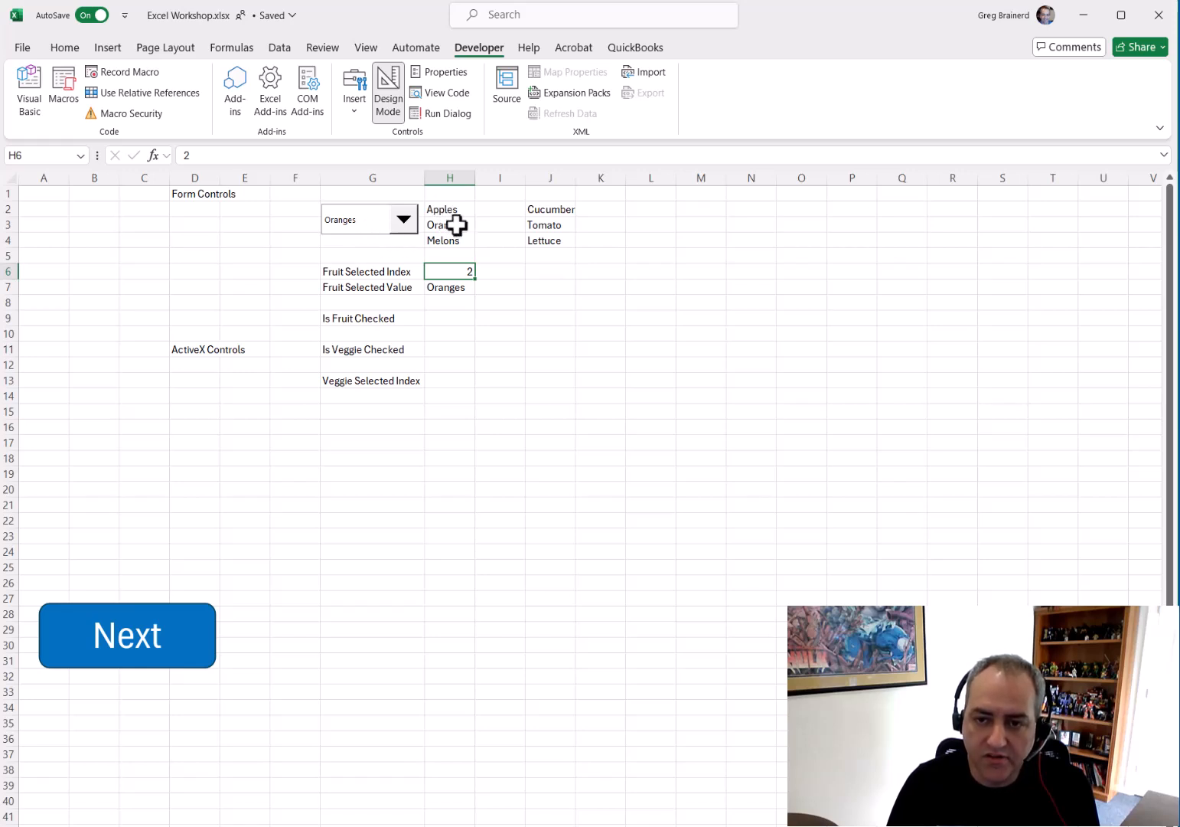
# Inspect the INDEX formula in H7 behind Fruit Selected Value without changing it
pyautogui.click(452, 289)
pyautogui.click(210, 155)
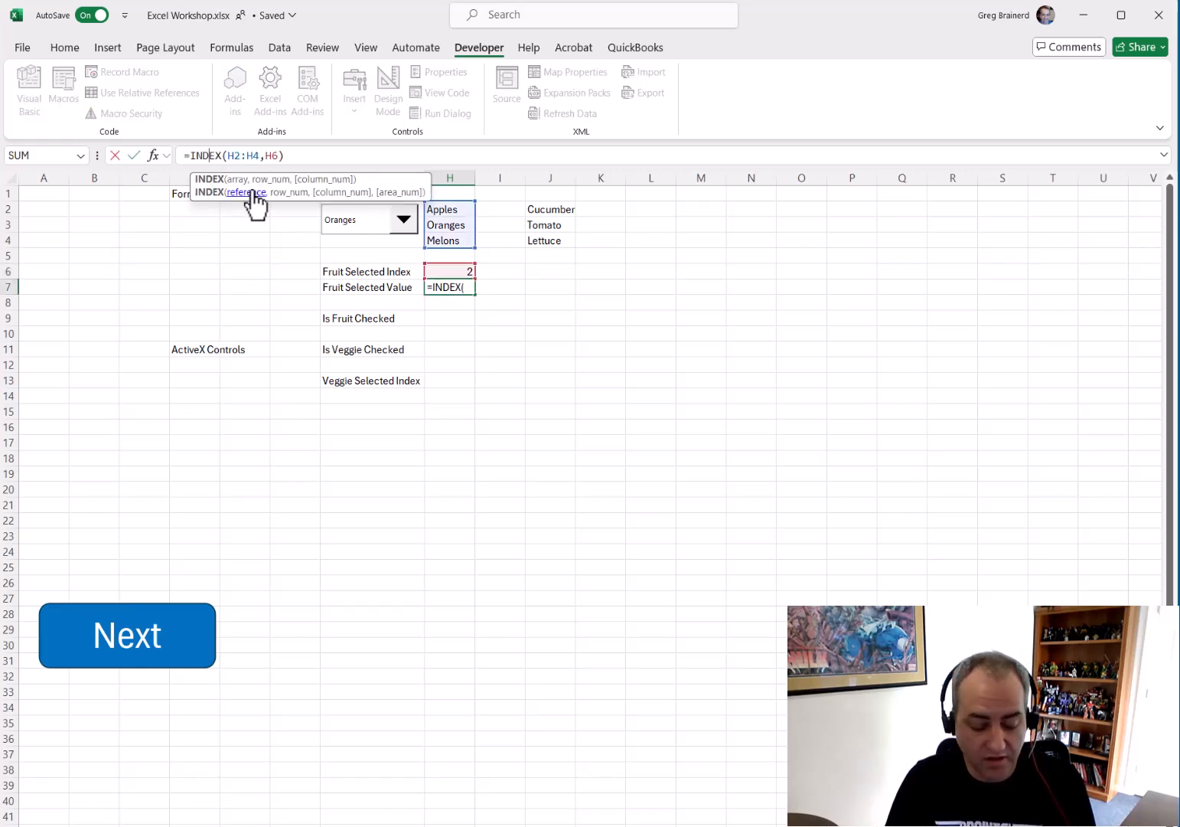
pyautogui.press('Escape')
# Choose other fruits in the combo box, ending with Apples
pyautogui.click(401, 230)
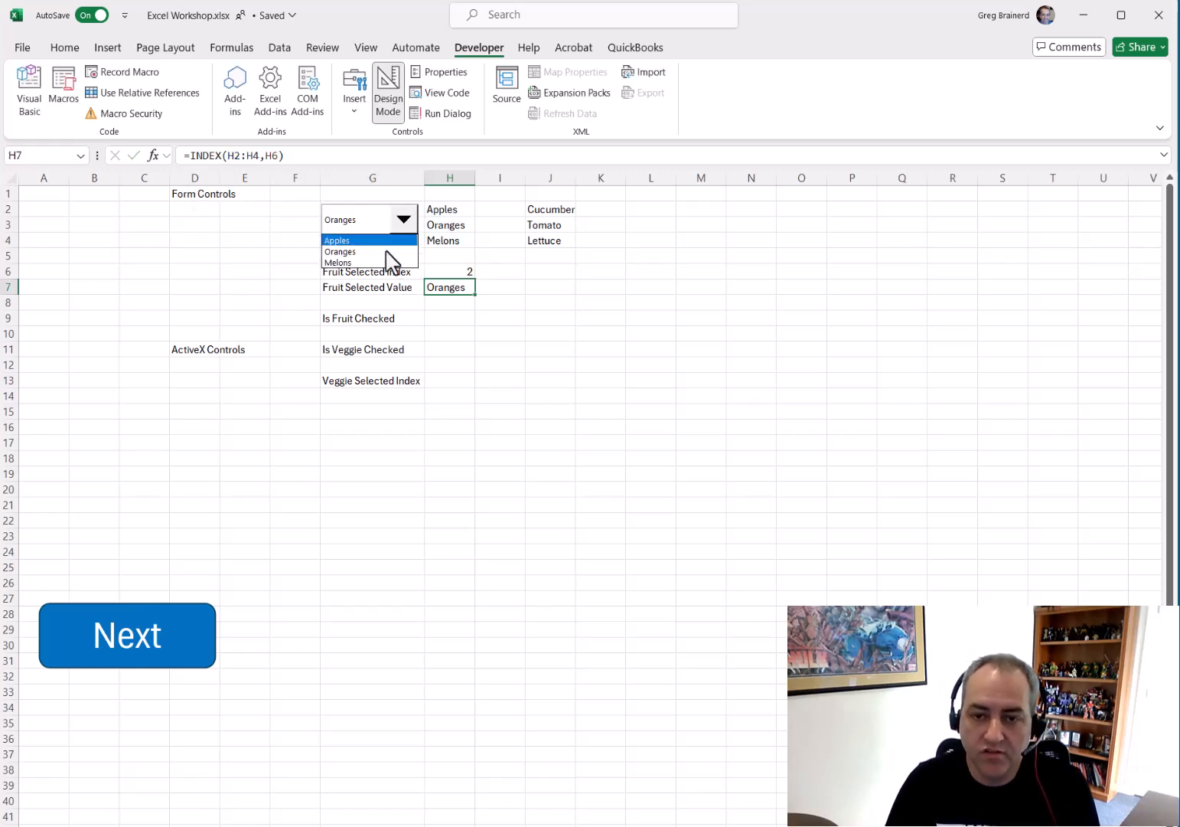
pyautogui.click(385, 263)
pyautogui.click(403, 223)
pyautogui.click(372, 234)
pyautogui.click(286, 258)
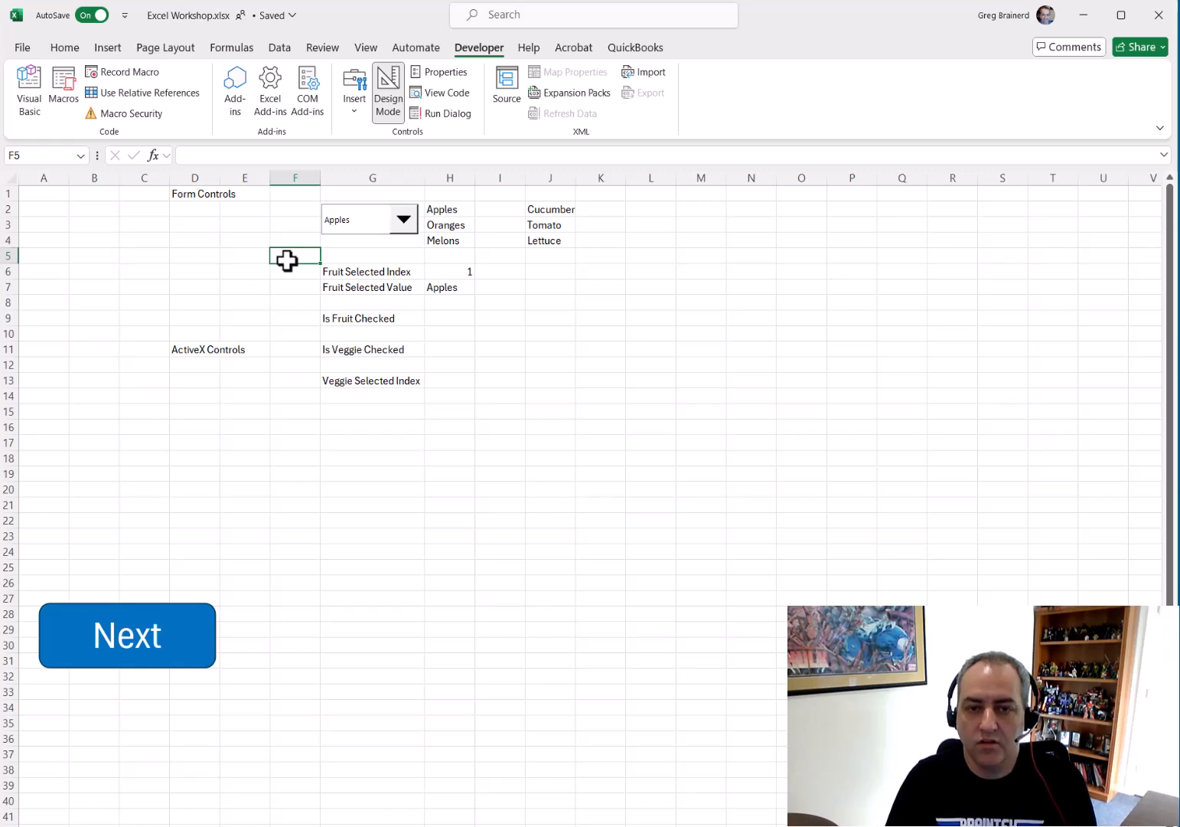
# Draw a Form Control check box beside Is Fruit Checked and label it Want Fruit?
pyautogui.click(351, 107)
pyautogui.click(377, 167)
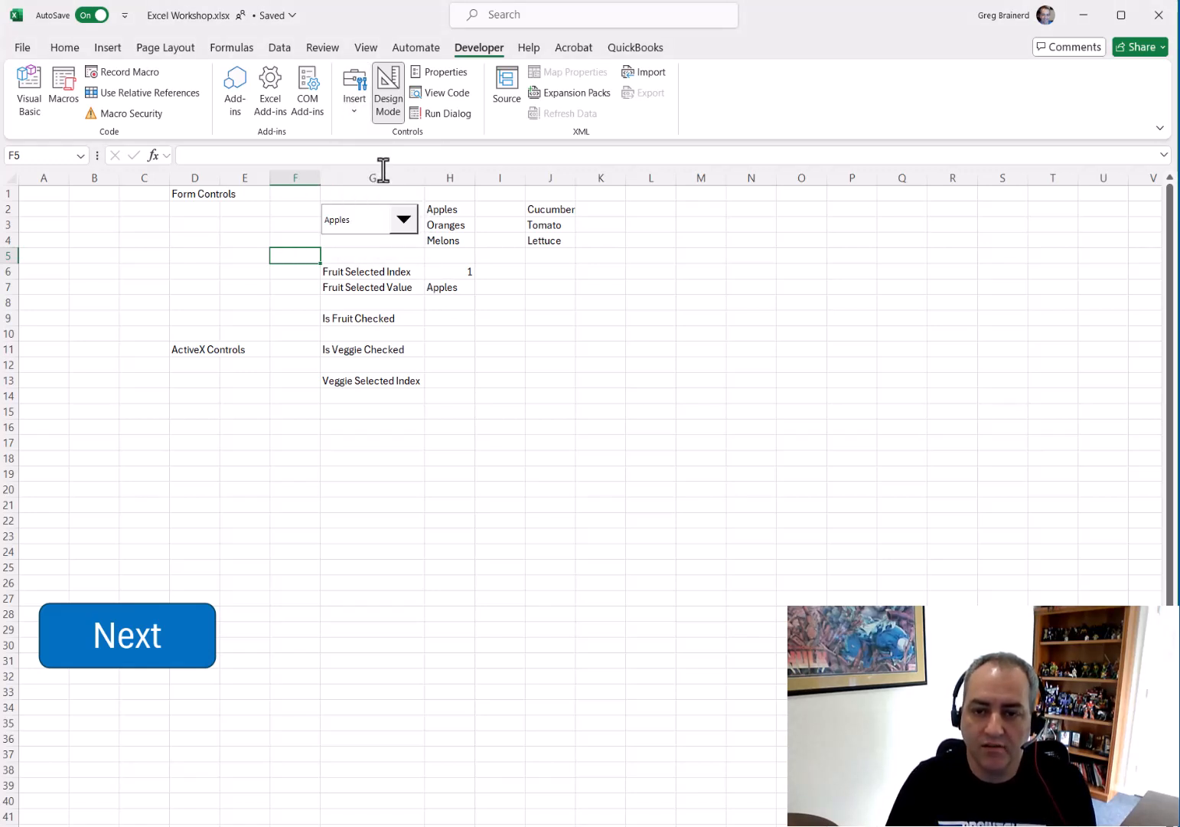
pyautogui.moveTo(476, 307); pyautogui.dragTo(577, 330)
pyautogui.click(533, 317)
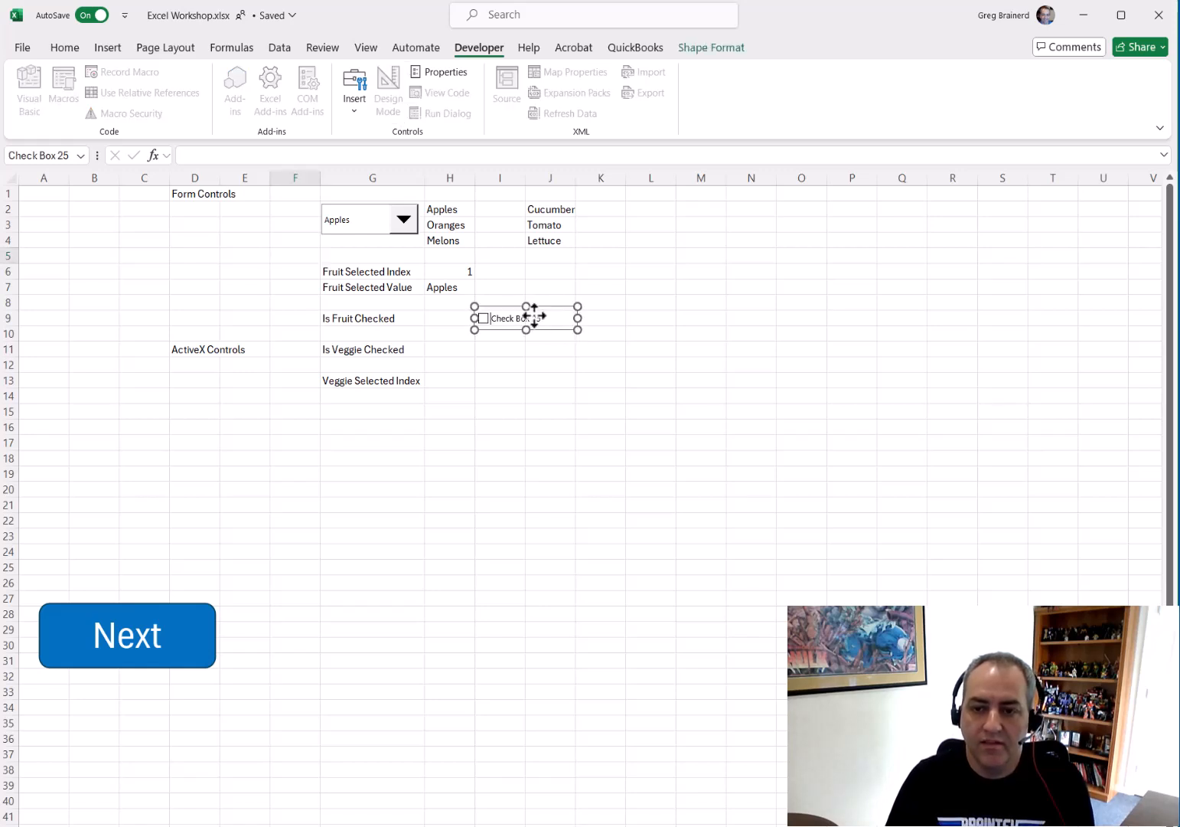
pyautogui.hotkey('ctrl', 'a')
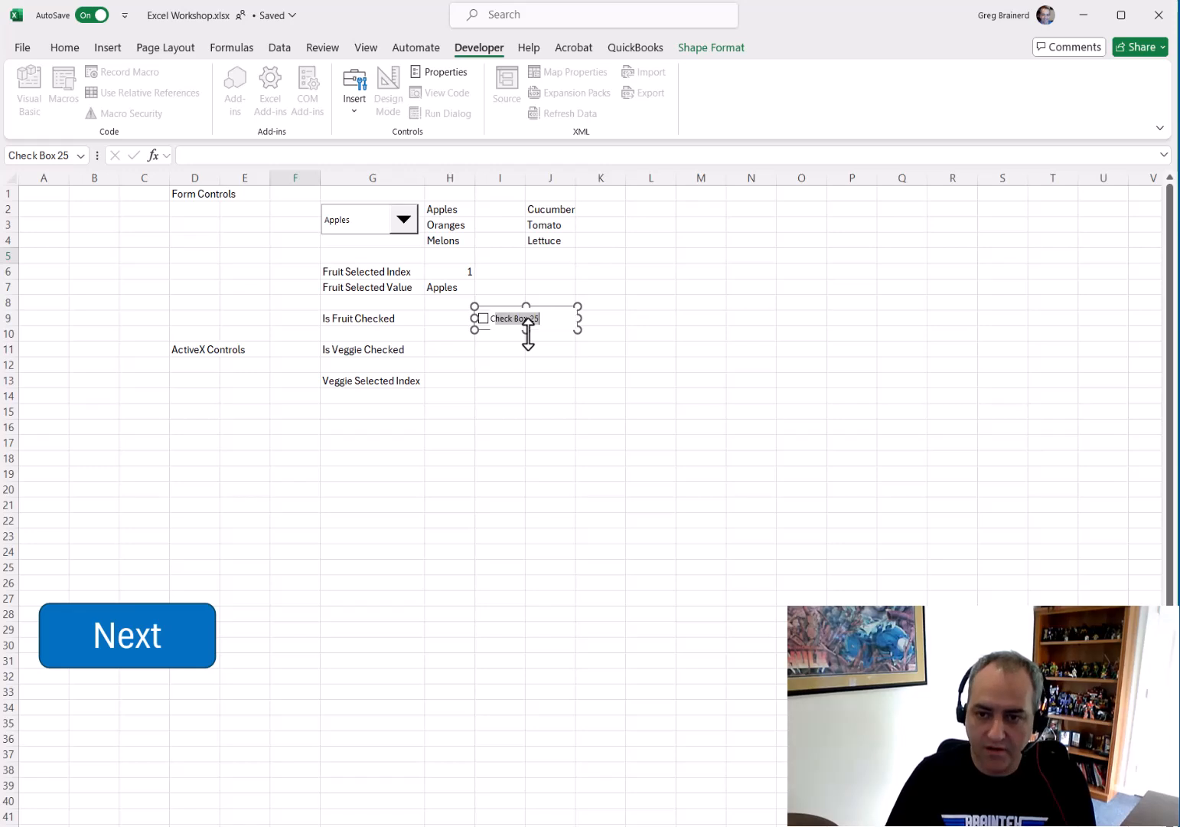
pyautogui.press('BackSpace')
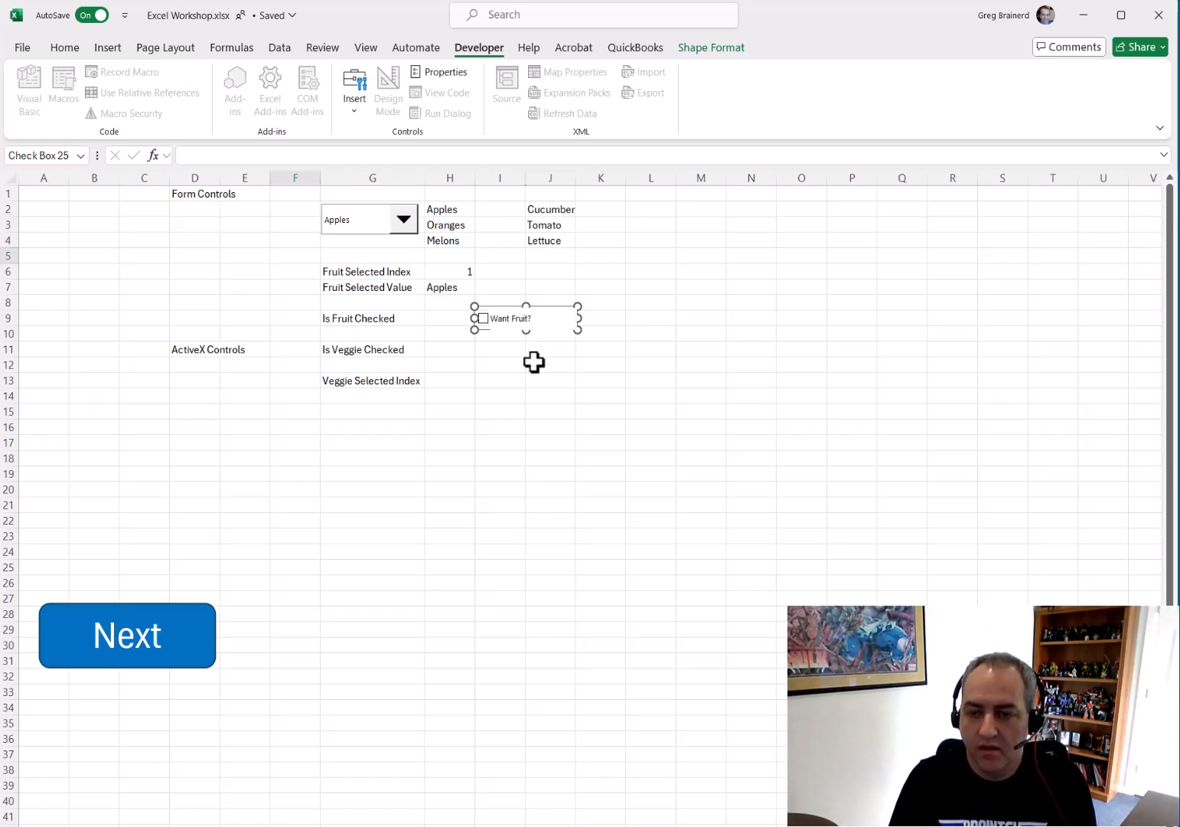
pyautogui.click(534, 362)
# Open the check box's Format Control dialog and give it an orange fill with a blue line
pyautogui.rightClick(519, 322)
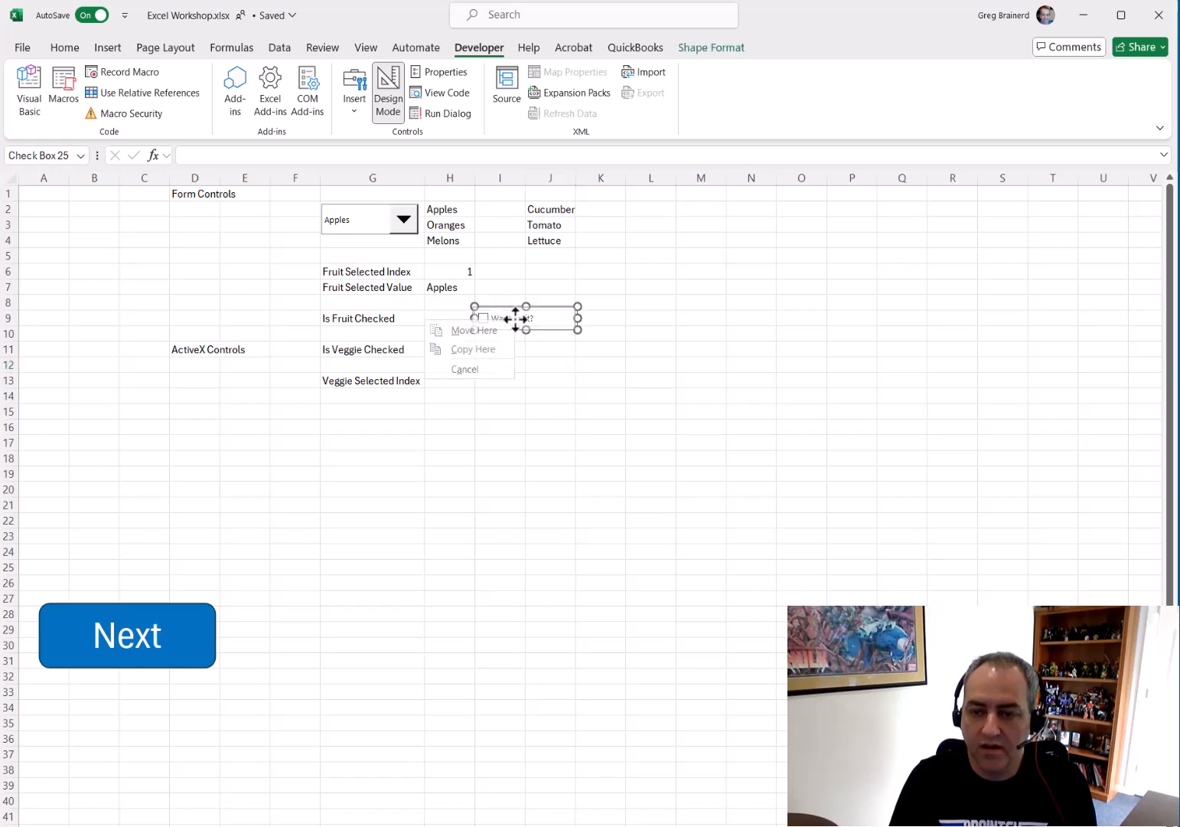
pyautogui.click(536, 325)
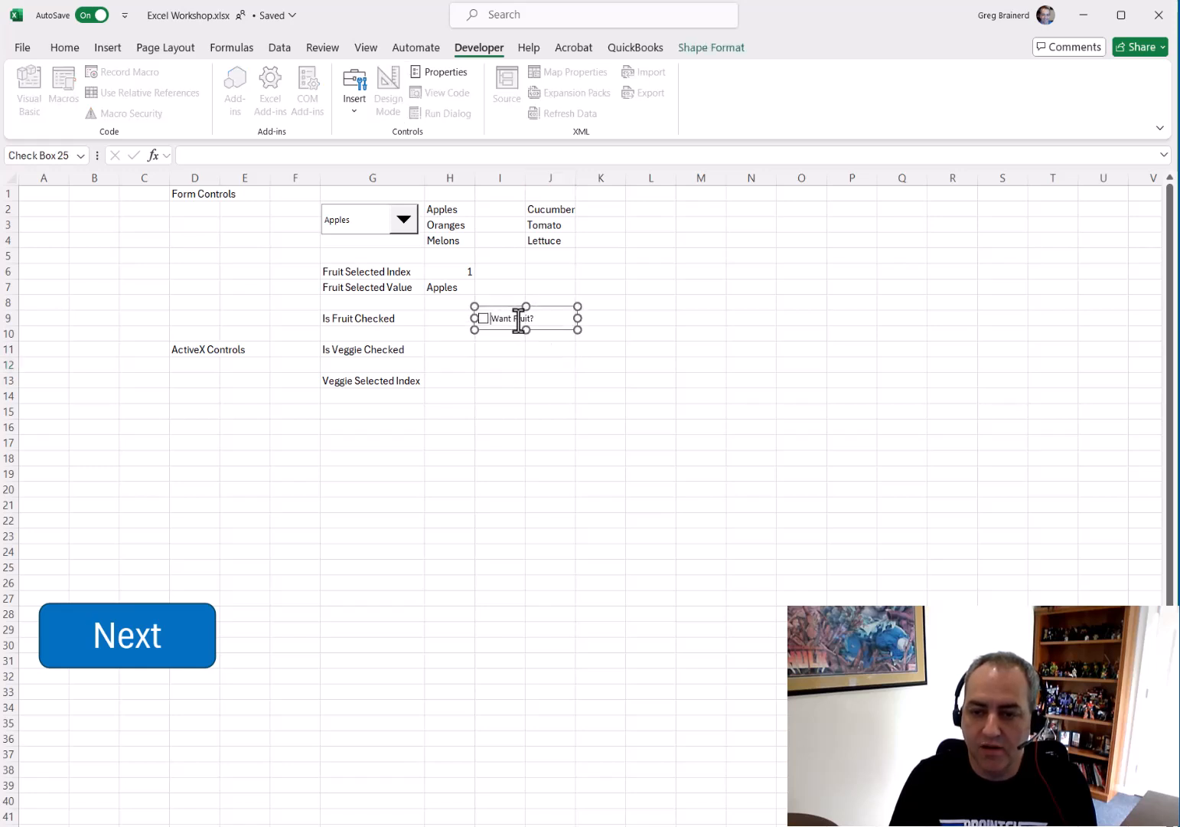
pyautogui.click(517, 351)
pyautogui.rightClick(522, 317)
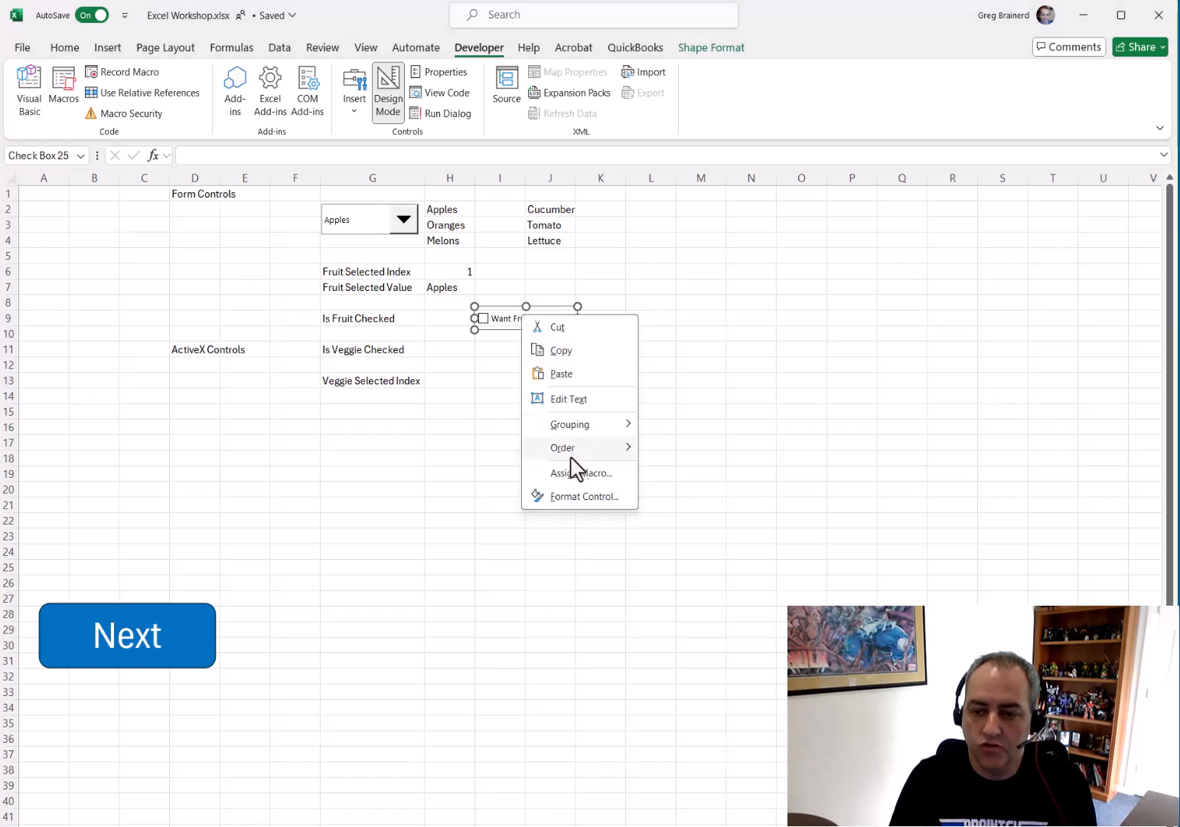
pyautogui.click(586, 497)
pyautogui.click(181, 325)
pyautogui.click(346, 366)
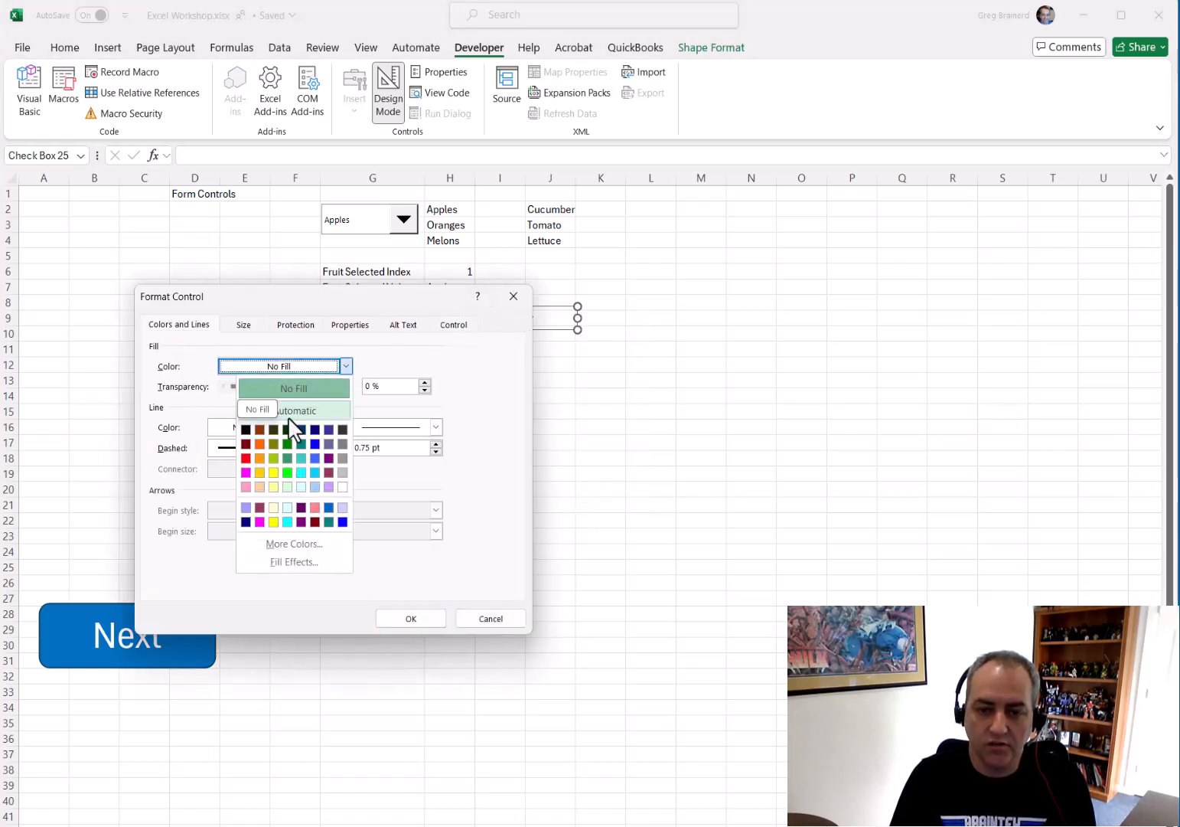
pyautogui.click(260, 444)
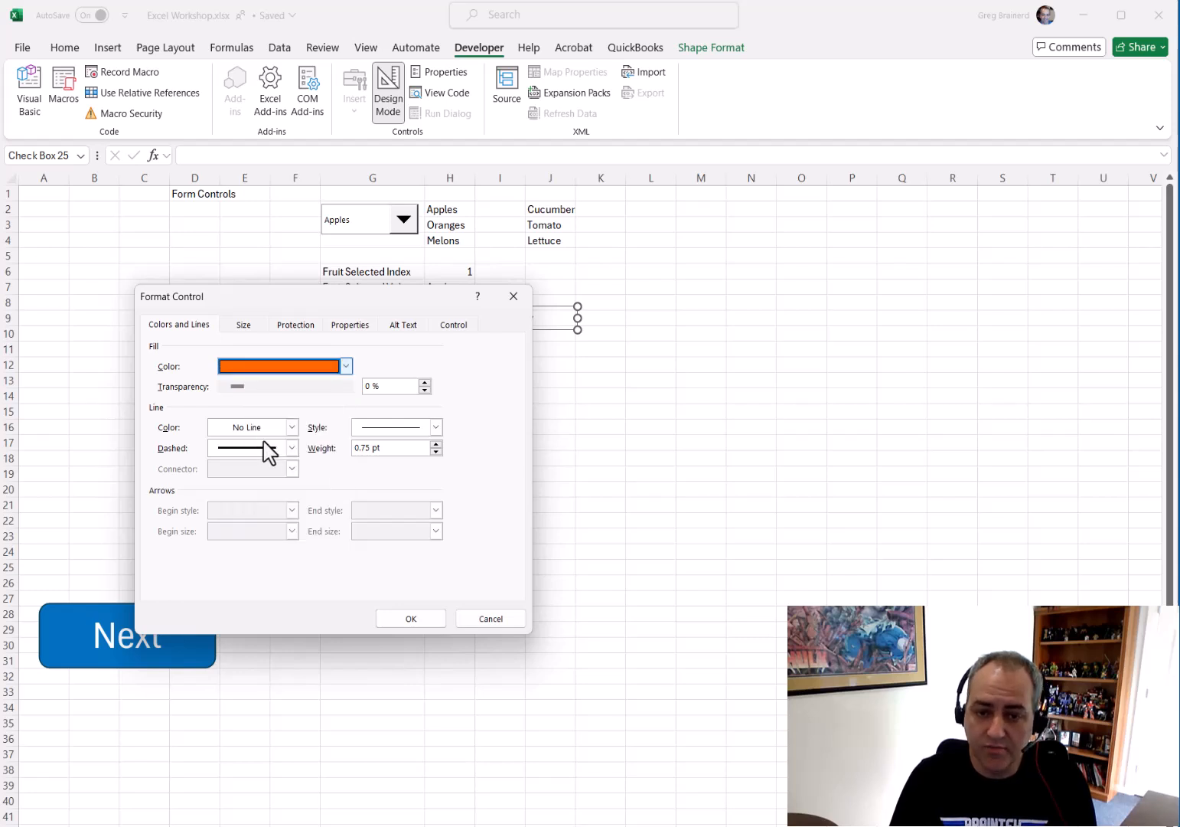
pyautogui.click(292, 428)
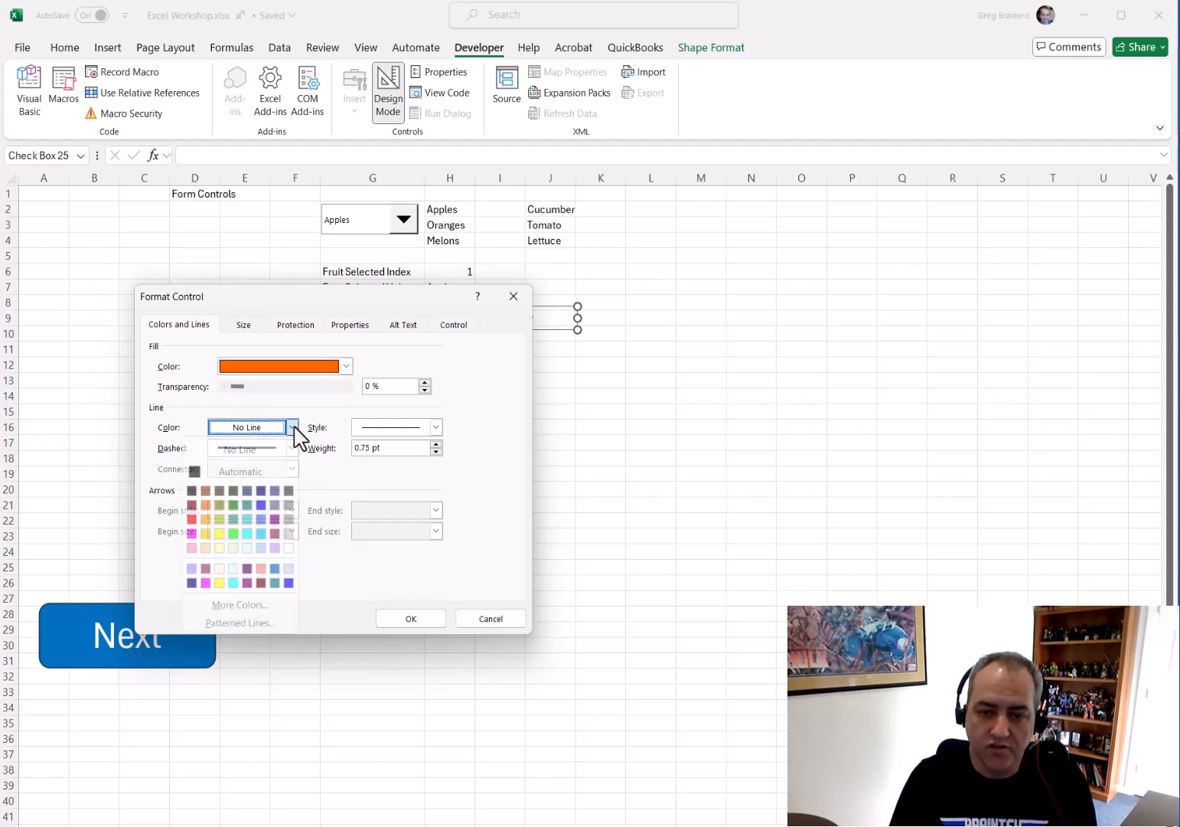
pyautogui.click(260, 505)
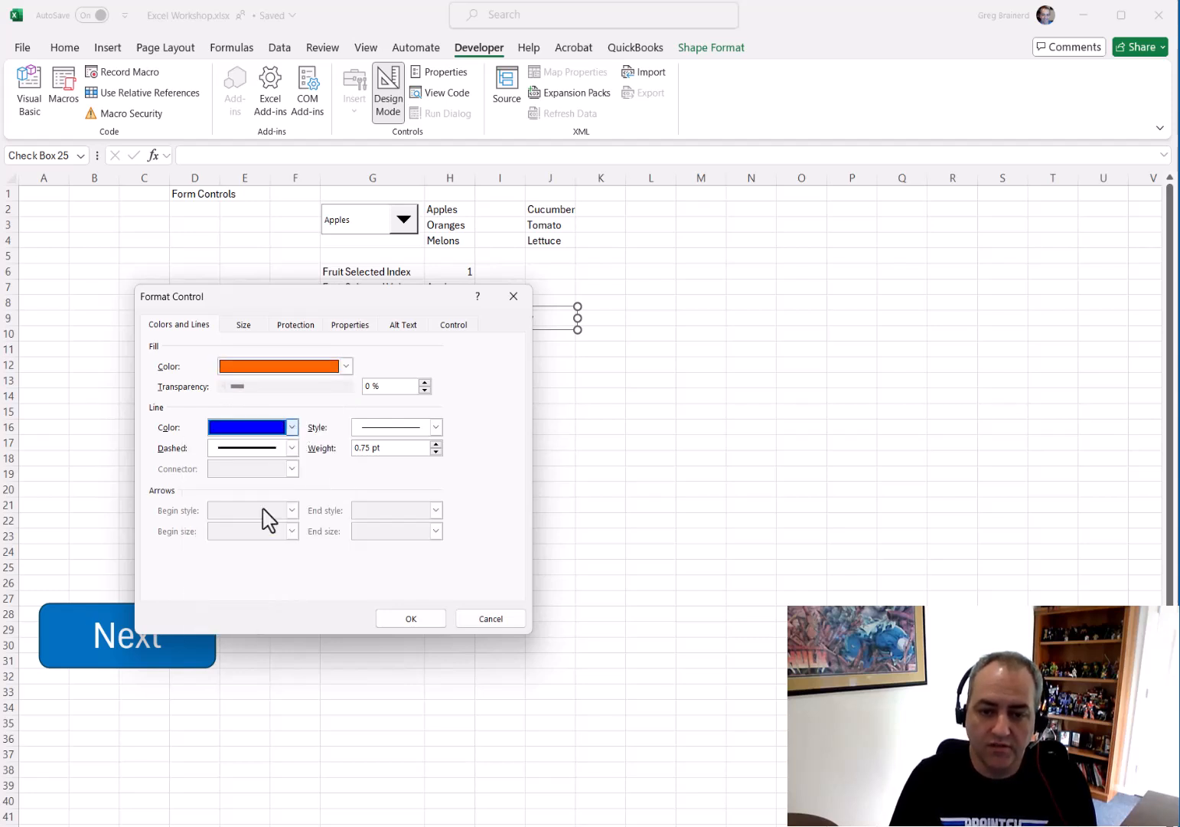
# Review the check box's Size, Protection, Properties and Alt Text settings
pyautogui.click(245, 326)
pyautogui.click(296, 329)
pyautogui.click(342, 329)
pyautogui.click(403, 329)
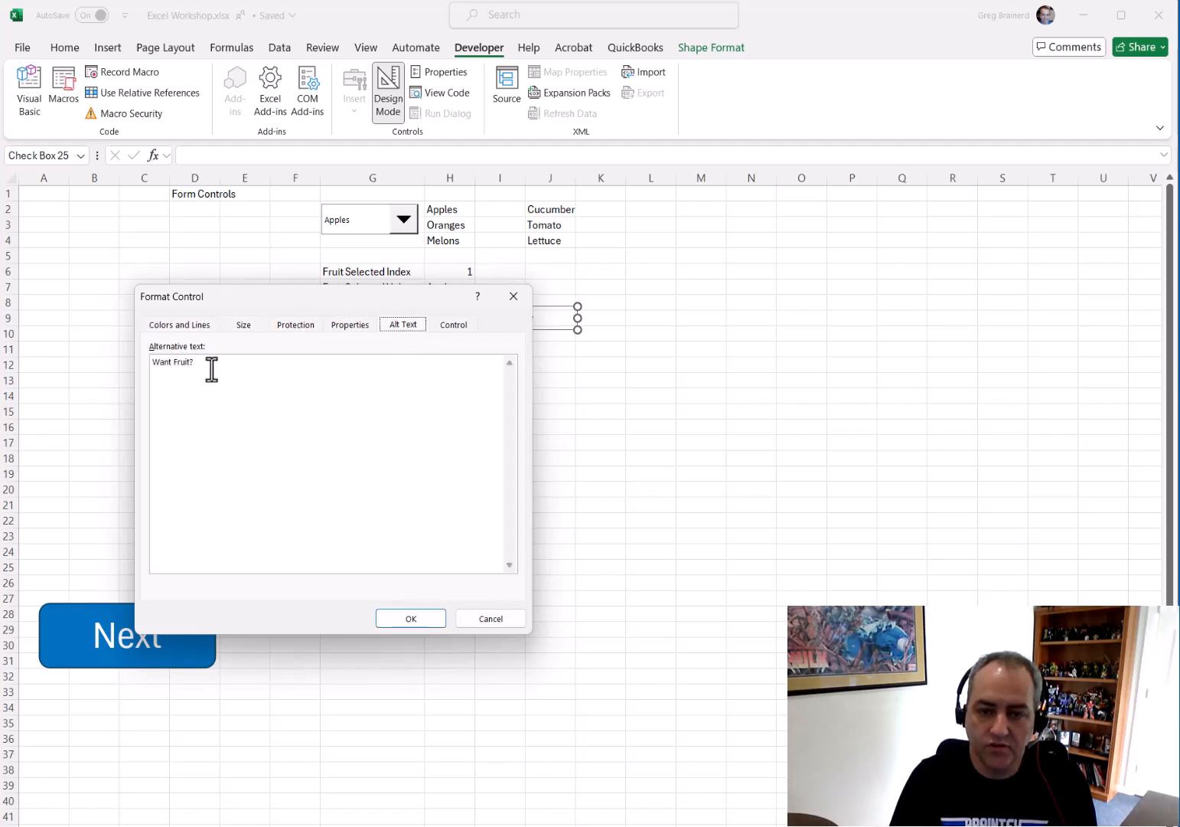
# Link the check box to cell H9 and confirm the dialog
pyautogui.click(442, 325)
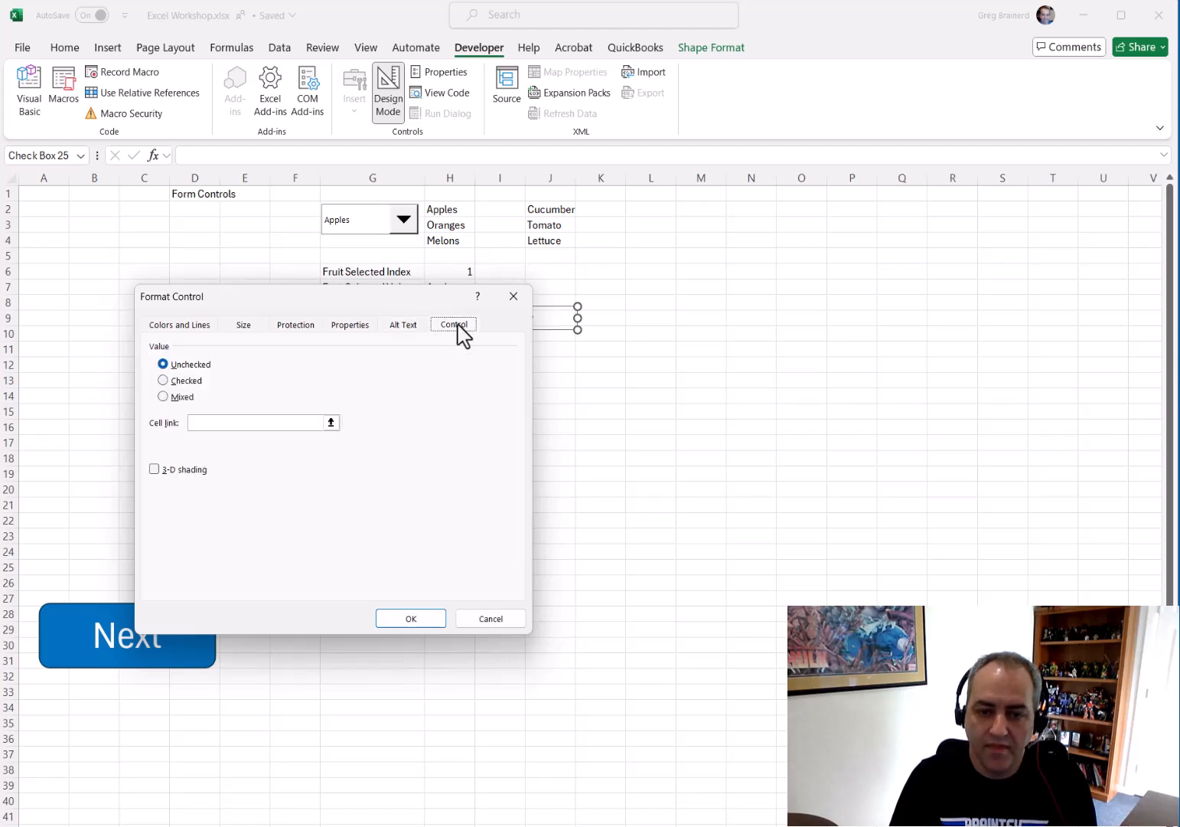
pyautogui.moveTo(379, 303); pyautogui.dragTo(470, 399)
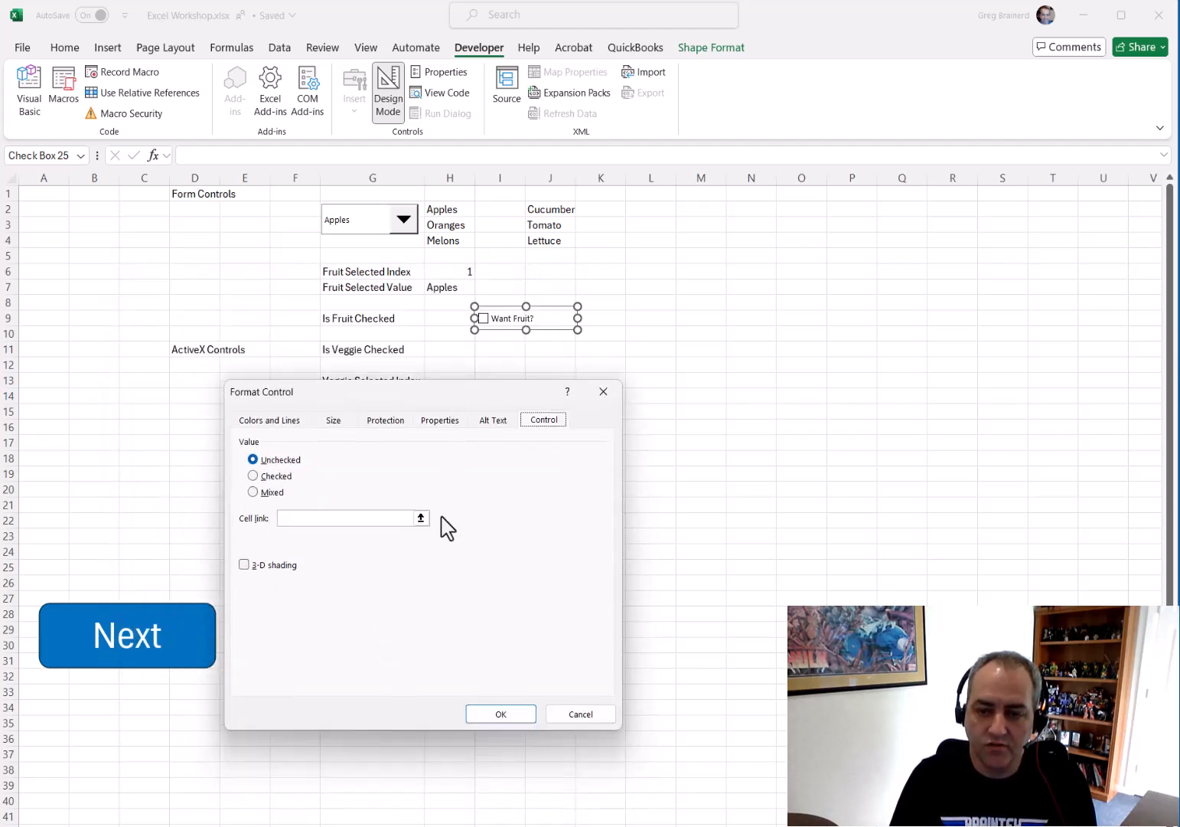
pyautogui.click(420, 518)
pyautogui.click(449, 325)
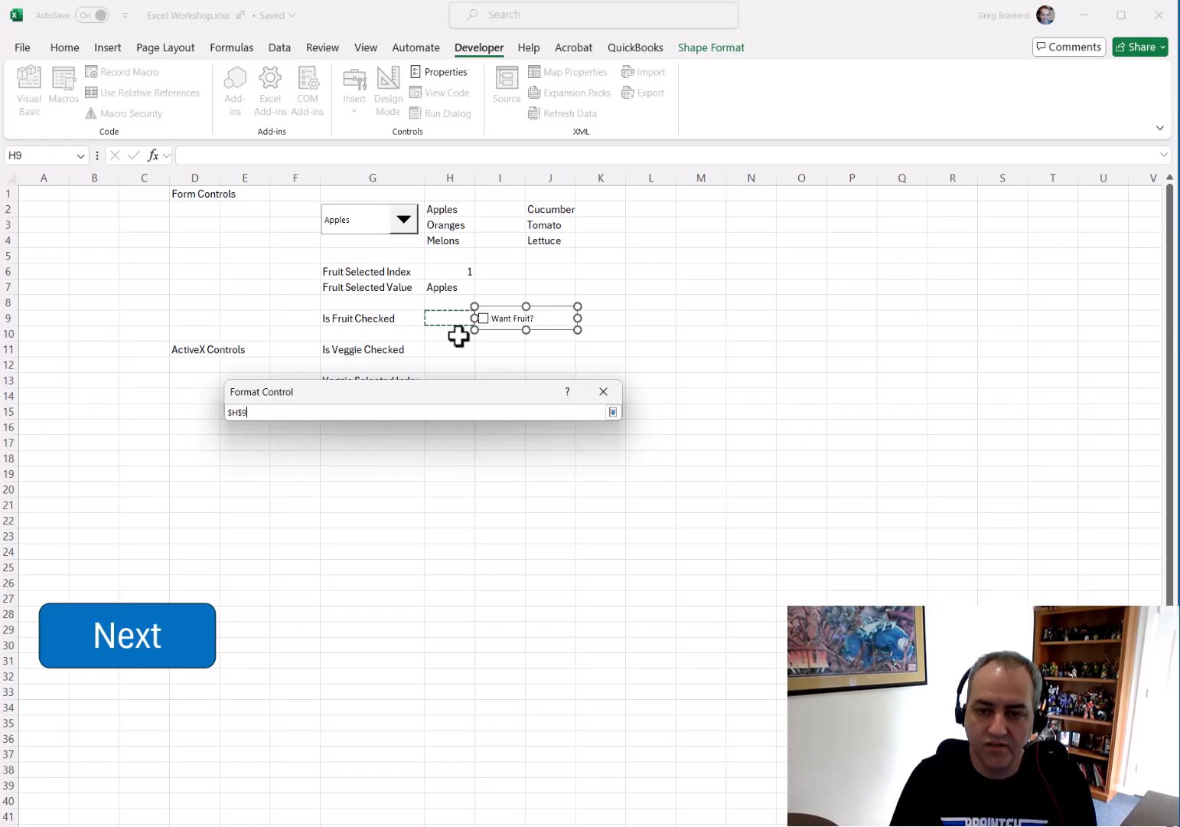
pyautogui.press('Return')
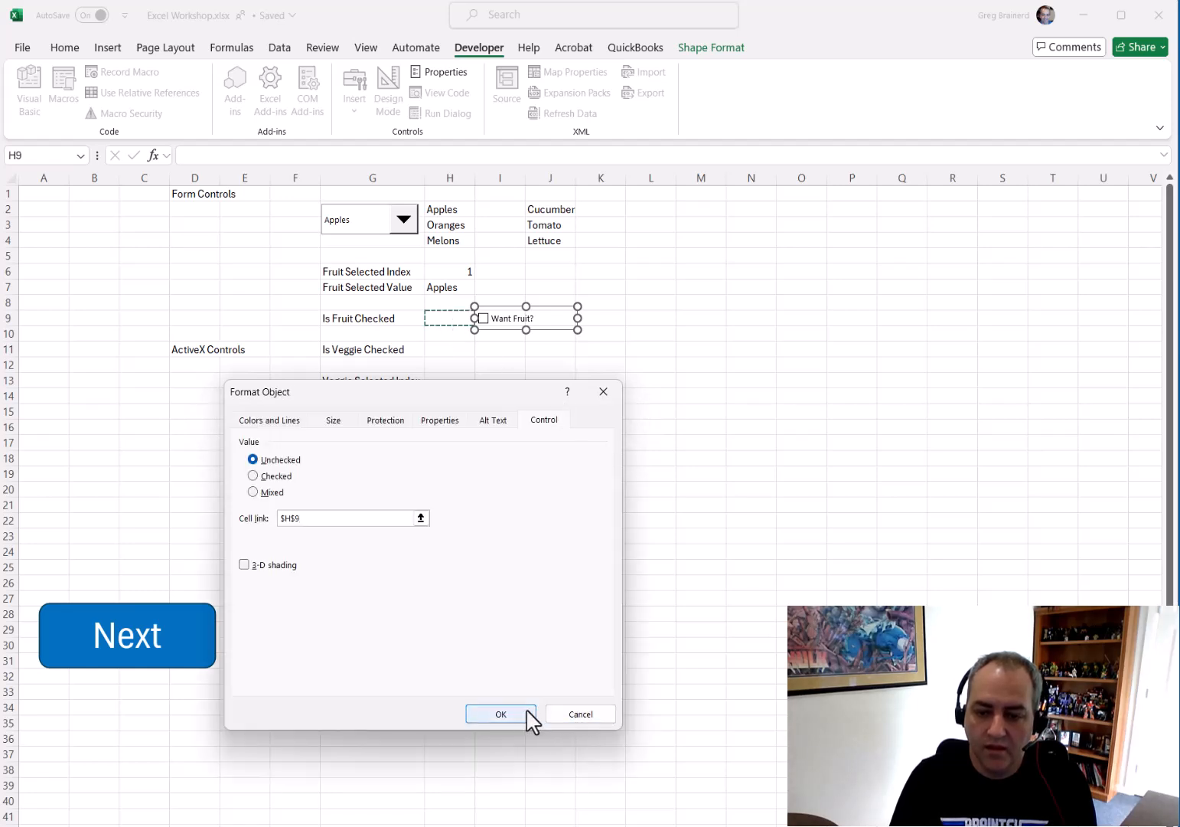
pyautogui.click(500, 714)
# Toggle the Want Fruit? check box on and off several times, leaving it unchecked
pyautogui.click(539, 426)
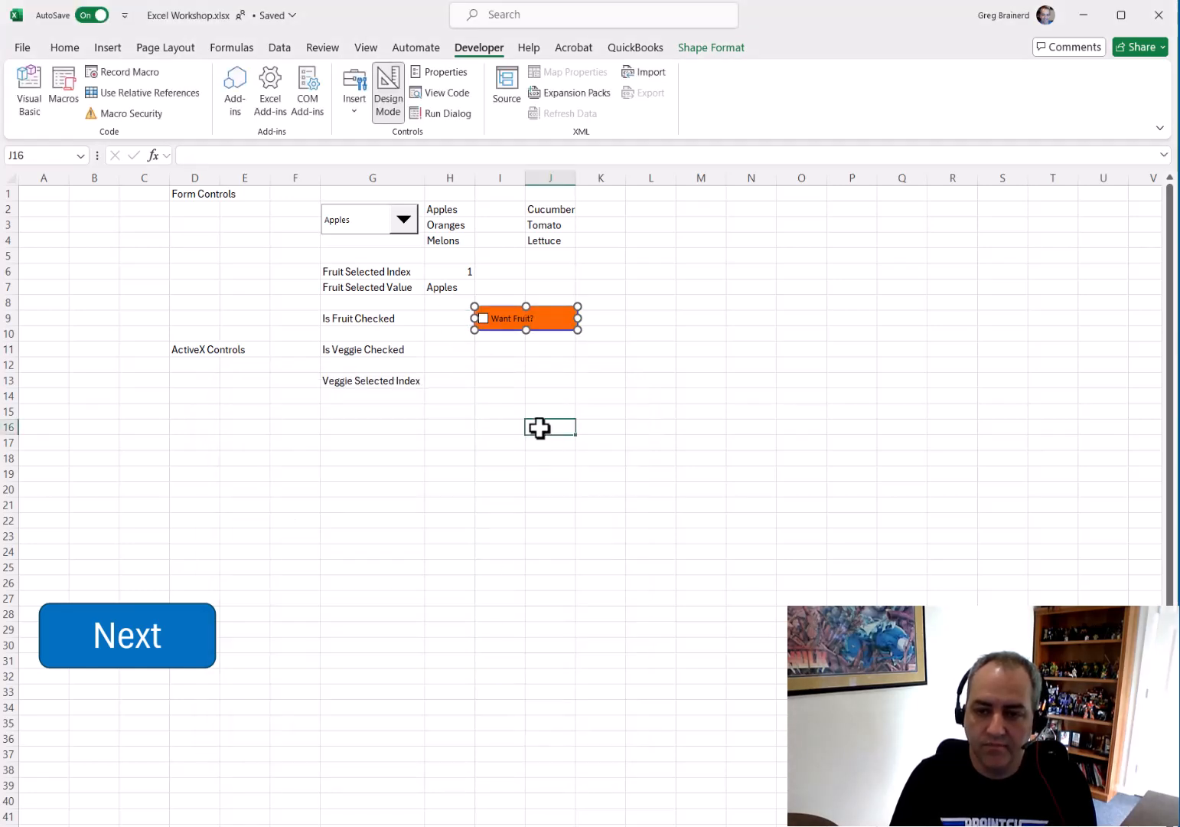
pyautogui.click(484, 321)
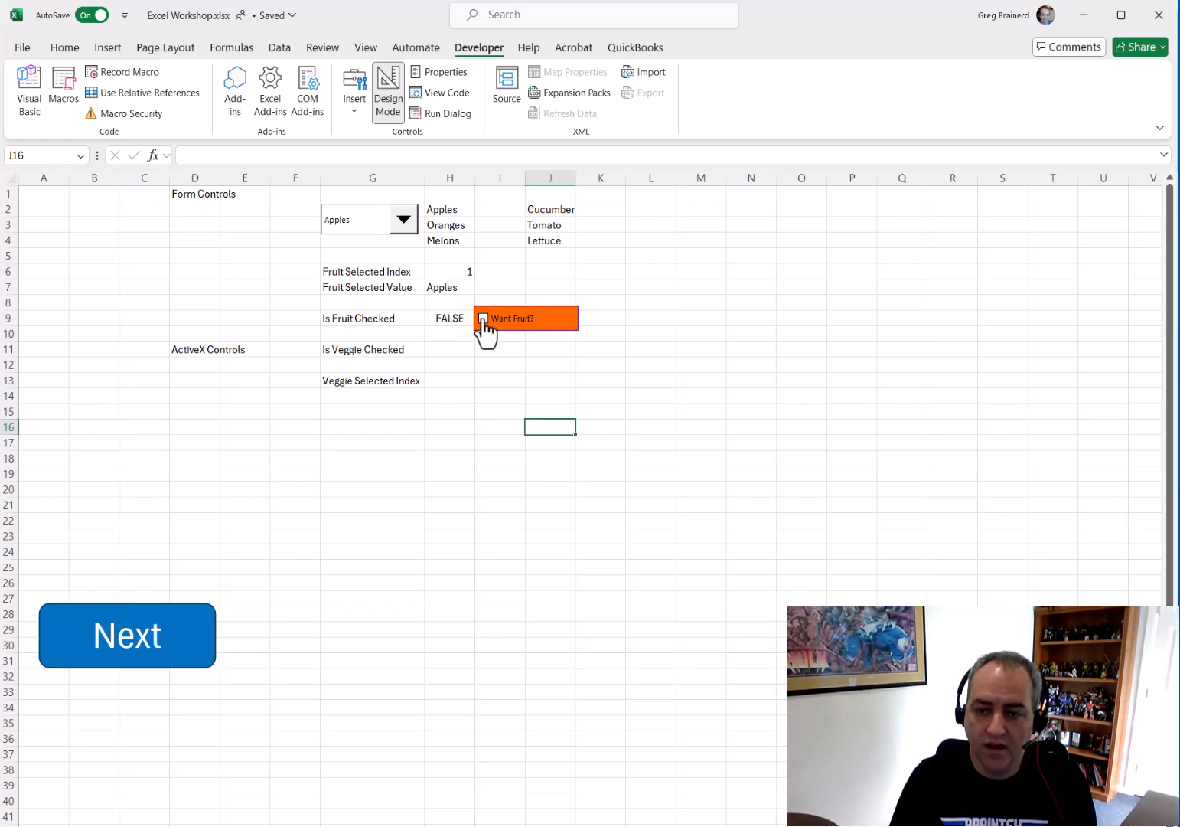
pyautogui.click(484, 320)
pyautogui.click(484, 320)
pyautogui.click(483, 320)
pyautogui.click(484, 320)
pyautogui.click(484, 320)
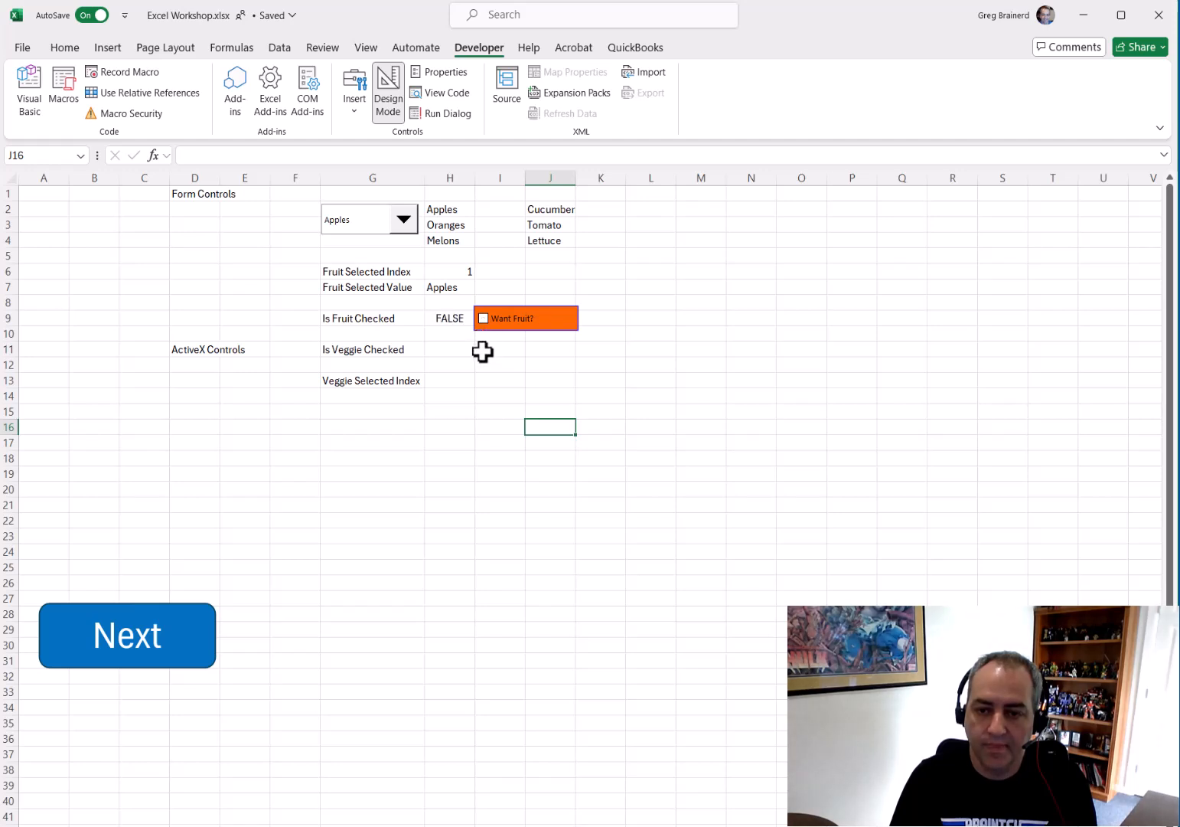
pyautogui.click(486, 350)
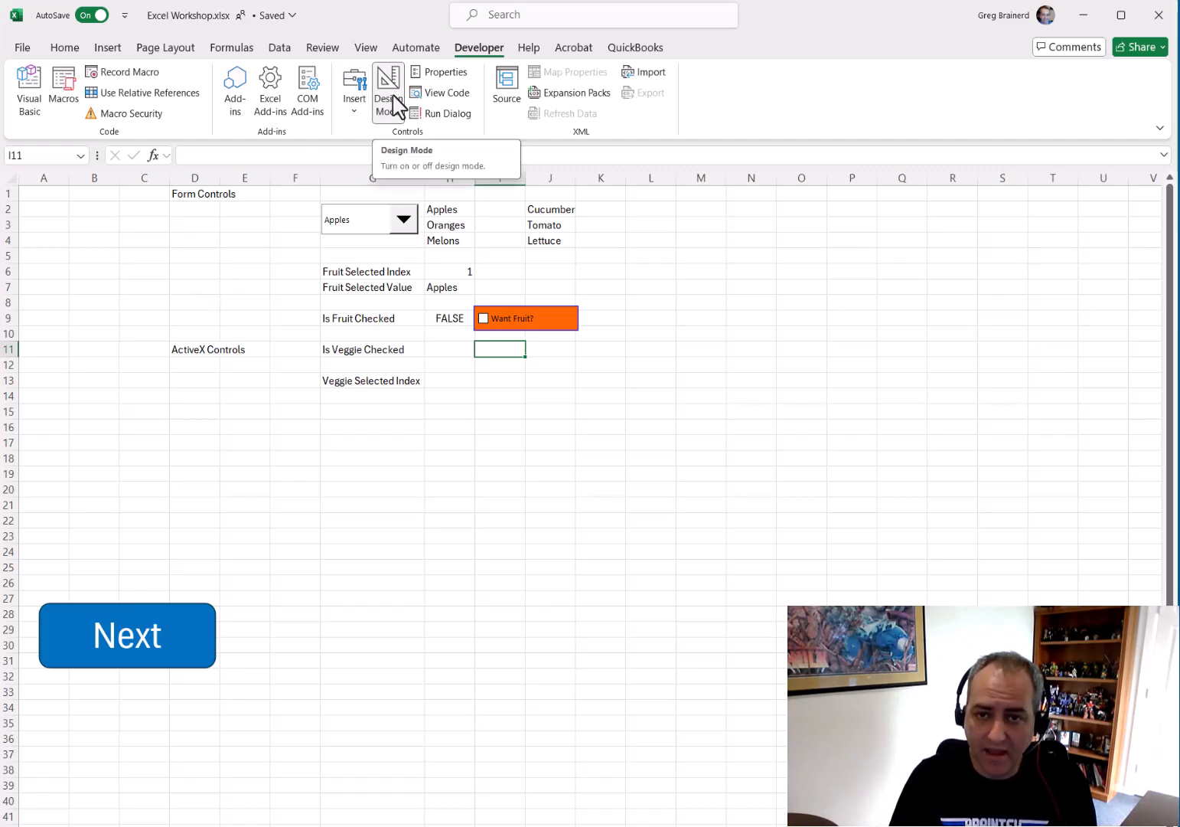
# Draw an ActiveX combo box in rows 12–13 under ActiveX Controls and open its Format Control dialog
pyautogui.click(355, 115)
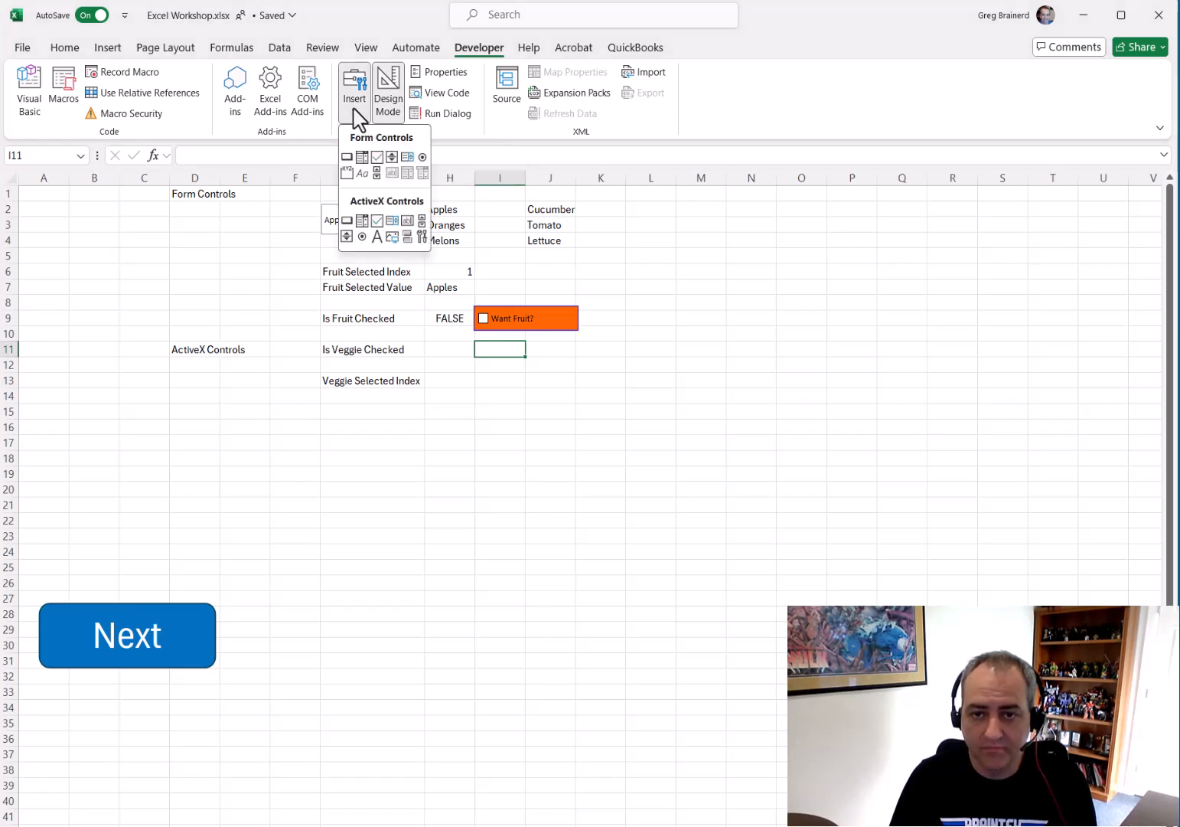
pyautogui.click(363, 221)
pyautogui.moveTo(167, 364); pyautogui.dragTo(314, 397)
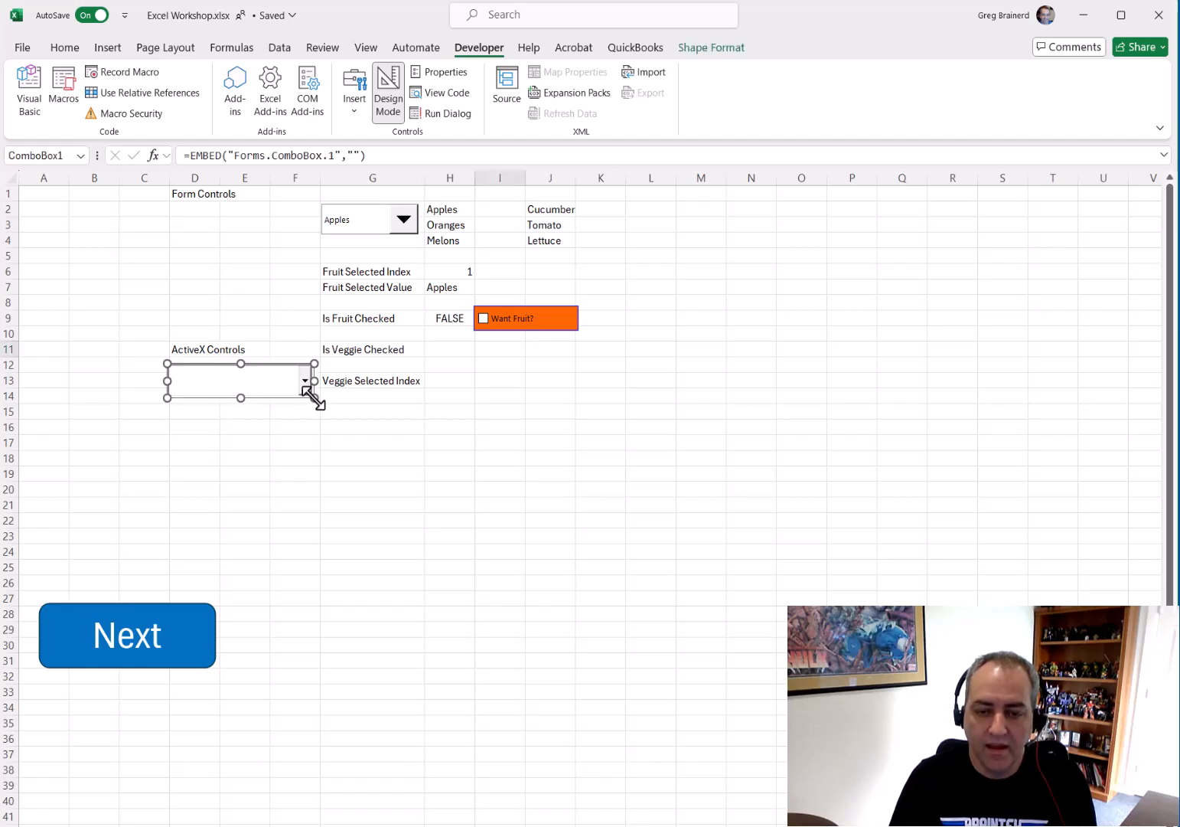
pyautogui.moveTo(170, 400); pyautogui.dragTo(195, 388)
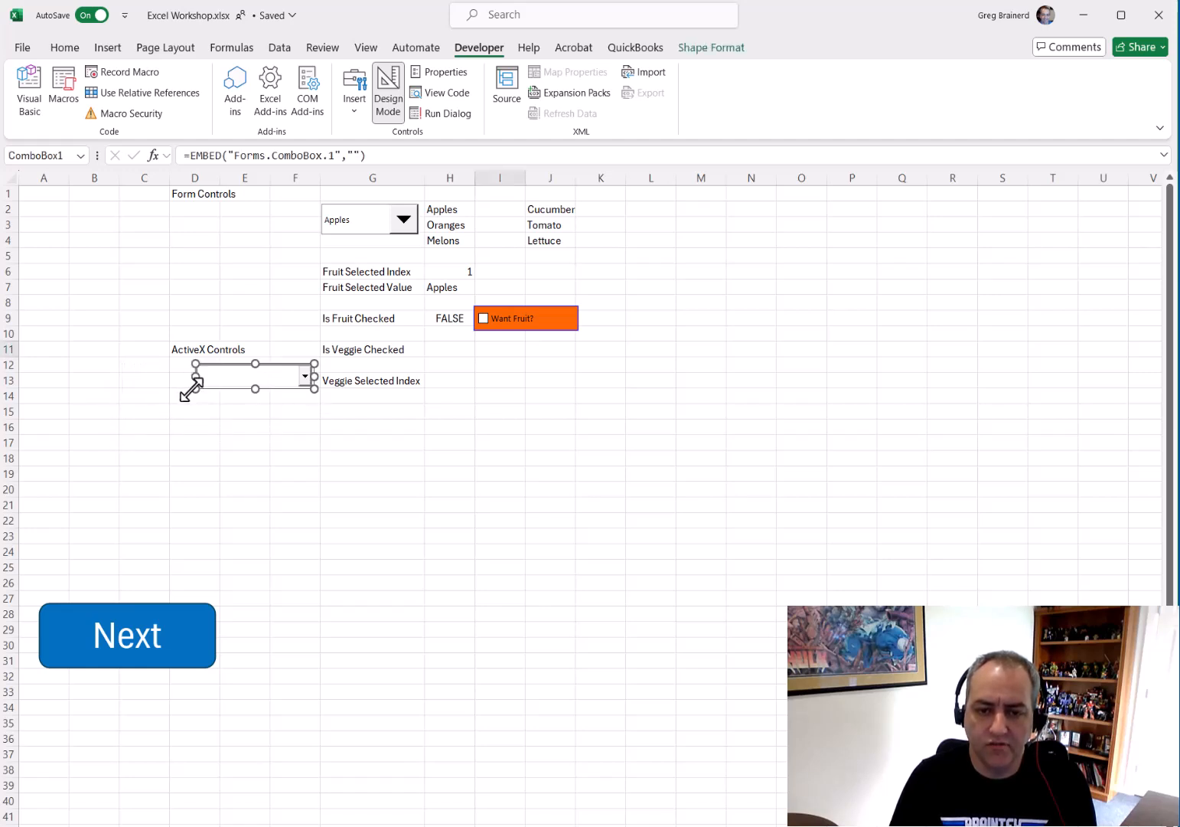
pyautogui.rightClick(276, 378)
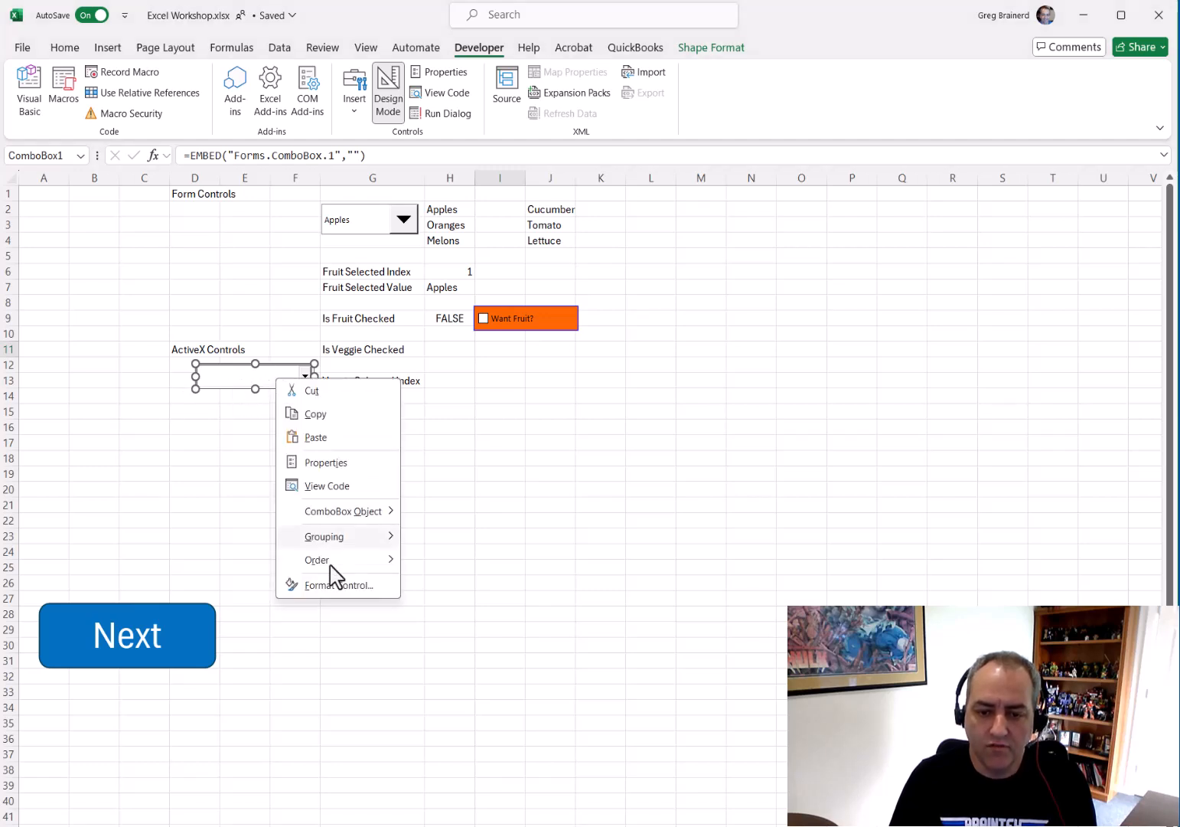
pyautogui.click(334, 586)
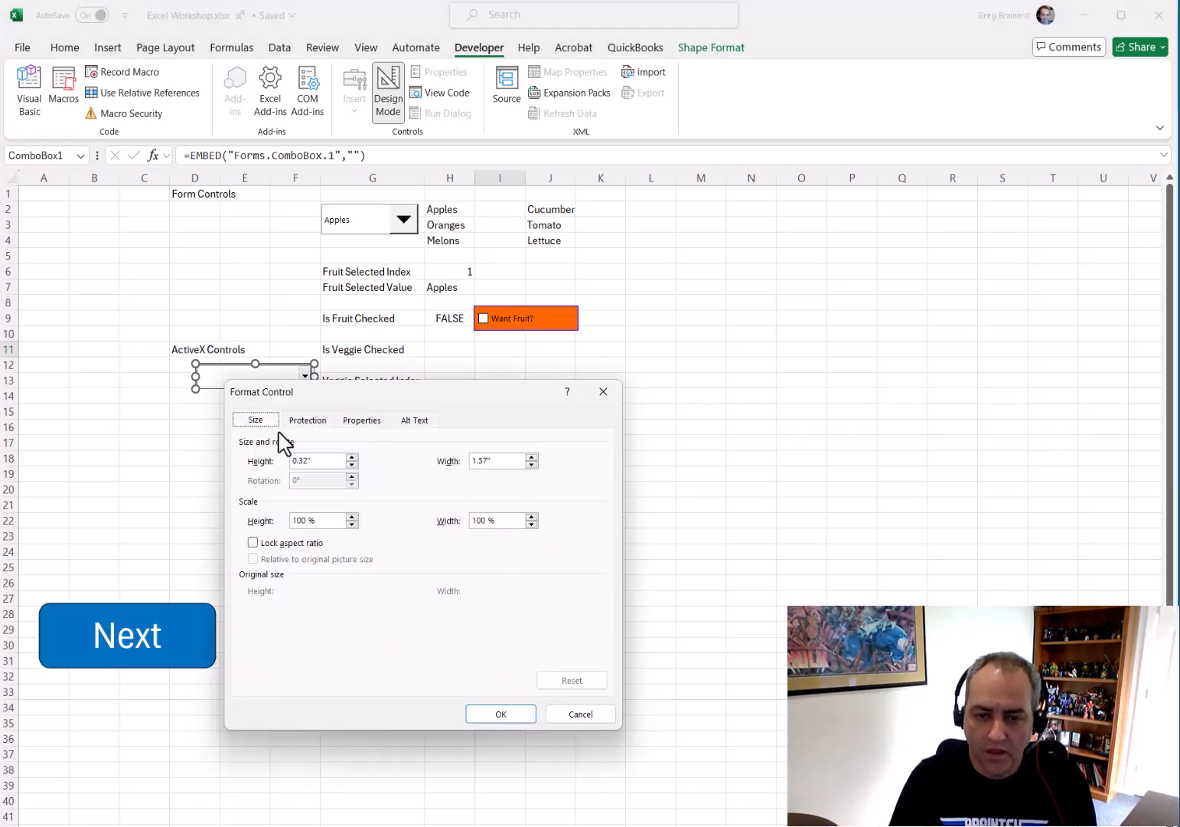
# Review the combo box's Protection, Properties and Alt Text settings and close the dialog
pyautogui.click(310, 424)
pyautogui.click(364, 423)
pyautogui.click(412, 423)
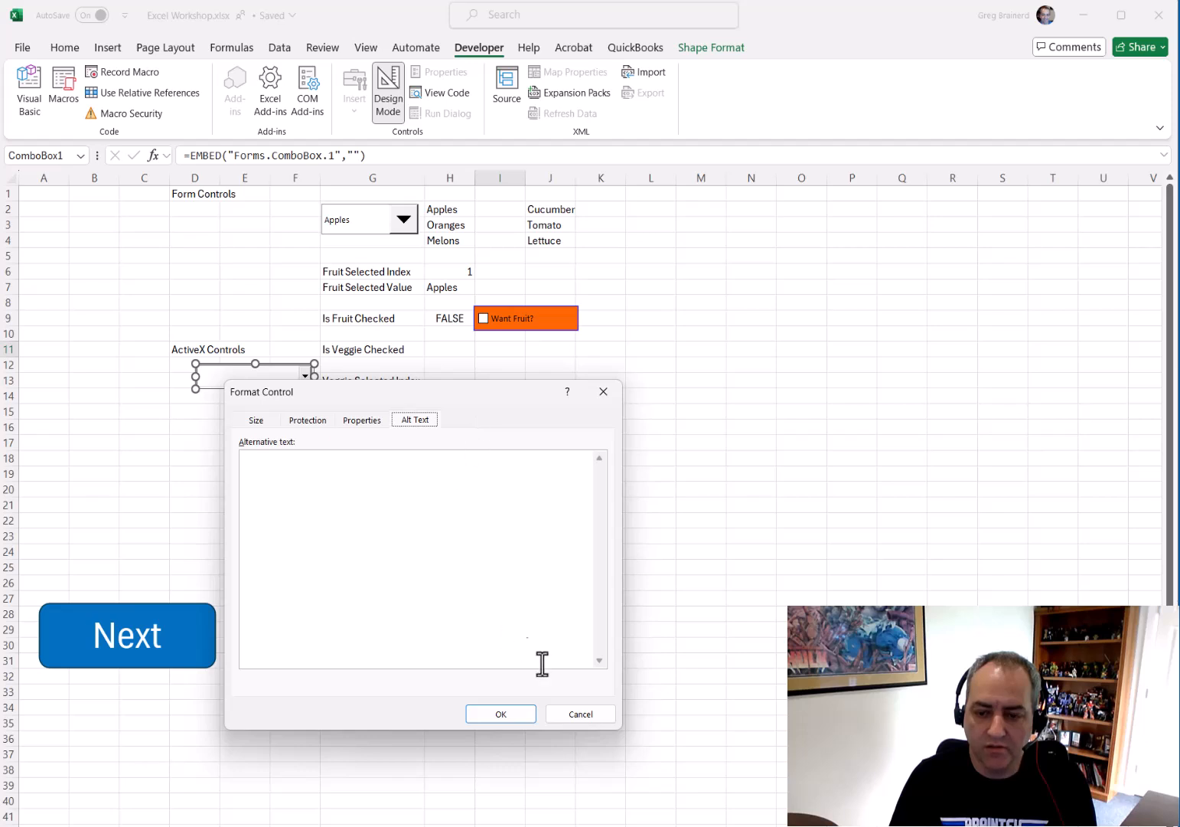
pyautogui.click(609, 720)
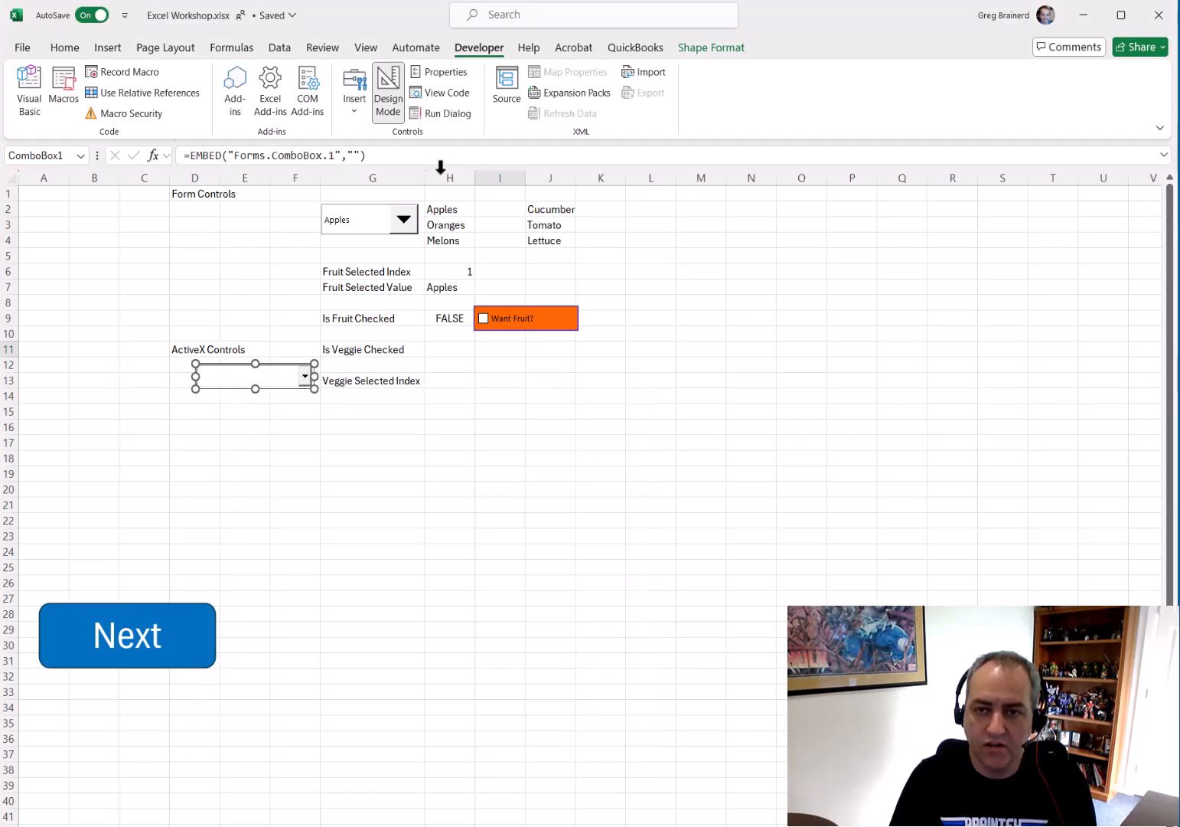
# Open the ActiveX combo box's properties and set its BackColor to a light orange palette color
pyautogui.click(443, 73)
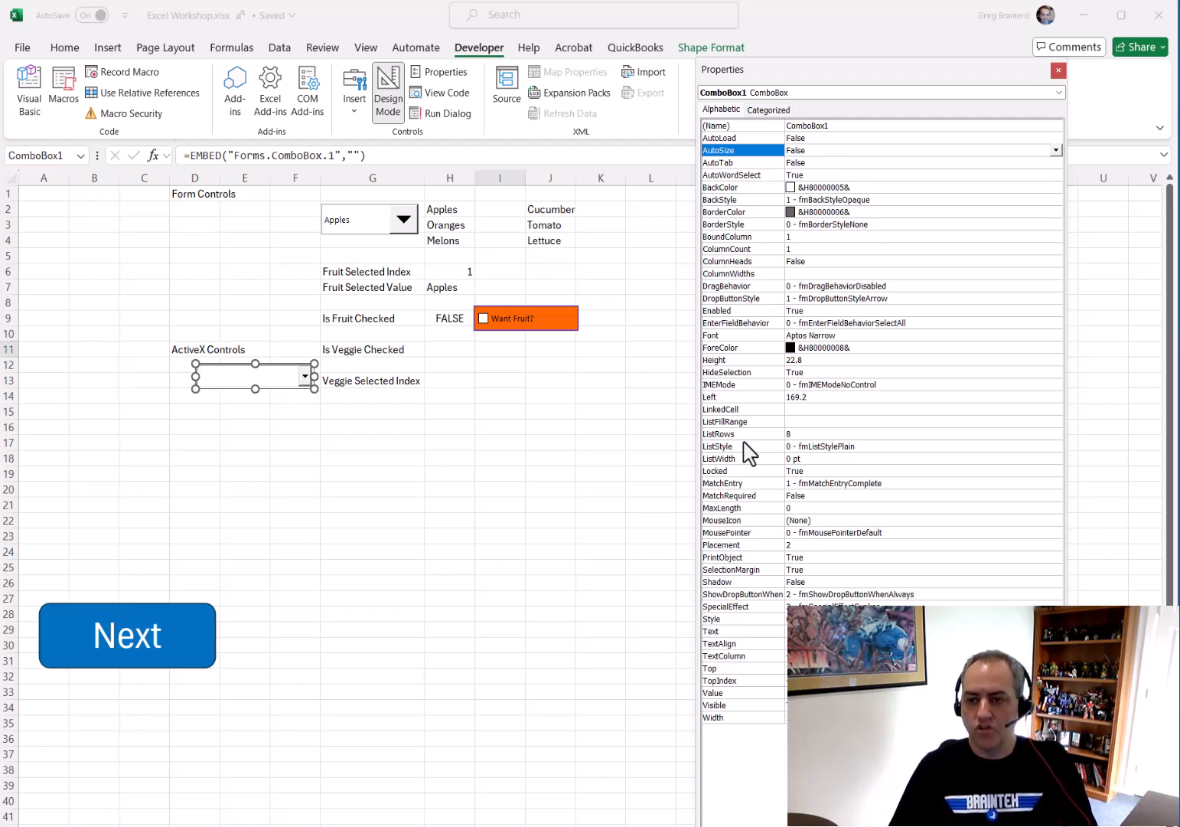
pyautogui.click(854, 188)
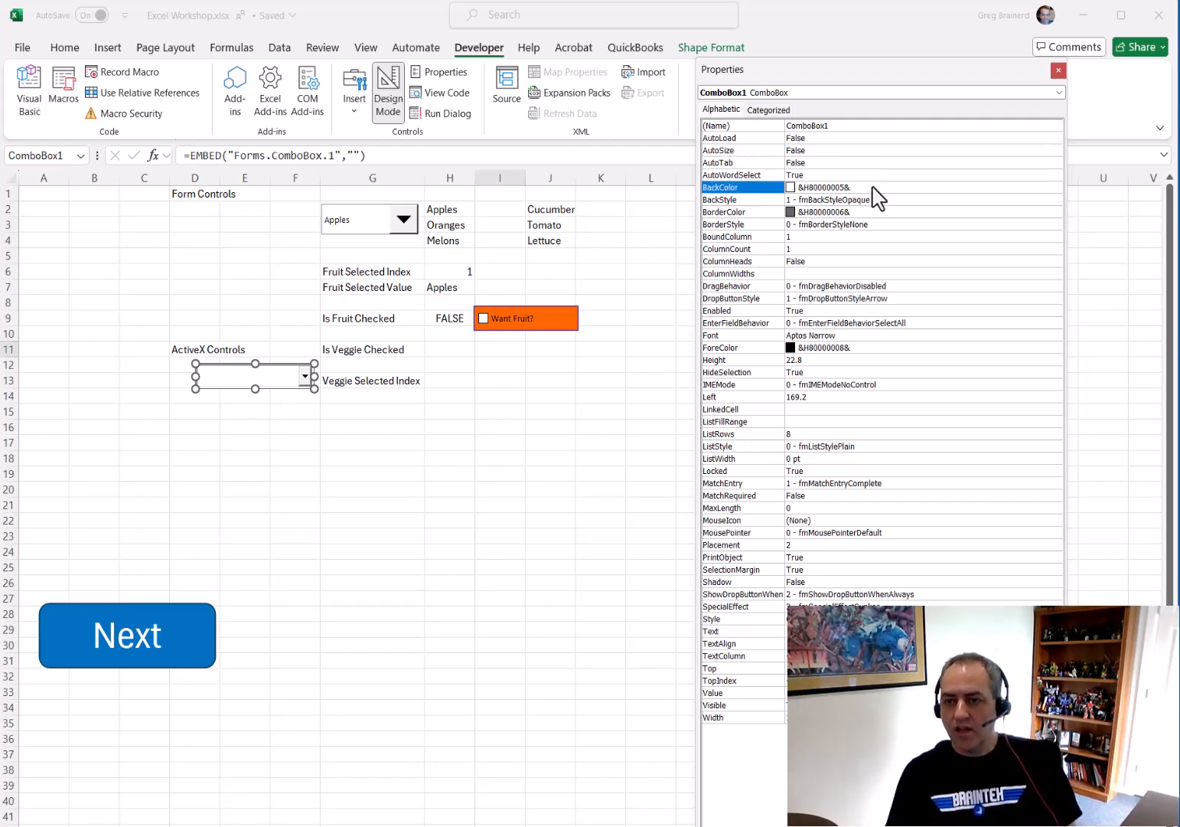
pyautogui.click(1056, 188)
pyautogui.click(940, 205)
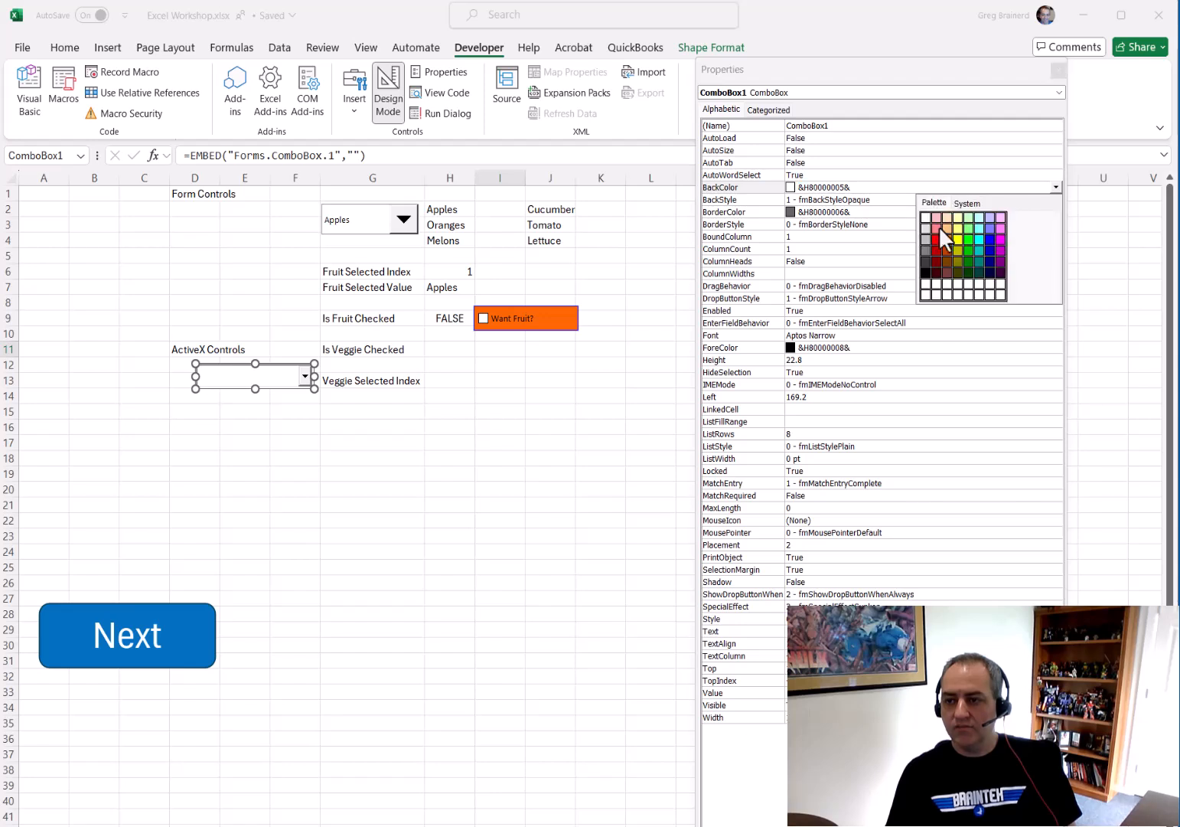
pyautogui.click(947, 227)
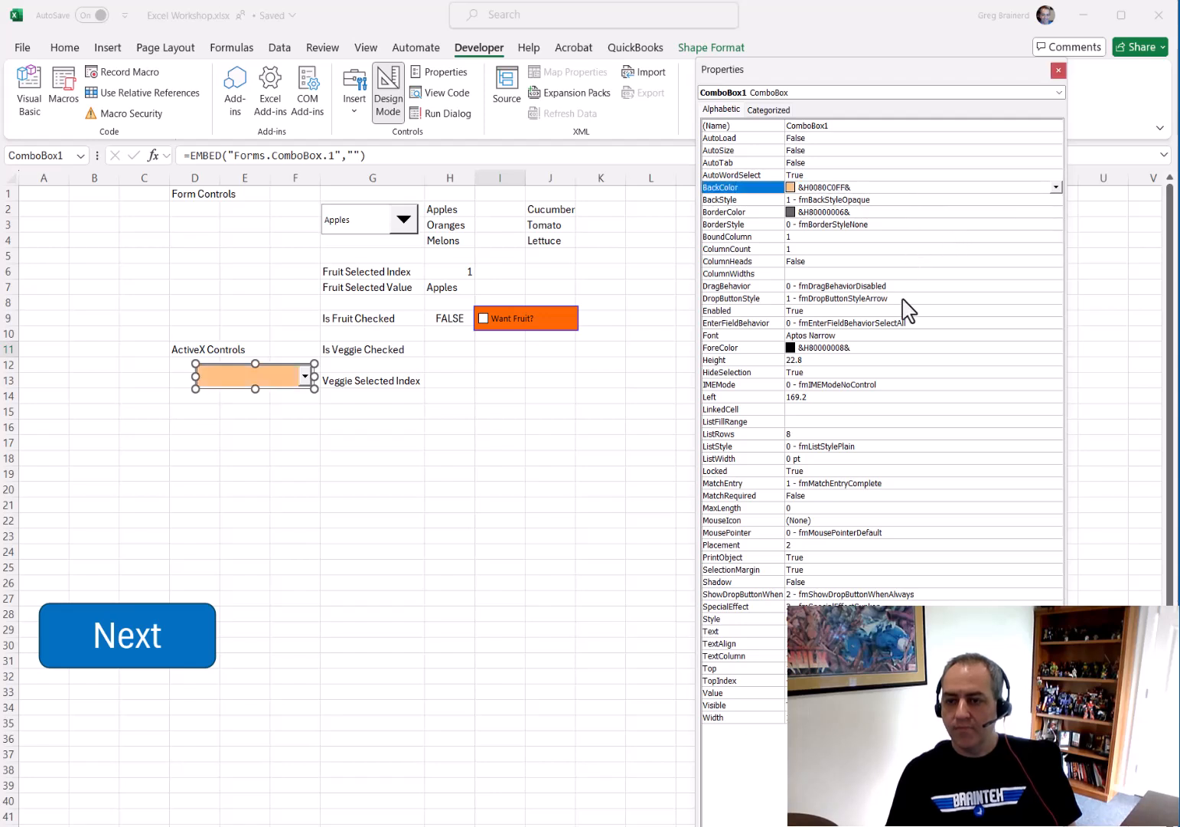
# Set the combo box's font to Audiowide at size 18
pyautogui.click(846, 335)
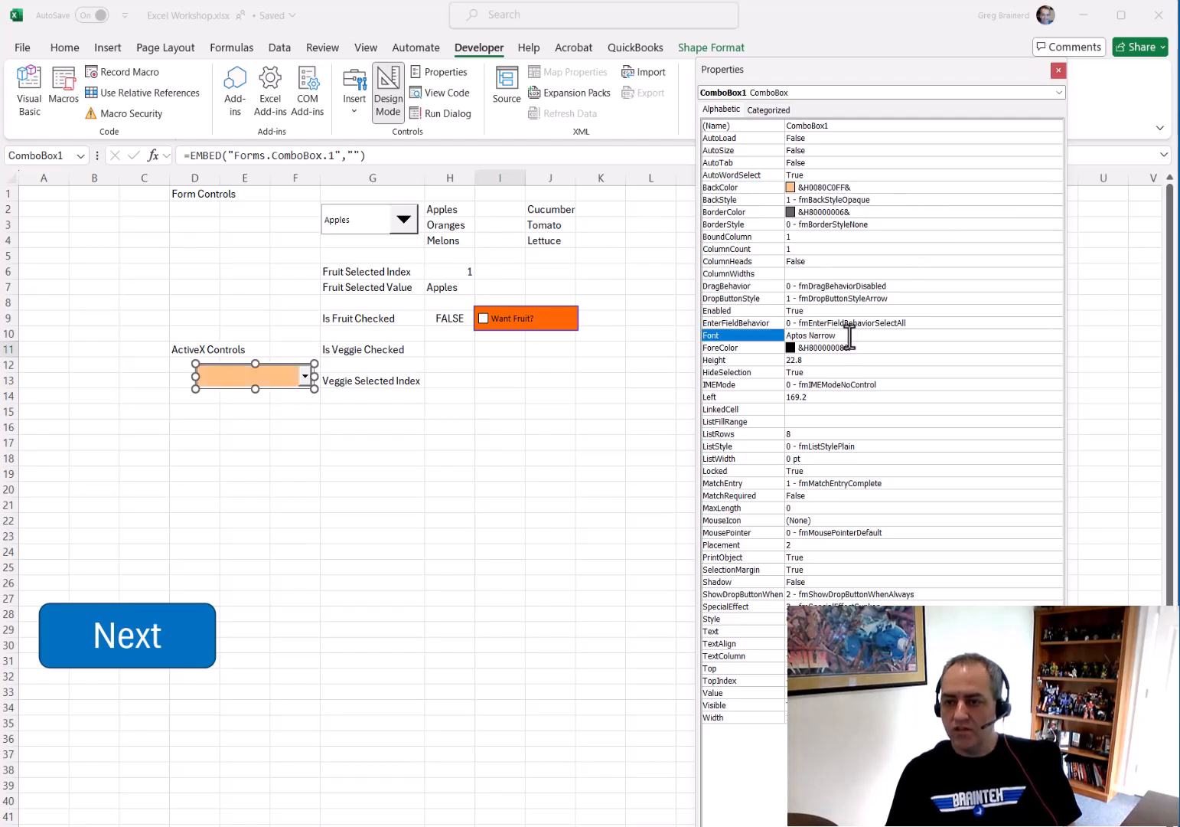
pyautogui.click(1055, 335)
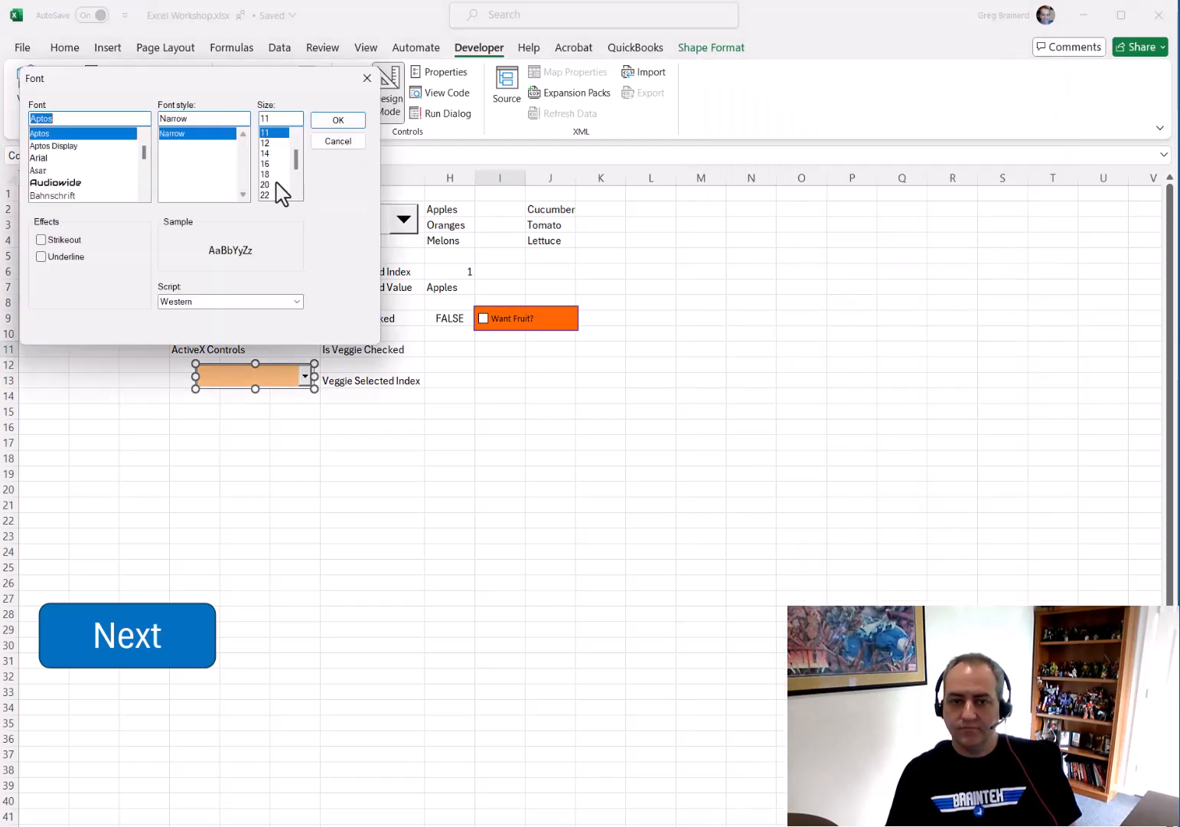
pyautogui.click(62, 182)
pyautogui.click(264, 174)
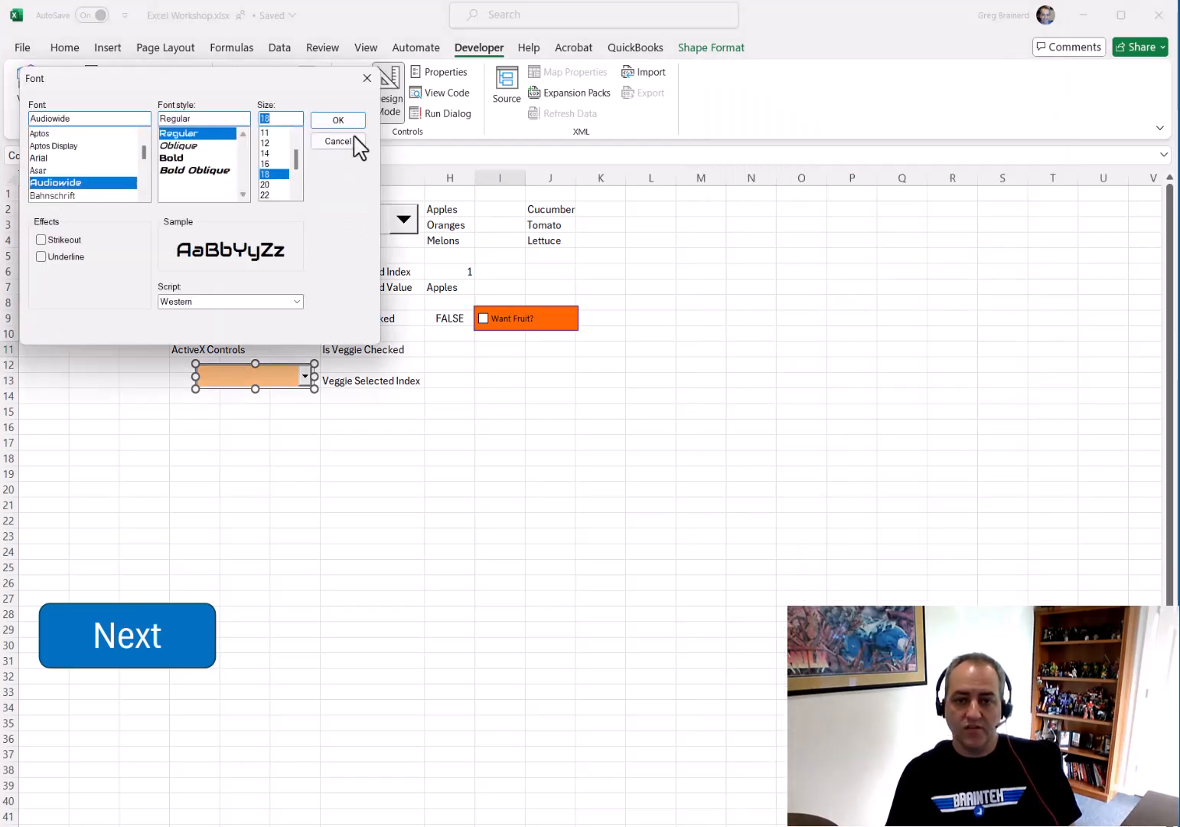
pyautogui.click(354, 121)
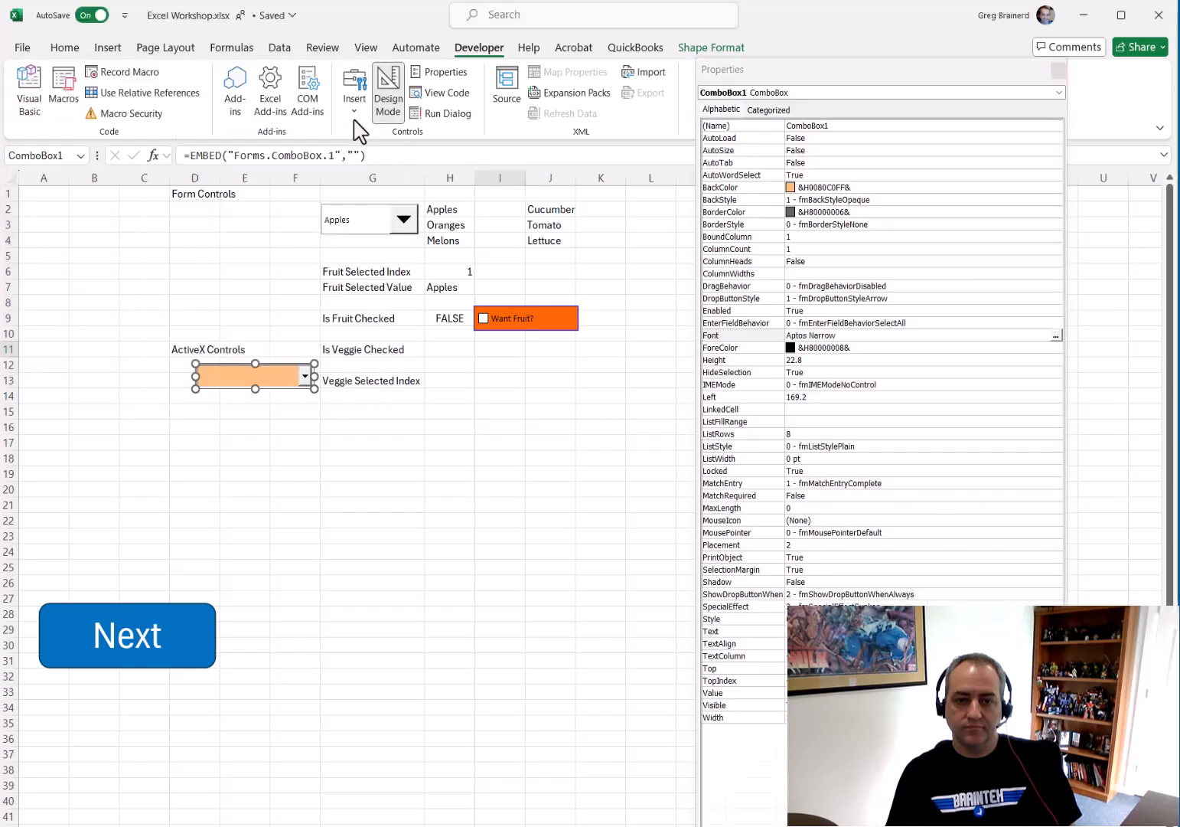
# Set the combo box's ForeColor to a light purple palette color
pyautogui.click(1052, 349)
pyautogui.click(1057, 347)
pyautogui.click(934, 363)
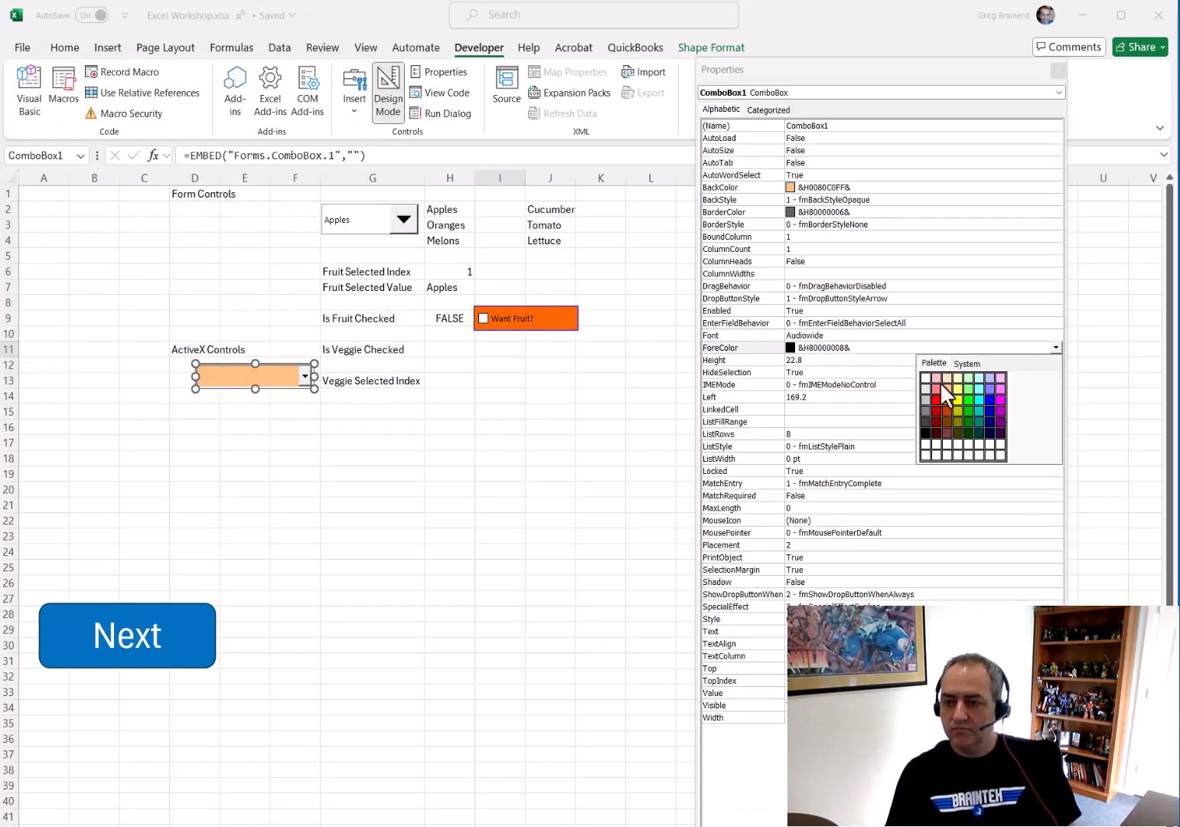
pyautogui.click(989, 386)
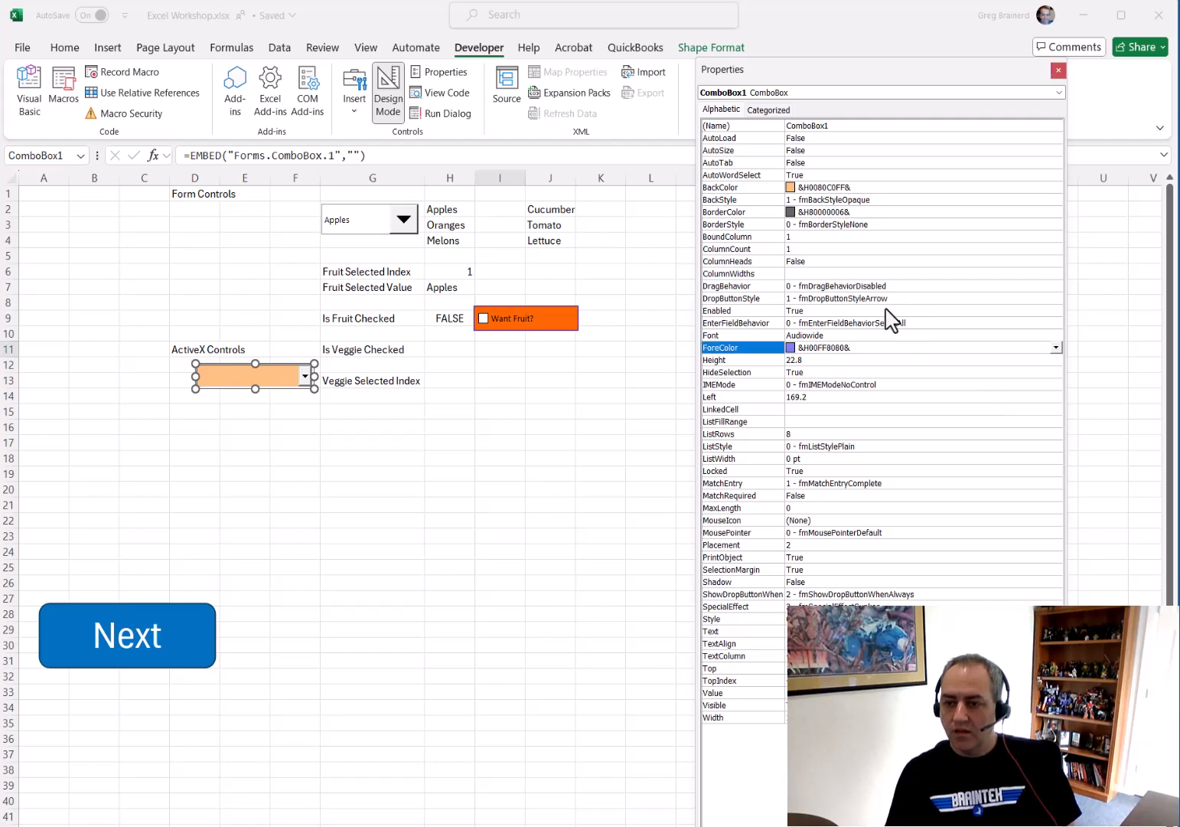
# Set the combo box's LinkedCell to H13 and its ListFillRange to J2:J4
pyautogui.click(803, 409)
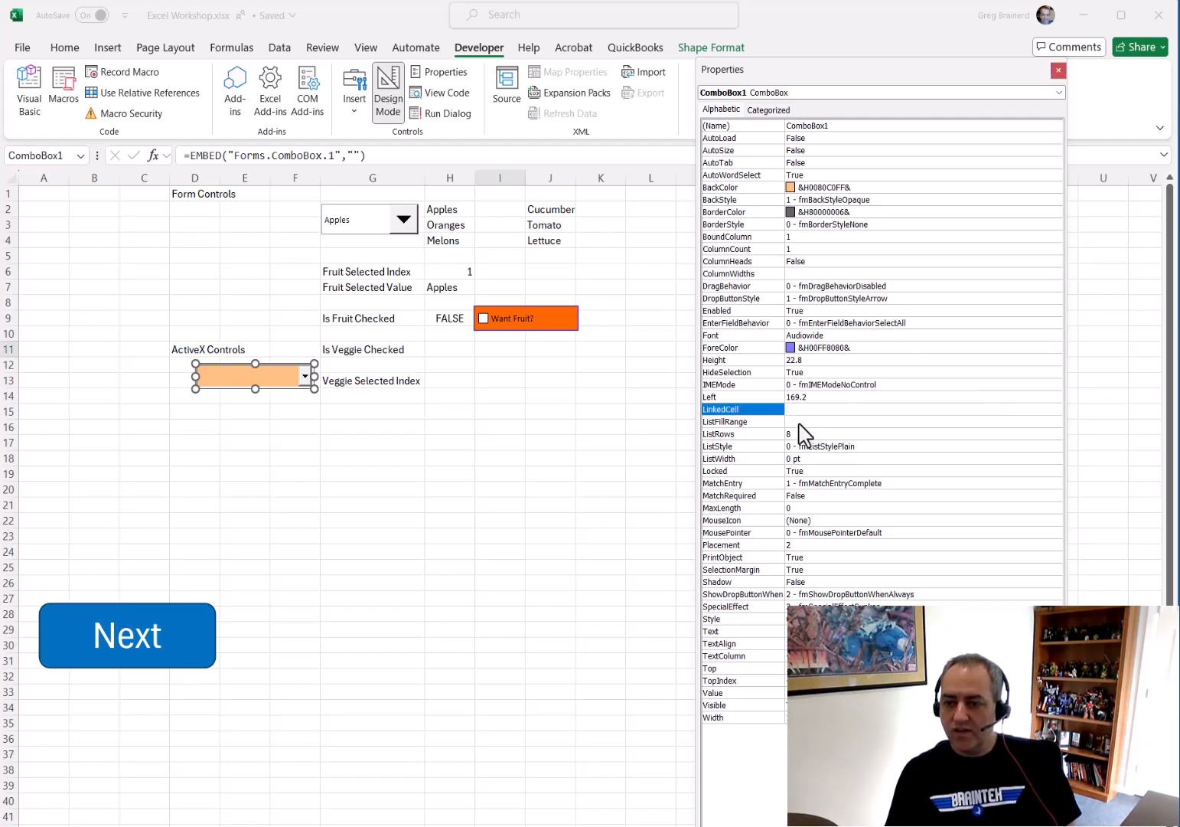
pyautogui.click(798, 423)
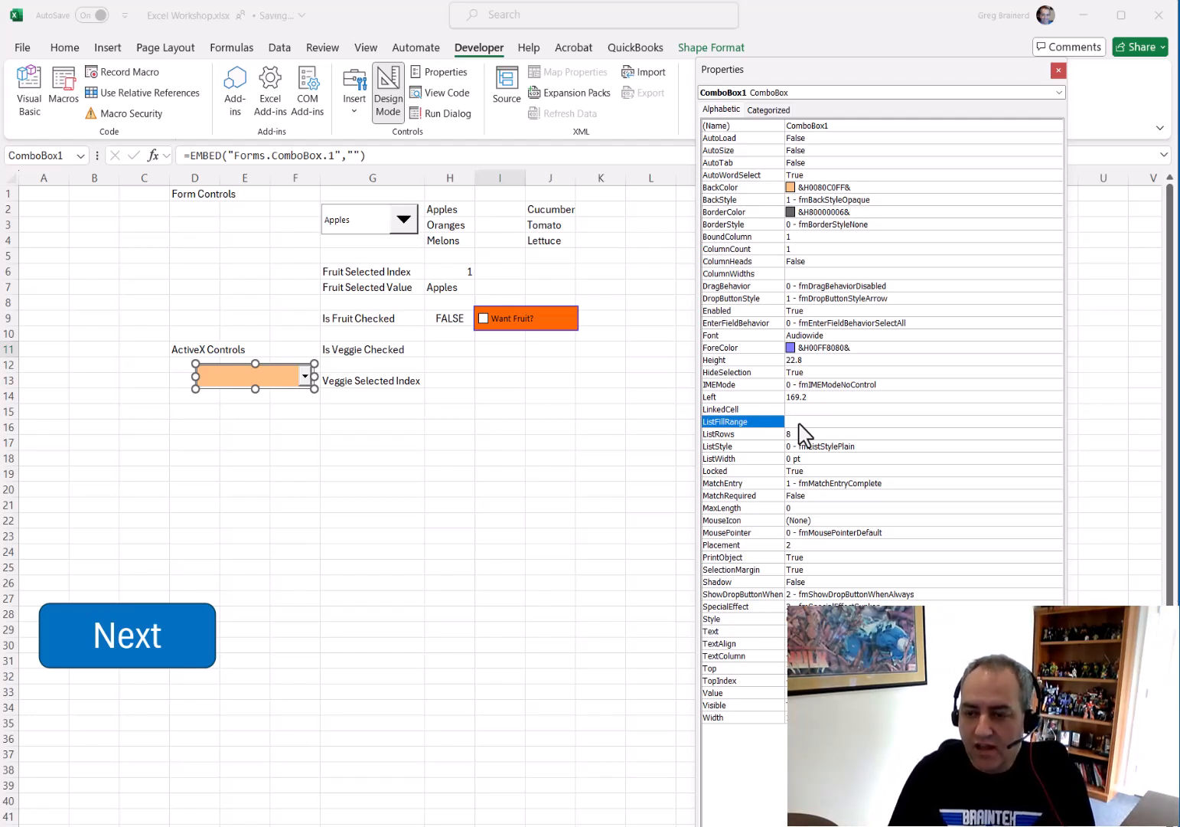
pyautogui.click(801, 407)
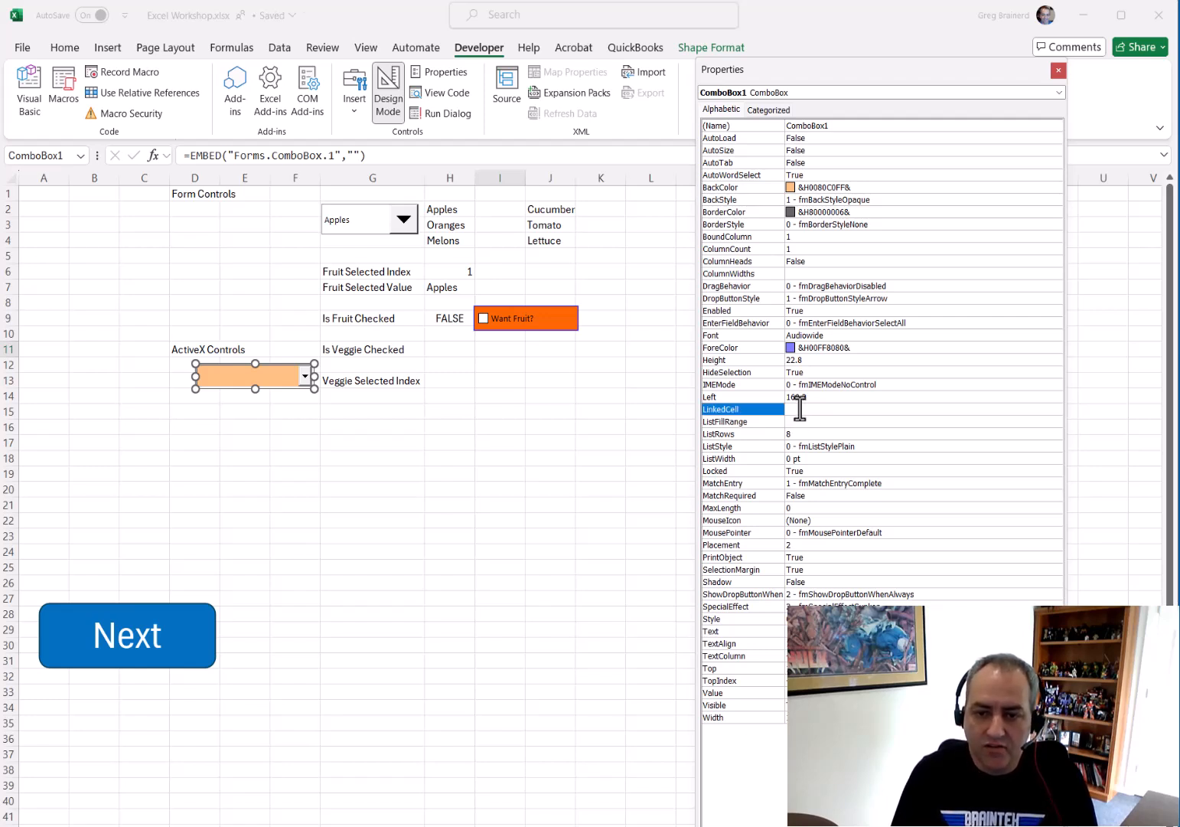
pyautogui.write('H1')
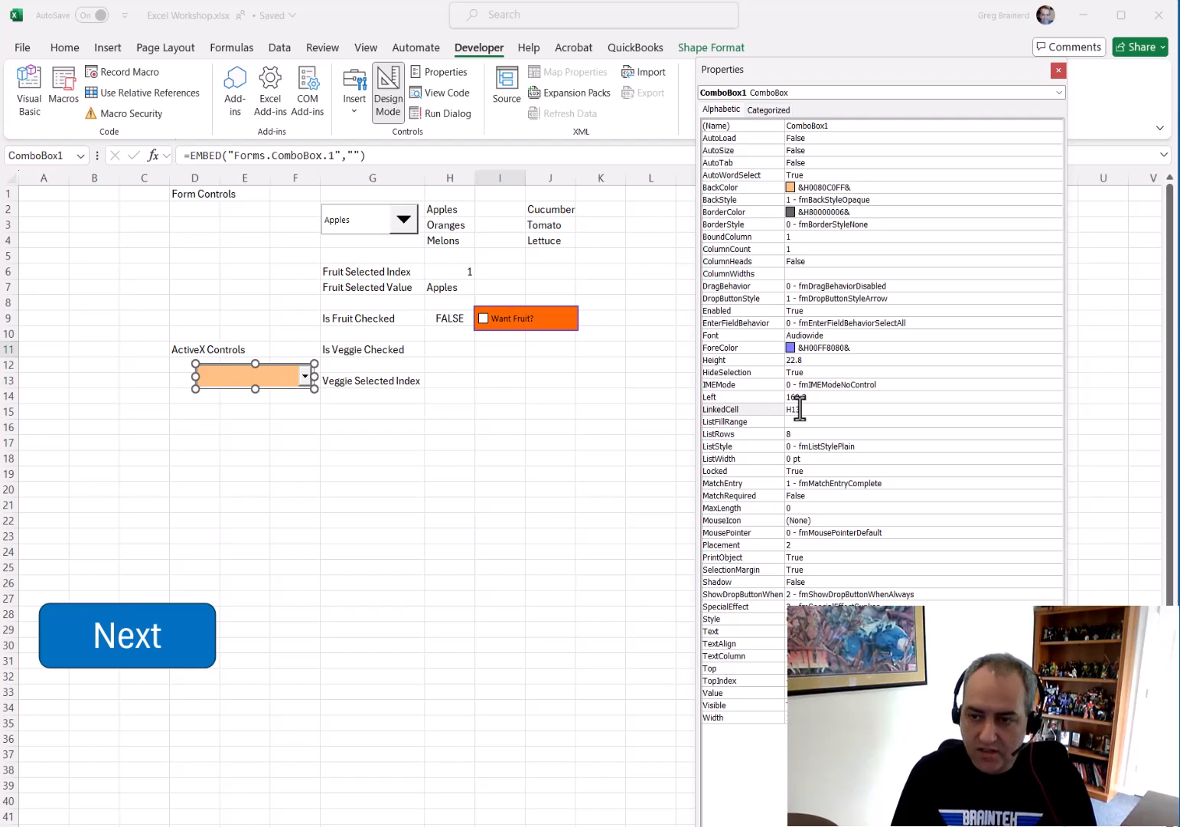
pyautogui.press('Tab')
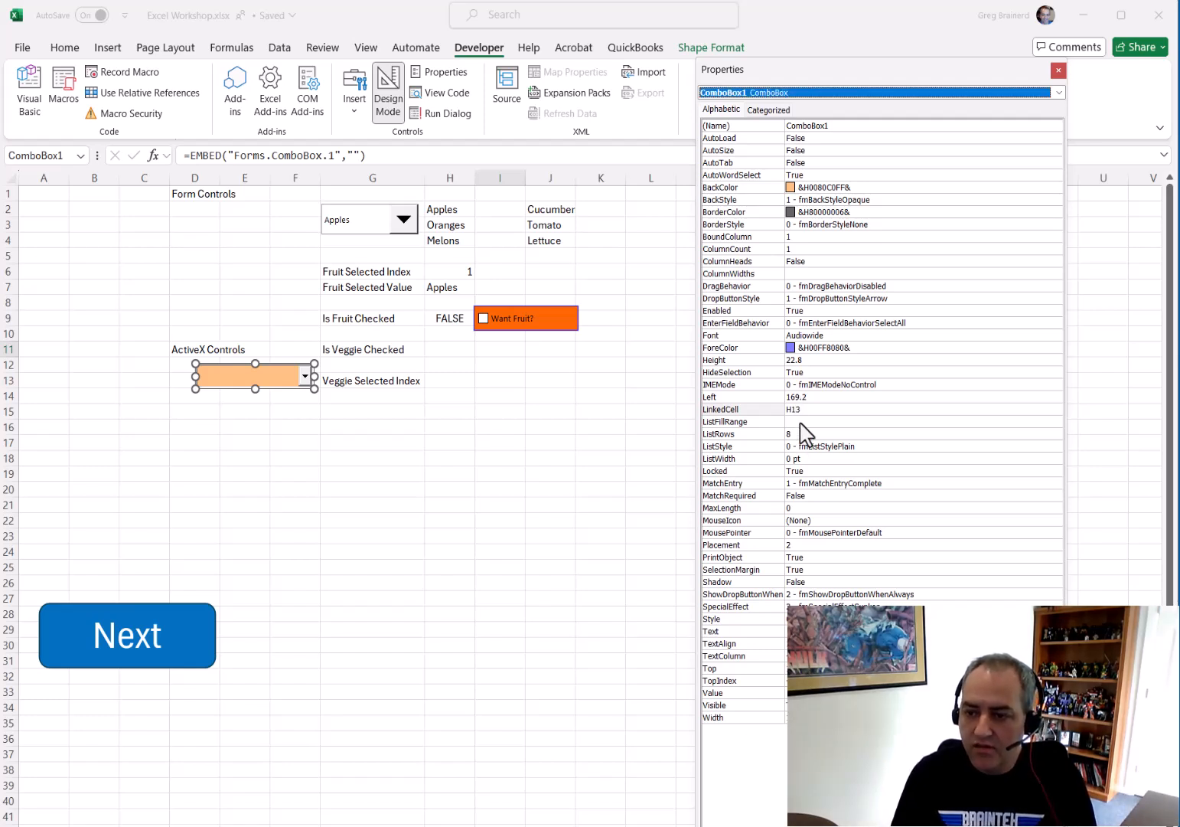
pyautogui.click(800, 421)
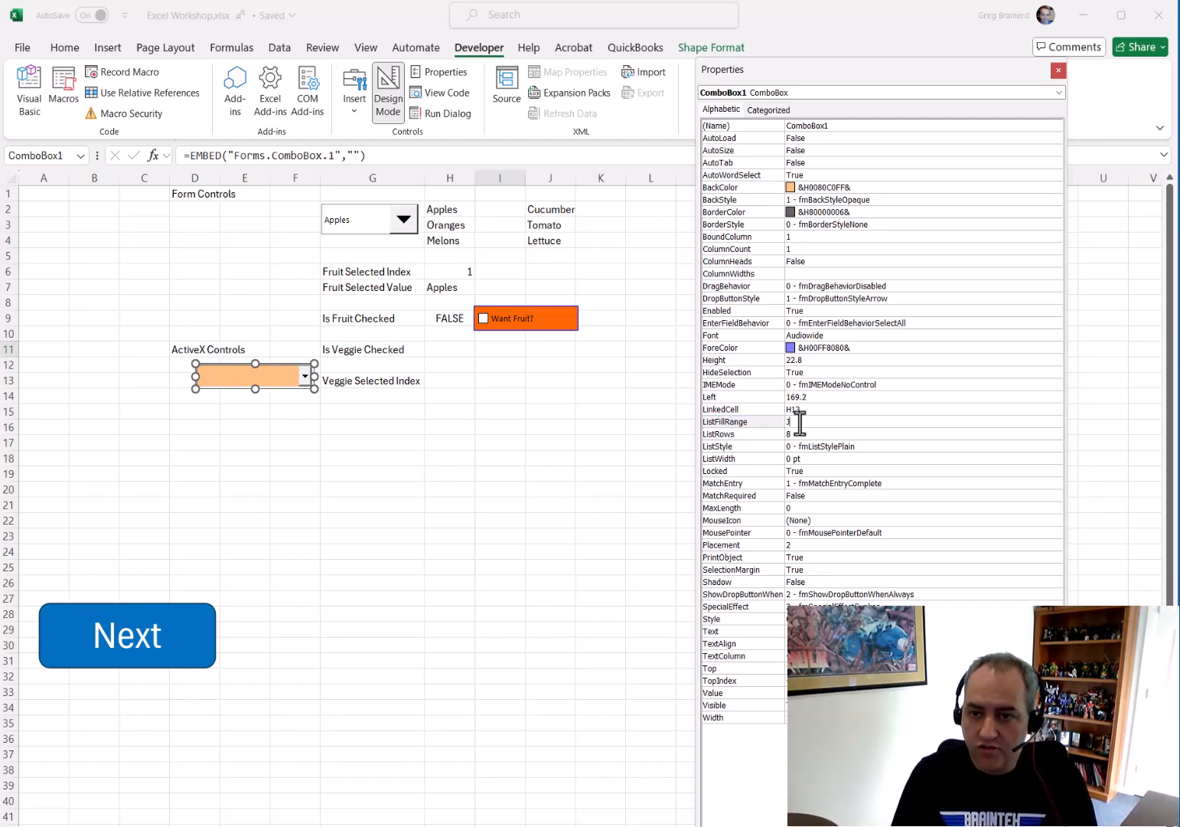
pyautogui.write('J2:')
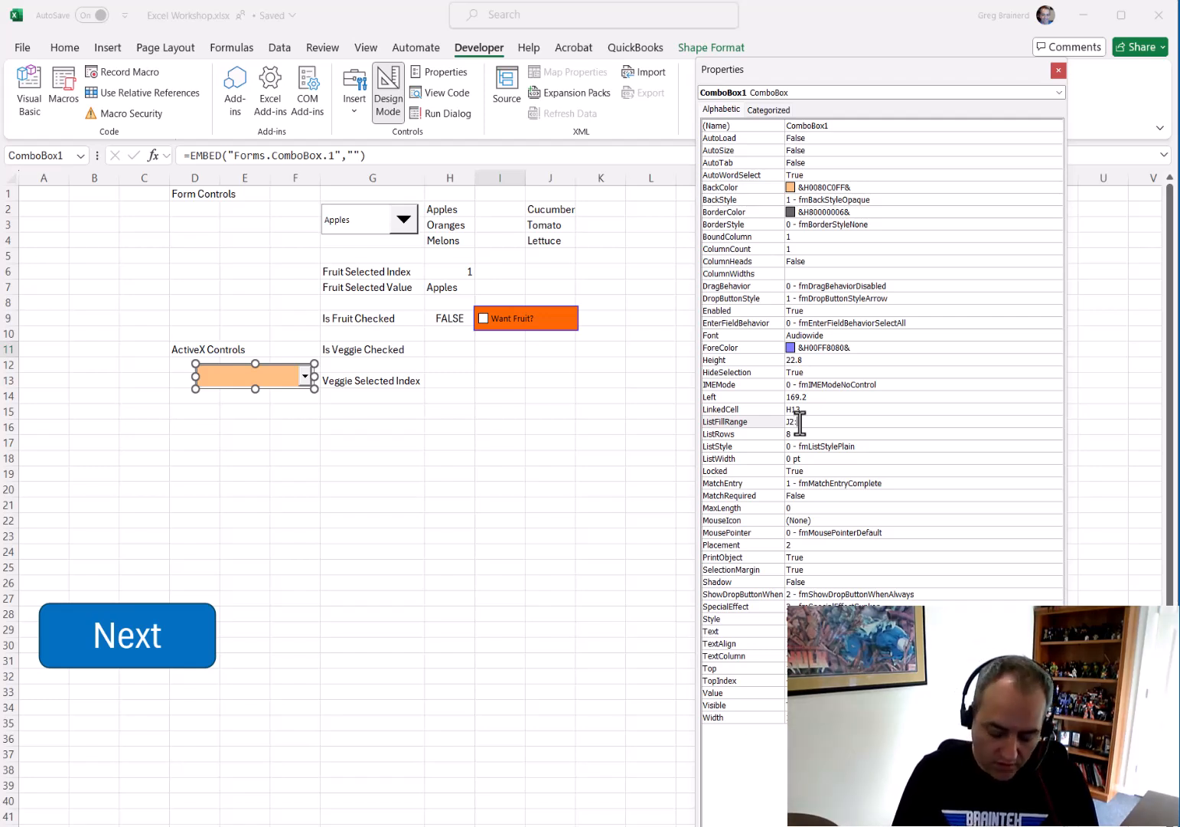
pyautogui.write('J4')
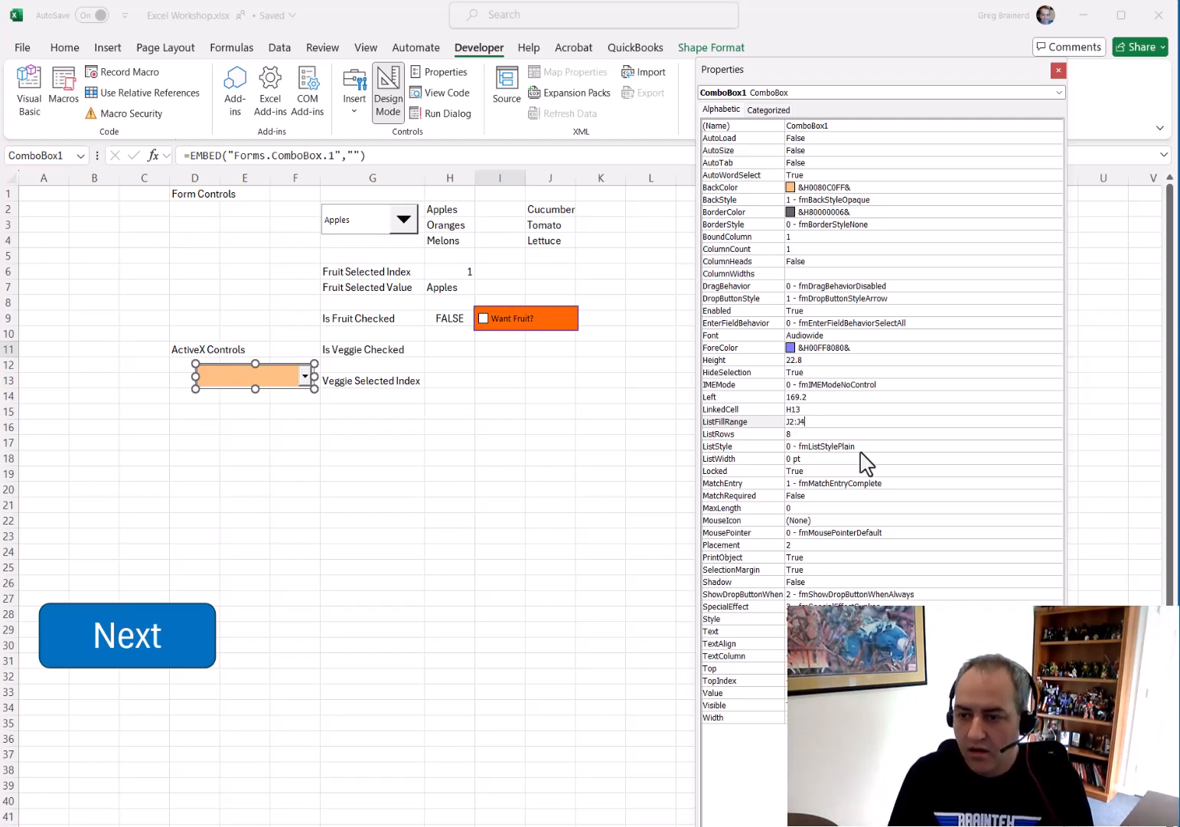
pyautogui.click(865, 434)
# Close the properties, exit Design Mode and test the combo box by choosing Tomato, Cucumber and then Lettuce
pyautogui.click(1059, 70)
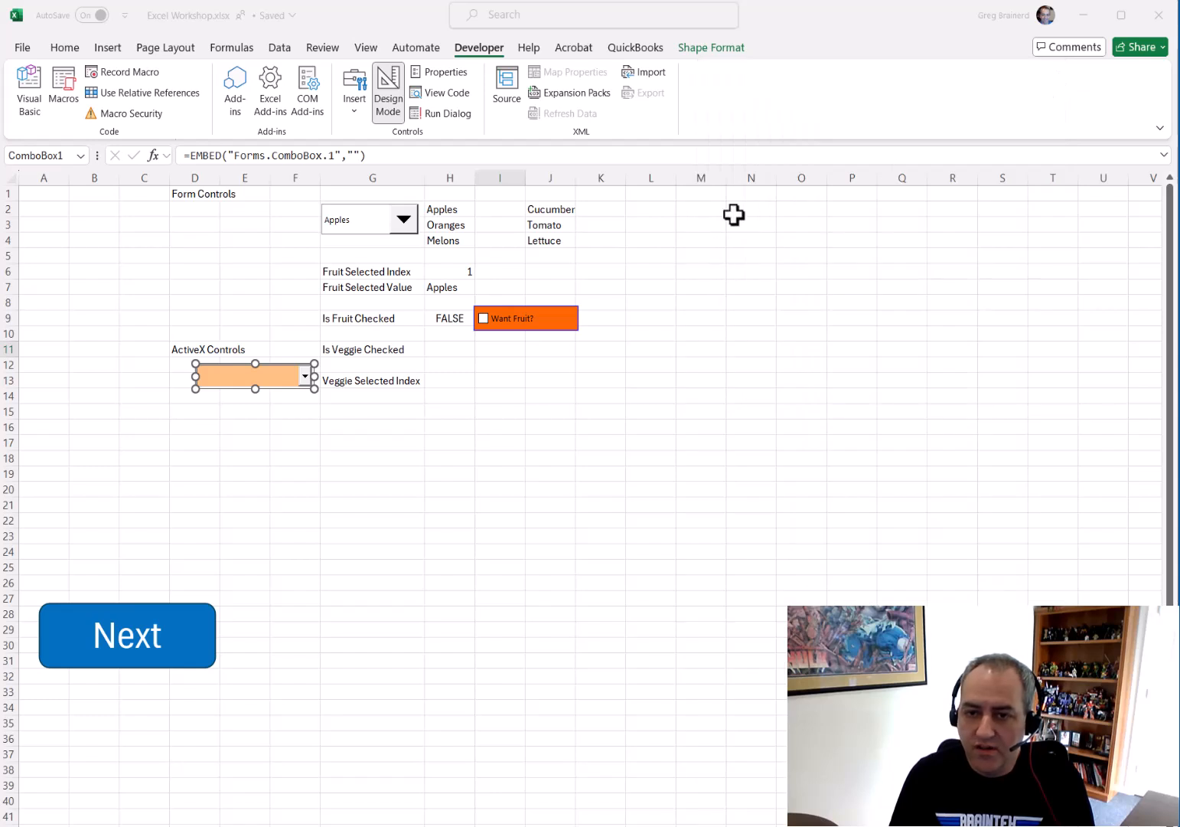
pyautogui.click(388, 103)
pyautogui.click(305, 376)
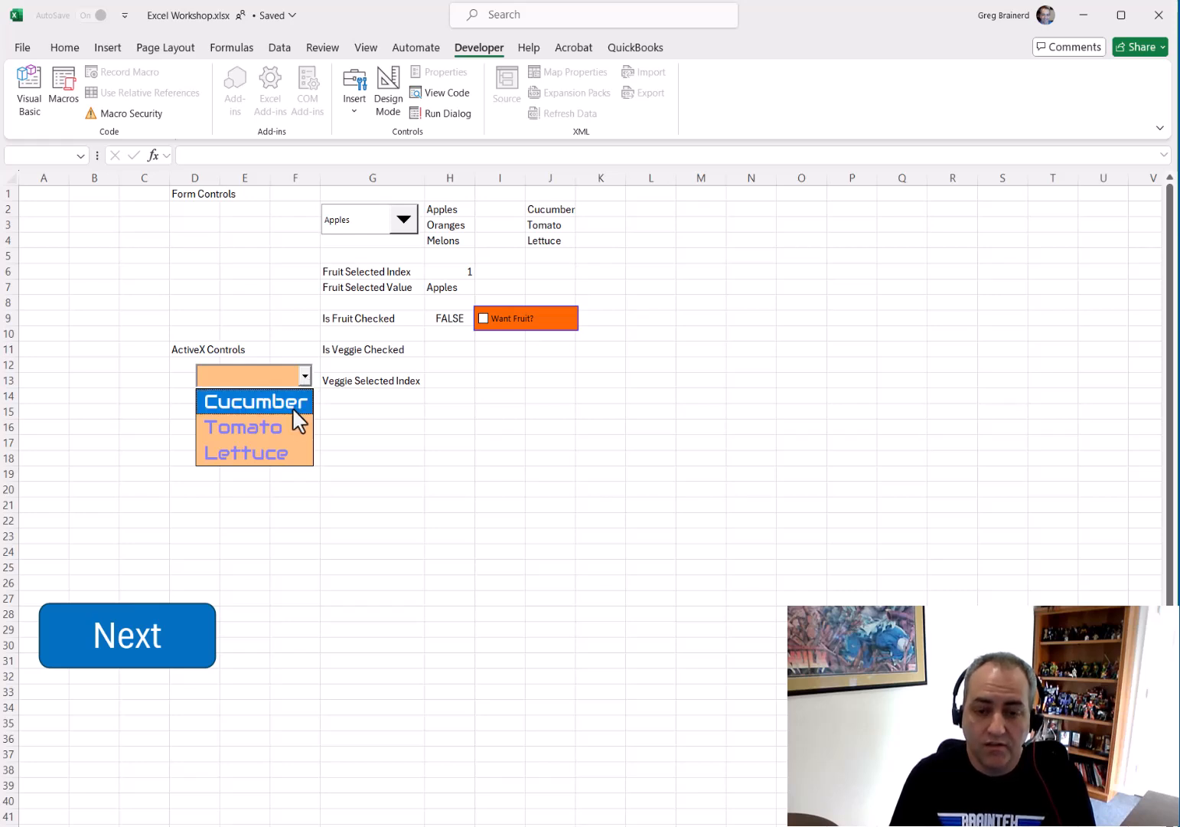
pyautogui.click(289, 428)
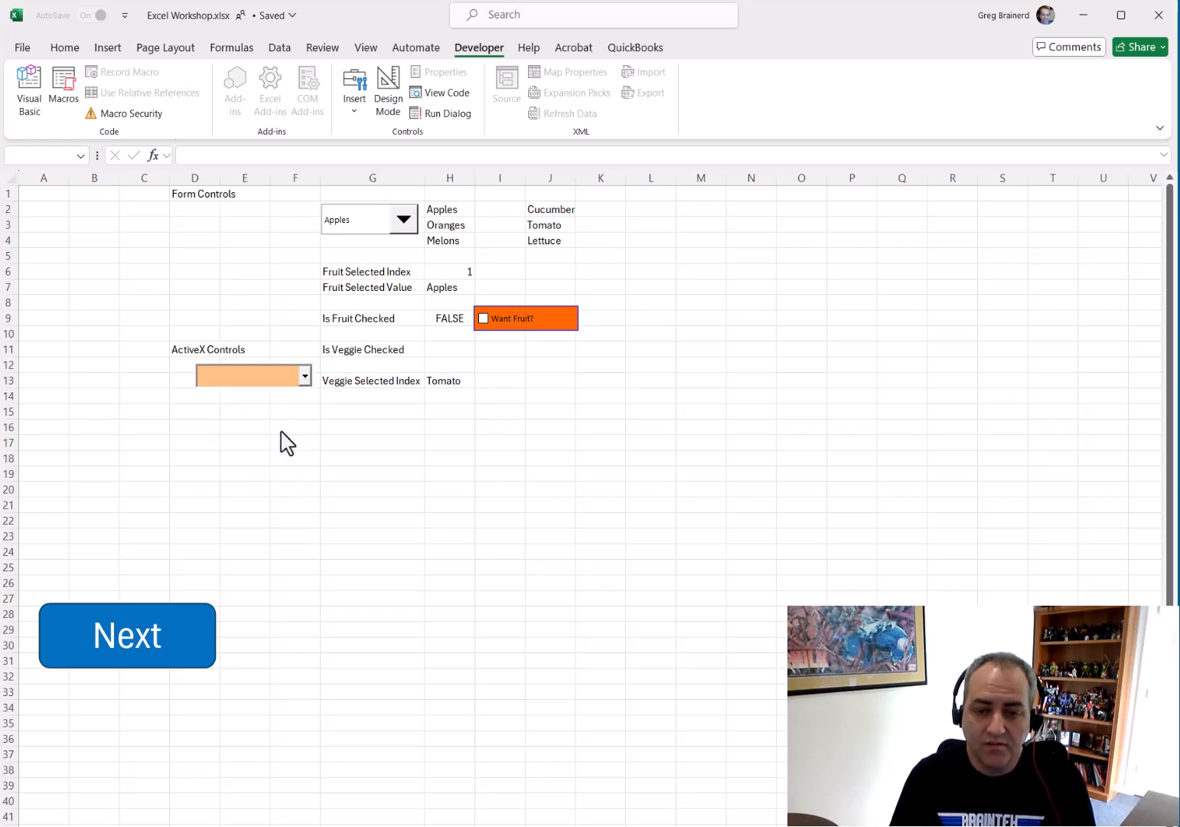
pyautogui.click(305, 376)
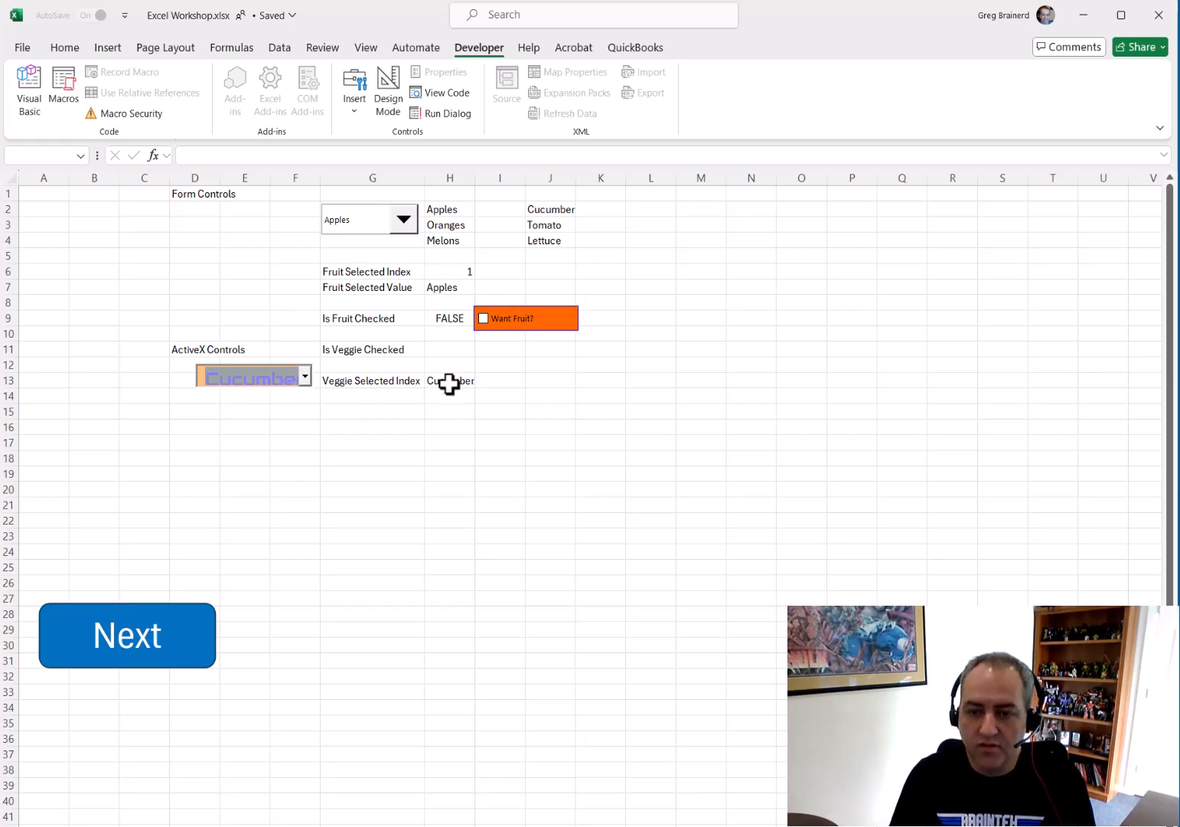
pyautogui.click(305, 376)
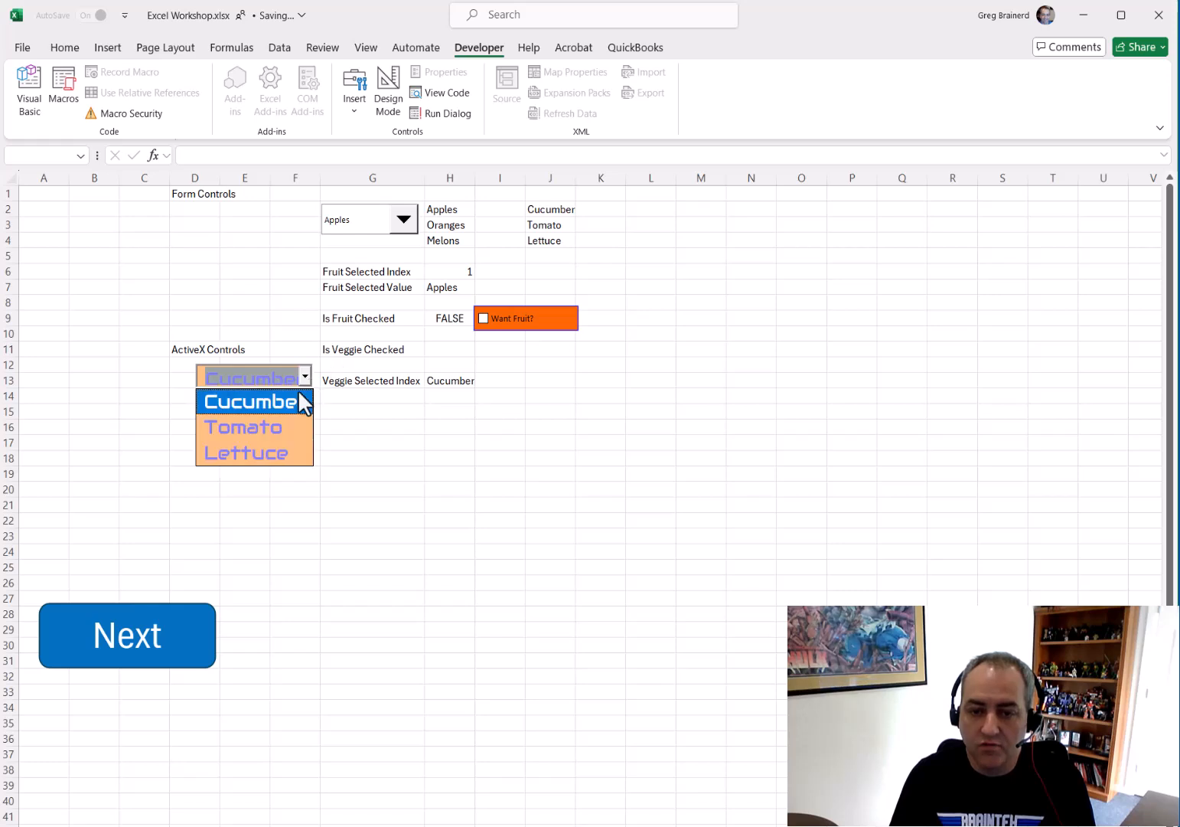
pyautogui.click(260, 457)
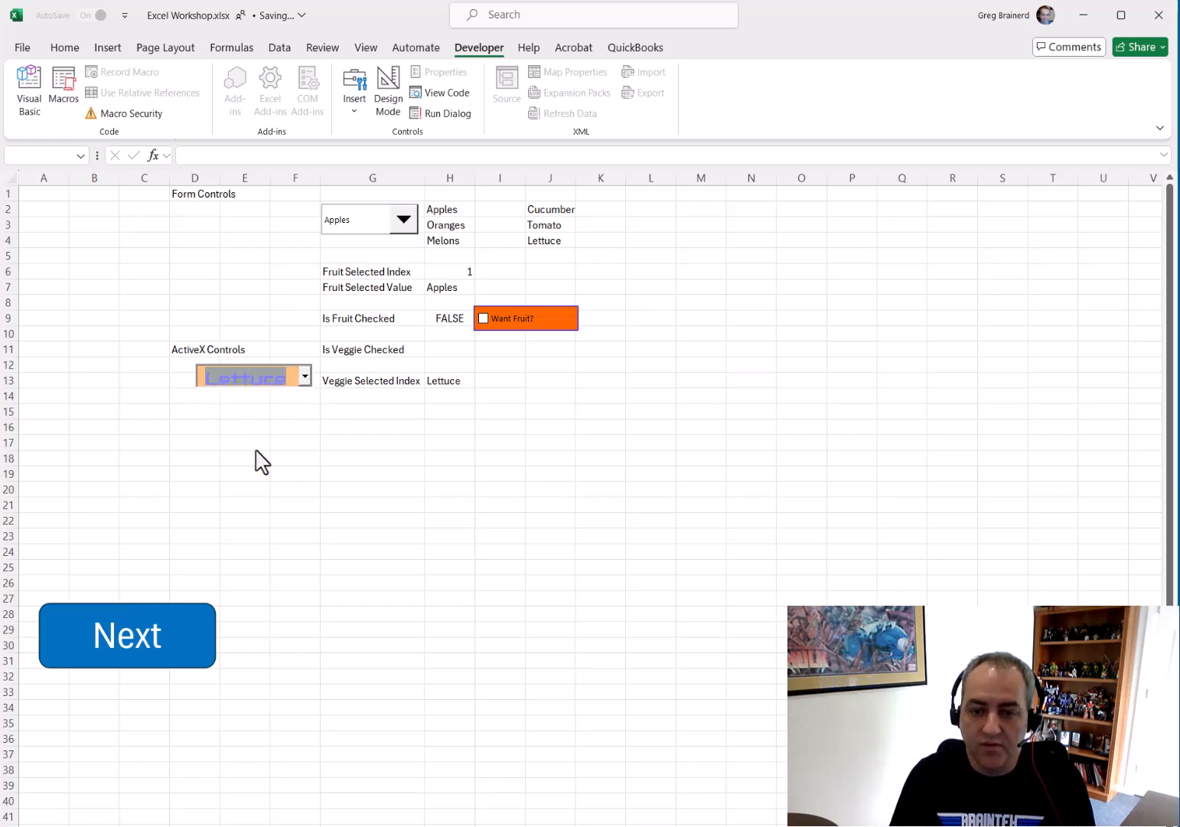
pyautogui.click(434, 425)
# Re-enter Design Mode and draw an ActiveX check box across cells I11 to J12 beside Is Veggie Checked
pyautogui.click(499, 349)
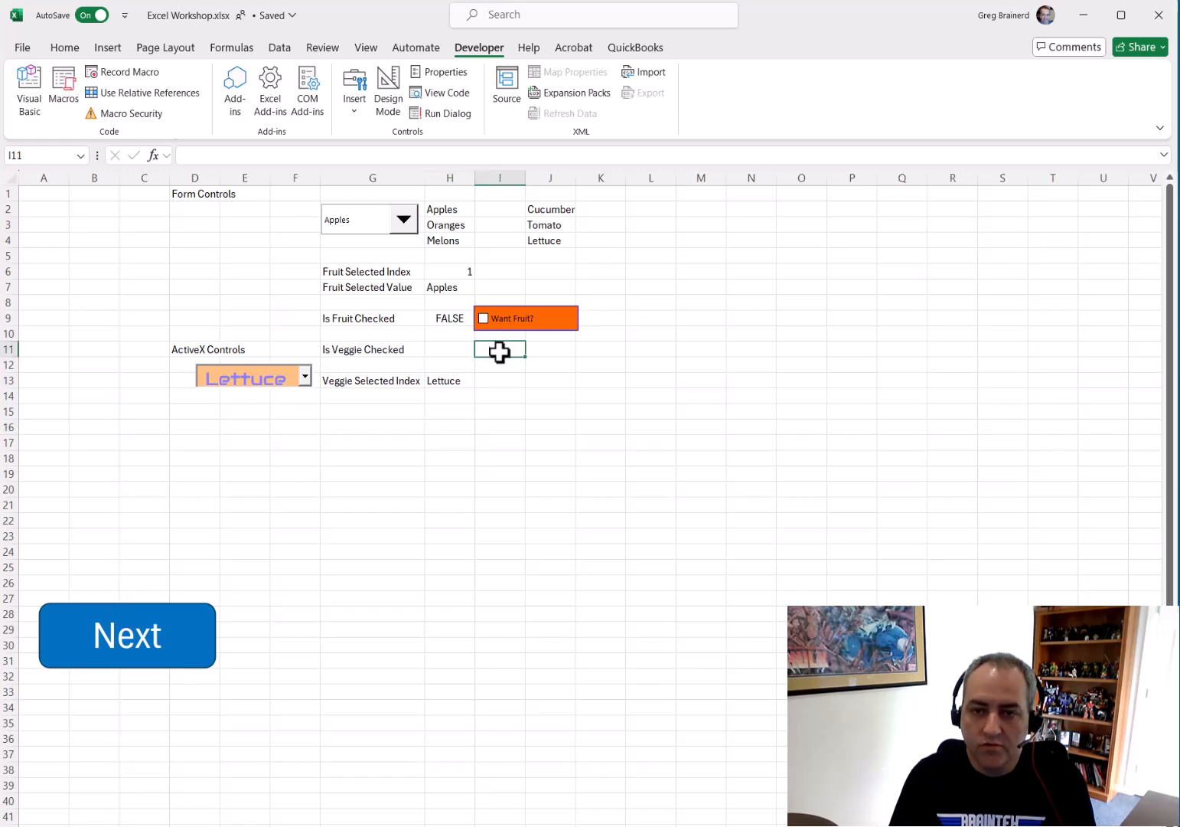
pyautogui.click(388, 109)
pyautogui.click(353, 117)
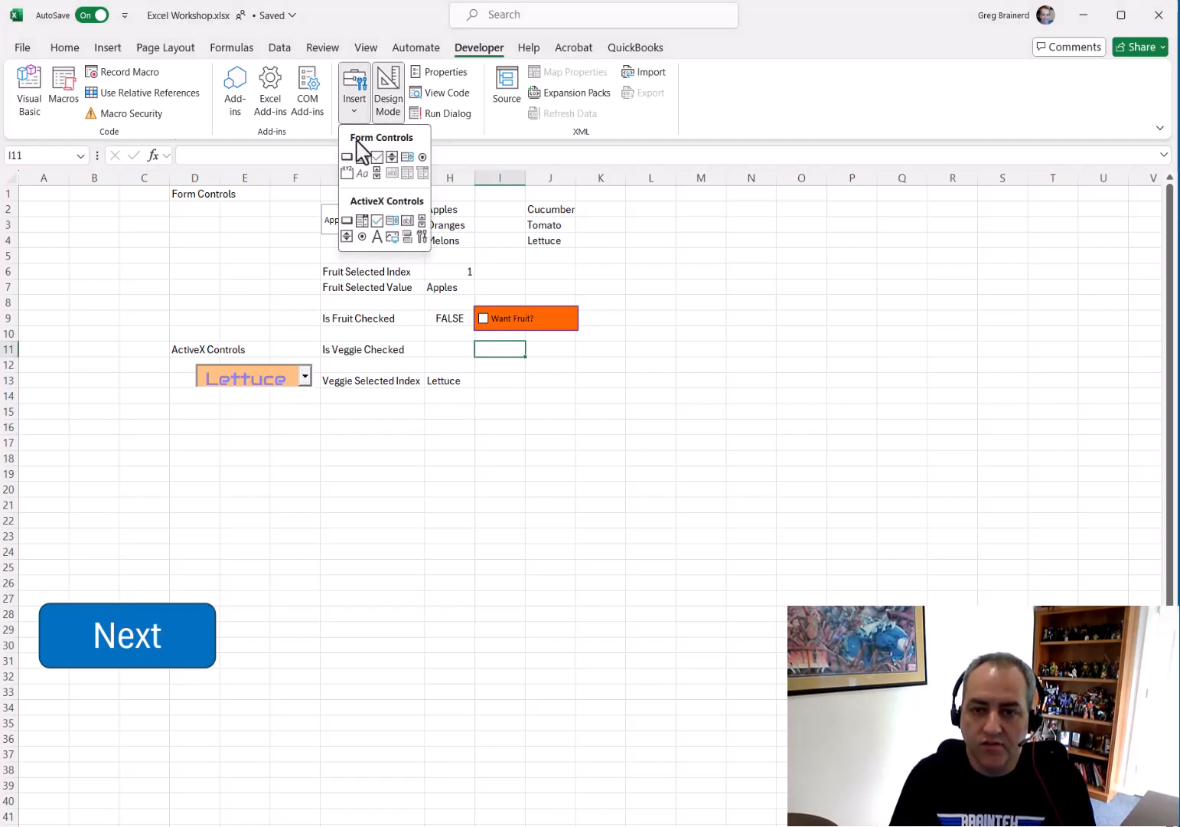
pyautogui.click(377, 220)
pyautogui.moveTo(476, 339)
pyautogui.mouseDown()
pyautogui.moveTo(517, 358)
pyautogui.moveTo(578, 360)
pyautogui.mouseUp()
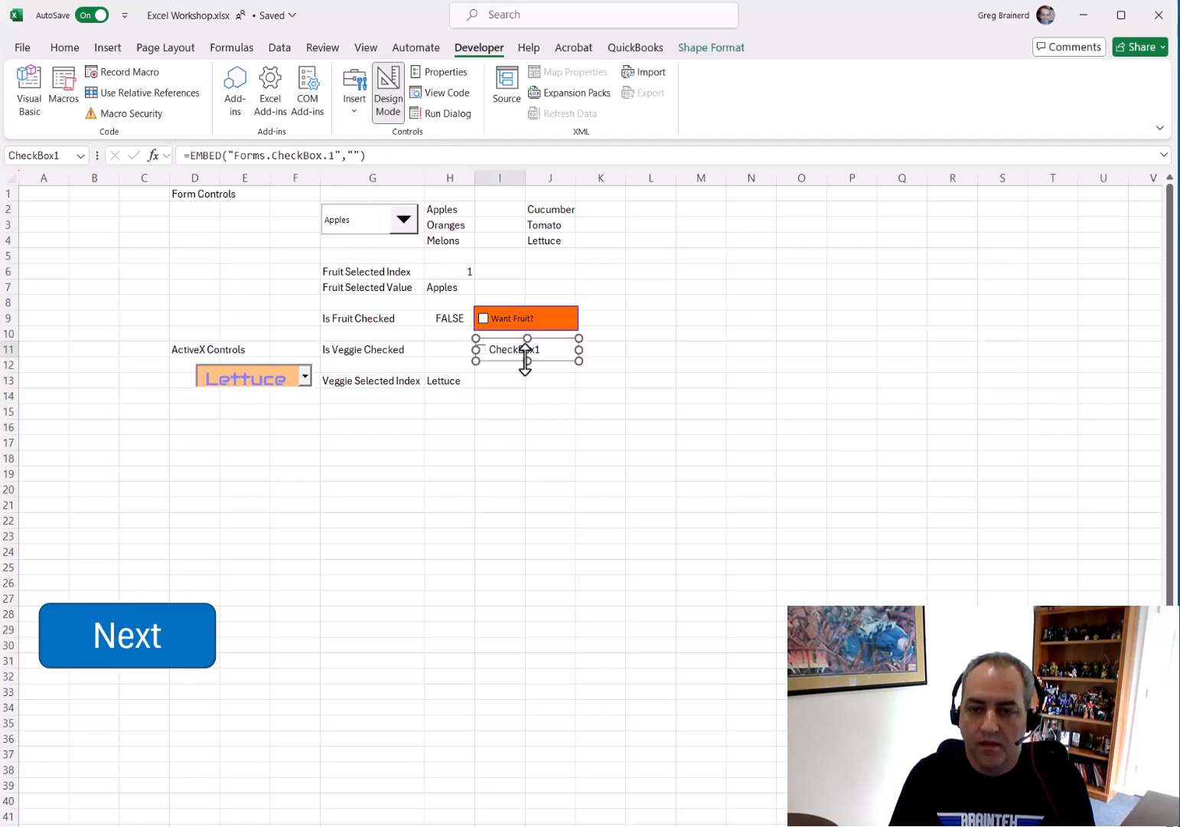
# Open the new check box's Format Control dialog, review its Protection and Size tabs, and cancel
pyautogui.rightClick(527, 354)
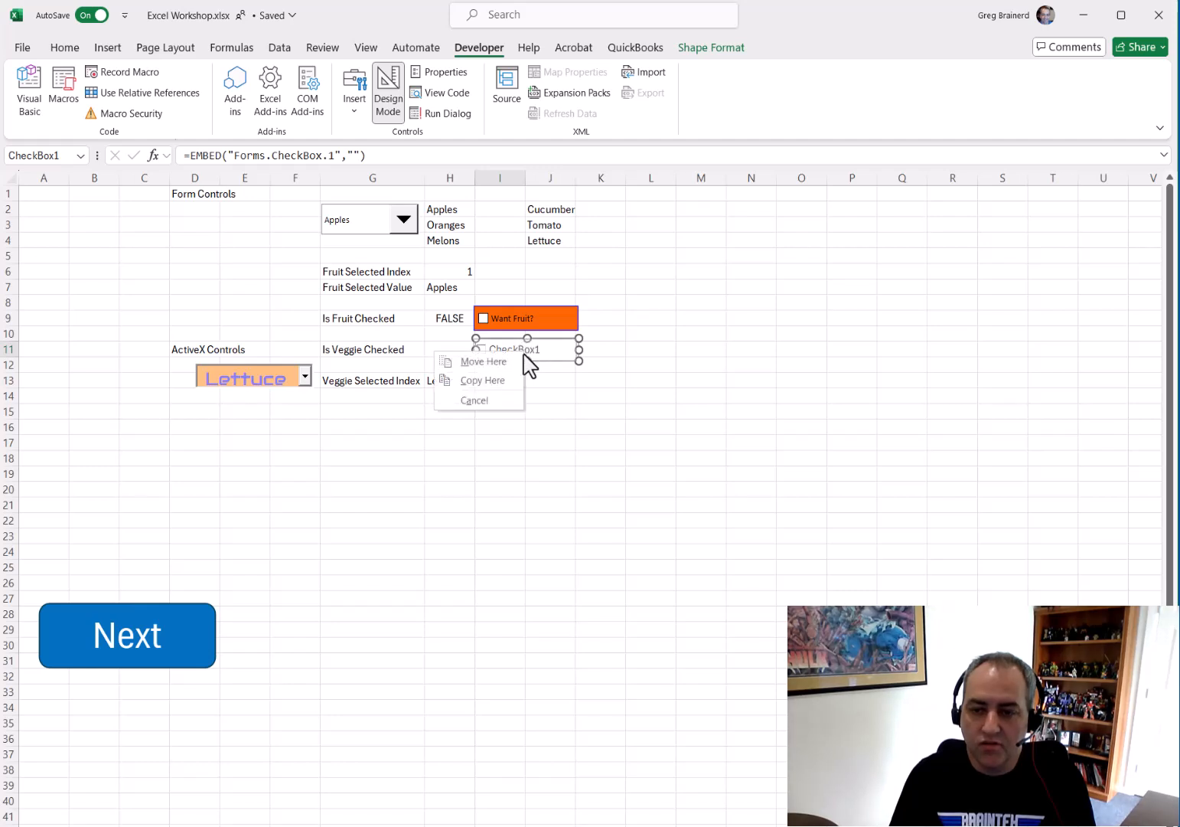
pyautogui.click(570, 382)
pyautogui.rightClick(530, 346)
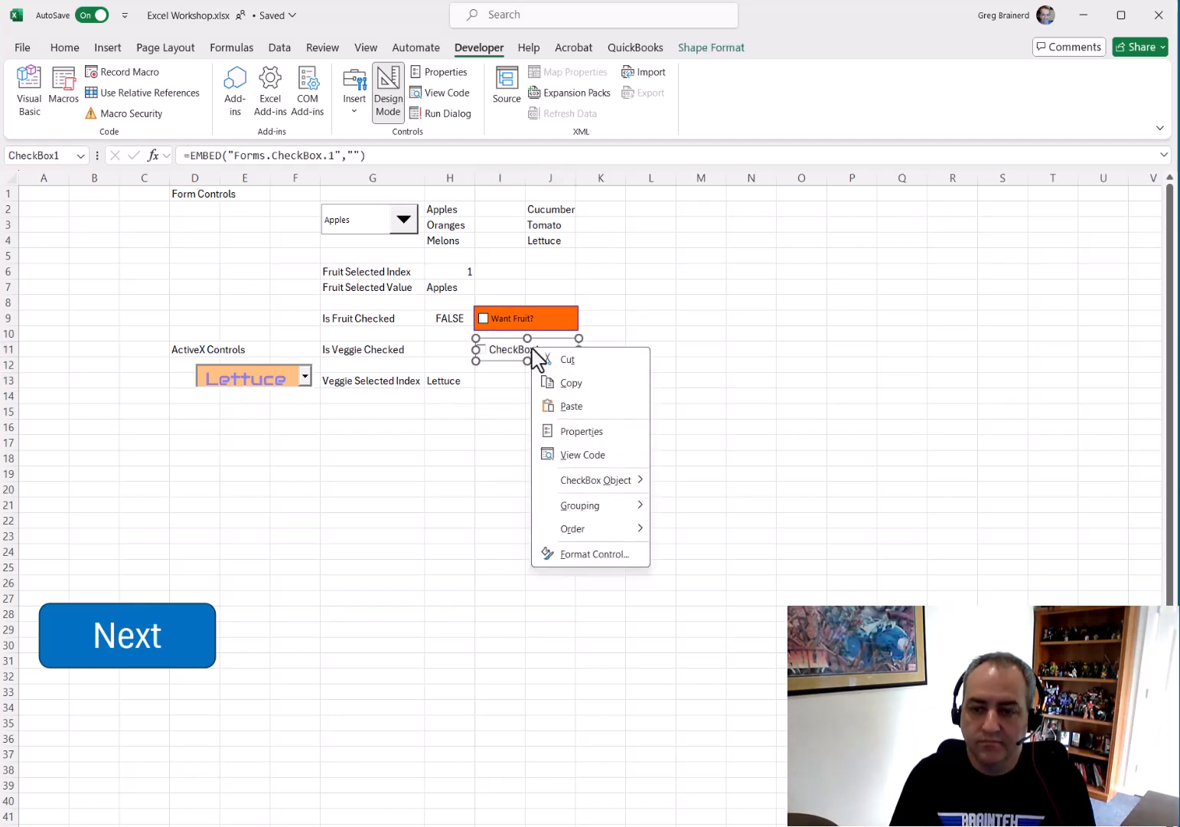
pyautogui.click(594, 553)
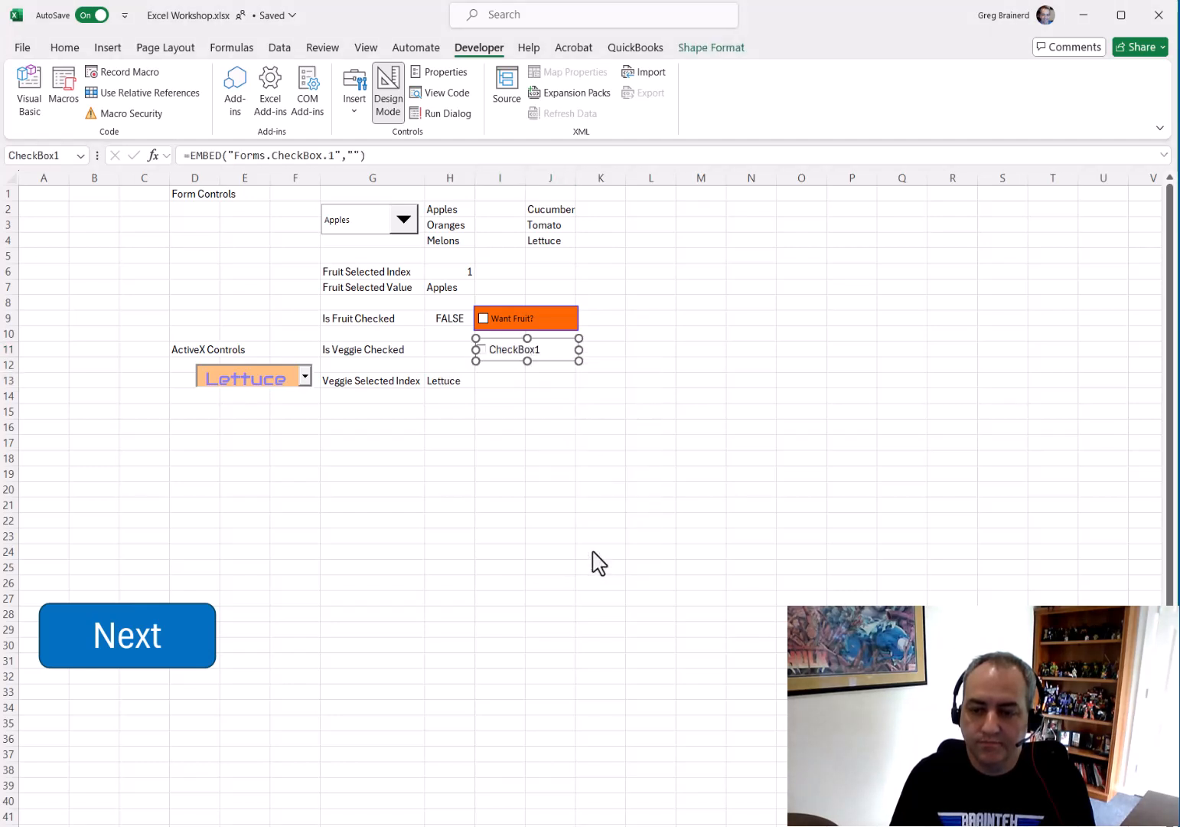
pyautogui.click(365, 422)
pyautogui.click(310, 422)
pyautogui.click(243, 423)
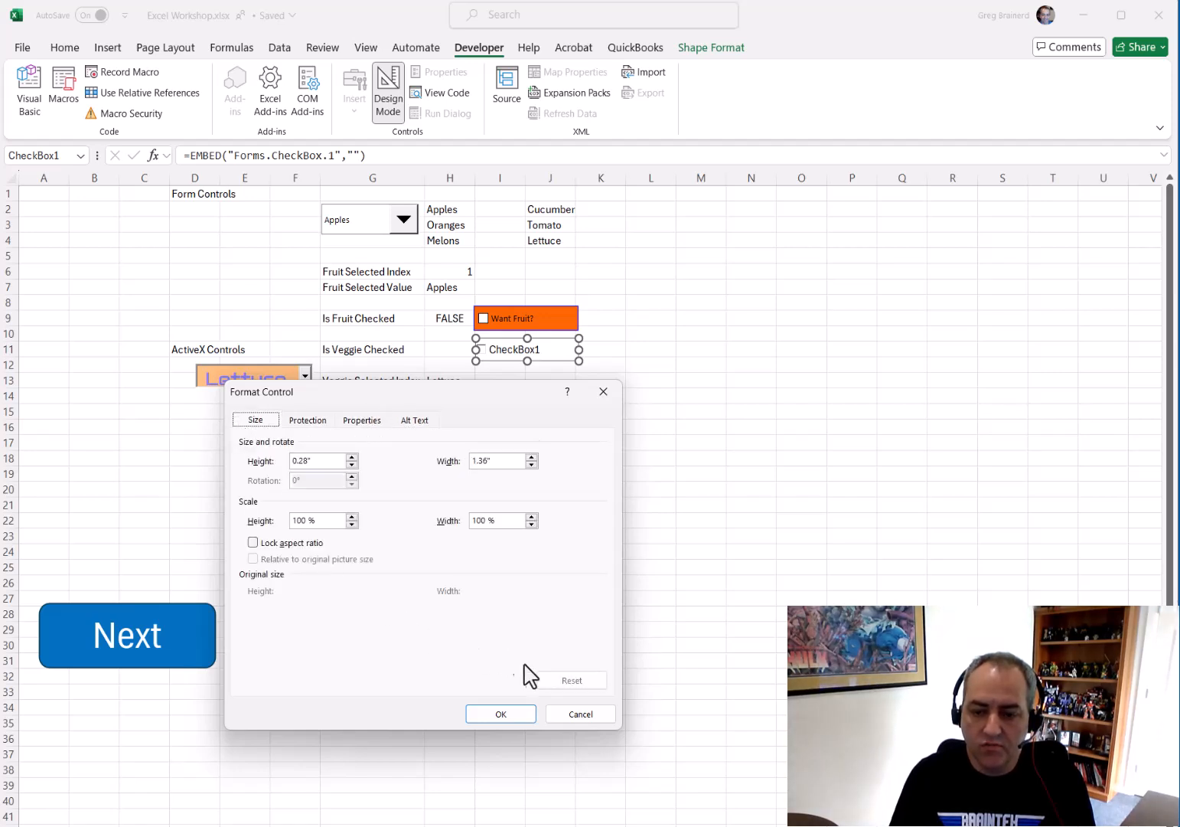
pyautogui.click(578, 712)
# Open the check box's properties and set its Caption to Want Veggies?
pyautogui.click(451, 74)
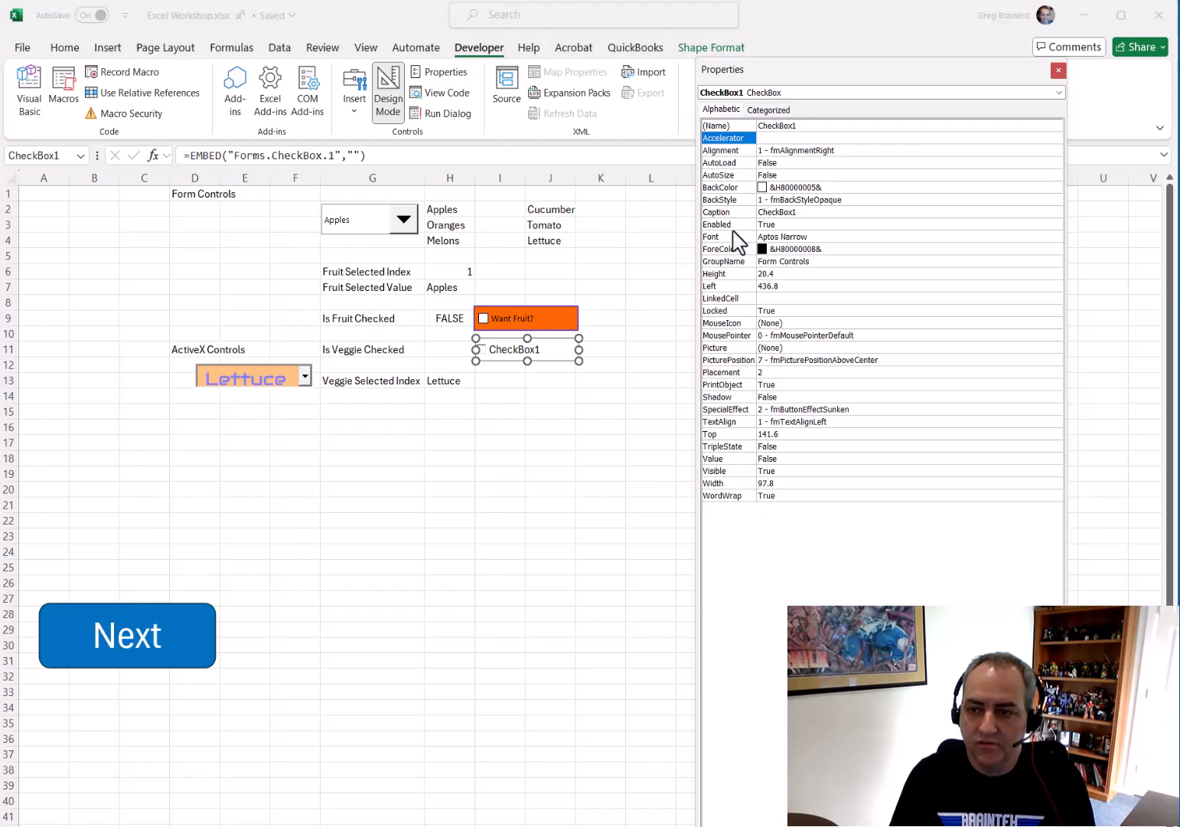
pyautogui.click(796, 212)
pyautogui.doubleClick(796, 212)
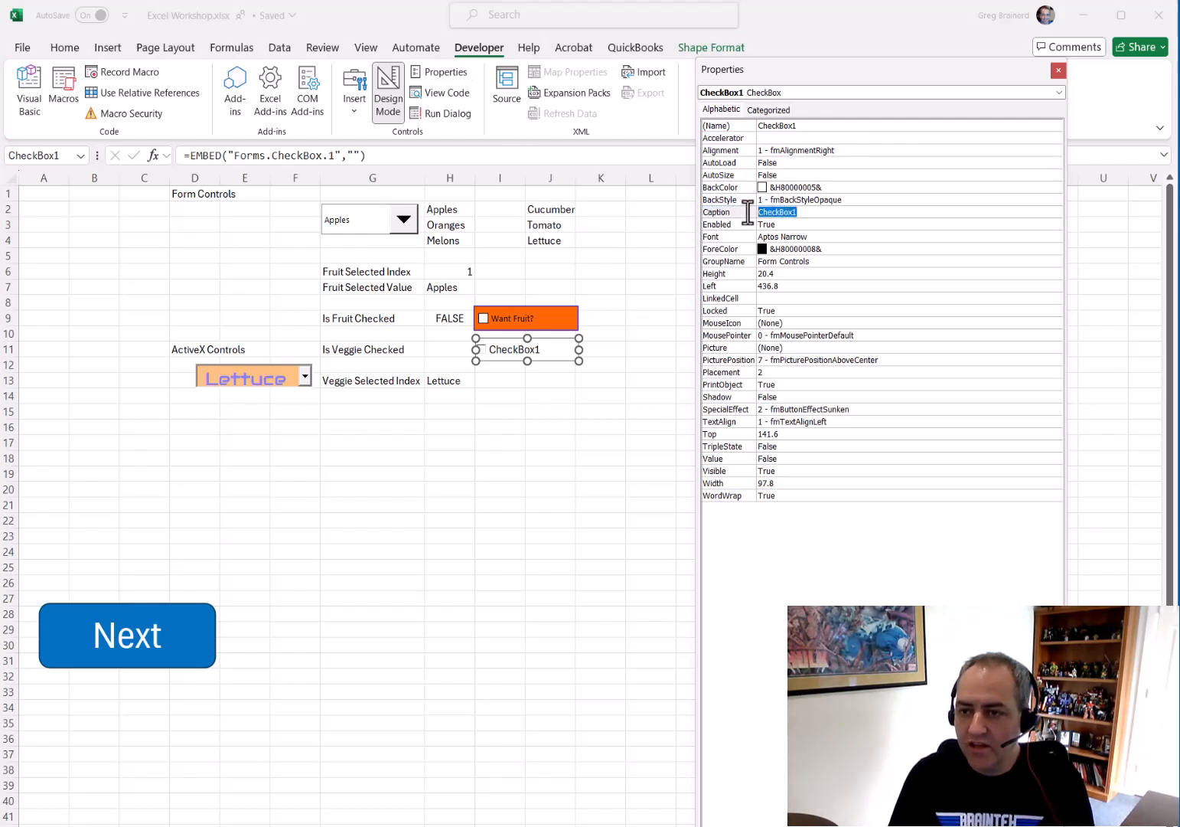
pyautogui.write('W')
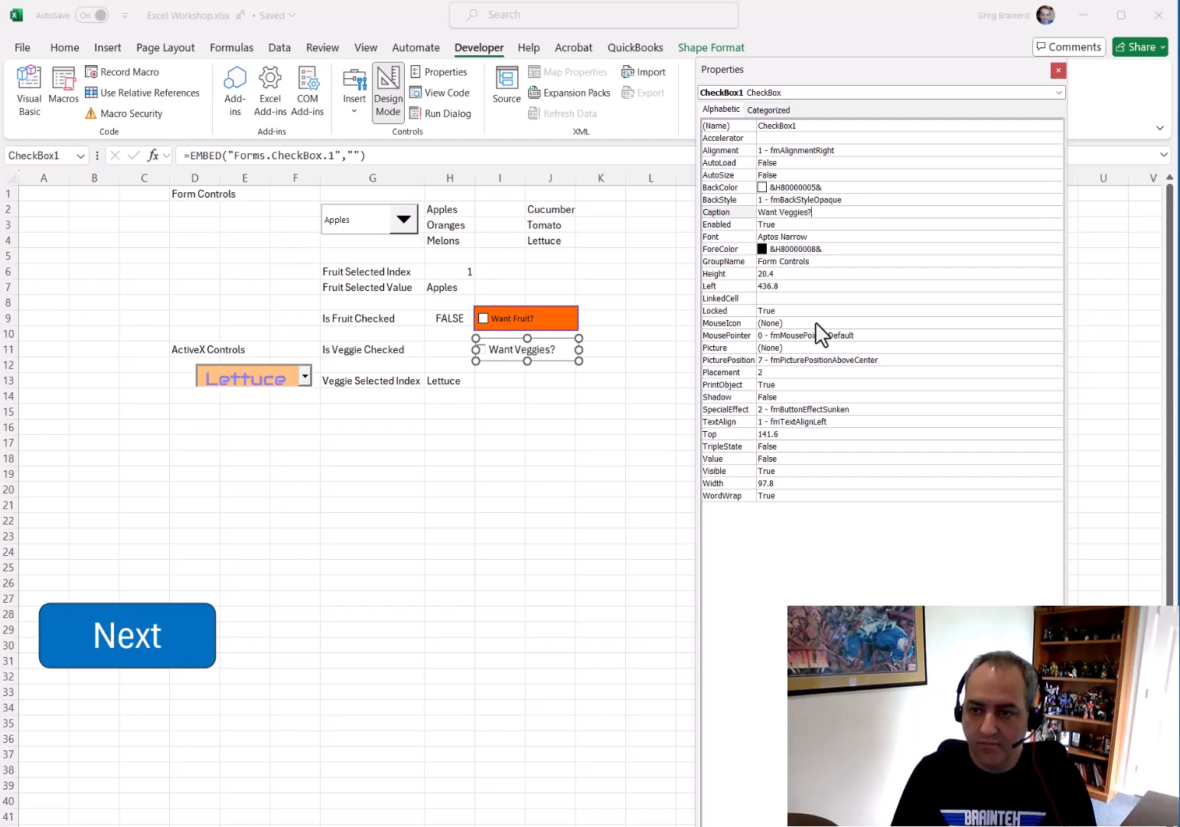
# Set the check box's BackColor to a light blue and its LinkedCell to H11
pyautogui.click(942, 188)
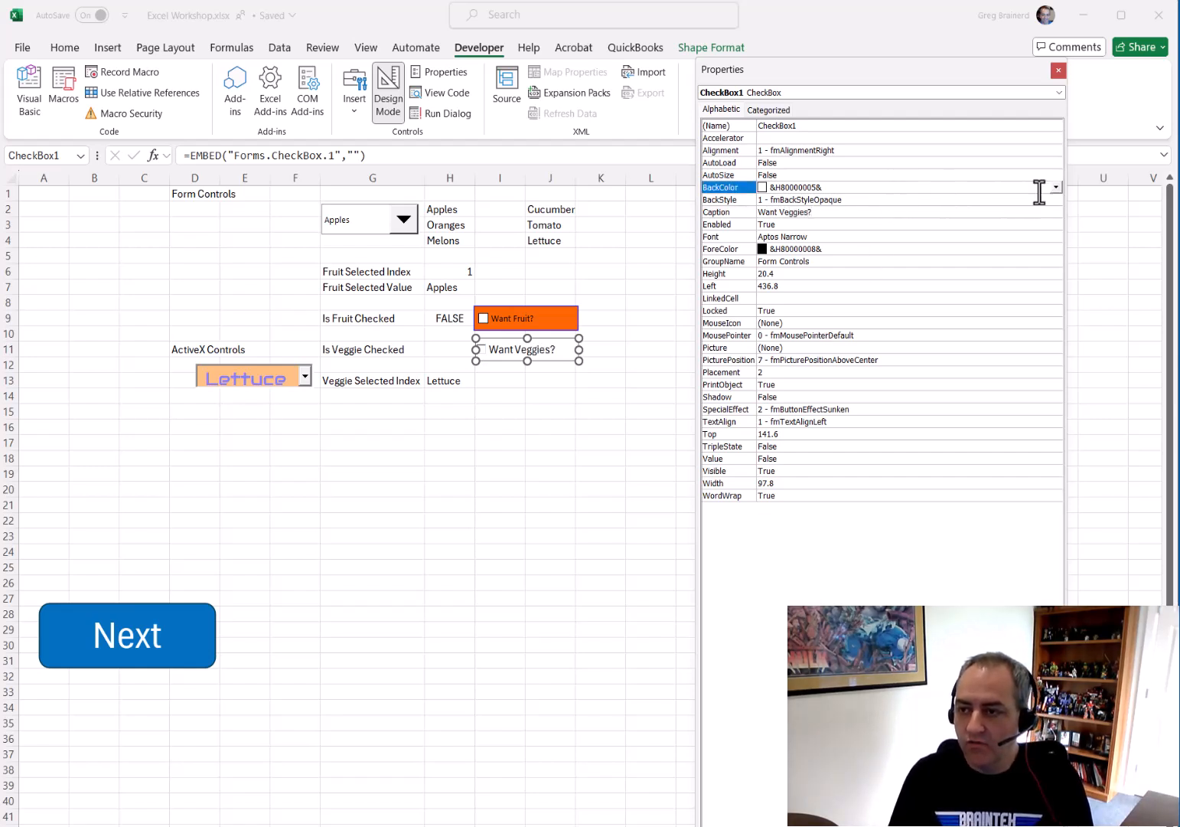
pyautogui.click(1056, 188)
pyautogui.click(950, 228)
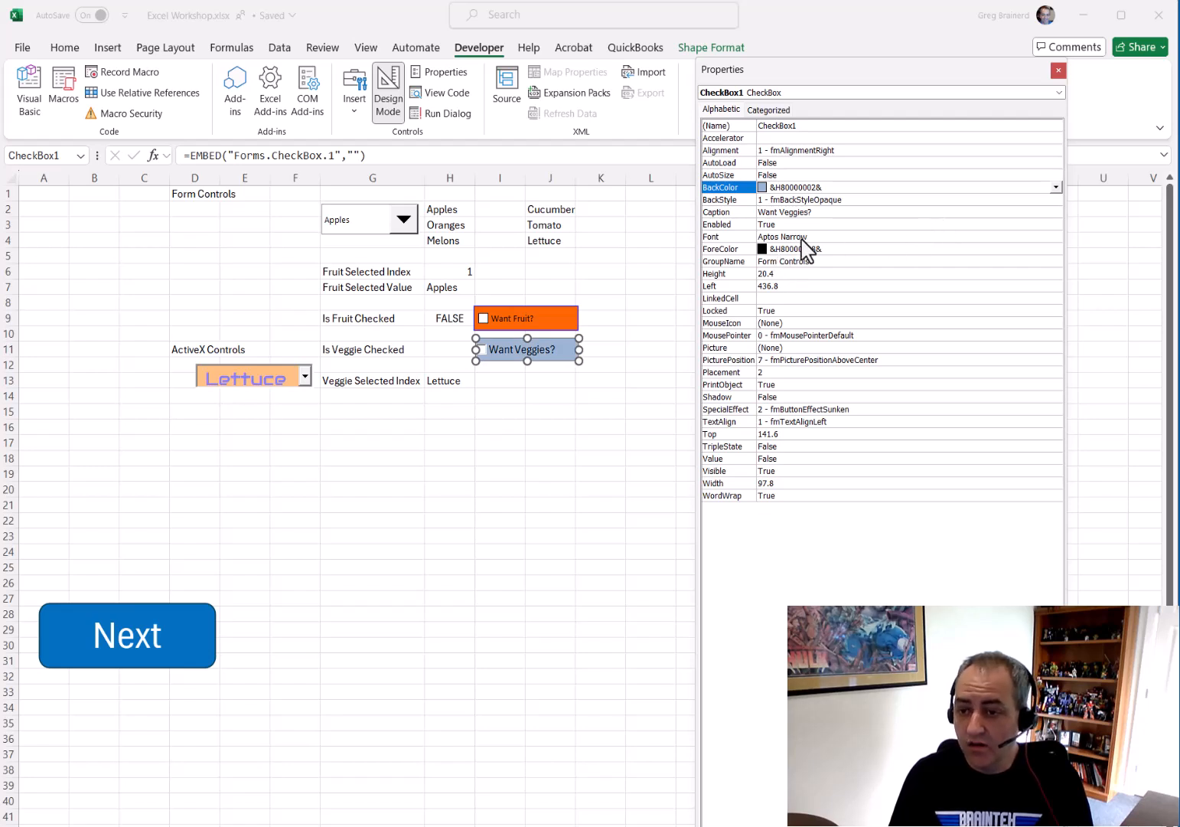
pyautogui.click(777, 299)
pyautogui.click(777, 298)
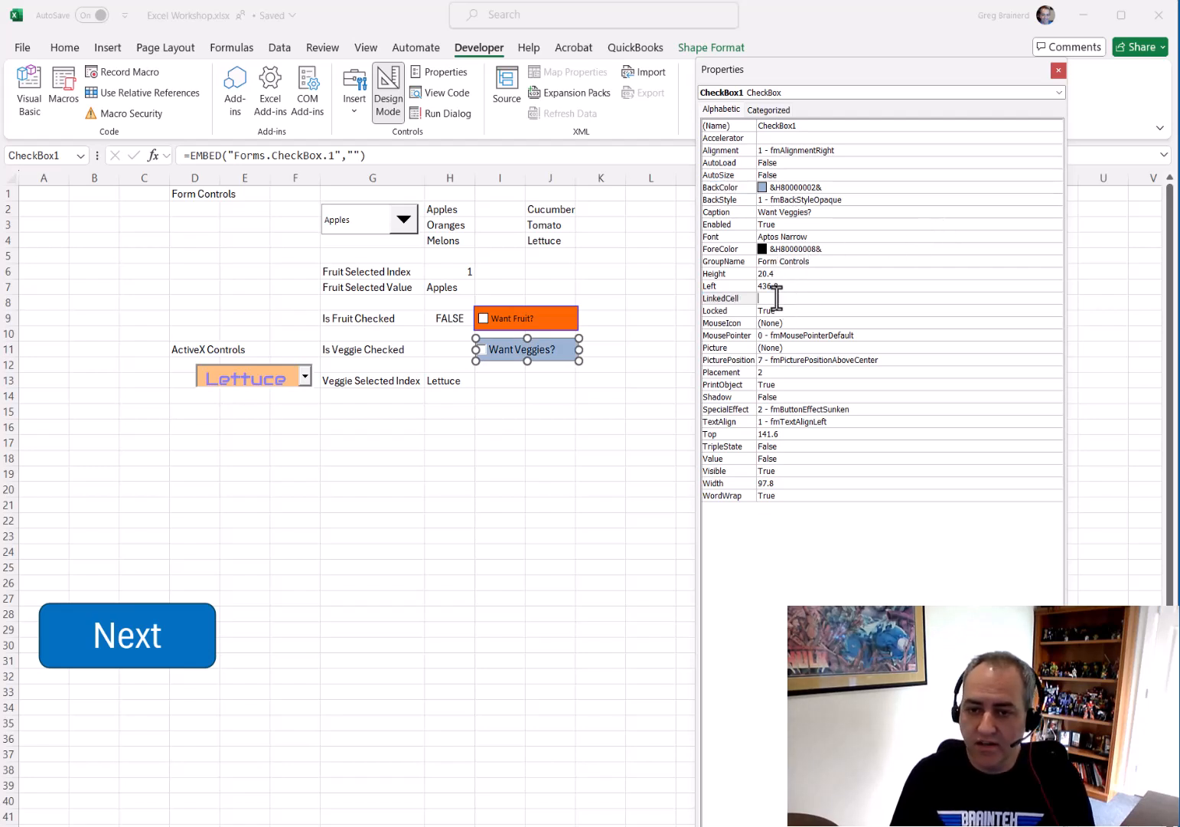
pyautogui.write('H11')
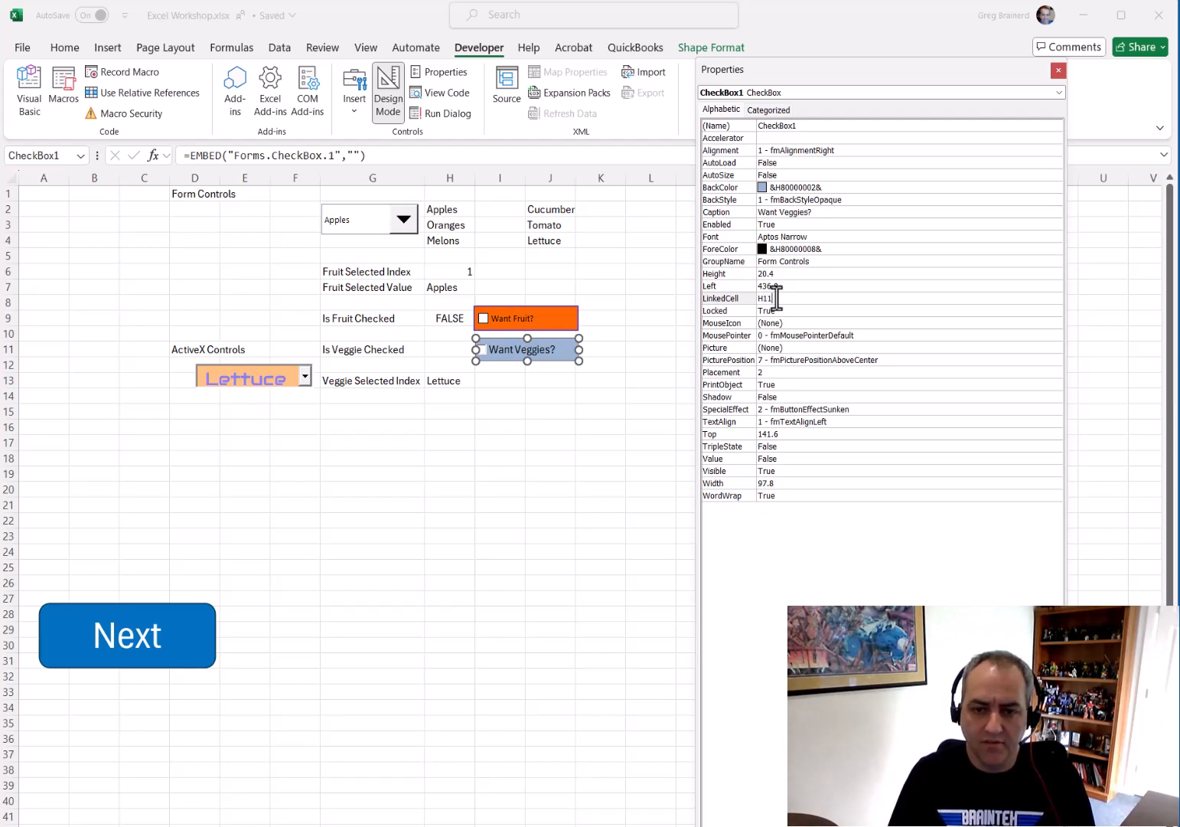
pyautogui.press('Return')
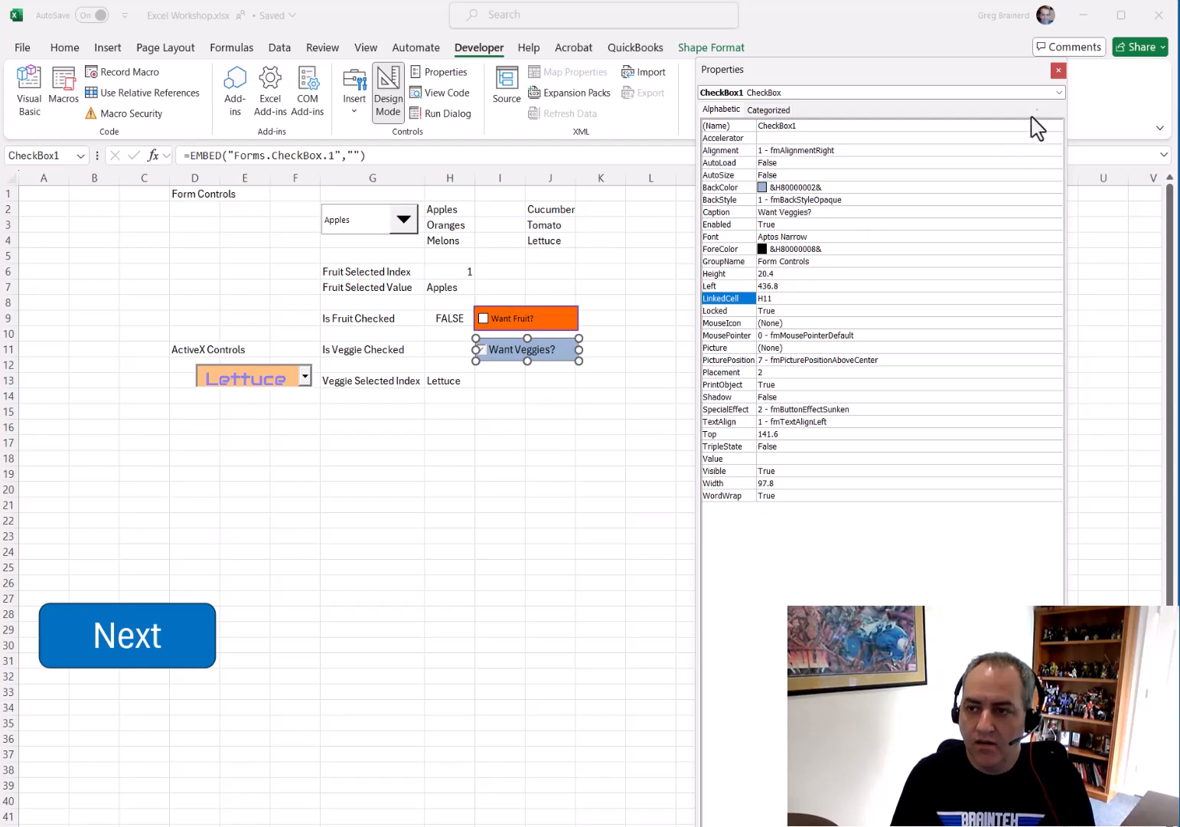
# Close the properties, exit Design Mode and test the Want Veggies? check box by checking and unchecking it
pyautogui.click(1058, 70)
pyautogui.click(701, 411)
pyautogui.click(389, 107)
pyautogui.click(483, 352)
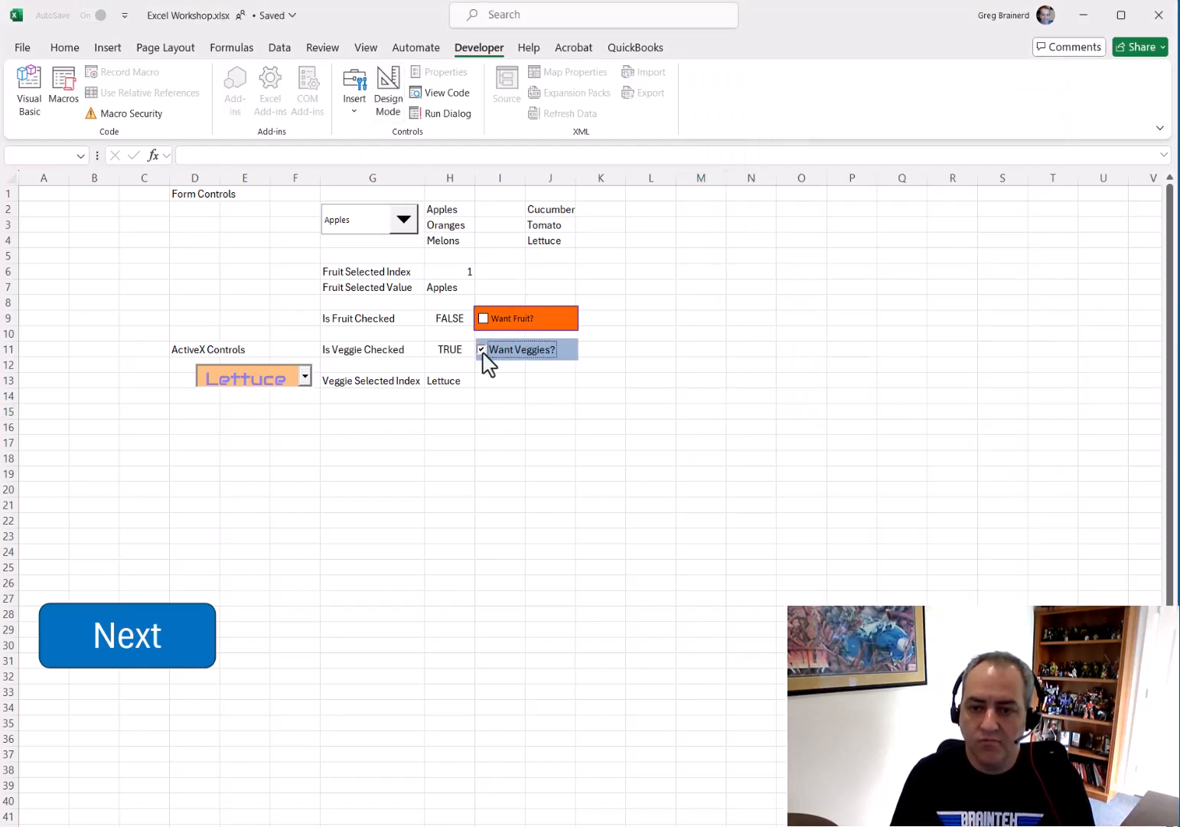
pyautogui.click(483, 352)
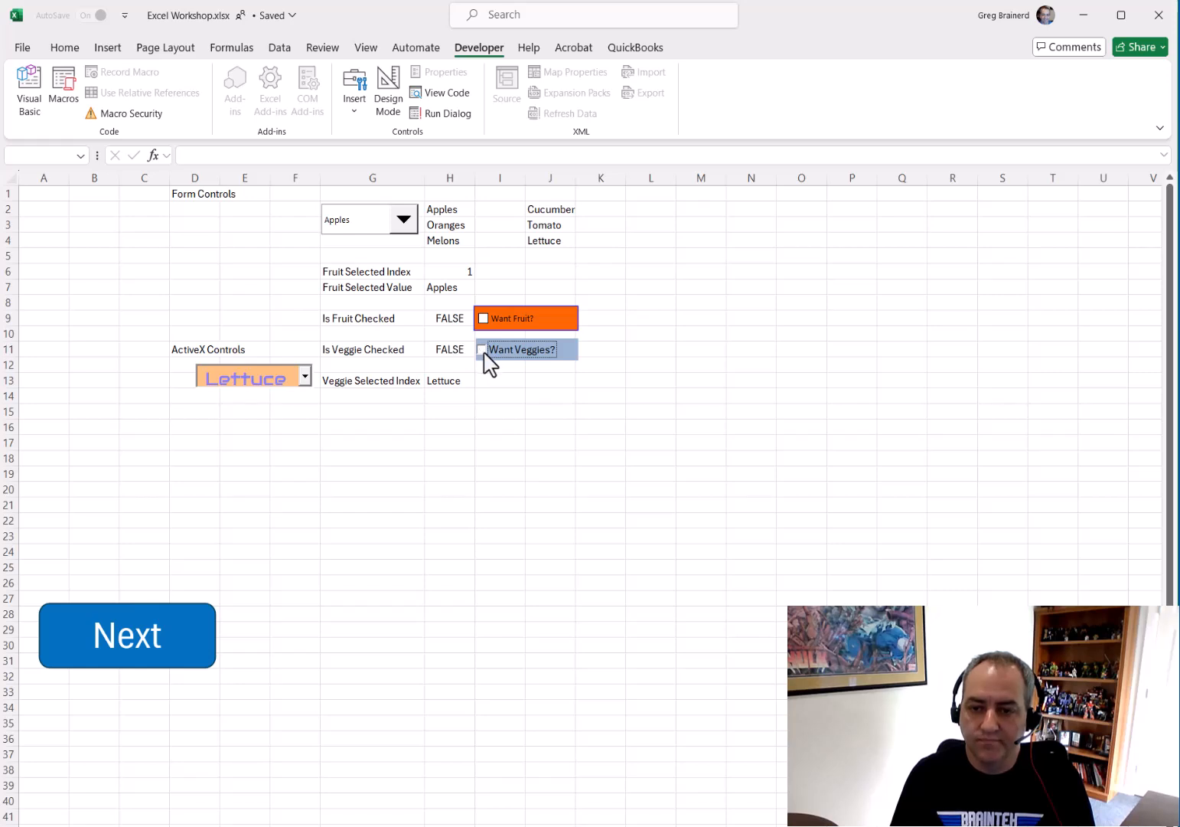
# Move the Want Fruit? form check box up to about row 8
pyautogui.rightClick(545, 325)
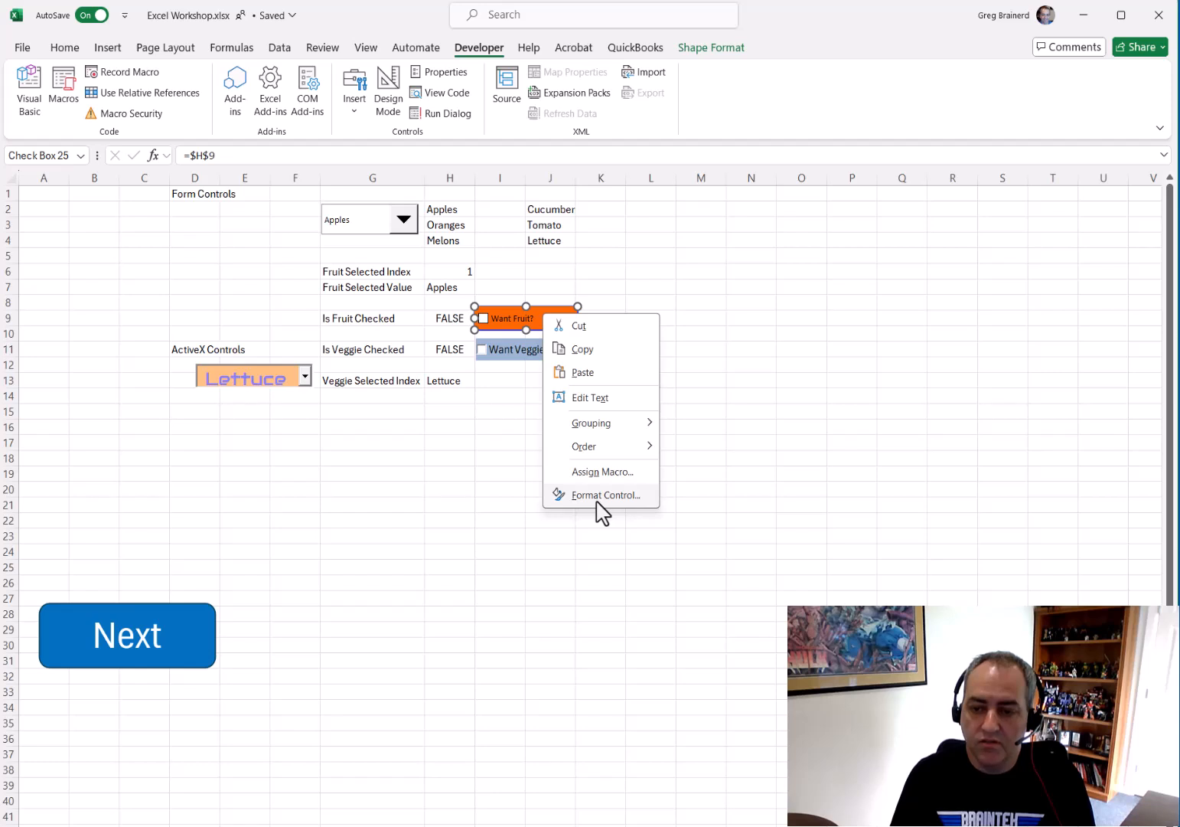
pyautogui.click(540, 320)
pyautogui.moveTo(558, 311)
pyautogui.mouseDown()
pyautogui.moveTo(601, 298)
pyautogui.moveTo(593, 274)
pyautogui.moveTo(576, 300)
pyautogui.mouseUp()
pyautogui.click(567, 364)
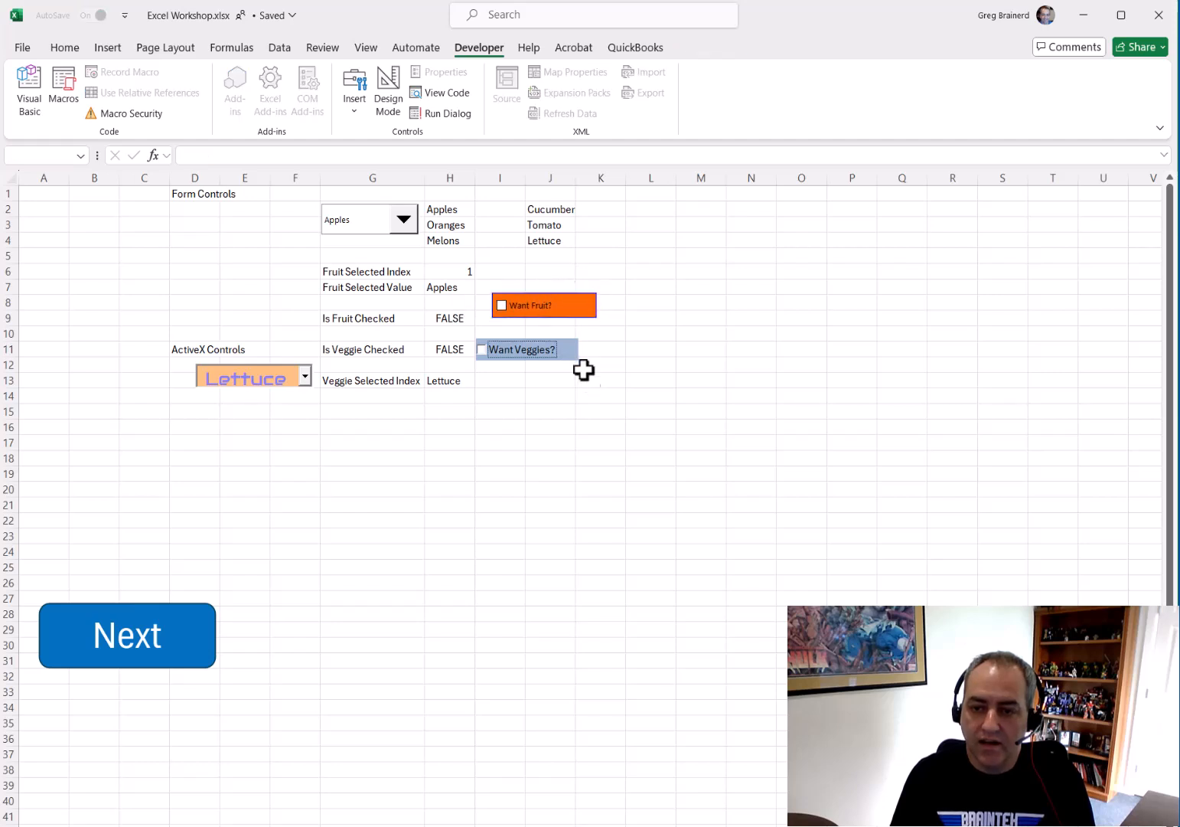
# Open the veggie combo box list, then follow the Next button to the next sheet
pyautogui.click(249, 380)
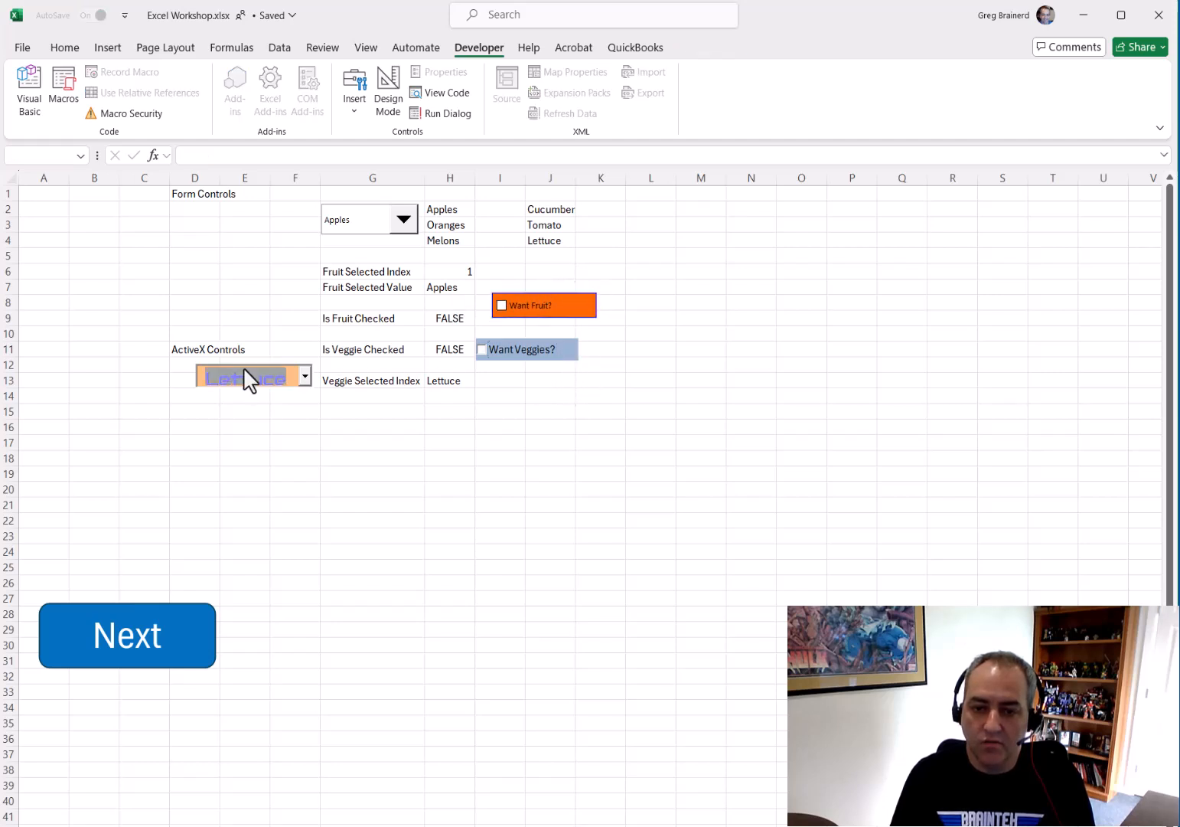
pyautogui.click(305, 376)
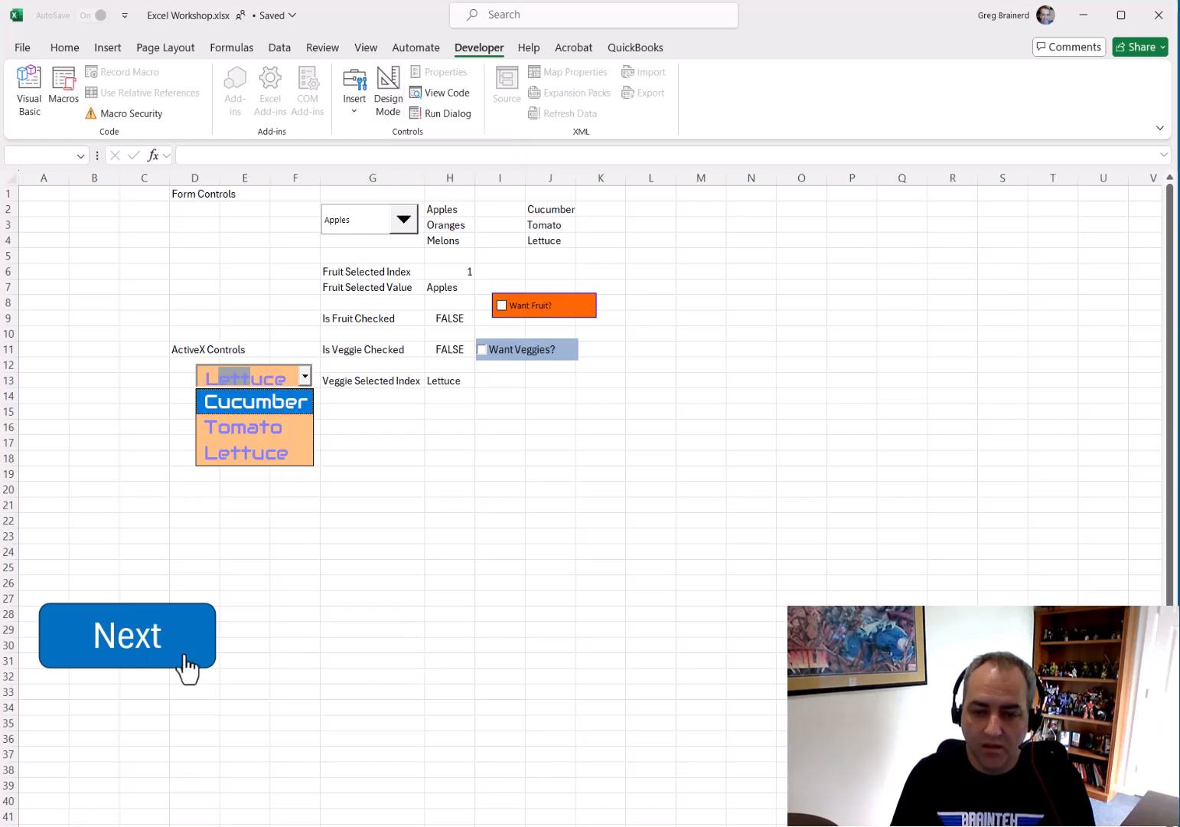
pyautogui.click(145, 641)
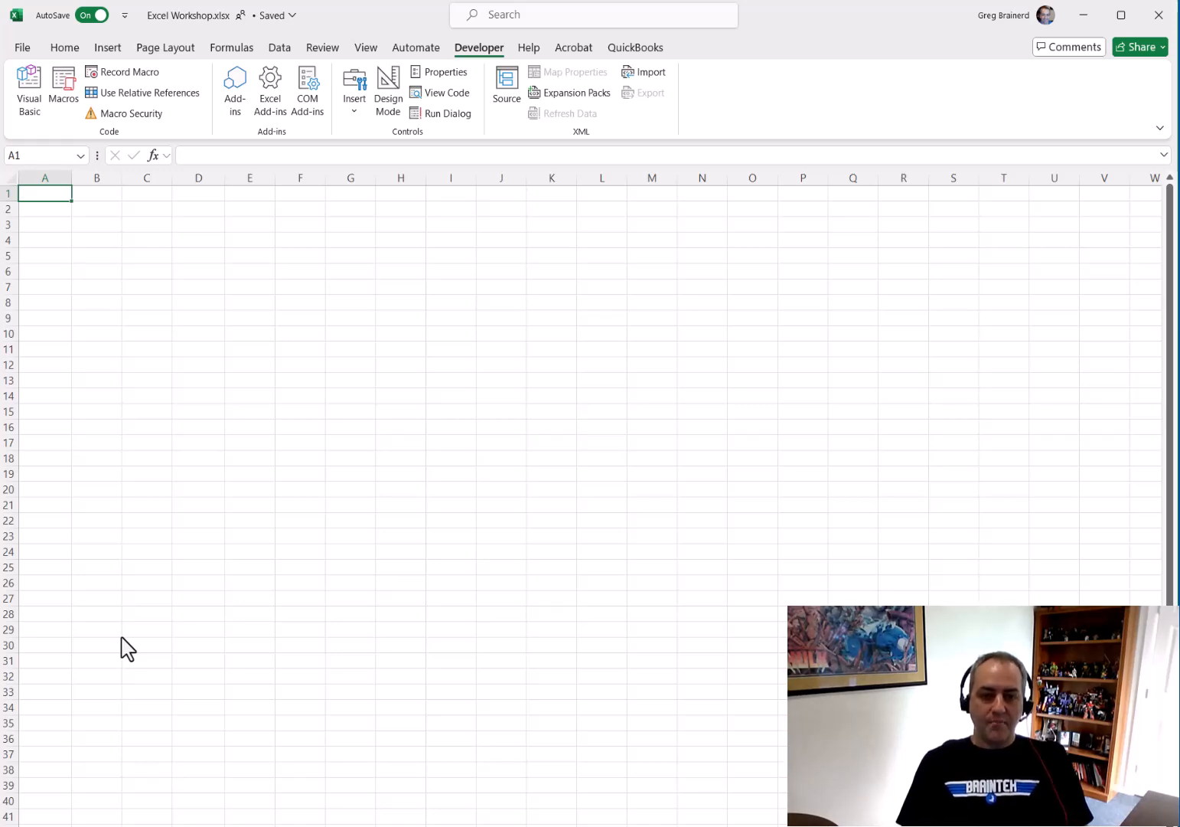
# Insert a five-point star shape spanning about B5 to F15, roughly 1.95" by 2.48"
pyautogui.click(106, 224)
pyautogui.click(113, 52)
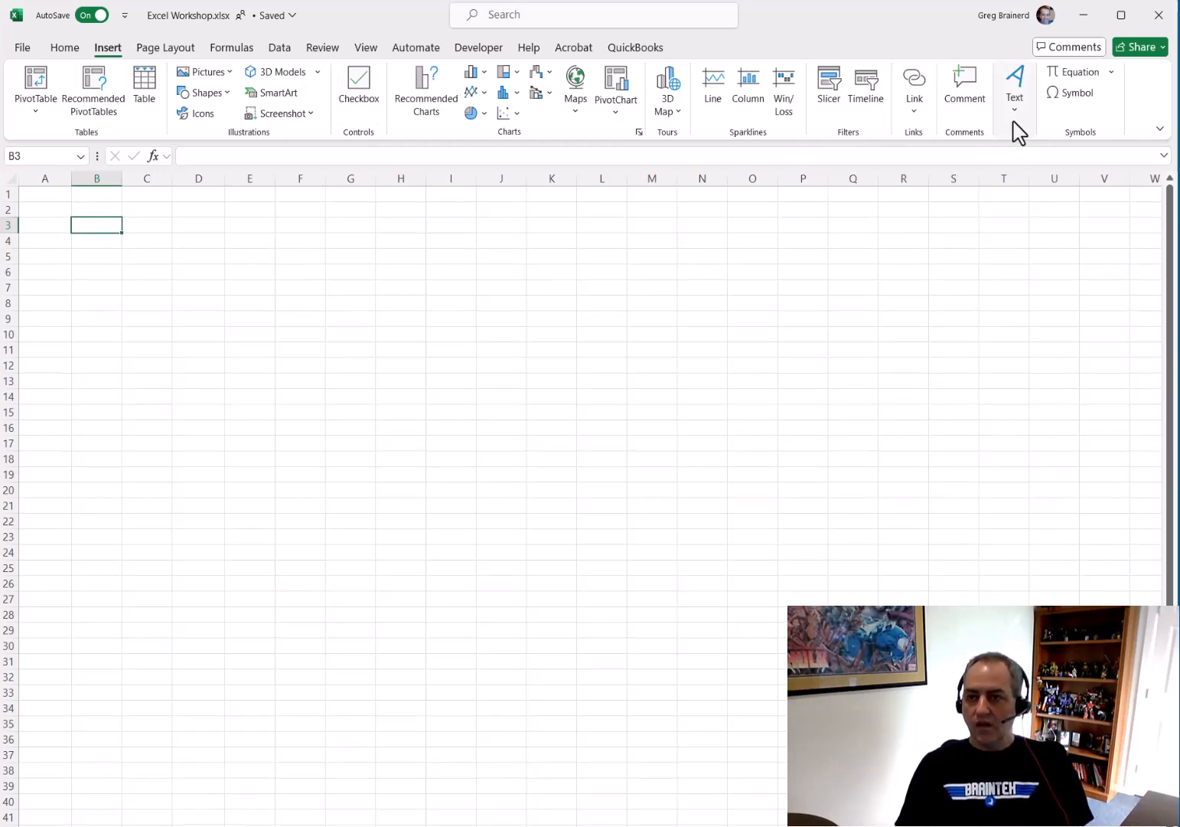
pyautogui.click(215, 96)
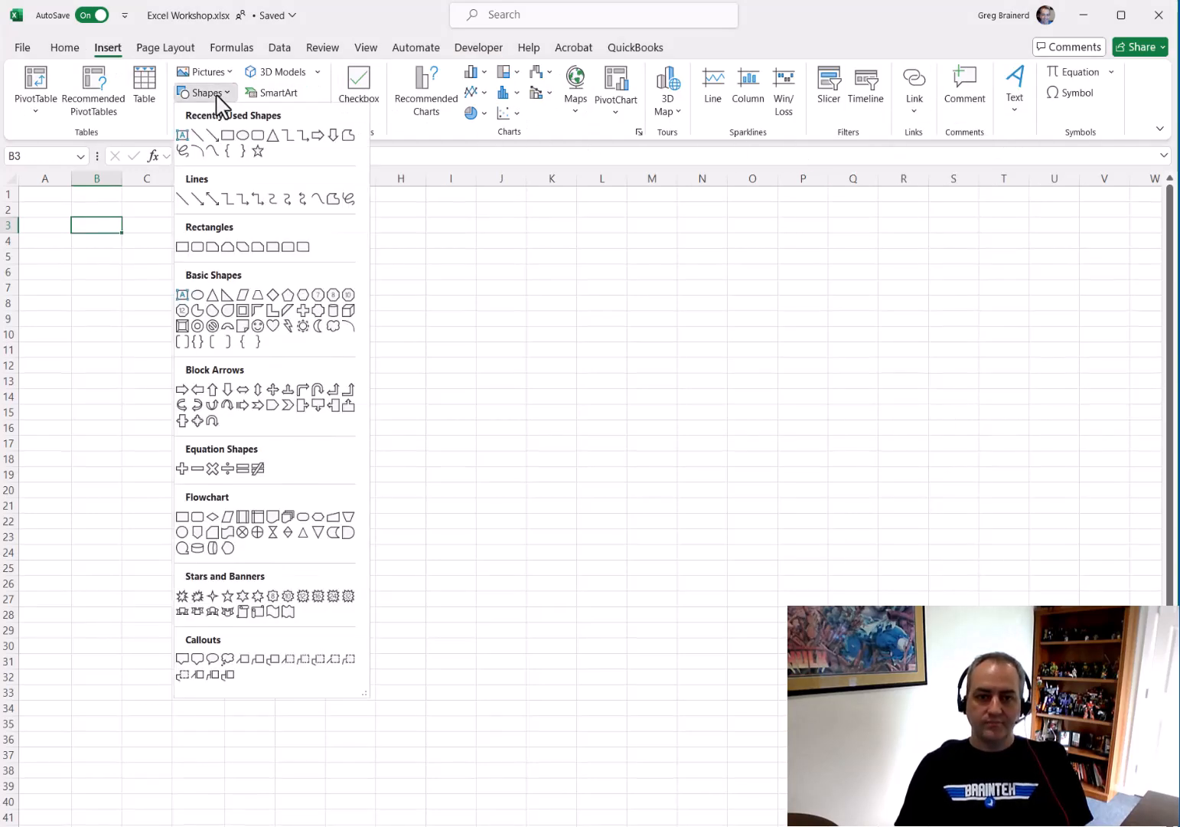
pyautogui.click(256, 150)
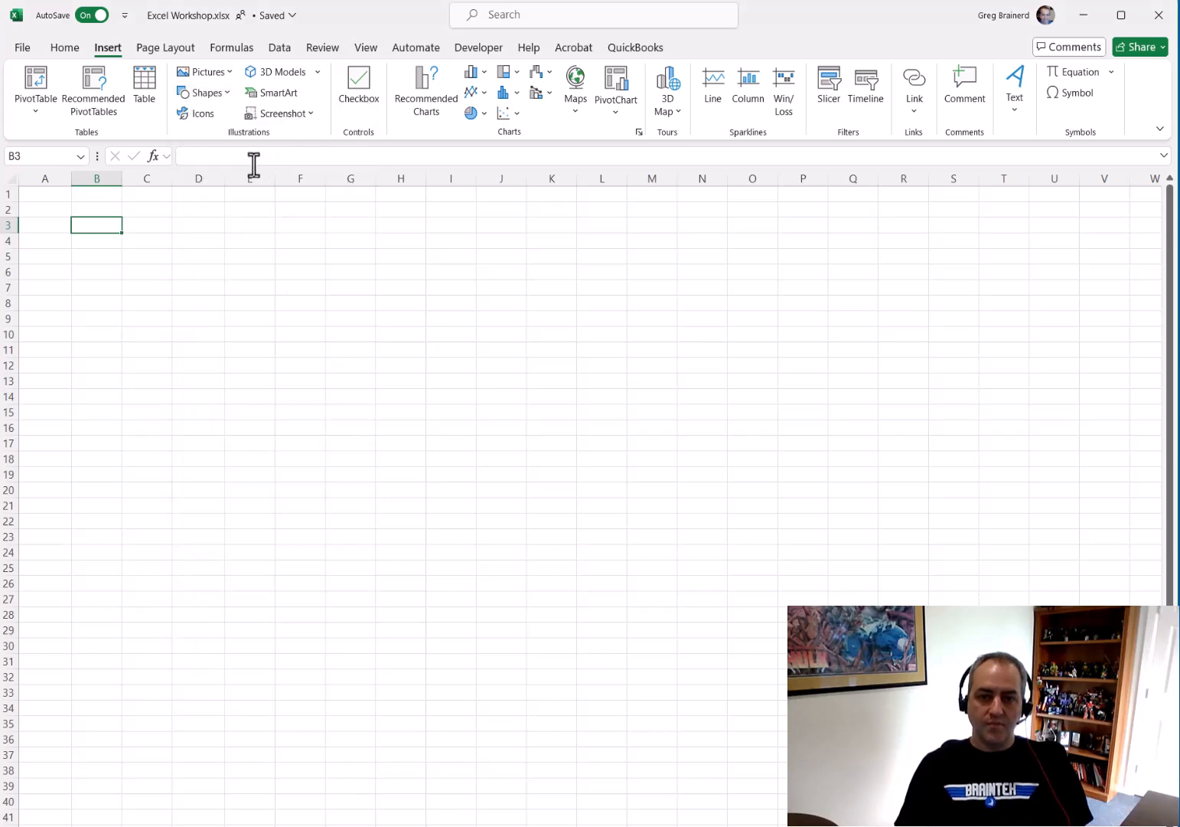
pyautogui.moveTo(111, 255); pyautogui.dragTo(298, 407)
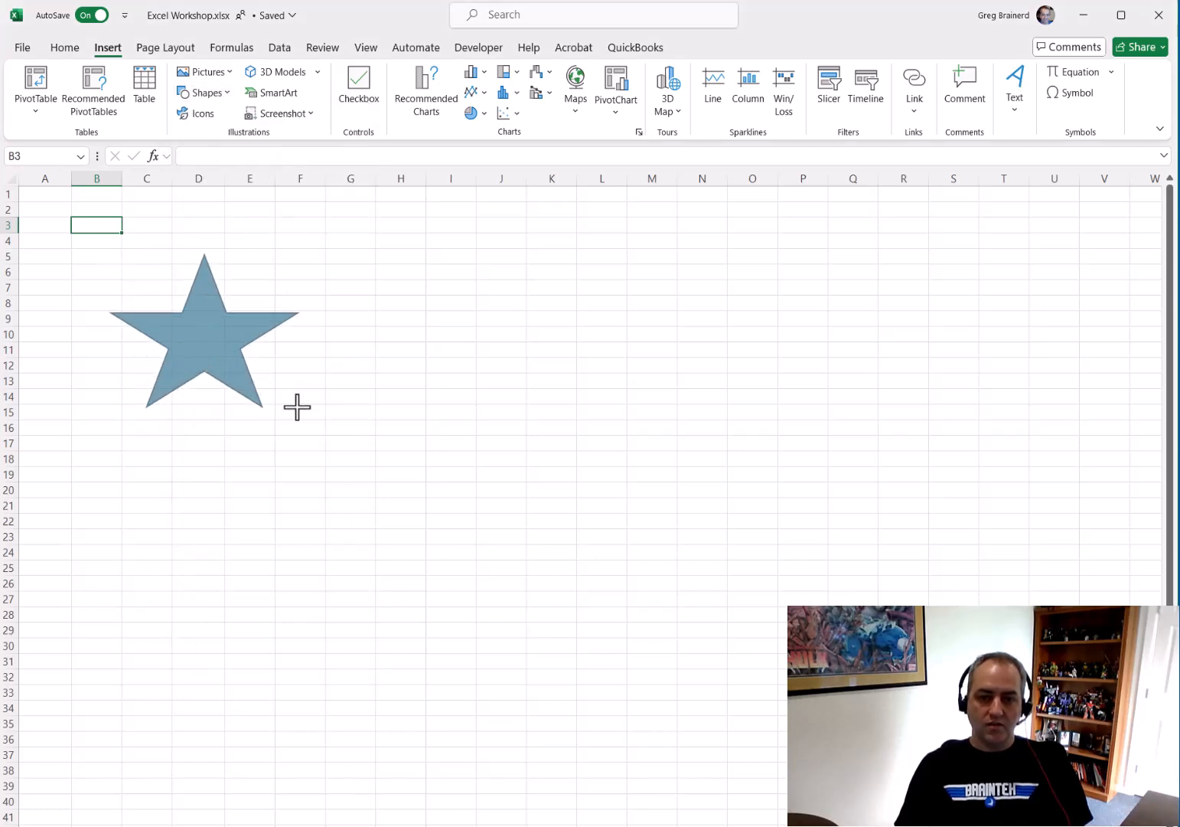
# Add the text Next to the star and center it horizontally and vertically
pyautogui.click(214, 345)
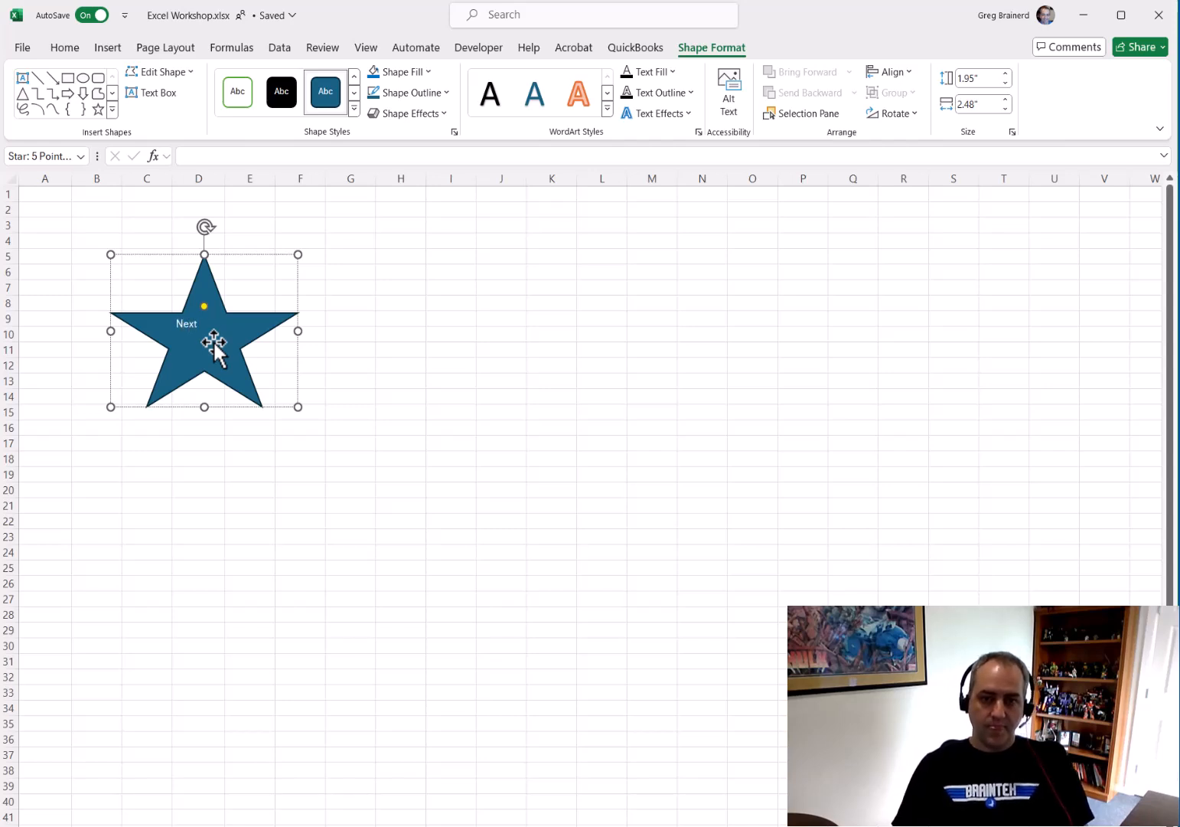
pyautogui.click(67, 49)
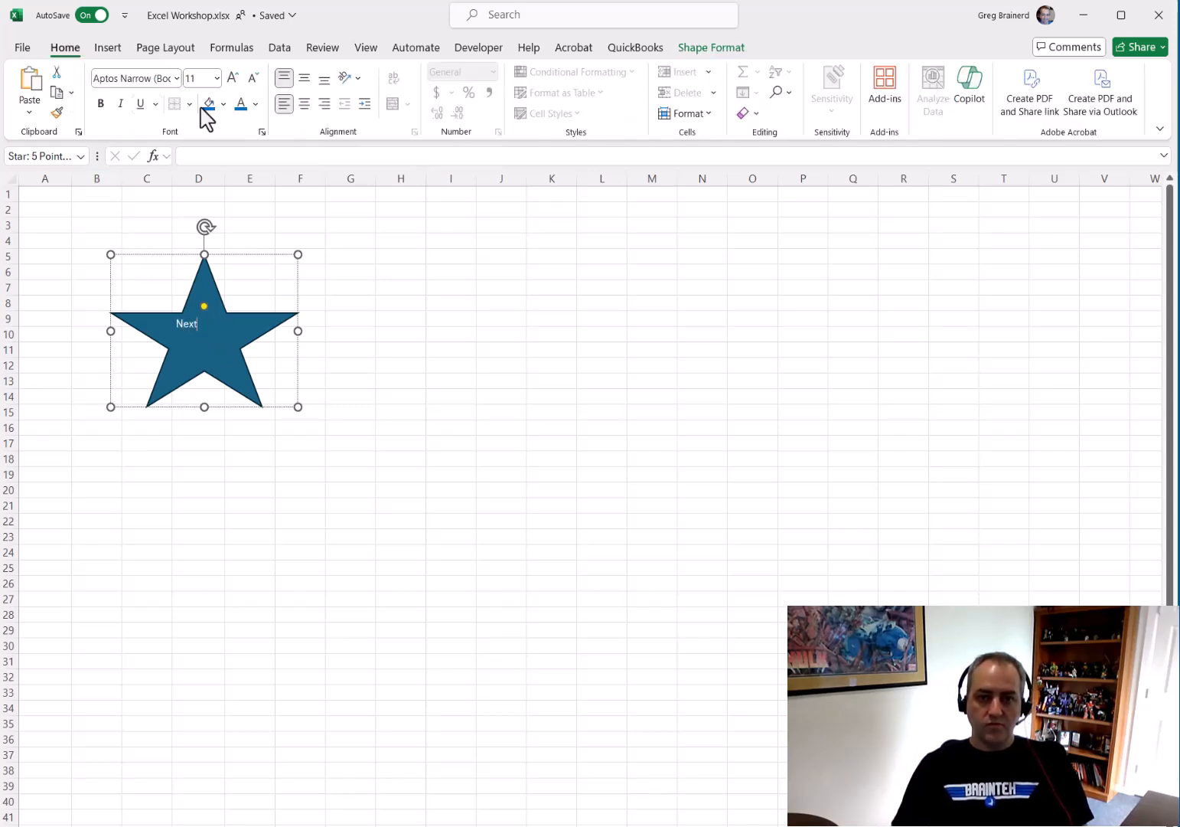
pyautogui.click(304, 104)
pyautogui.click(304, 78)
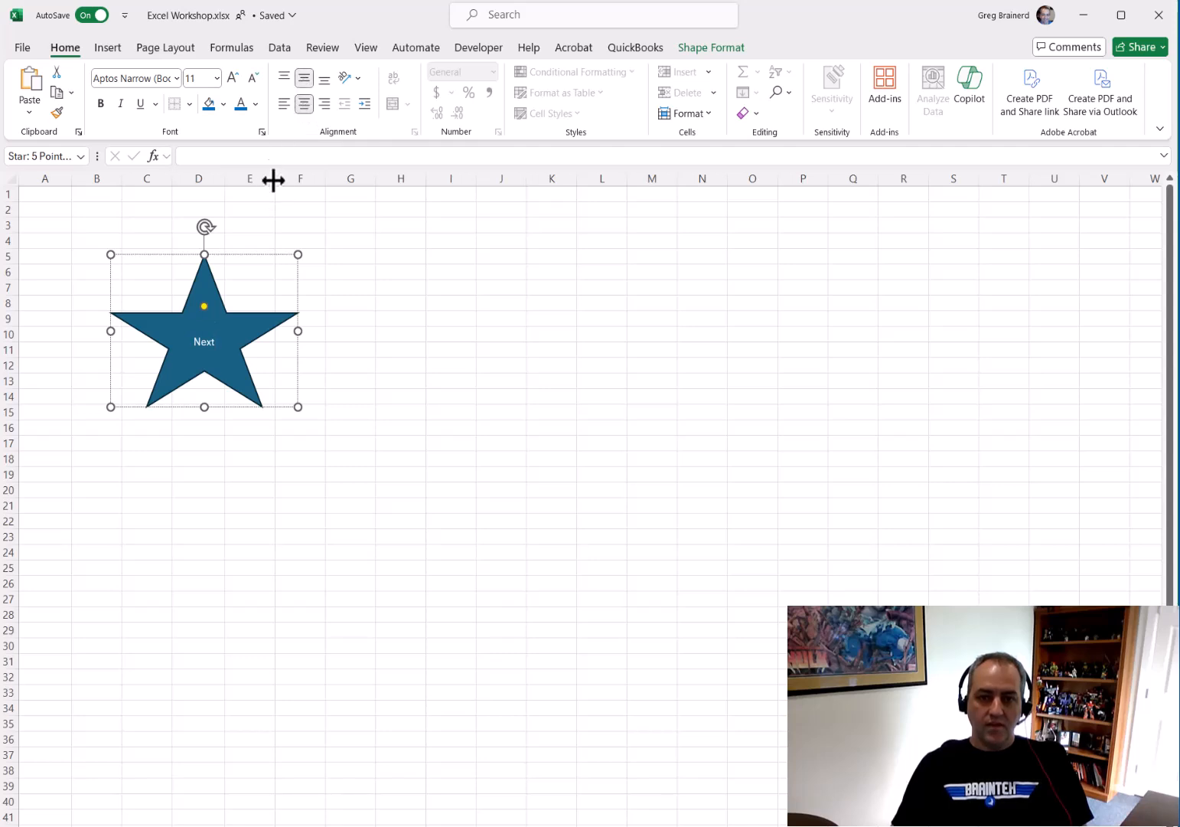
# Increase the star's text font size to 28
pyautogui.click(231, 78)
pyautogui.click(232, 78)
pyautogui.click(231, 78)
pyautogui.click(231, 78)
pyautogui.click(231, 79)
pyautogui.click(231, 78)
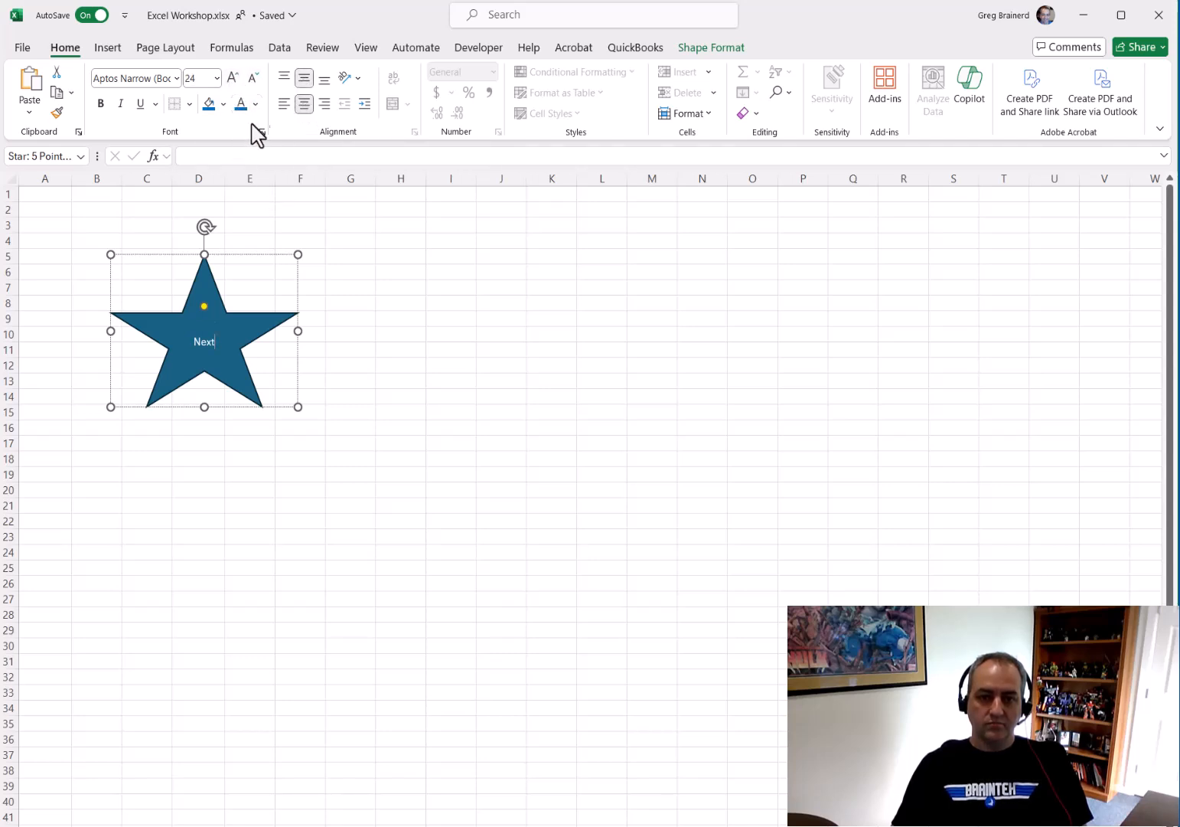
pyautogui.click(237, 257)
pyautogui.click(232, 78)
pyautogui.click(231, 78)
pyautogui.click(231, 79)
pyautogui.click(231, 78)
pyautogui.click(231, 78)
pyautogui.click(231, 78)
pyautogui.click(231, 78)
pyautogui.click(283, 223)
pyautogui.click(215, 342)
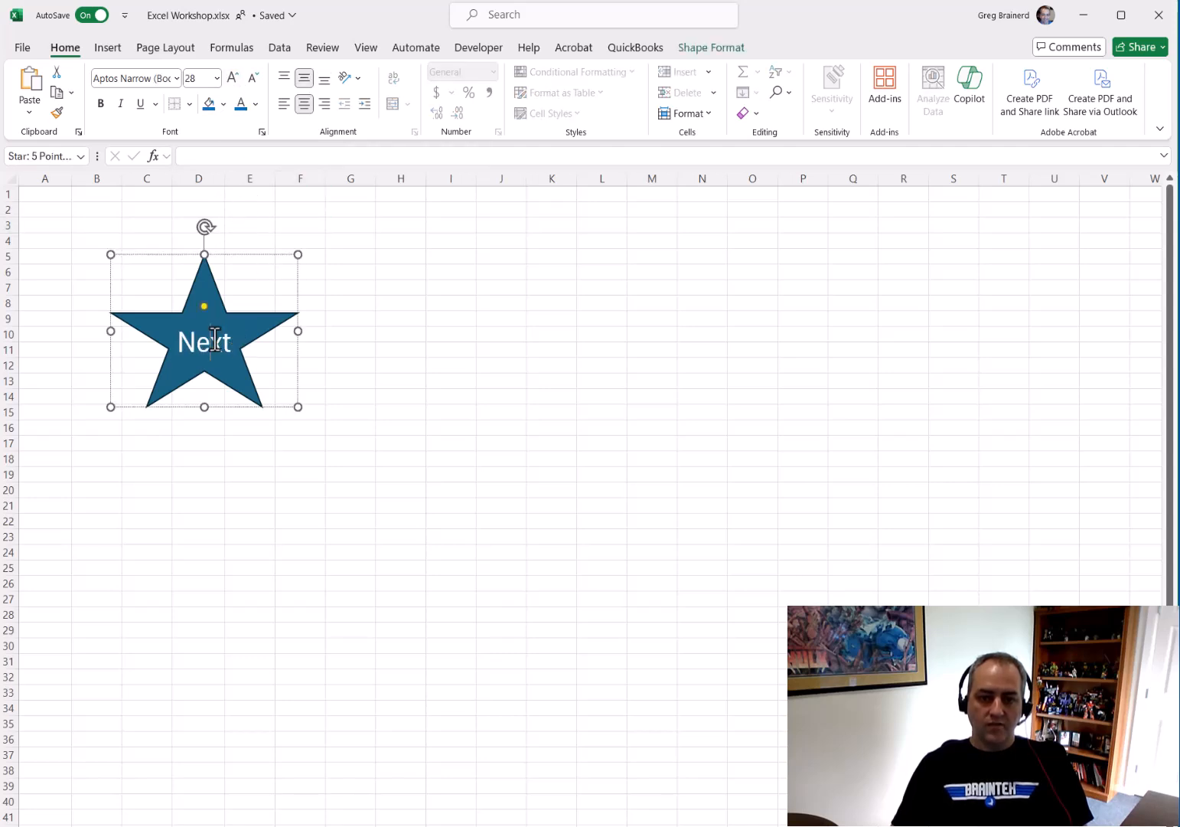
# Hyperlink the star to the 'Thank You' sheet in this document and test it by following the link
pyautogui.rightClick(243, 344)
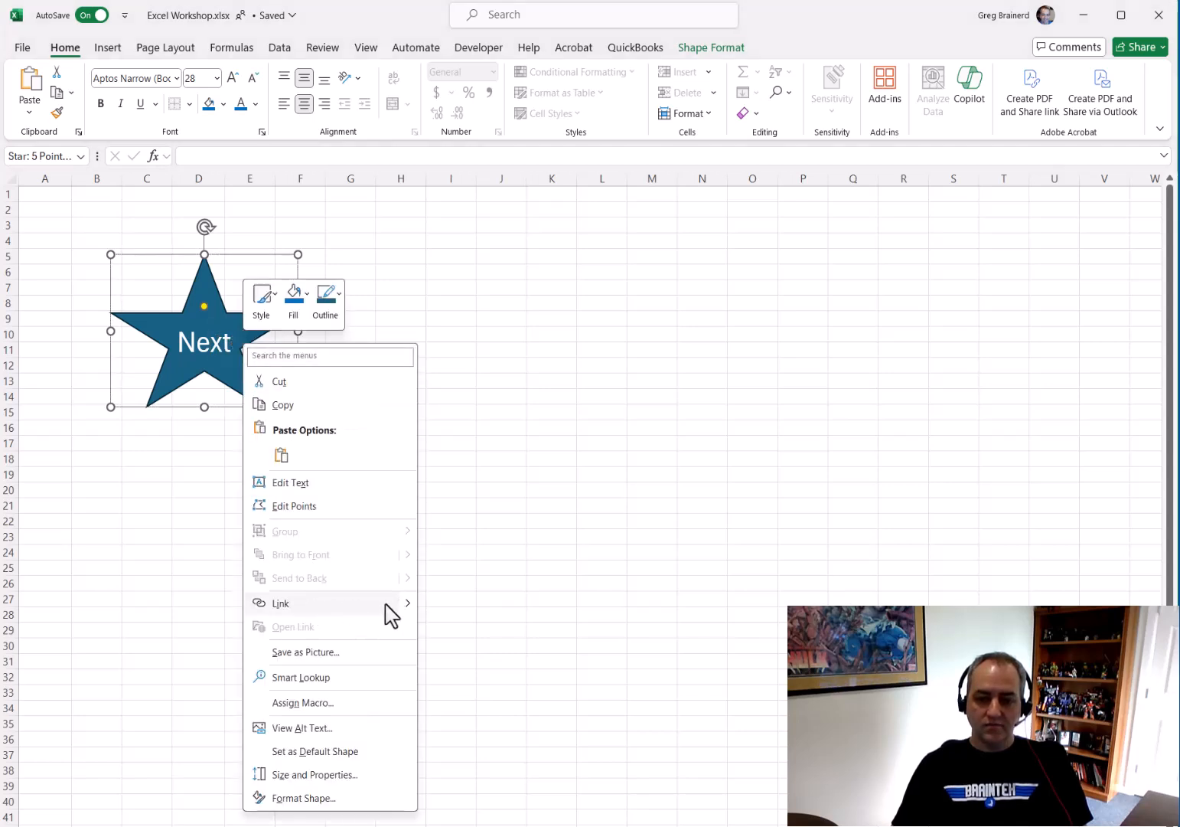
pyautogui.press('Escape')
pyautogui.moveTo(377, 439); pyautogui.dragTo(403, 335)
pyautogui.click(195, 386)
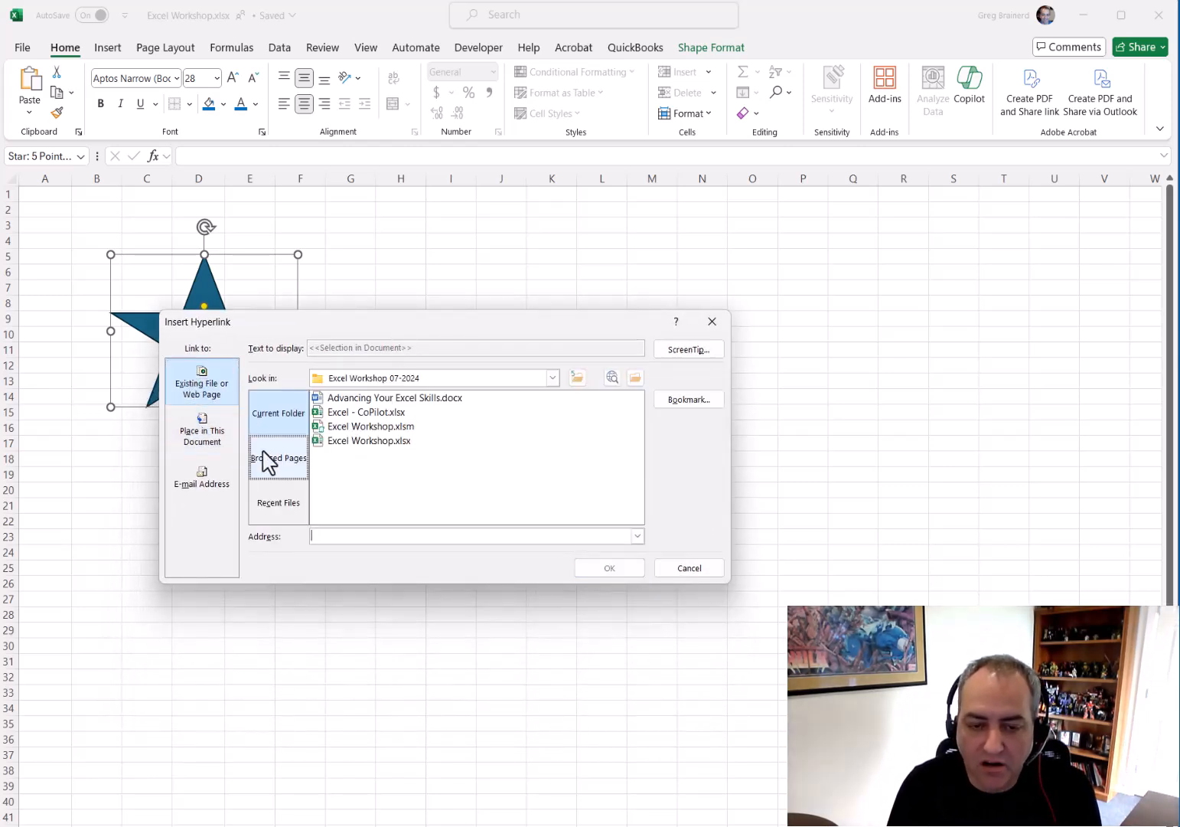
pyautogui.click(188, 438)
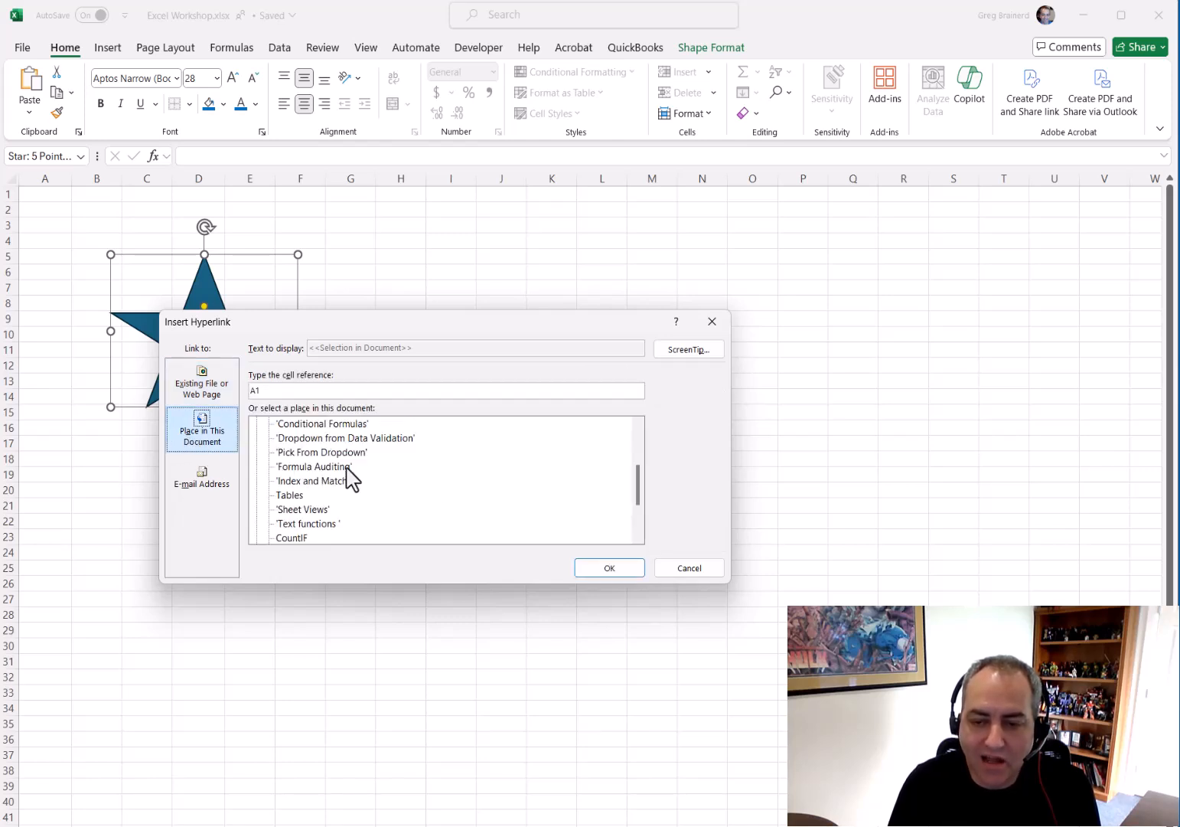
pyautogui.moveTo(640, 479); pyautogui.dragTo(655, 514)
pyautogui.click(311, 512)
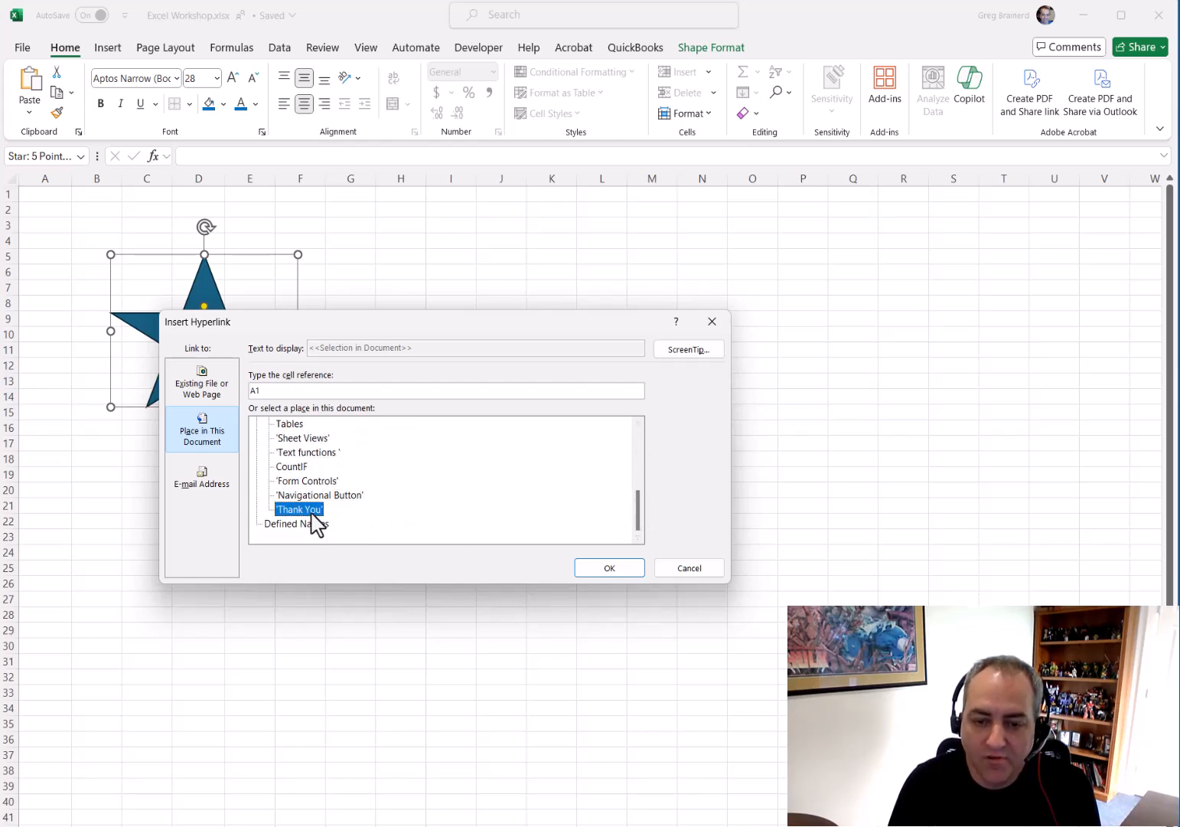
pyautogui.click(611, 568)
pyautogui.click(418, 430)
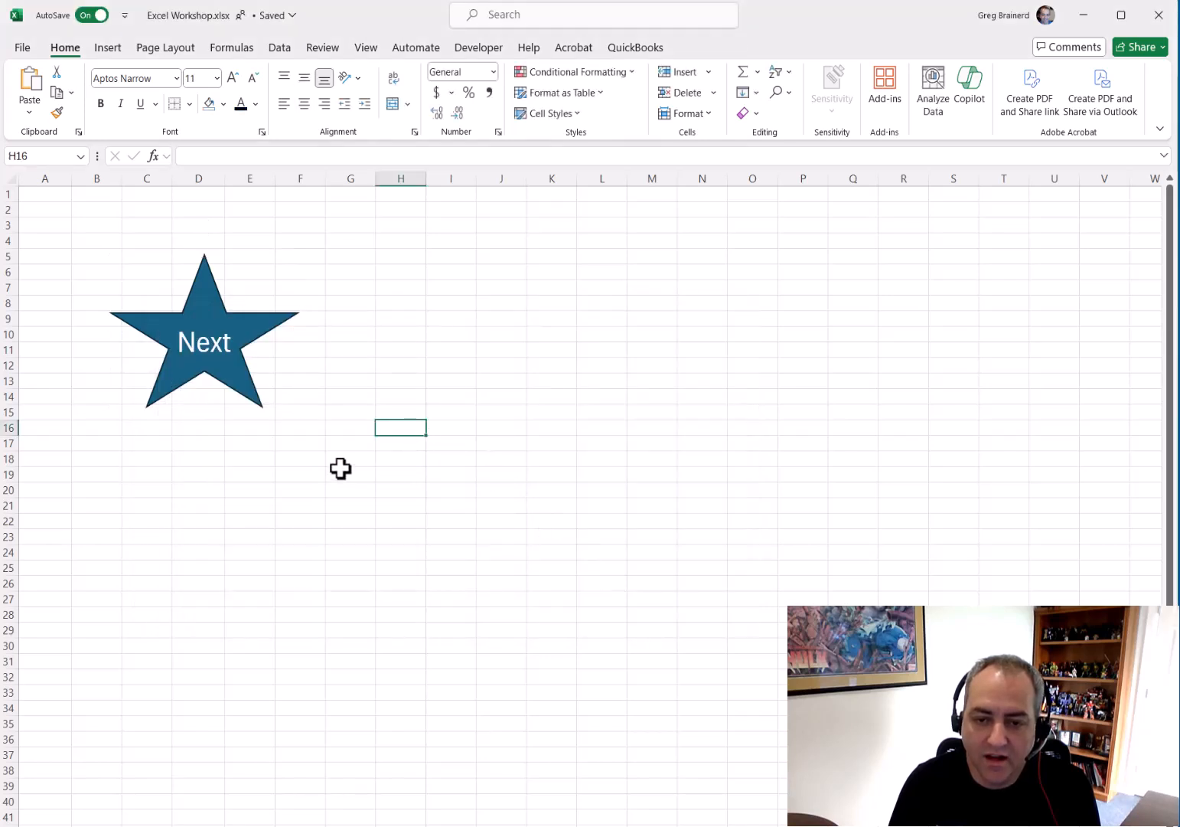
pyautogui.click(203, 351)
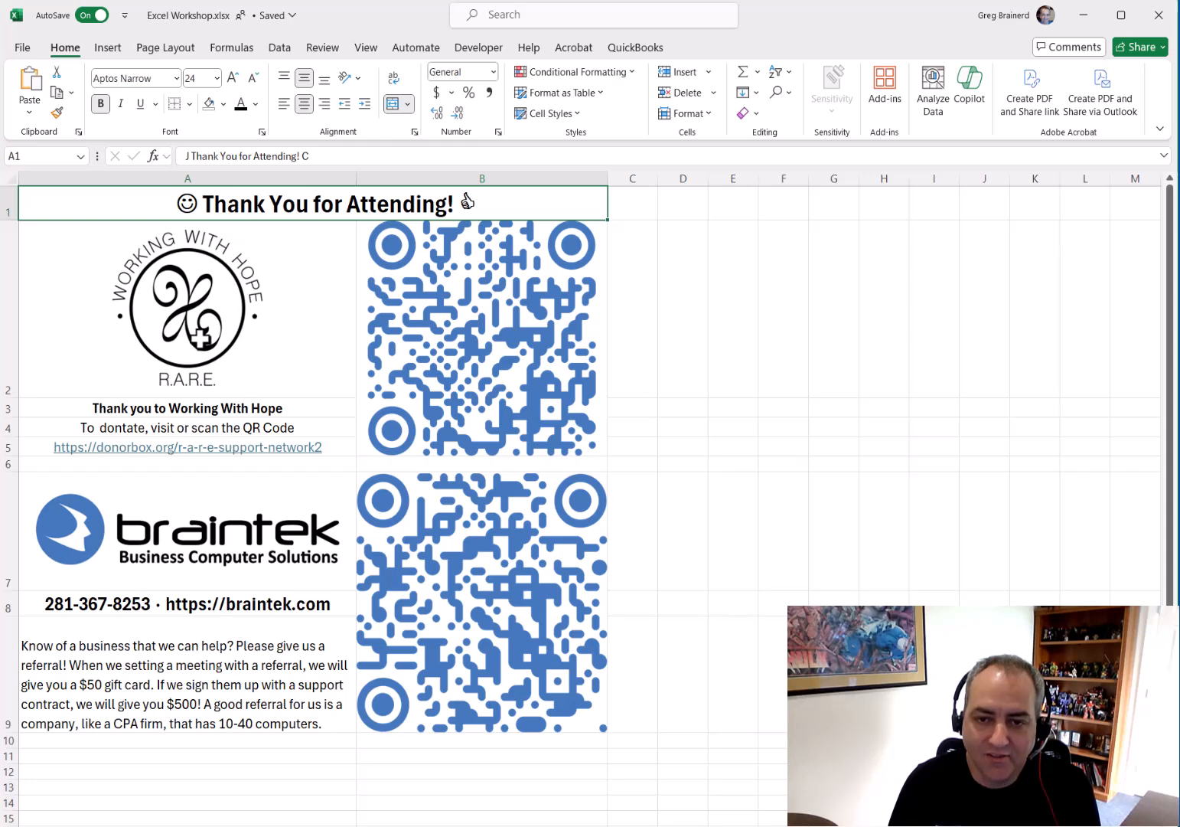